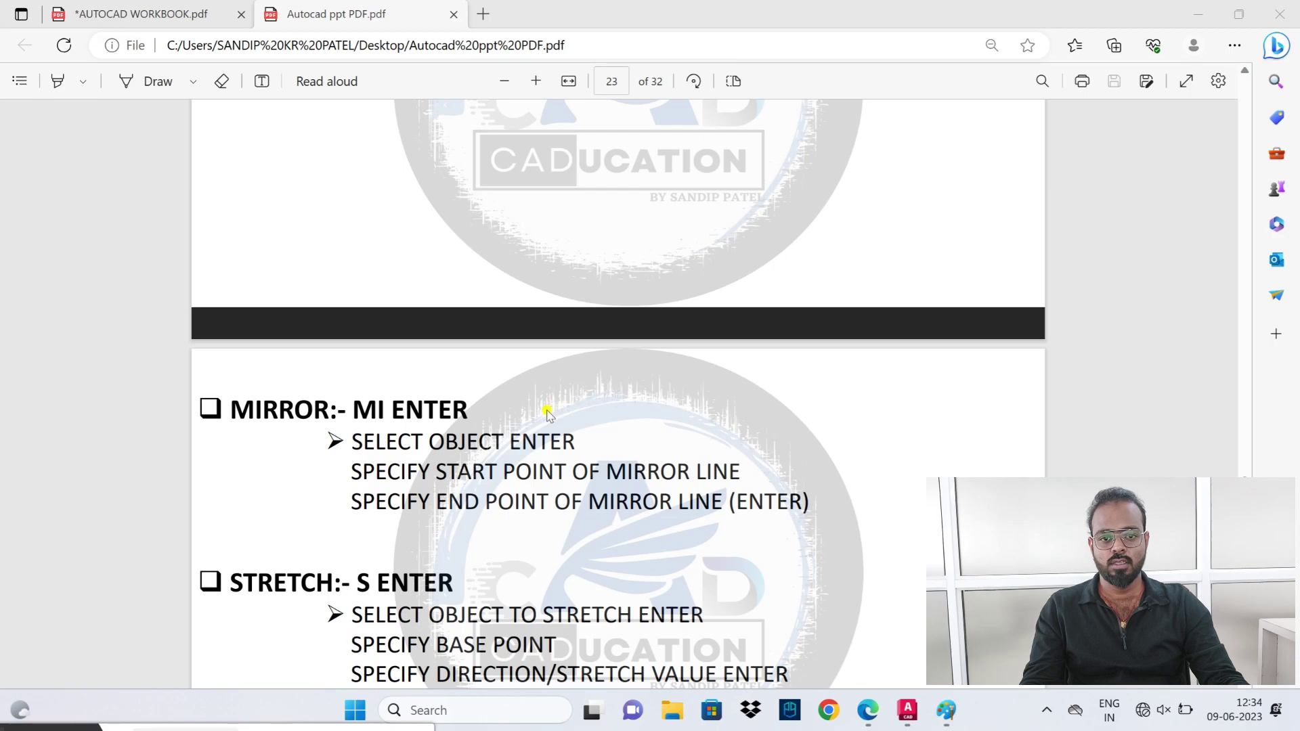
- Scroll the PDF notes to the Mirror and Stretch slide on page 23
{"action": "scroll", "coordinate": [547, 413], "scroll_direction": "up", "scroll_amount": 6}
{"action": "scroll", "coordinate": [548, 413], "scroll_direction": "up", "scroll_amount": 2}
{"action": "scroll", "coordinate": [548, 410], "scroll_direction": "up", "scroll_amount": 2}
{"action": "scroll", "coordinate": [552, 407], "scroll_direction": "up", "scroll_amount": 7}
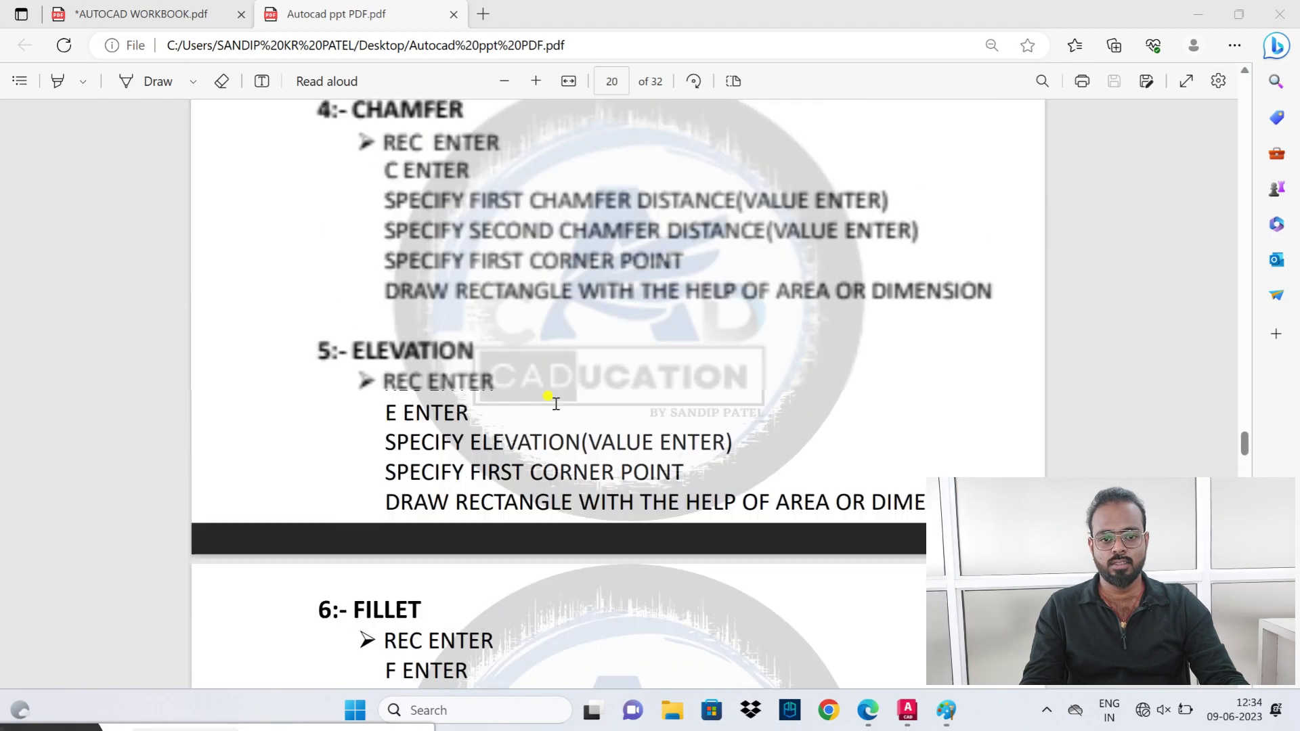
{"action": "scroll", "coordinate": [552, 407], "scroll_direction": "up", "scroll_amount": 7}
{"action": "scroll", "coordinate": [542, 396], "scroll_direction": "up", "scroll_amount": 5}
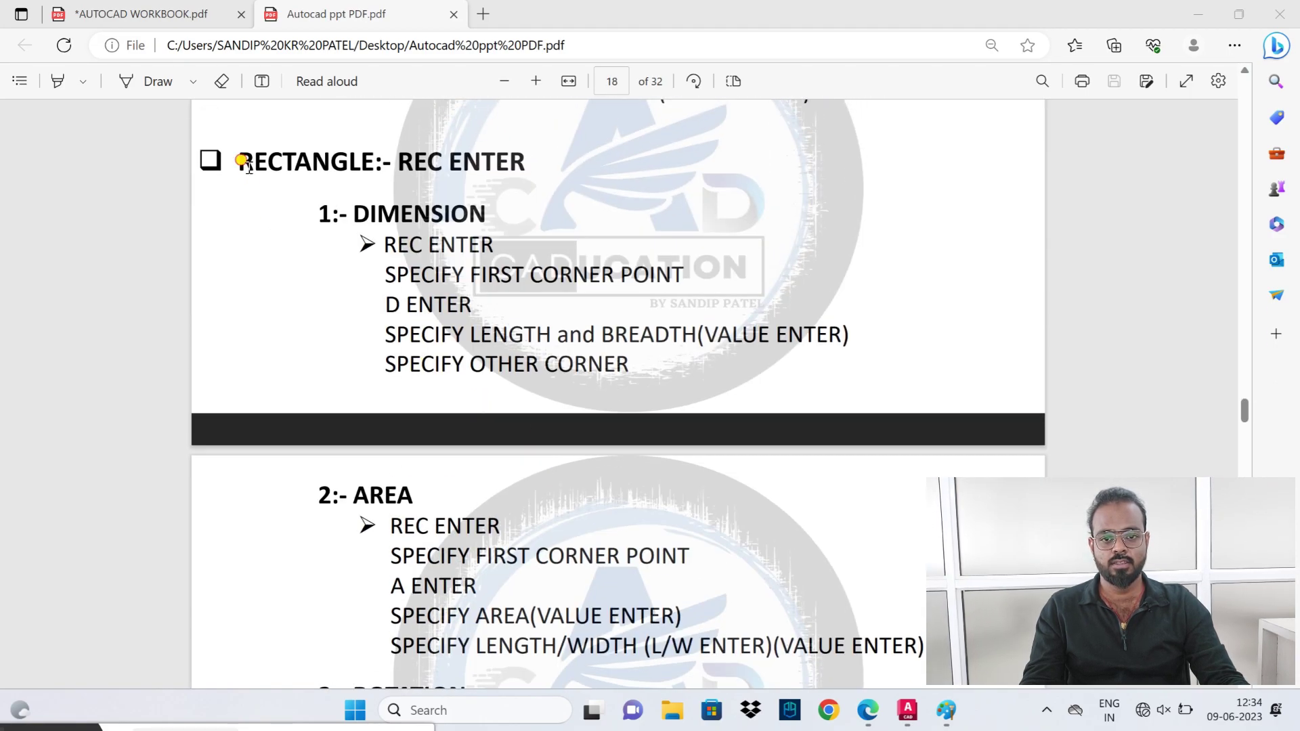
{"action": "scroll", "coordinate": [551, 420], "scroll_direction": "down", "scroll_amount": 3}
{"action": "scroll", "coordinate": [549, 417], "scroll_direction": "down", "scroll_amount": 4}
{"action": "scroll", "coordinate": [544, 416], "scroll_direction": "down", "scroll_amount": 9}
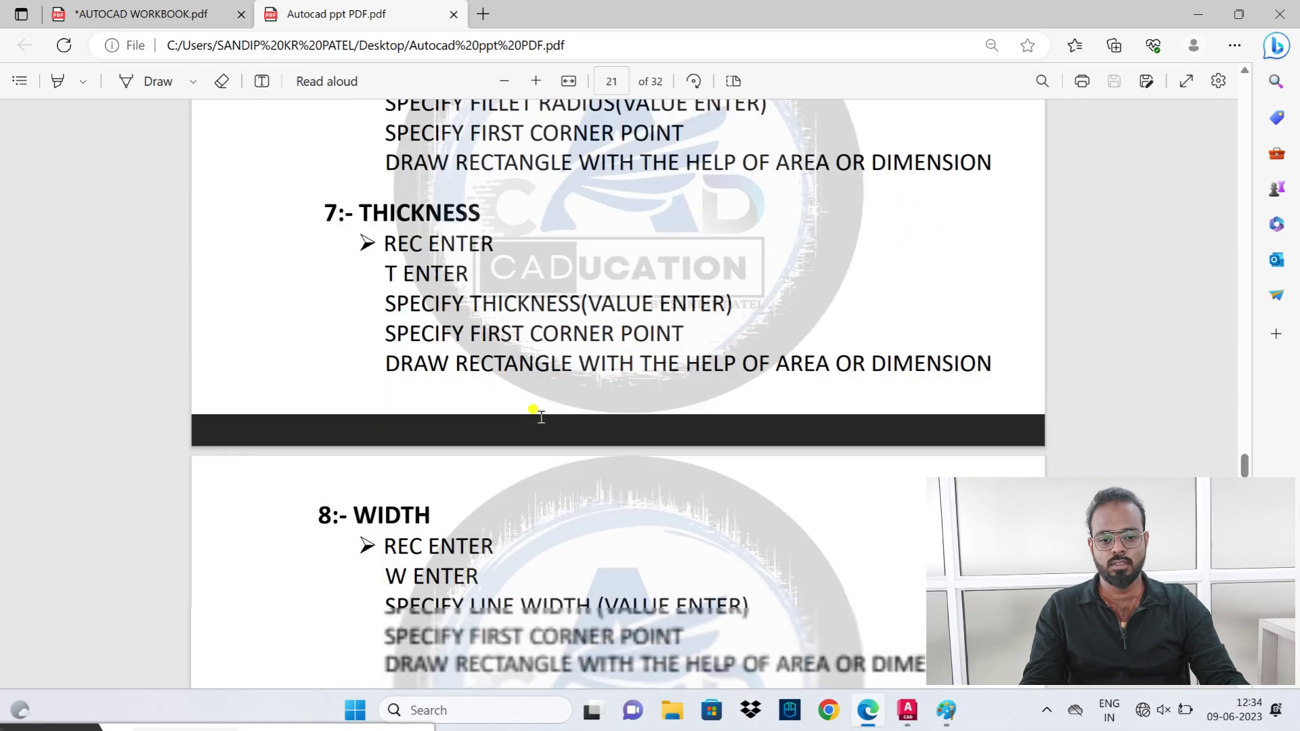
{"action": "scroll", "coordinate": [541, 416], "scroll_direction": "down", "scroll_amount": 1}
{"action": "scroll", "coordinate": [412, 464], "scroll_direction": "down", "scroll_amount": 5}
{"action": "scroll", "coordinate": [412, 474], "scroll_direction": "down", "scroll_amount": 3}
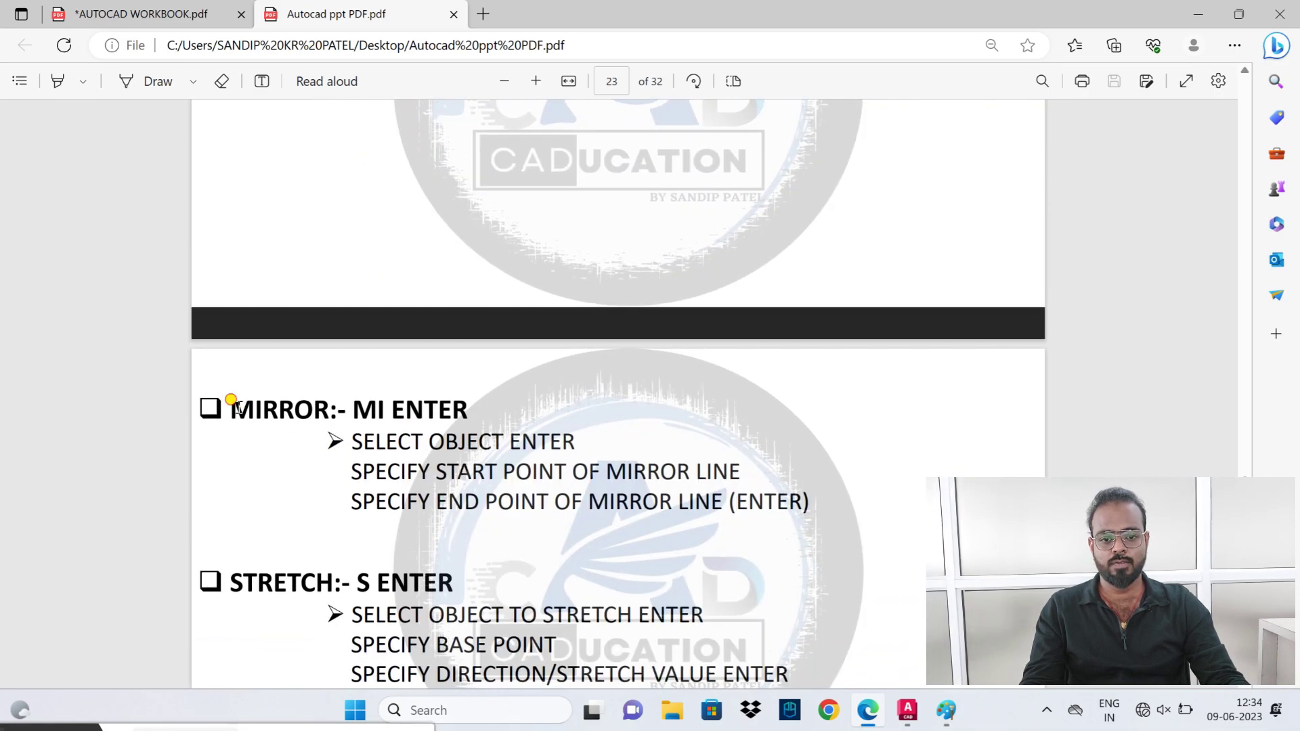
- Highlight the STRETCH command heading and bring AutoCAD back to the front
{"action": "left_click_drag", "start_coordinate": [231, 408], "coordinate": [423, 409]}
{"action": "scroll", "coordinate": [274, 407], "scroll_direction": "down", "scroll_amount": 3}
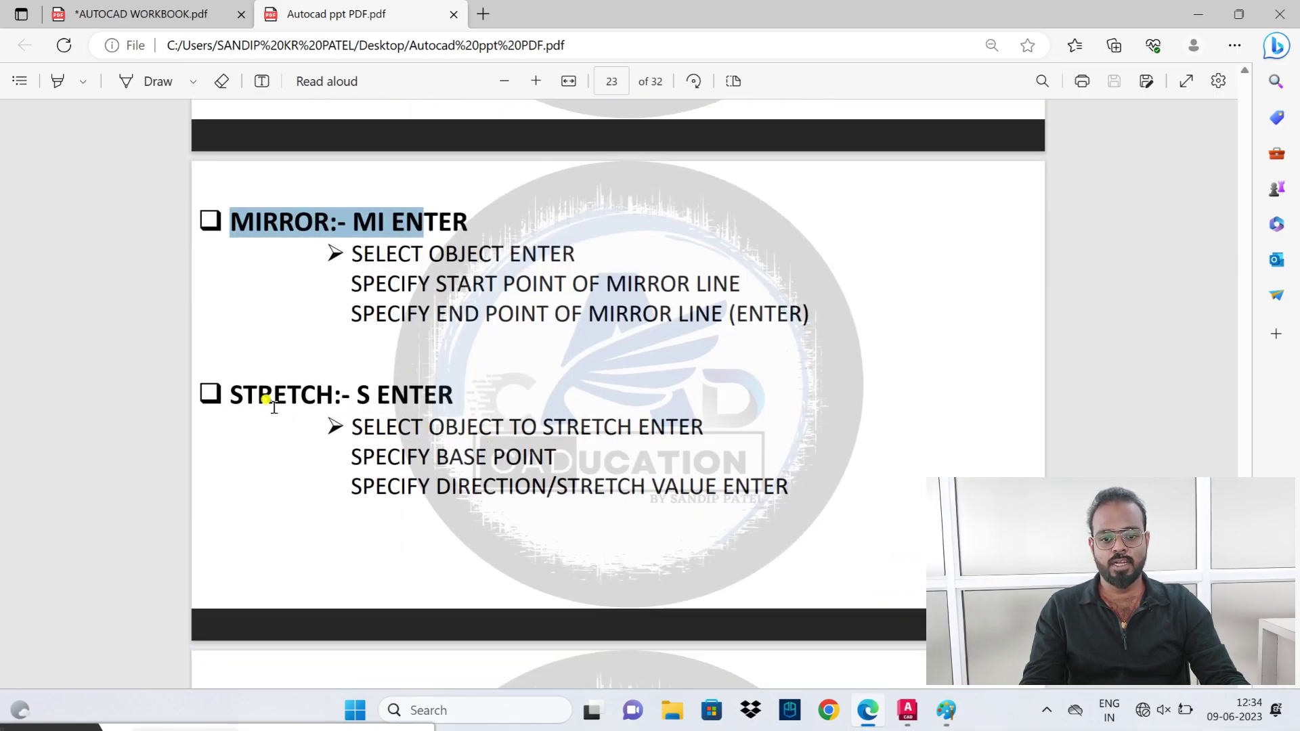
{"action": "left_click_drag", "start_coordinate": [232, 395], "coordinate": [450, 406]}
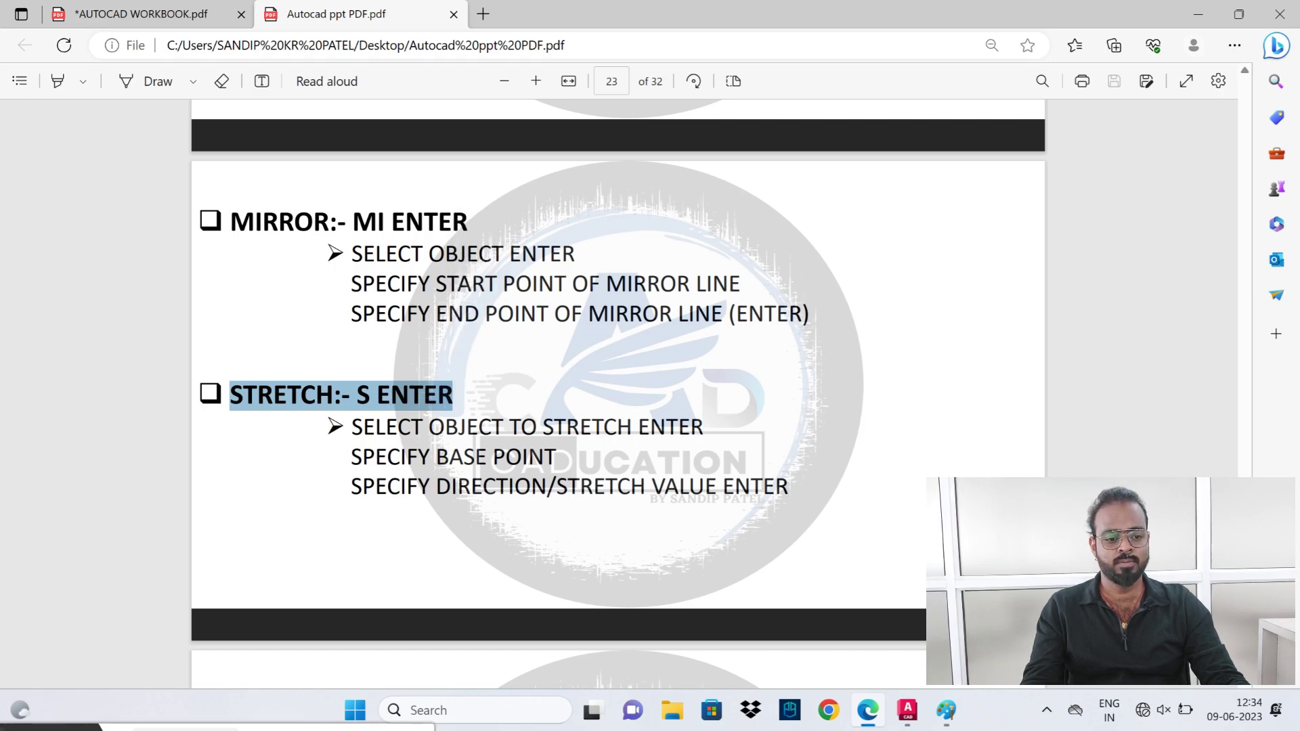
{"action": "mouse_move", "coordinate": [906, 709]}
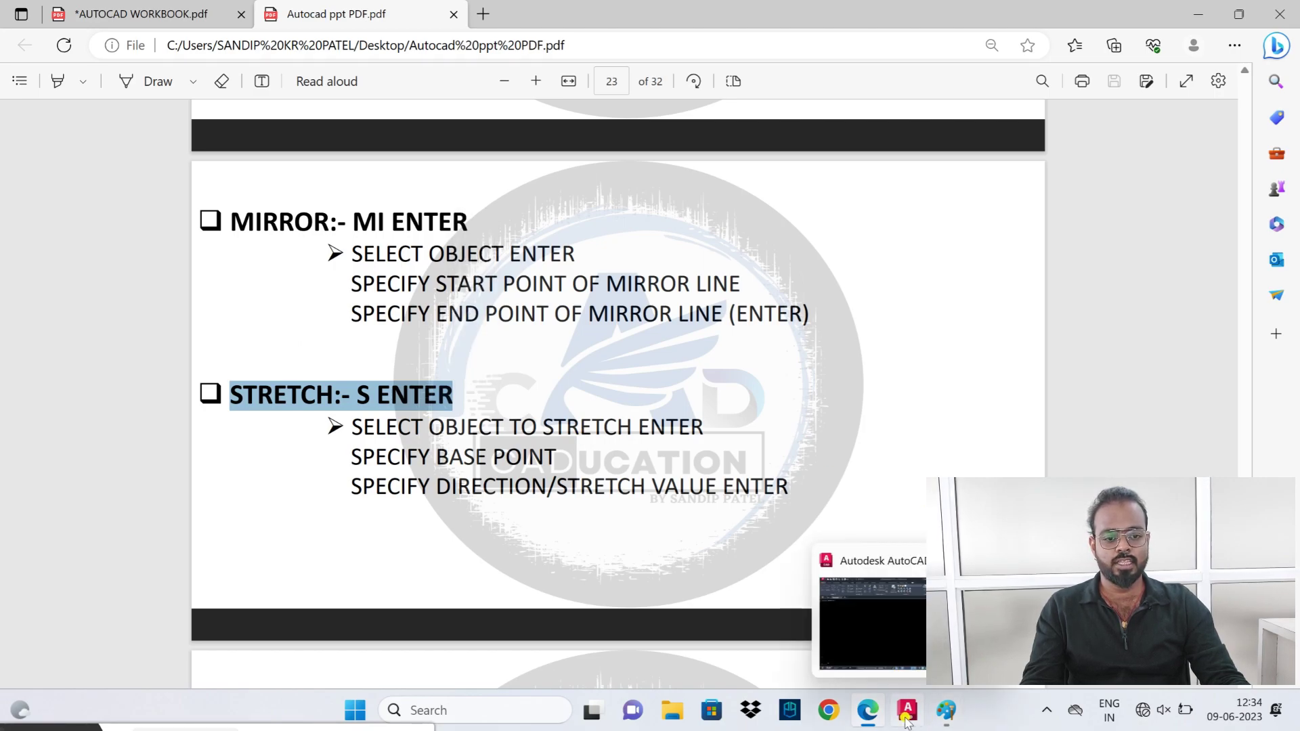
{"action": "left_click", "coordinate": [906, 719]}
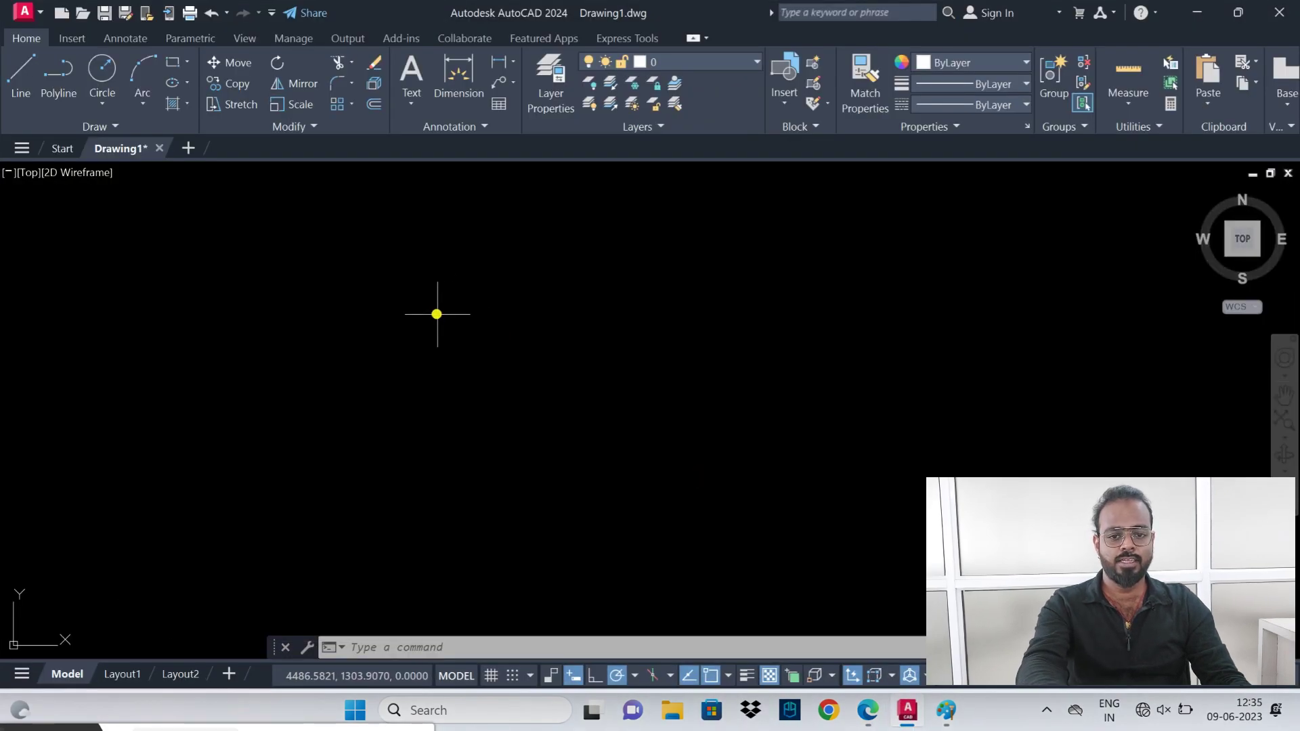
- Draw a closed four-line rectangle with Ortho (F8) on, left of the drawing centre
{"action": "type", "text": "l"}
{"action": "key", "text": "Return"}
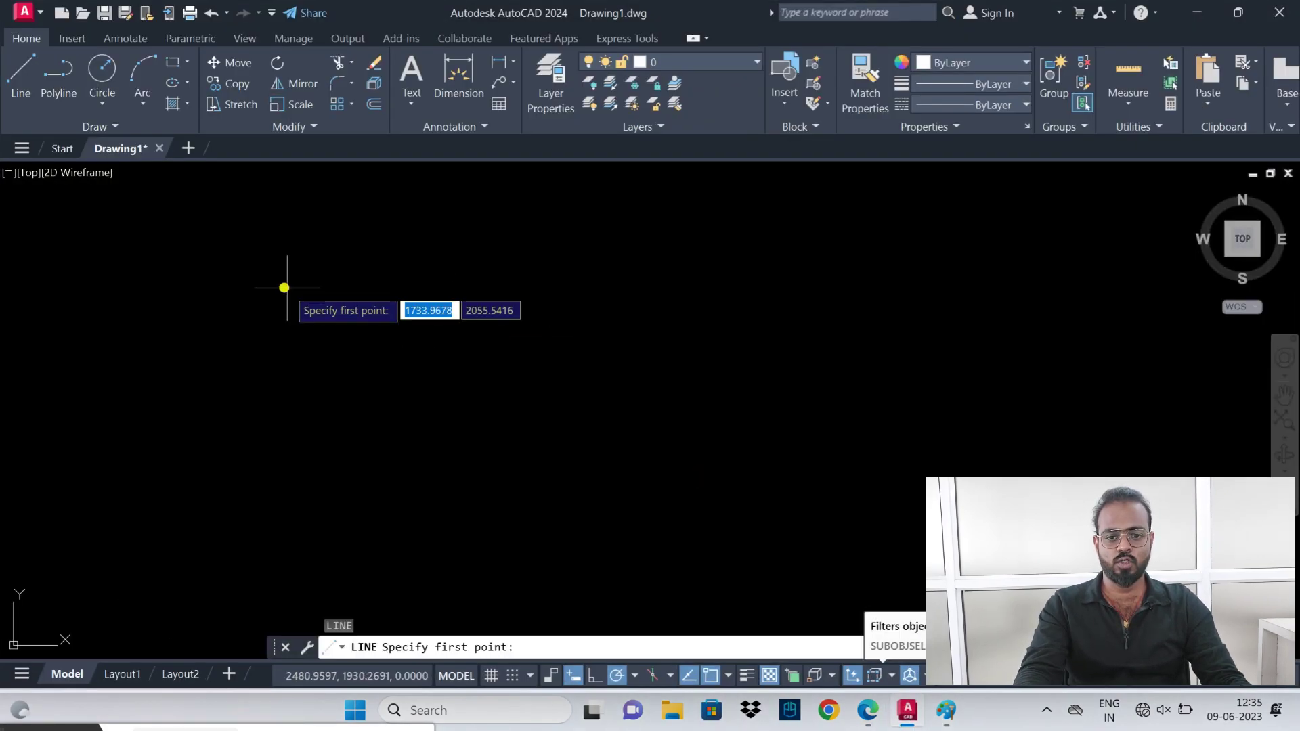
{"action": "left_click", "coordinate": [275, 275]}
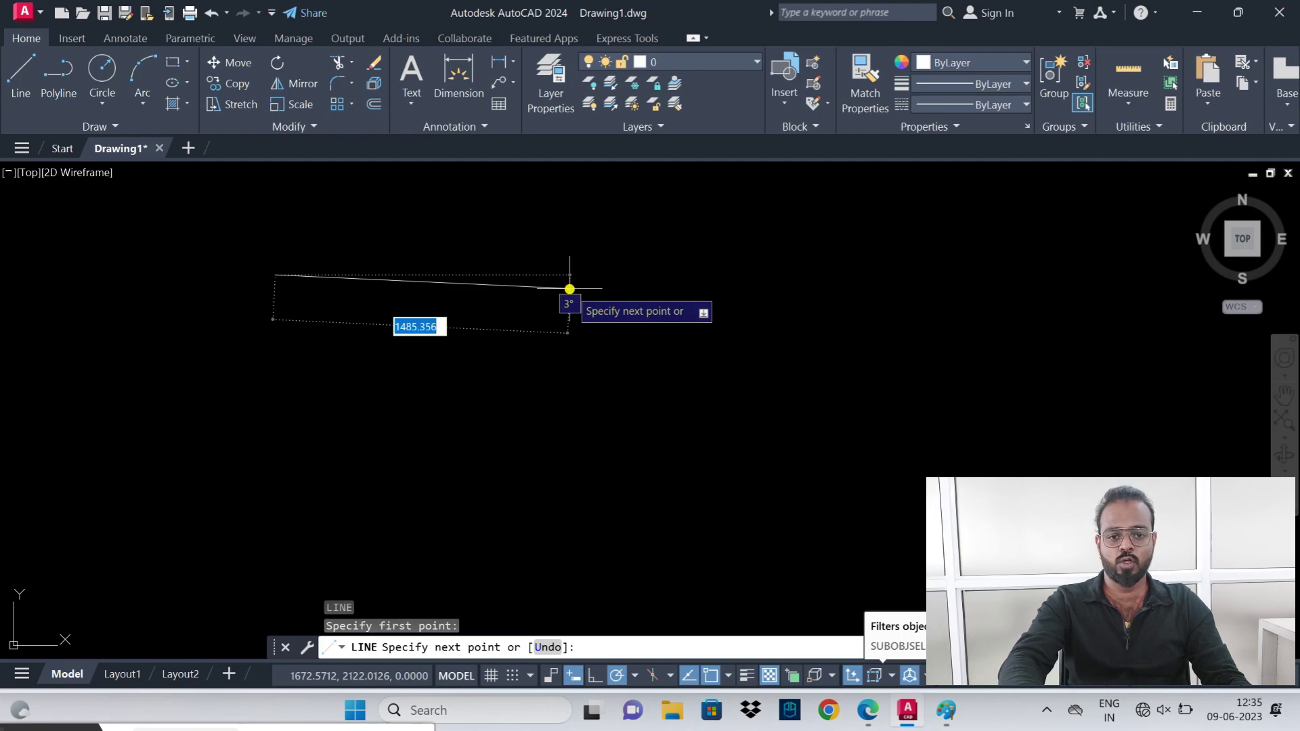
{"action": "key", "text": "F8"}
{"action": "left_click", "coordinate": [569, 279]}
{"action": "left_click", "coordinate": [569, 460]}
{"action": "left_click", "coordinate": [275, 460]}
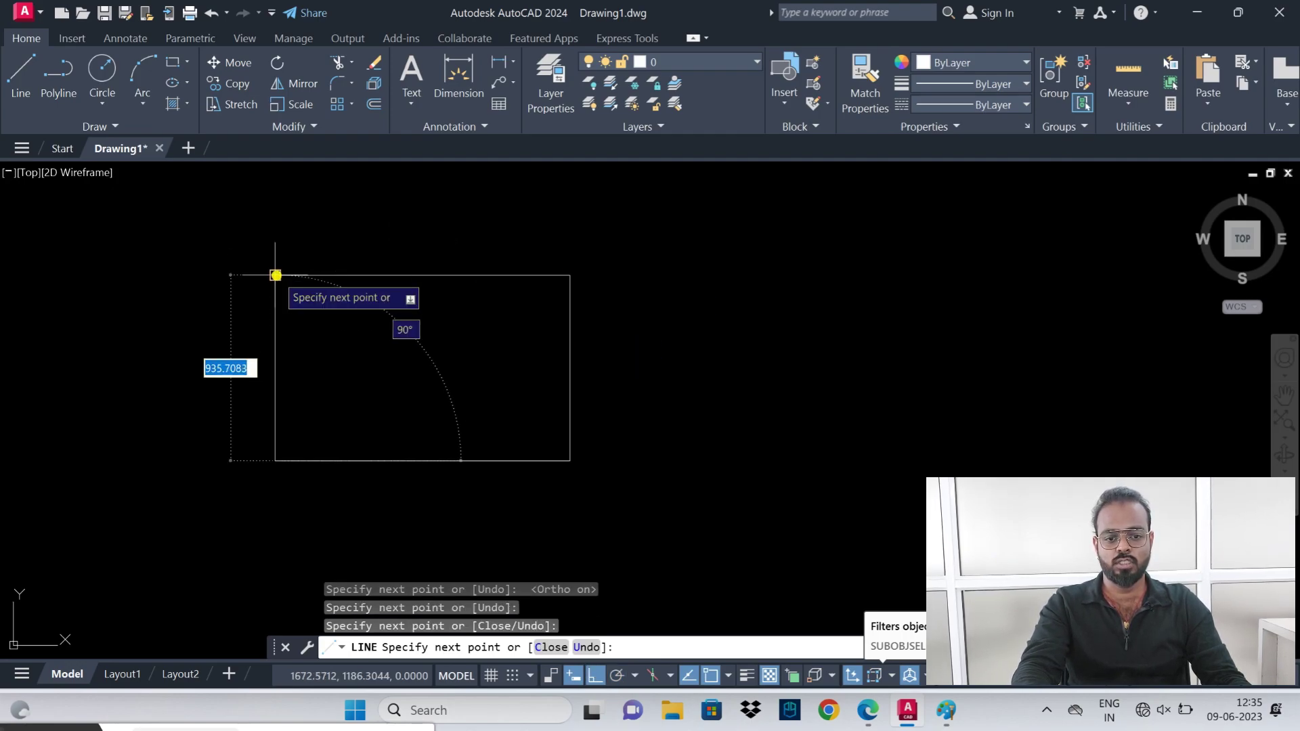
{"action": "left_click", "coordinate": [276, 275]}
{"action": "key", "text": "Escape"}
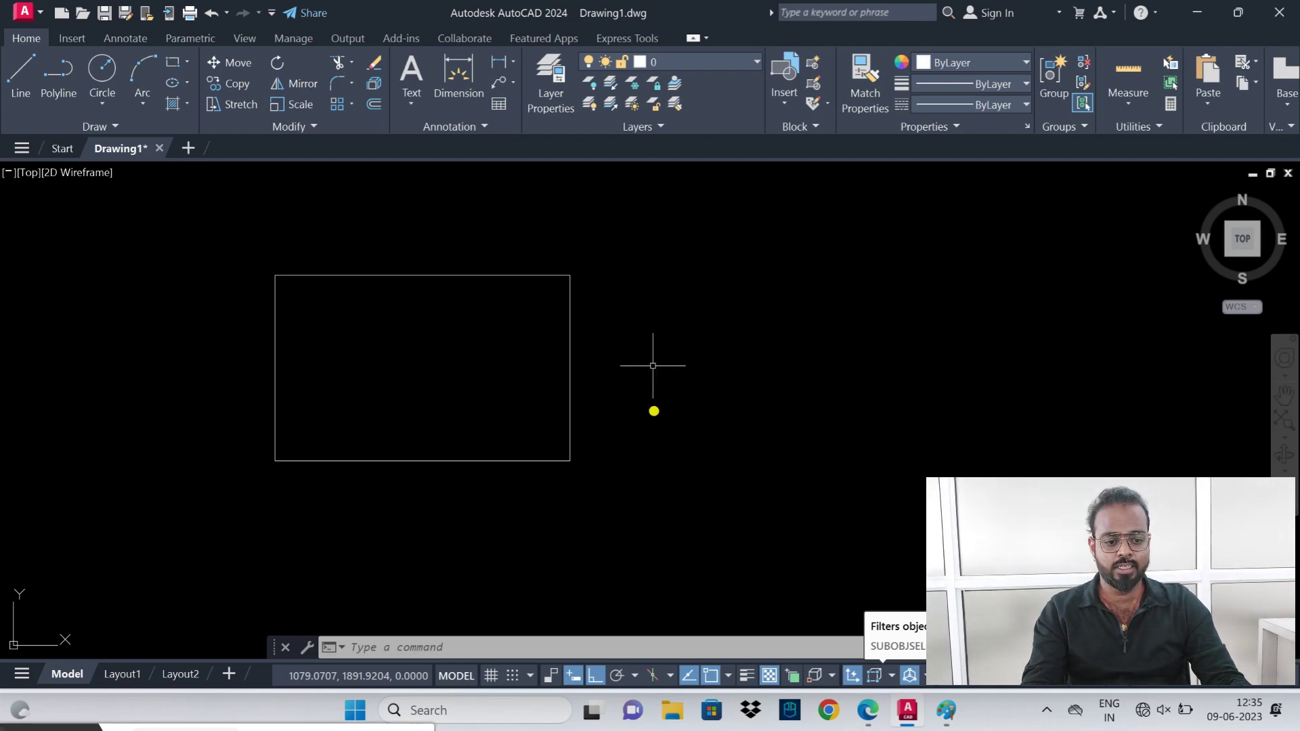
{"action": "left_click", "coordinate": [870, 711]}
- Highlight the STRETCH steps: S Enter, select object, base point, direction and stretch value
{"action": "left_click_drag", "start_coordinate": [358, 397], "coordinate": [455, 401]}
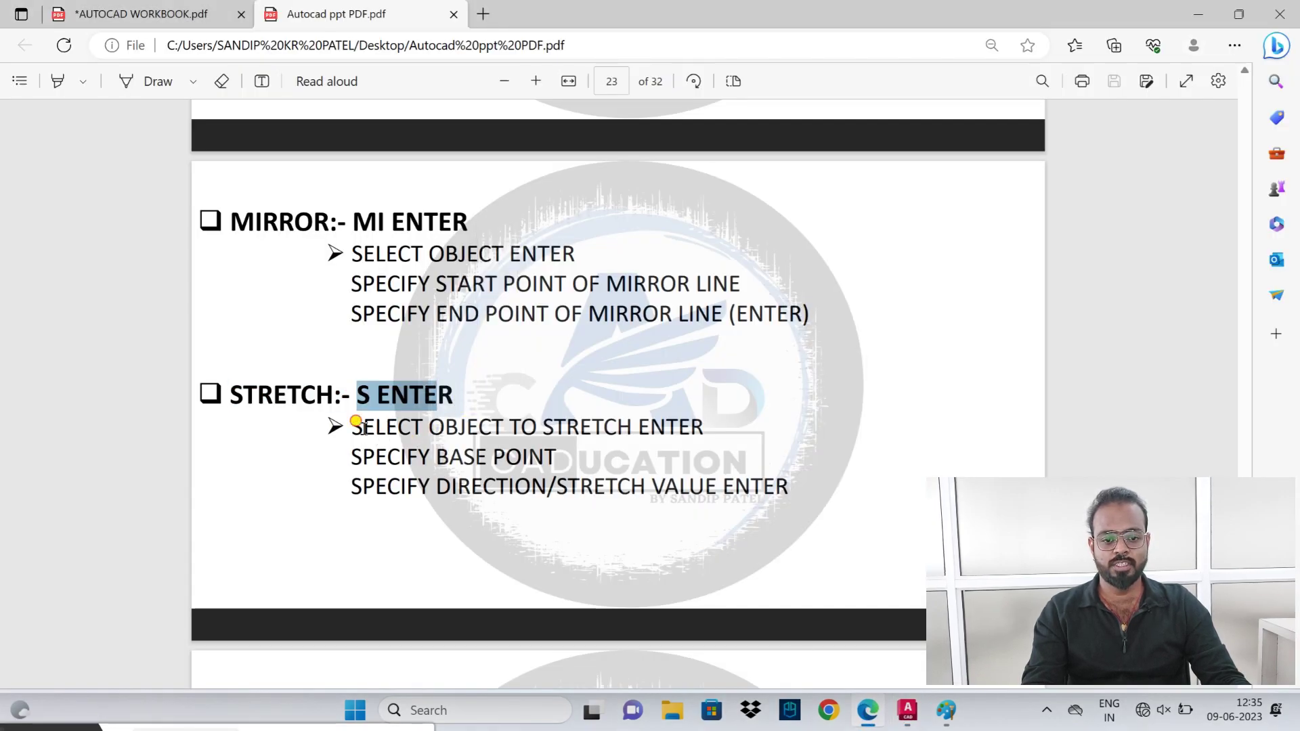
{"action": "left_click_drag", "start_coordinate": [352, 428], "coordinate": [652, 439]}
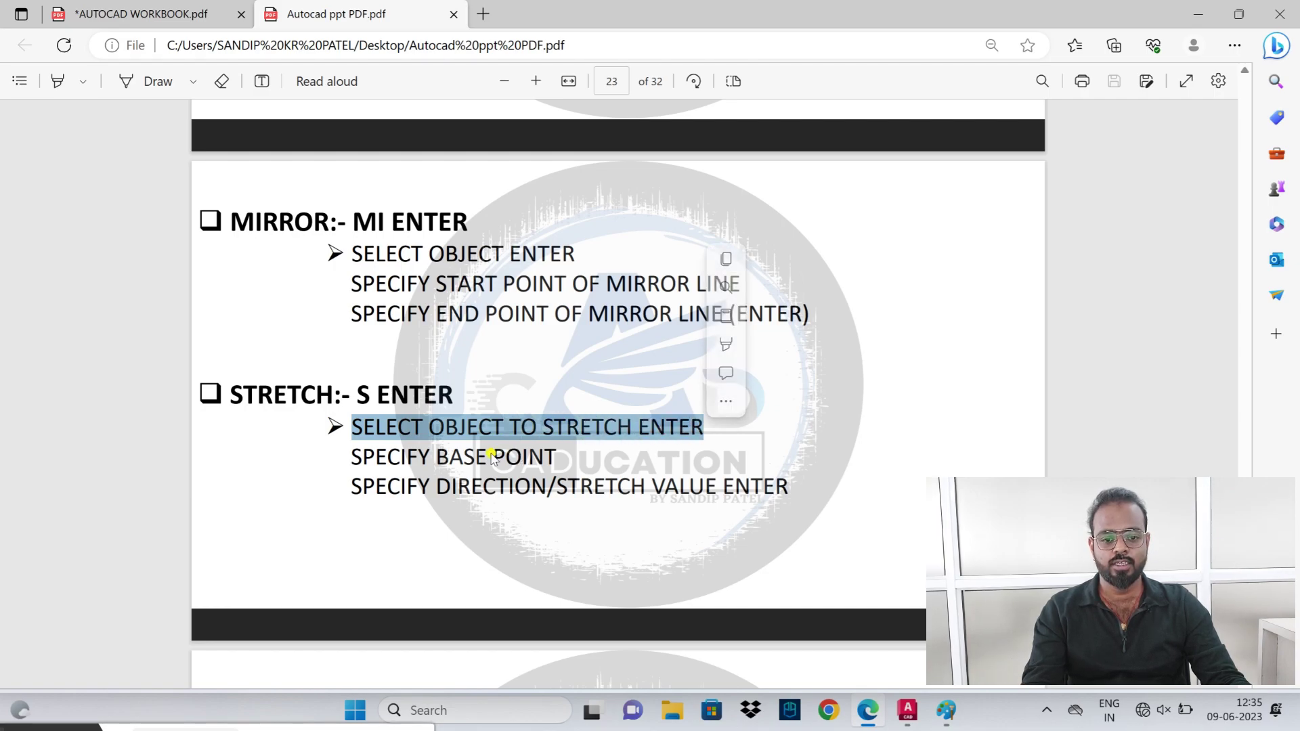
{"action": "left_click_drag", "start_coordinate": [352, 458], "coordinate": [562, 461]}
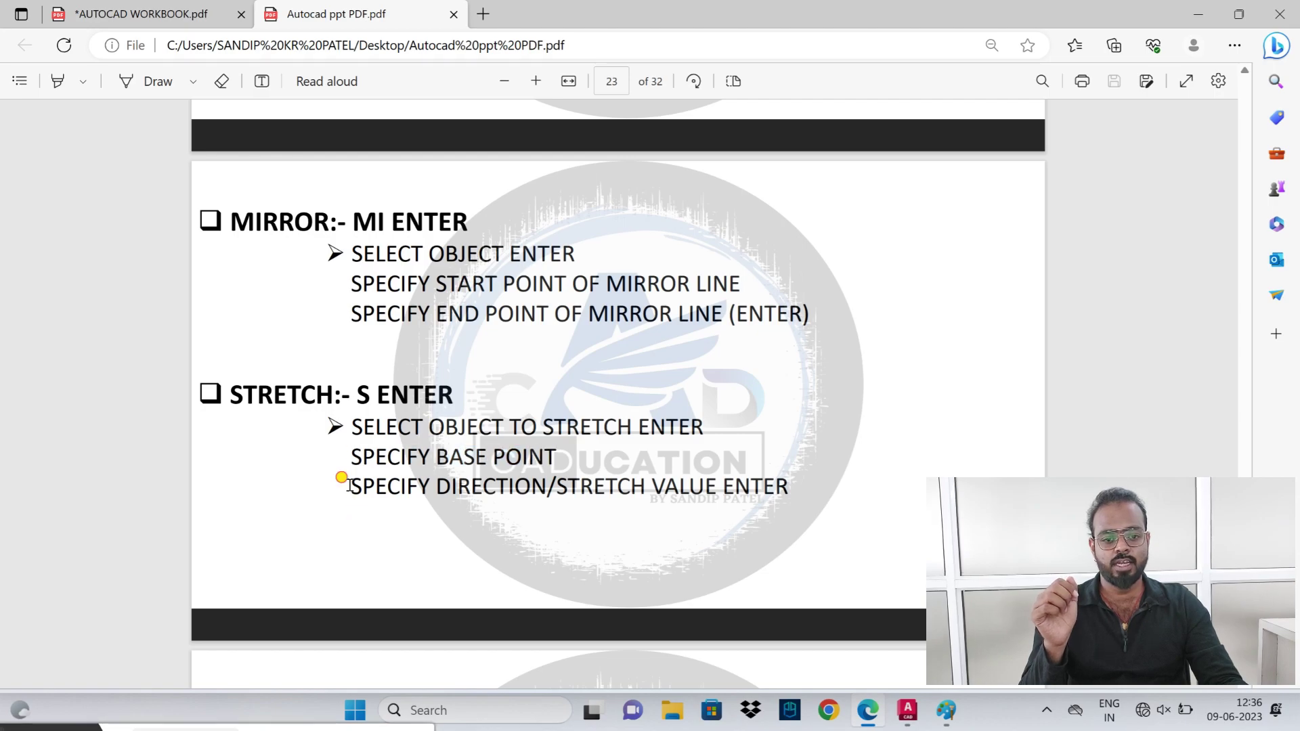
{"action": "left_click_drag", "start_coordinate": [350, 485], "coordinate": [527, 495]}
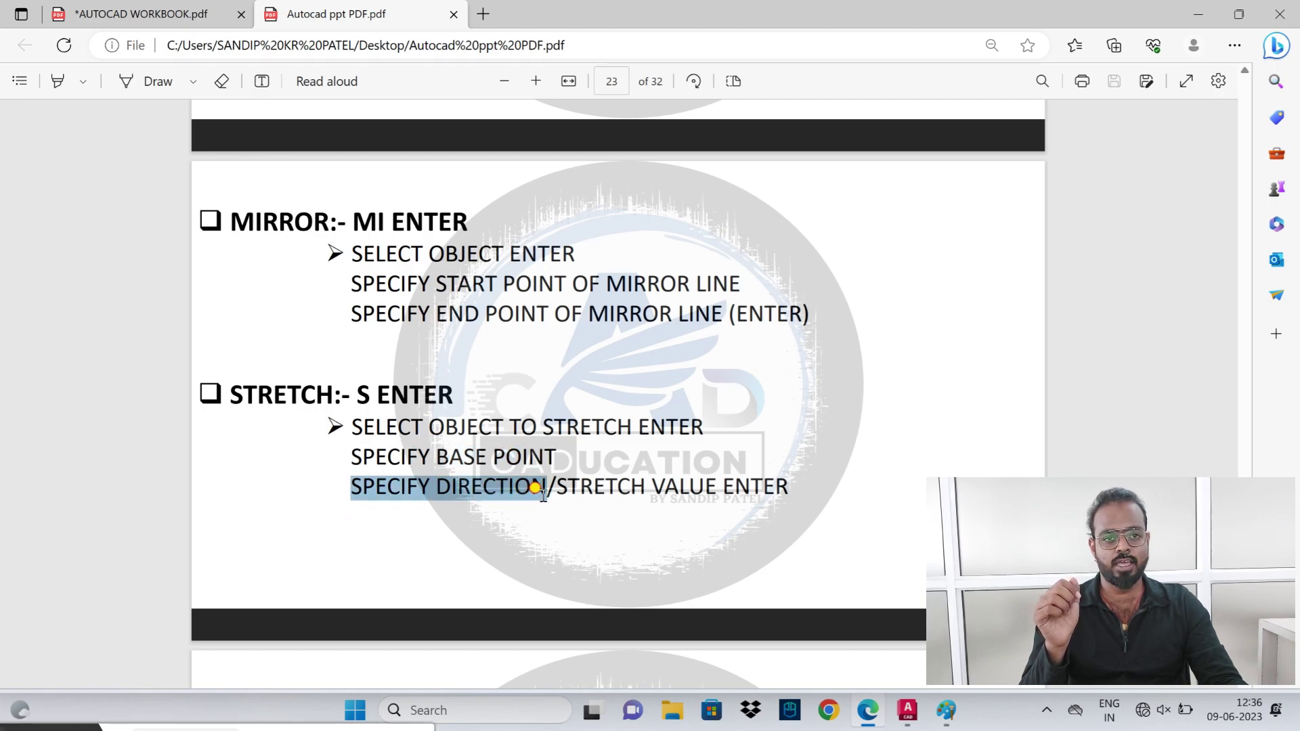
{"action": "left_click_drag", "start_coordinate": [543, 495], "coordinate": [789, 486]}
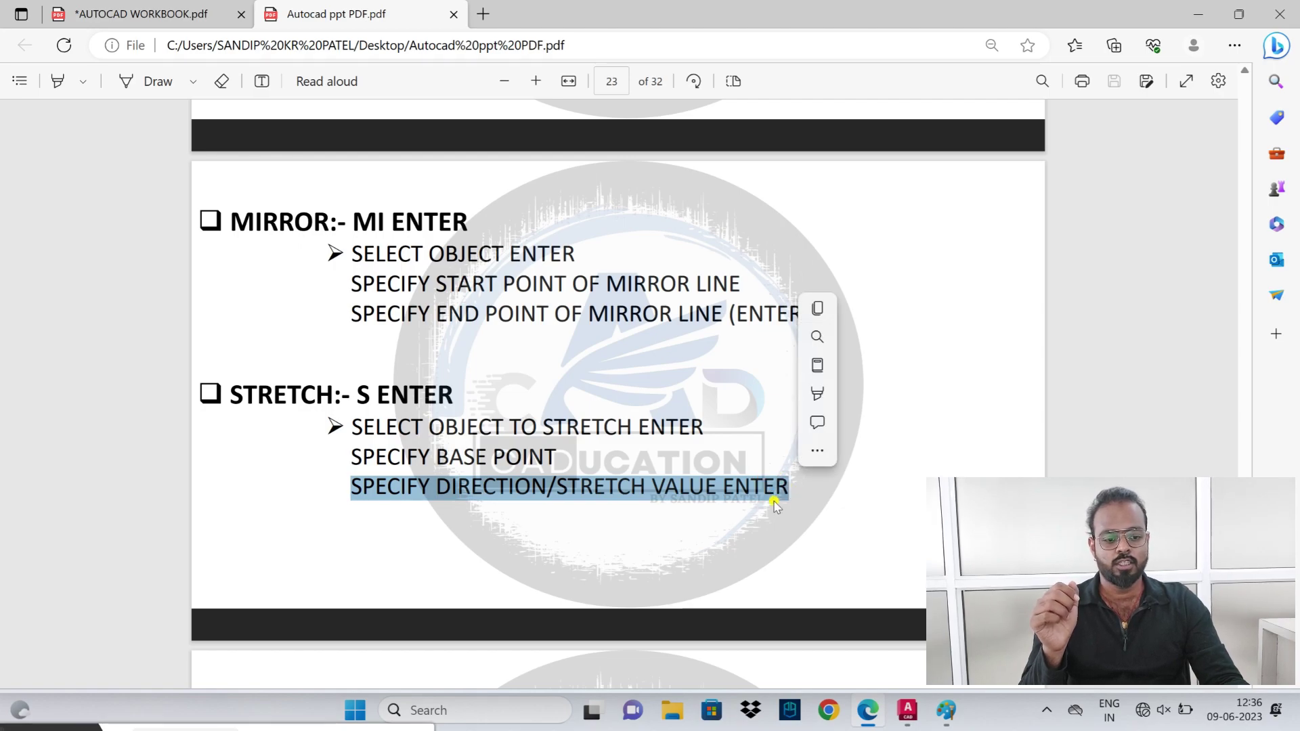
{"action": "left_click", "coordinate": [907, 710]}
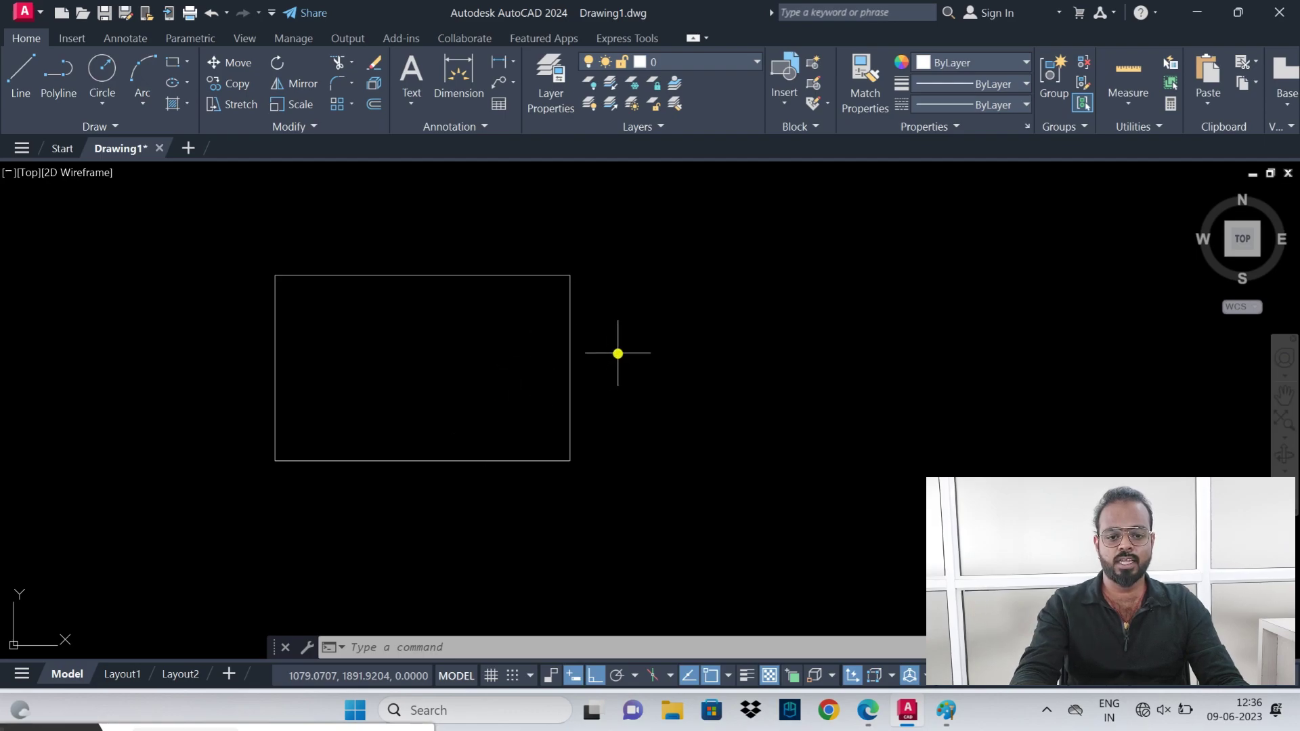
{"action": "type", "text": "S"}
- Stretch the rectangle's right side 500 units to the right from its top-right corner
{"action": "key", "text": "Return"}
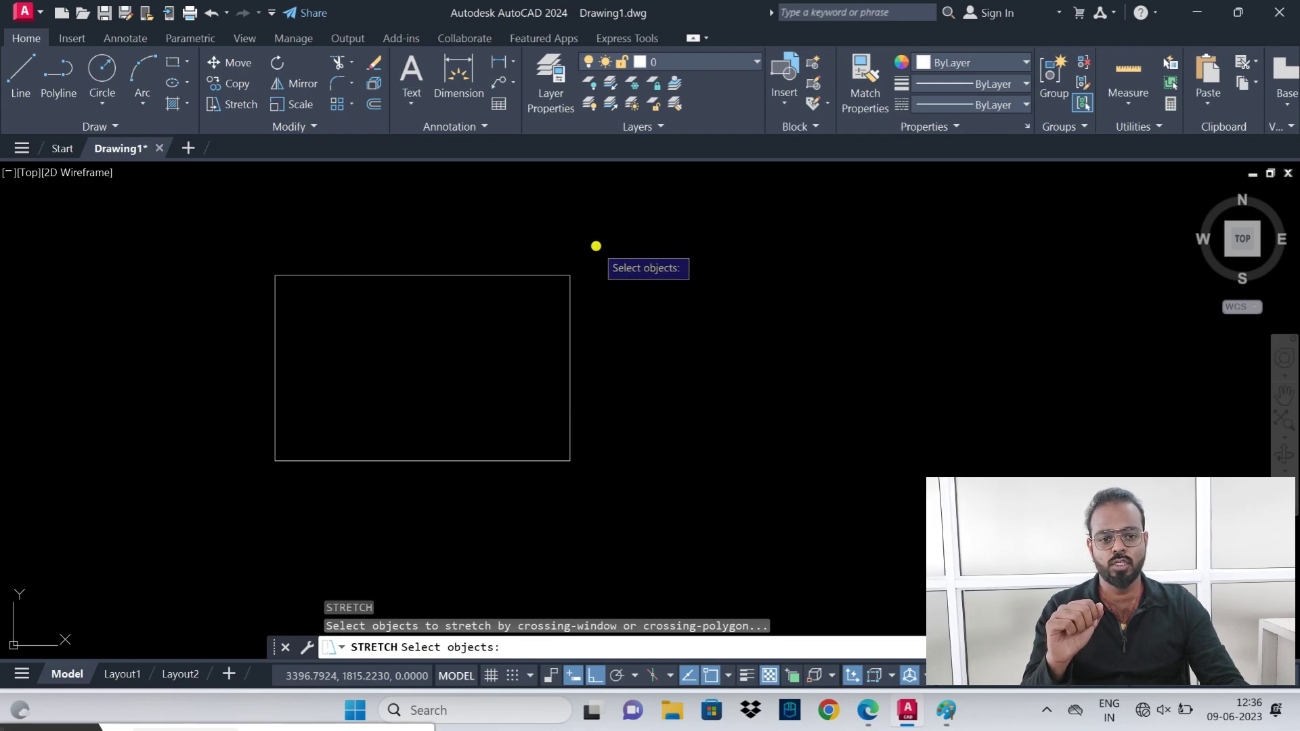
{"action": "left_click", "coordinate": [596, 245]}
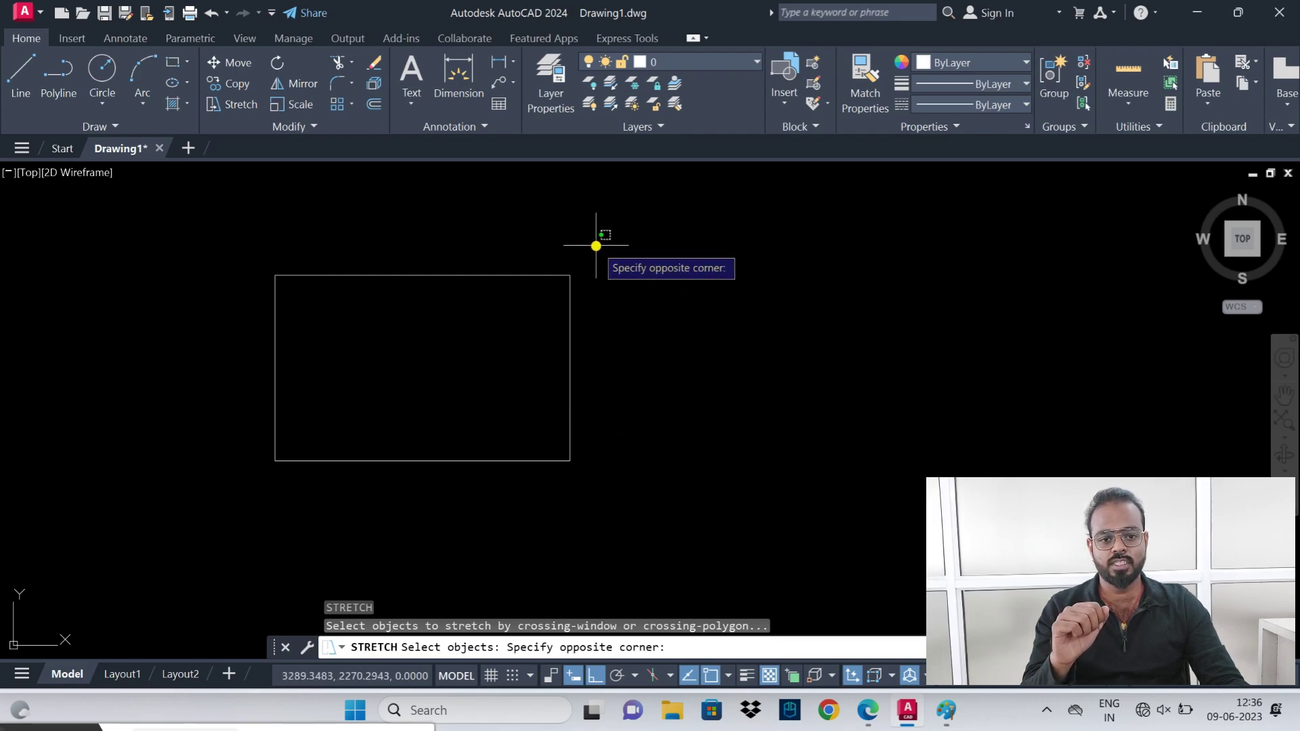
{"action": "left_click", "coordinate": [473, 474]}
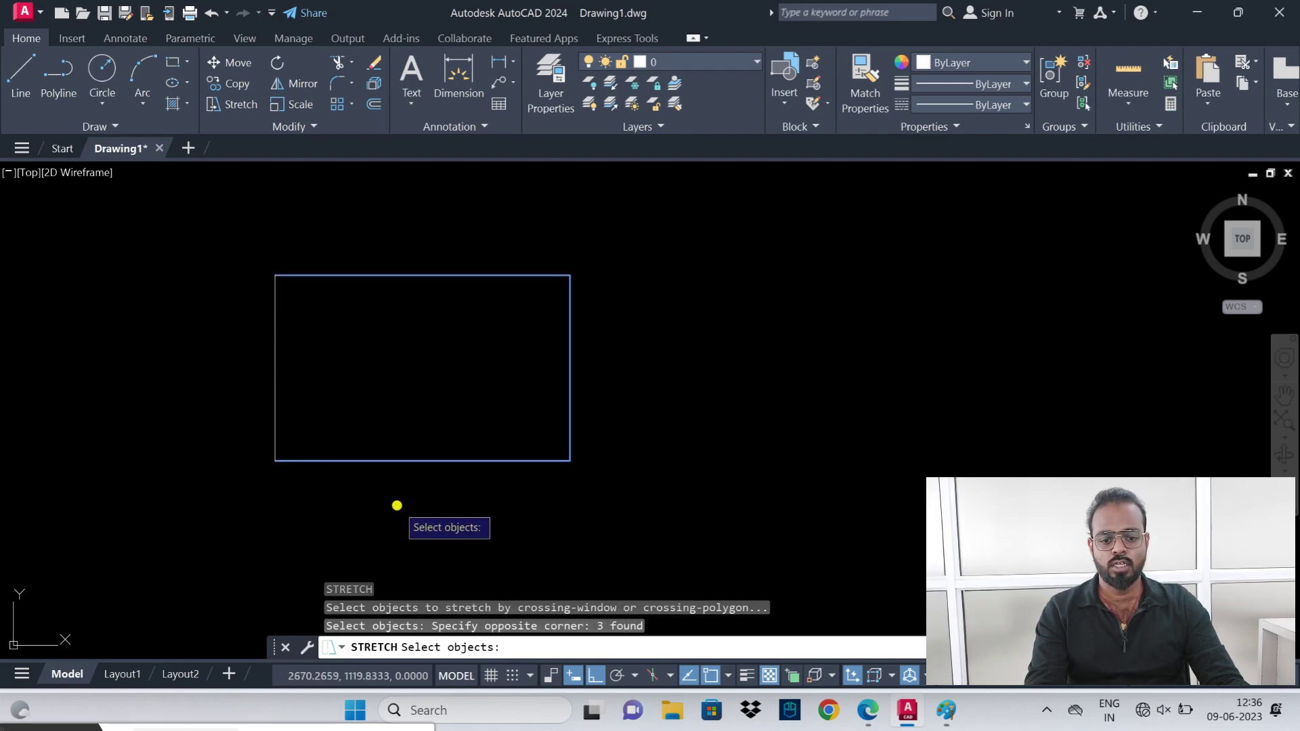
{"action": "key", "text": "Return"}
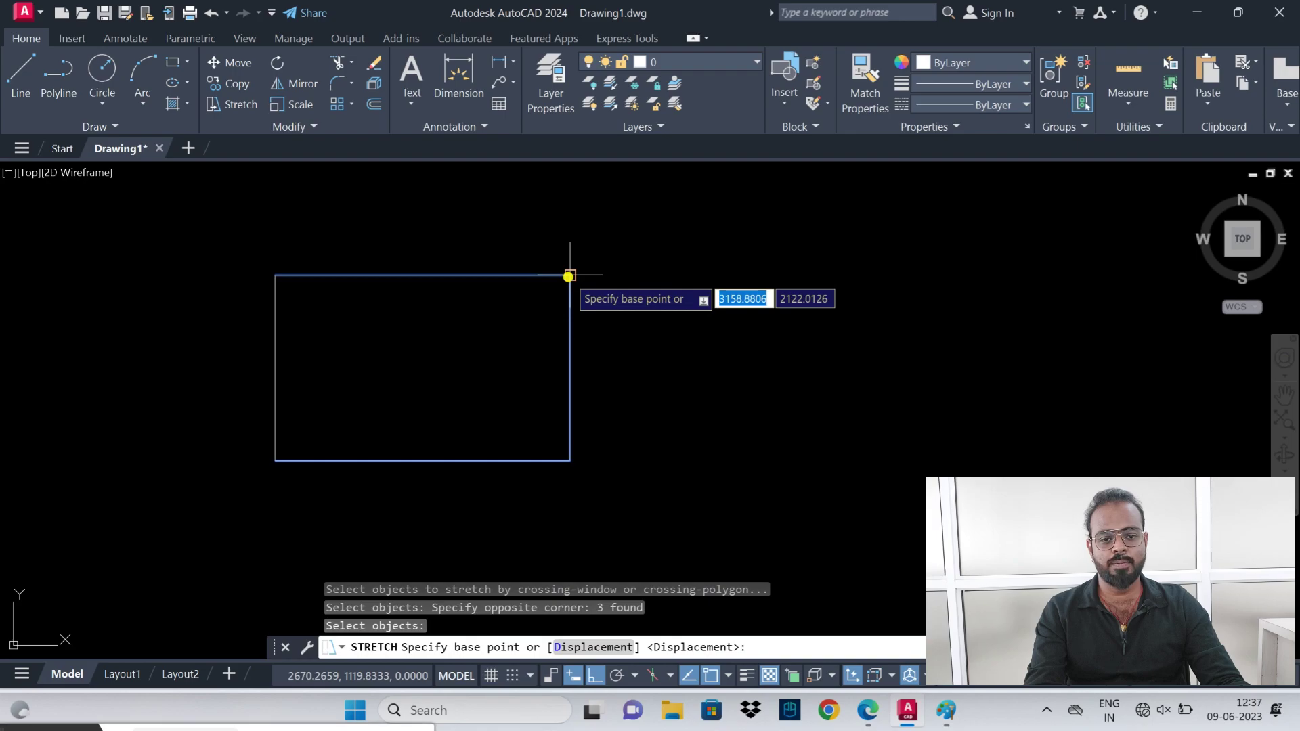
{"action": "left_click", "coordinate": [569, 275]}
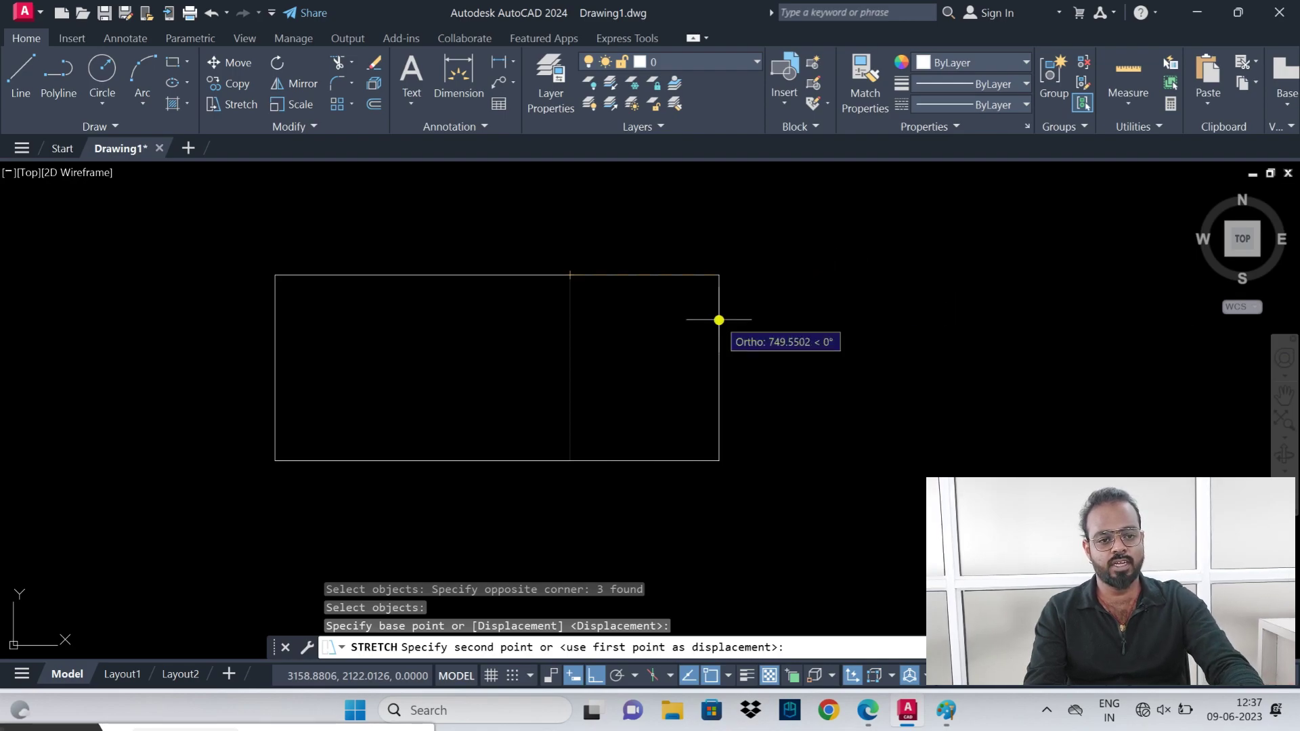
{"action": "type", "text": "500"}
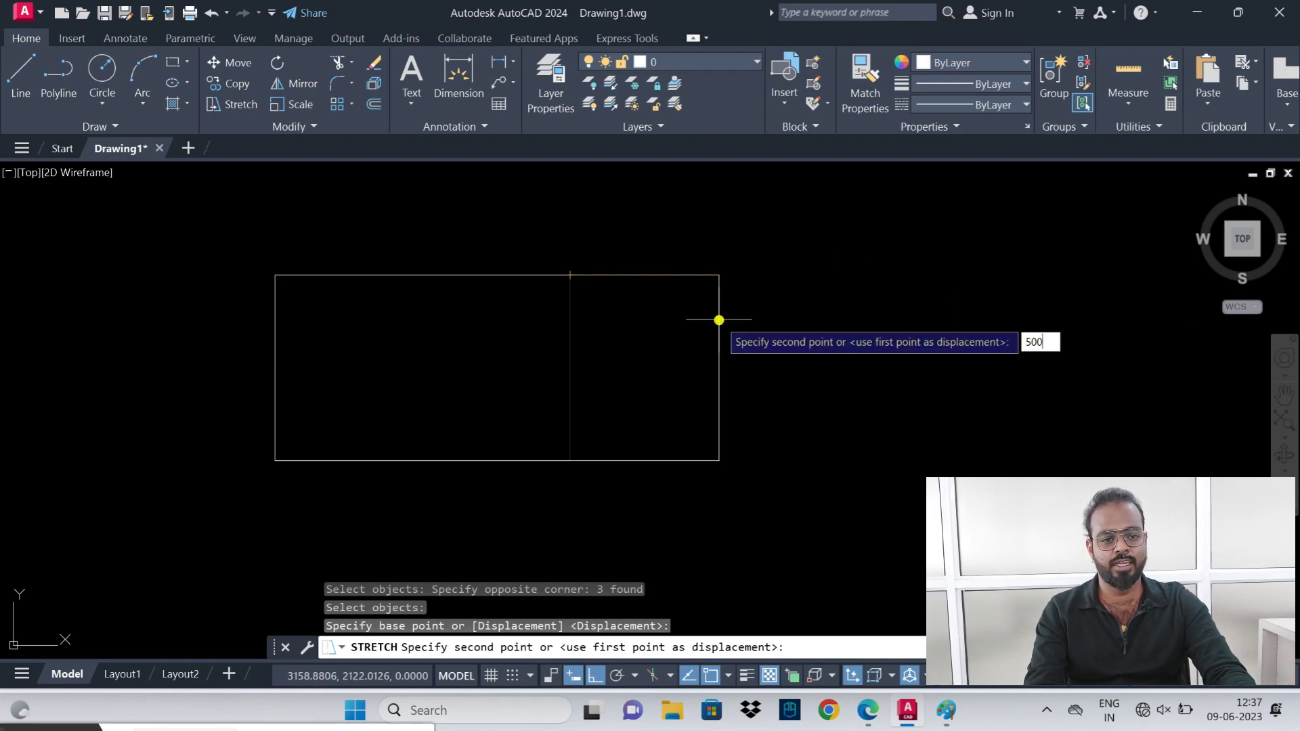
{"action": "key", "text": "Return"}
{"action": "type", "text": "S"}
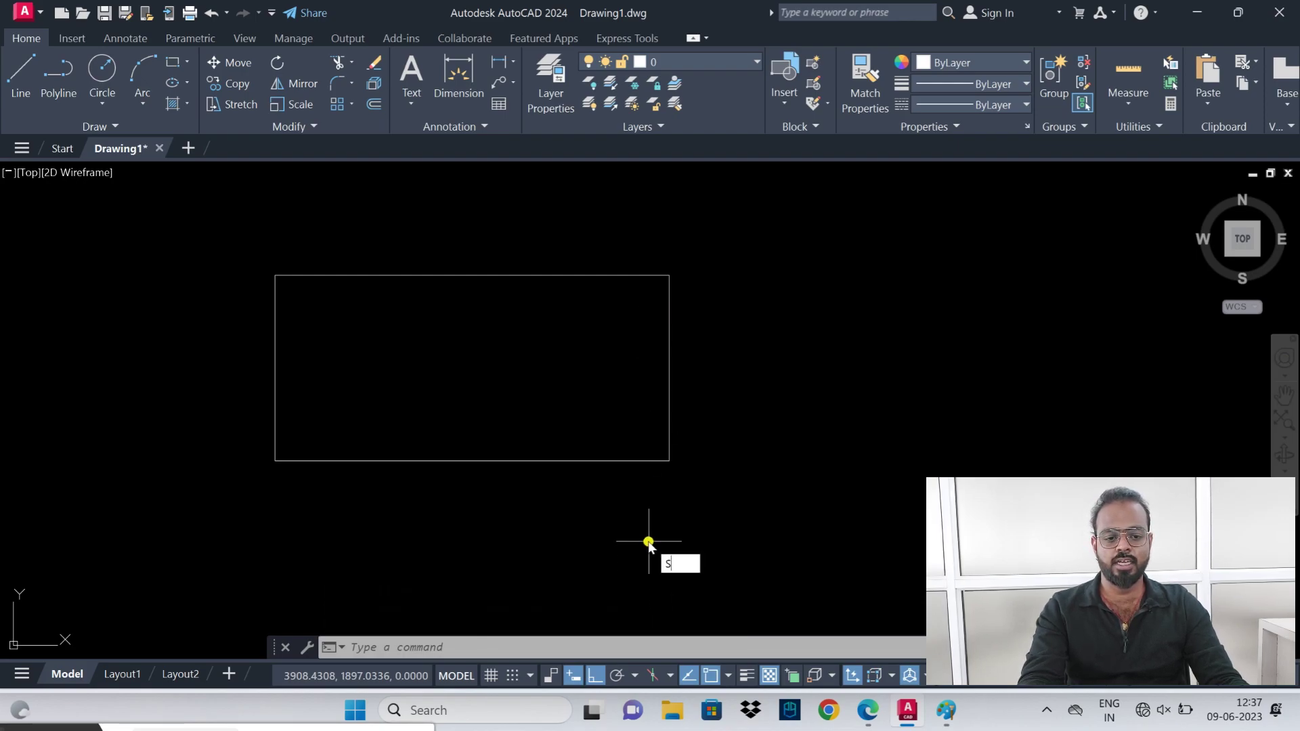
- Stretch the rectangle's bottom edge 800 units downward from the bottom-right corner
{"action": "key", "text": "Return"}
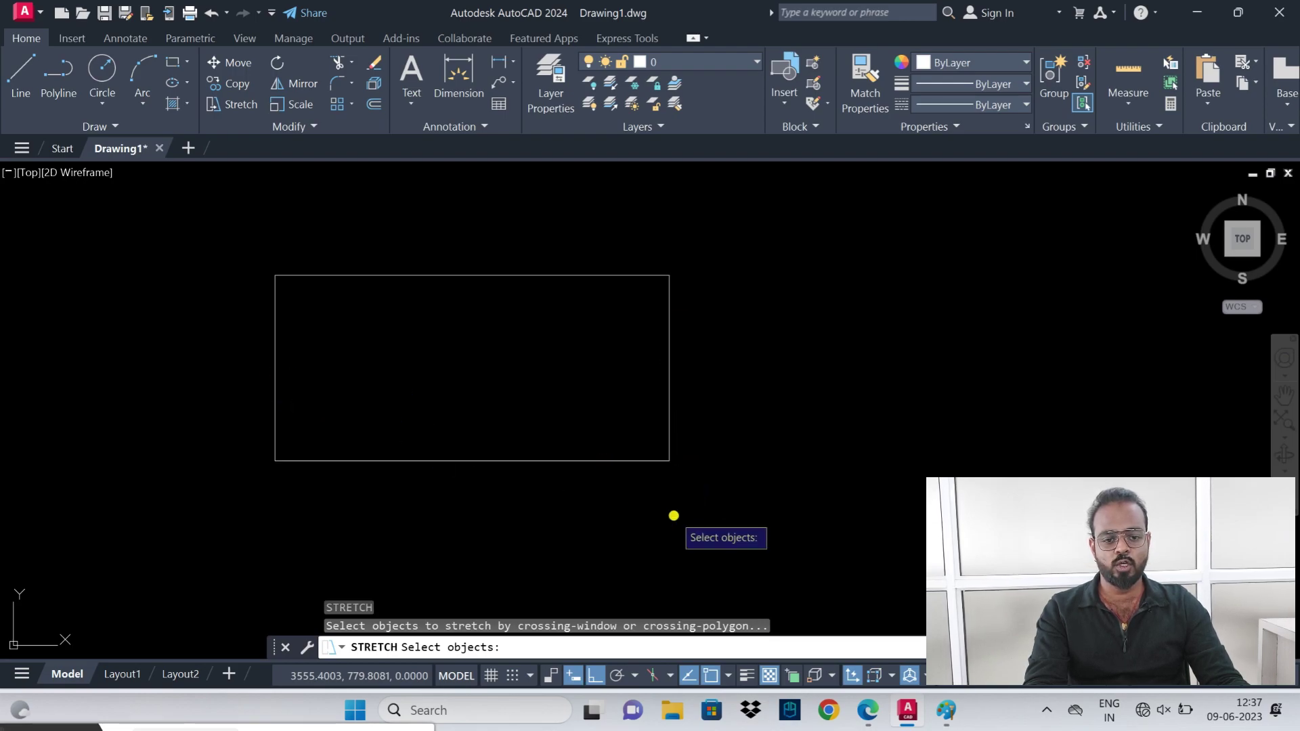
{"action": "left_click", "coordinate": [679, 498]}
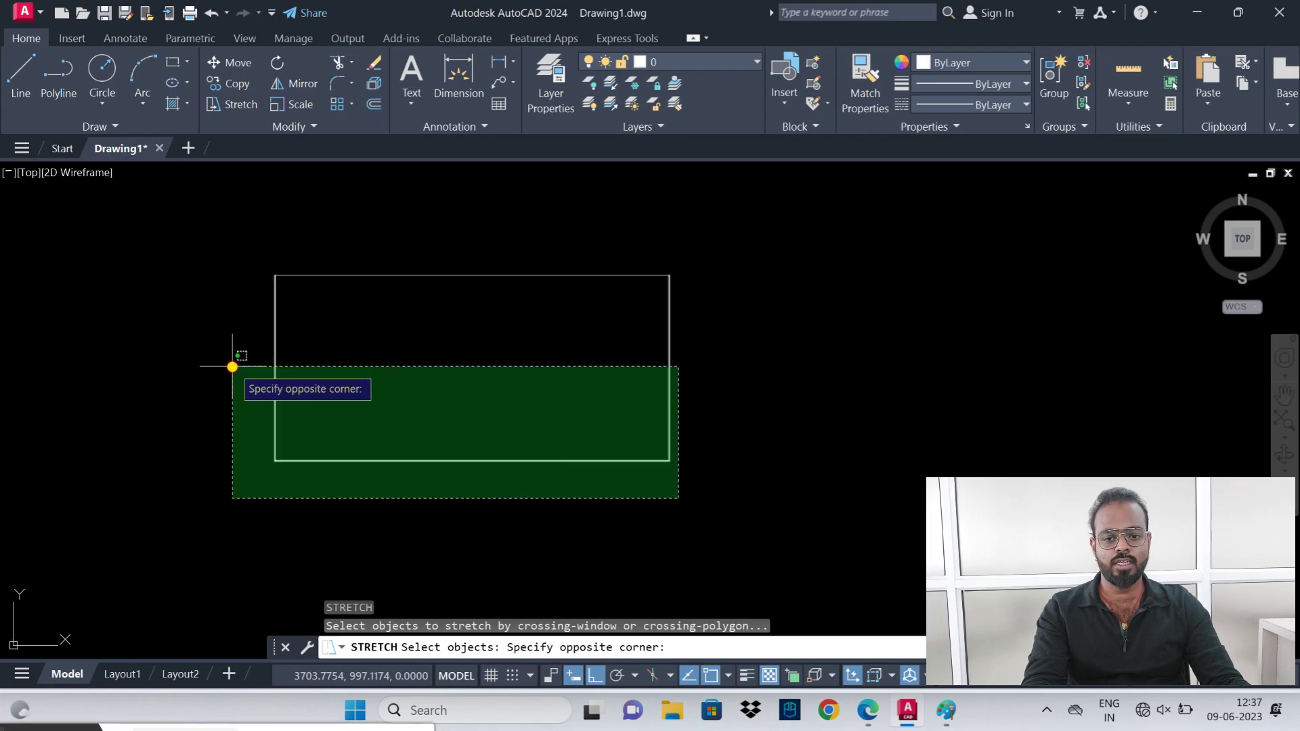
{"action": "left_click", "coordinate": [232, 367]}
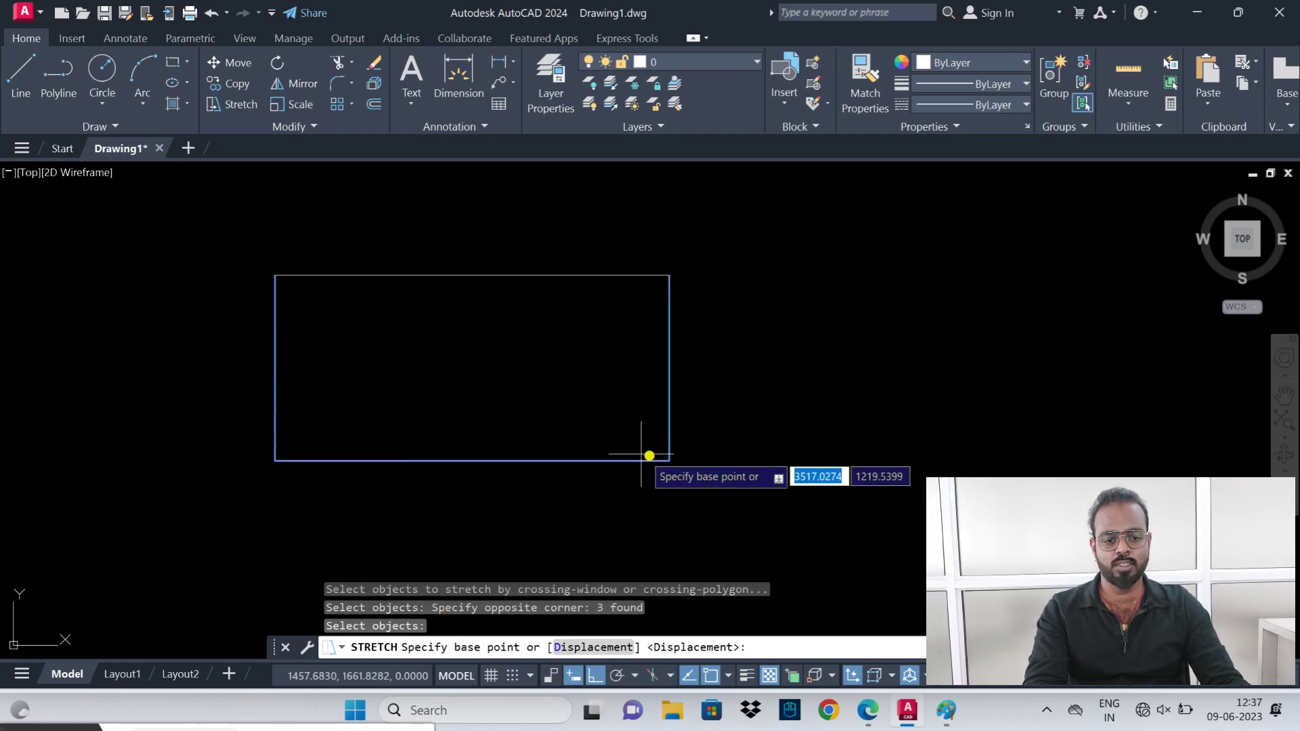
{"action": "left_click", "coordinate": [668, 460]}
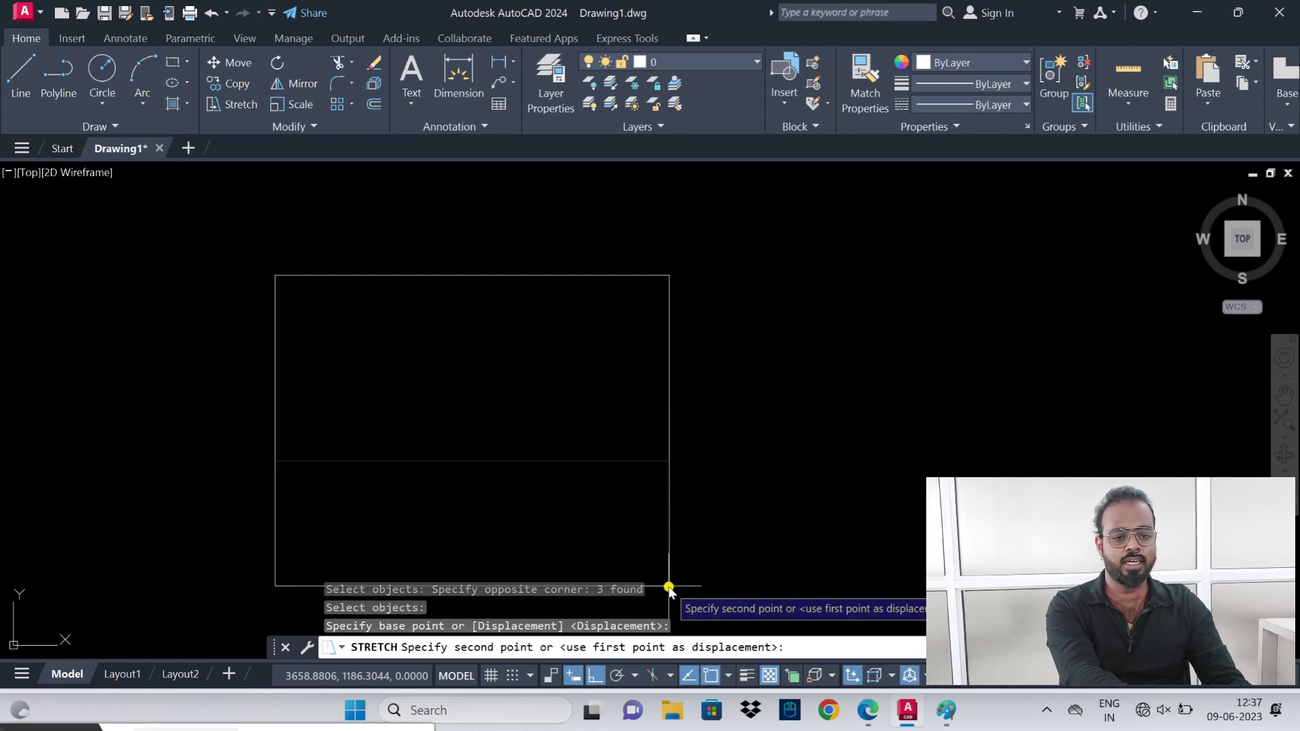
{"action": "type", "text": "800"}
{"action": "key", "text": "Return"}
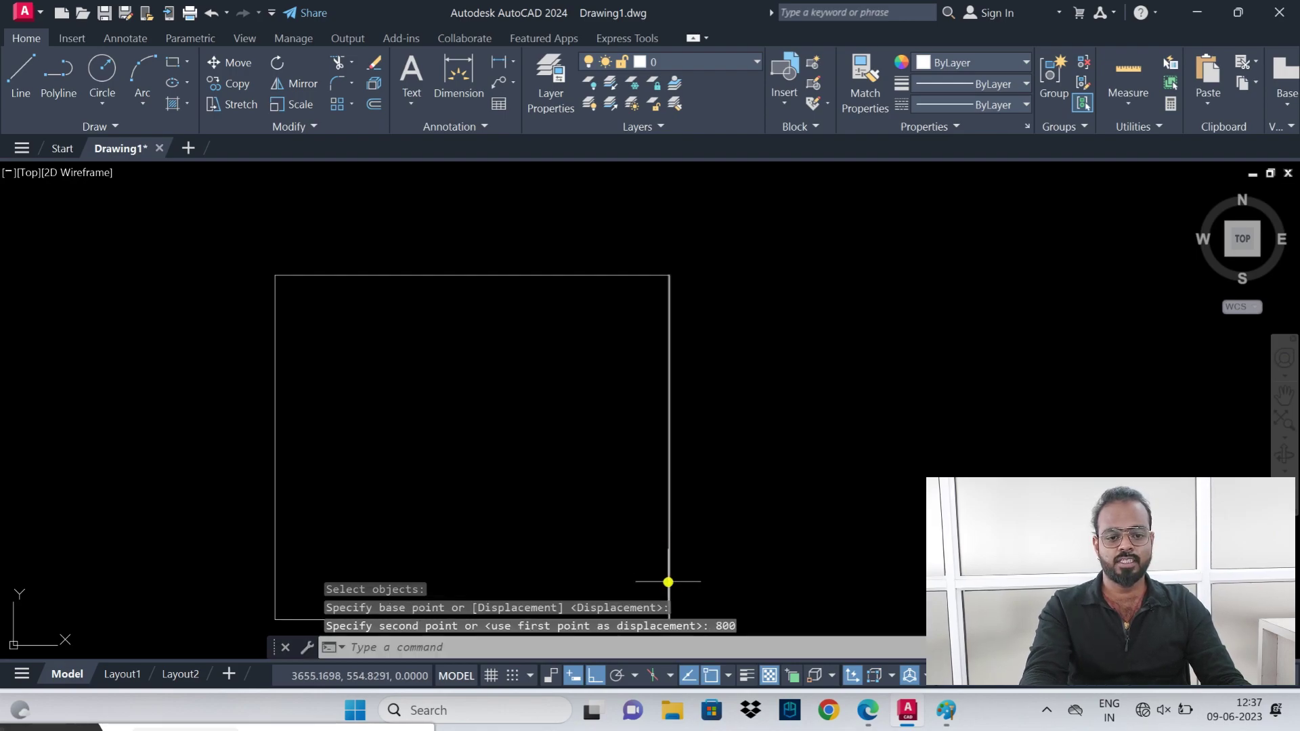
- Pan the view to recentre the taller rectangle, then return to the PDF notes
{"action": "middle_click_drag", "start_coordinate": [717, 485], "coordinate": [711, 428]}
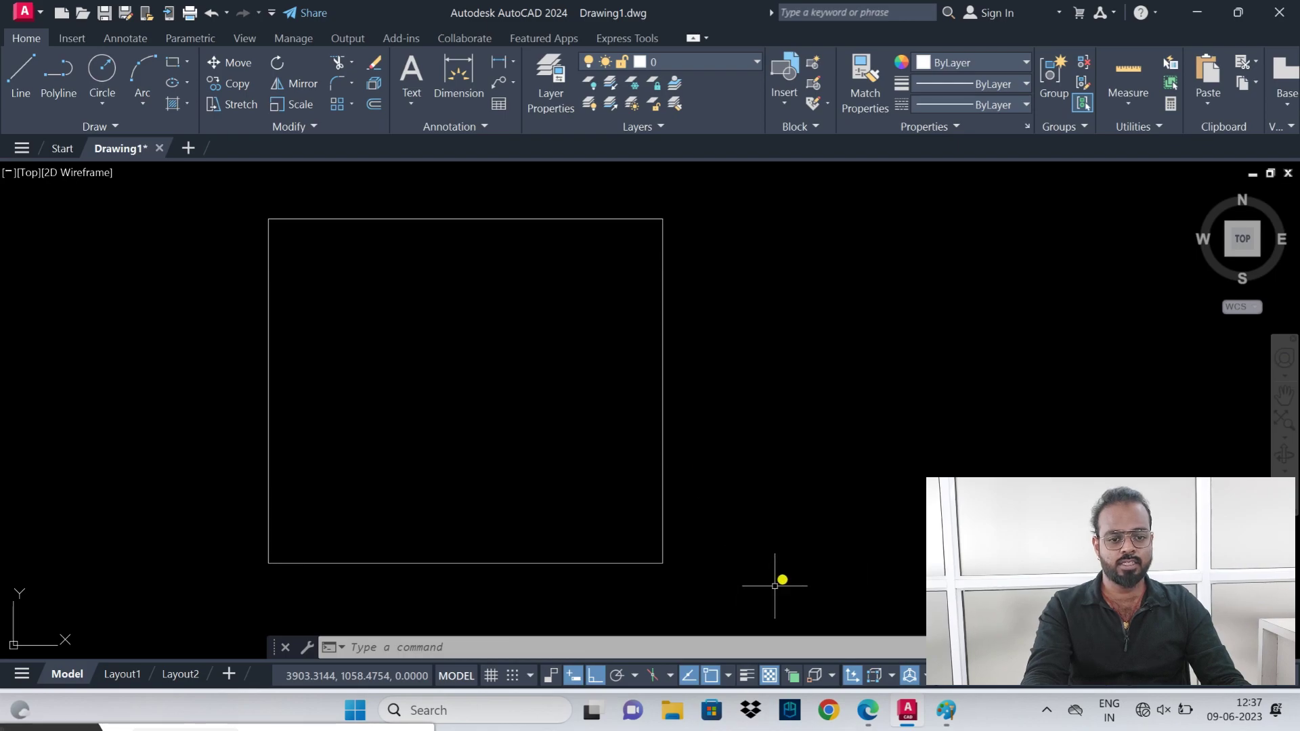
{"action": "scroll", "coordinate": [842, 485], "scroll_direction": "up", "scroll_amount": 4}
{"action": "middle_click_drag", "start_coordinate": [856, 440], "coordinate": [363, 456]}
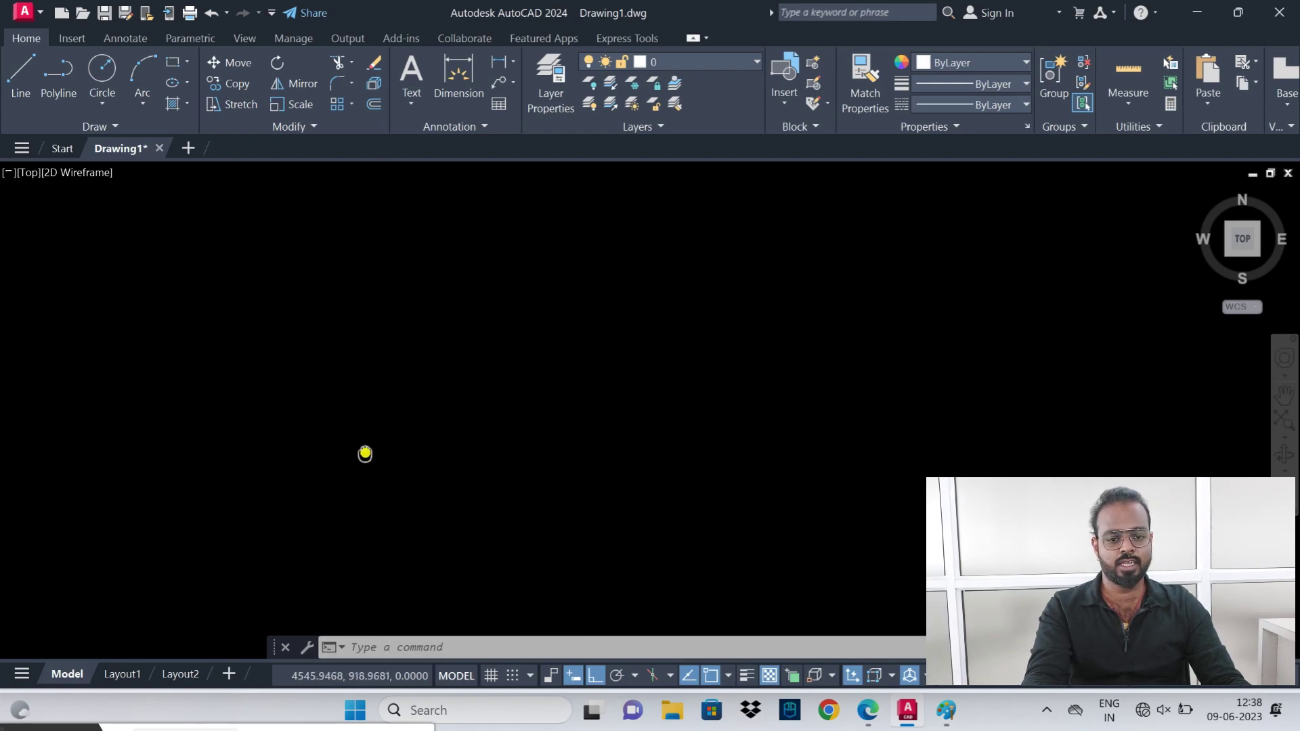
{"action": "left_click", "coordinate": [869, 711]}
- Scroll to the ELLIPSE slide, highlight its heading, and switch to Paint
{"action": "scroll", "coordinate": [526, 517], "scroll_direction": "down", "scroll_amount": 5}
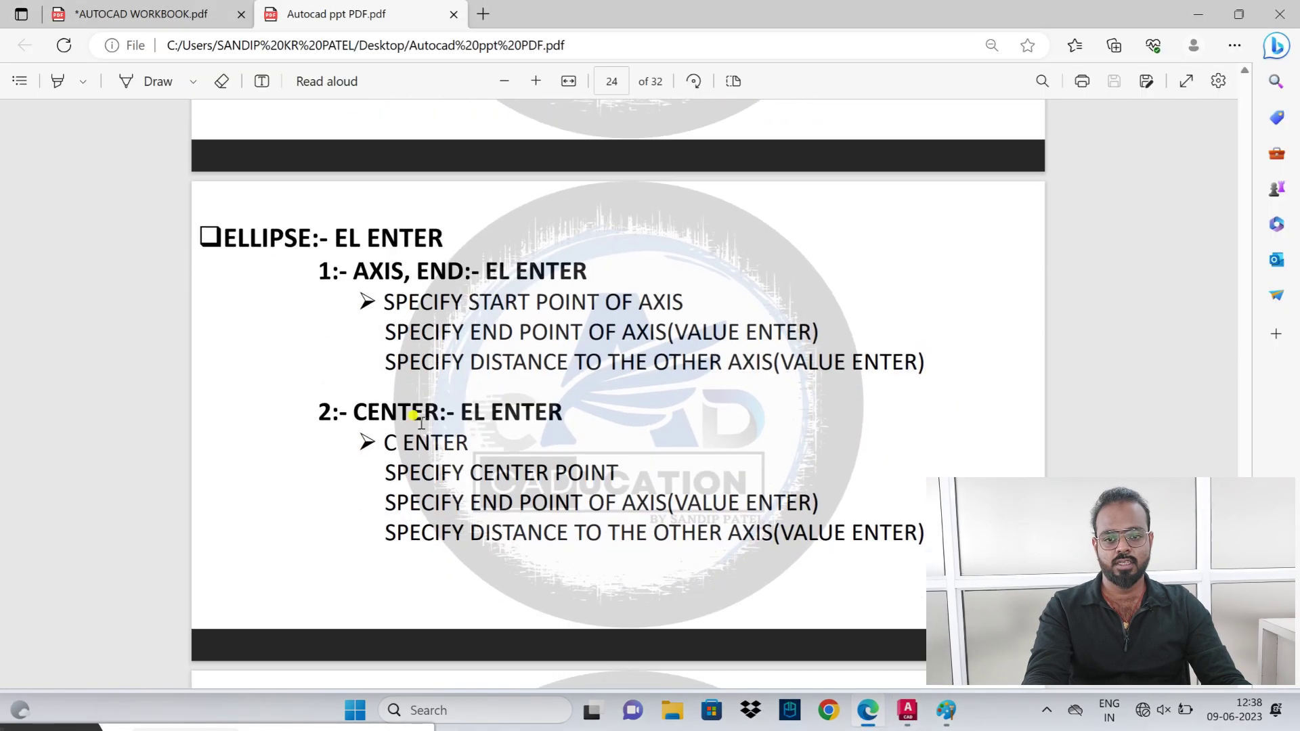
{"action": "left_click_drag", "start_coordinate": [223, 230], "coordinate": [333, 237]}
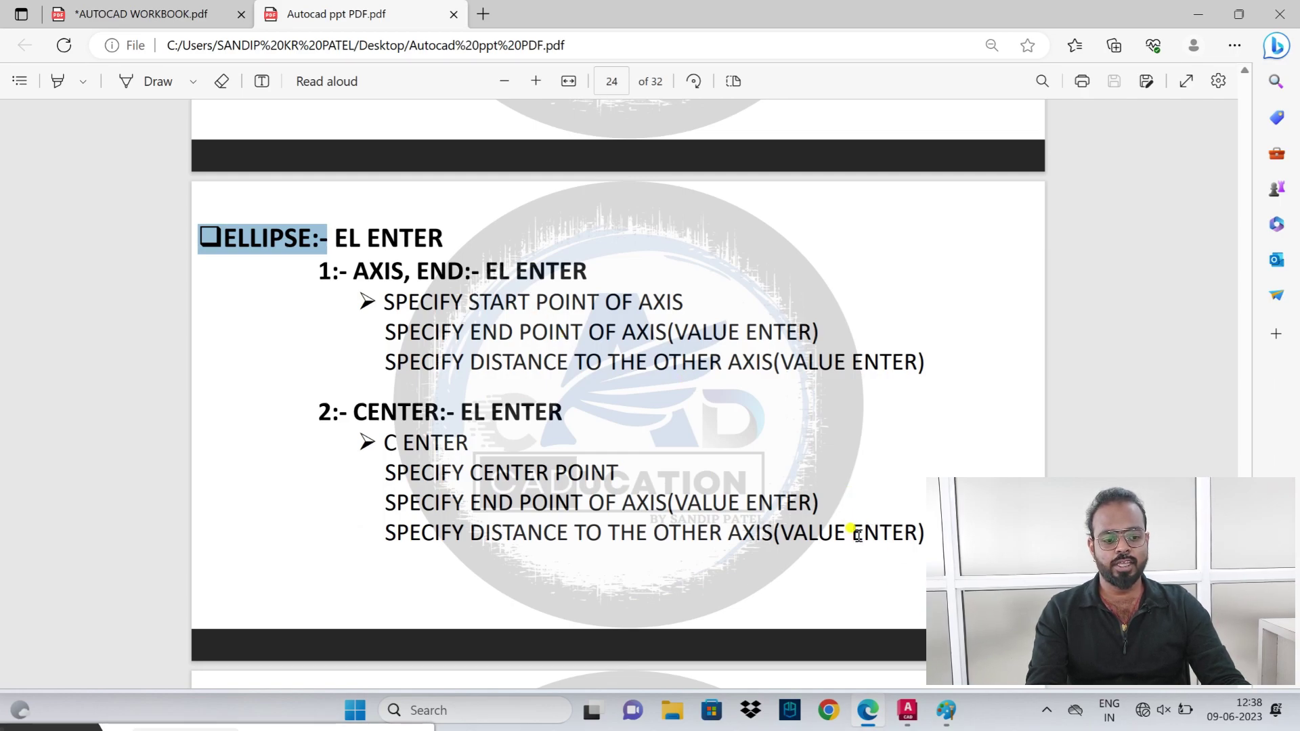
{"action": "left_click", "coordinate": [947, 711]}
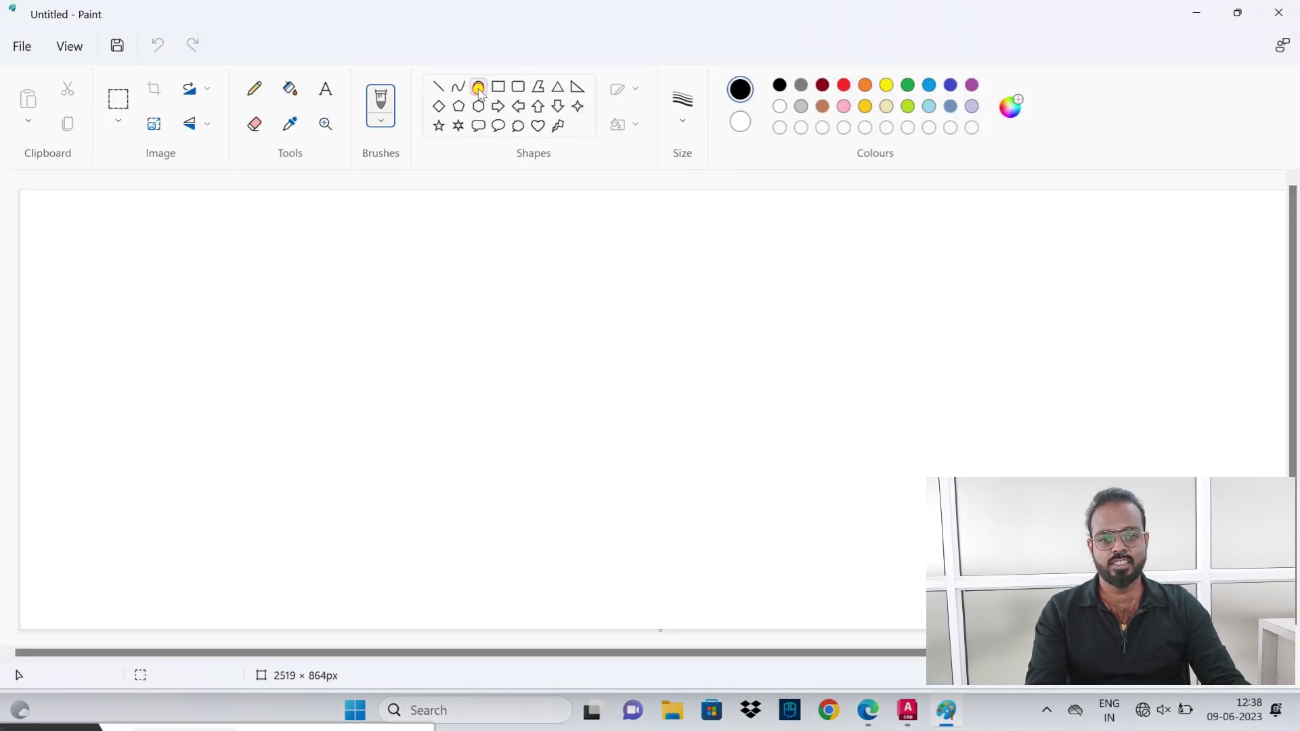
- Draw a wide ellipse and pencil its horizontal axis with an arrow labelled 'Major'
{"action": "left_click", "coordinate": [478, 88]}
{"action": "left_click_drag", "start_coordinate": [316, 276], "coordinate": [702, 444]}
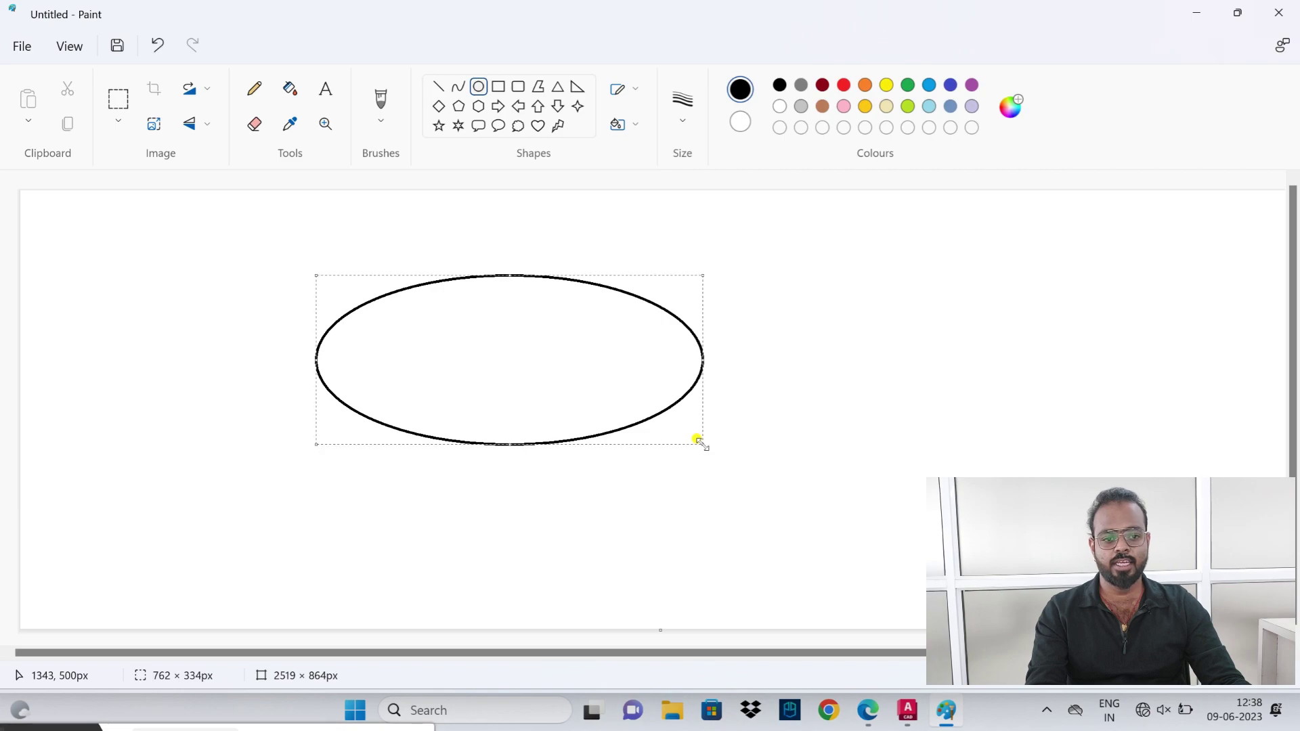
{"action": "left_click", "coordinate": [765, 463]}
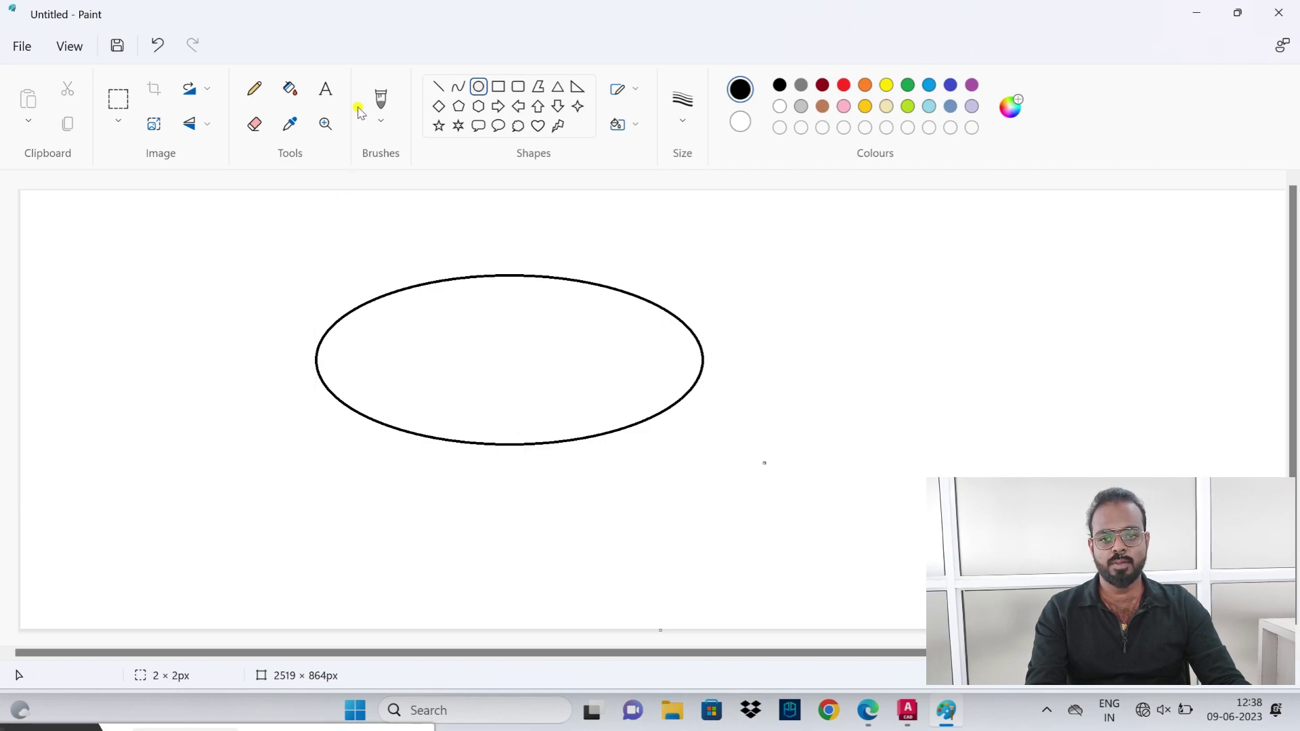
{"action": "left_click", "coordinate": [255, 89]}
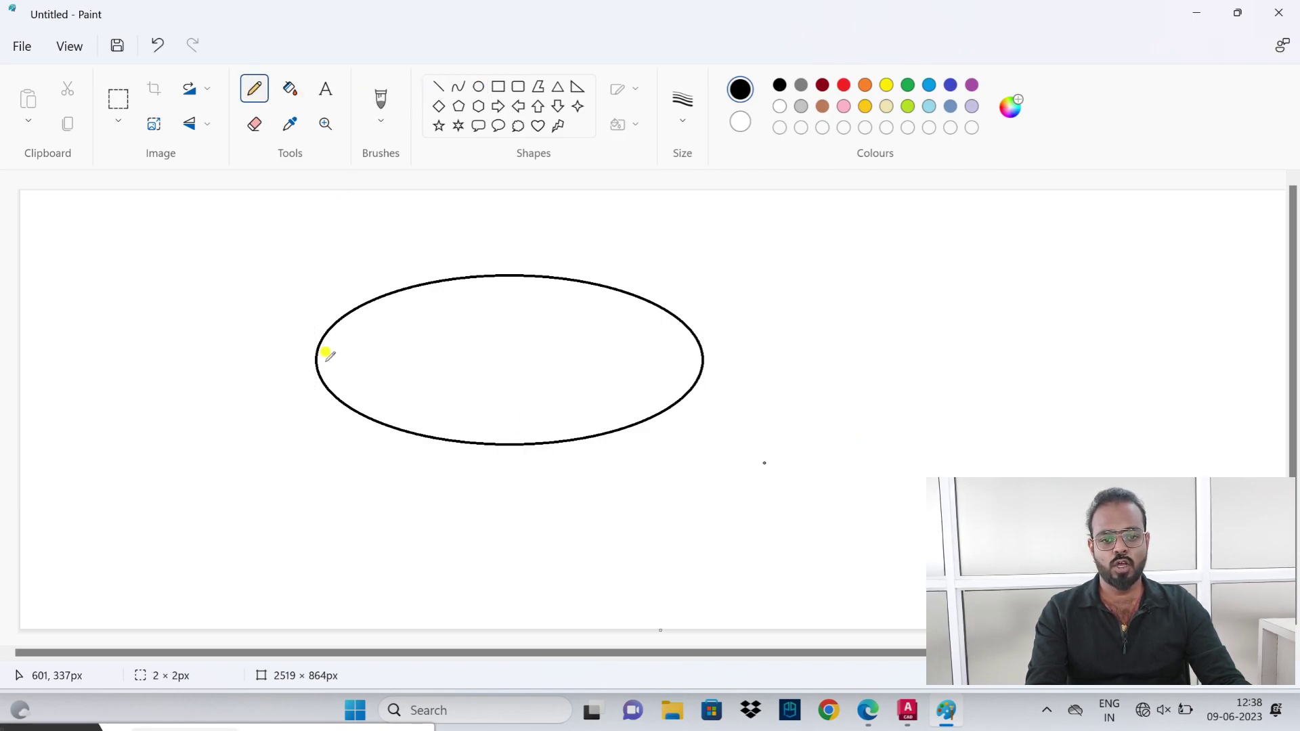
{"action": "left_click_drag", "start_coordinate": [318, 353], "coordinate": [545, 357]}
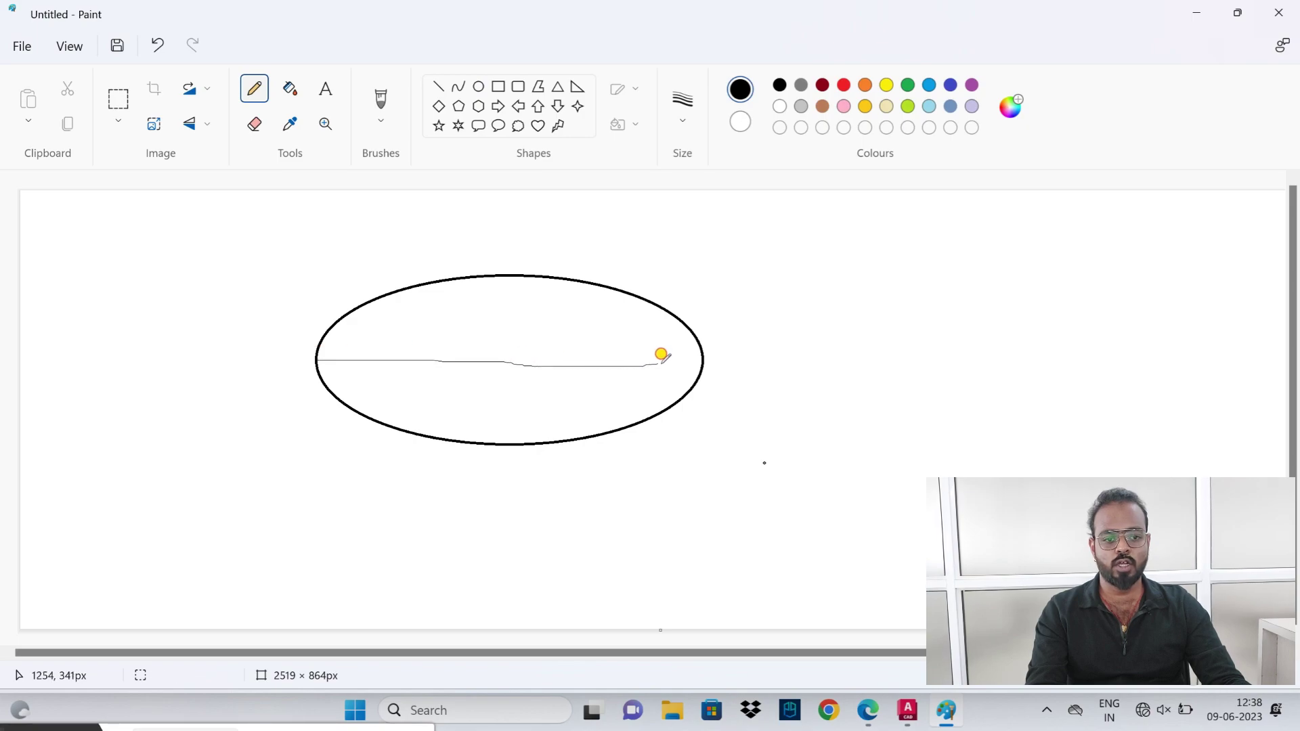
{"action": "left_click_drag", "start_coordinate": [662, 355], "coordinate": [695, 355]}
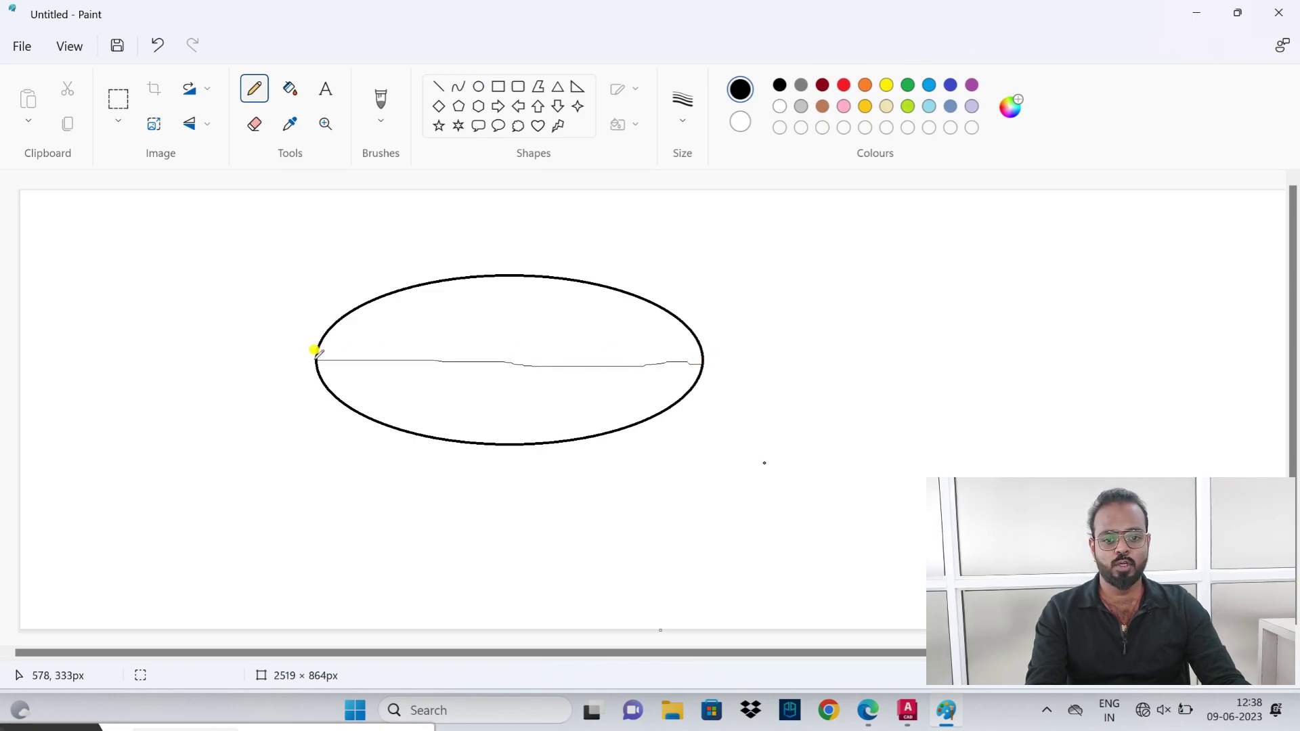
{"action": "left_click_drag", "start_coordinate": [399, 350], "coordinate": [655, 357]}
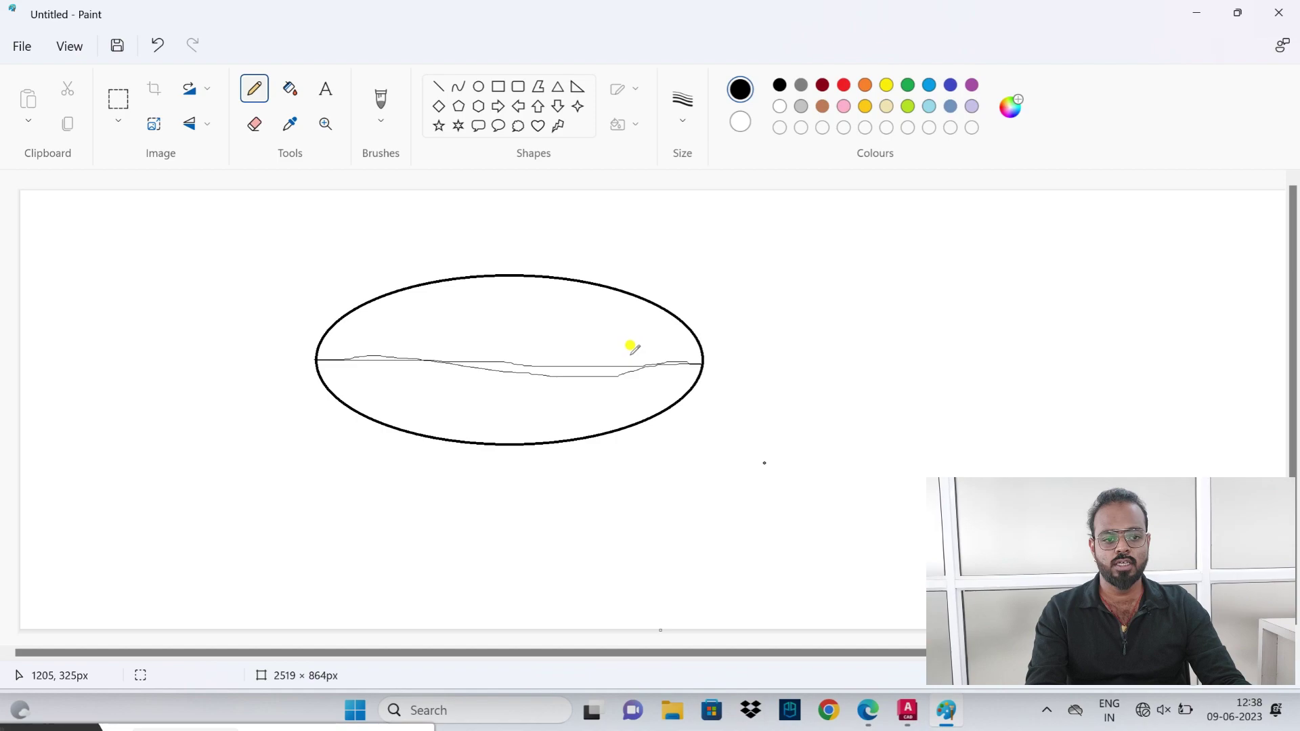
{"action": "mouse_move", "coordinate": [695, 301]}
{"action": "left_mouse_down"}
{"action": "mouse_move", "coordinate": [716, 333]}
{"action": "mouse_move", "coordinate": [794, 308]}
{"action": "mouse_move", "coordinate": [835, 253]}
{"action": "mouse_move", "coordinate": [805, 313]}
{"action": "left_mouse_up"}
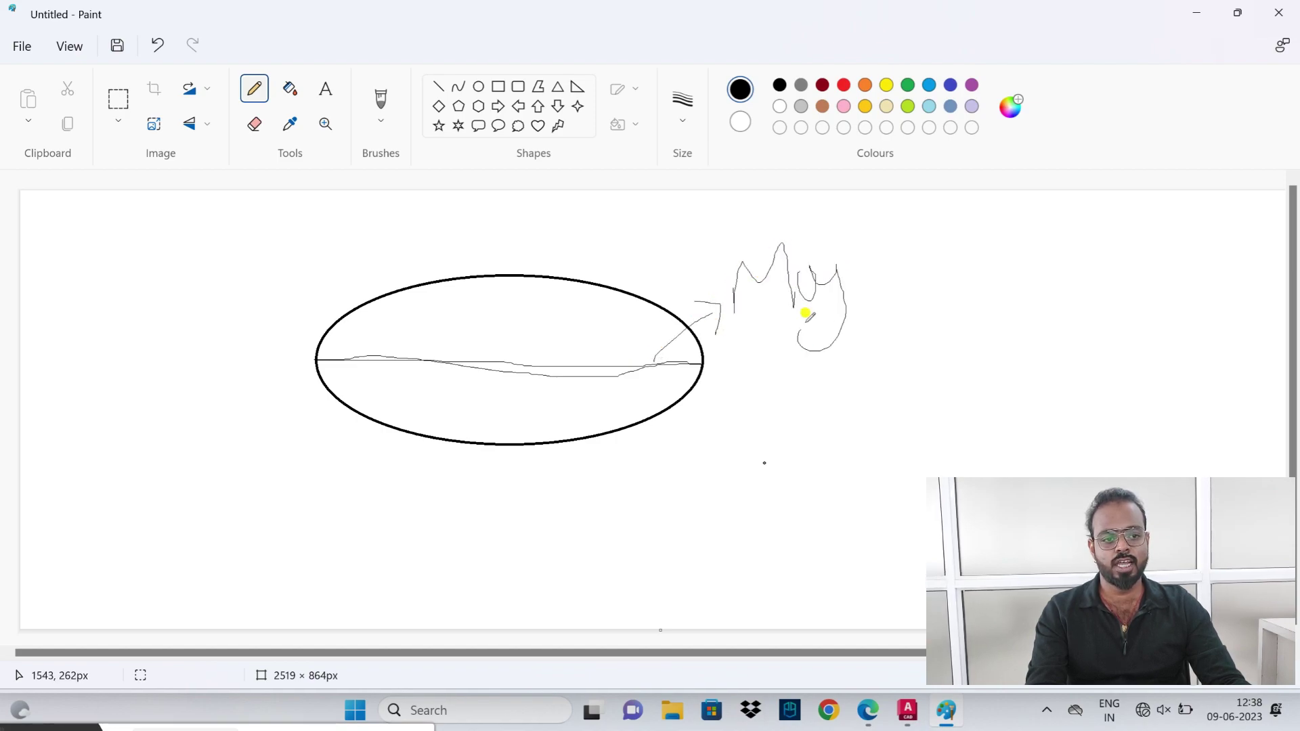
{"action": "mouse_move", "coordinate": [856, 255]}
{"action": "left_mouse_down"}
{"action": "mouse_move", "coordinate": [885, 219]}
{"action": "mouse_move", "coordinate": [911, 248]}
{"action": "left_mouse_up"}
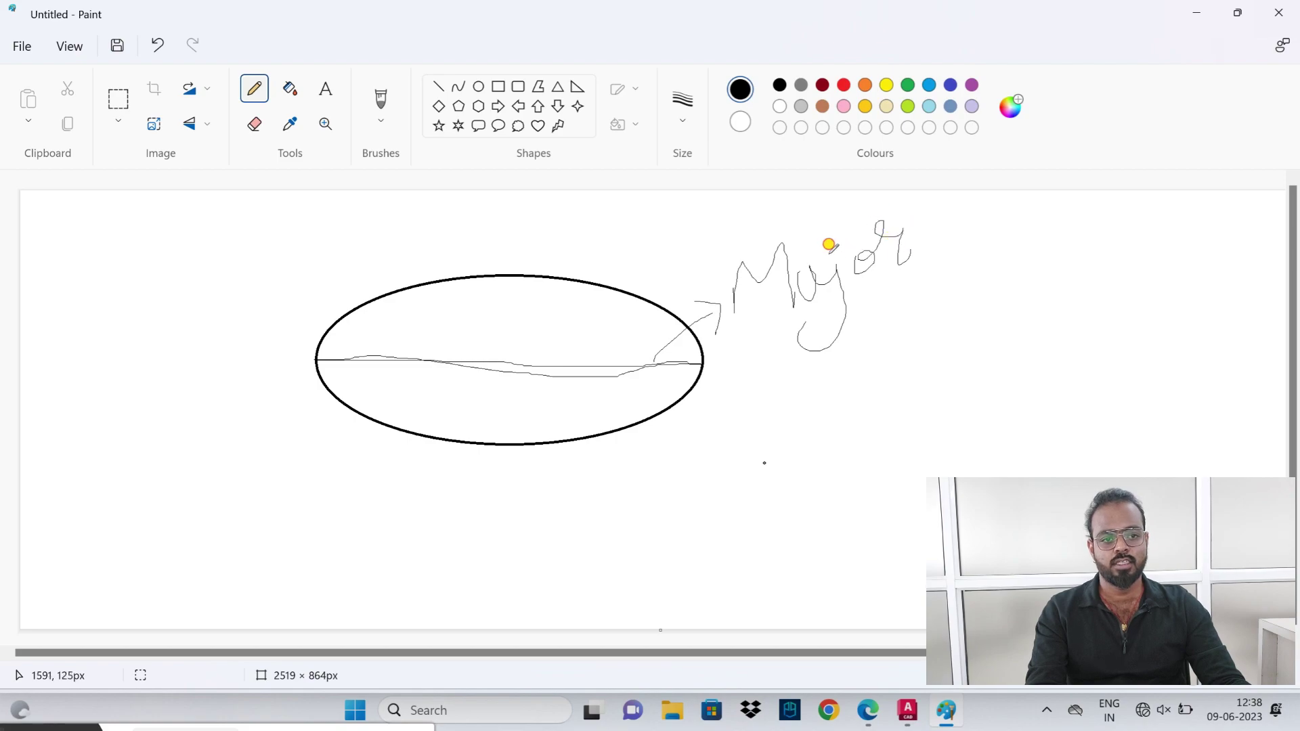
- Sketch the vertical minor axis in dark red with an arrow labelled 'Minor'
{"action": "left_click", "coordinate": [824, 86]}
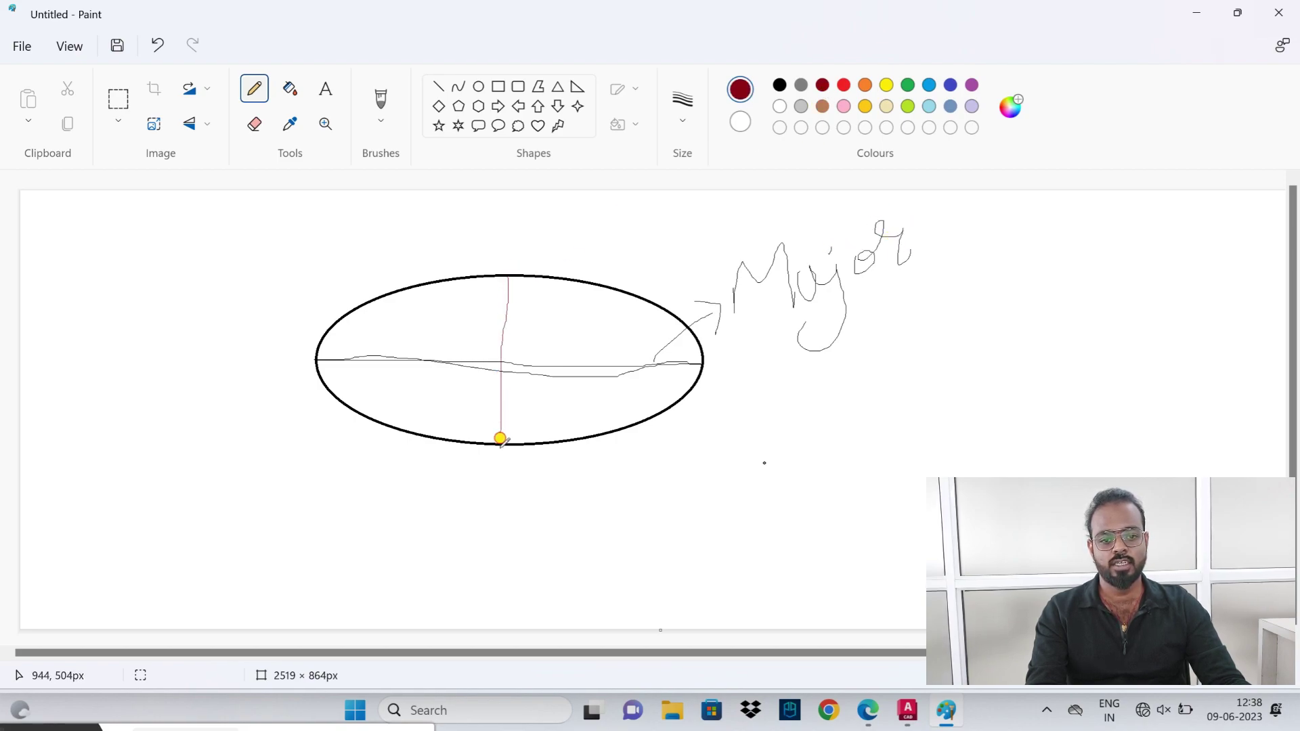
{"action": "left_click_drag", "start_coordinate": [500, 438], "coordinate": [516, 283]}
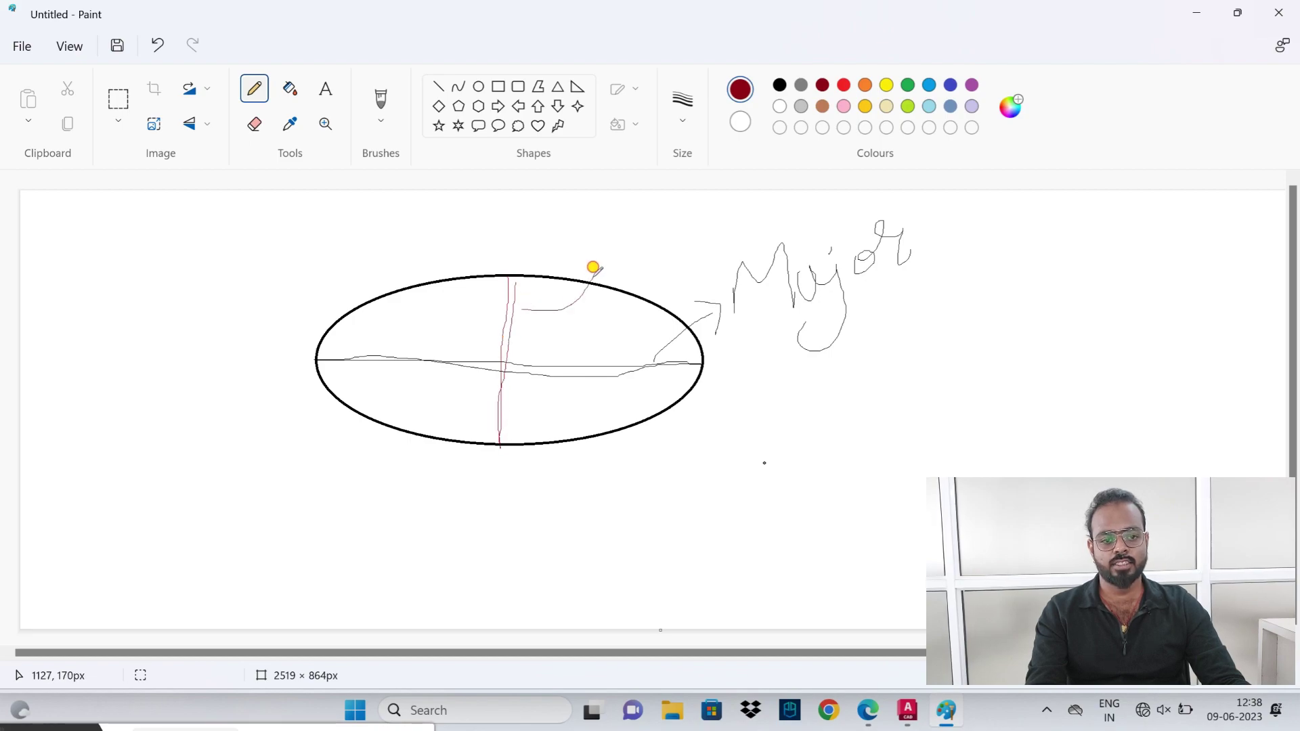
{"action": "mouse_move", "coordinate": [591, 259]}
{"action": "left_mouse_down"}
{"action": "mouse_move", "coordinate": [612, 277]}
{"action": "mouse_move", "coordinate": [656, 221]}
{"action": "mouse_move", "coordinate": [673, 266]}
{"action": "left_mouse_up"}
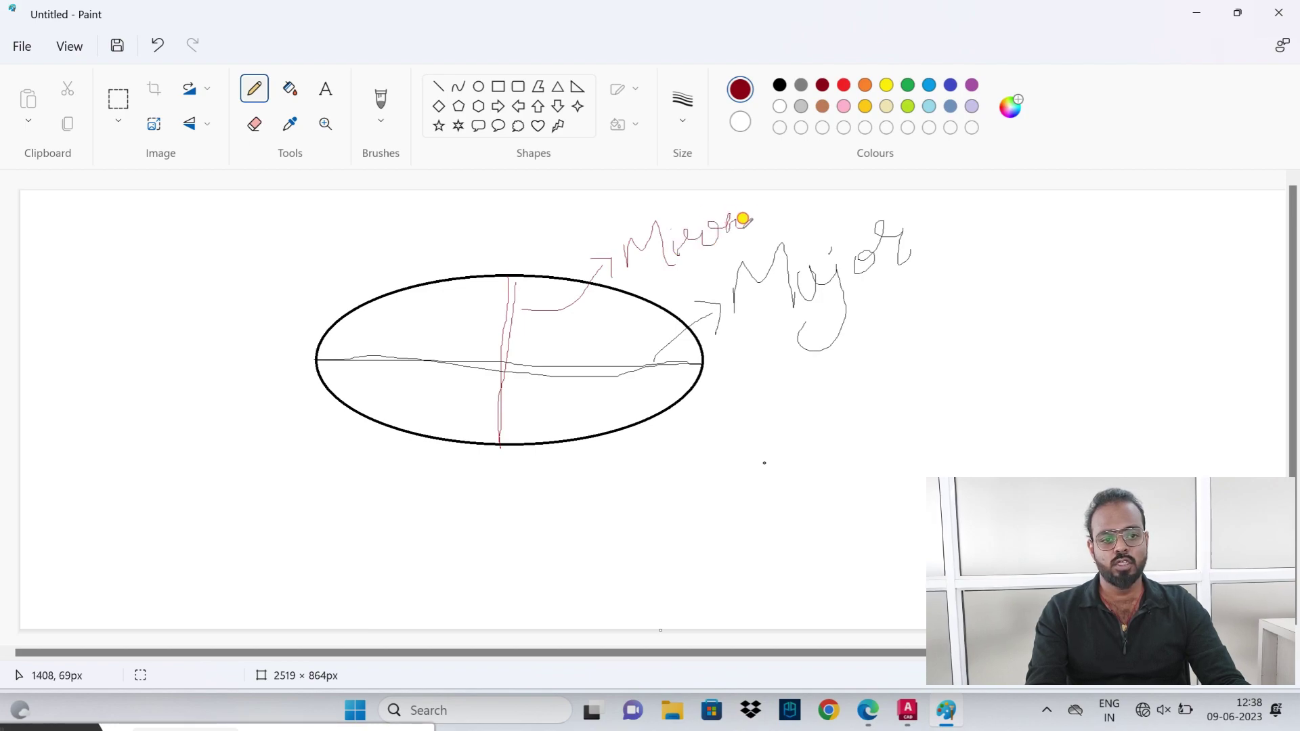
{"action": "mouse_move", "coordinate": [753, 208]}
{"action": "left_mouse_down"}
{"action": "mouse_move", "coordinate": [772, 204]}
{"action": "mouse_move", "coordinate": [782, 220]}
{"action": "left_mouse_up"}
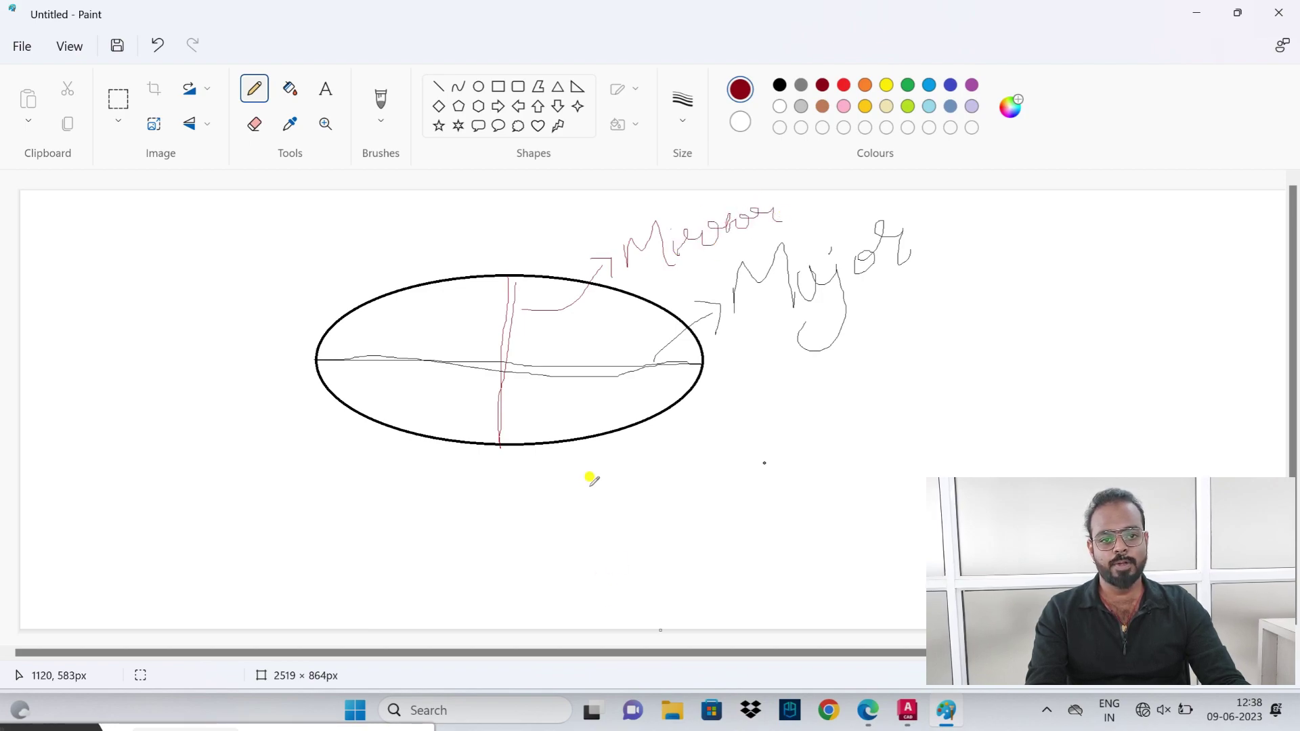
{"action": "left_click", "coordinate": [479, 86]}
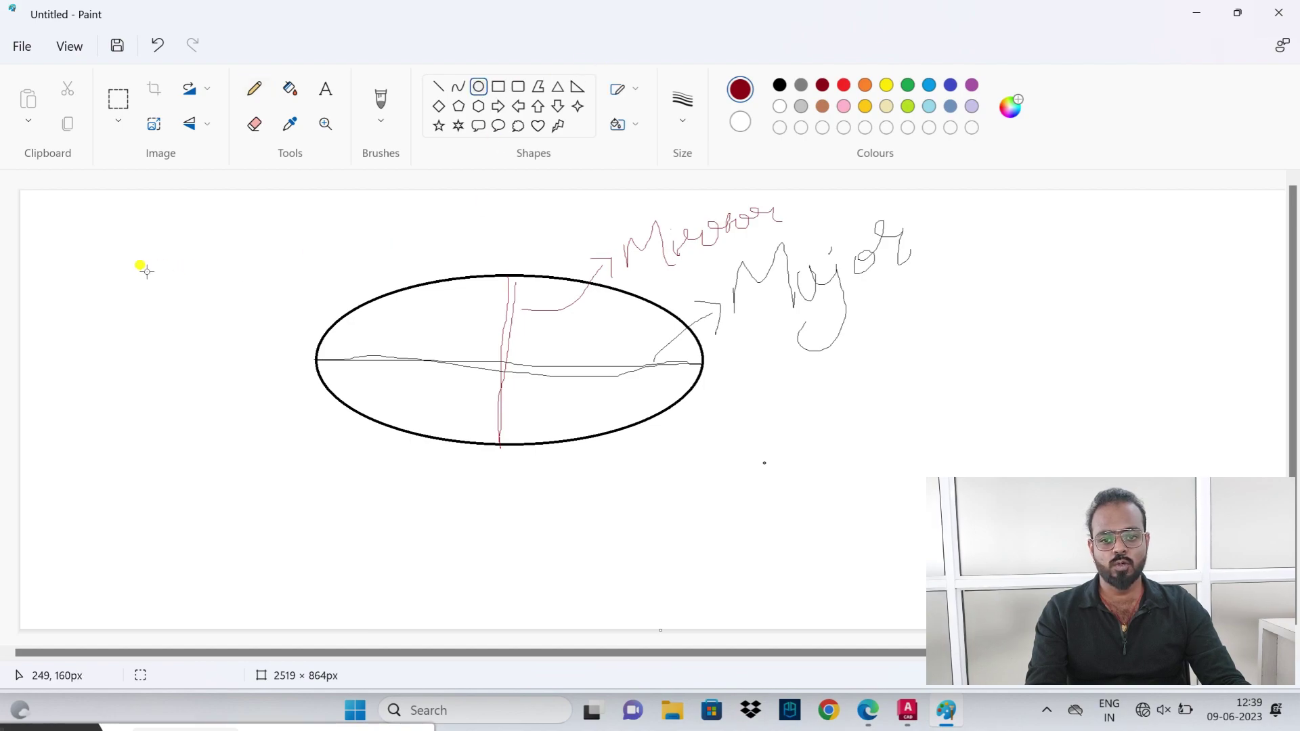
- Draw a tall black ellipse on the canvas's left side
{"action": "left_click_drag", "start_coordinate": [116, 263], "coordinate": [248, 577]}
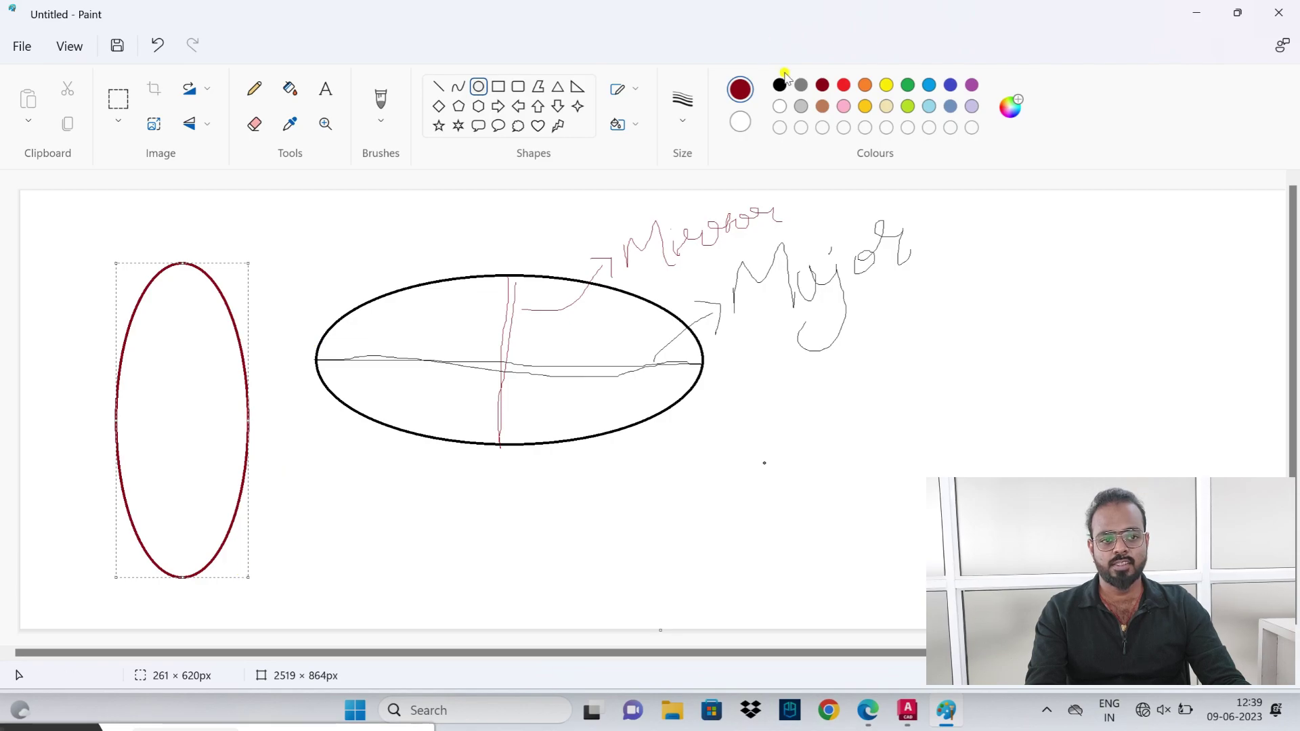
{"action": "left_click", "coordinate": [781, 79]}
{"action": "left_click", "coordinate": [284, 222]}
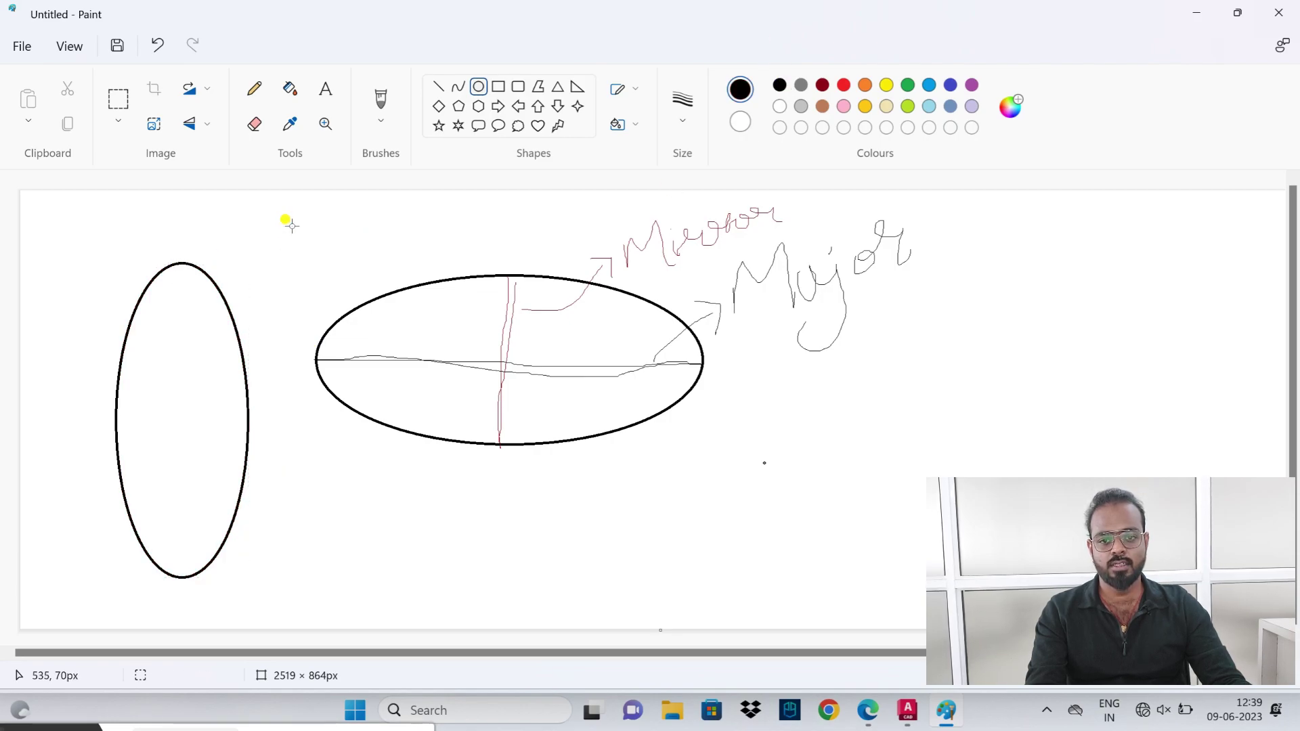
- Brush the tall ellipse's vertical and horizontal axes, undoing the last stroke
{"action": "left_click", "coordinate": [381, 103]}
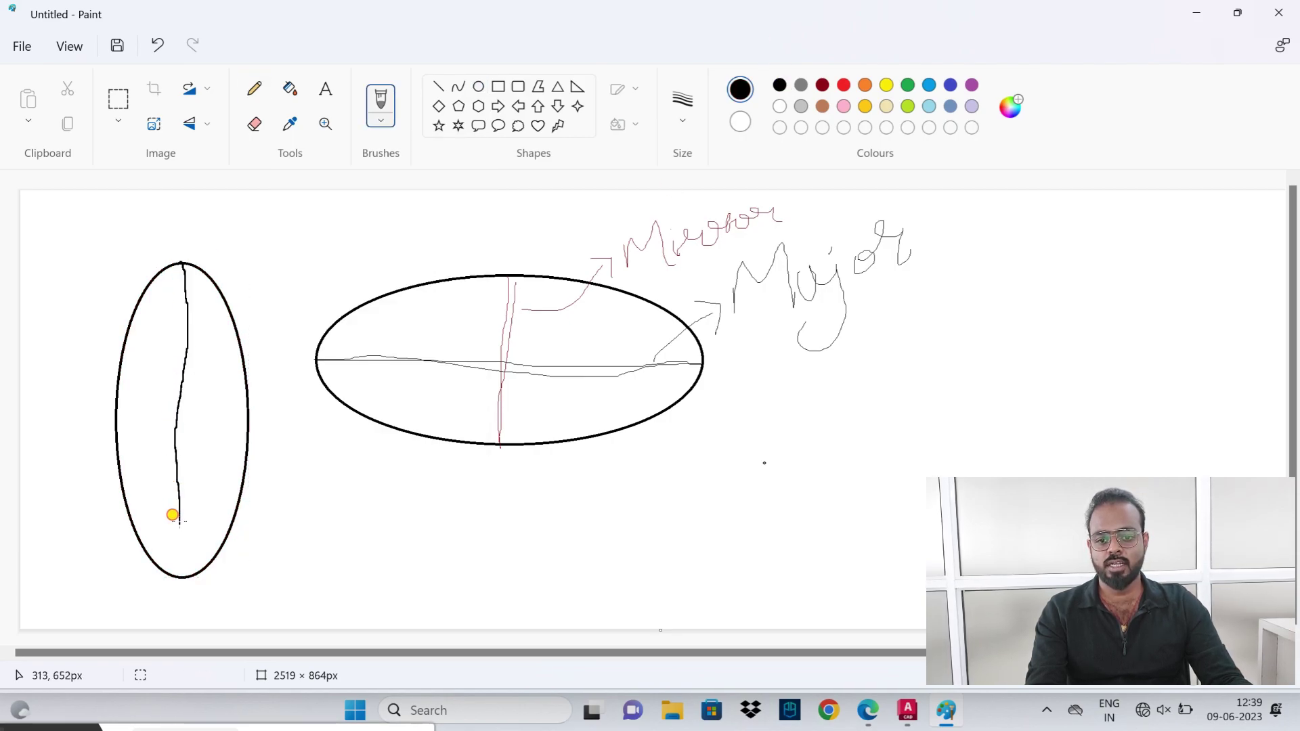
{"action": "left_click_drag", "start_coordinate": [179, 520], "coordinate": [181, 564]}
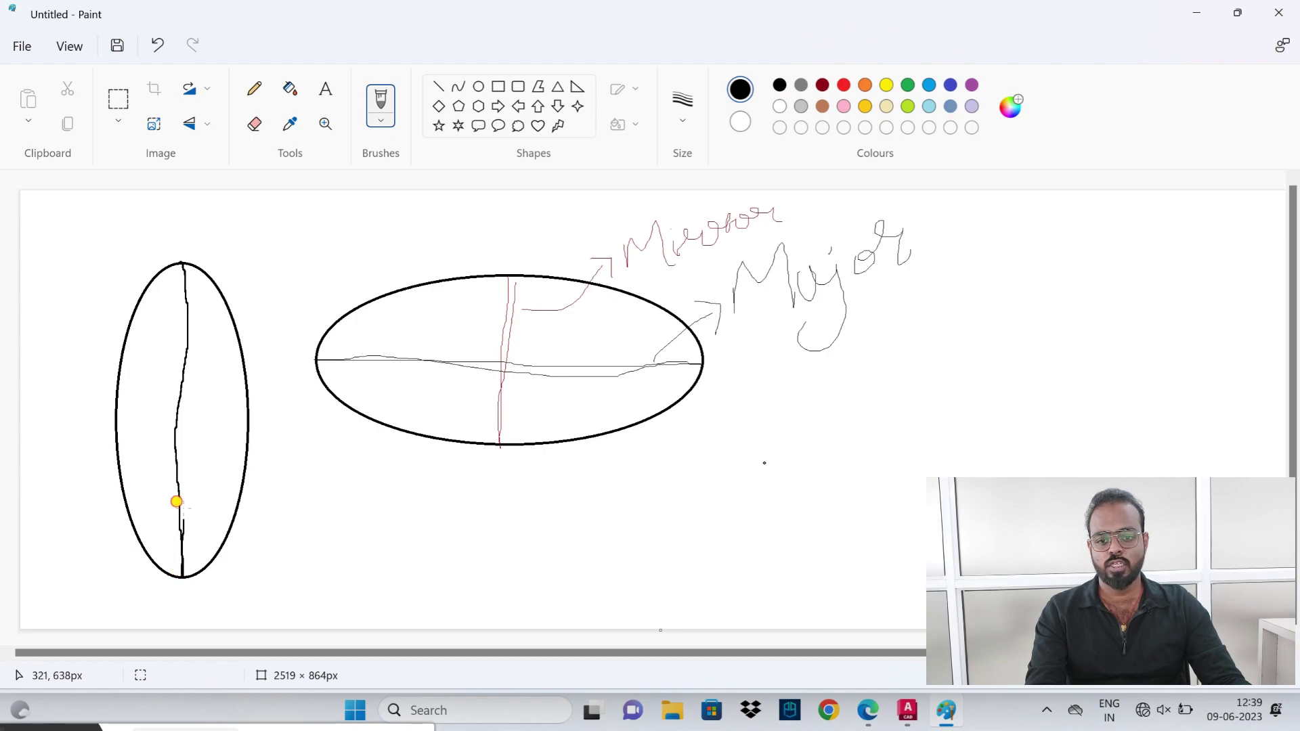
{"action": "left_click_drag", "start_coordinate": [176, 502], "coordinate": [175, 358]}
{"action": "left_click_drag", "start_coordinate": [180, 261], "coordinate": [178, 422]}
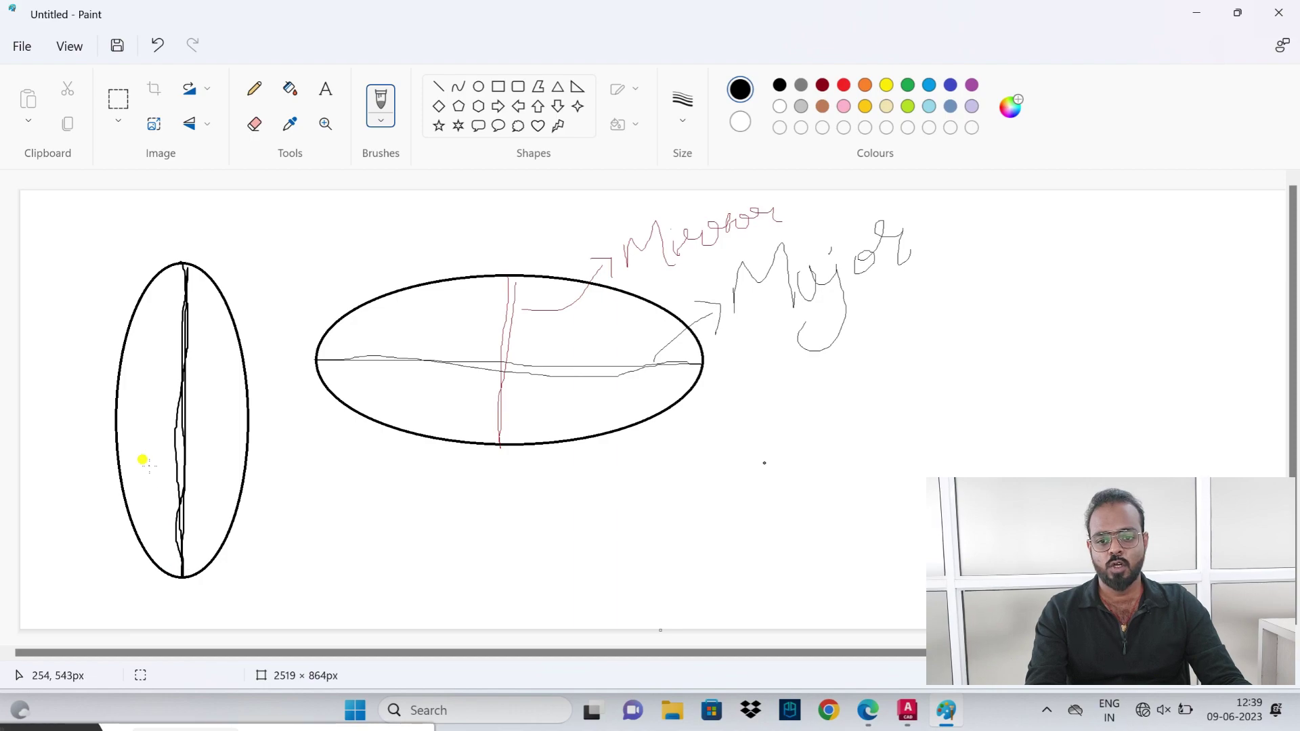
{"action": "mouse_move", "coordinate": [116, 415]}
{"action": "left_mouse_down"}
{"action": "mouse_move", "coordinate": [219, 405]}
{"action": "mouse_move", "coordinate": [110, 406]}
{"action": "left_mouse_up"}
{"action": "key", "text": "ctrl+z"}
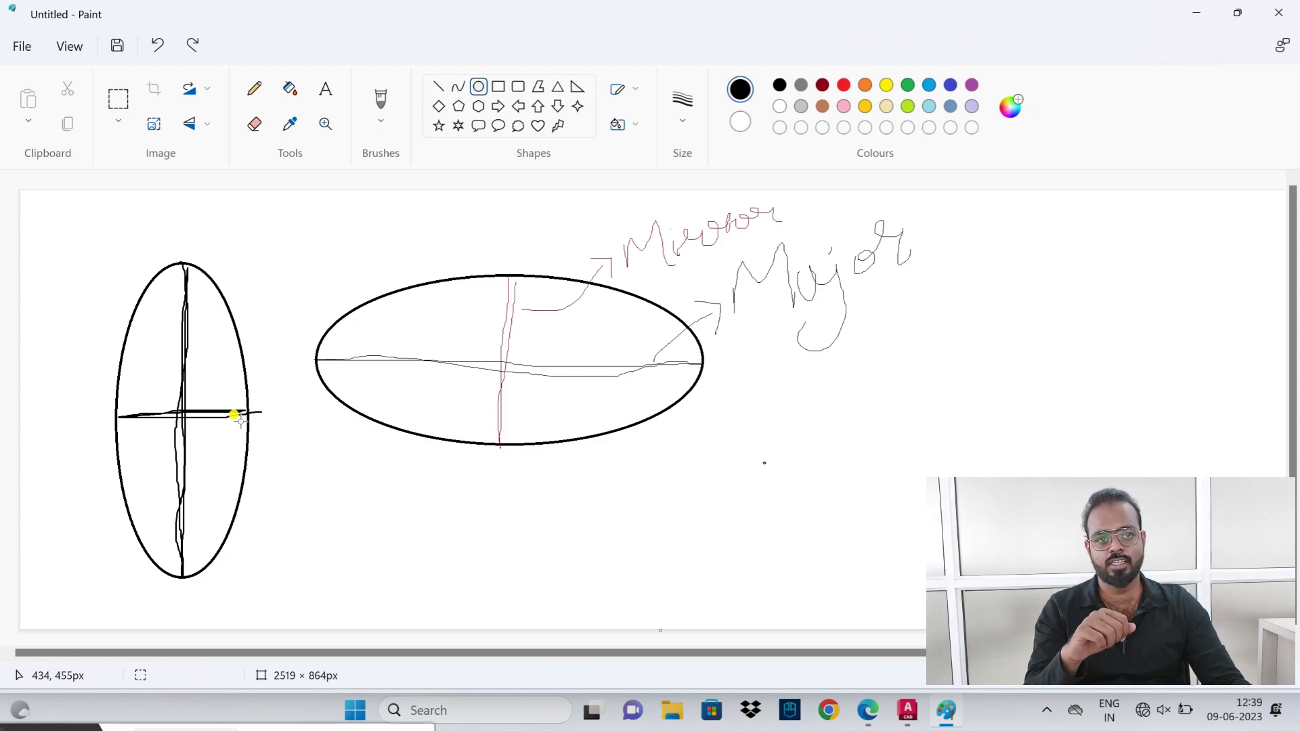
{"action": "left_click", "coordinate": [908, 710]}
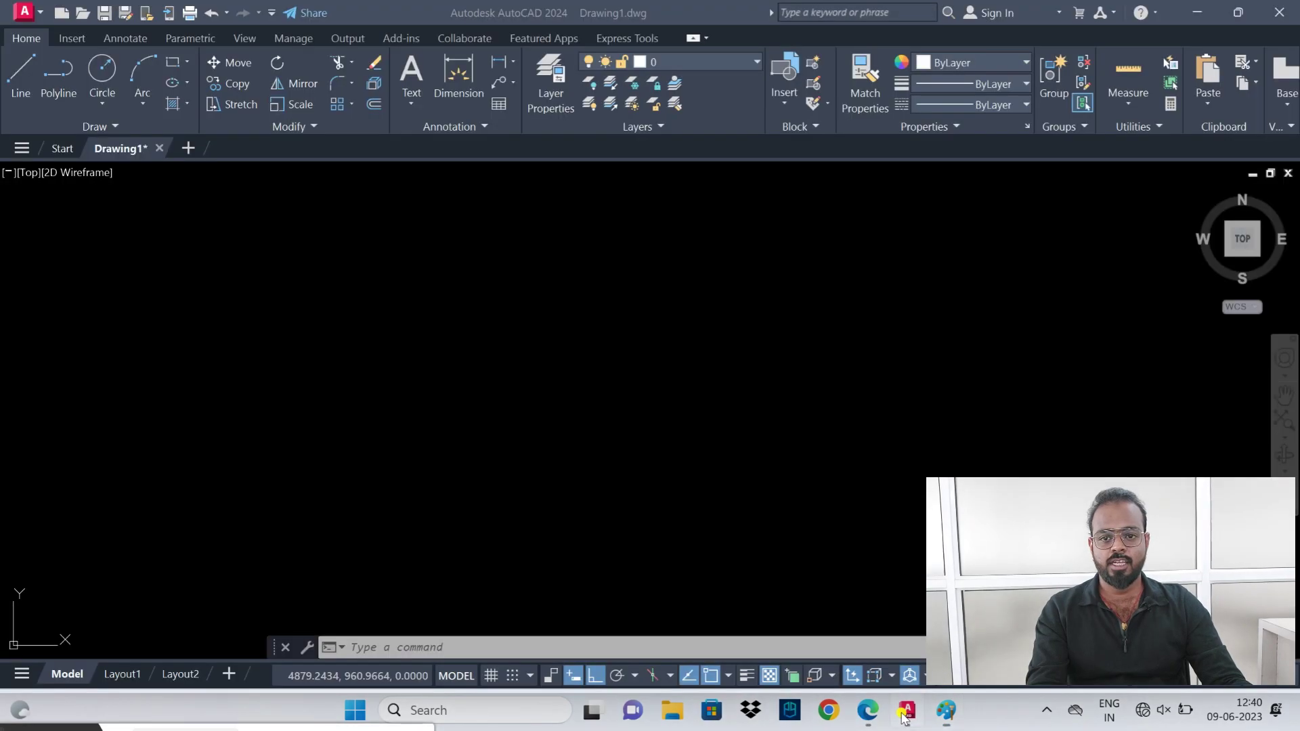
{"action": "left_click", "coordinate": [187, 84]}
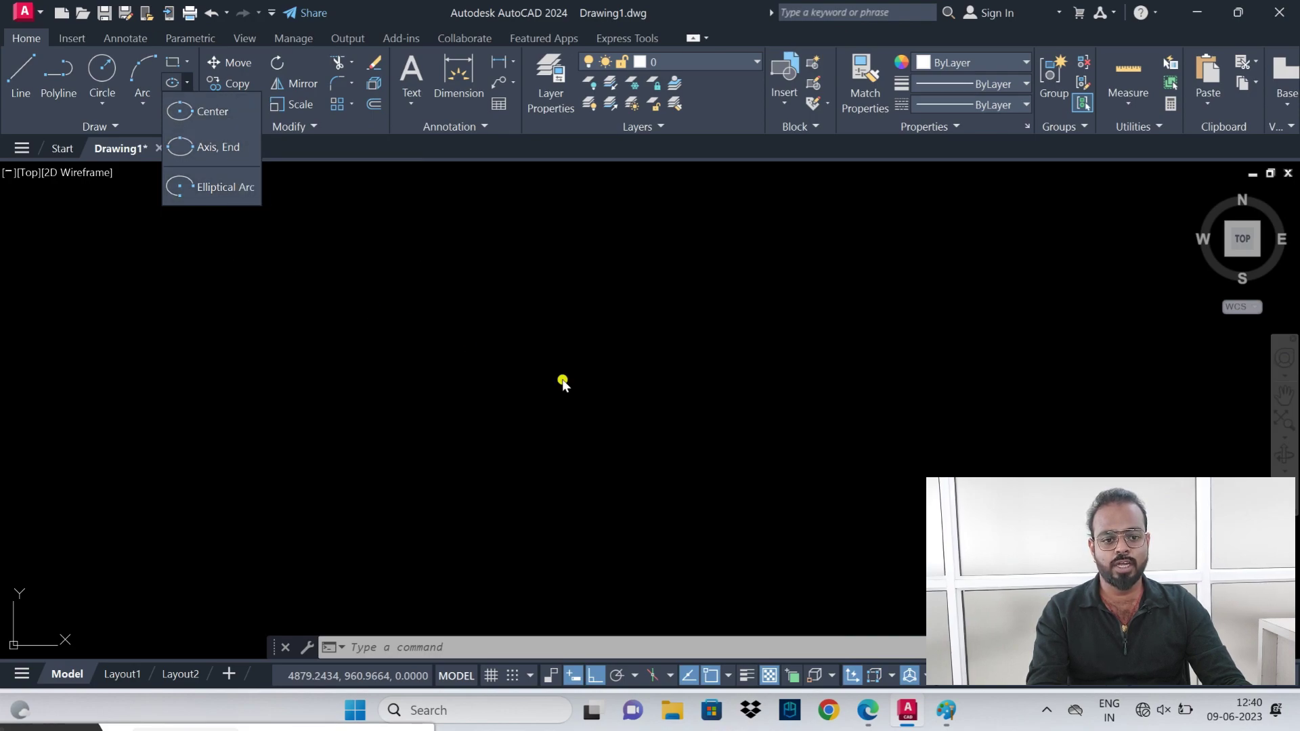
{"action": "left_click", "coordinate": [868, 711]}
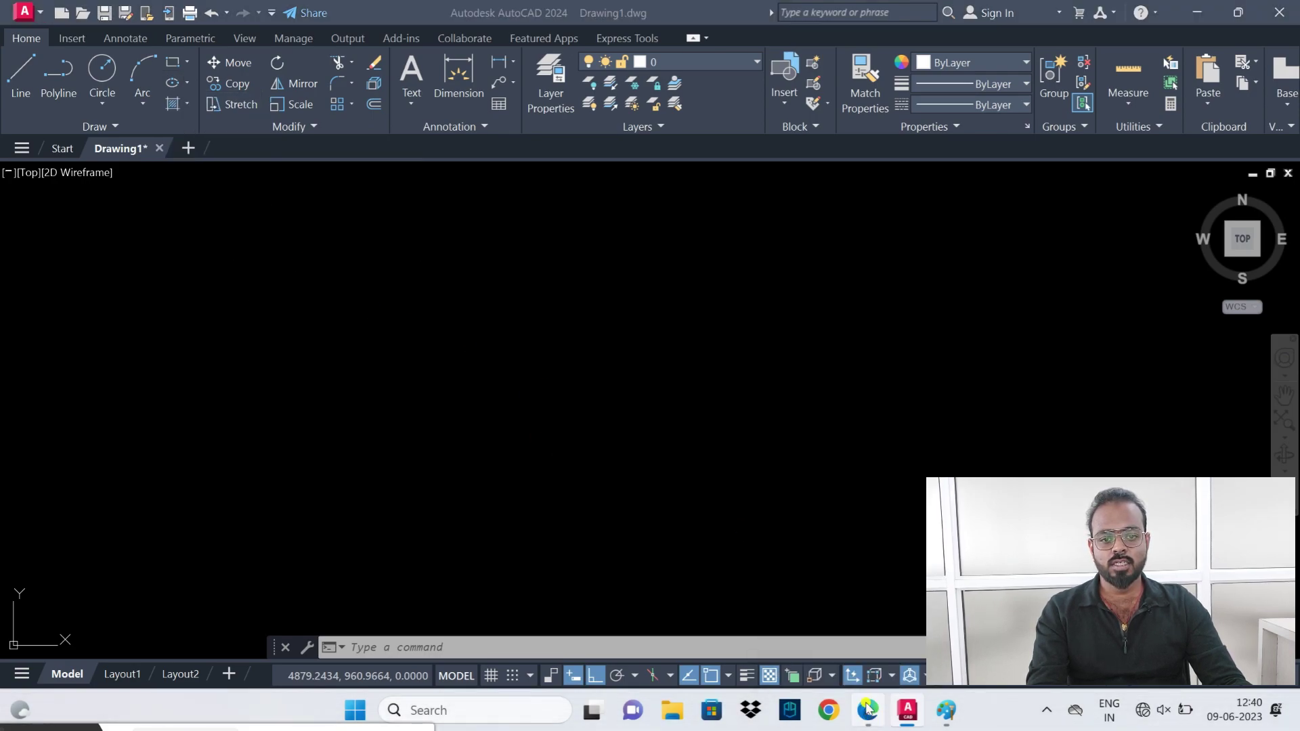
- Highlight the ELLIPSE Axis, End steps: axis start point, axis end point, other-axis distance
{"action": "left_click_drag", "start_coordinate": [318, 271], "coordinate": [467, 274]}
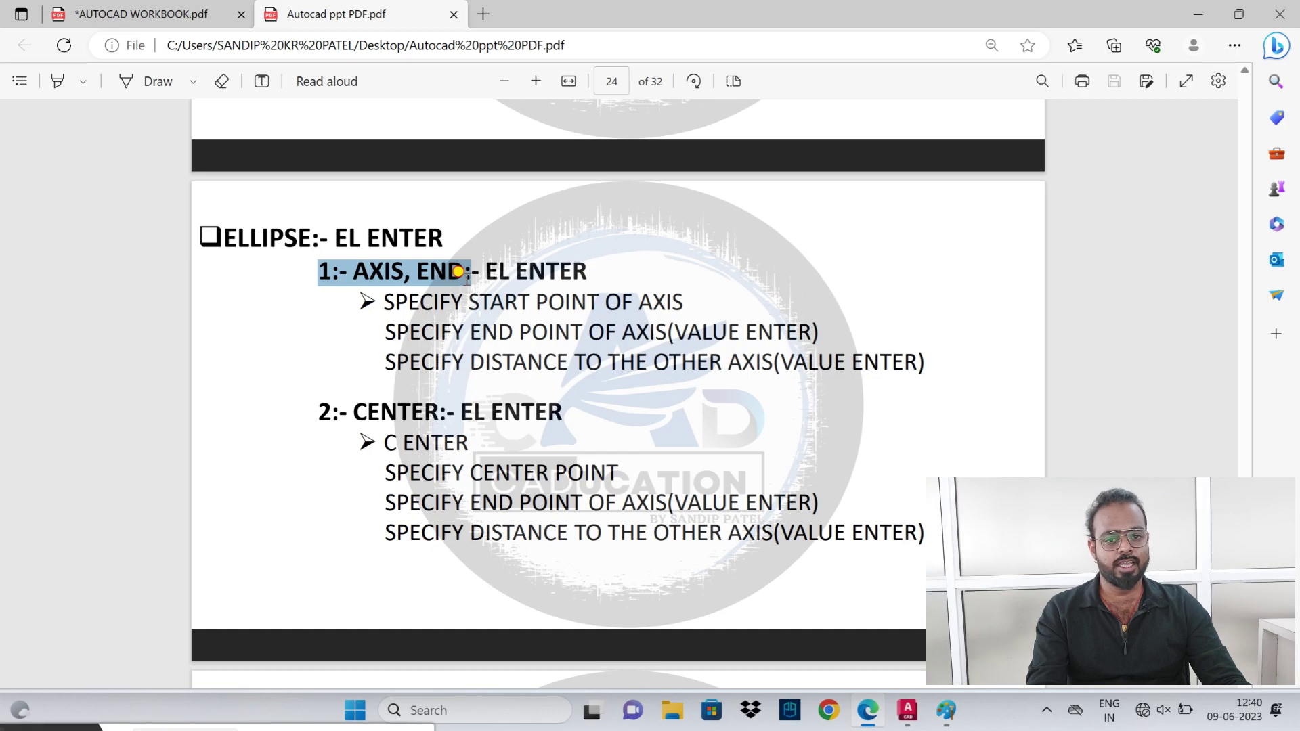
{"action": "left_click_drag", "start_coordinate": [460, 271], "coordinate": [594, 270]}
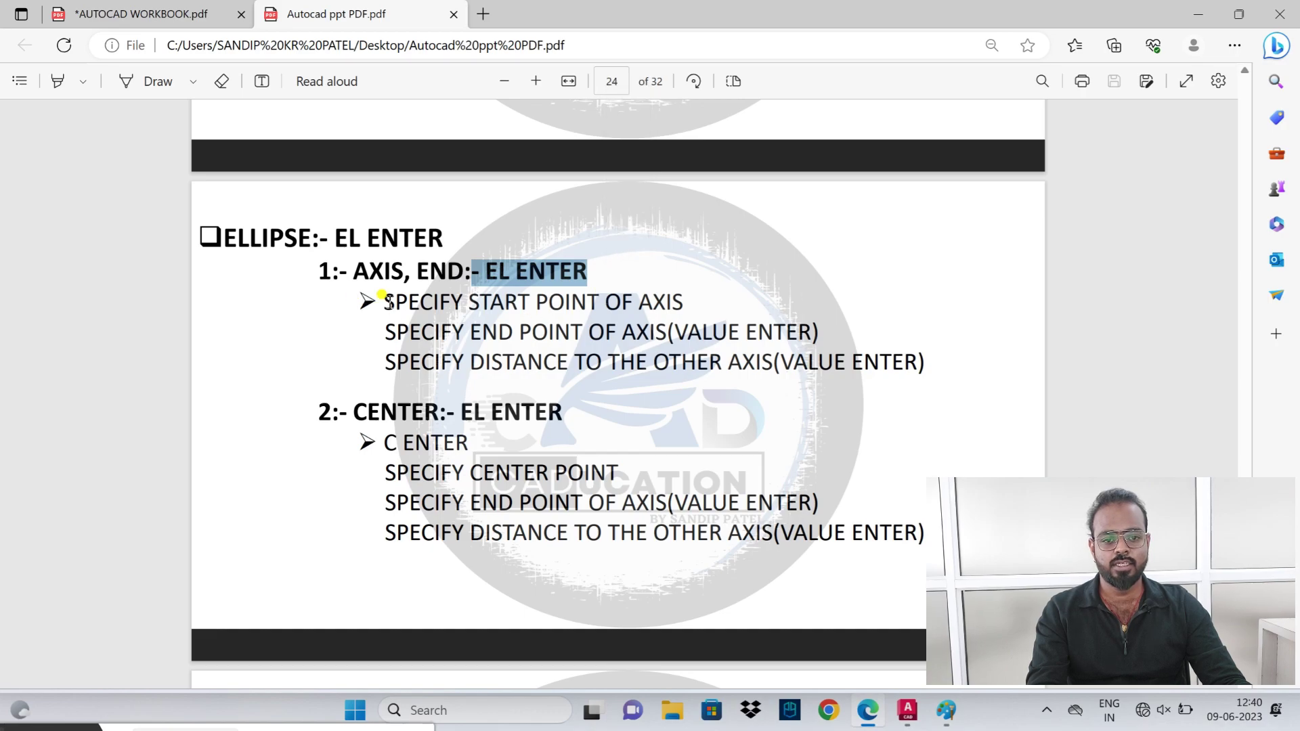
{"action": "left_click_drag", "start_coordinate": [383, 302], "coordinate": [686, 300]}
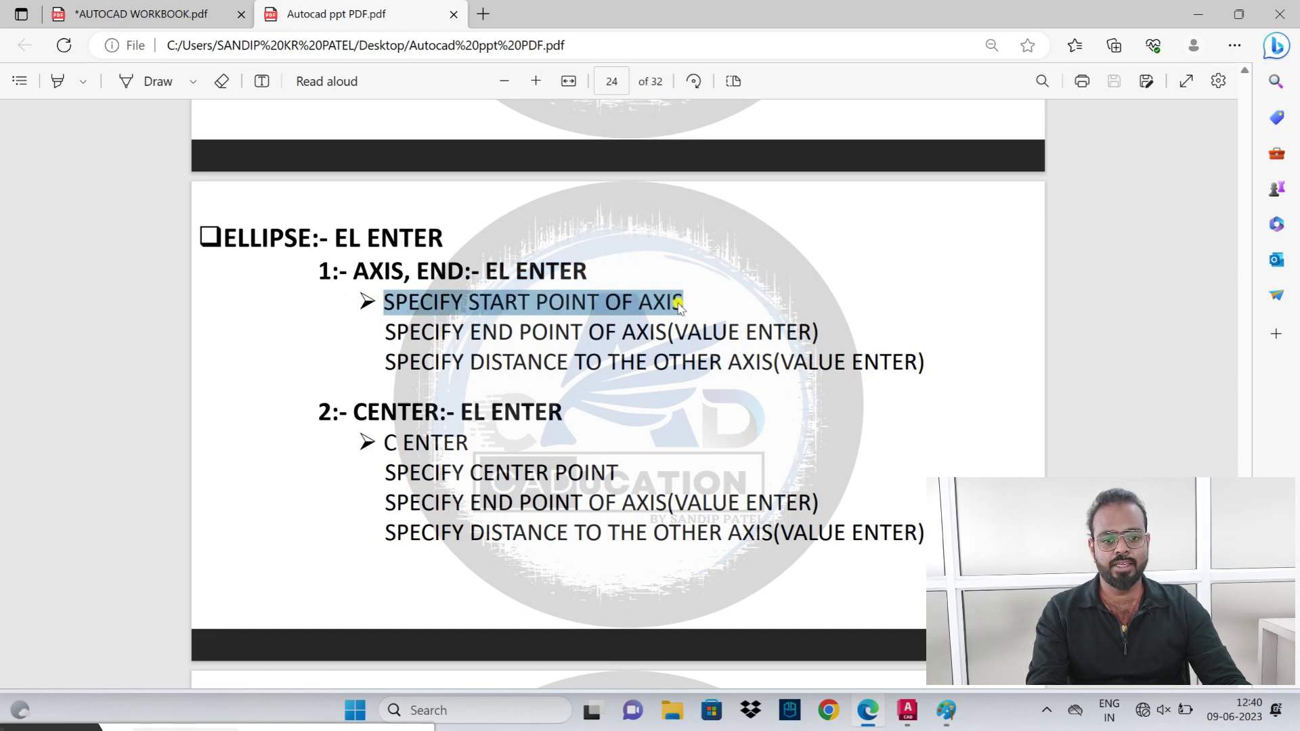
{"action": "left_click_drag", "start_coordinate": [385, 332], "coordinate": [669, 332]}
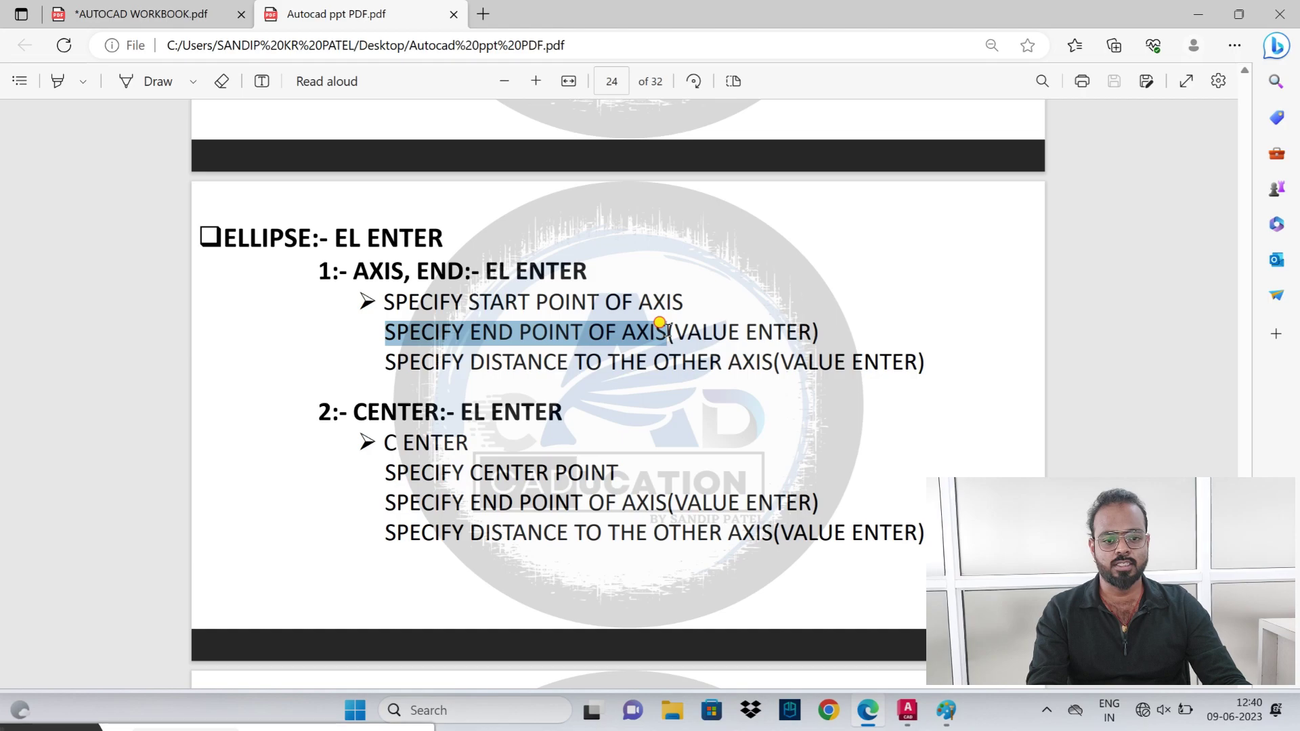
{"action": "left_click_drag", "start_coordinate": [384, 361], "coordinate": [774, 362]}
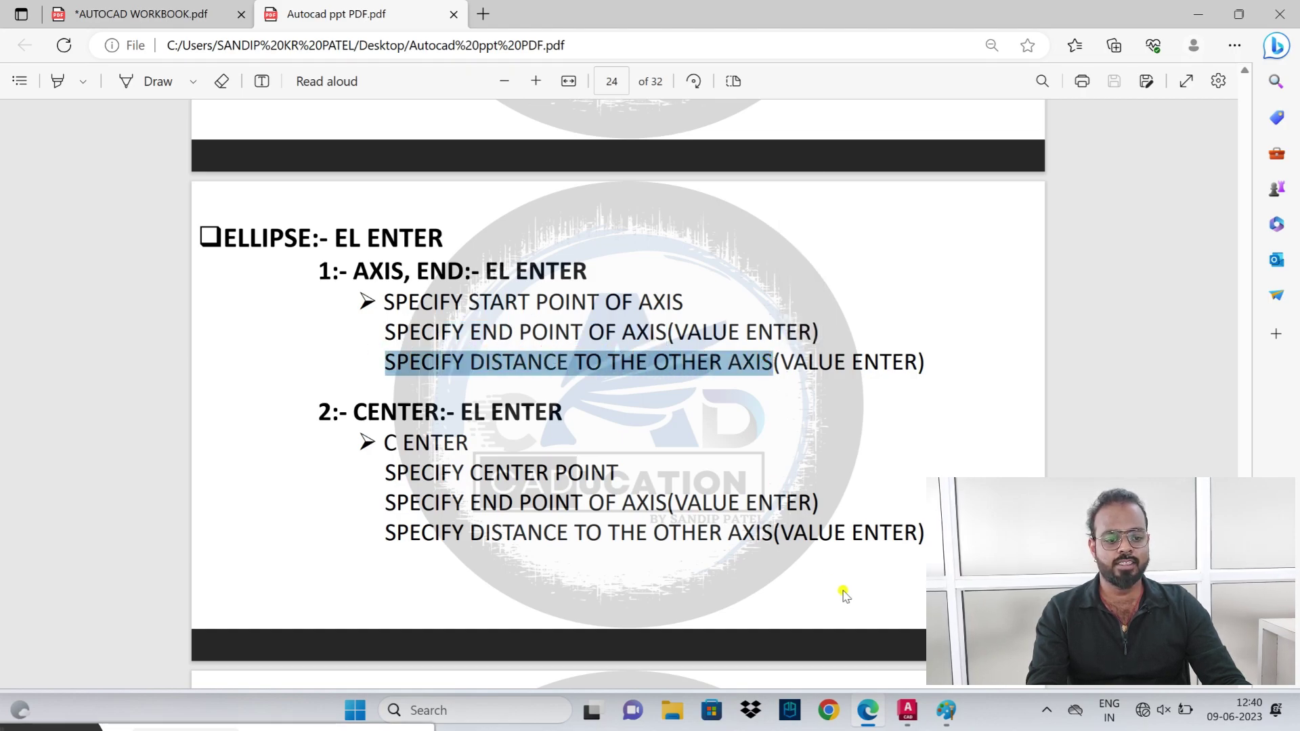
{"action": "left_click", "coordinate": [909, 709]}
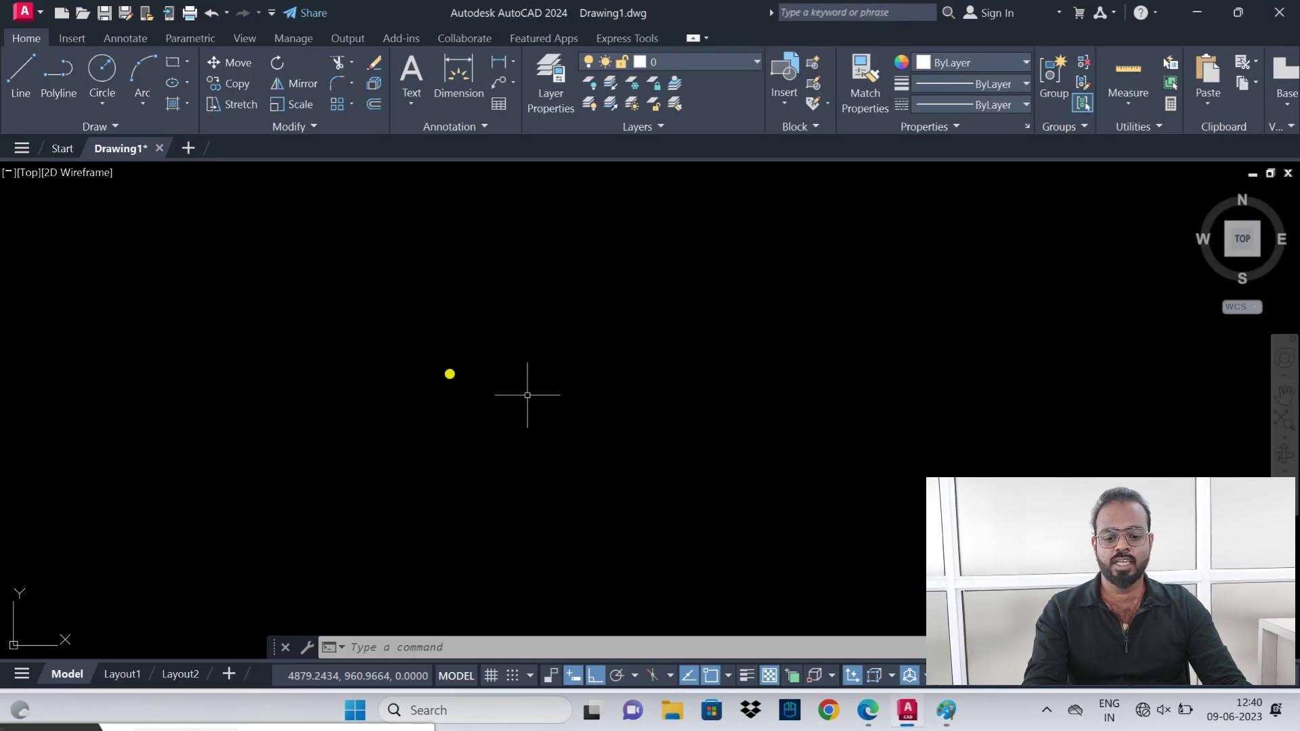
- Draw an ellipse with a 300-unit axis and 80 to the other axis, then select it
{"action": "type", "text": "e"}
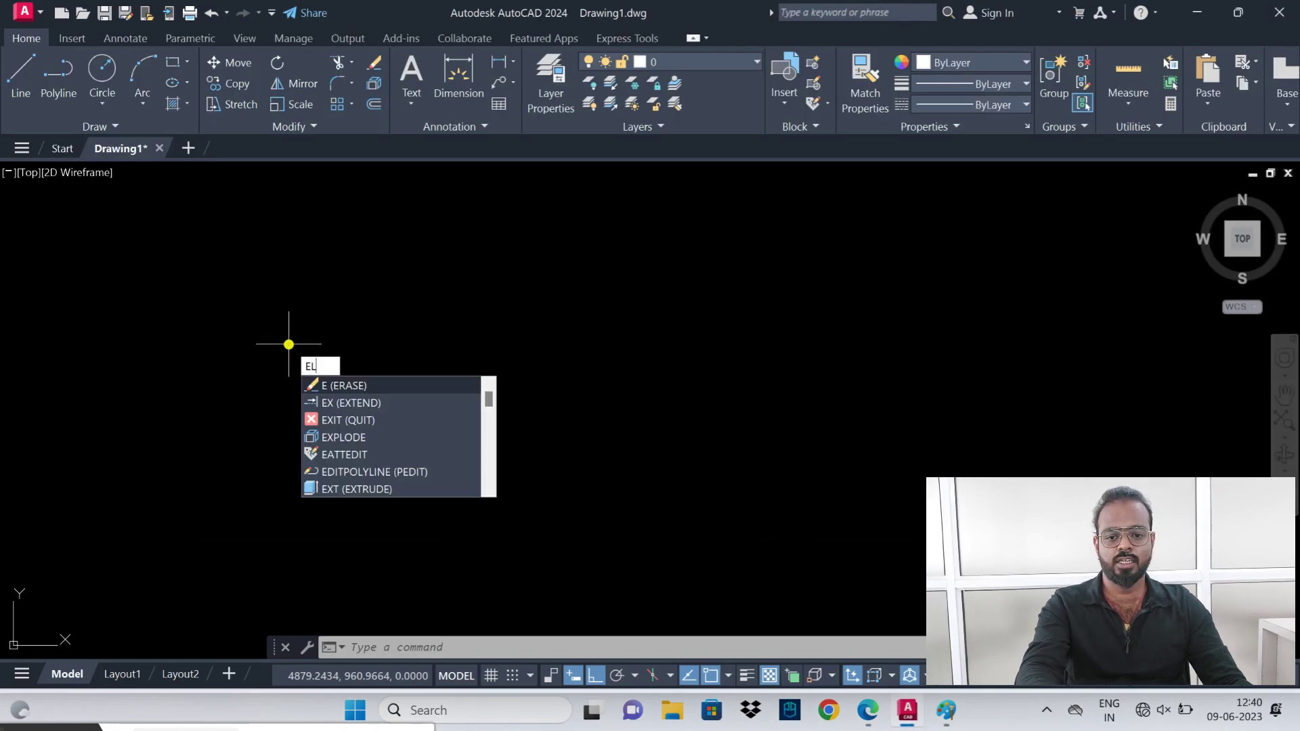
{"action": "key", "text": "Escape"}
{"action": "type", "text": "el"}
{"action": "key", "text": "Return"}
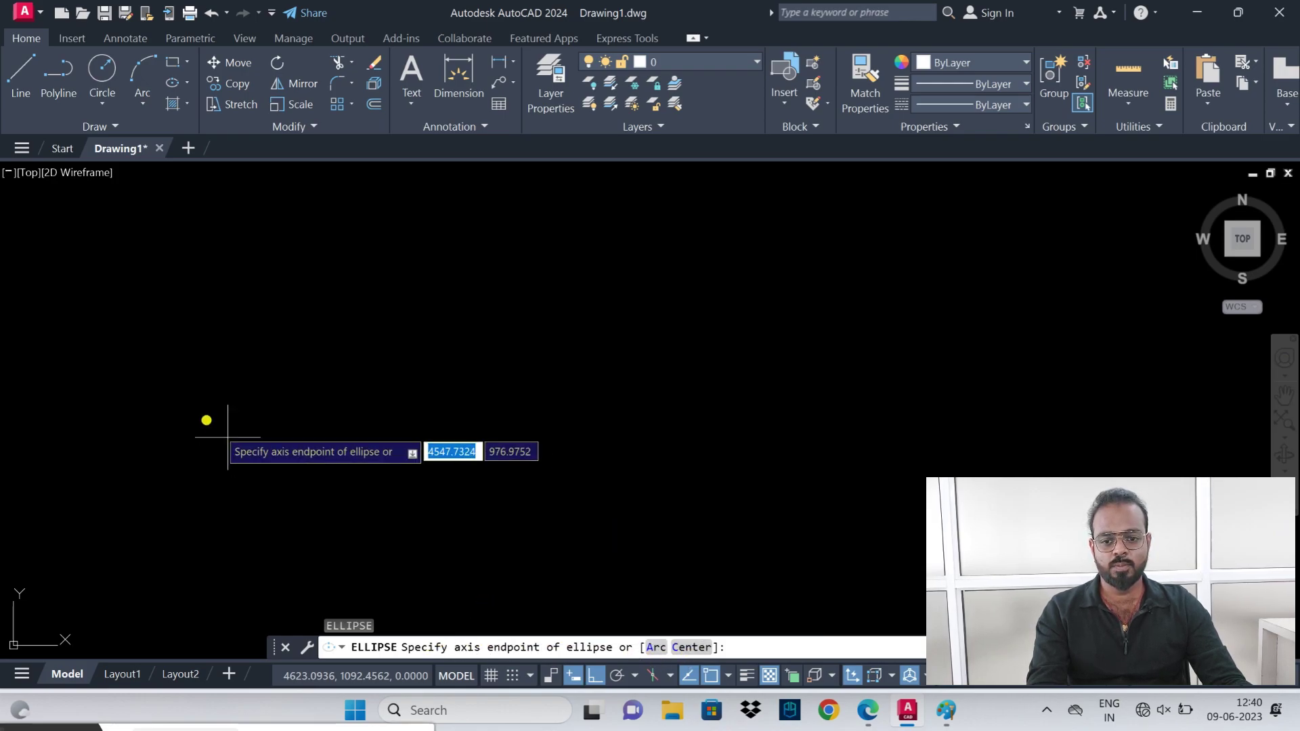
{"action": "left_click", "coordinate": [185, 389]}
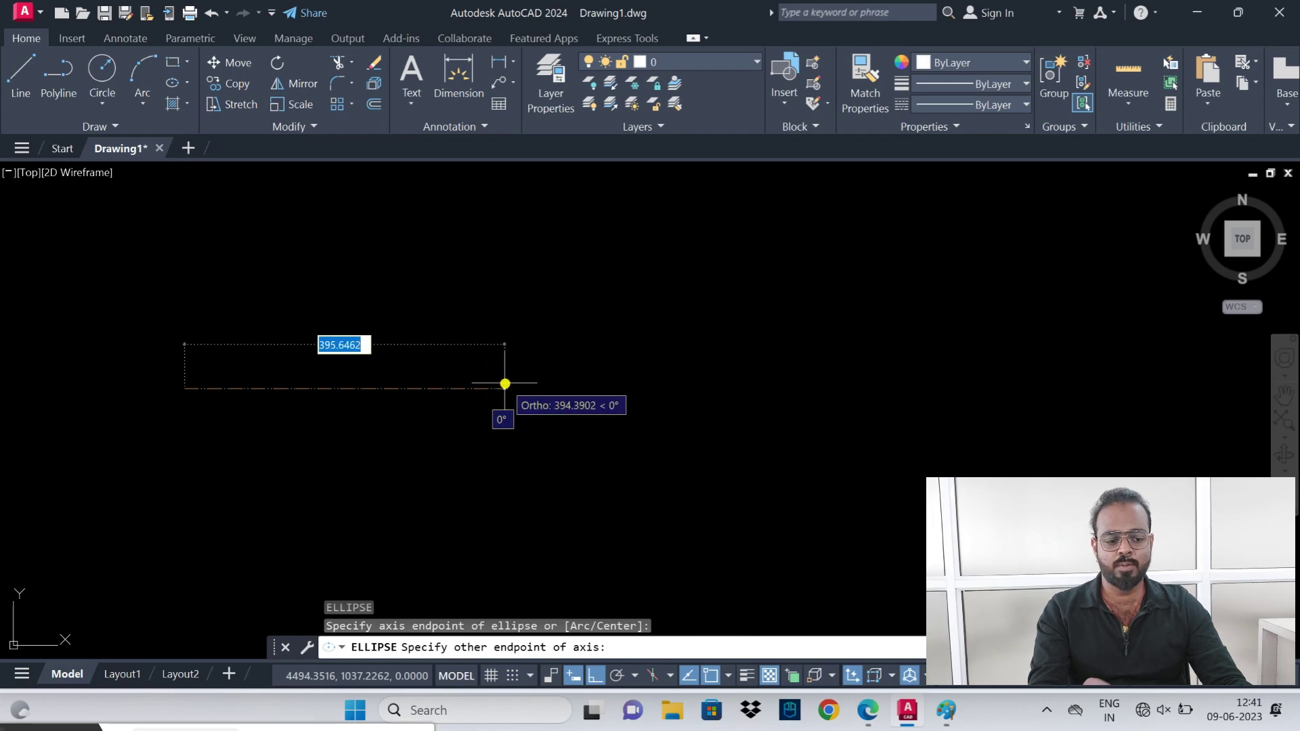
{"action": "type", "text": "3"}
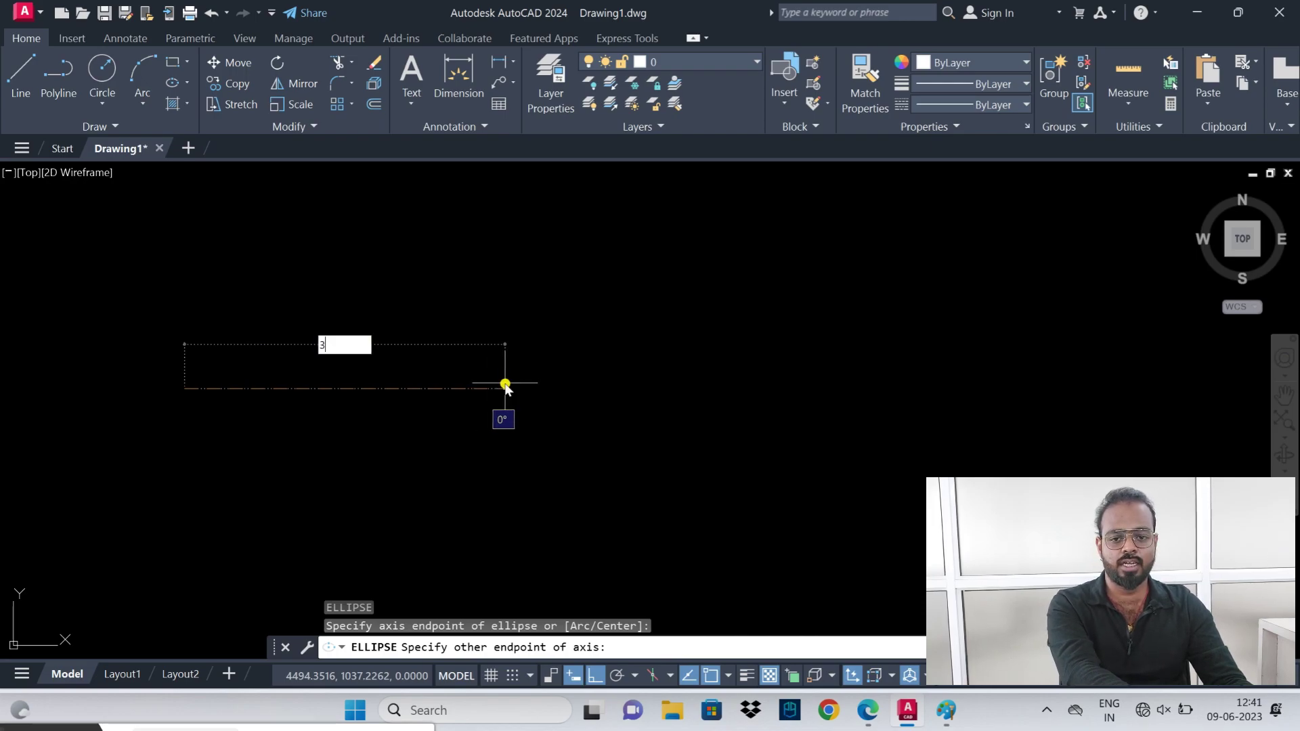
{"action": "type", "text": "00"}
{"action": "key", "text": "Return"}
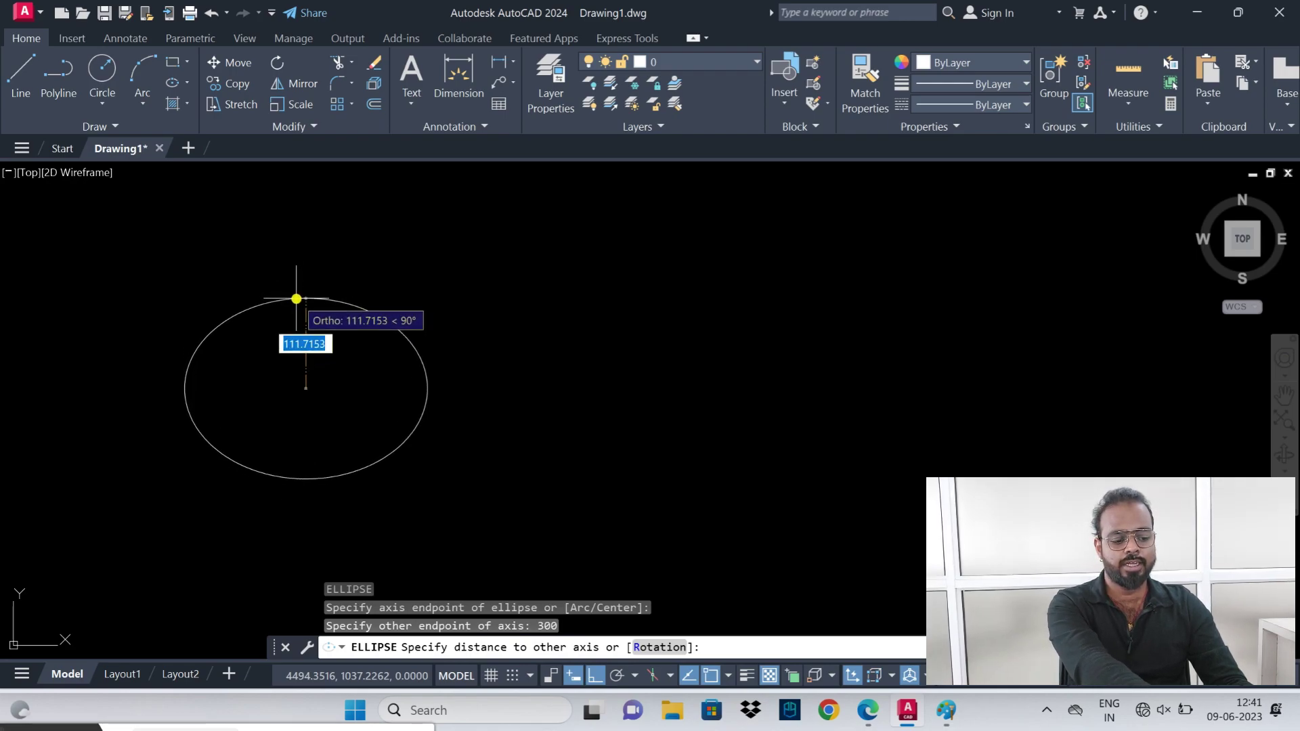
{"action": "type", "text": "80"}
{"action": "key", "text": "Return"}
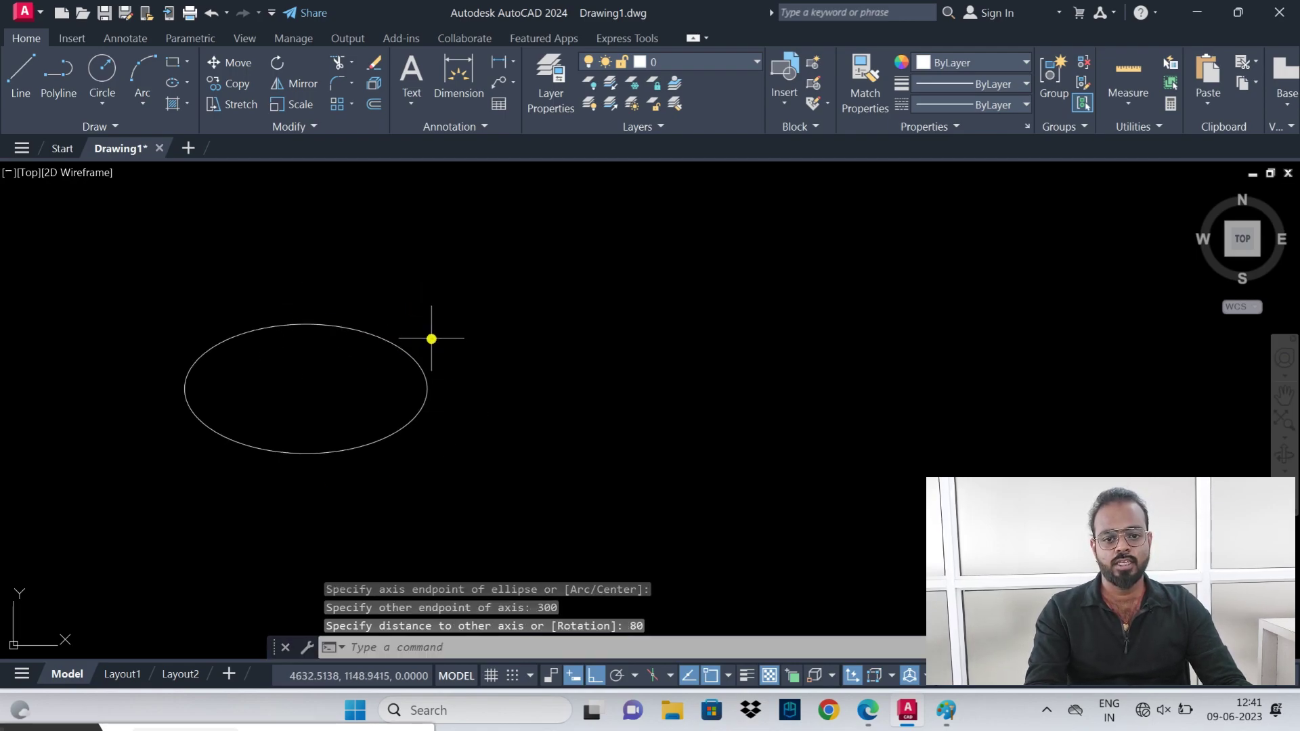
{"action": "left_click", "coordinate": [429, 320]}
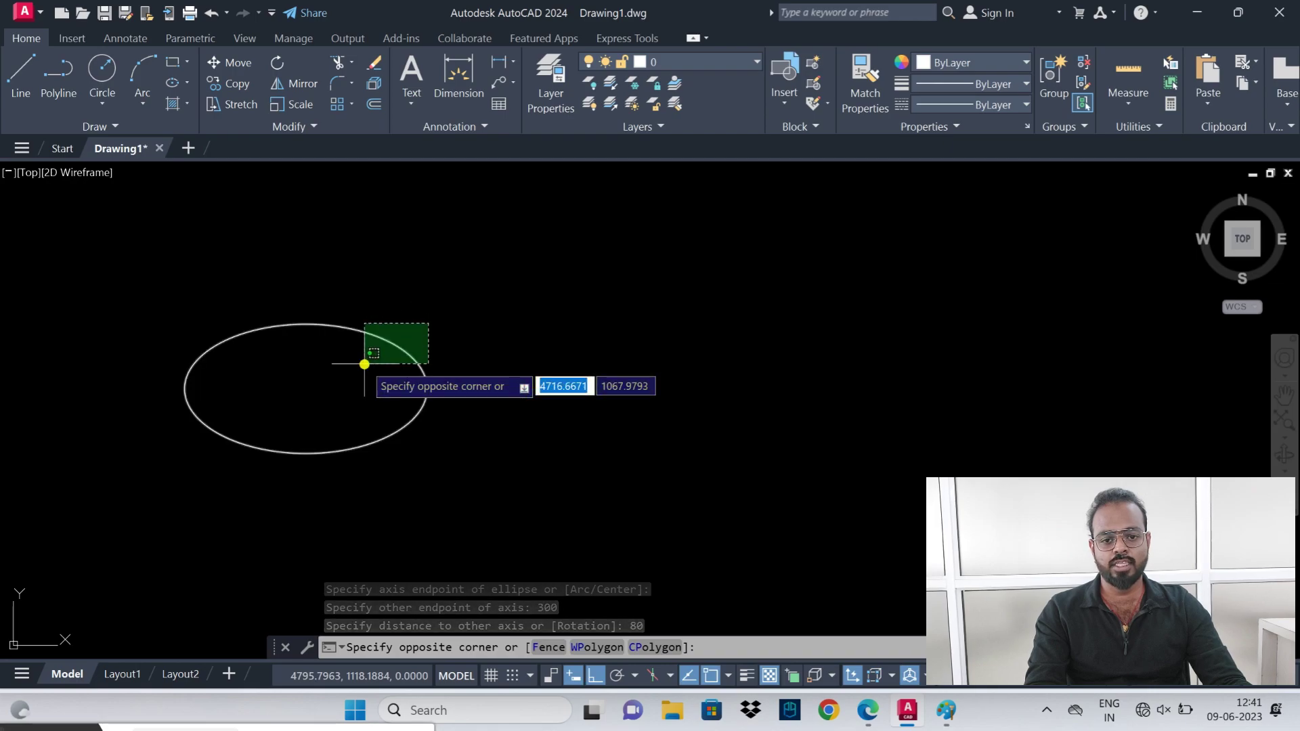
{"action": "left_click", "coordinate": [363, 363]}
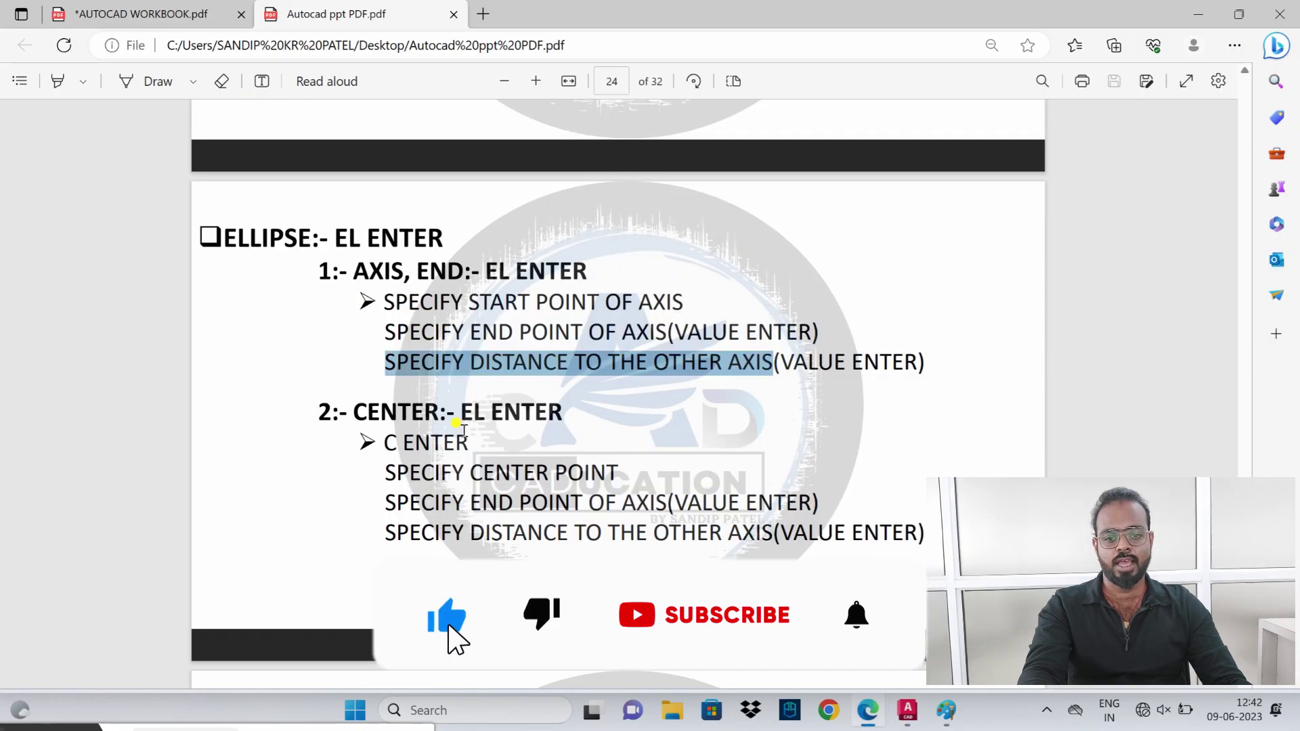
{"action": "mouse_move", "coordinate": [353, 411]}
{"action": "left_mouse_down"}
{"action": "mouse_move", "coordinate": [564, 412]}
{"action": "mouse_move", "coordinate": [580, 432]}
{"action": "left_mouse_up"}
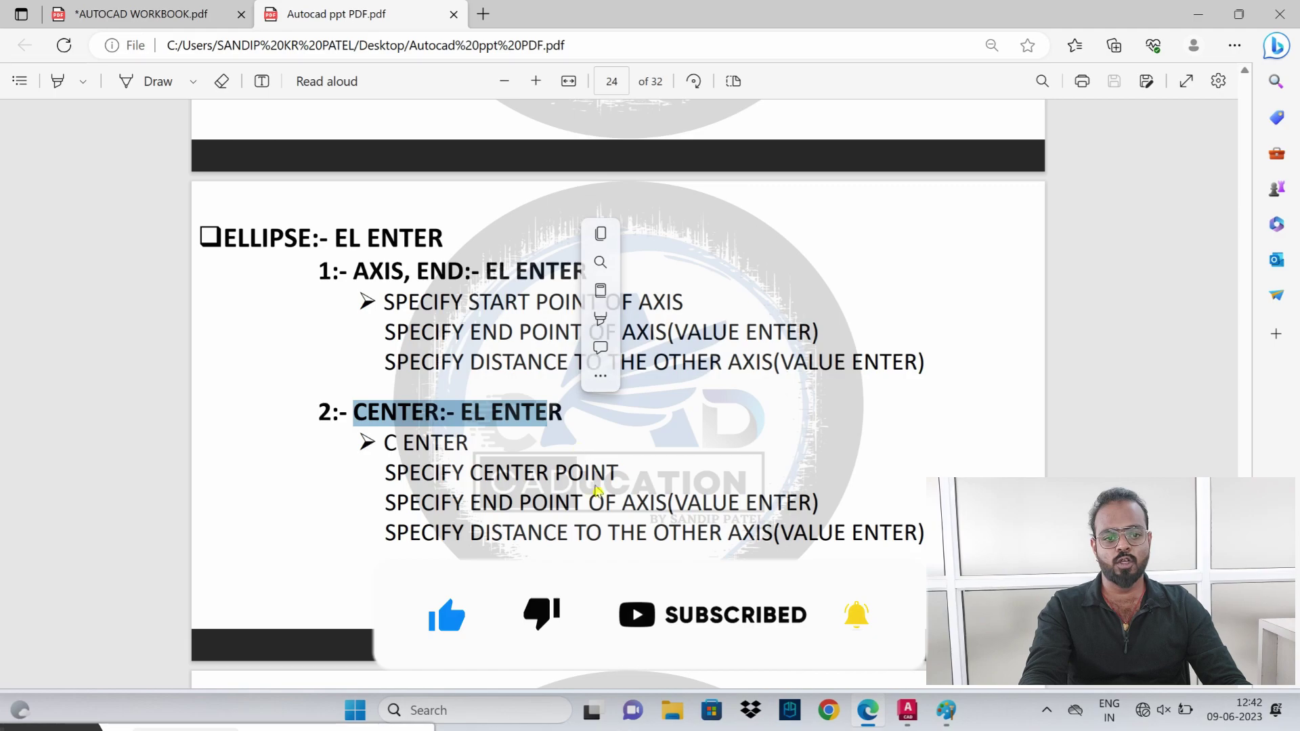
{"action": "left_click", "coordinate": [610, 424]}
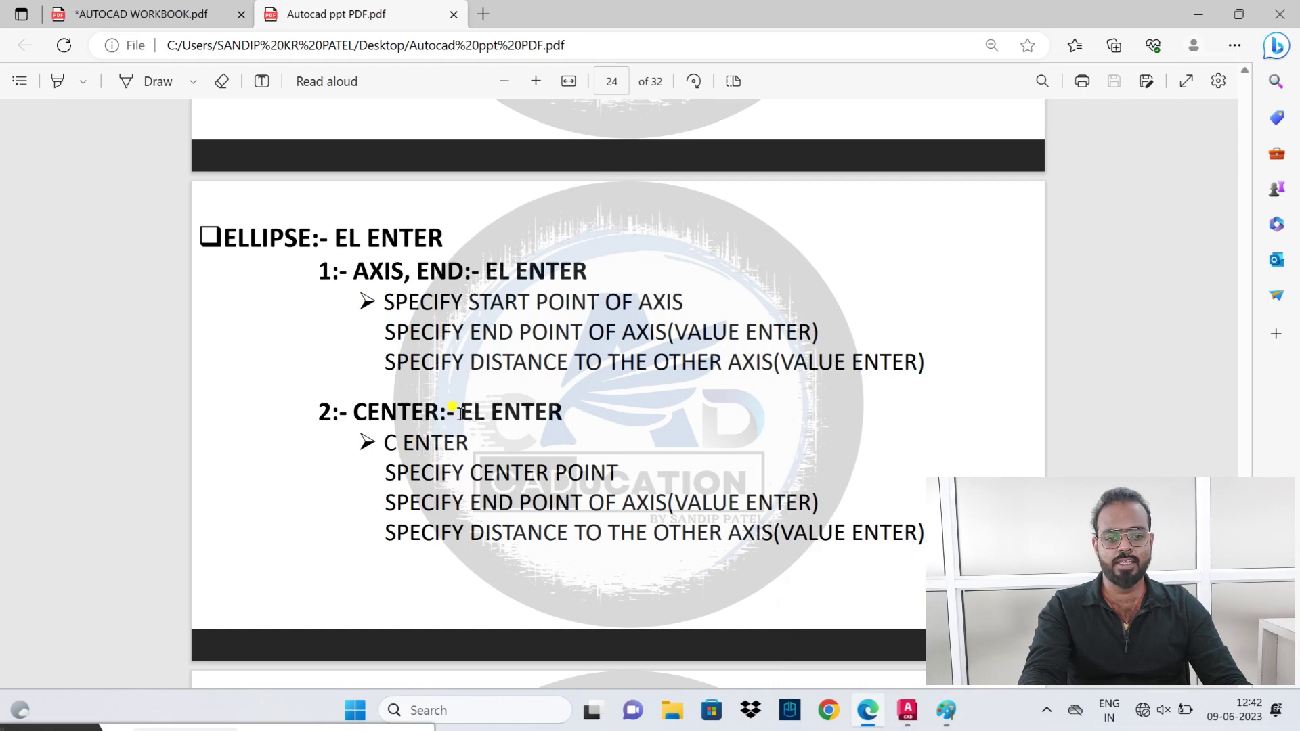
{"action": "left_click_drag", "start_coordinate": [461, 413], "coordinate": [572, 413]}
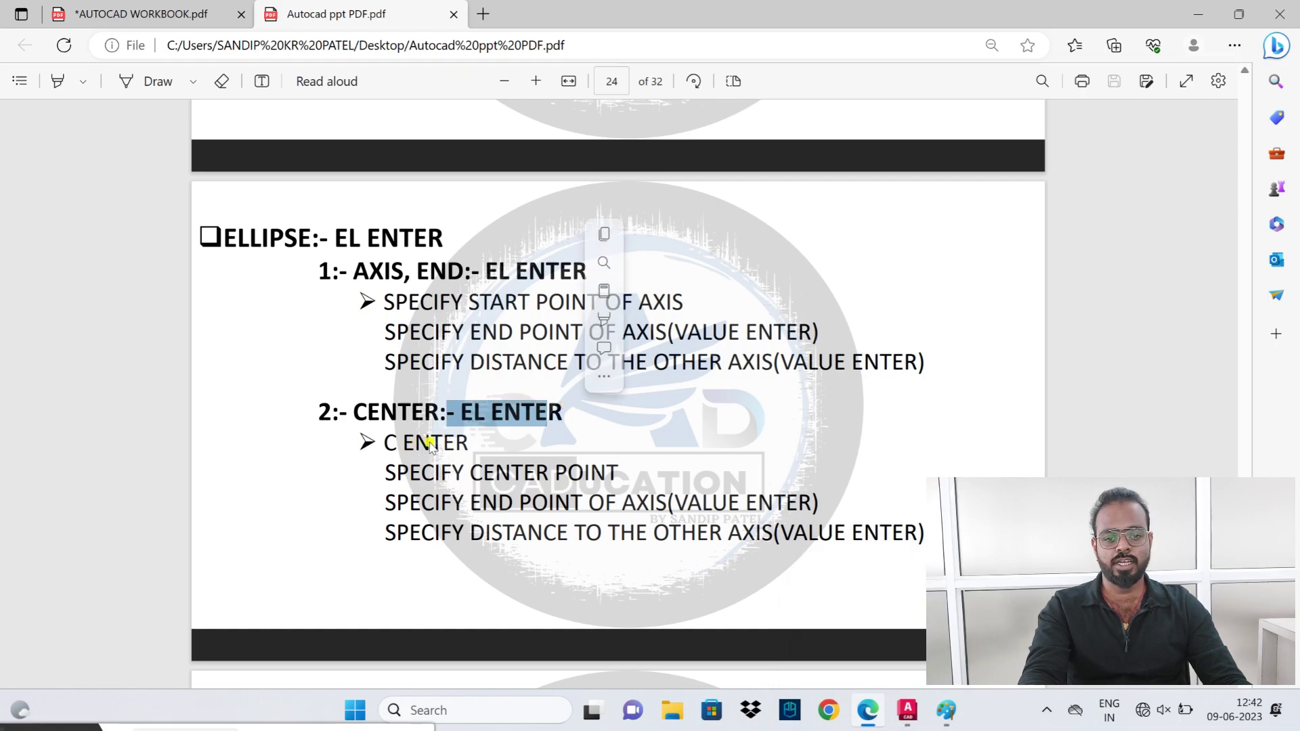
{"action": "left_click_drag", "start_coordinate": [384, 442], "coordinate": [466, 442]}
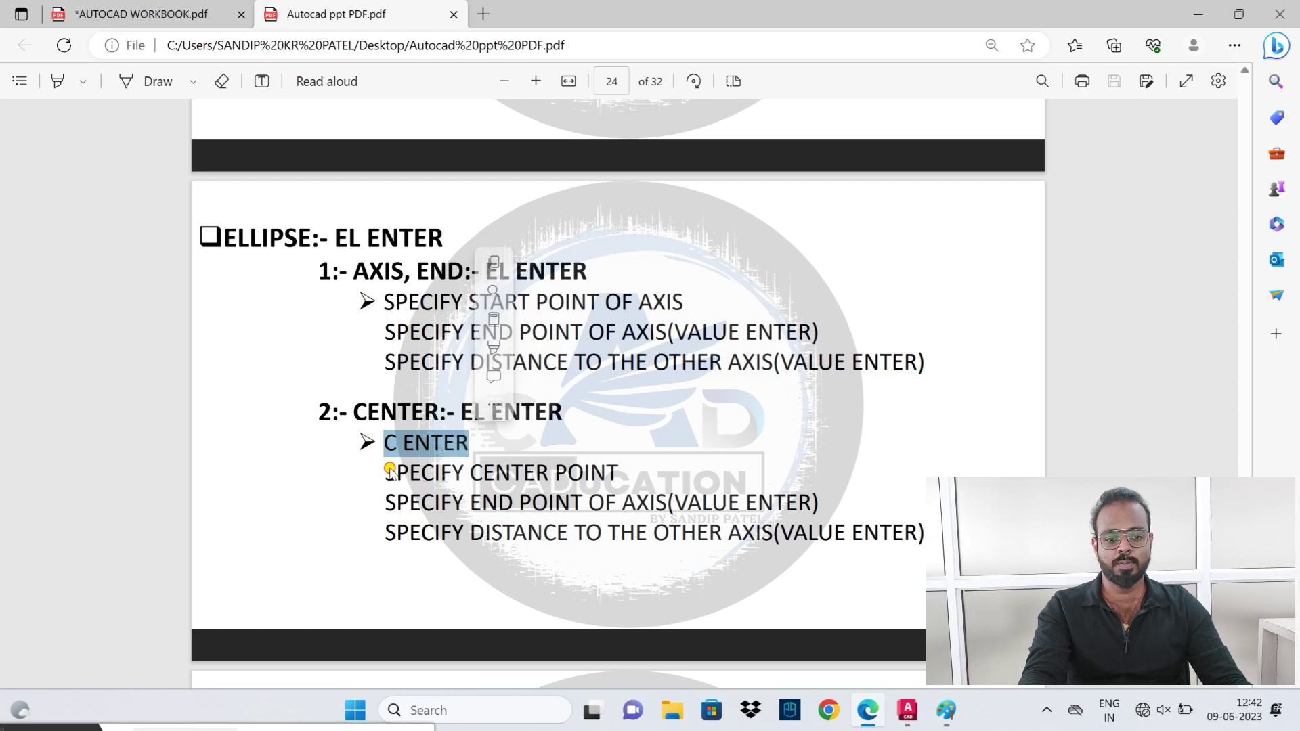
{"action": "left_click_drag", "start_coordinate": [391, 472], "coordinate": [626, 479]}
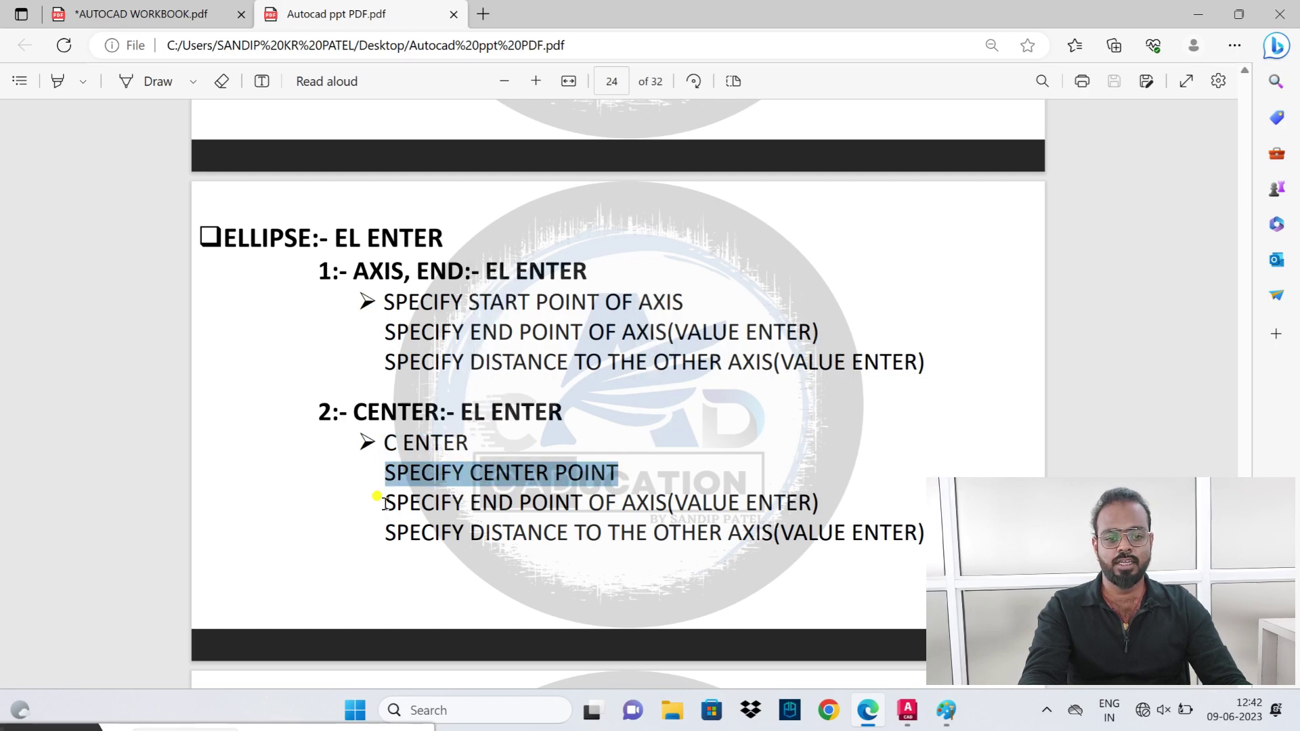
{"action": "mouse_move", "coordinate": [384, 503]}
{"action": "left_mouse_down"}
{"action": "mouse_move", "coordinate": [661, 502]}
{"action": "mouse_move", "coordinate": [611, 505]}
{"action": "left_mouse_up"}
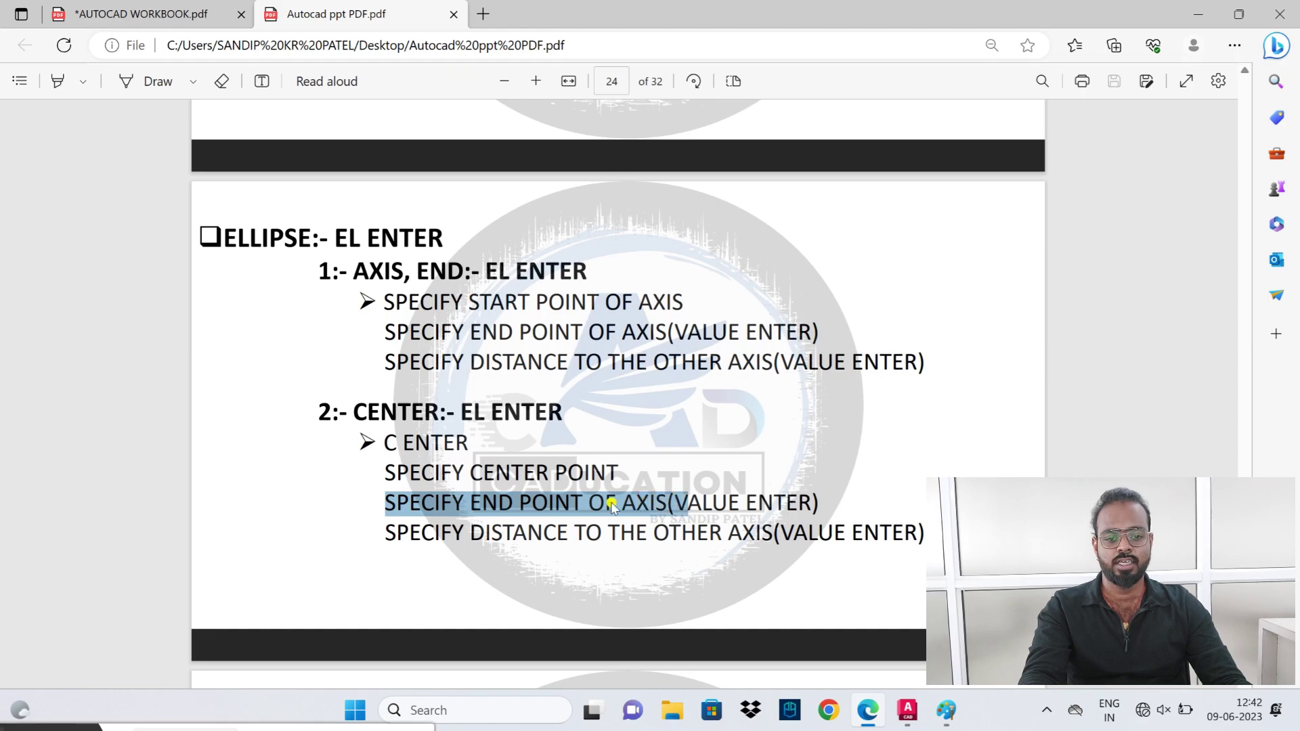
{"action": "left_click_drag", "start_coordinate": [386, 533], "coordinate": [741, 539]}
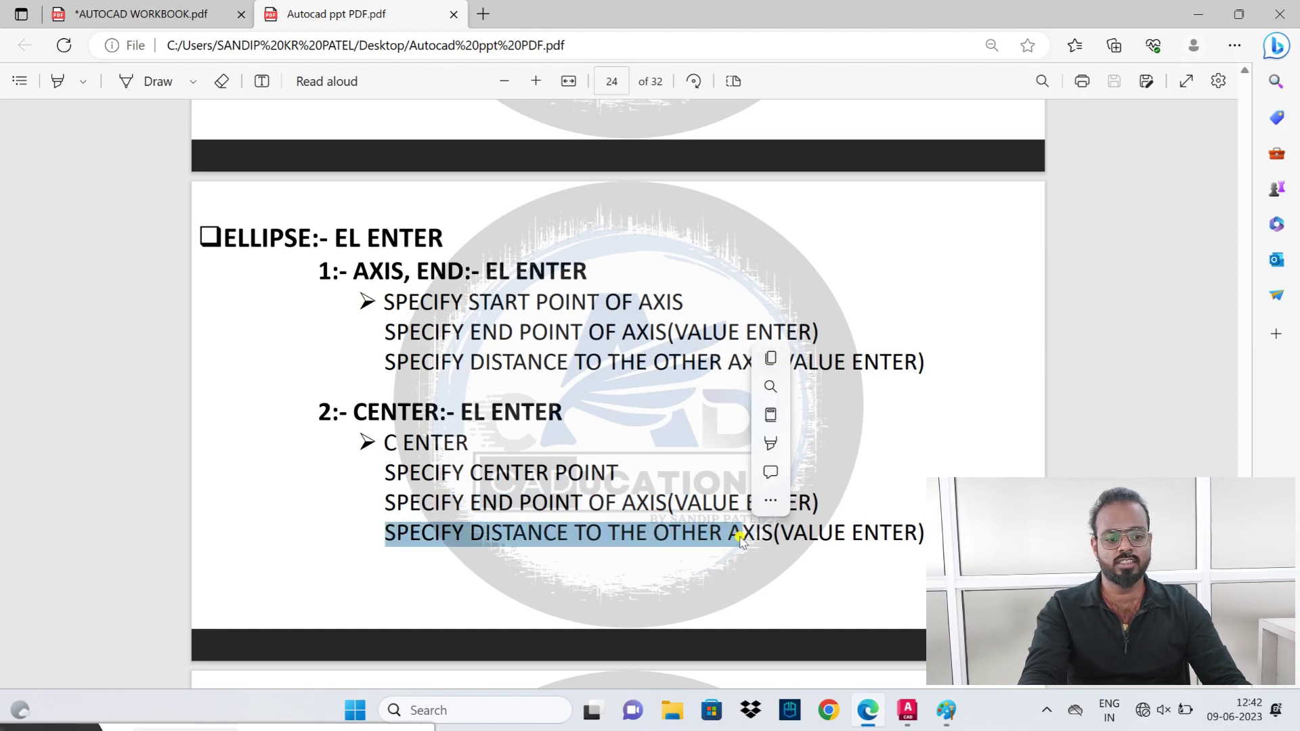
- Draw a centre-method ellipse with half-axes of 80 and 120 beside the earlier ellipse
{"action": "left_click", "coordinate": [906, 712]}
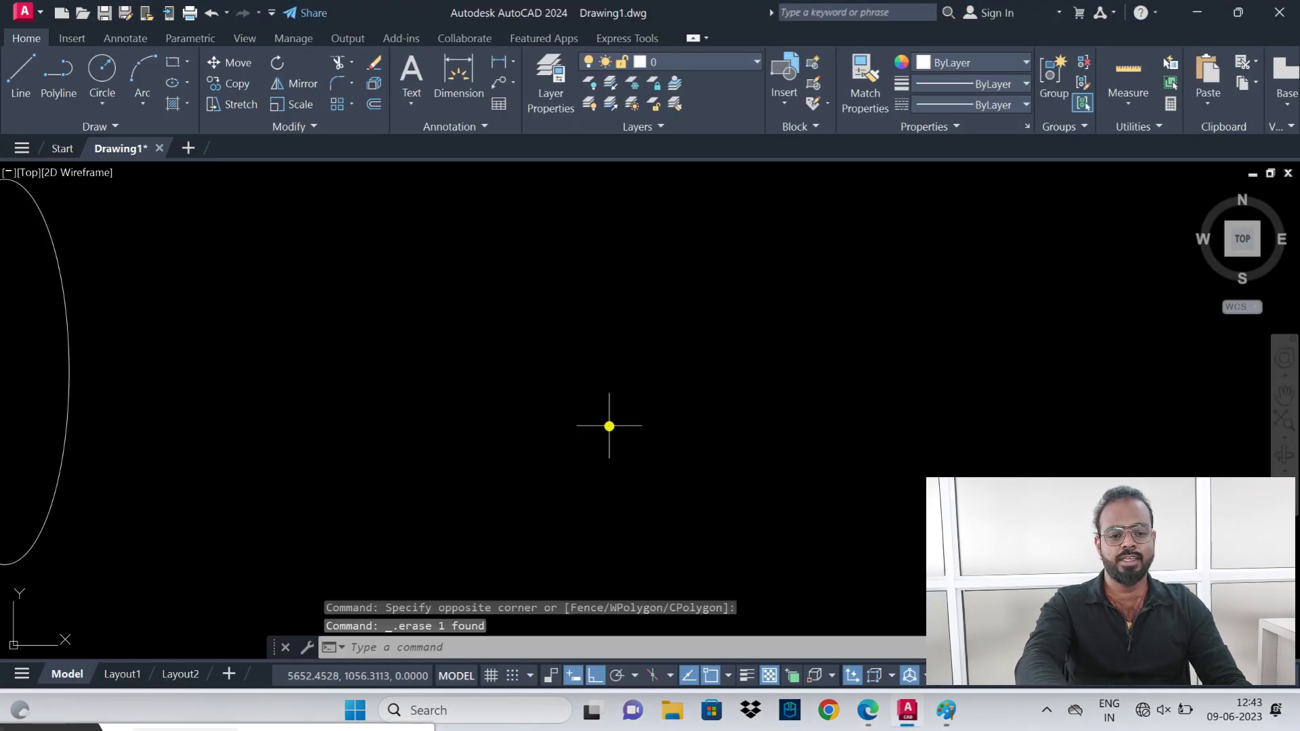
{"action": "type", "text": "EL"}
{"action": "key", "text": "Return"}
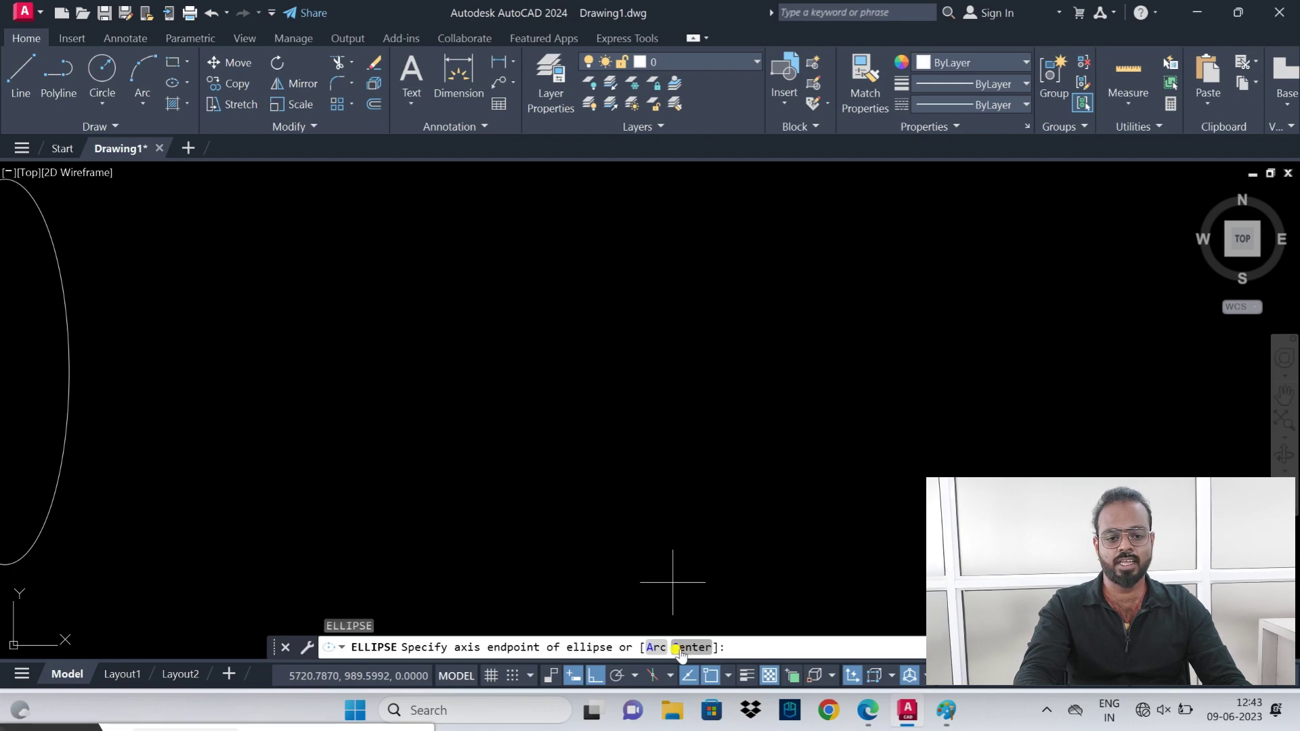
{"action": "type", "text": "C"}
{"action": "key", "text": "Return"}
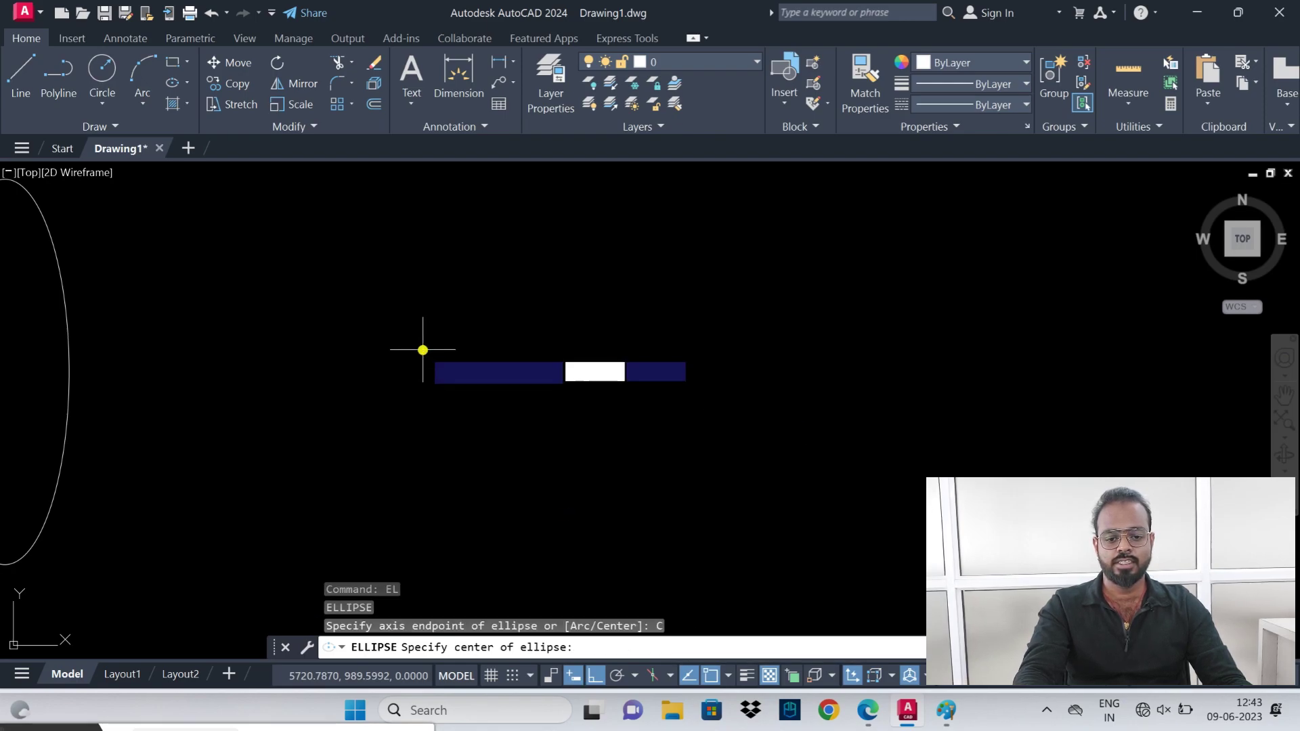
{"action": "left_click", "coordinate": [390, 338]}
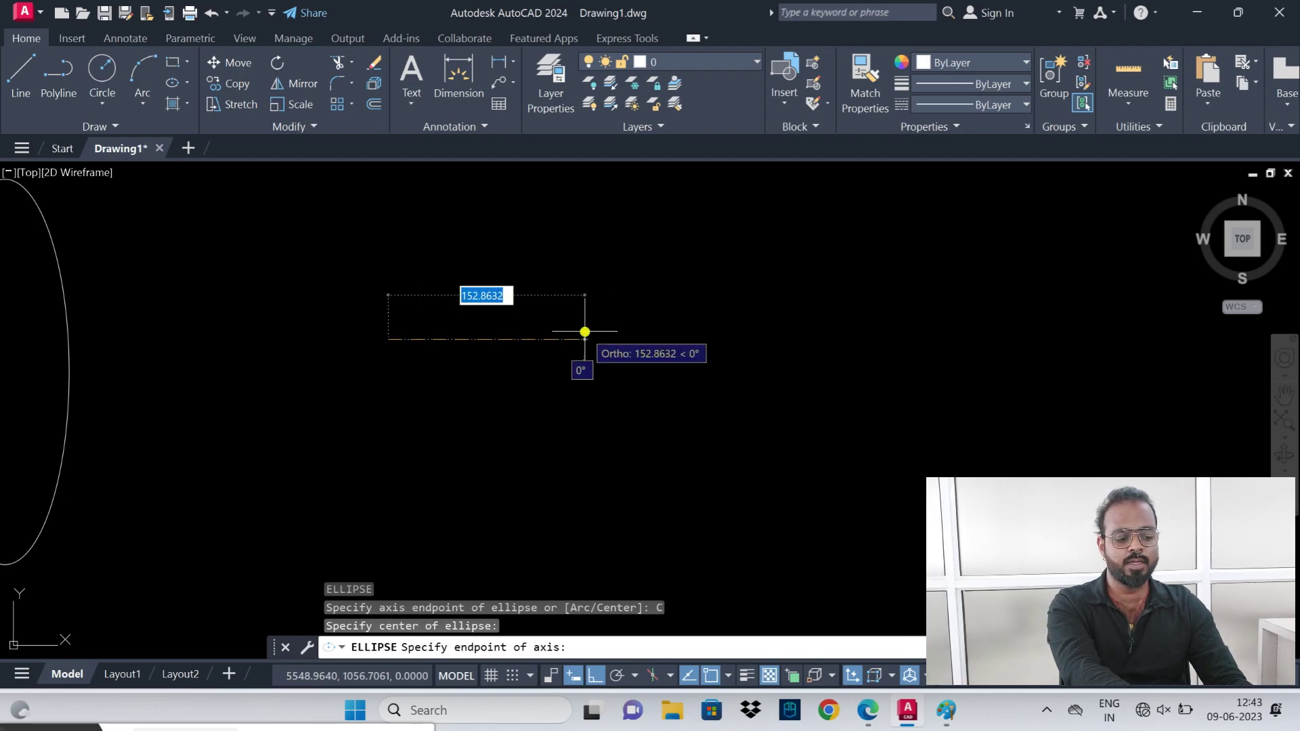
{"action": "type", "text": "80"}
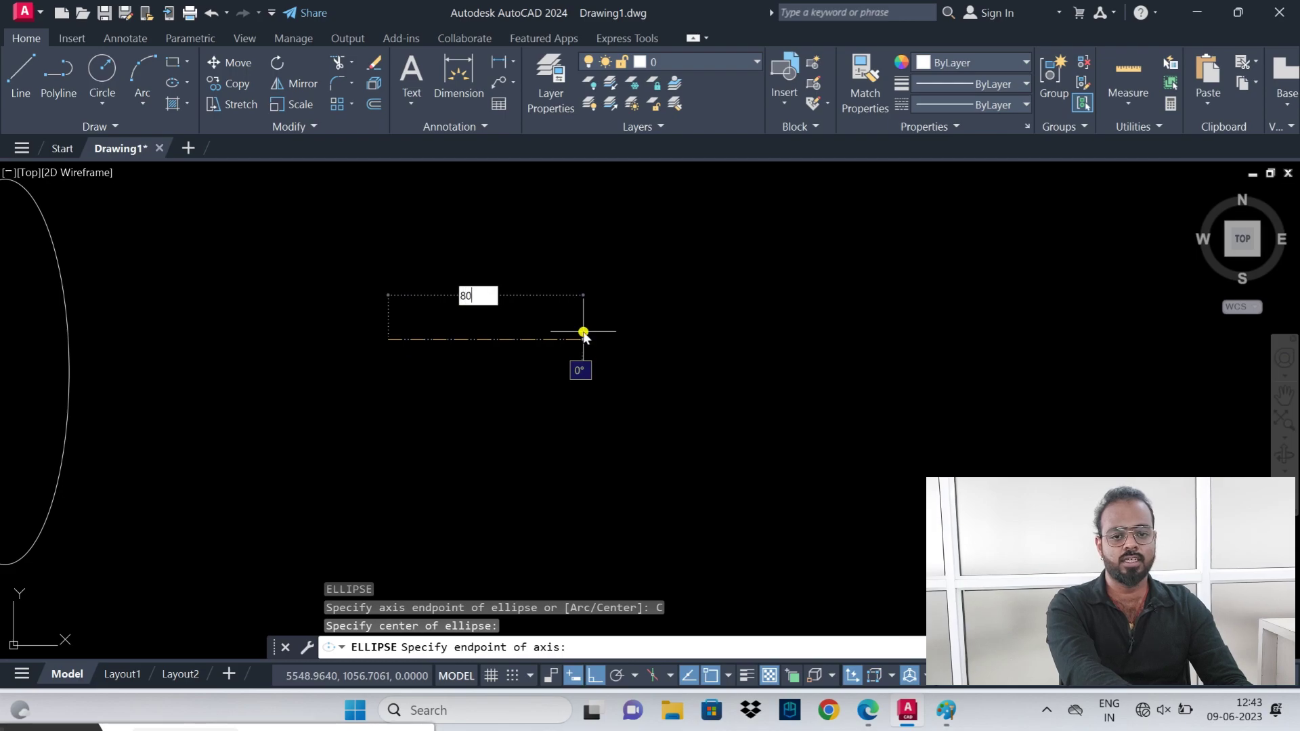
{"action": "key", "text": "Return"}
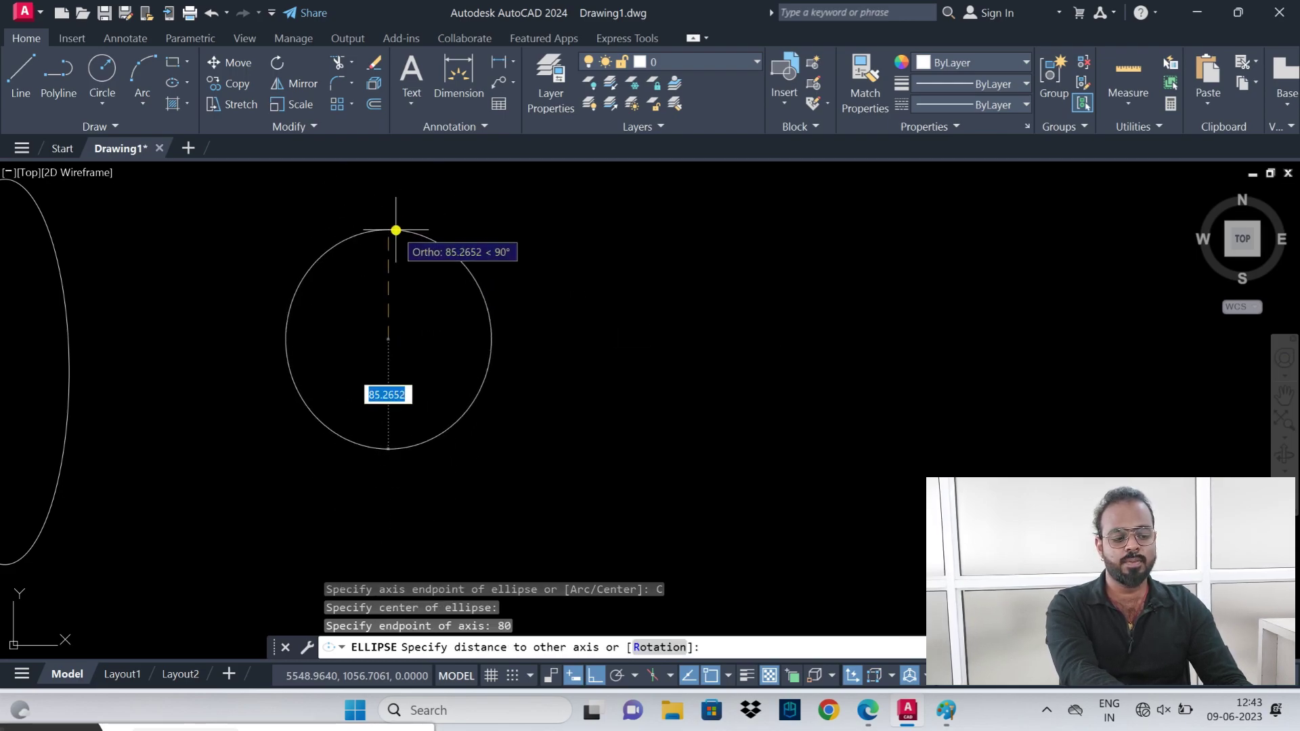
{"action": "type", "text": "120"}
{"action": "key", "text": "Return"}
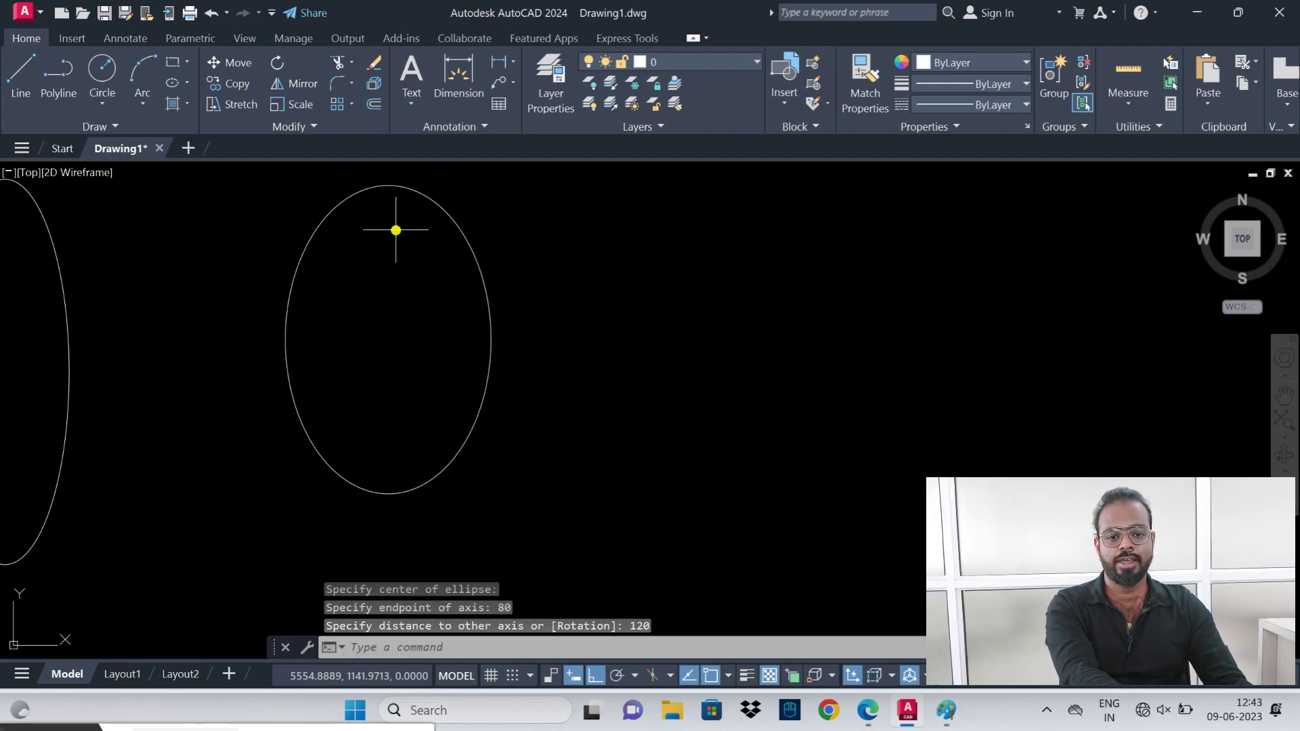
- Window-select the new ellipse, deselect it, and switch to the PDF notes
{"action": "left_click", "coordinate": [505, 228]}
{"action": "left_click", "coordinate": [431, 283]}
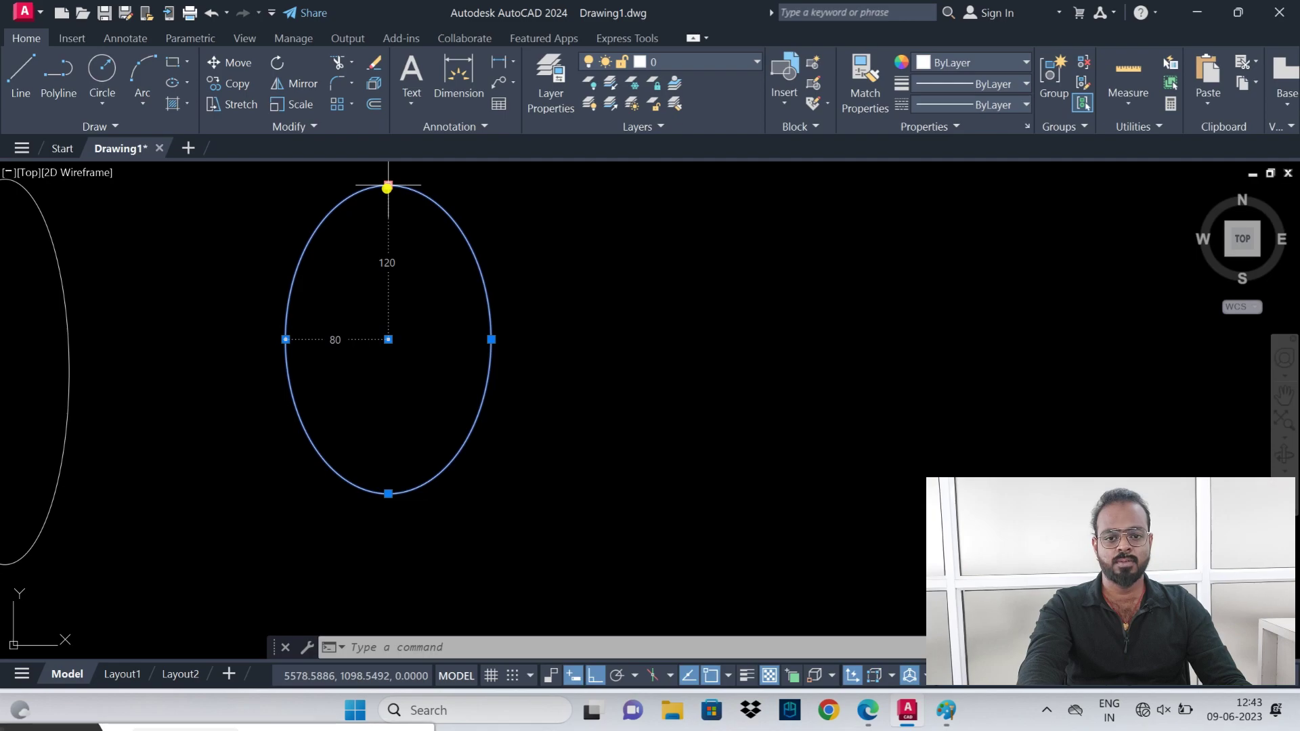
{"action": "key", "text": "Escape"}
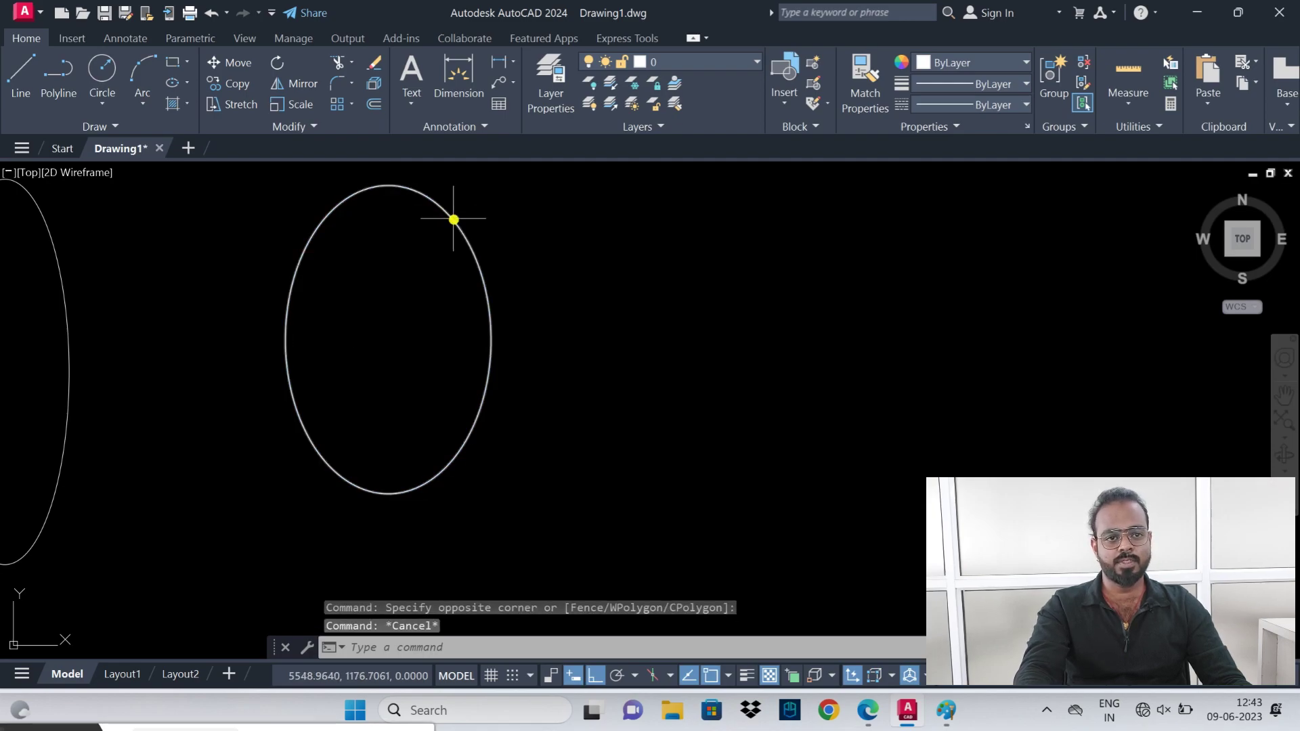
{"action": "left_click", "coordinate": [868, 711]}
- Scroll the notes to page 25's Elliptical Arc heading and pan the AutoCAD ellipse left
{"action": "scroll", "coordinate": [581, 461], "scroll_direction": "down", "scroll_amount": 4}
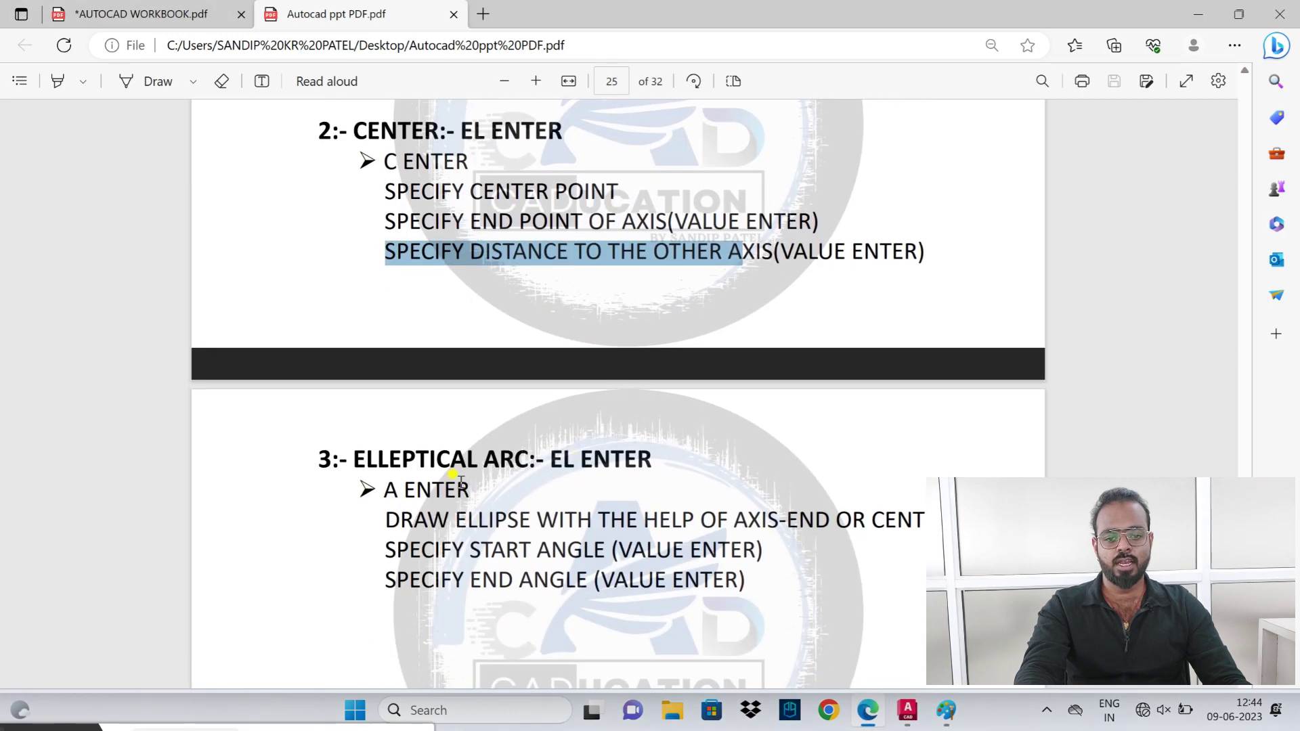
{"action": "left_click_drag", "start_coordinate": [342, 455], "coordinate": [559, 459]}
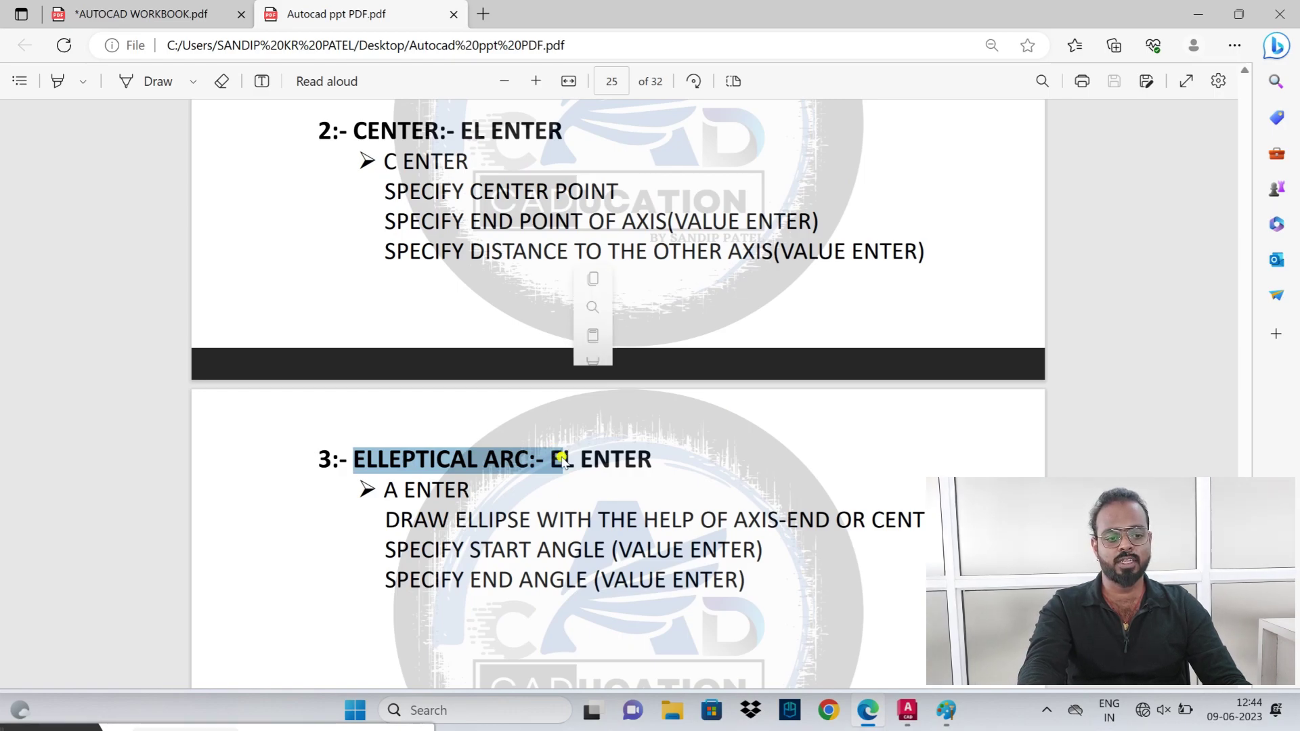
{"action": "left_click", "coordinate": [908, 710]}
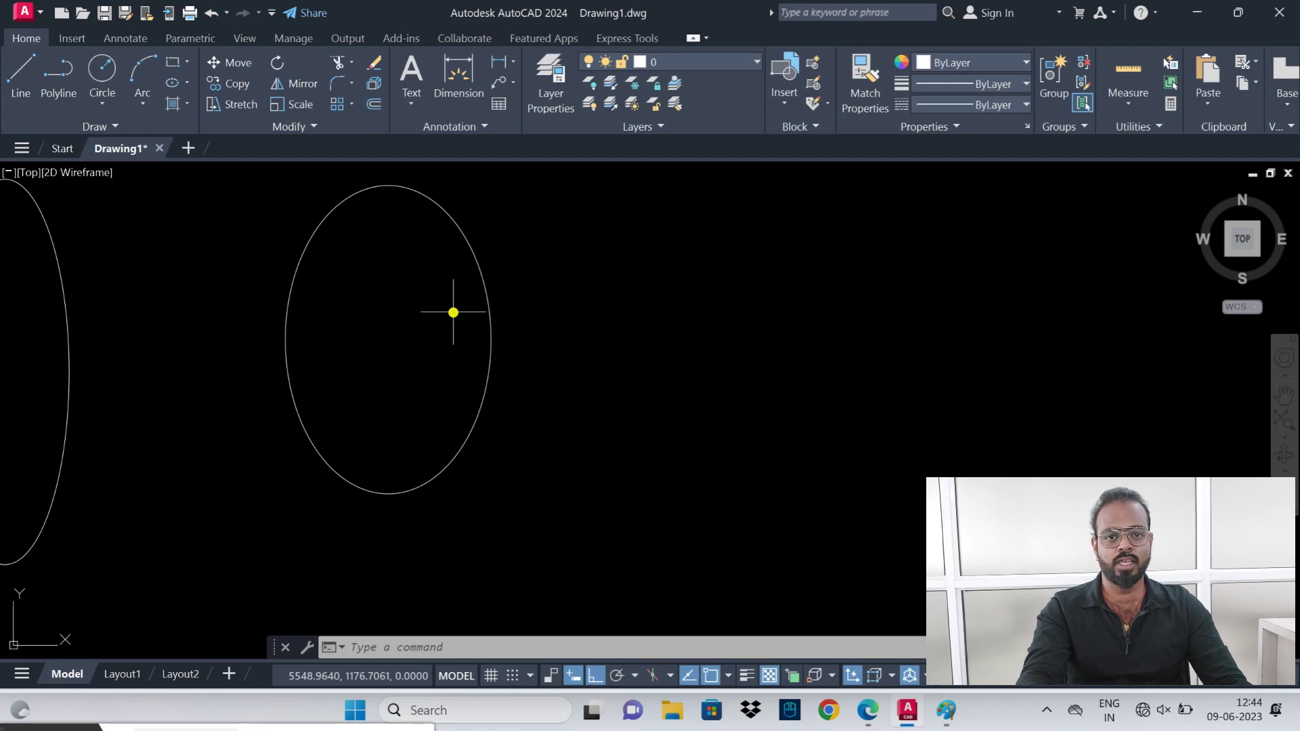
{"action": "middle_click_drag", "start_coordinate": [610, 302], "coordinate": [430, 303]}
{"action": "left_click", "coordinate": [869, 711]}
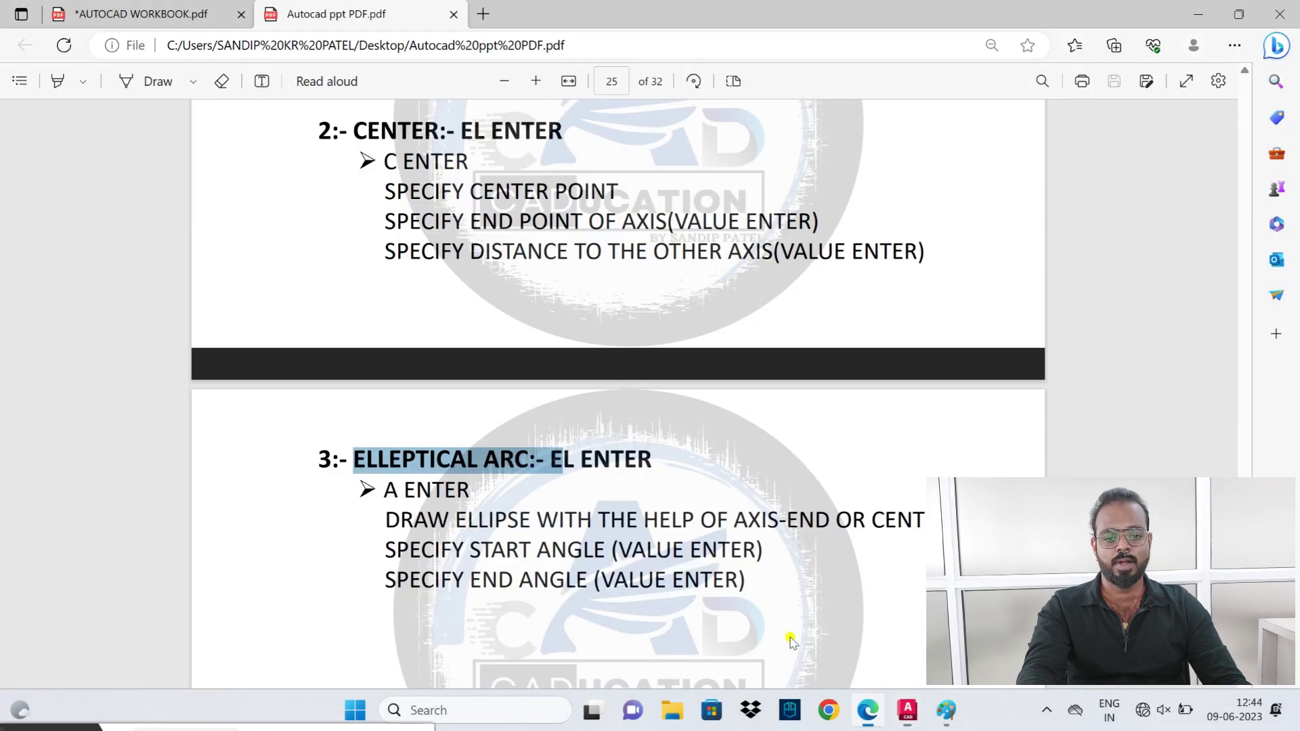
- Highlight each Elliptical Arc step, from EL ENTER through SPECIFY END ANGLE
{"action": "left_click_drag", "start_coordinate": [553, 458], "coordinate": [683, 457]}
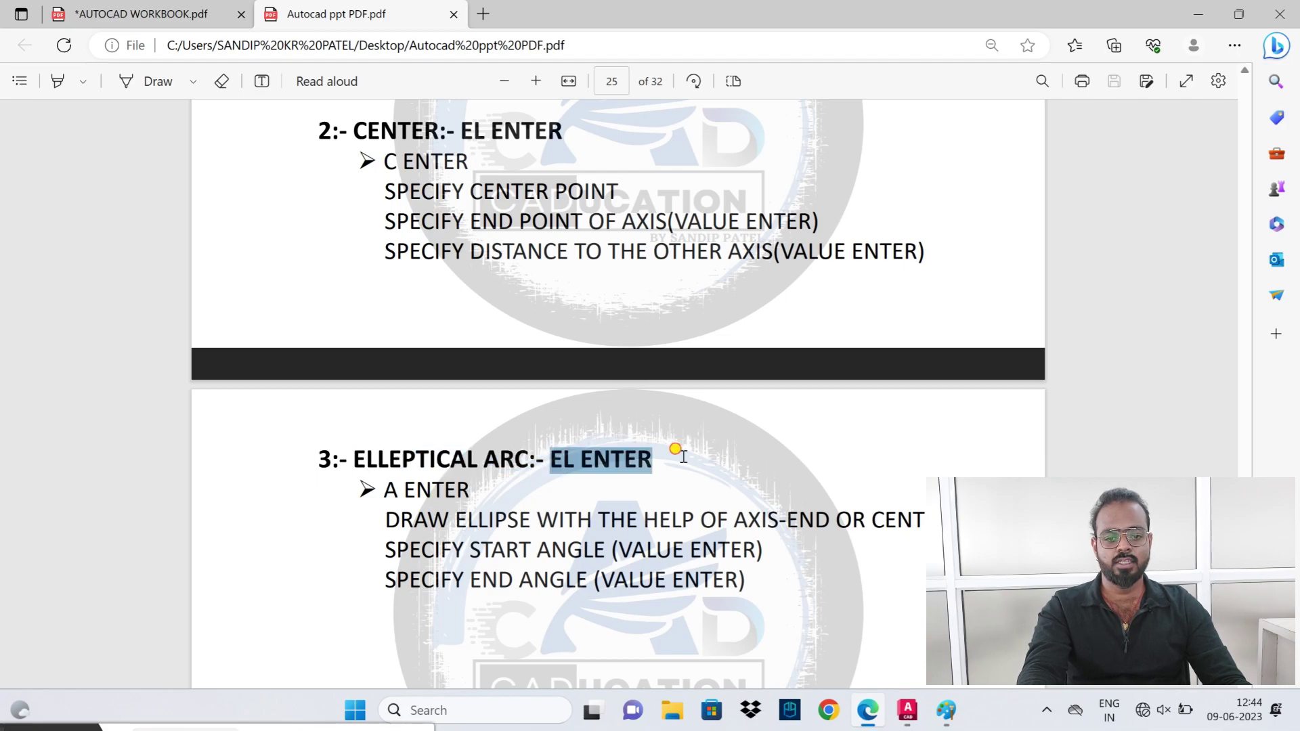
{"action": "left_click_drag", "start_coordinate": [383, 487], "coordinate": [463, 490]}
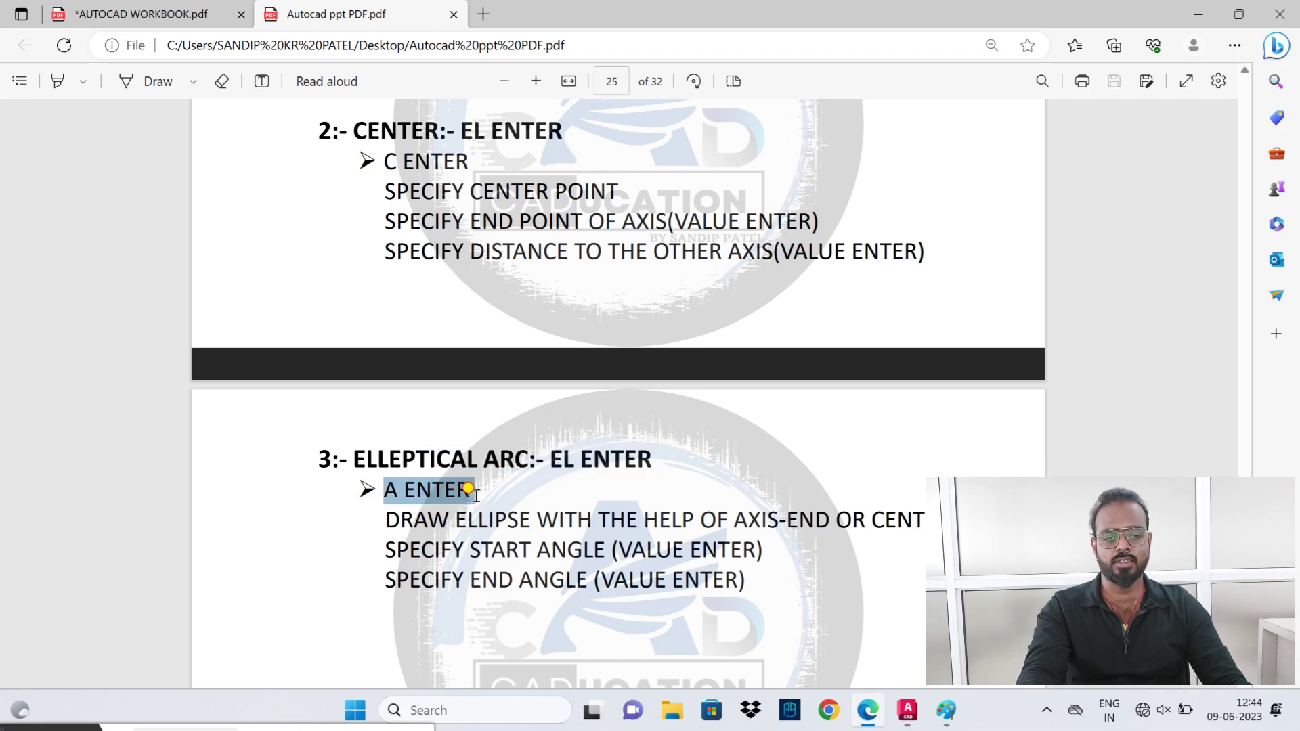
{"action": "left_click_drag", "start_coordinate": [385, 519], "coordinate": [944, 521]}
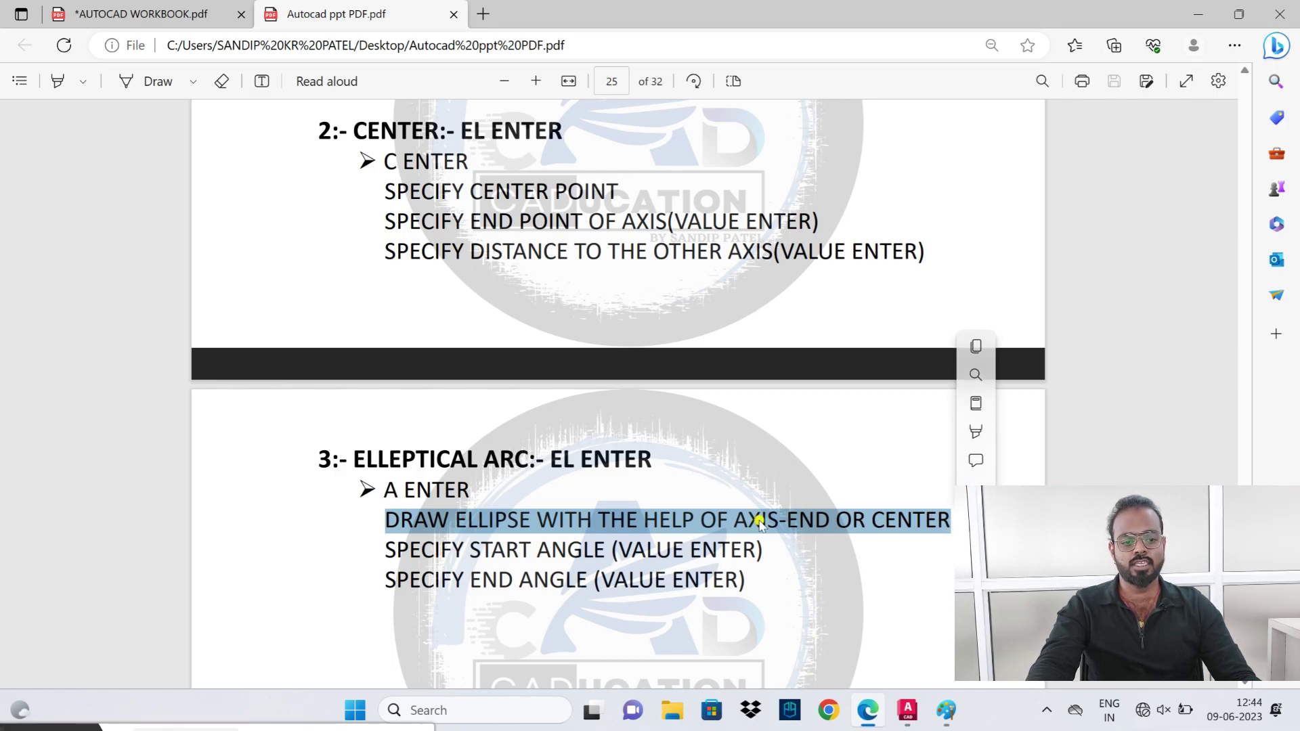
{"action": "mouse_move", "coordinate": [733, 519]}
{"action": "left_mouse_down"}
{"action": "mouse_move", "coordinate": [945, 523]}
{"action": "mouse_move", "coordinate": [930, 537]}
{"action": "left_mouse_up"}
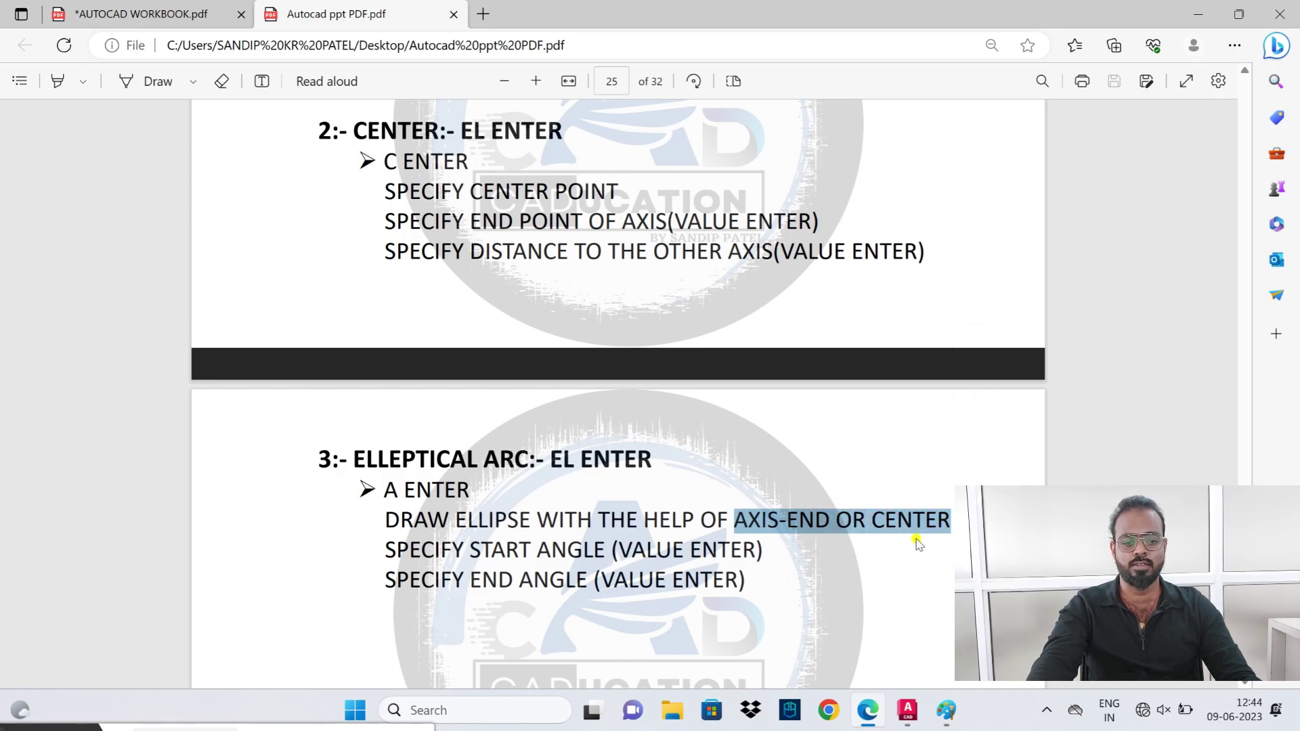
{"action": "left_click_drag", "start_coordinate": [385, 550], "coordinate": [612, 552]}
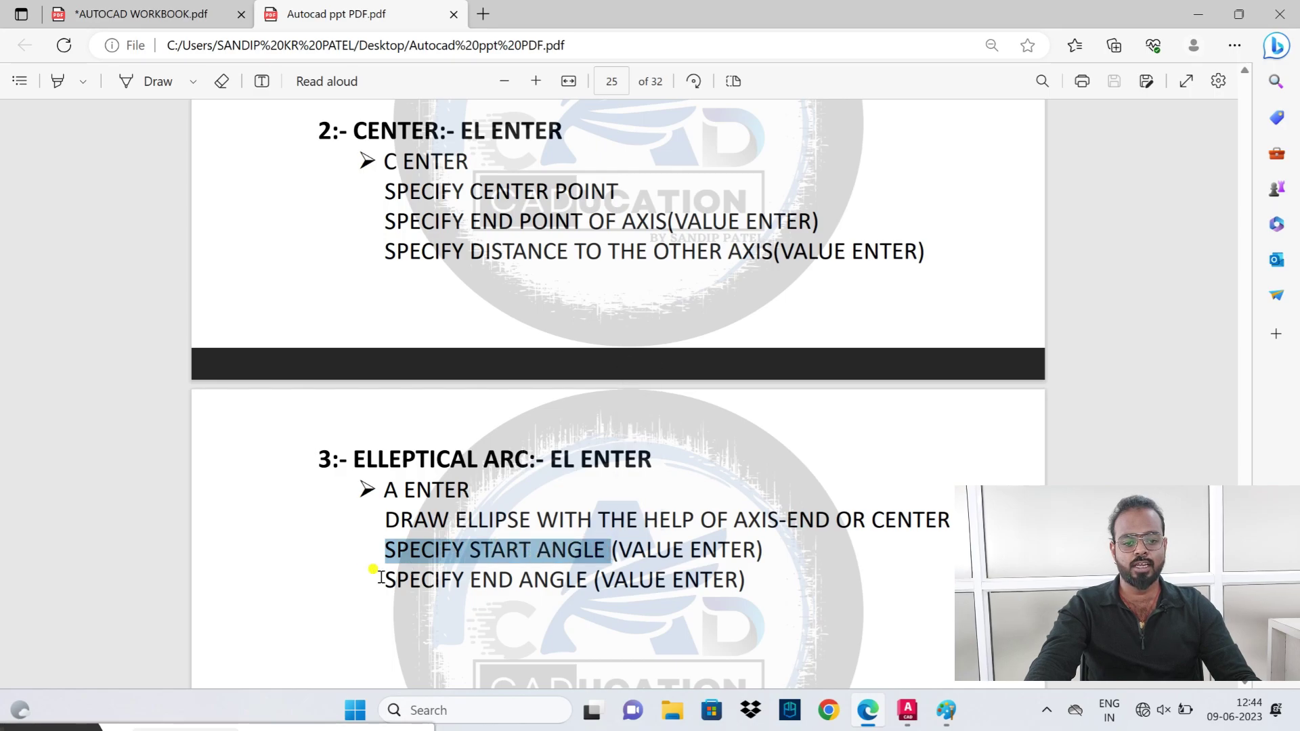
{"action": "left_click_drag", "start_coordinate": [382, 578], "coordinate": [654, 580]}
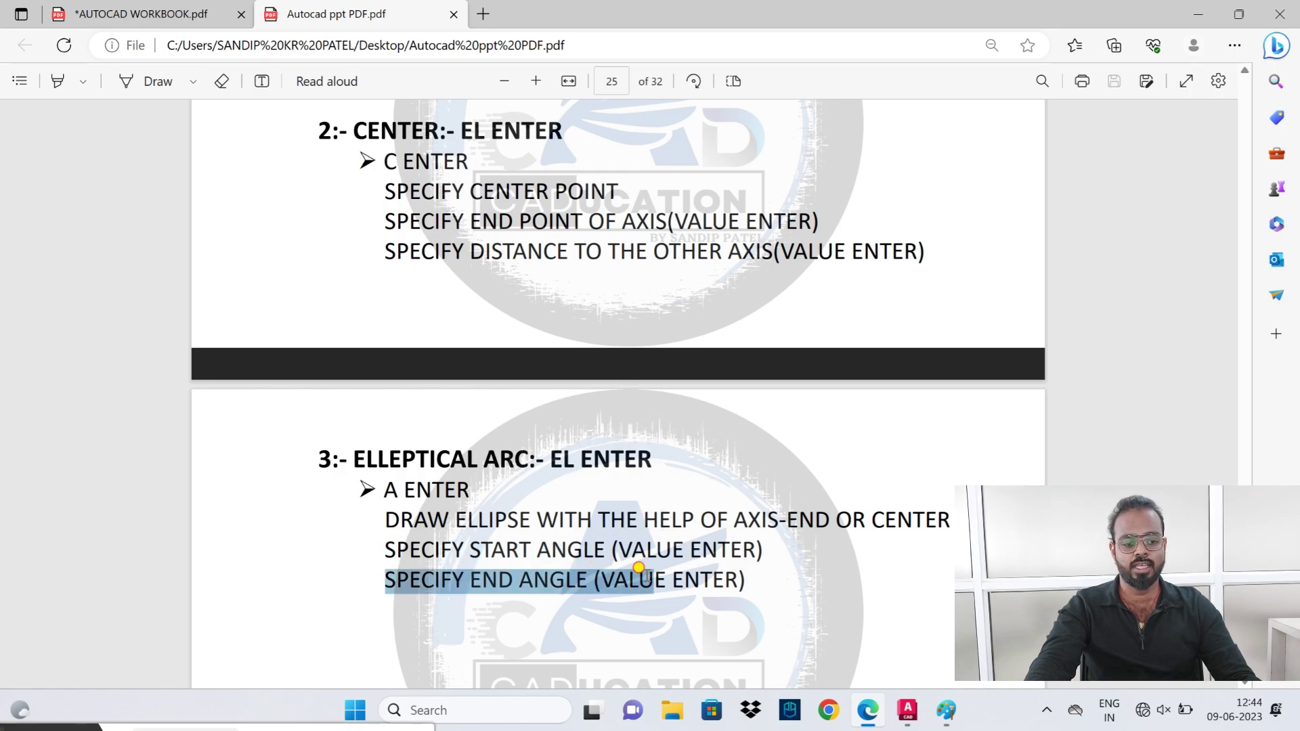
{"action": "left_click", "coordinate": [909, 711]}
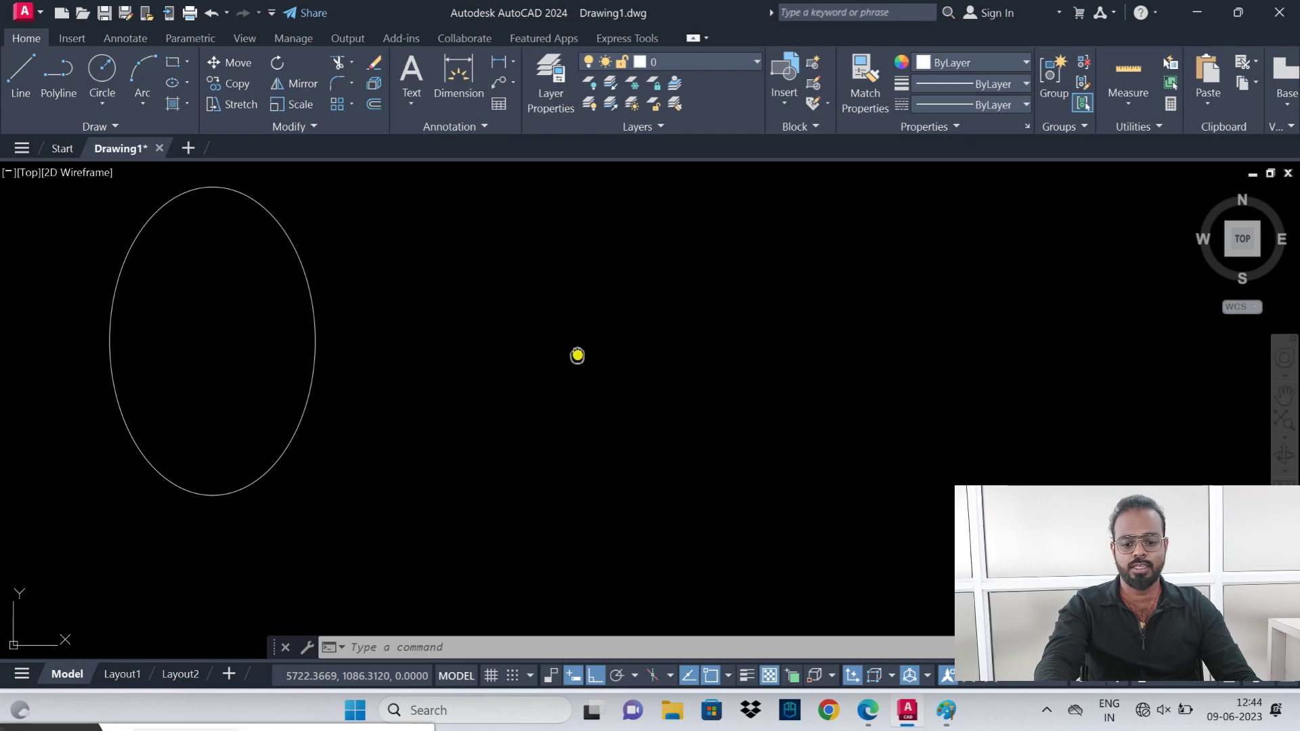
- Start the Ellipse command's Arc option after clearing a stray command entry
{"action": "middle_click_drag", "start_coordinate": [577, 355], "coordinate": [400, 378]}
{"action": "type", "text": "e"}
{"action": "key", "text": "Escape"}
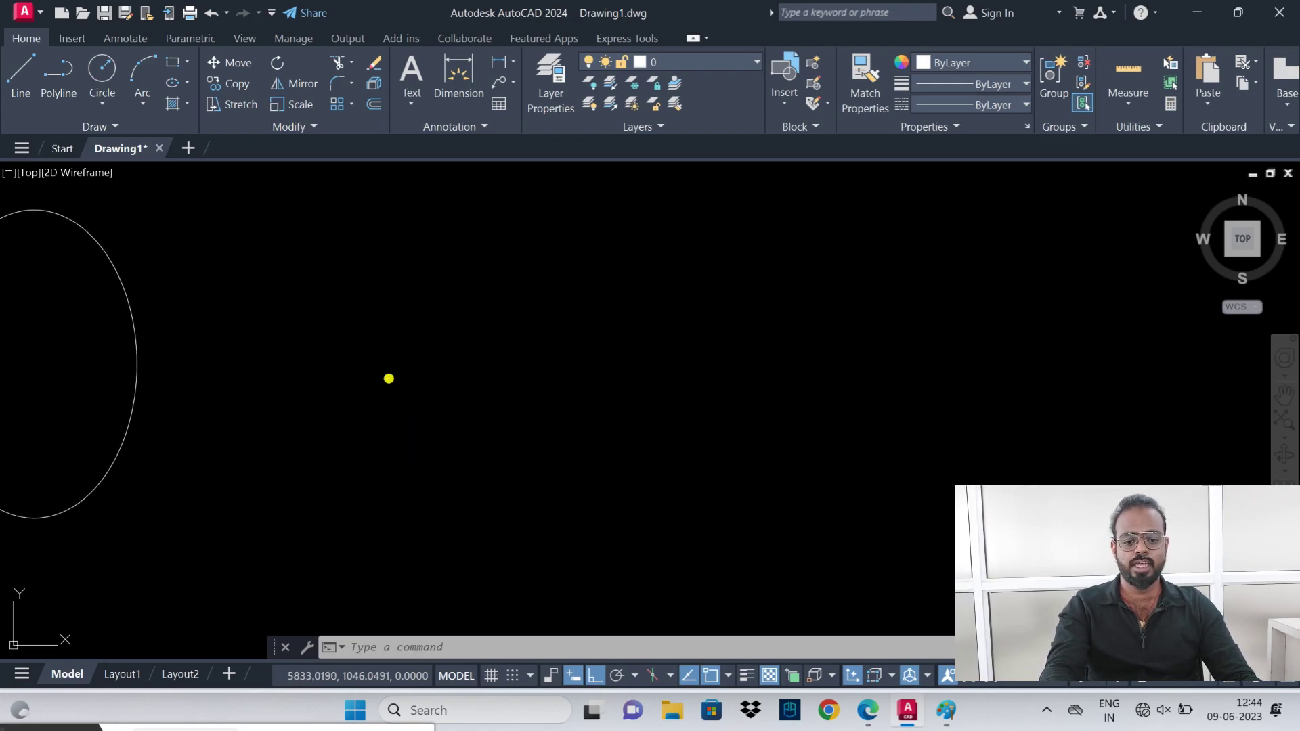
{"action": "type", "text": "el"}
{"action": "key", "text": "Return"}
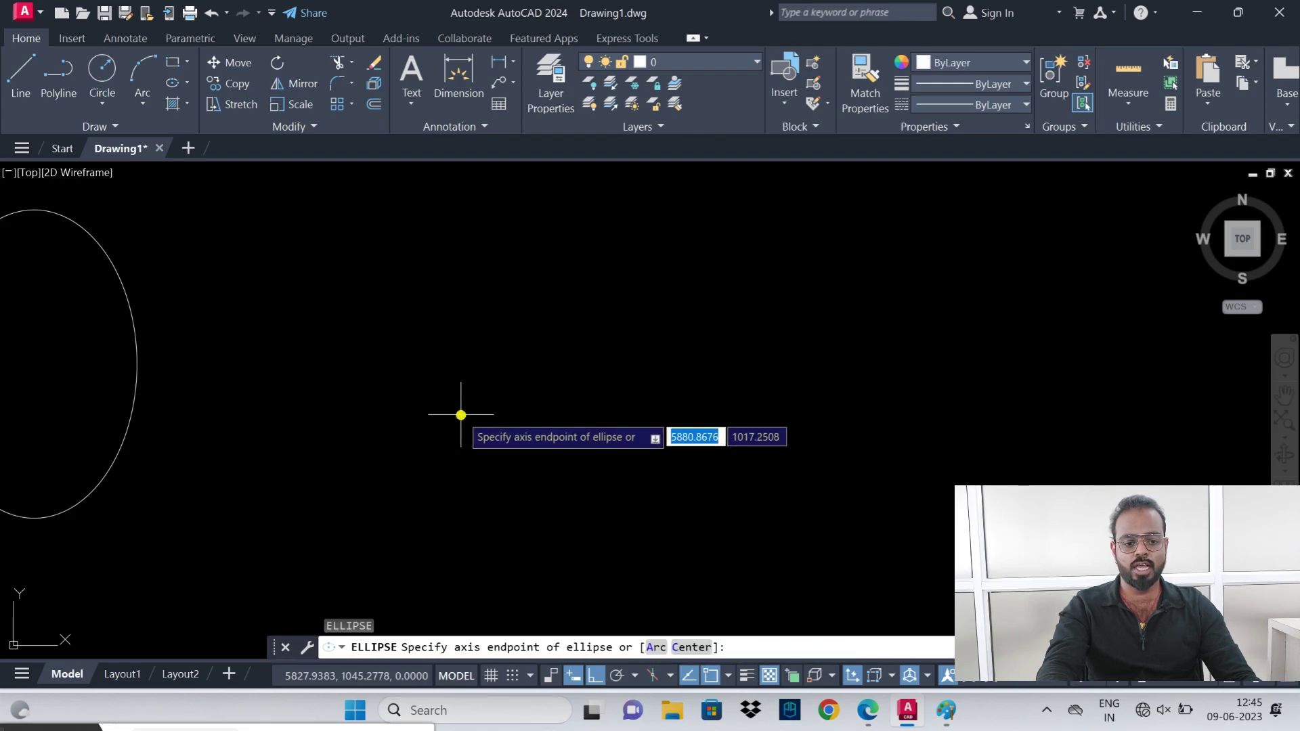
{"action": "type", "text": "A"}
{"action": "key", "text": "Return"}
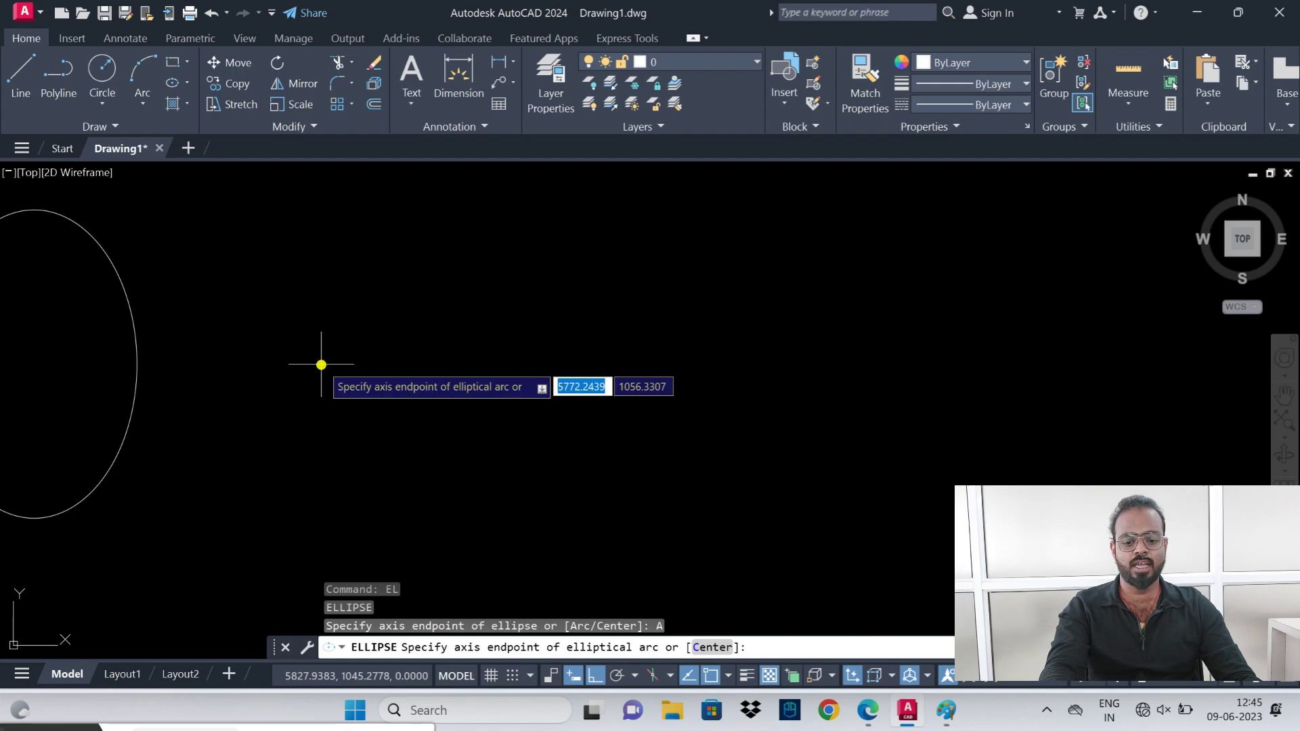
- With Ortho off, define the arc's base ellipse with a 250 axis and 80 to the other axis
{"action": "key", "text": "F8"}
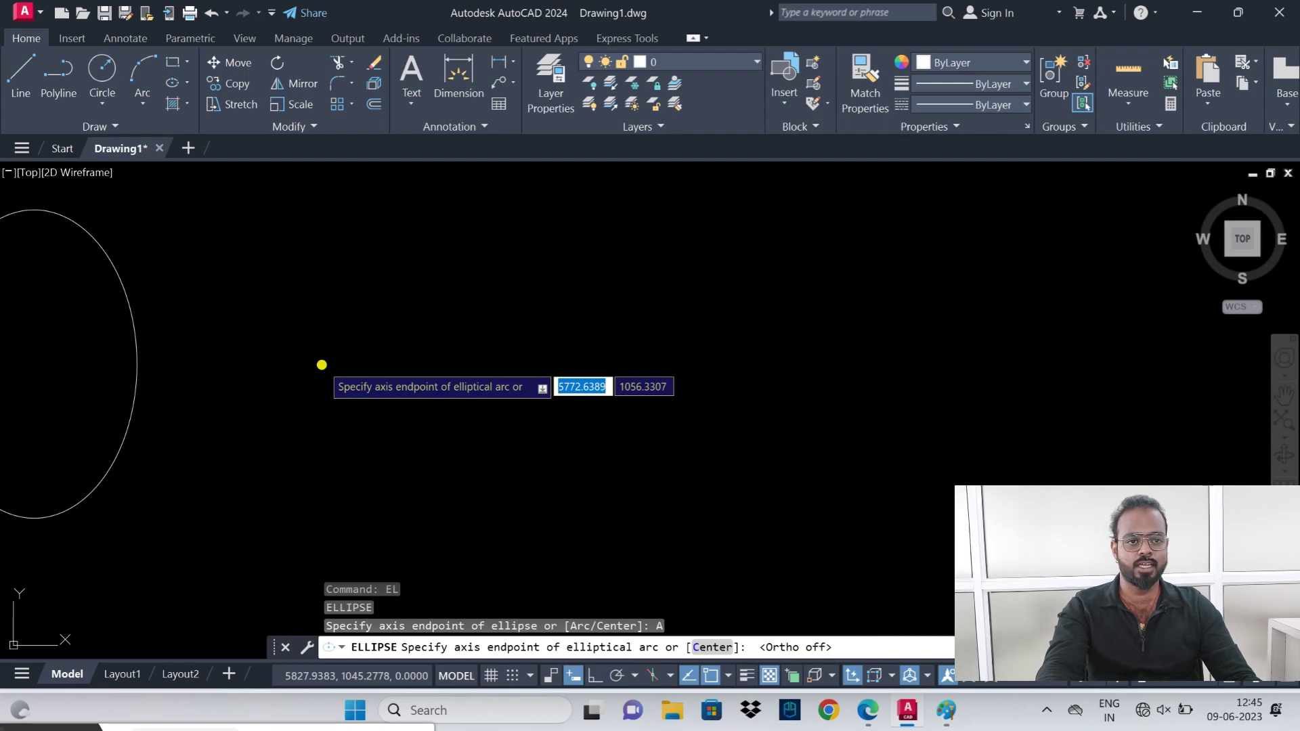
{"action": "left_click", "coordinate": [357, 372]}
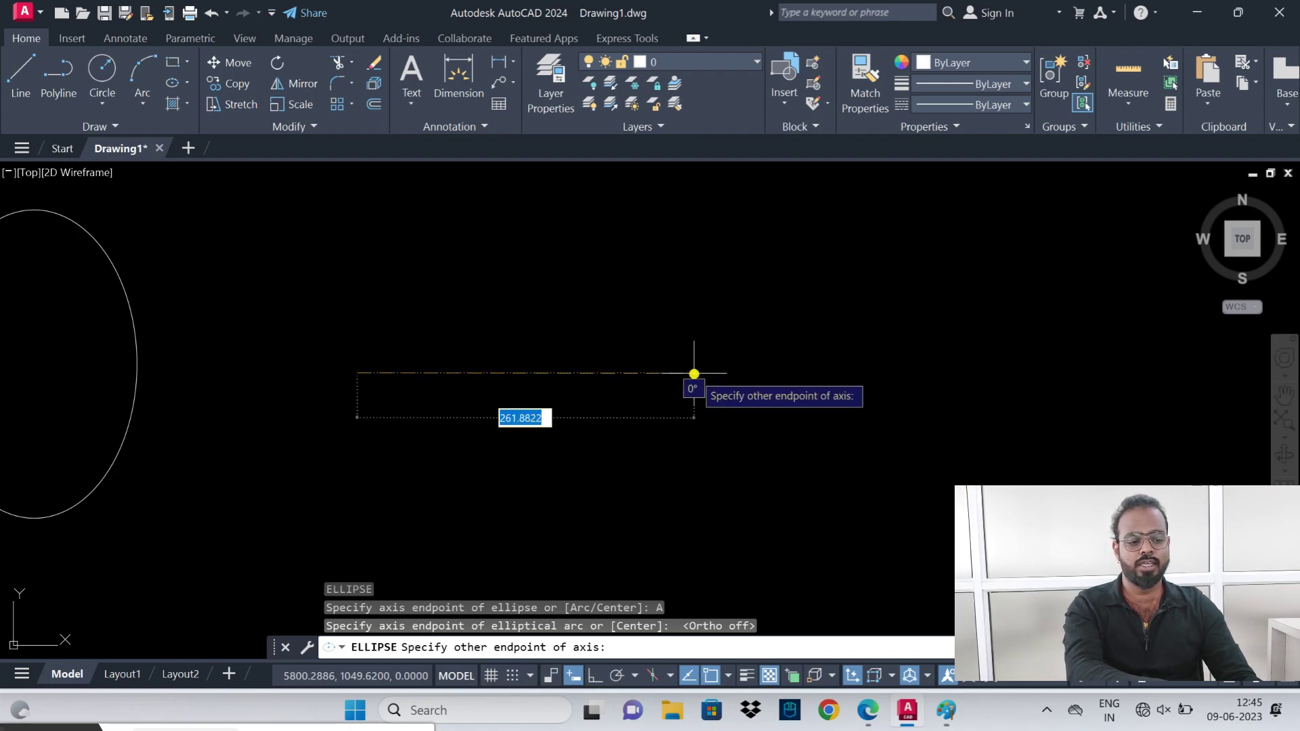
{"action": "type", "text": "250"}
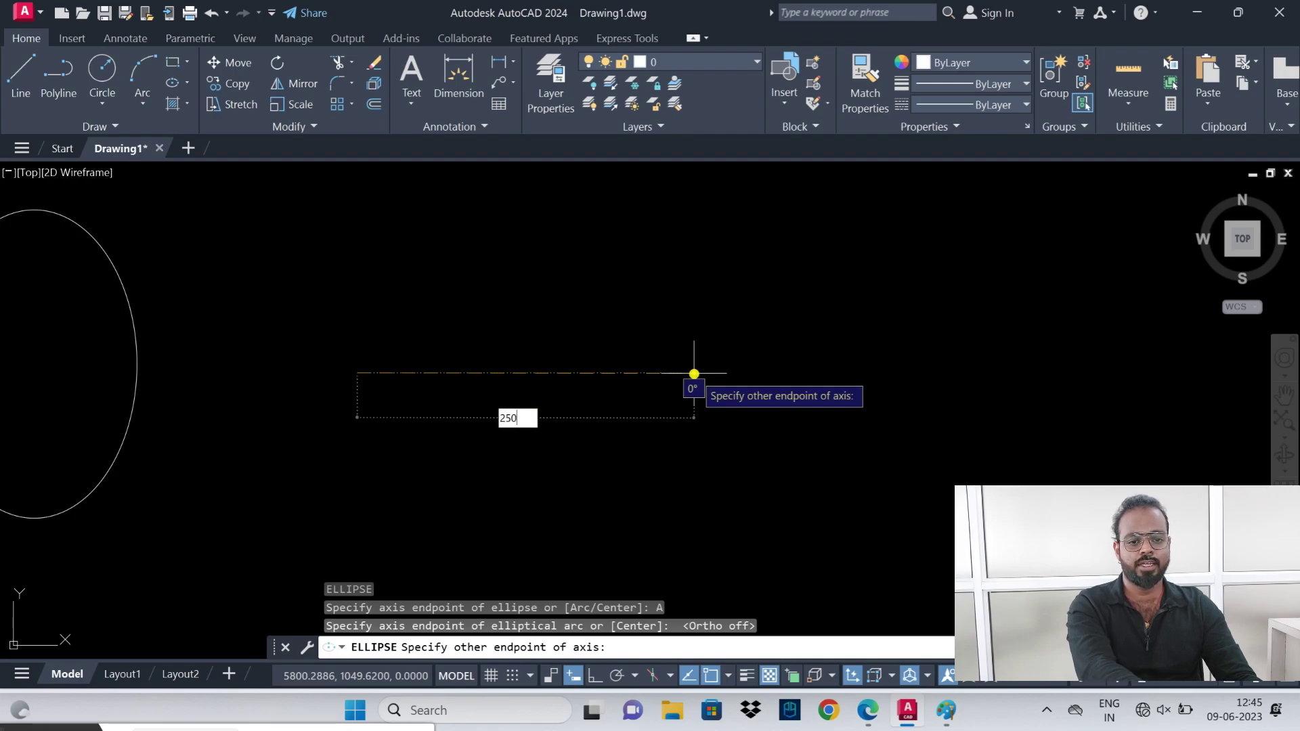
{"action": "key", "text": "Return"}
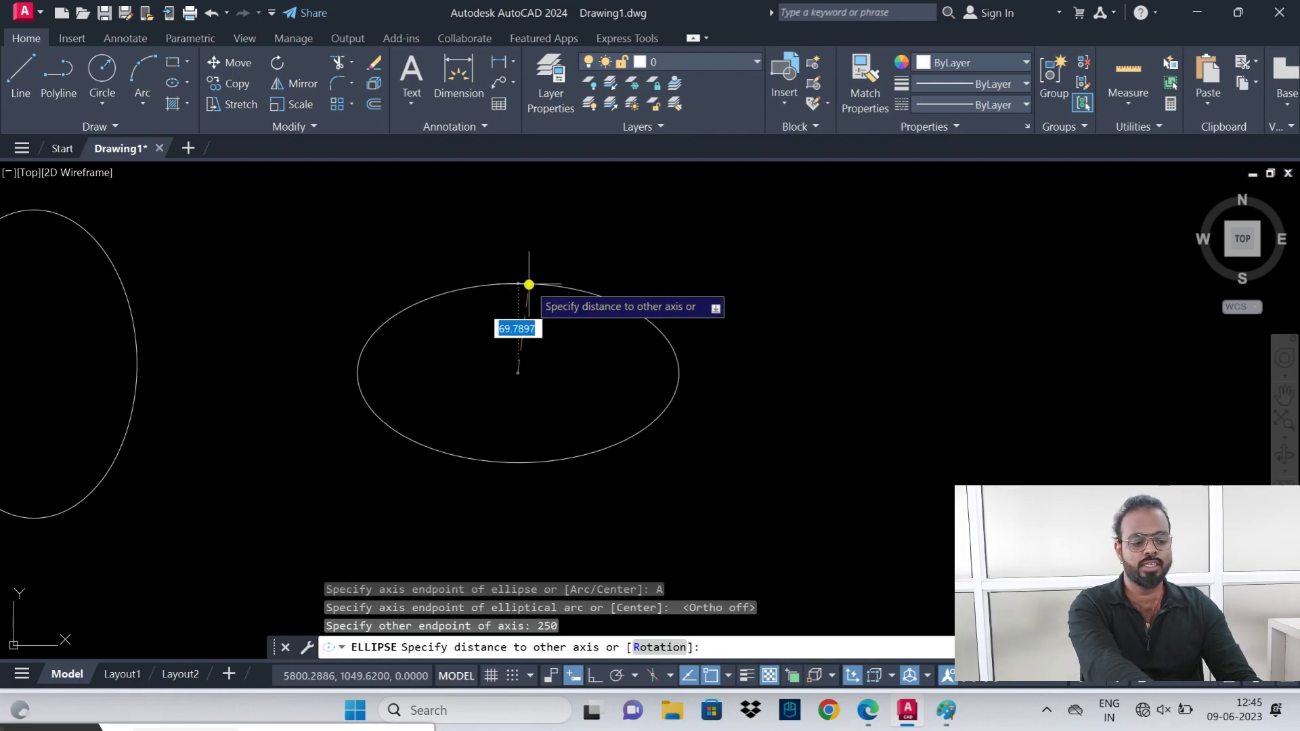
{"action": "type", "text": "80"}
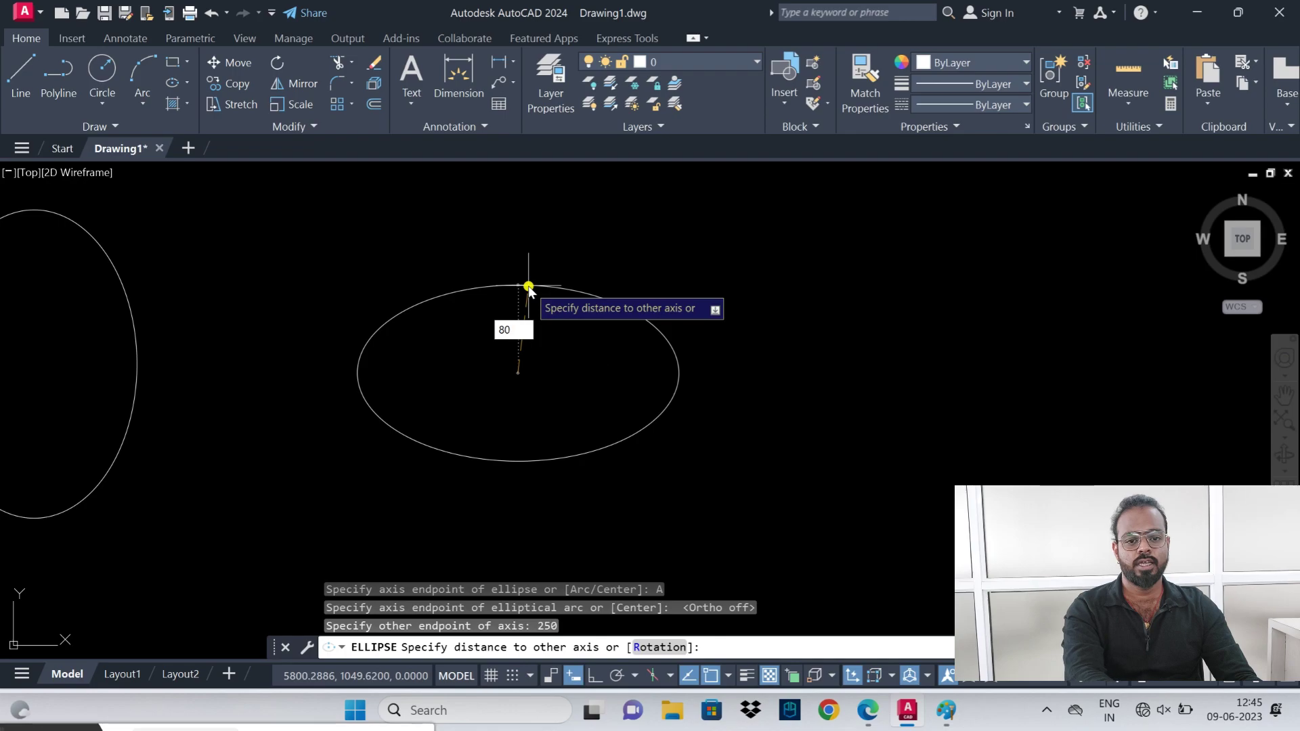
{"action": "key", "text": "Return"}
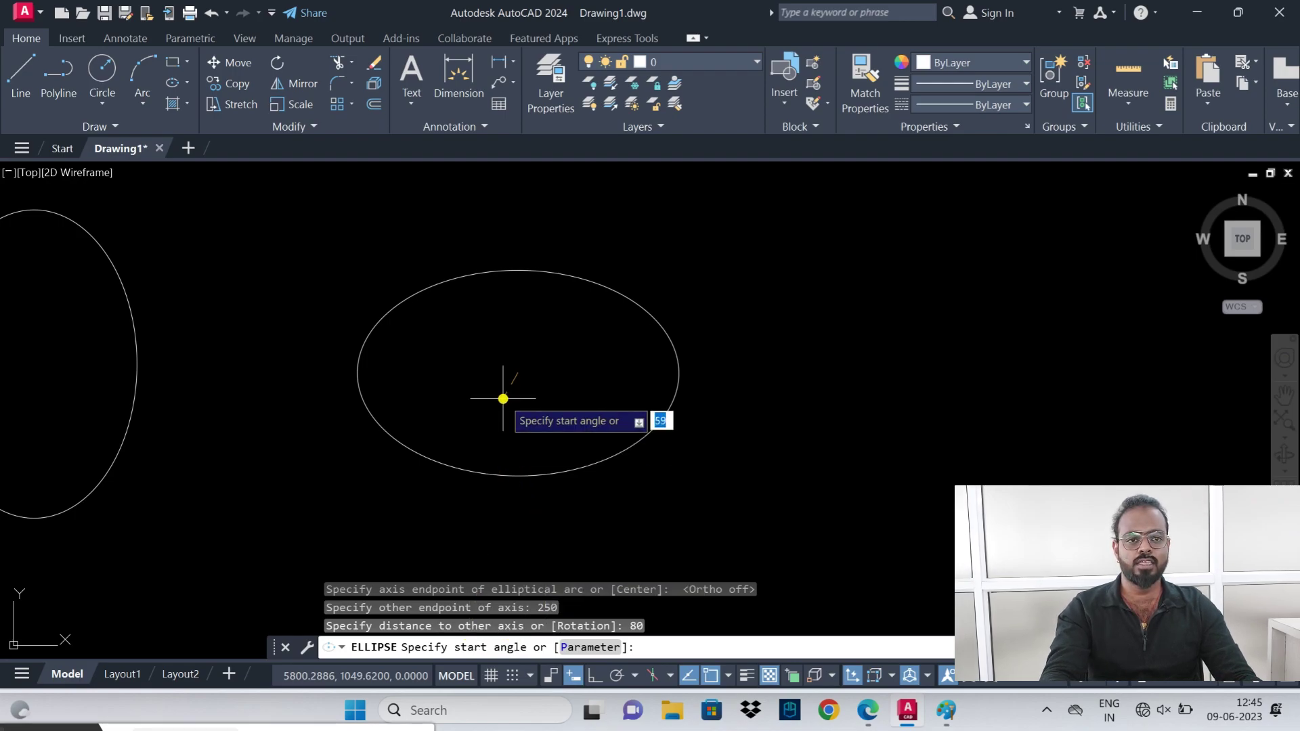
- Finish the elliptical arc with a 30° start angle and 320° end angle, then select and deselect it
{"action": "key", "text": "BackSpace"}
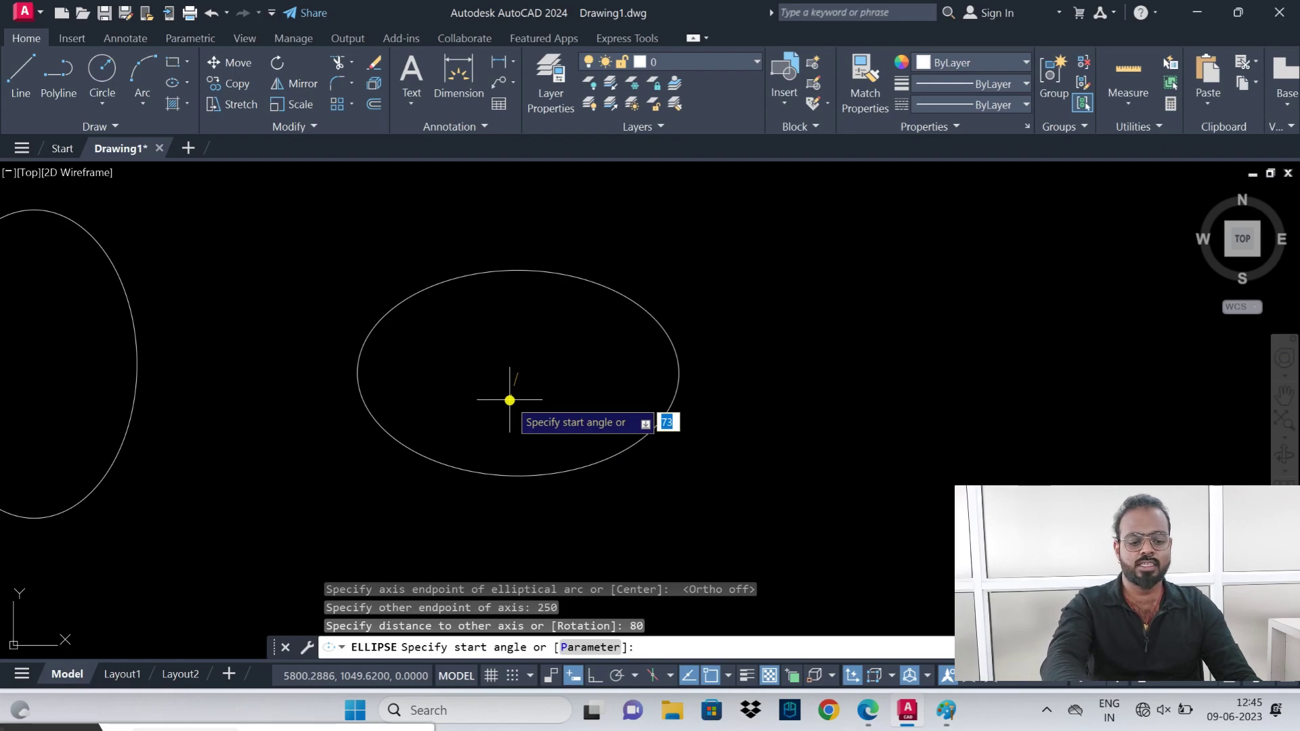
{"action": "type", "text": "30"}
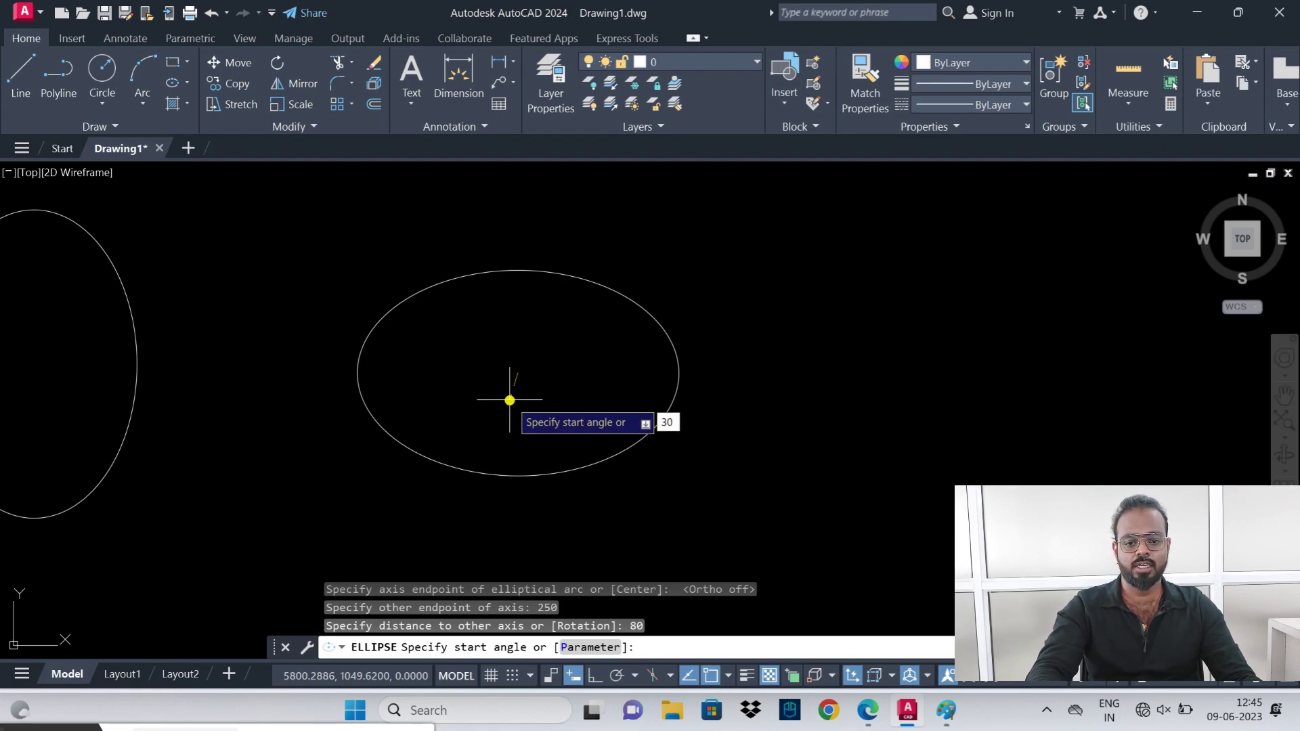
{"action": "key", "text": "Return"}
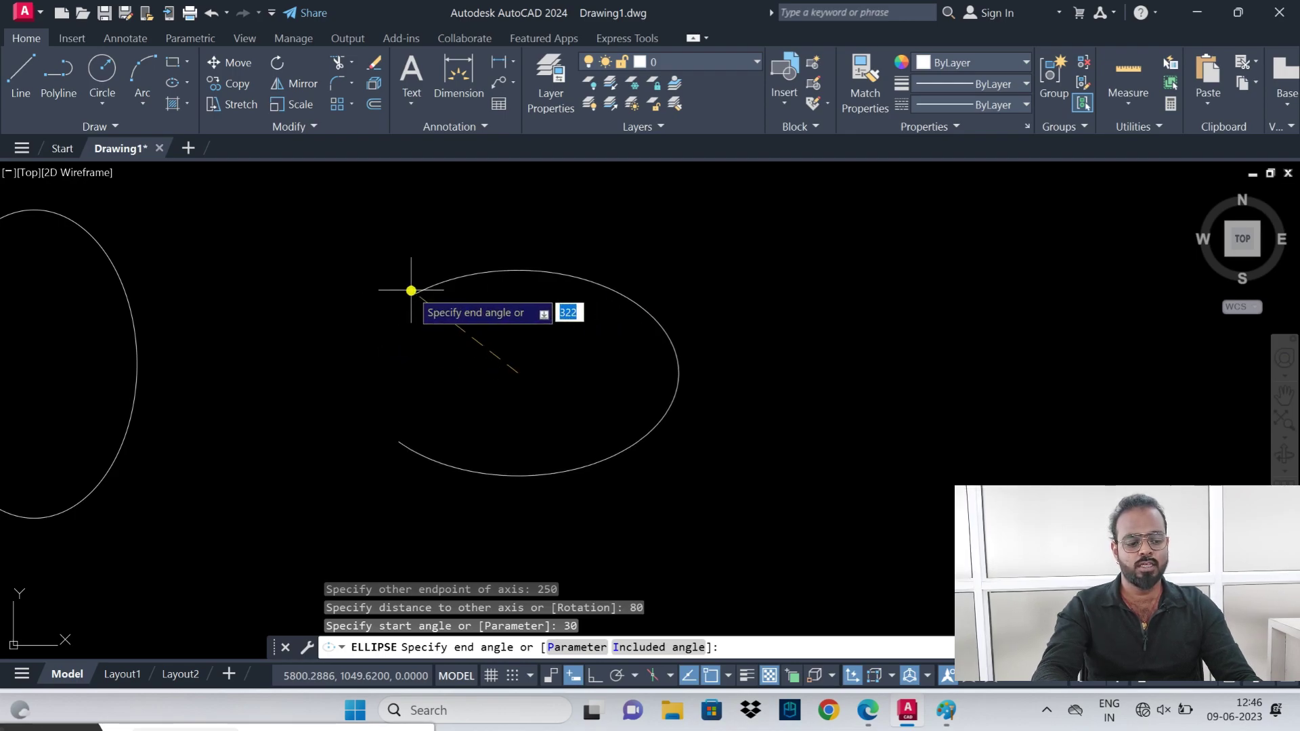
{"action": "type", "text": "32"}
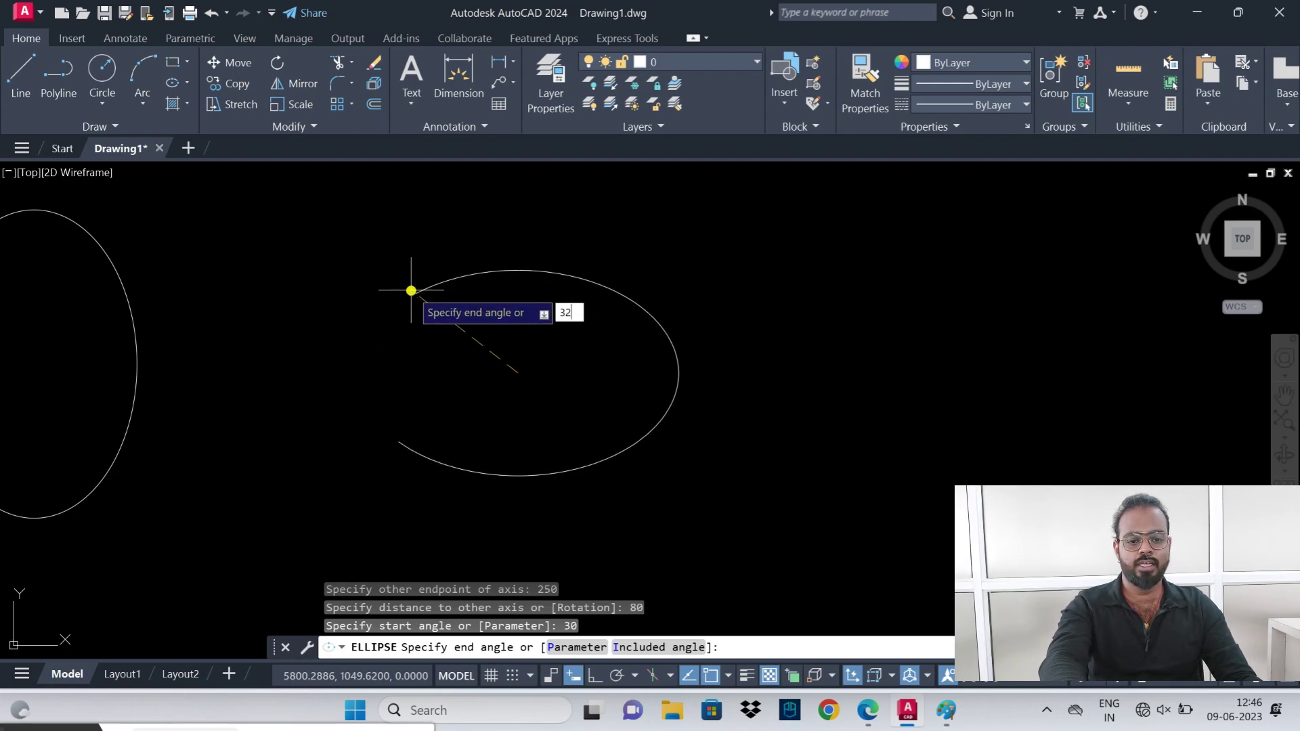
{"action": "type", "text": "0"}
{"action": "key", "text": "Return"}
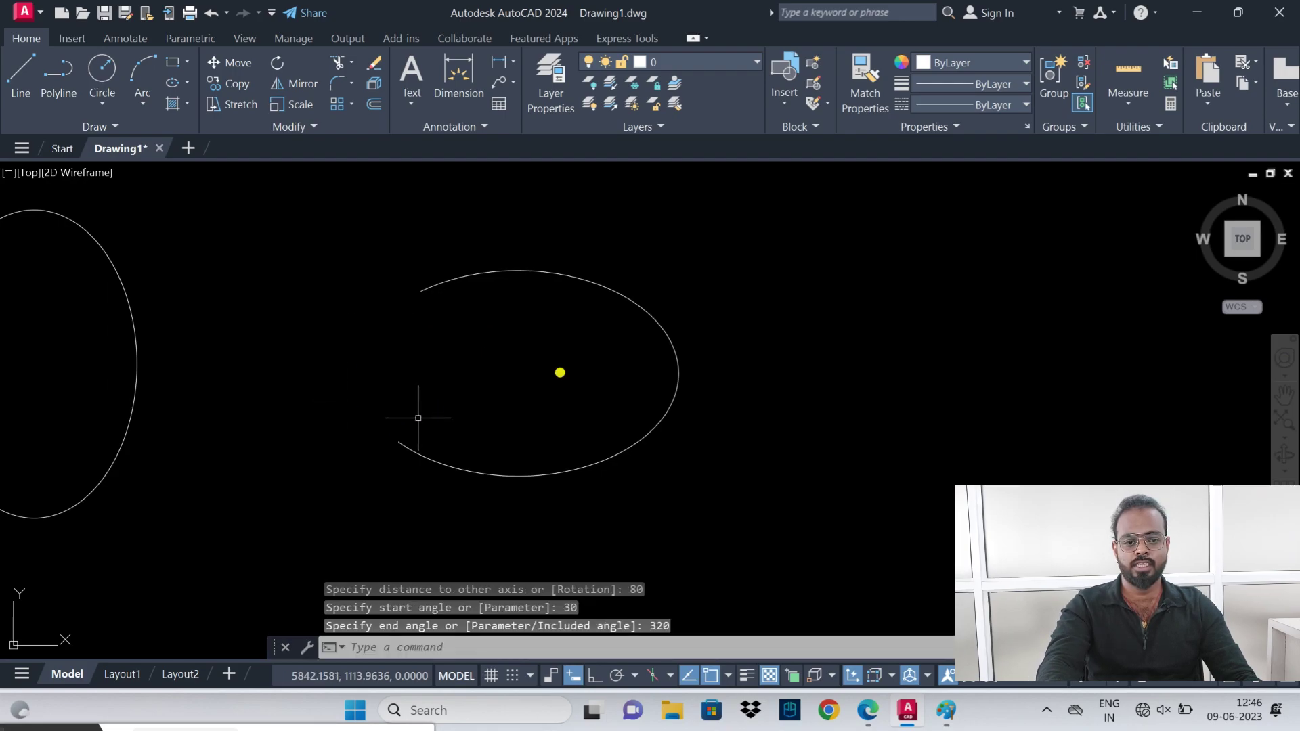
{"action": "left_click", "coordinate": [644, 271]}
{"action": "left_click", "coordinate": [569, 314]}
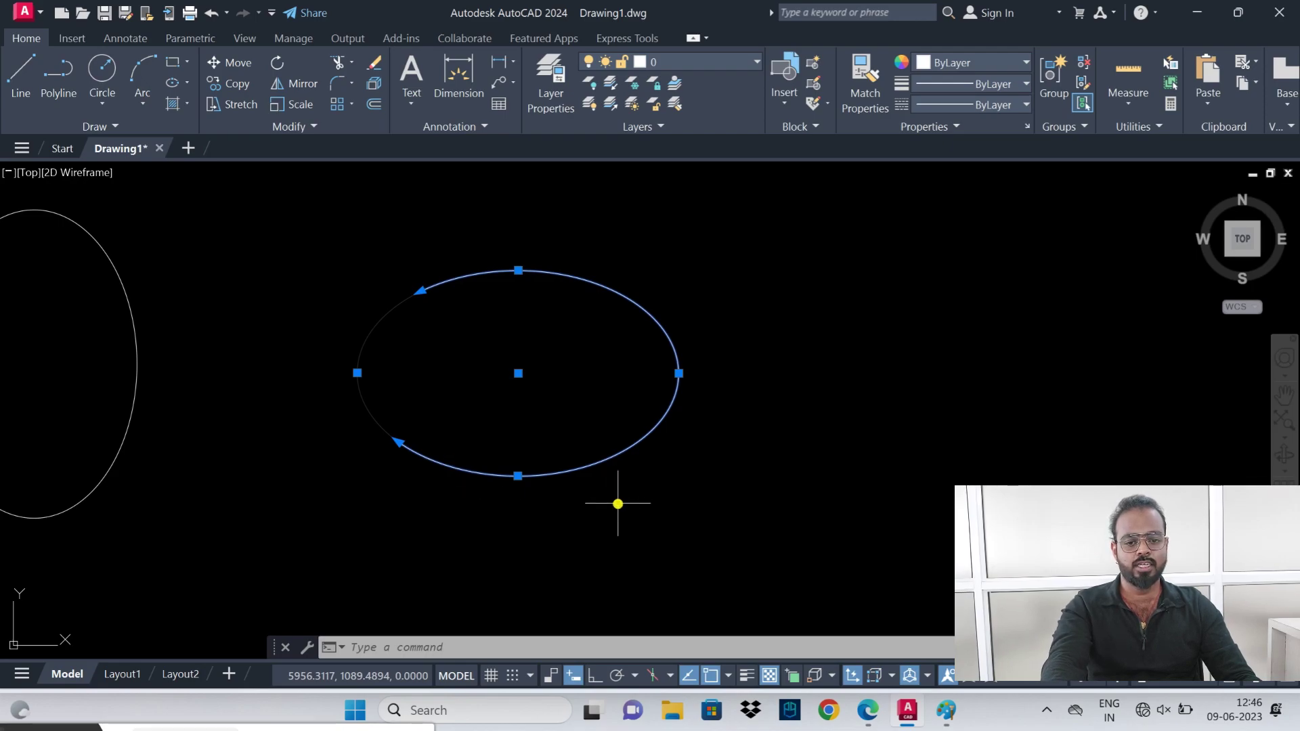
{"action": "key", "text": "Escape"}
- Sketch crossed axes in Paint labelled +x, -x, +y and -y
{"action": "key", "text": "alt+Tab"}
{"action": "left_click_drag", "start_coordinate": [540, 235], "coordinate": [551, 573]}
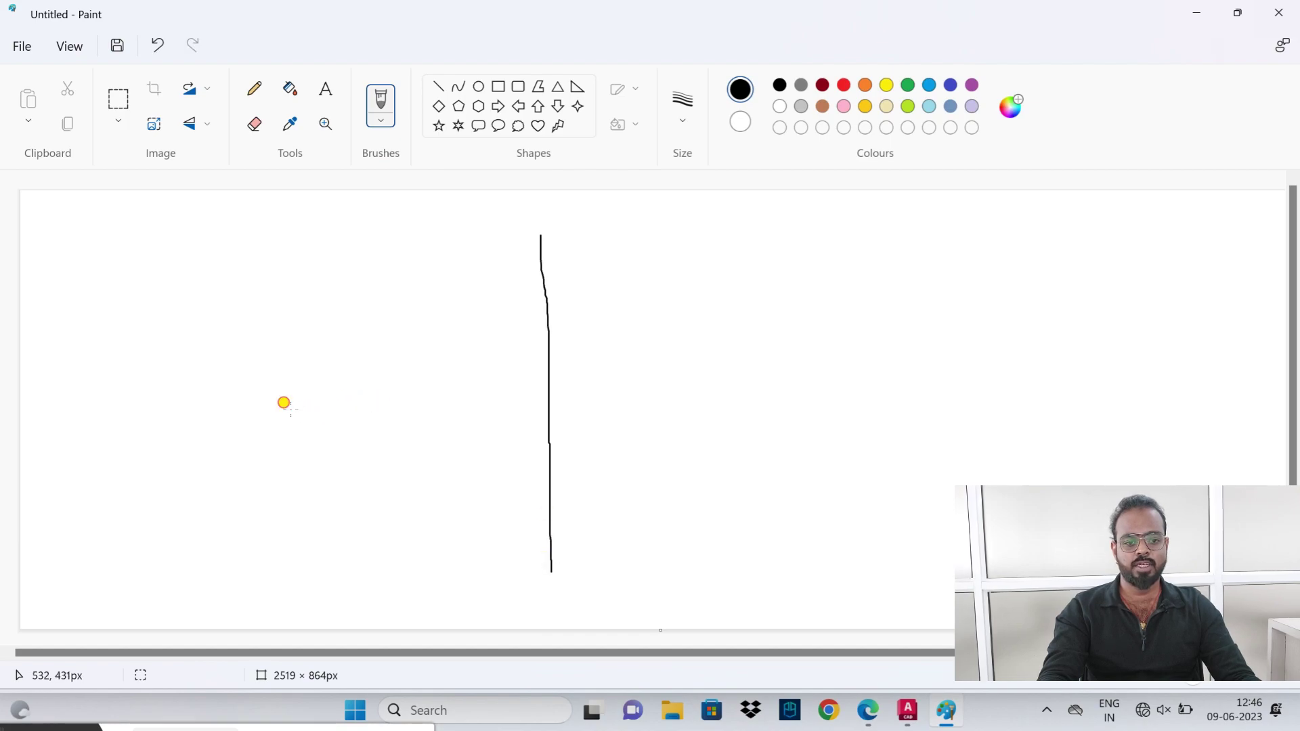
{"action": "mouse_move", "coordinate": [290, 410]}
{"action": "left_mouse_down"}
{"action": "mouse_move", "coordinate": [601, 417]}
{"action": "mouse_move", "coordinate": [843, 404]}
{"action": "left_mouse_up"}
{"action": "left_click_drag", "start_coordinate": [847, 389], "coordinate": [833, 406]}
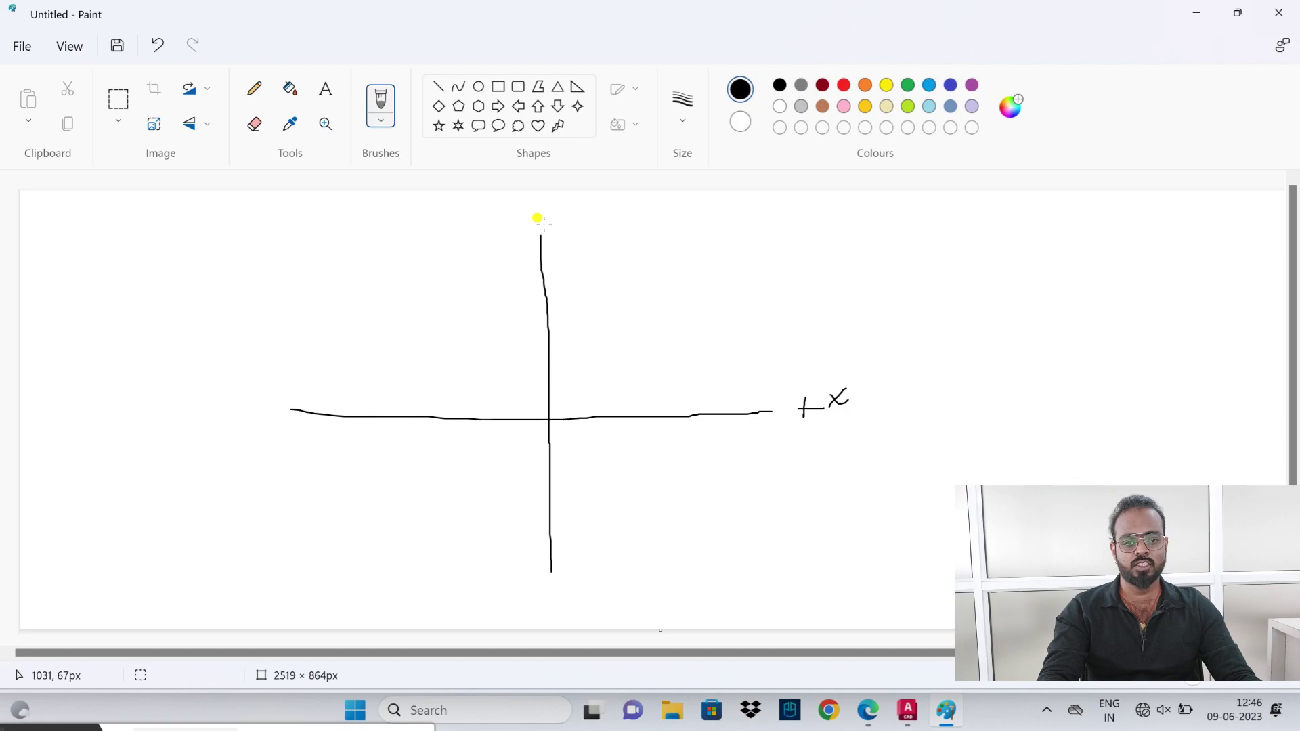
{"action": "mouse_move", "coordinate": [553, 207]}
{"action": "left_mouse_down"}
{"action": "mouse_move", "coordinate": [552, 230]}
{"action": "mouse_move", "coordinate": [592, 212]}
{"action": "left_mouse_up"}
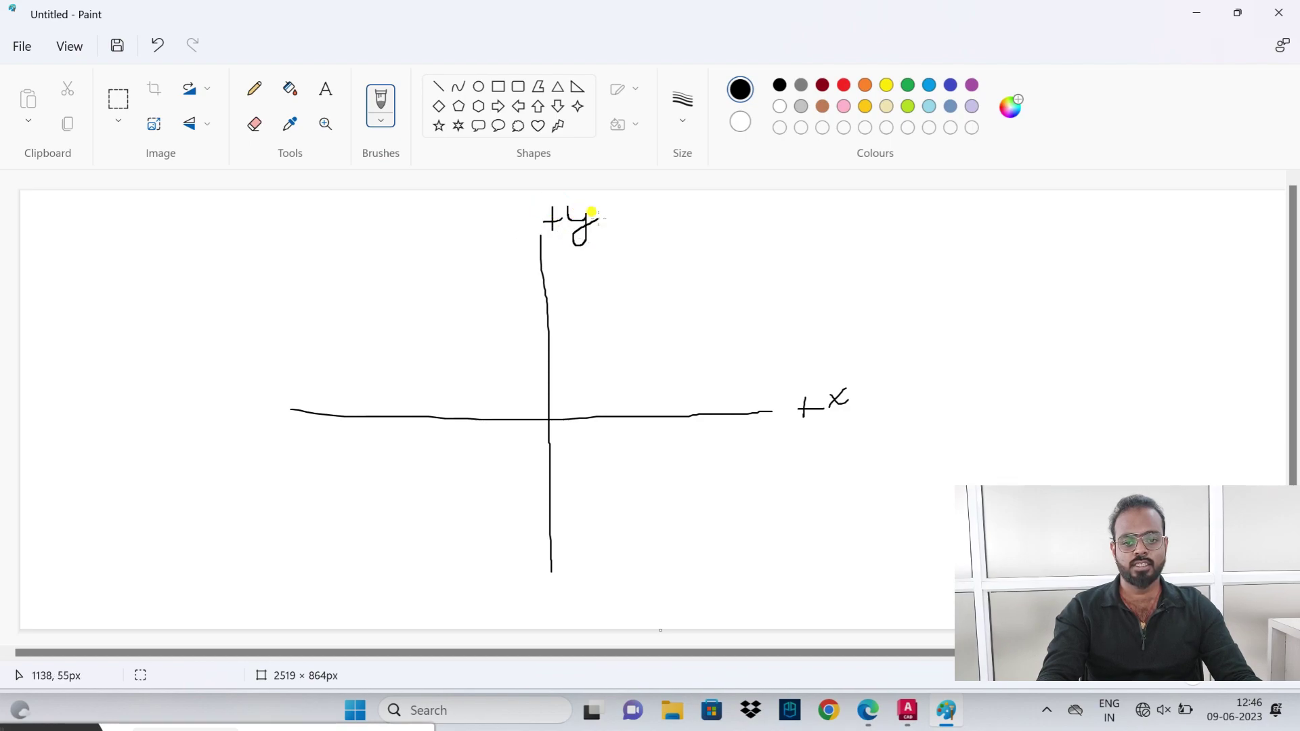
{"action": "left_click_drag", "start_coordinate": [249, 391], "coordinate": [256, 398]}
{"action": "left_click_drag", "start_coordinate": [264, 391], "coordinate": [243, 415]}
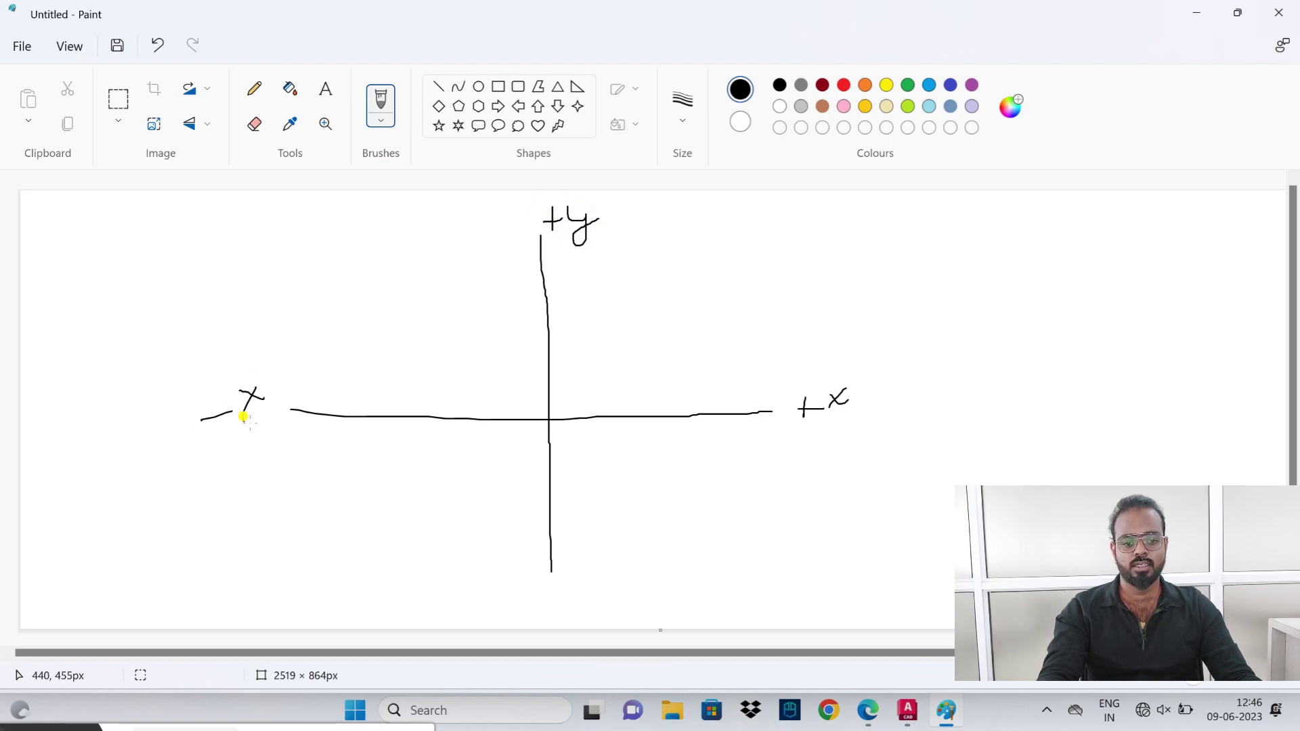
{"action": "mouse_move", "coordinate": [568, 578]}
{"action": "left_mouse_down"}
{"action": "mouse_move", "coordinate": [581, 605]}
{"action": "mouse_move", "coordinate": [601, 594]}
{"action": "left_mouse_up"}
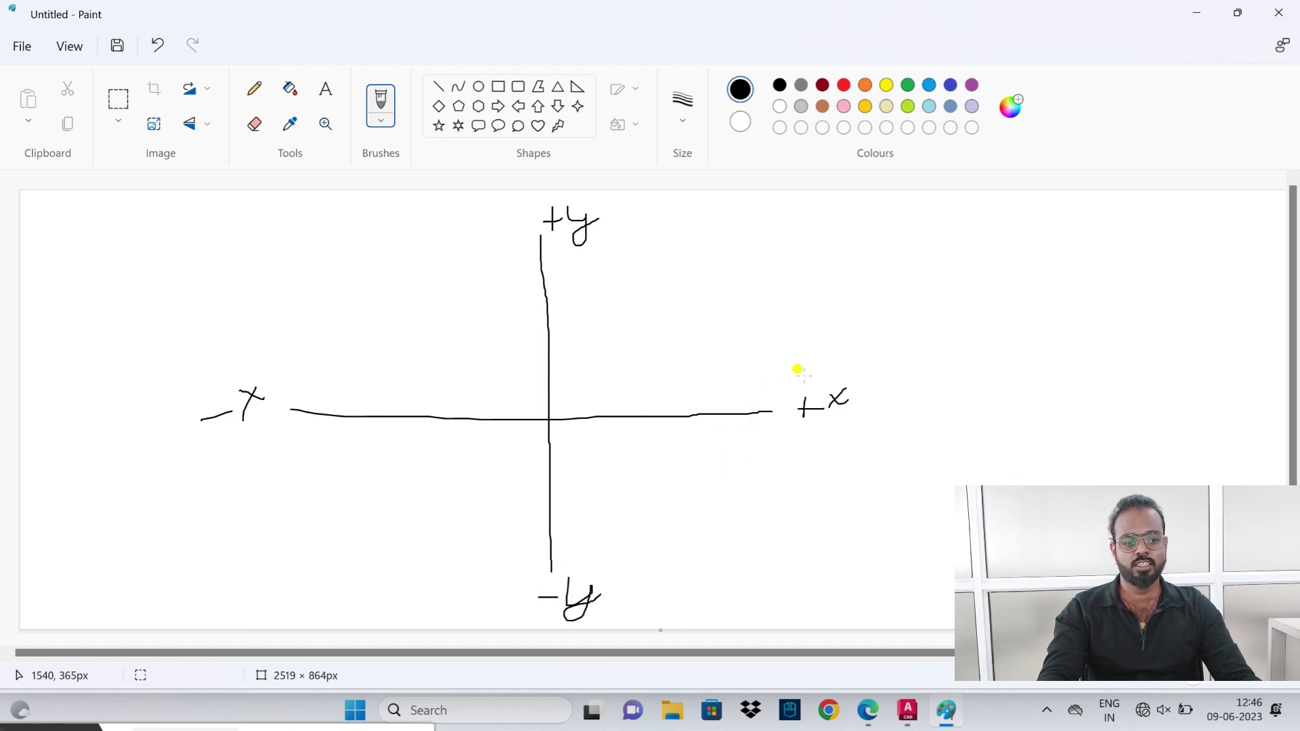
- Mark the angles 0°, 90, 180, 270 and 360 beside the axes
{"action": "left_click_drag", "start_coordinate": [796, 359], "coordinate": [827, 353]}
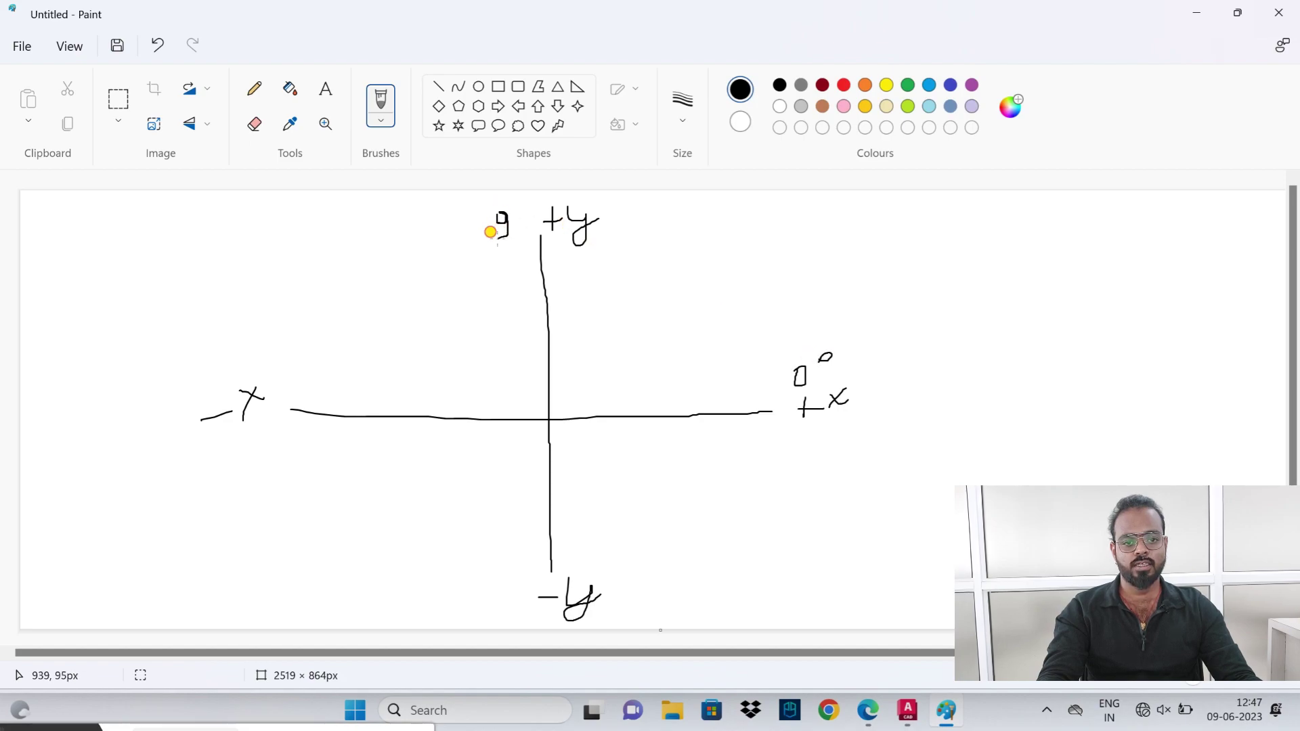
{"action": "left_click_drag", "start_coordinate": [502, 216], "coordinate": [513, 218]}
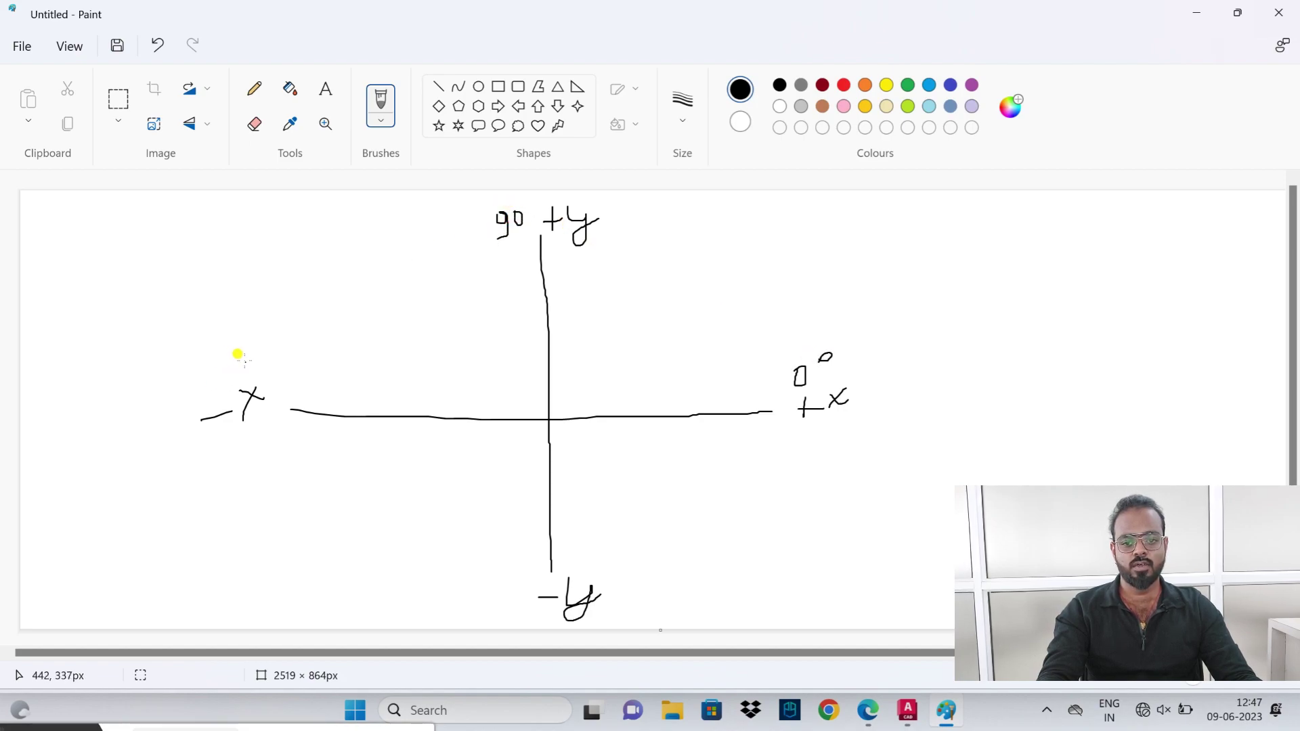
{"action": "mouse_move", "coordinate": [239, 348]}
{"action": "left_mouse_down"}
{"action": "mouse_move", "coordinate": [241, 372]}
{"action": "mouse_move", "coordinate": [267, 330]}
{"action": "mouse_move", "coordinate": [281, 336]}
{"action": "left_mouse_up"}
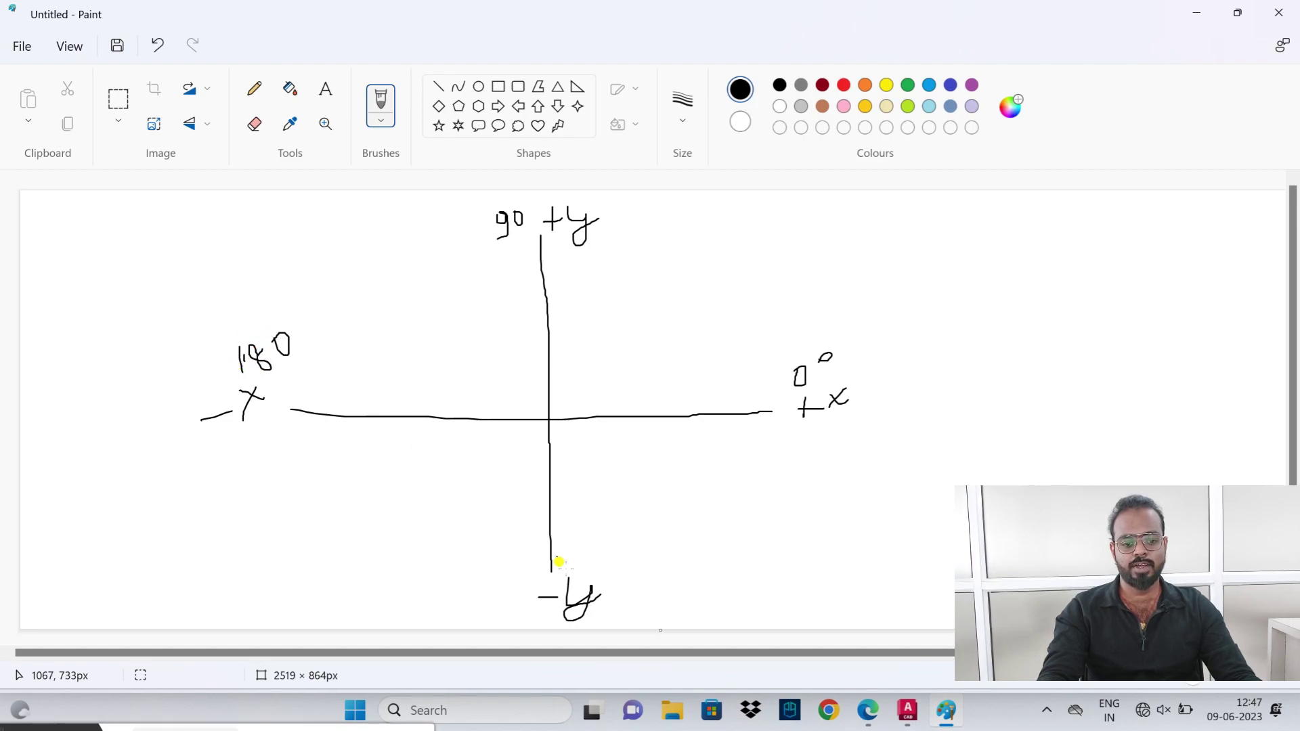
{"action": "mouse_move", "coordinate": [575, 542]}
{"action": "left_mouse_down"}
{"action": "mouse_move", "coordinate": [602, 570]}
{"action": "mouse_move", "coordinate": [631, 533]}
{"action": "left_mouse_up"}
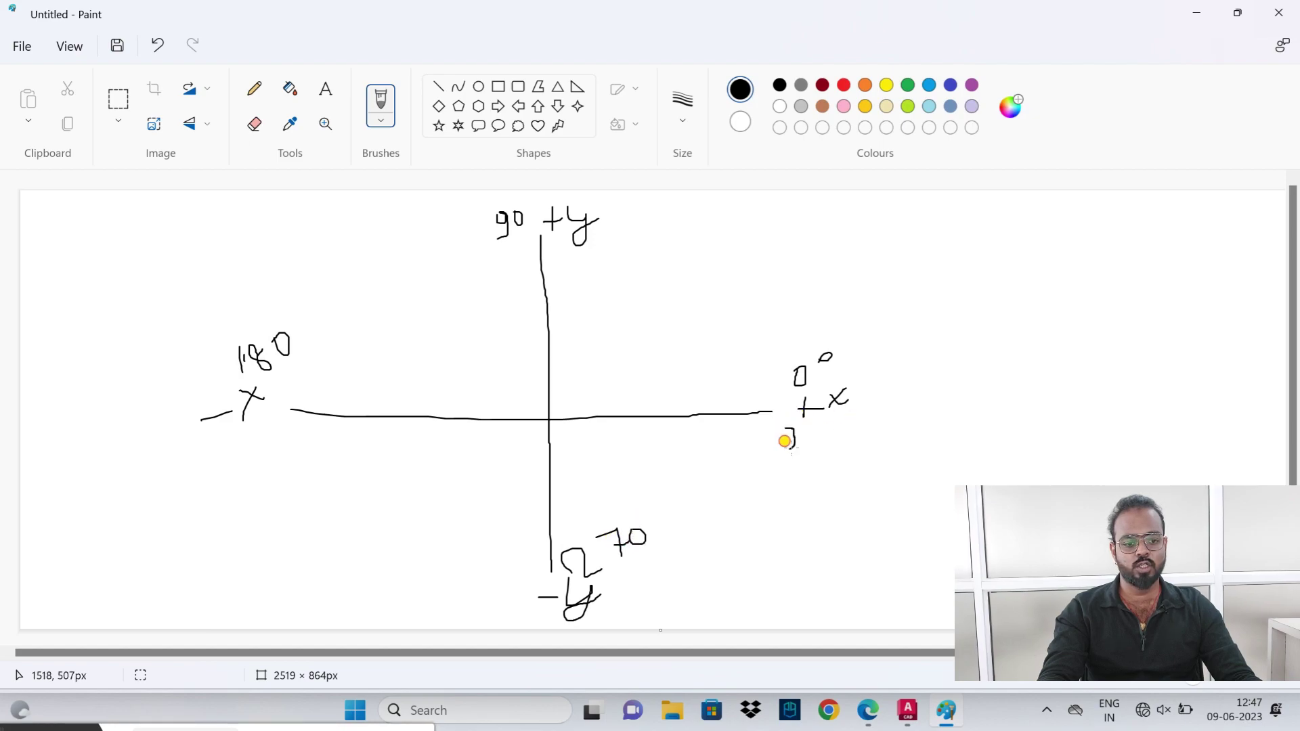
{"action": "mouse_move", "coordinate": [785, 440]}
{"action": "left_mouse_down"}
{"action": "mouse_move", "coordinate": [774, 464]}
{"action": "mouse_move", "coordinate": [837, 444]}
{"action": "left_mouse_up"}
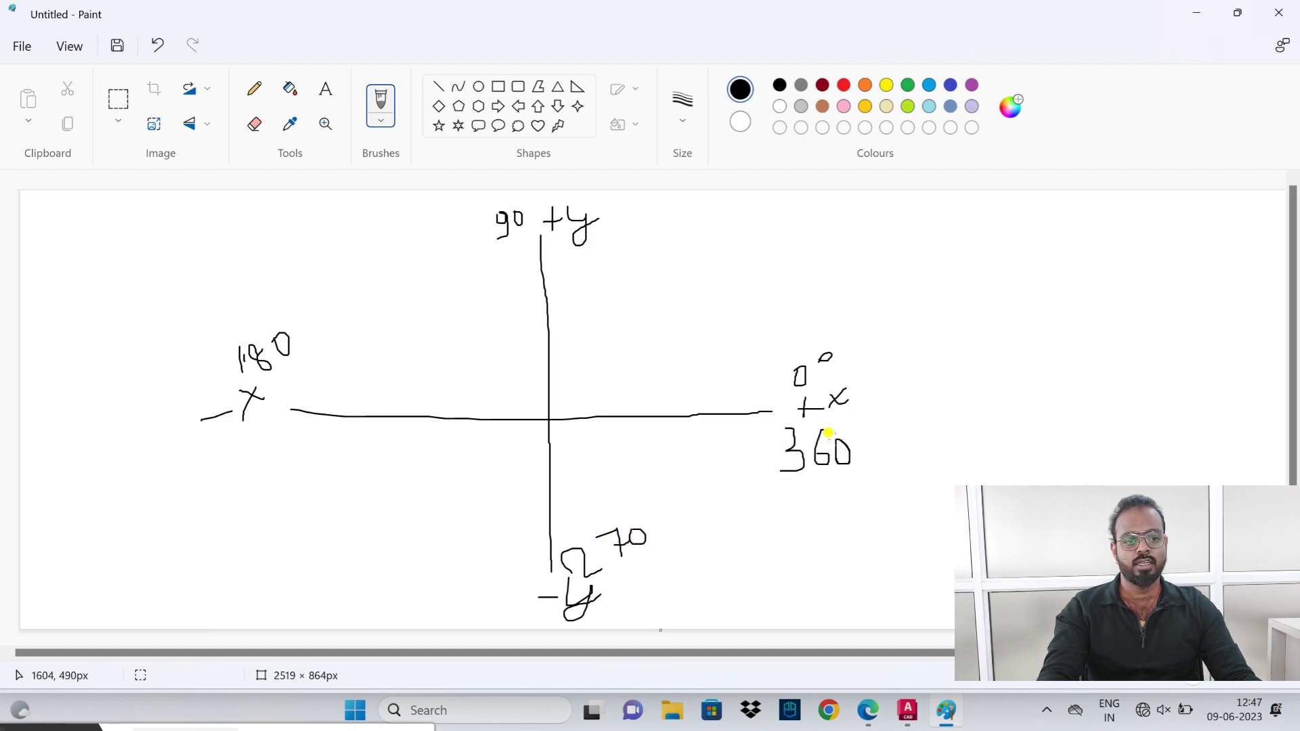
- In red, mark 50° on the +y axis with an arrow, a leftward arc and a loop round the origin
{"action": "left_click", "coordinate": [844, 85]}
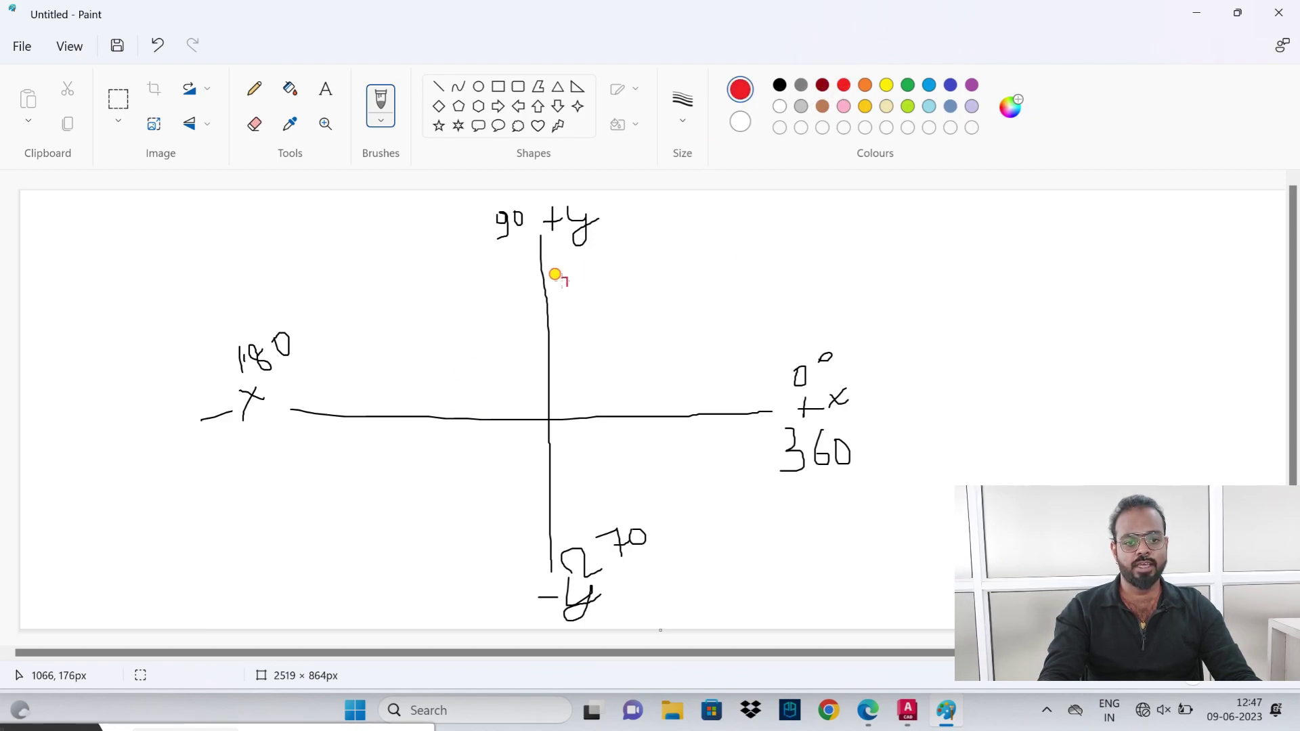
{"action": "left_click_drag", "start_coordinate": [555, 274], "coordinate": [560, 300]}
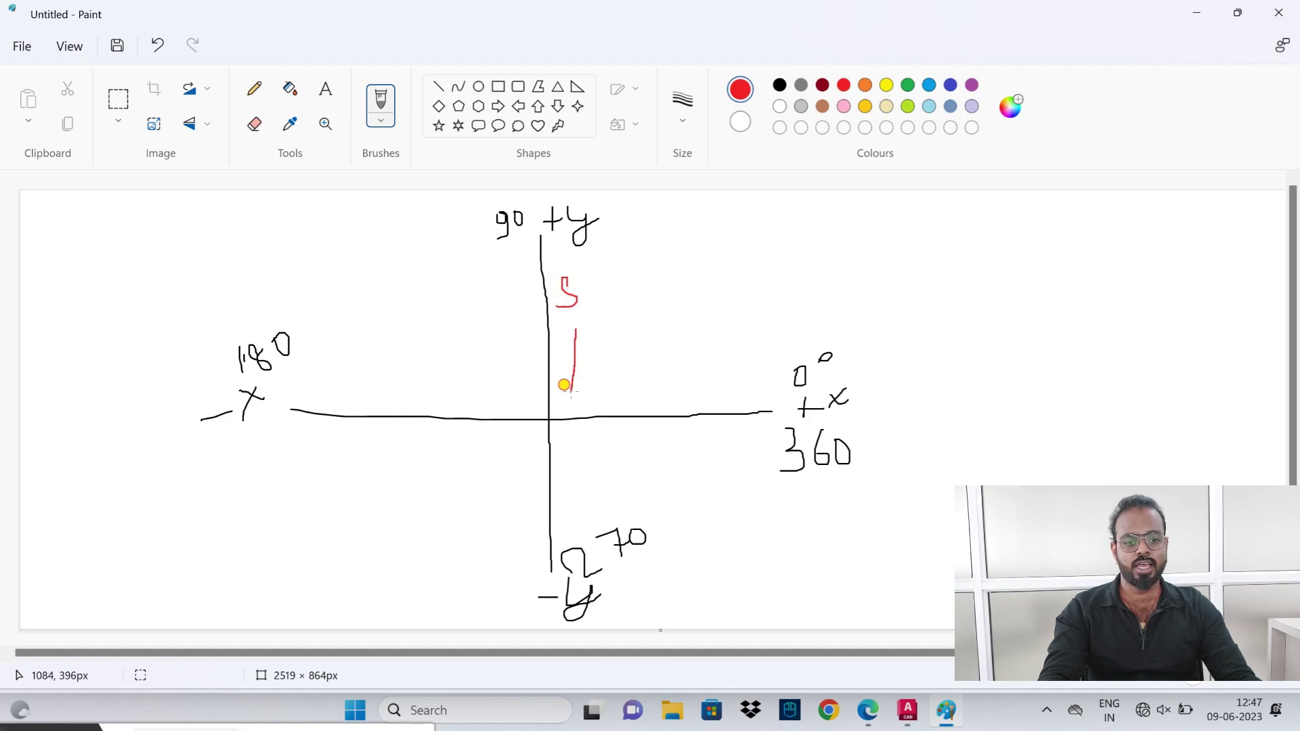
{"action": "left_click_drag", "start_coordinate": [558, 385], "coordinate": [580, 363]}
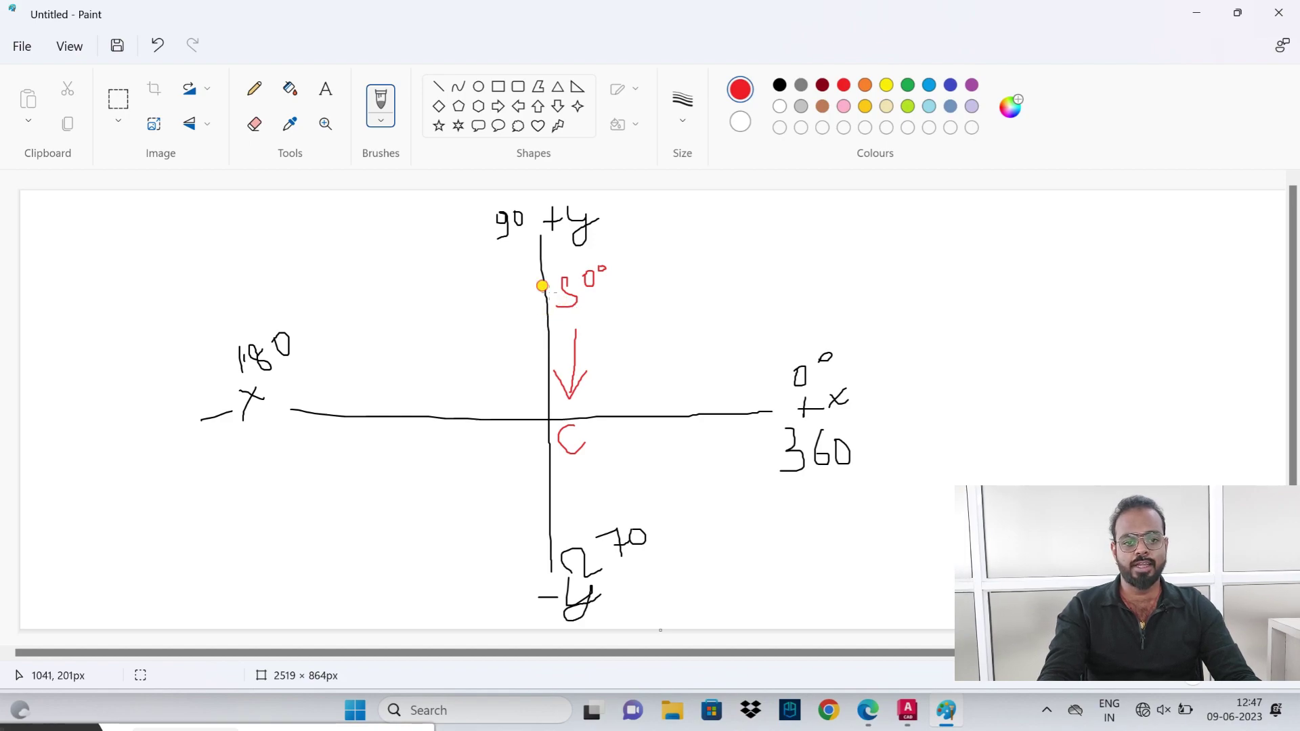
{"action": "mouse_move", "coordinate": [543, 286]}
{"action": "left_mouse_down"}
{"action": "mouse_move", "coordinate": [446, 313]}
{"action": "mouse_move", "coordinate": [423, 352]}
{"action": "left_mouse_up"}
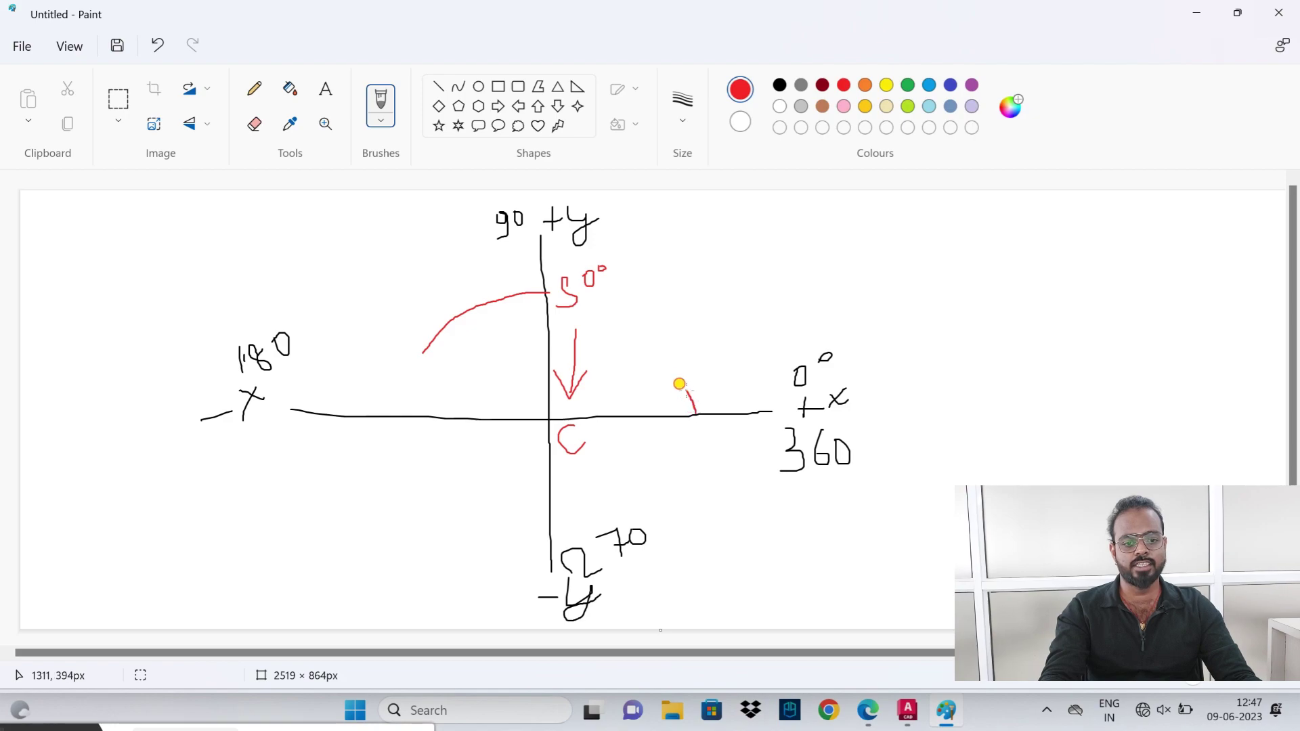
{"action": "mouse_move", "coordinate": [680, 384]}
{"action": "left_mouse_down"}
{"action": "mouse_move", "coordinate": [560, 371]}
{"action": "mouse_move", "coordinate": [522, 433]}
{"action": "mouse_move", "coordinate": [603, 459]}
{"action": "mouse_move", "coordinate": [616, 448]}
{"action": "left_mouse_up"}
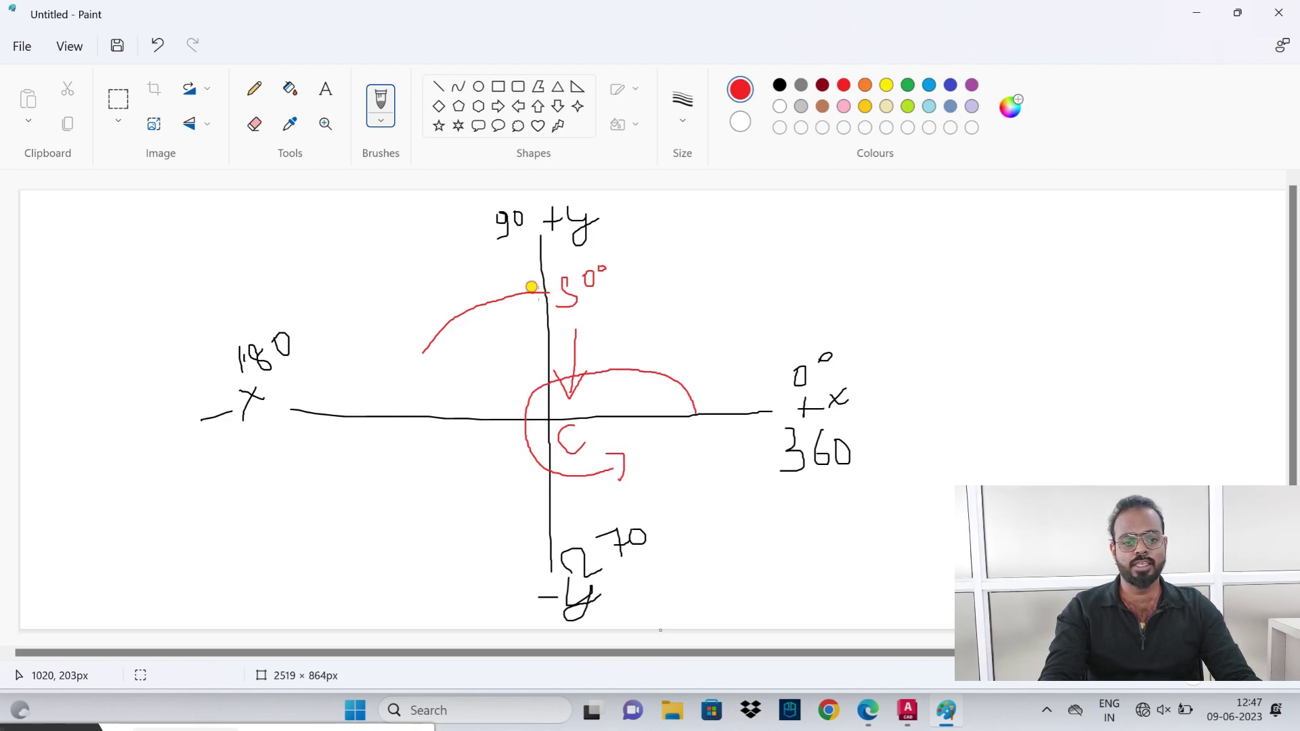
{"action": "mouse_move", "coordinate": [471, 303]}
{"action": "left_mouse_down"}
{"action": "mouse_move", "coordinate": [427, 338]}
{"action": "mouse_move", "coordinate": [409, 335]}
{"action": "mouse_move", "coordinate": [417, 366]}
{"action": "mouse_move", "coordinate": [450, 334]}
{"action": "left_mouse_up"}
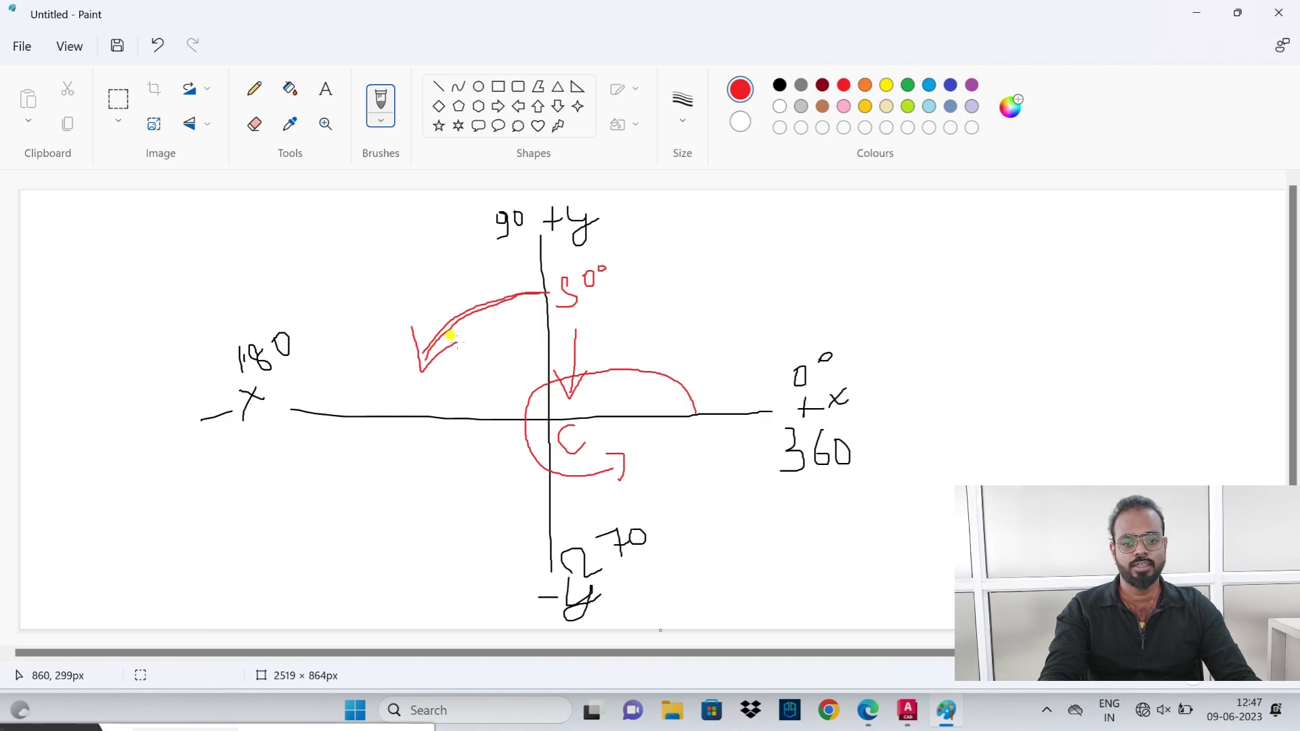
- Add red S labels, a curve below -x and a degree mark, undoing one stray stroke
{"action": "mouse_move", "coordinate": [337, 372]}
{"action": "left_mouse_down"}
{"action": "mouse_move", "coordinate": [338, 391]}
{"action": "mouse_move", "coordinate": [414, 390]}
{"action": "mouse_move", "coordinate": [431, 404]}
{"action": "mouse_move", "coordinate": [499, 395]}
{"action": "left_mouse_up"}
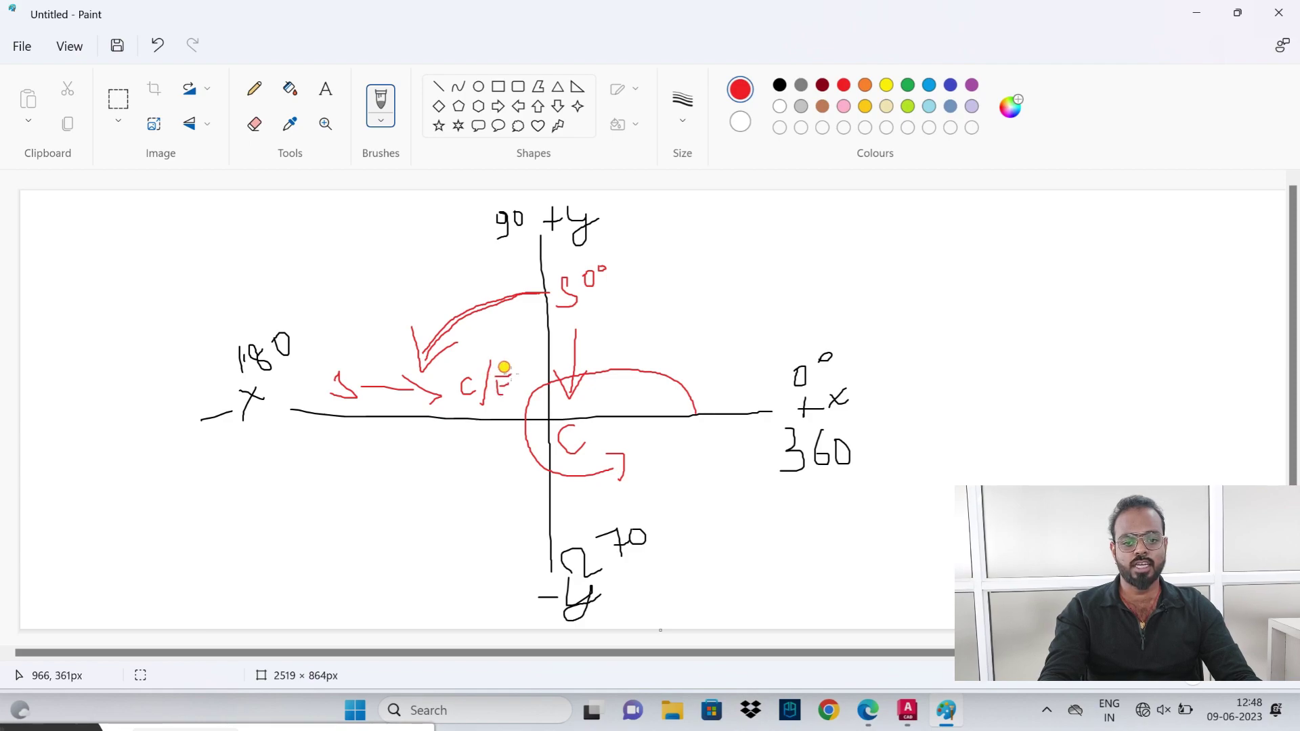
{"action": "left_click_drag", "start_coordinate": [347, 351], "coordinate": [359, 342]}
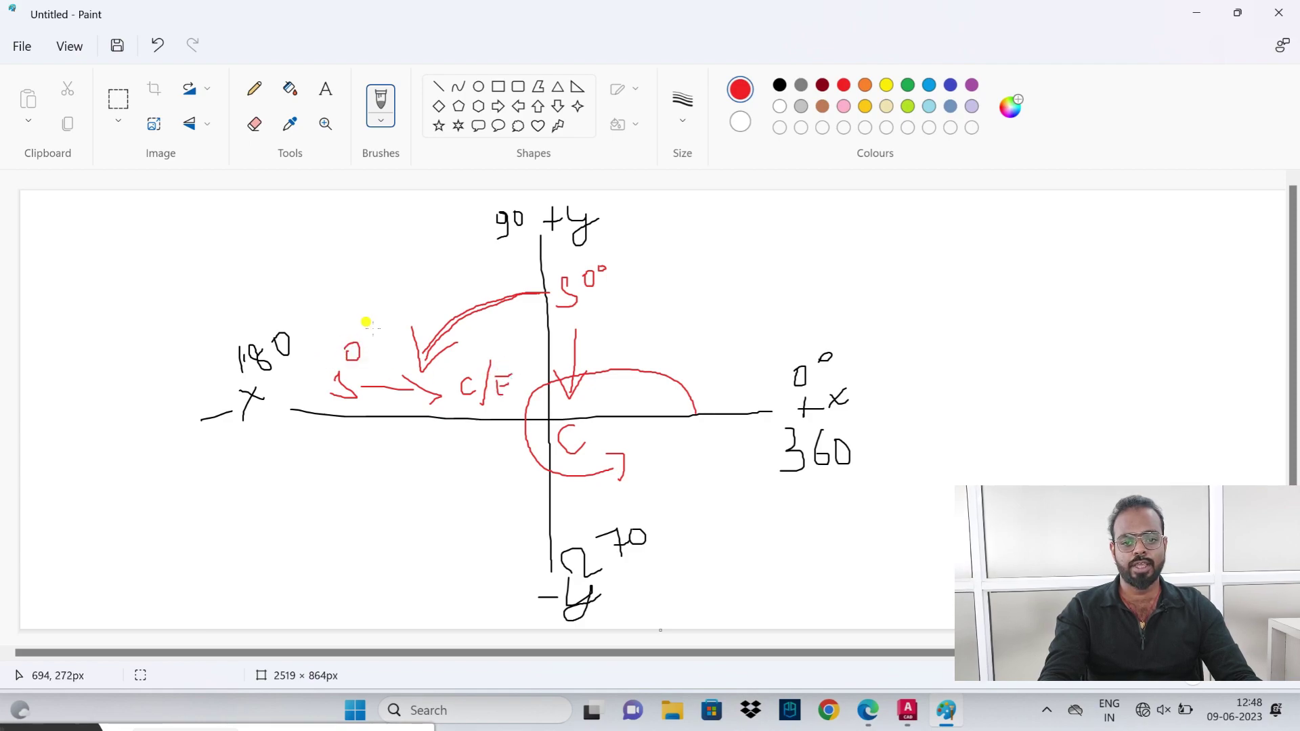
{"action": "mouse_move", "coordinate": [327, 412]}
{"action": "left_mouse_down"}
{"action": "mouse_move", "coordinate": [334, 456]}
{"action": "mouse_move", "coordinate": [390, 487]}
{"action": "left_mouse_up"}
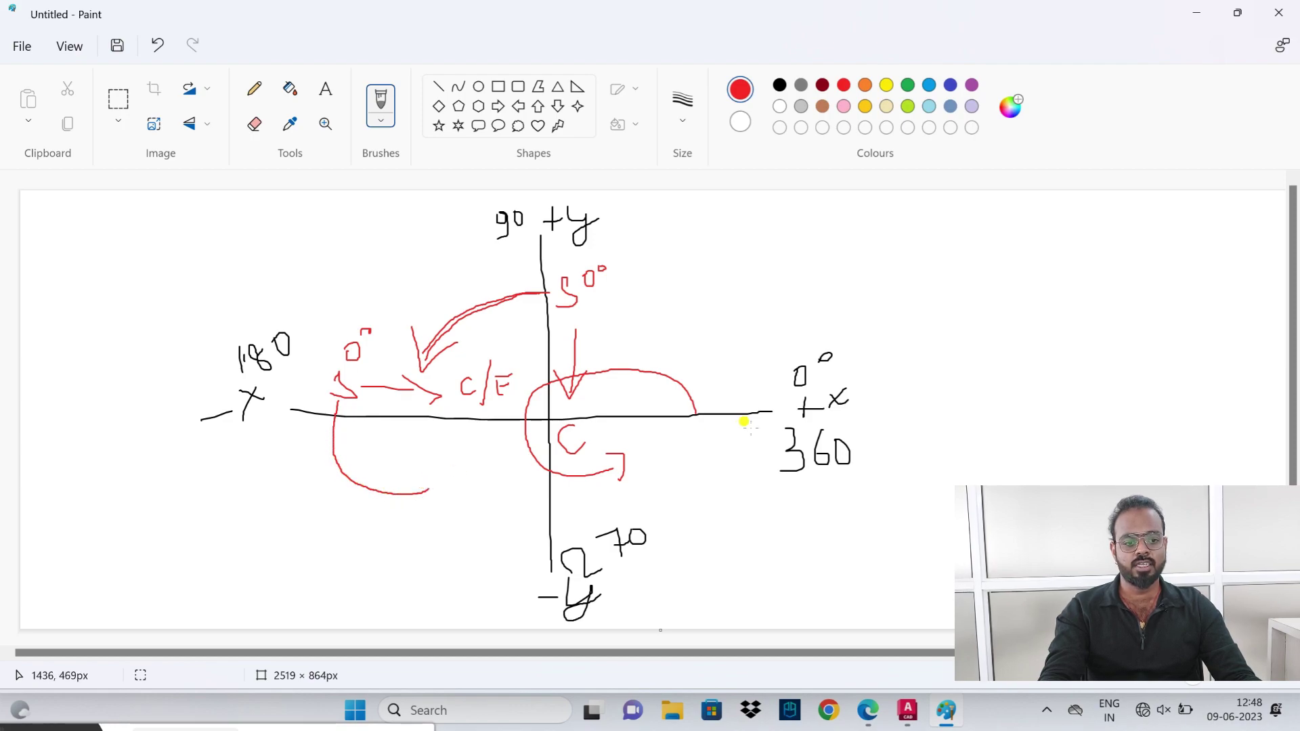
{"action": "mouse_move", "coordinate": [749, 375]}
{"action": "left_mouse_down"}
{"action": "mouse_move", "coordinate": [739, 395]}
{"action": "mouse_move", "coordinate": [680, 380]}
{"action": "mouse_move", "coordinate": [676, 412]}
{"action": "mouse_move", "coordinate": [643, 401]}
{"action": "left_mouse_up"}
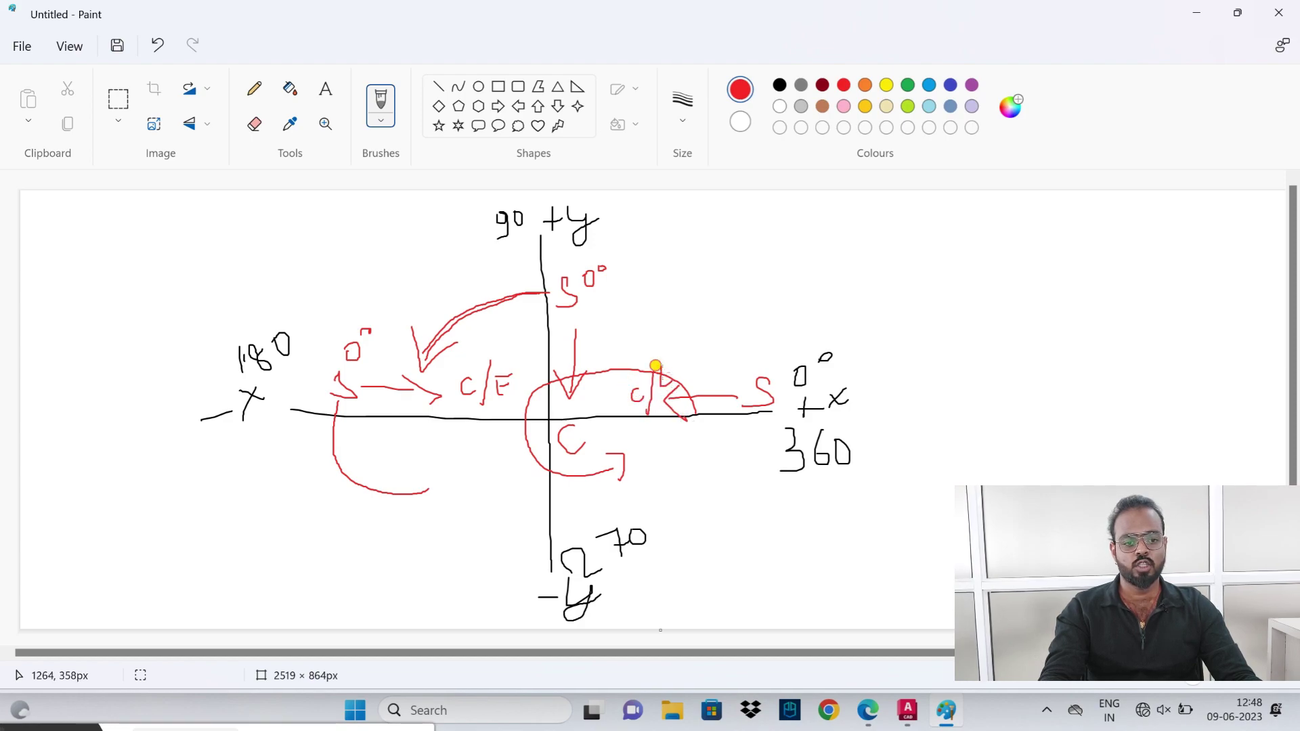
{"action": "key", "text": "ctrl+z"}
{"action": "mouse_move", "coordinate": [772, 367]}
{"action": "left_mouse_down"}
{"action": "mouse_move", "coordinate": [779, 353]}
{"action": "mouse_move", "coordinate": [719, 303]}
{"action": "mouse_move", "coordinate": [647, 287]}
{"action": "left_mouse_up"}
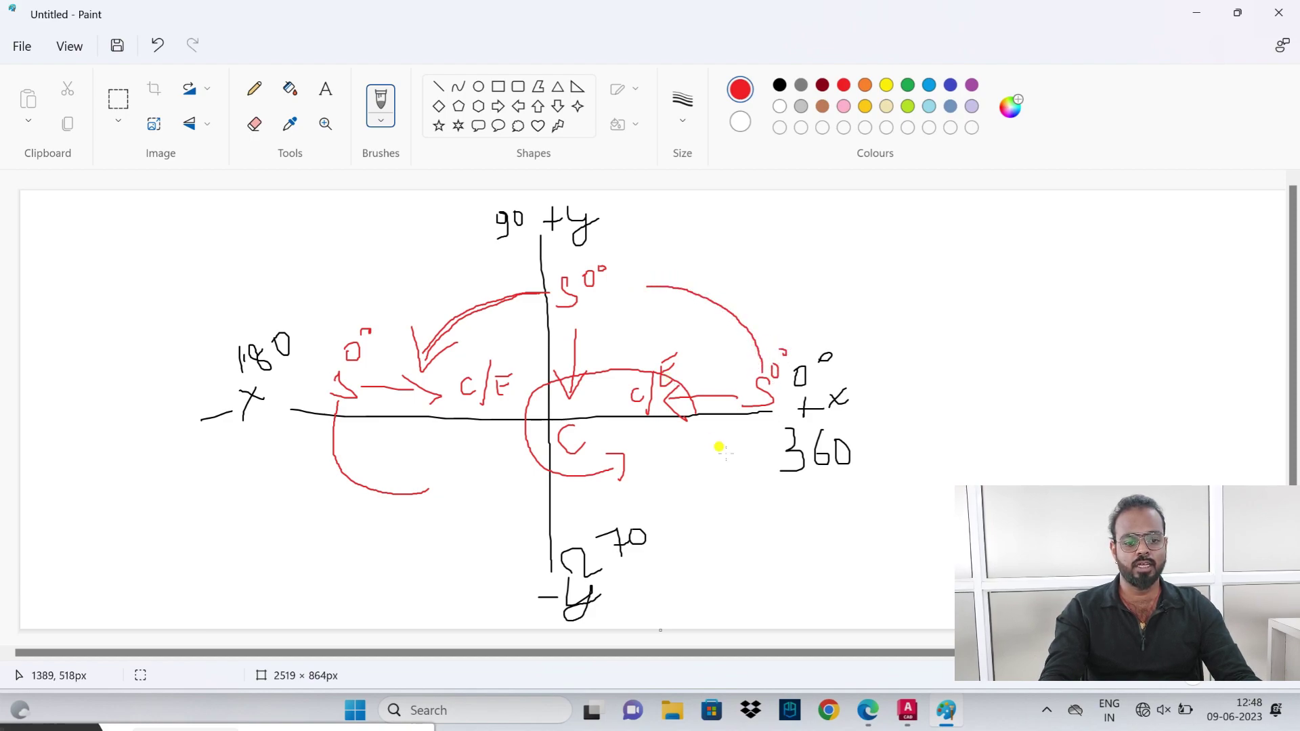
- Back in AutoCAD, clear the ellipse selection and pan to free space on the right
{"action": "left_click", "coordinate": [907, 711]}
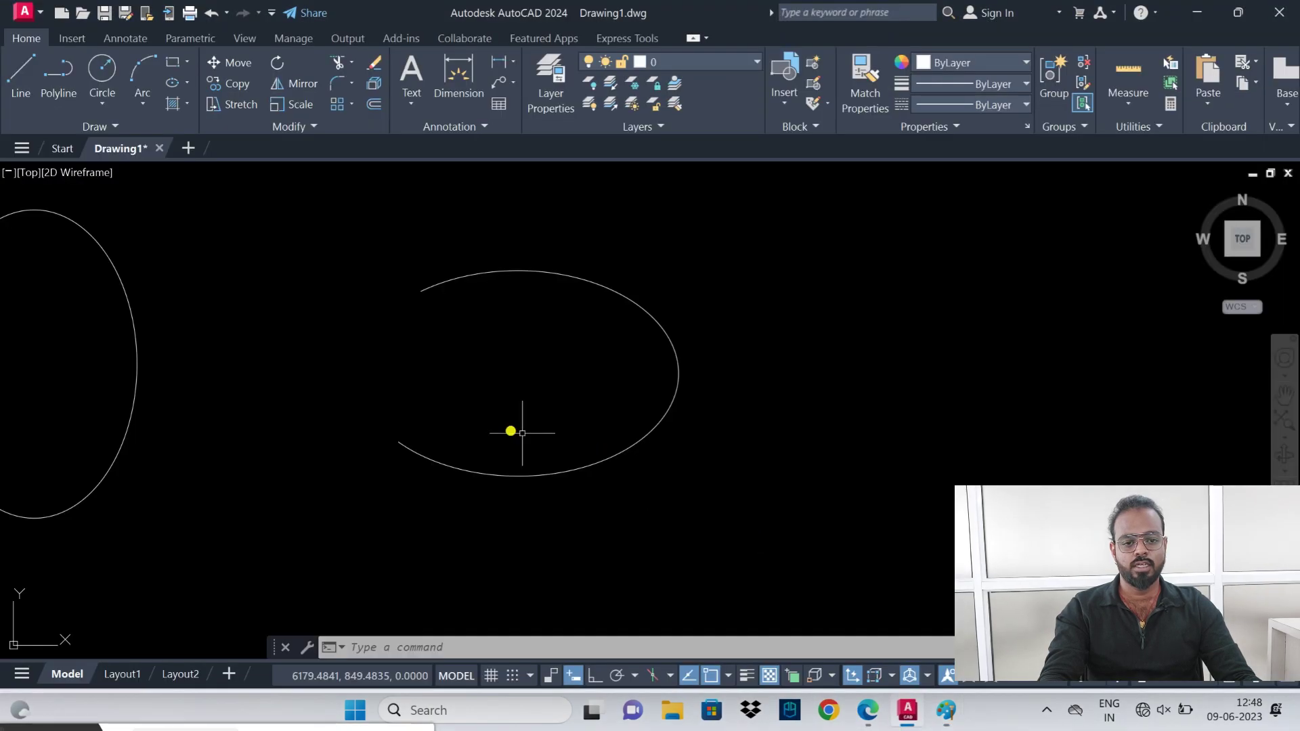
{"action": "left_click", "coordinate": [668, 334]}
{"action": "left_click", "coordinate": [618, 343]}
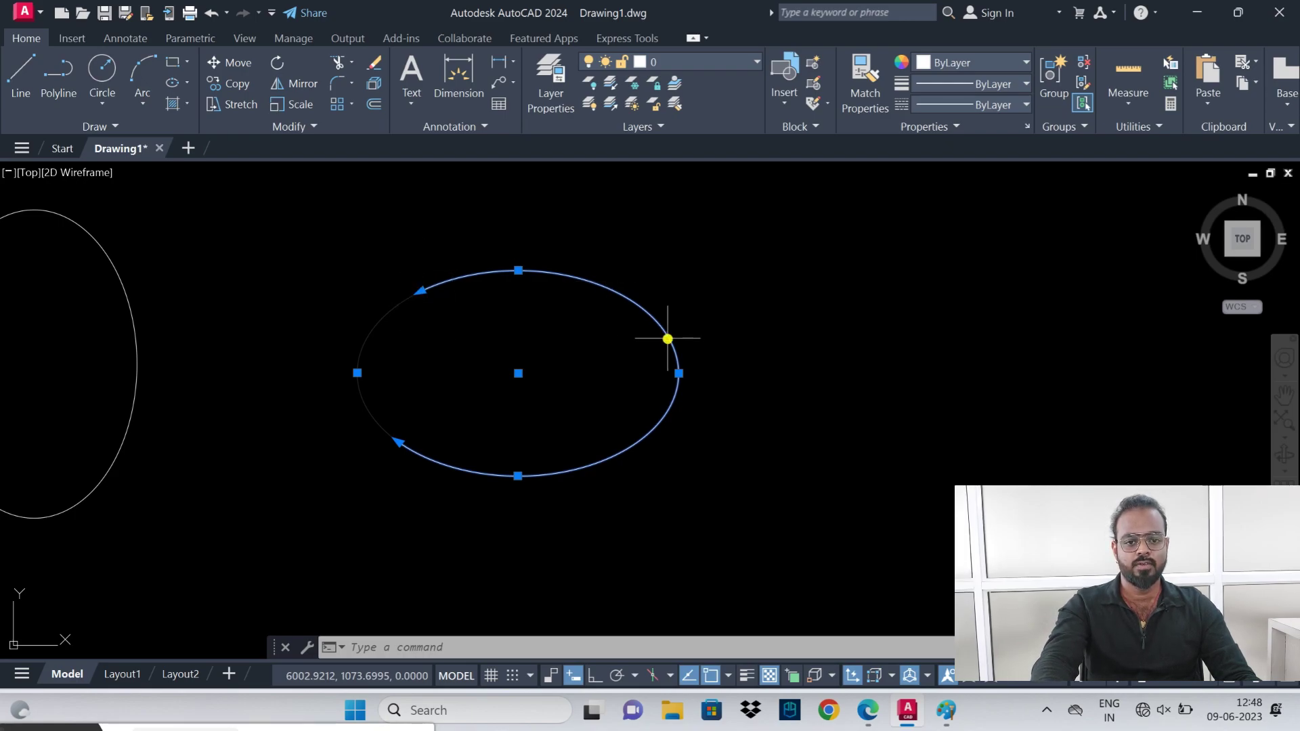
{"action": "left_click", "coordinate": [688, 329]}
{"action": "key", "text": "Escape"}
{"action": "middle_click_drag", "start_coordinate": [777, 313], "coordinate": [229, 292]}
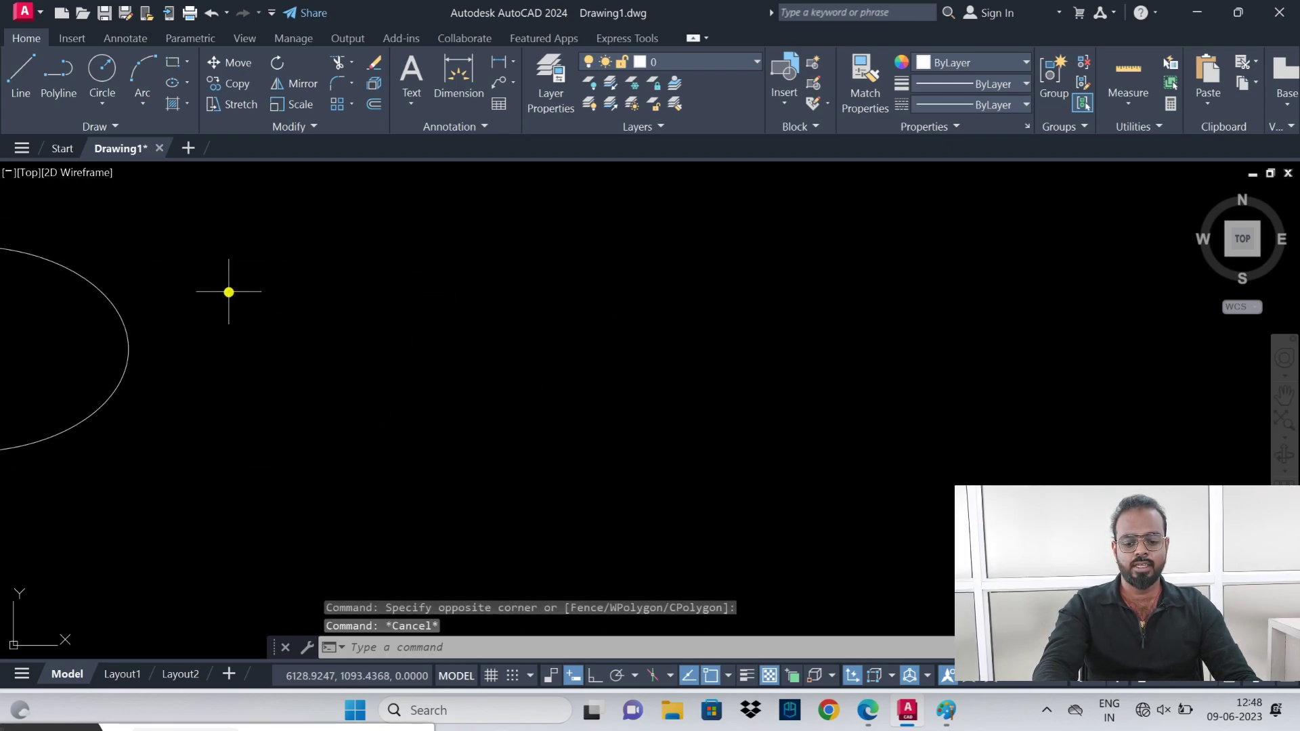
- Start an elliptical arc with a 150 axis and a 50 distance to the other axis
{"action": "type", "text": "el"}
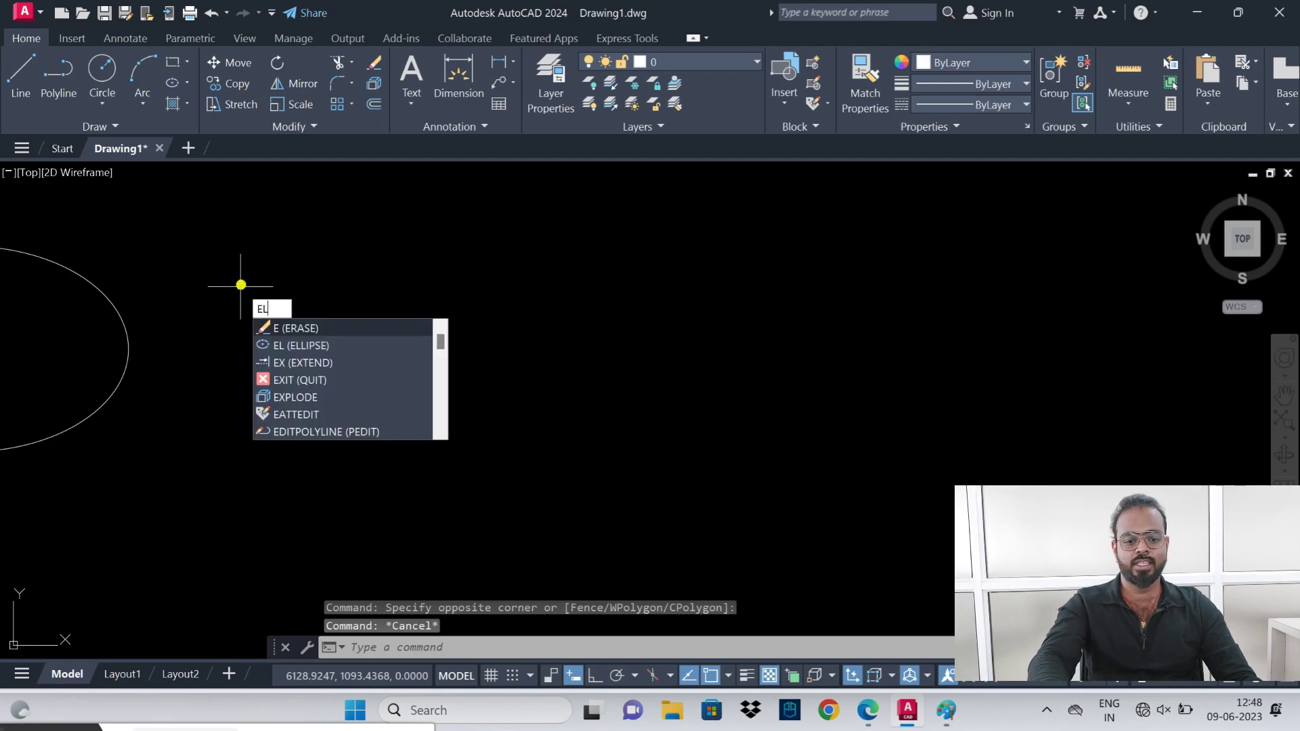
{"action": "key", "text": "Return"}
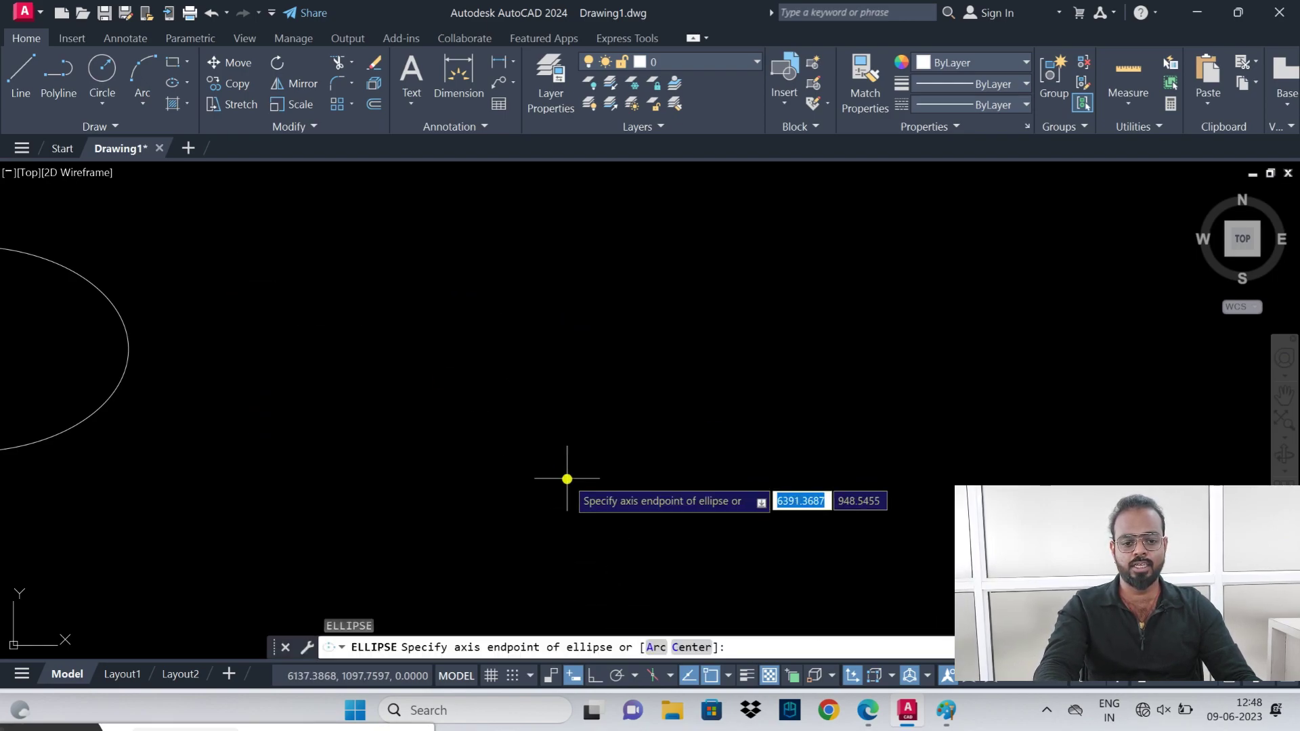
{"action": "type", "text": "A"}
{"action": "key", "text": "Return"}
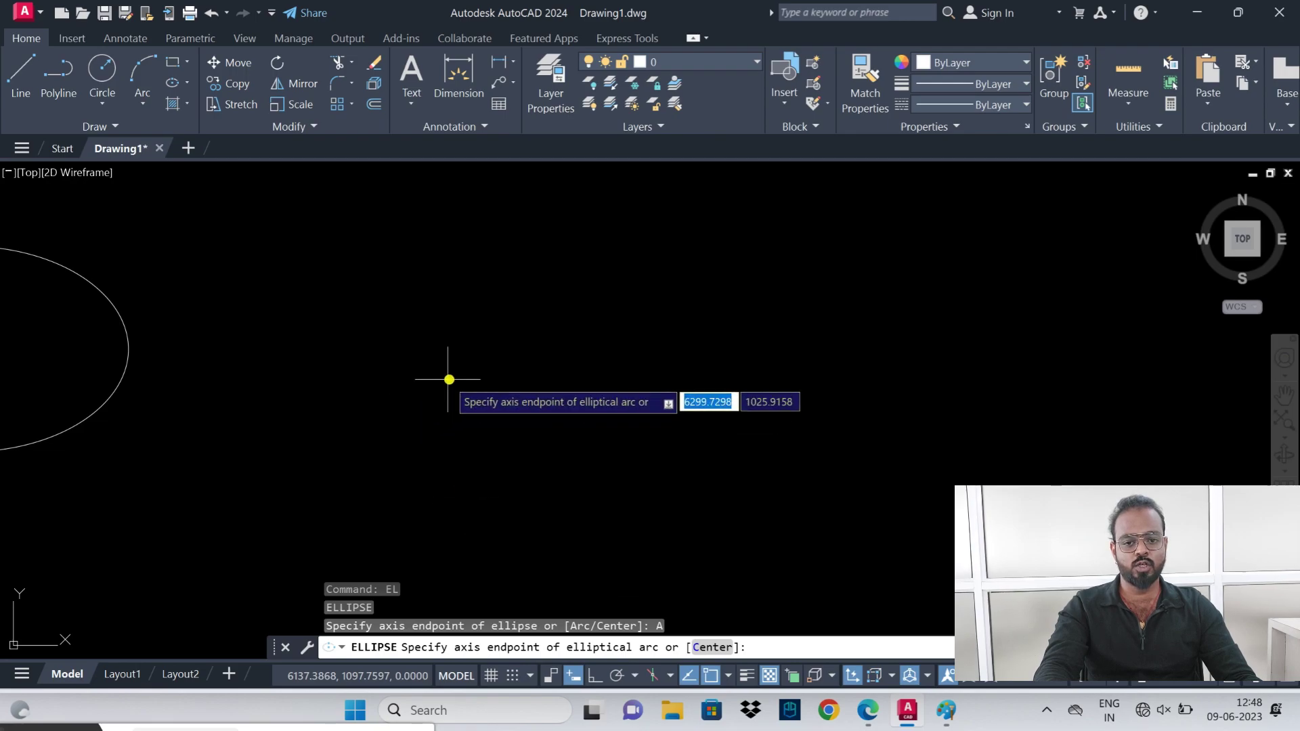
{"action": "middle_click_drag", "start_coordinate": [451, 378], "coordinate": [354, 380]}
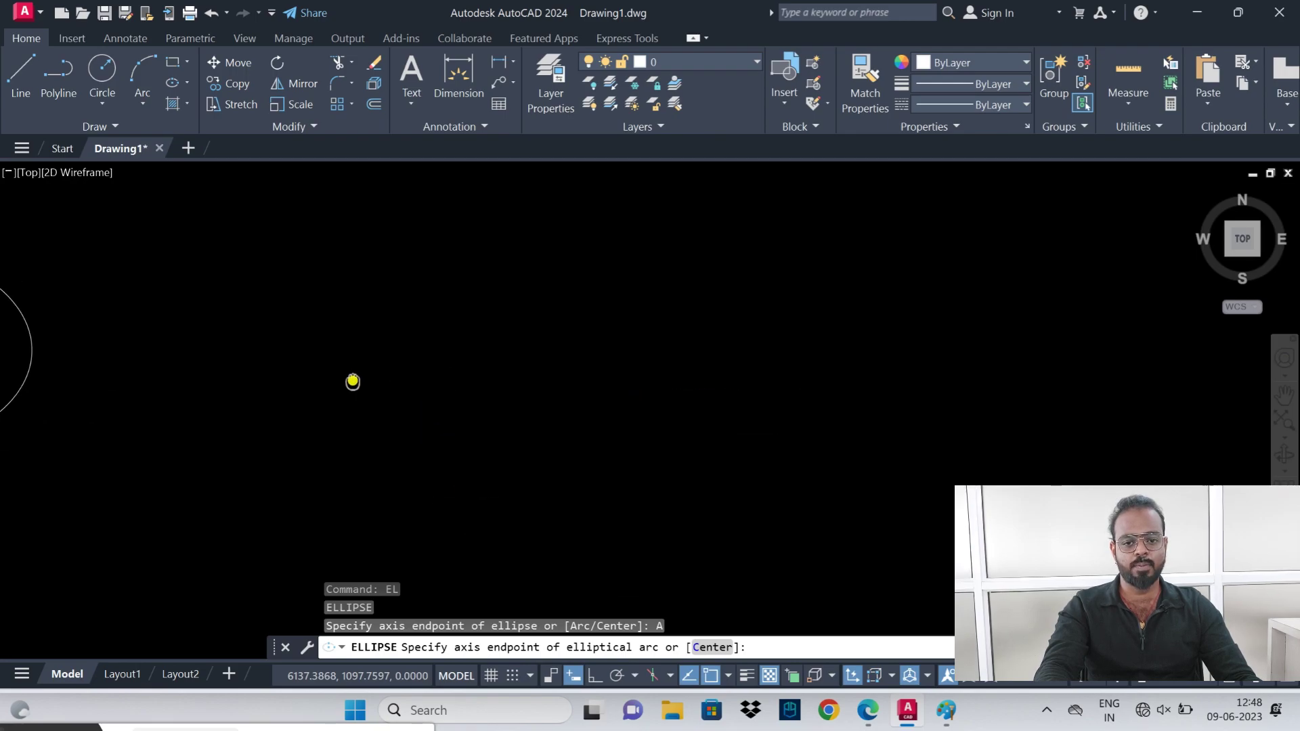
{"action": "left_click", "coordinate": [418, 237]}
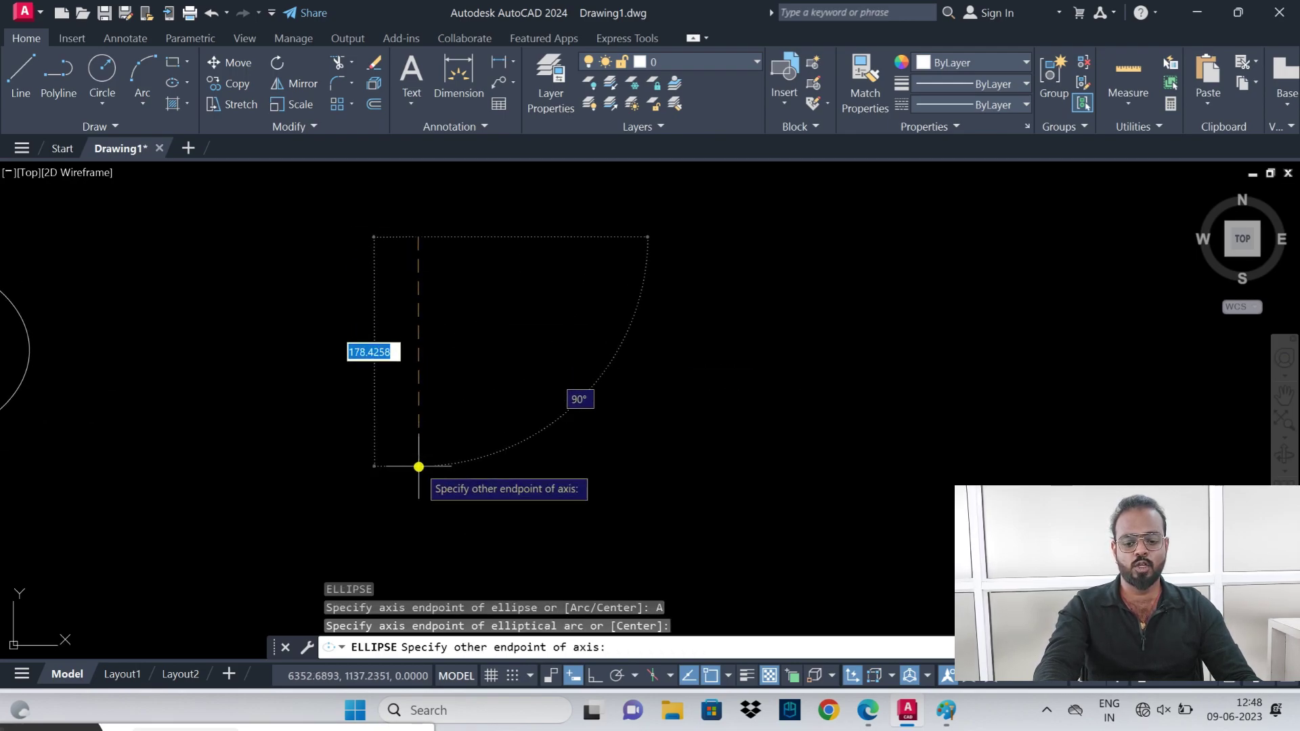
{"action": "type", "text": "150"}
{"action": "key", "text": "Return"}
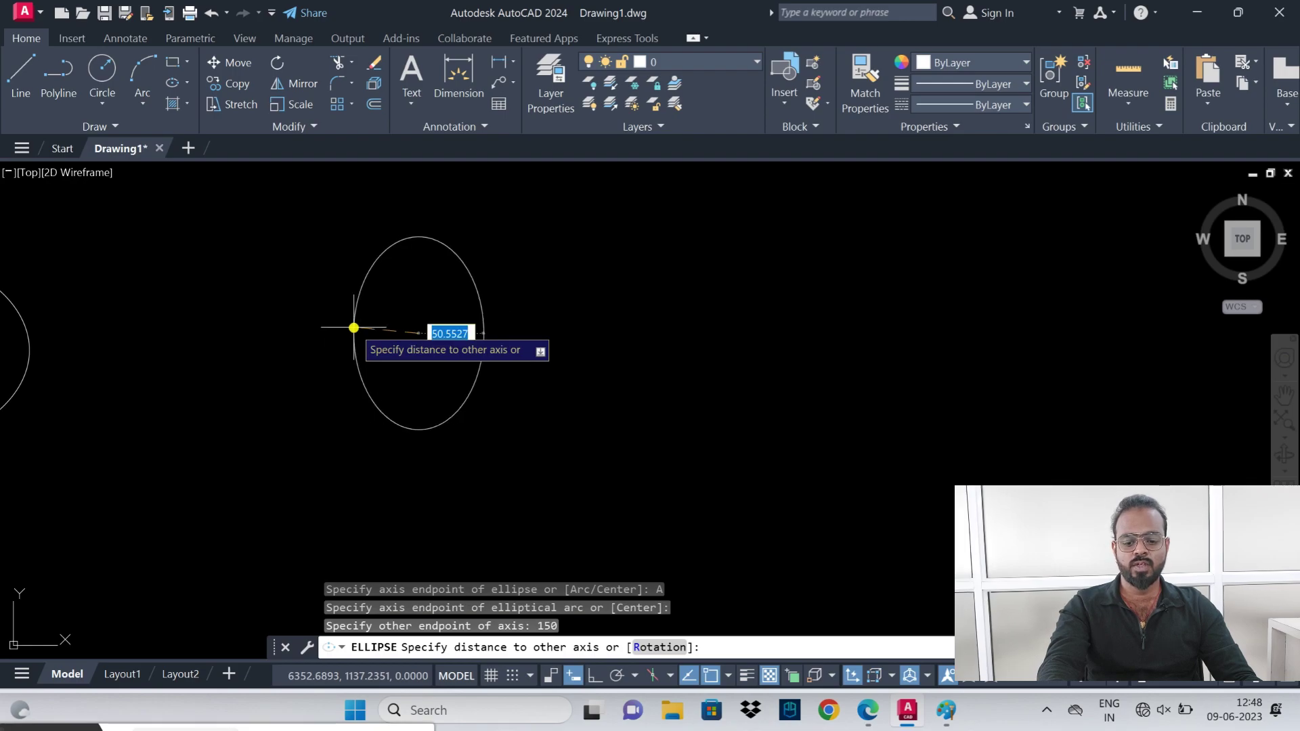
{"action": "type", "text": "50"}
{"action": "key", "text": "Return"}
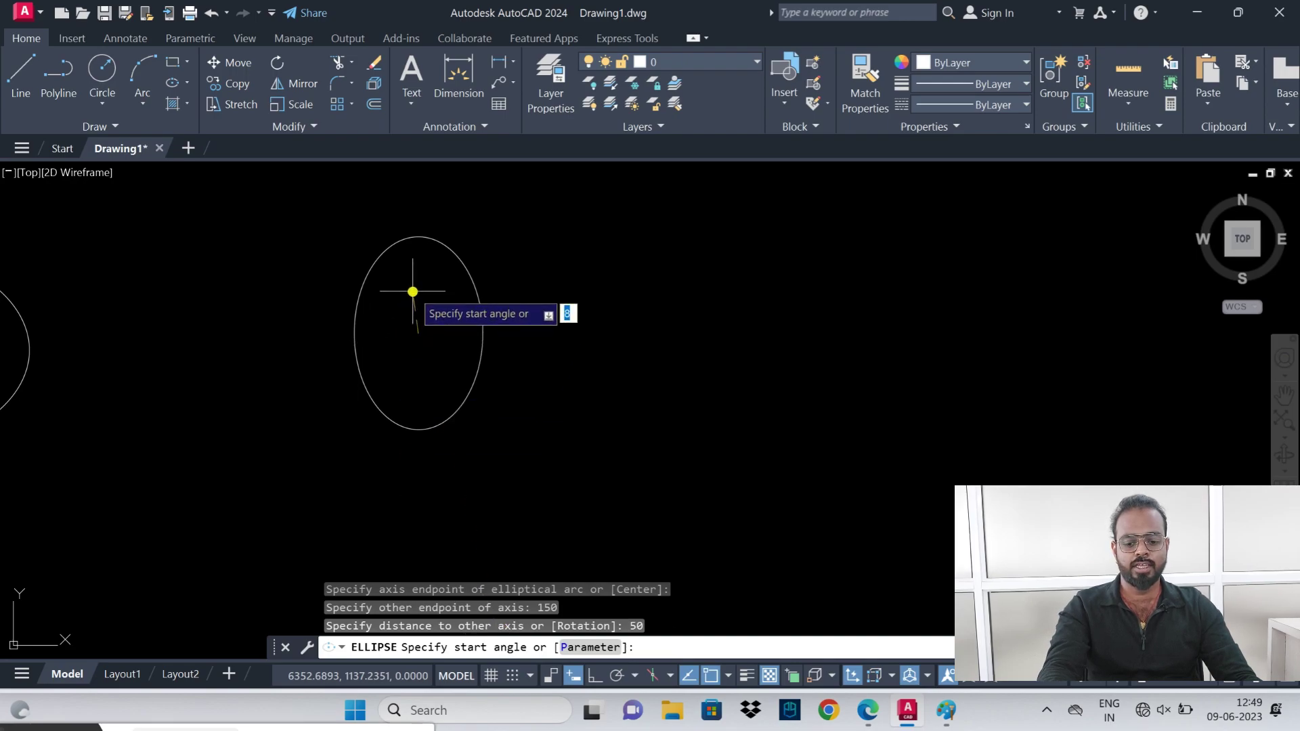
- Finish the arc from 45° to 360°, then deselect it and pan it left
{"action": "type", "text": "45"}
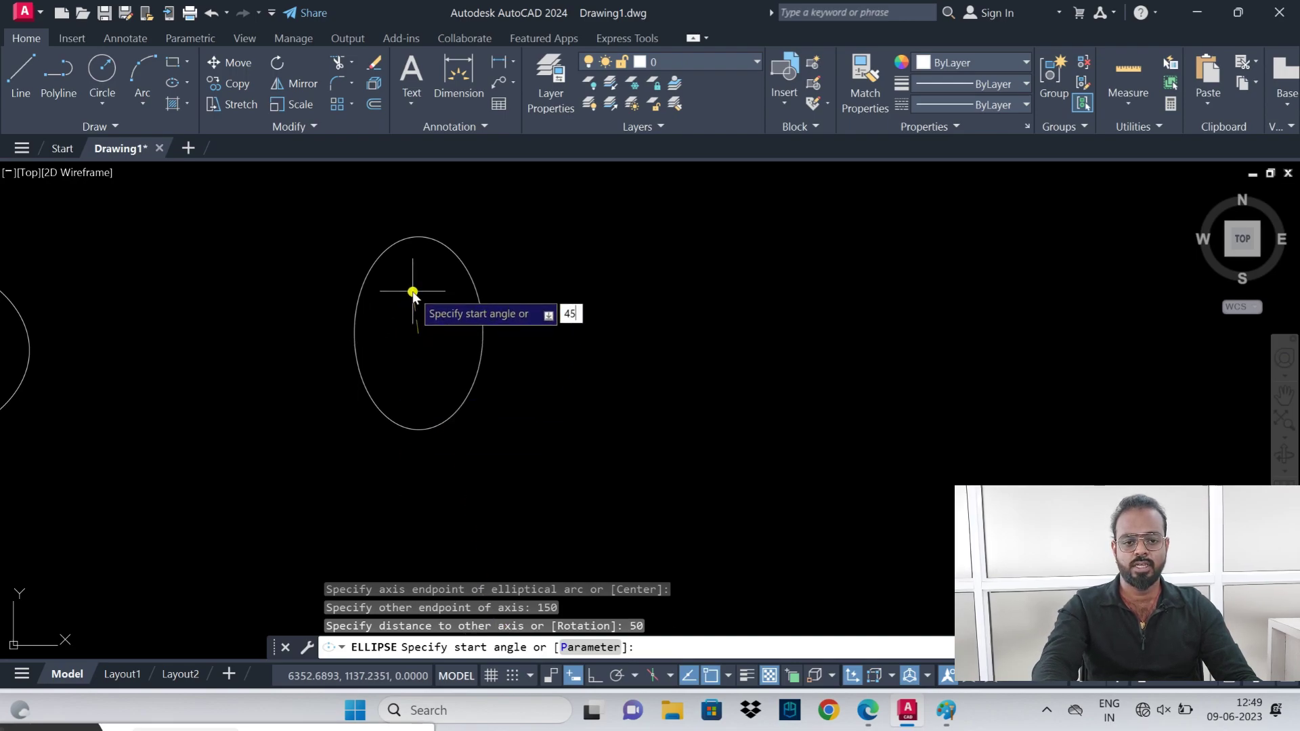
{"action": "key", "text": "Return"}
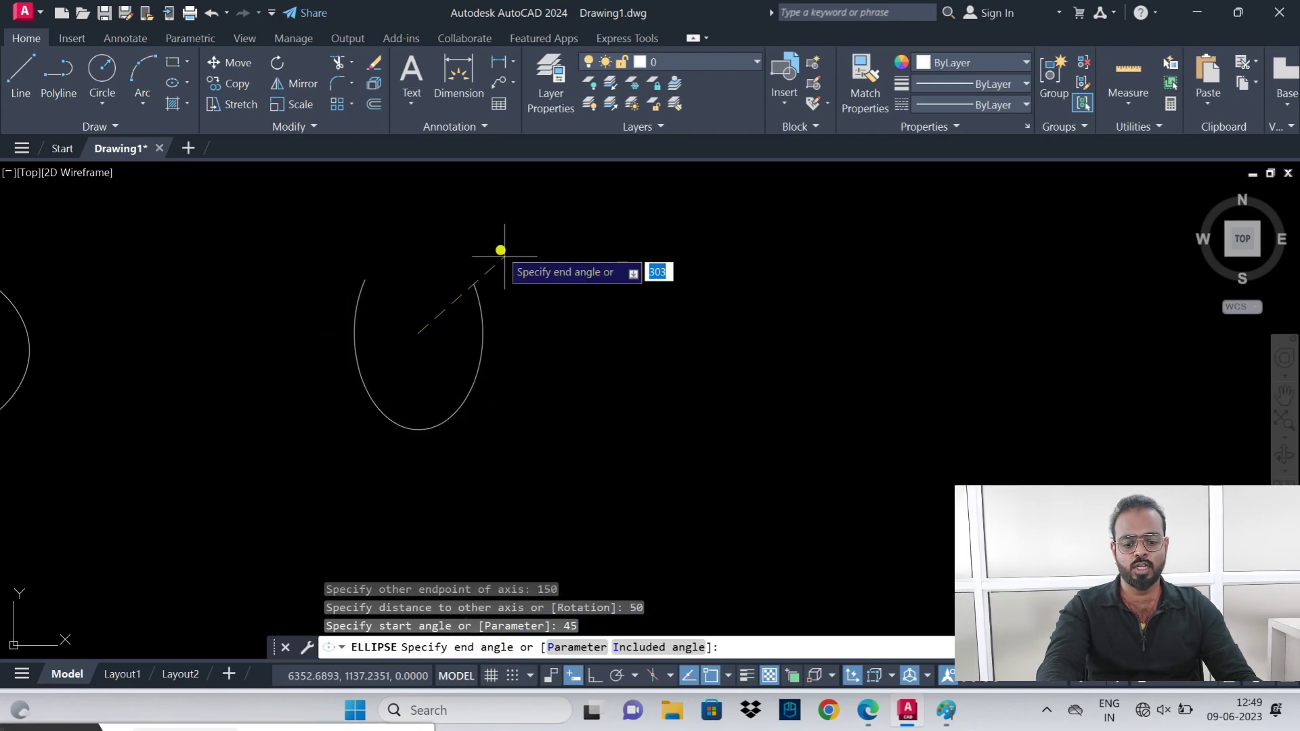
{"action": "type", "text": "36"}
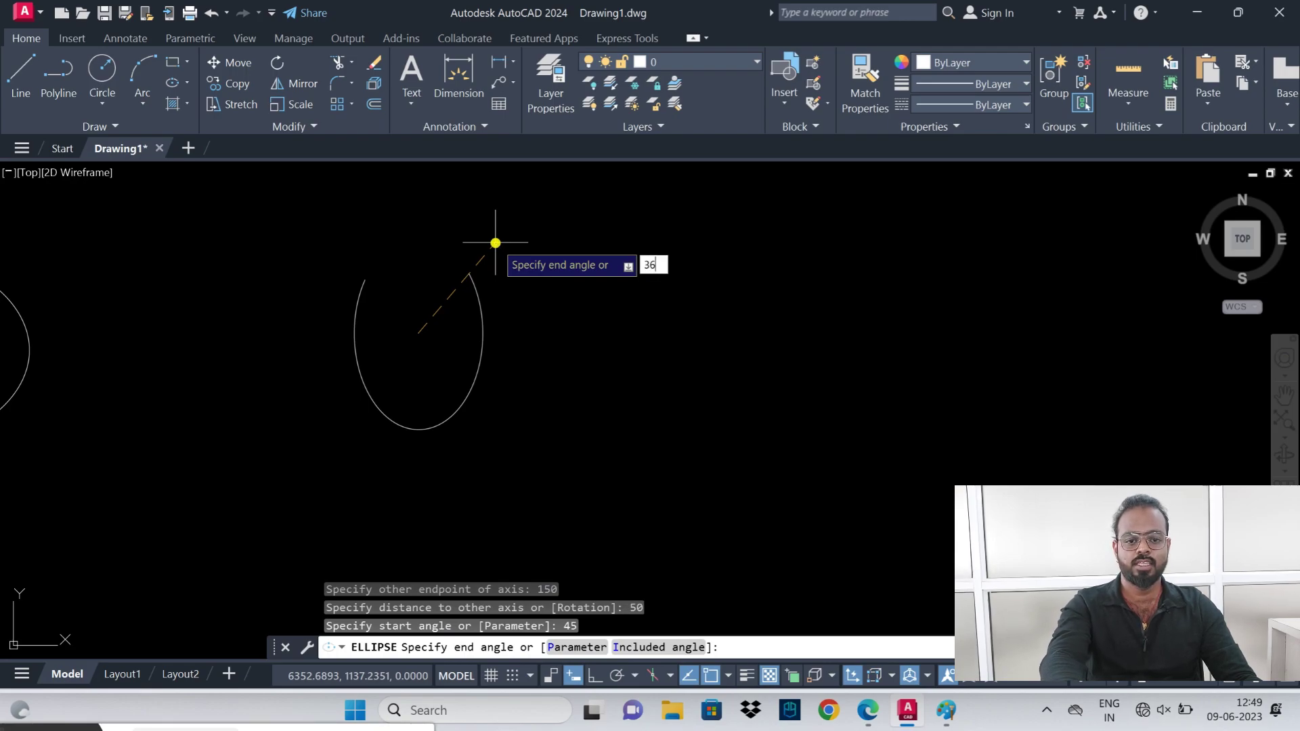
{"action": "key", "text": "Return"}
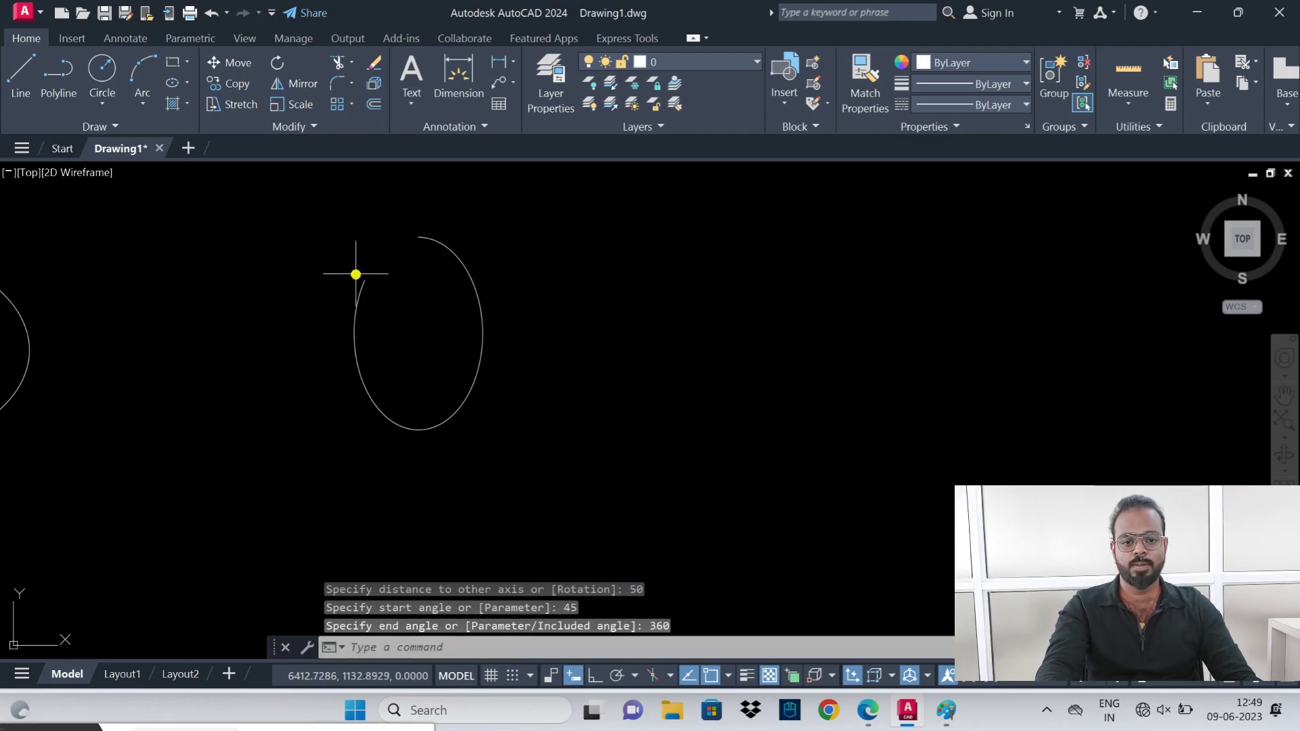
{"action": "left_click", "coordinate": [477, 251]}
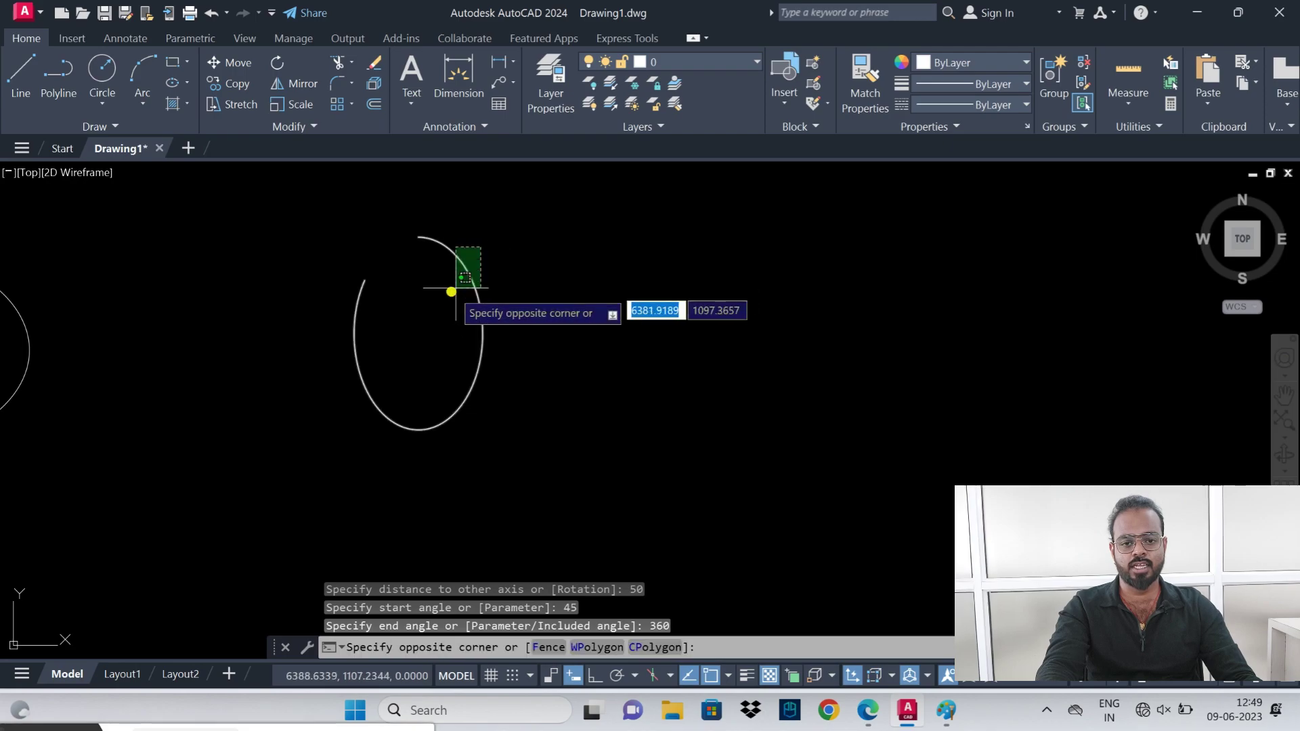
{"action": "left_click", "coordinate": [427, 241]}
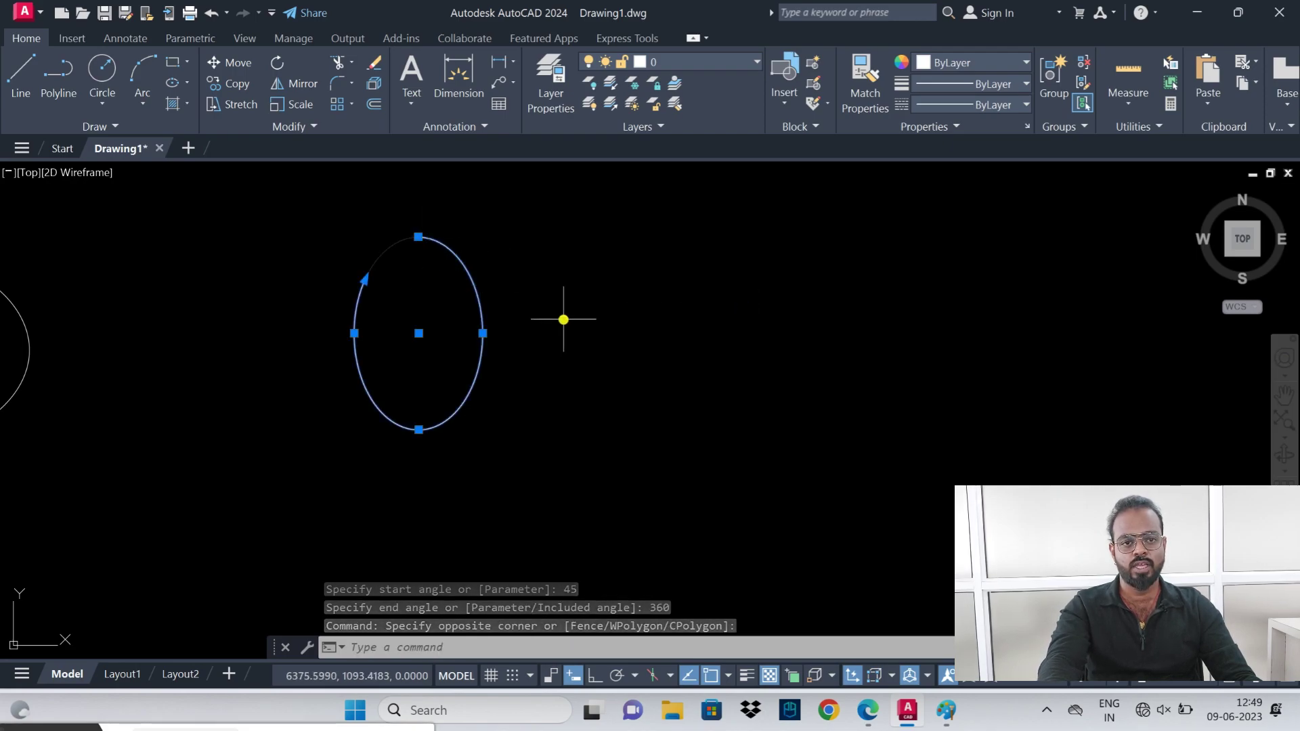
{"action": "key", "text": "Escape"}
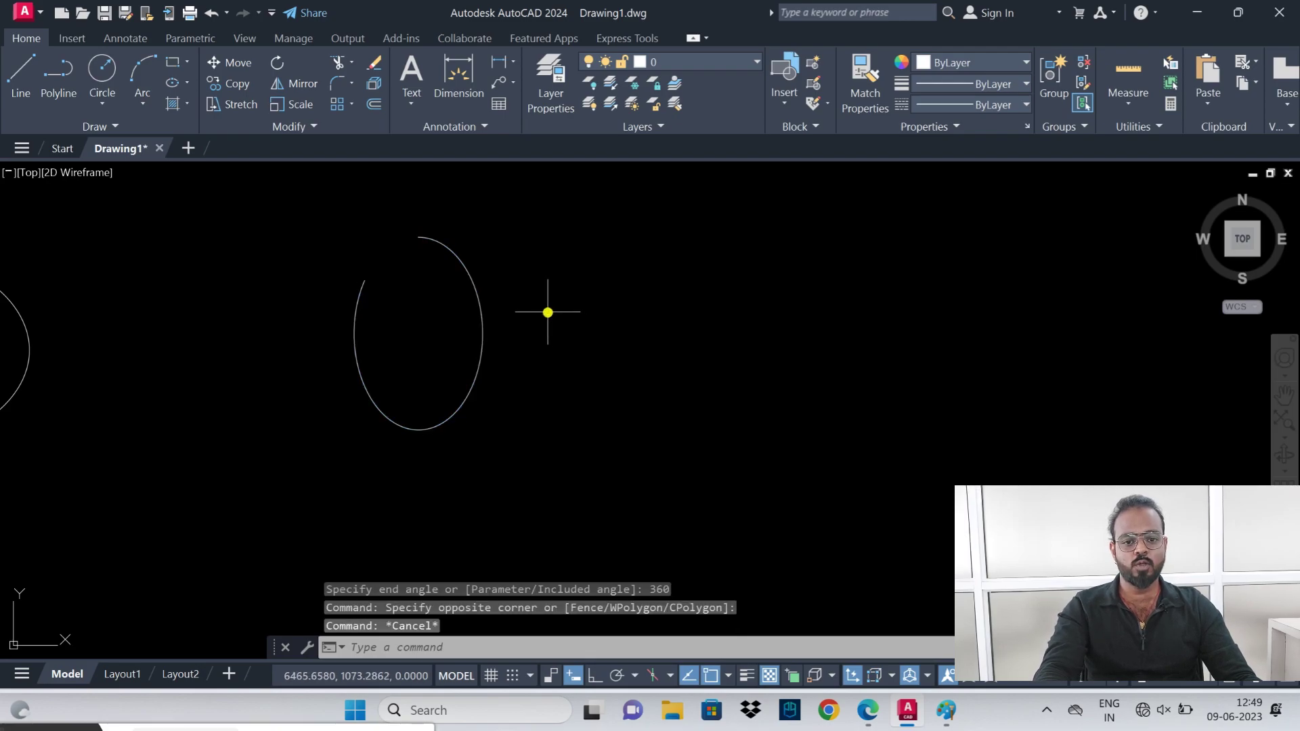
{"action": "middle_click_drag", "start_coordinate": [586, 316], "coordinate": [270, 331]}
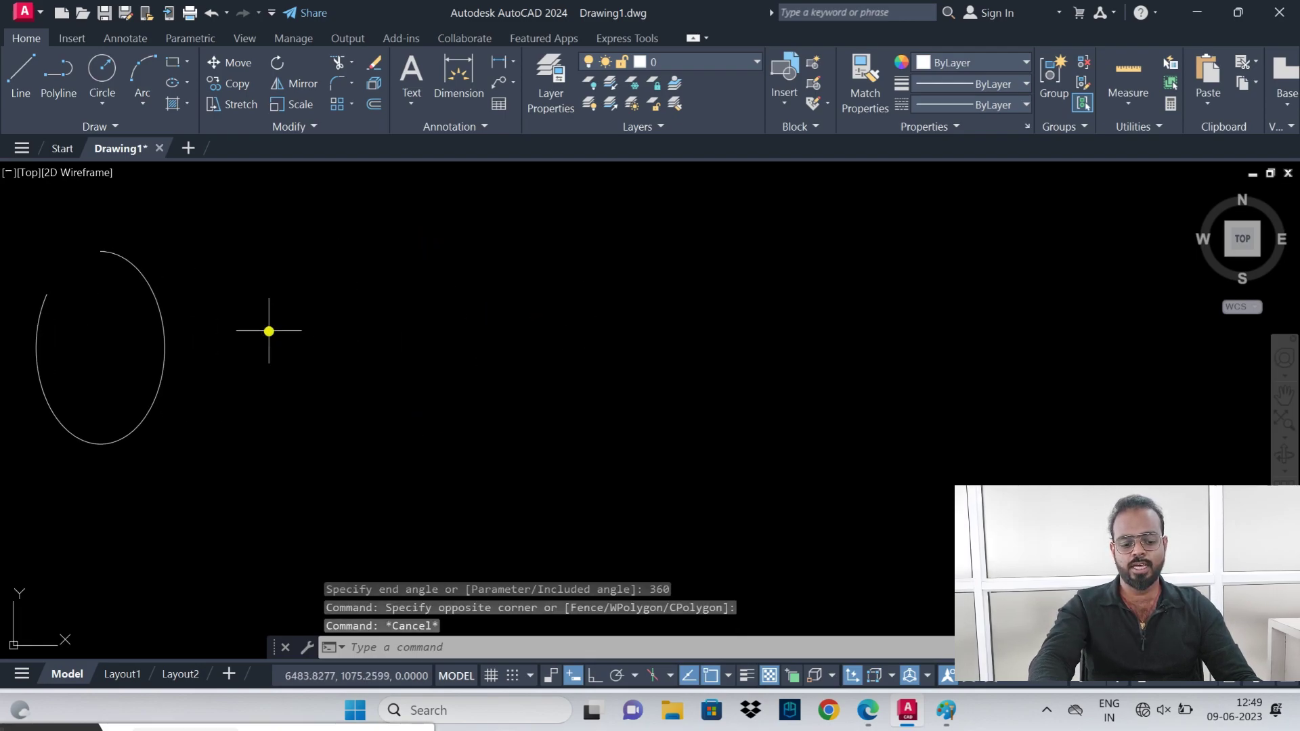
- Start a centre-placed elliptical arc with a 200 axis endpoint distance
{"action": "type", "text": "EL"}
{"action": "key", "text": "Return"}
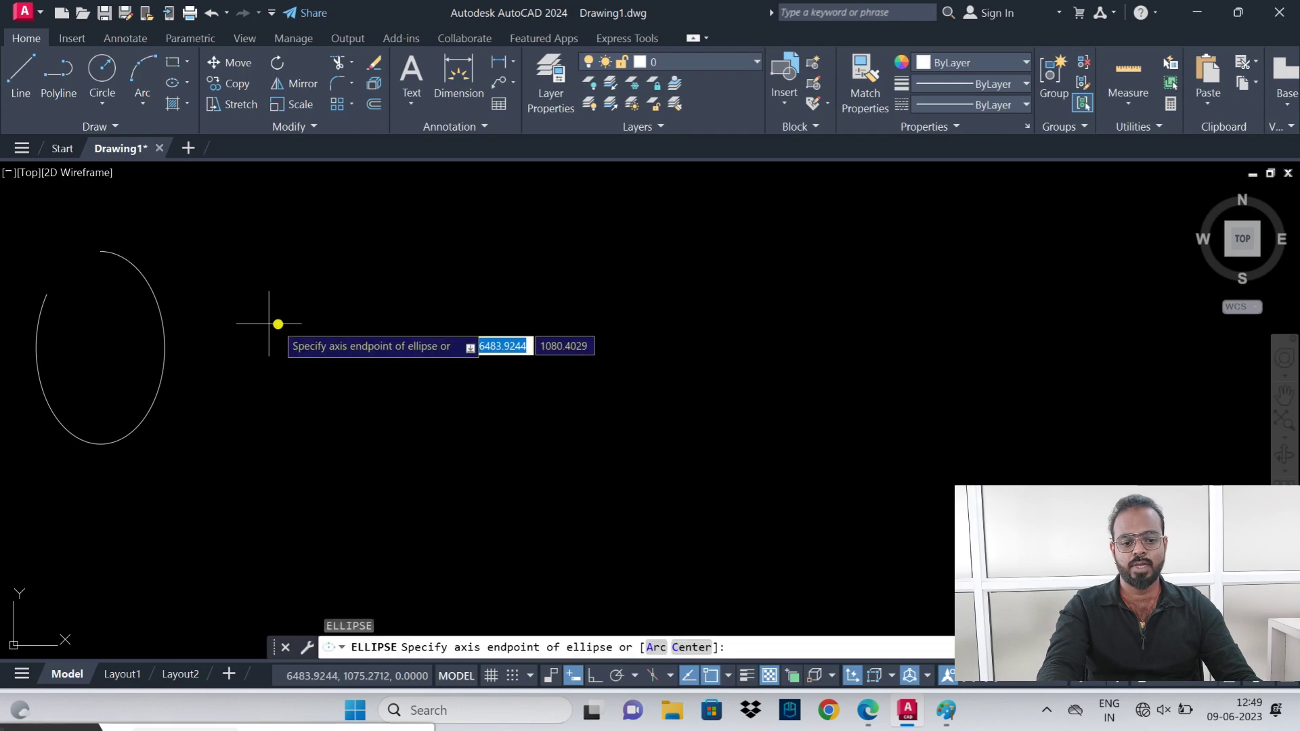
{"action": "type", "text": "A"}
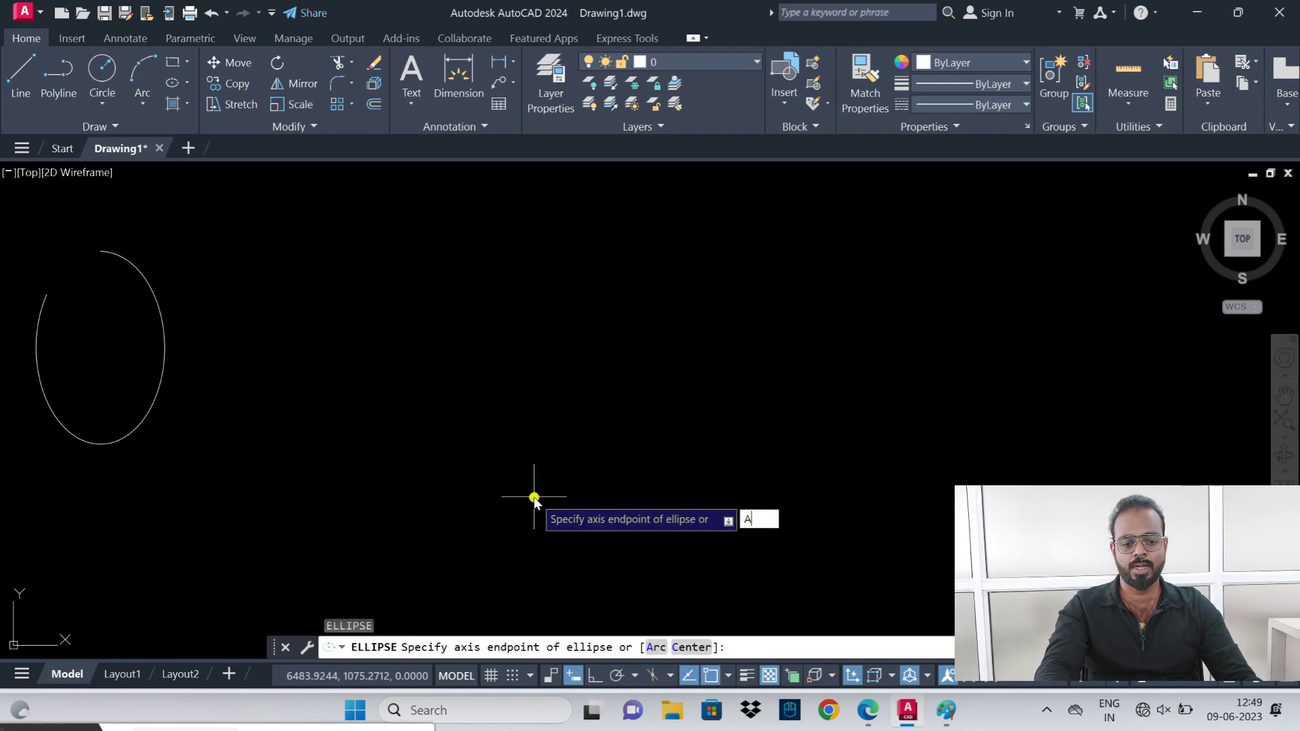
{"action": "key", "text": "Return"}
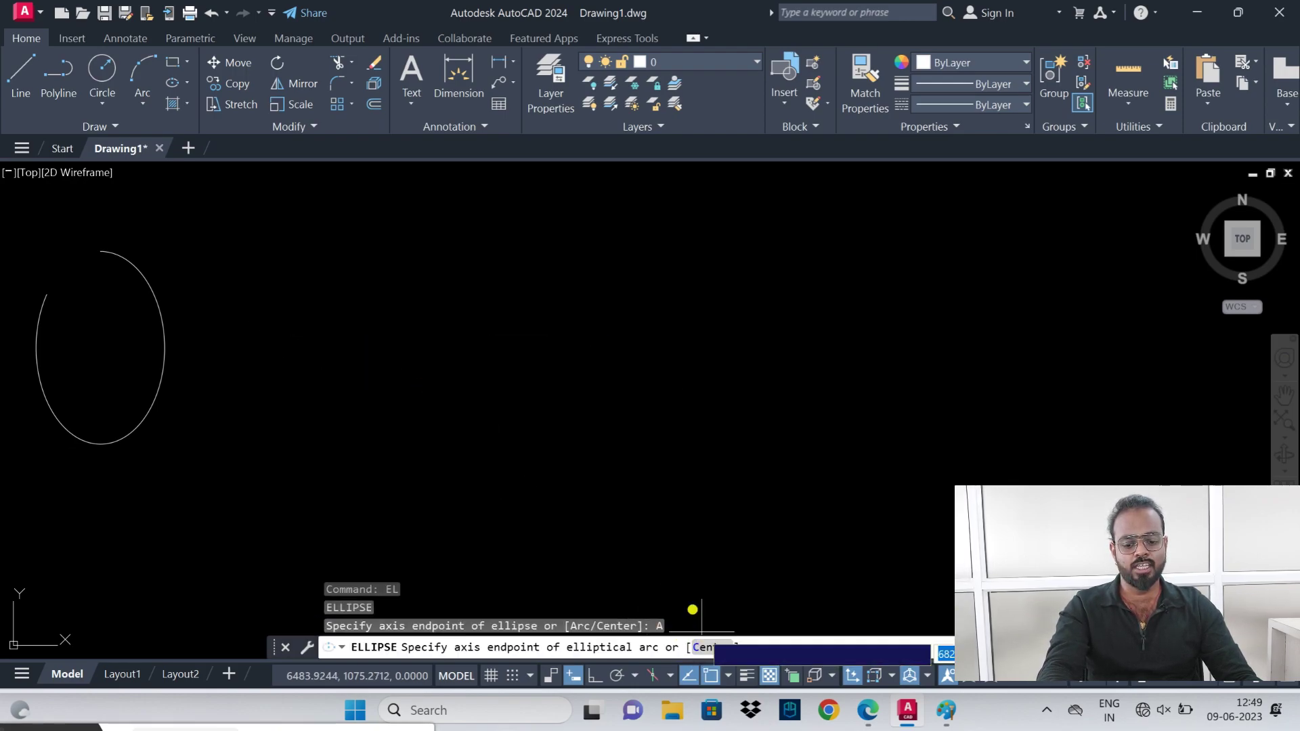
{"action": "type", "text": "C"}
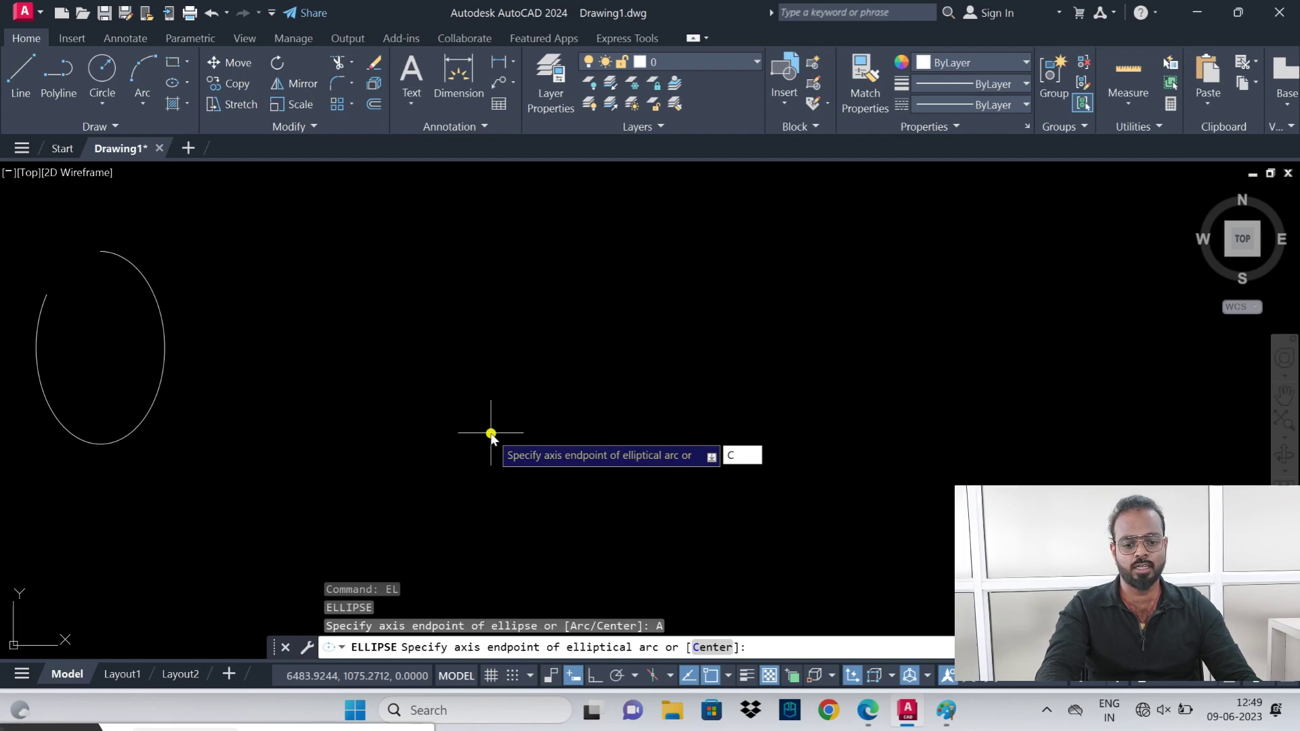
{"action": "key", "text": "Return"}
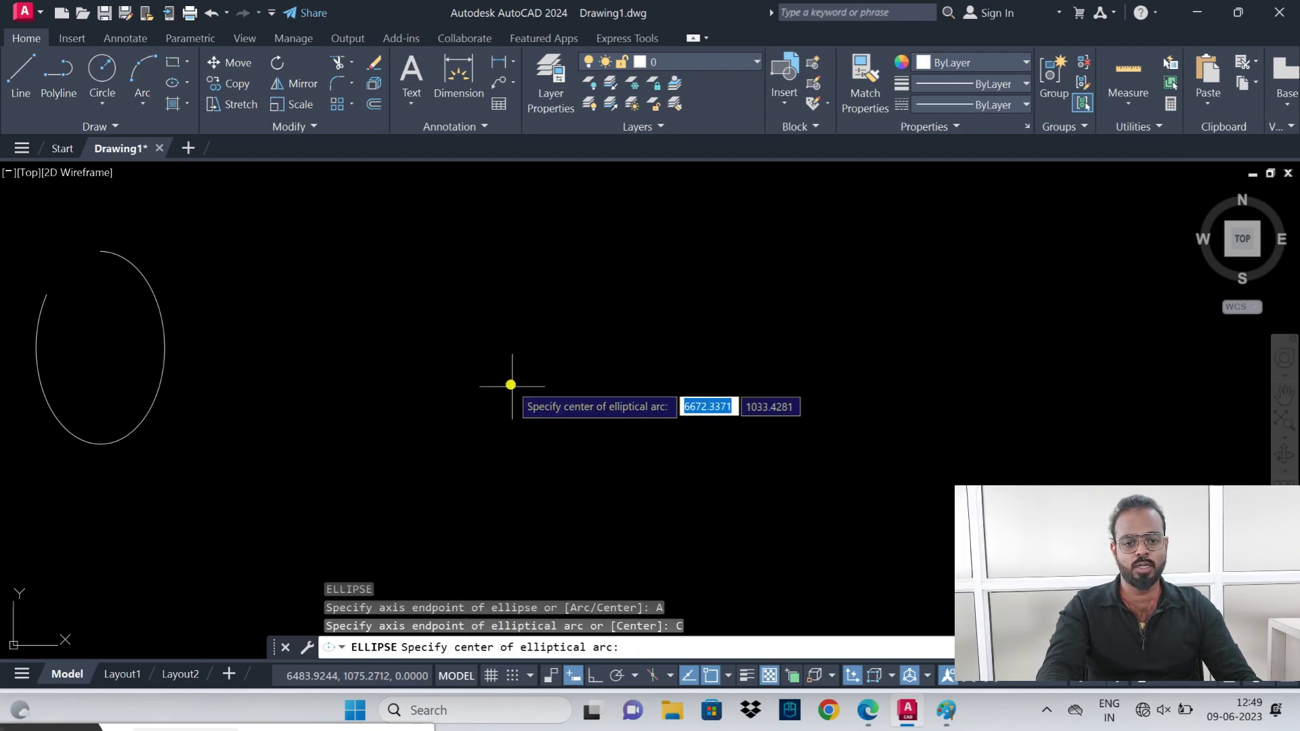
{"action": "left_click", "coordinate": [478, 391]}
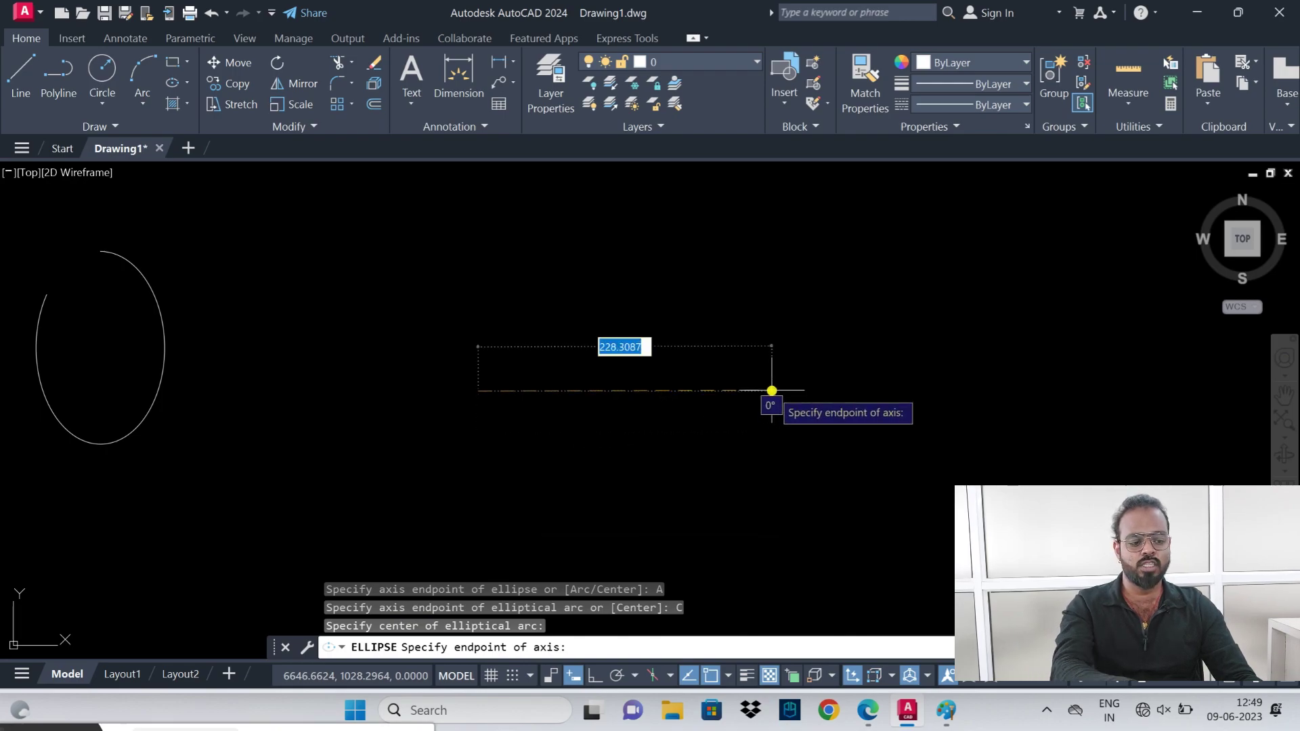
{"action": "type", "text": "200"}
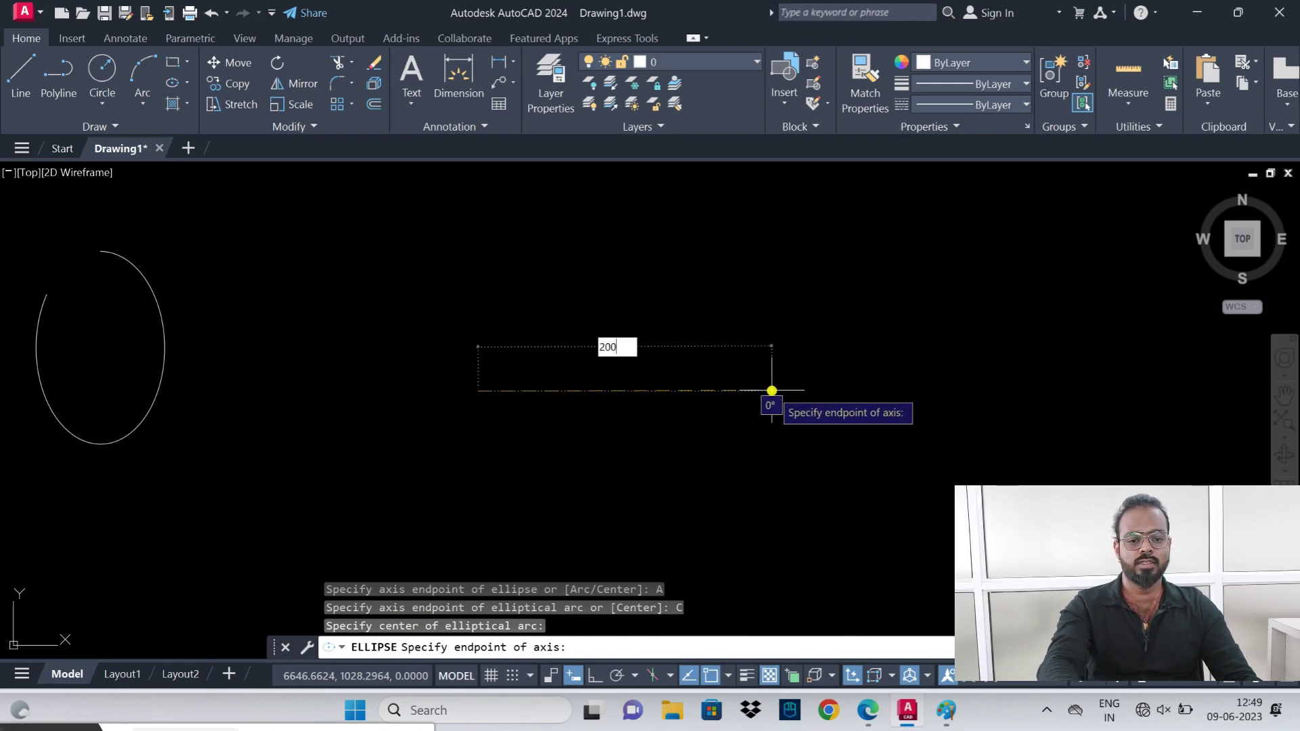
{"action": "key", "text": "Return"}
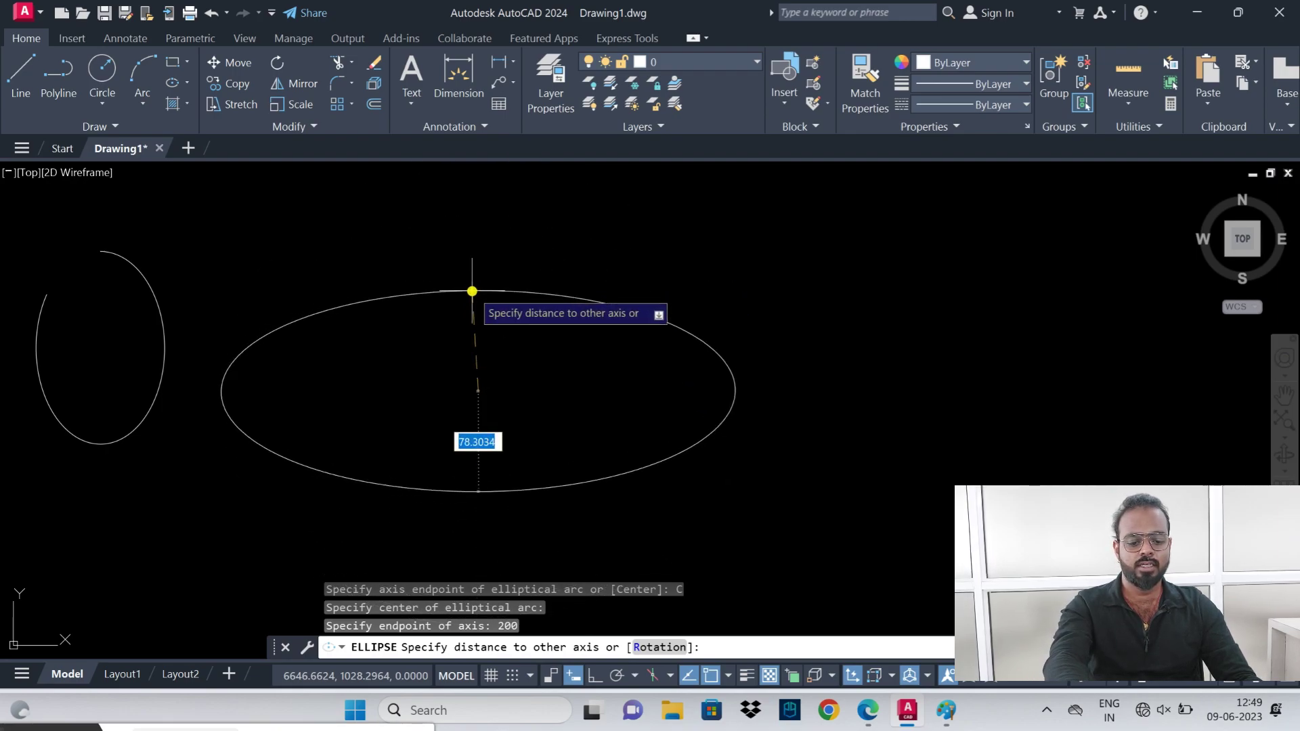
- Complete it with a 90 other-axis distance from 0° to 270°, then deselect it
{"action": "key", "text": "BackSpace"}
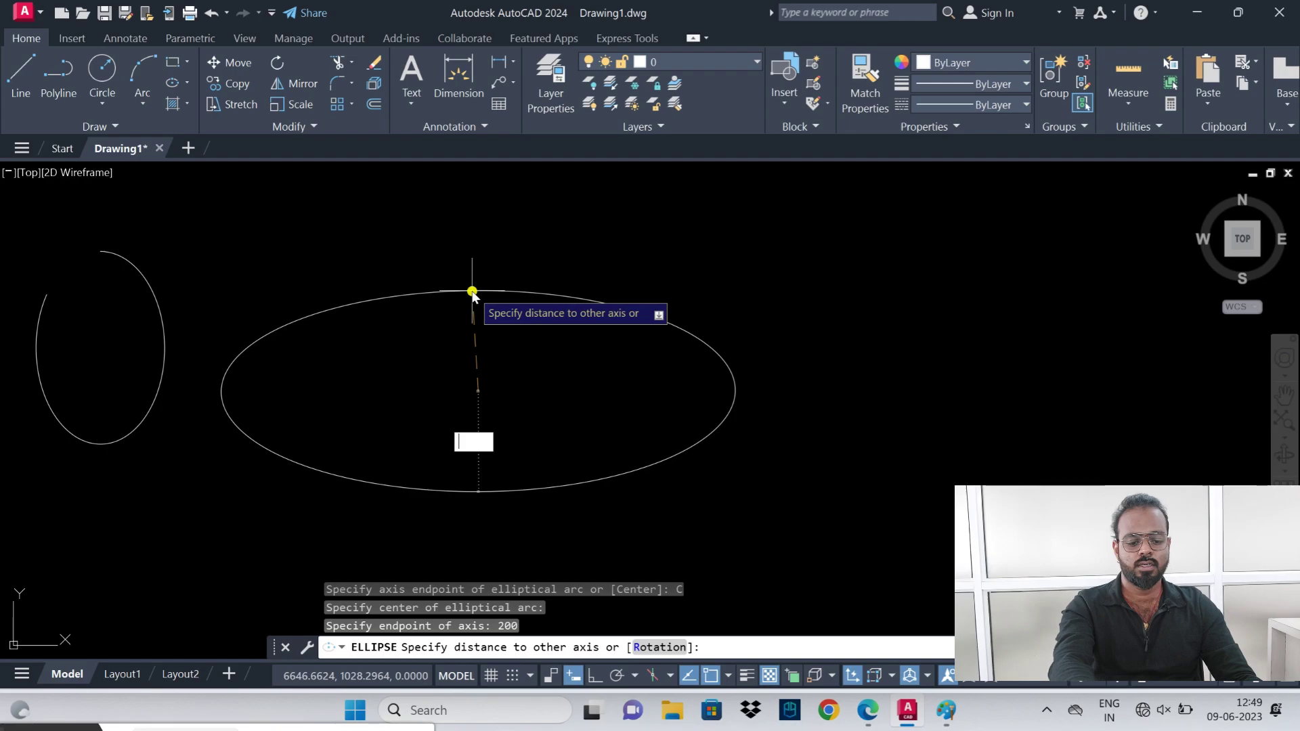
{"action": "key", "text": "Return"}
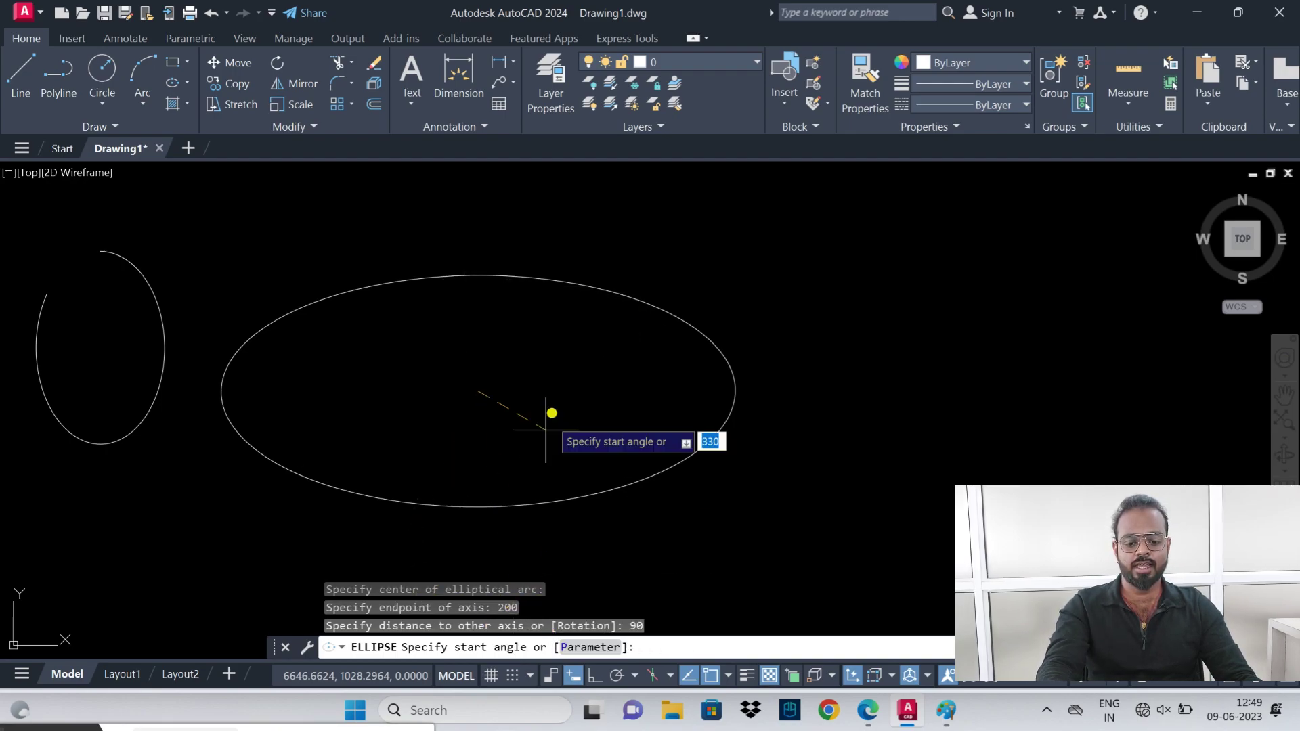
{"action": "type", "text": "0"}
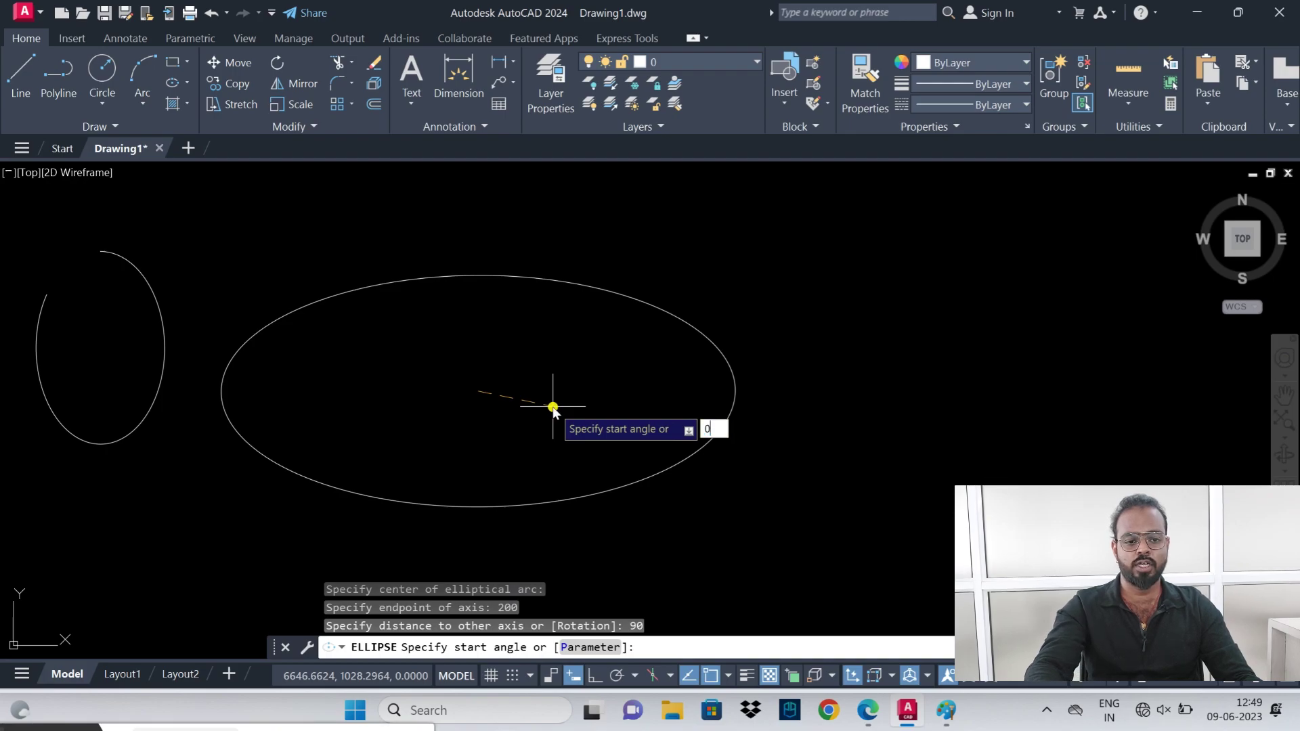
{"action": "key", "text": "Return"}
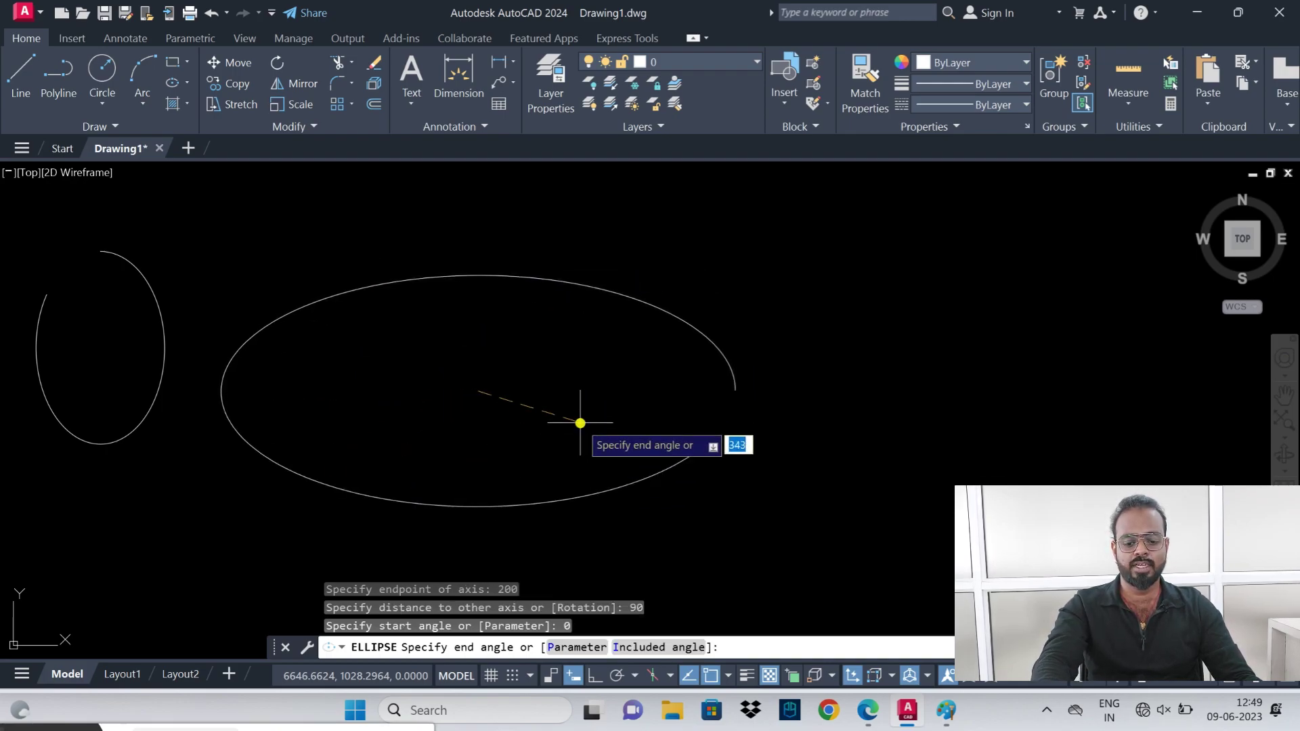
{"action": "type", "text": "270"}
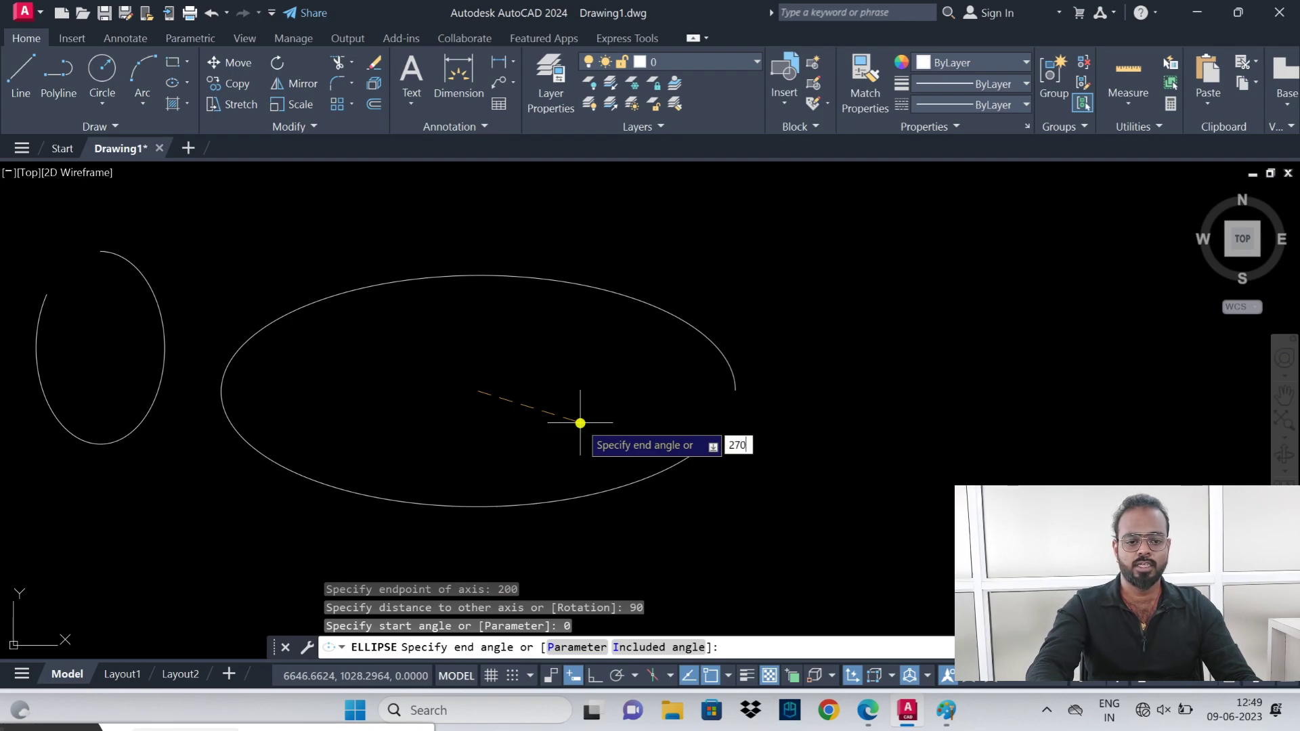
{"action": "key", "text": "Return"}
{"action": "left_click", "coordinate": [660, 264]}
{"action": "left_click", "coordinate": [637, 310]}
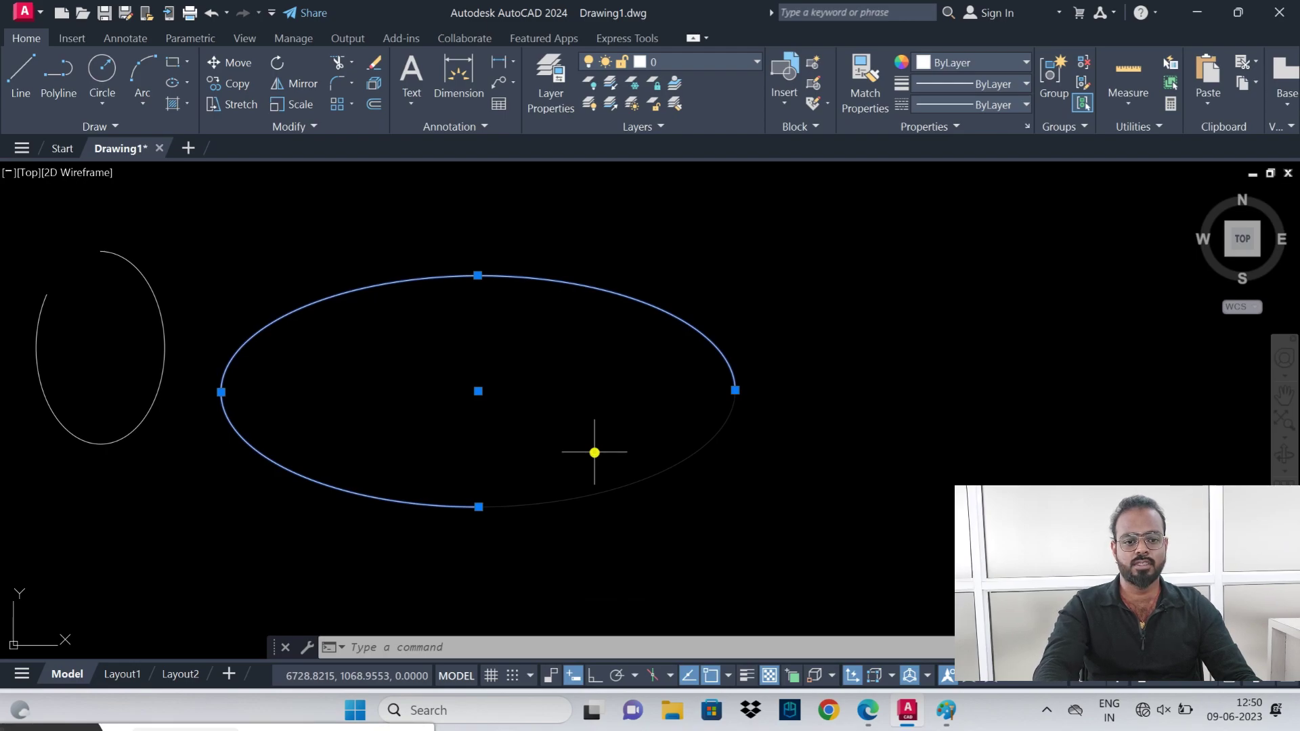
{"action": "key", "text": "Escape"}
- Bring the PDF notes to page 26 and briefly highlight the SCALE command's SC shortcut
{"action": "left_click", "coordinate": [867, 711]}
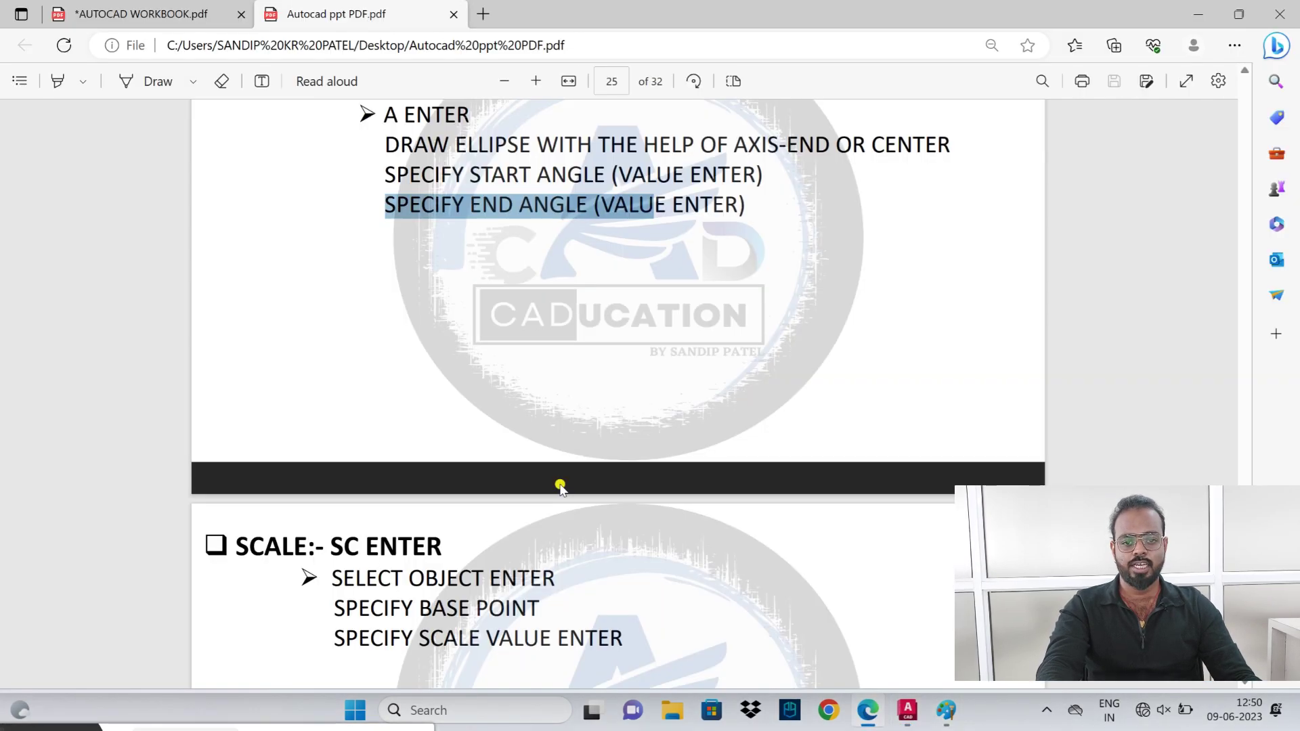
{"action": "scroll", "coordinate": [561, 485], "scroll_direction": "up", "scroll_amount": 3}
{"action": "scroll", "coordinate": [481, 484], "scroll_direction": "down", "scroll_amount": 4}
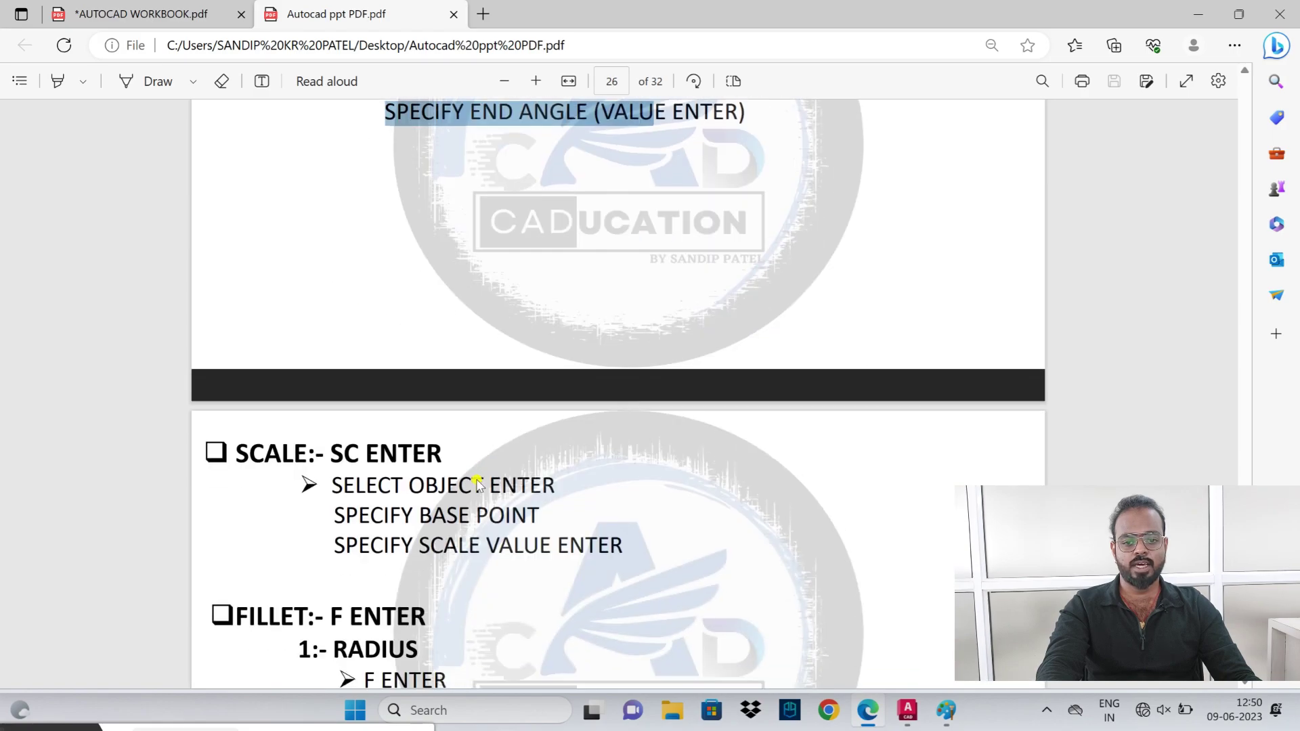
{"action": "left_click_drag", "start_coordinate": [226, 447], "coordinate": [309, 471]}
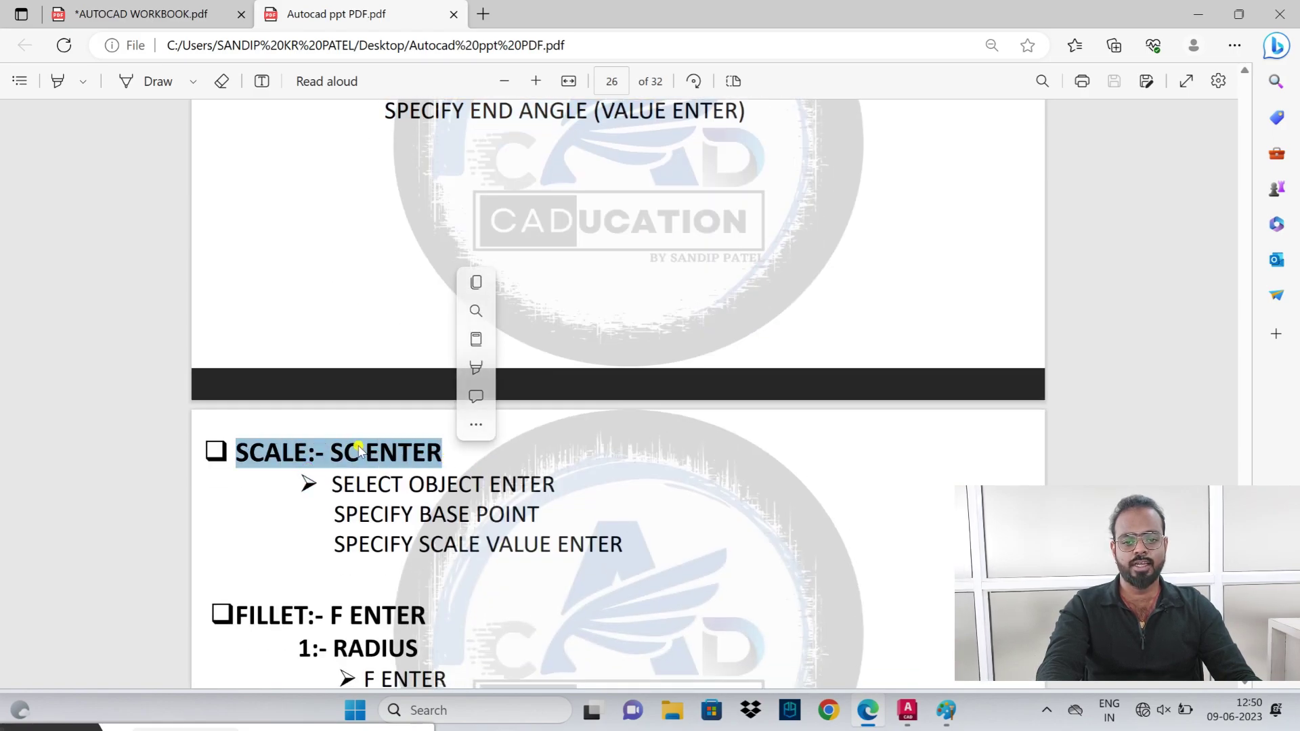
{"action": "left_click_drag", "start_coordinate": [330, 452], "coordinate": [344, 452]}
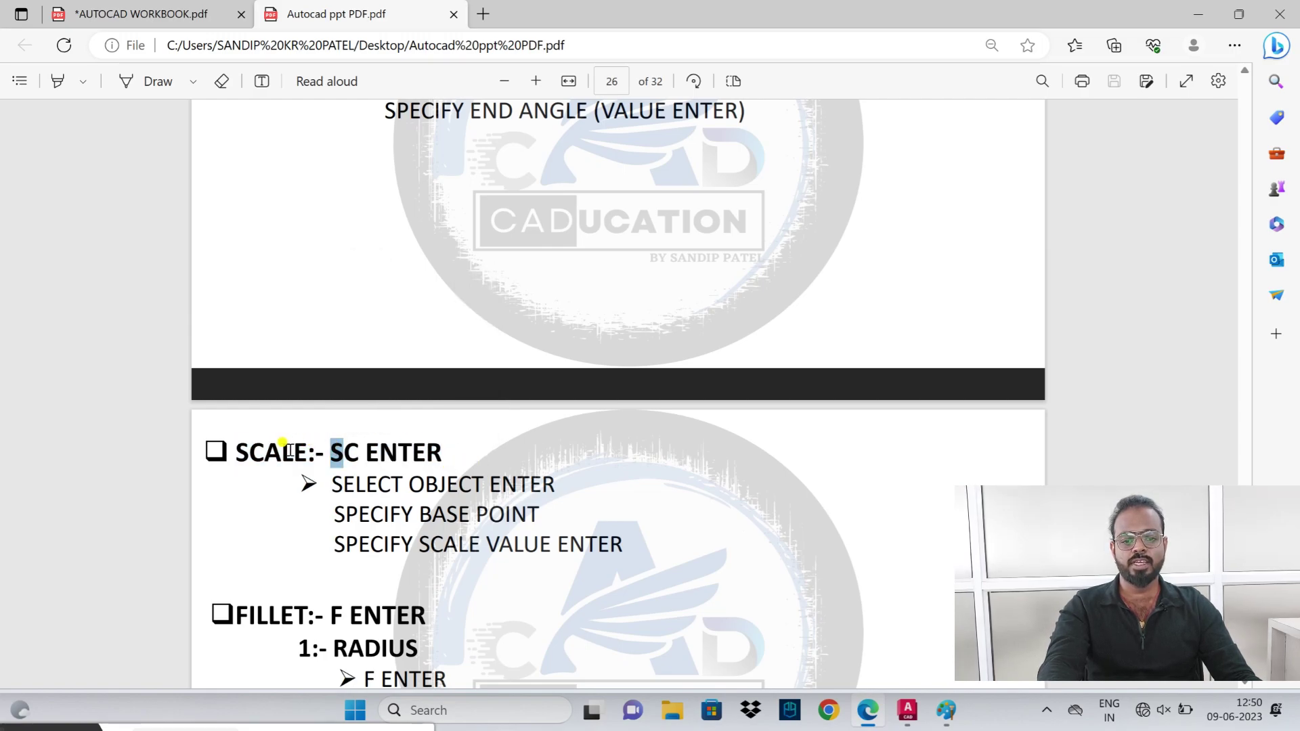
{"action": "left_click", "coordinate": [406, 478]}
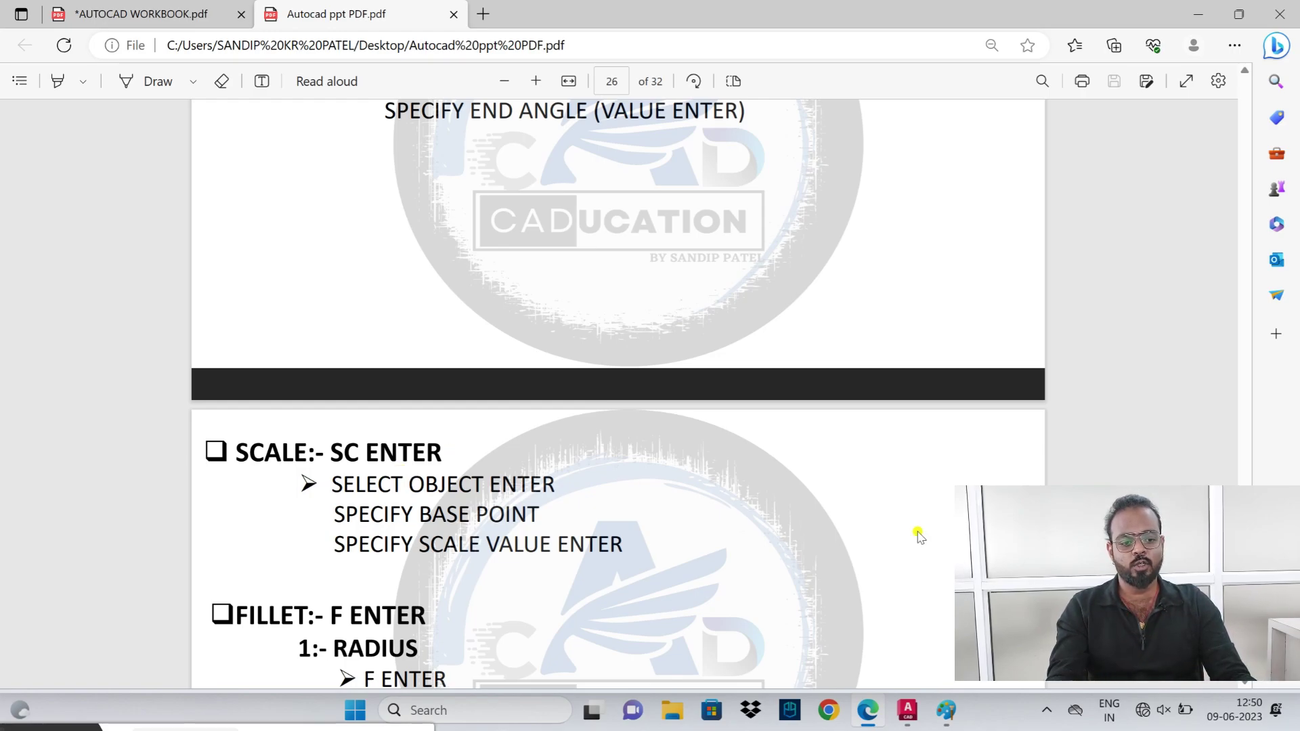
- Return to the drawing and undo the ellipse arcs and the remaining arc
{"action": "left_click", "coordinate": [908, 711]}
{"action": "key", "text": "ctrl+z"}
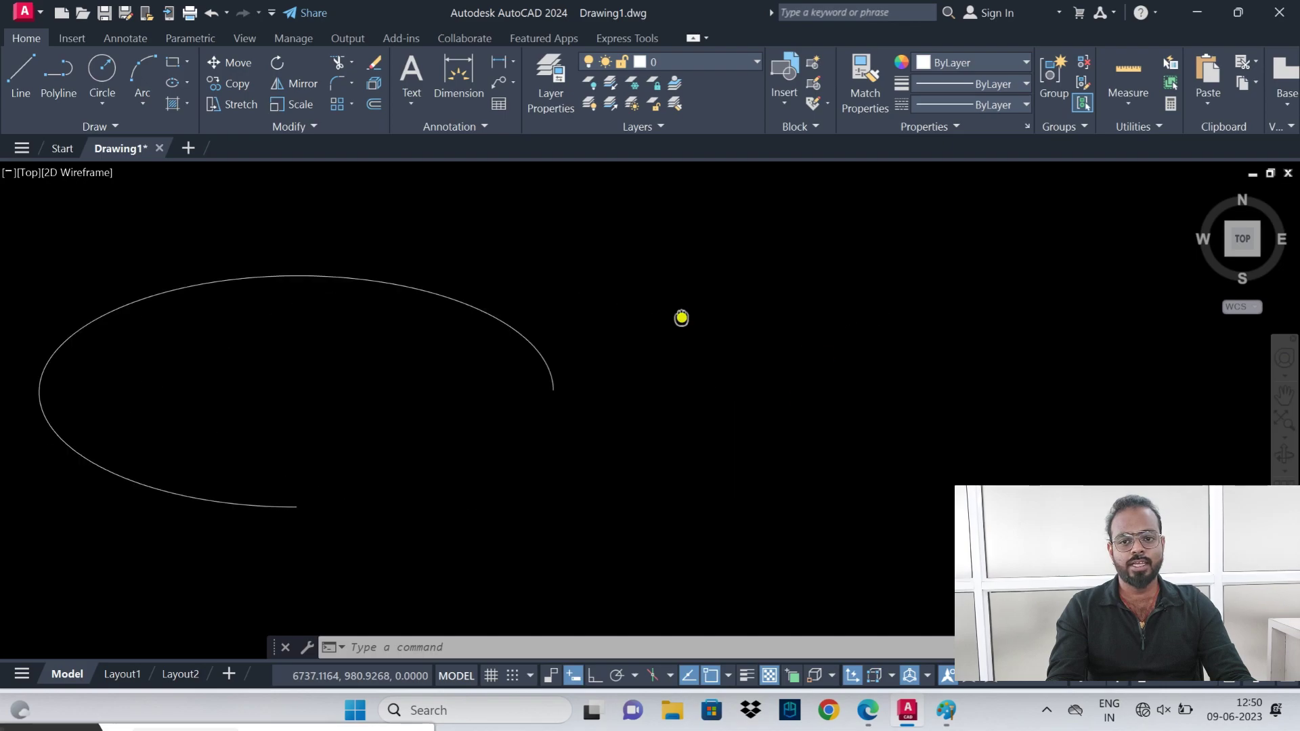
{"action": "key", "text": "ctrl+z"}
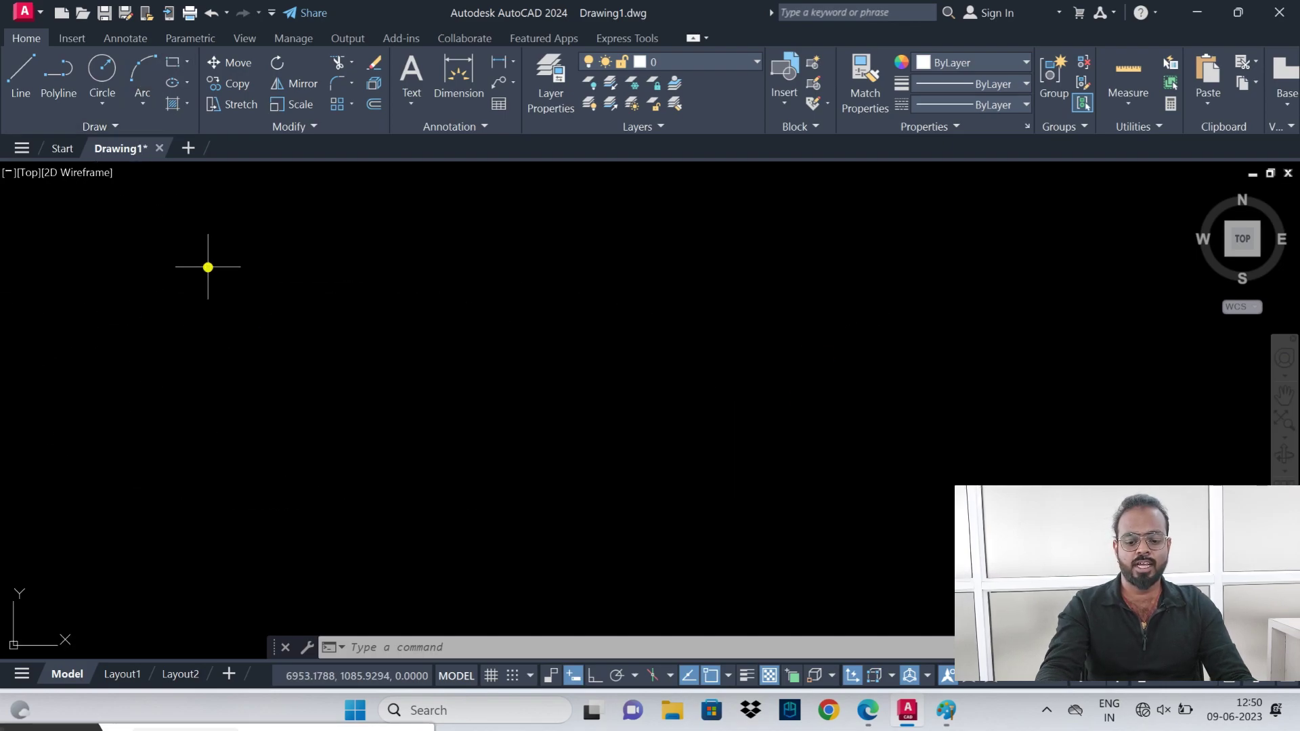
- Draw a rectangle from two picked opposite corners and shift it up-left
{"action": "type", "text": "rec"}
{"action": "key", "text": "Return"}
{"action": "left_click", "coordinate": [266, 266]}
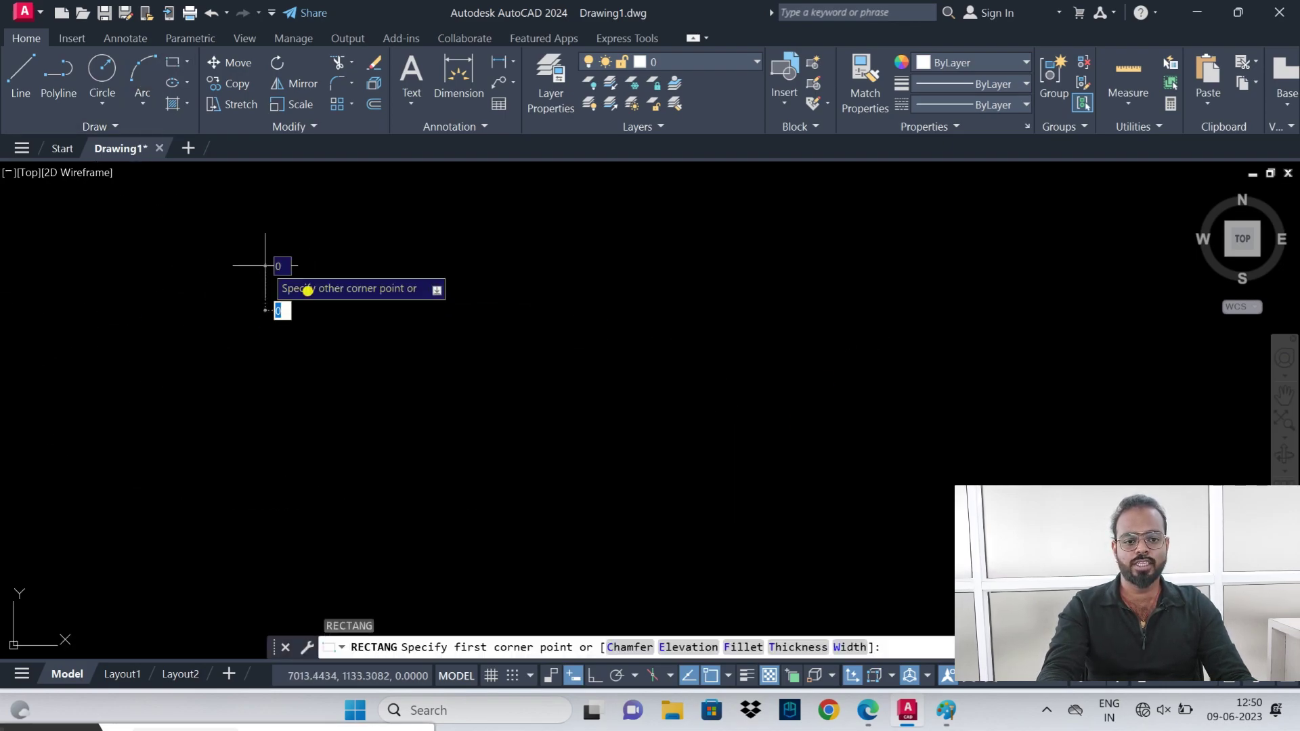
{"action": "left_click", "coordinate": [782, 553]}
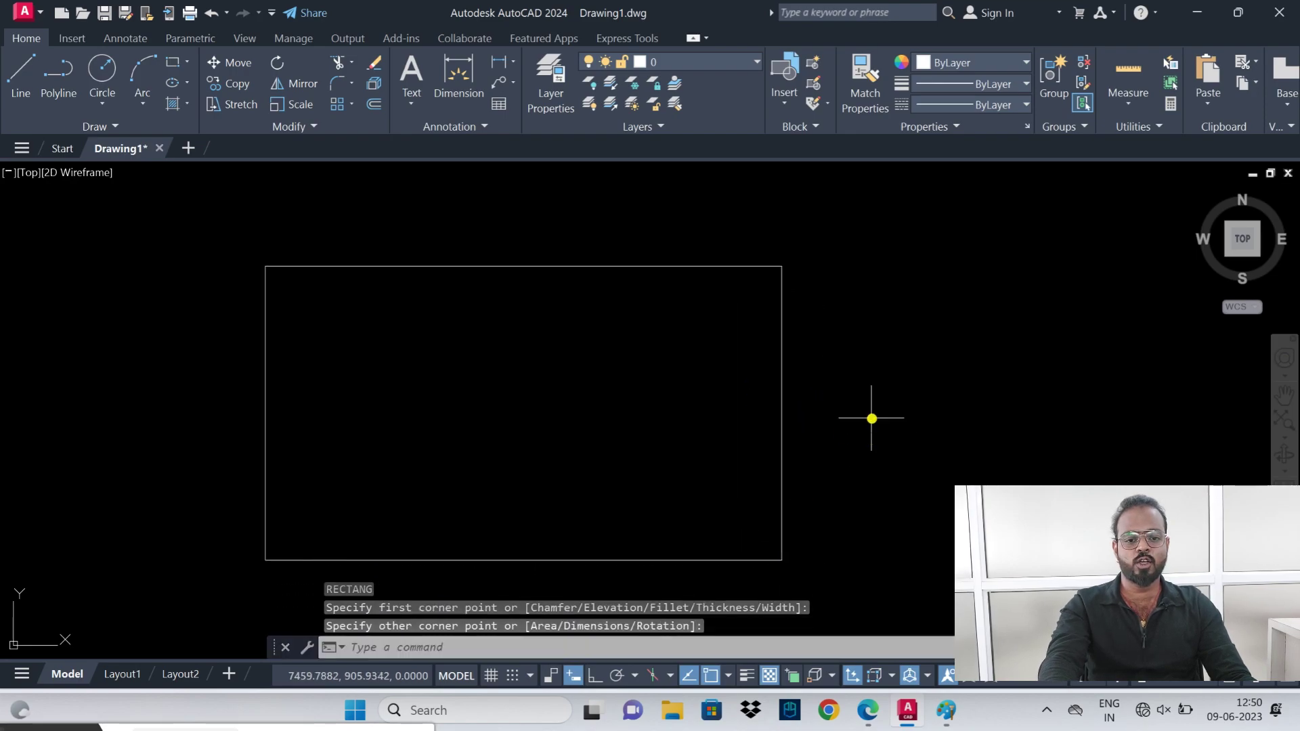
{"action": "middle_click_drag", "start_coordinate": [871, 414], "coordinate": [636, 405]}
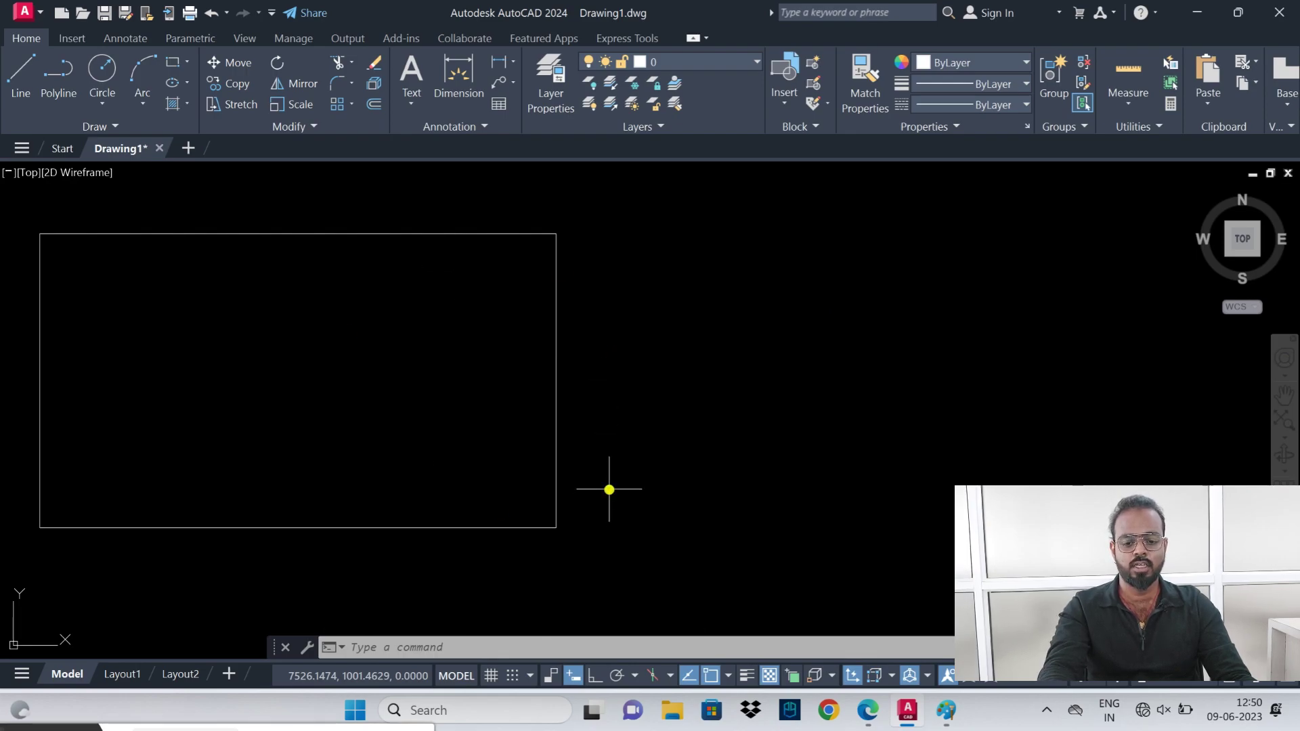
- Draw a small circle to the right of the rectangle, then pan away
{"action": "type", "text": "c"}
{"action": "key", "text": "Return"}
{"action": "left_click", "coordinate": [649, 434]}
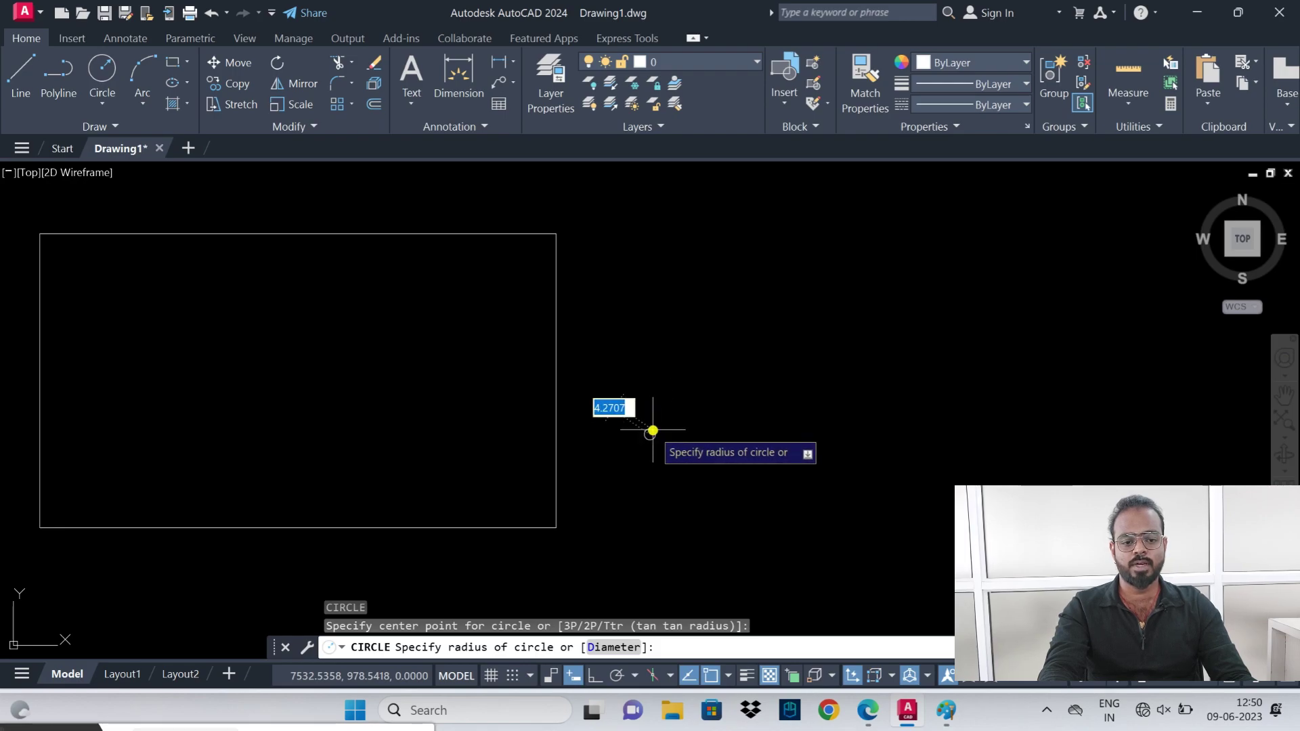
{"action": "left_click", "coordinate": [651, 430]}
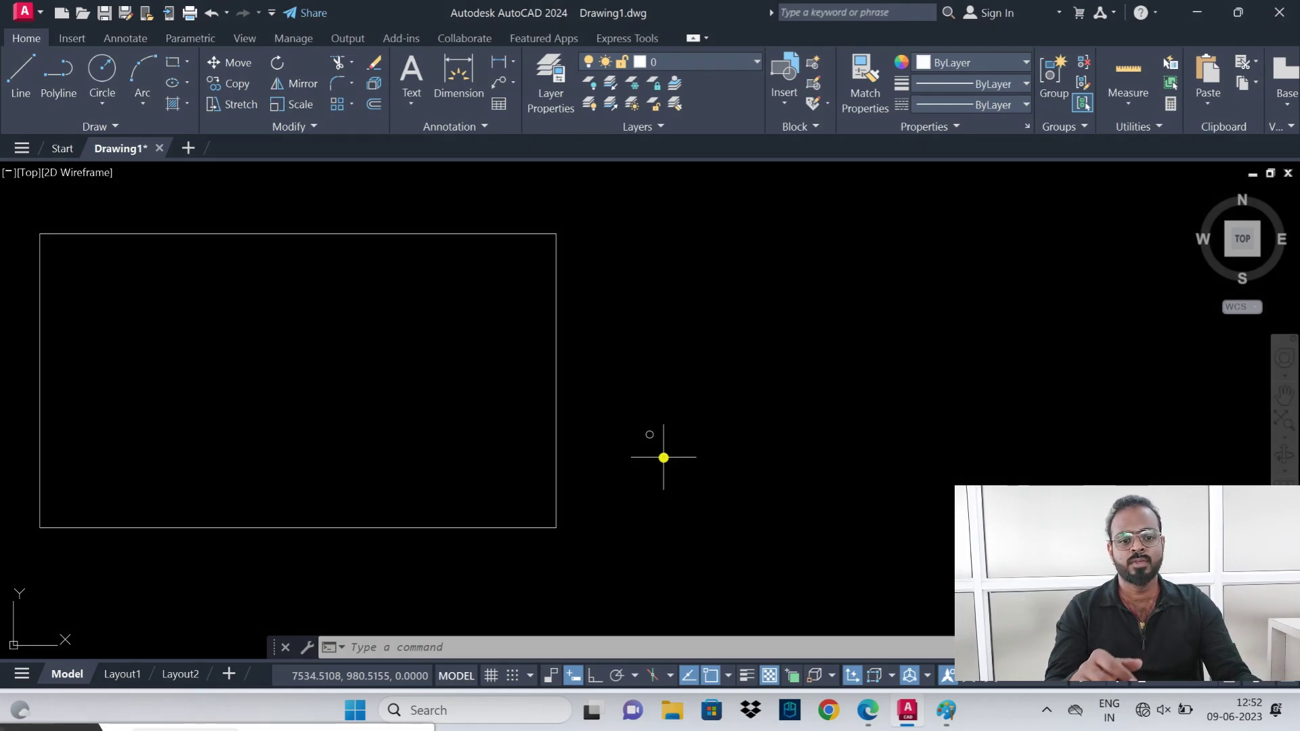
{"action": "mouse_move", "coordinate": [799, 399]}
{"action": "middle_mouse_down"}
{"action": "mouse_move", "coordinate": [775, 389]}
{"action": "mouse_move", "coordinate": [110, 415]}
{"action": "middle_mouse_up"}
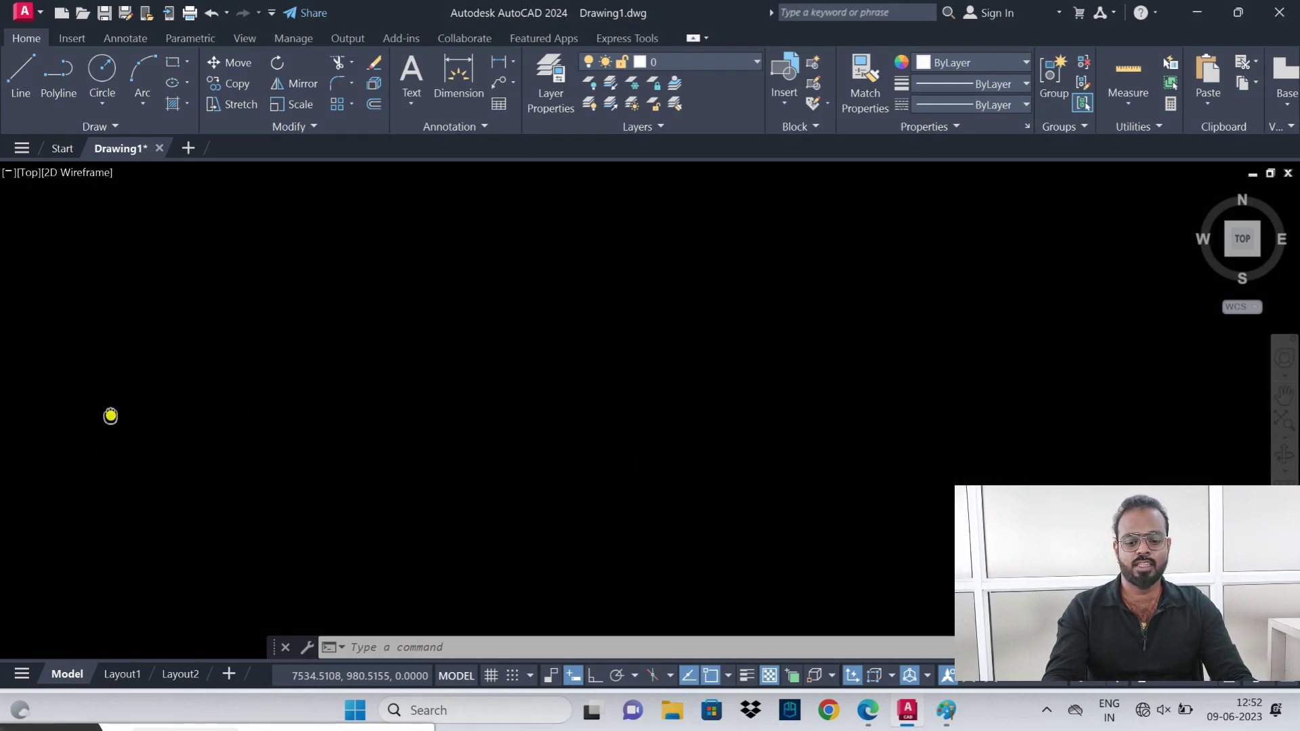
- Draw a 50 by 30 rectangle using REC's Dimensions option
{"action": "type", "text": "REC"}
{"action": "key", "text": "Return"}
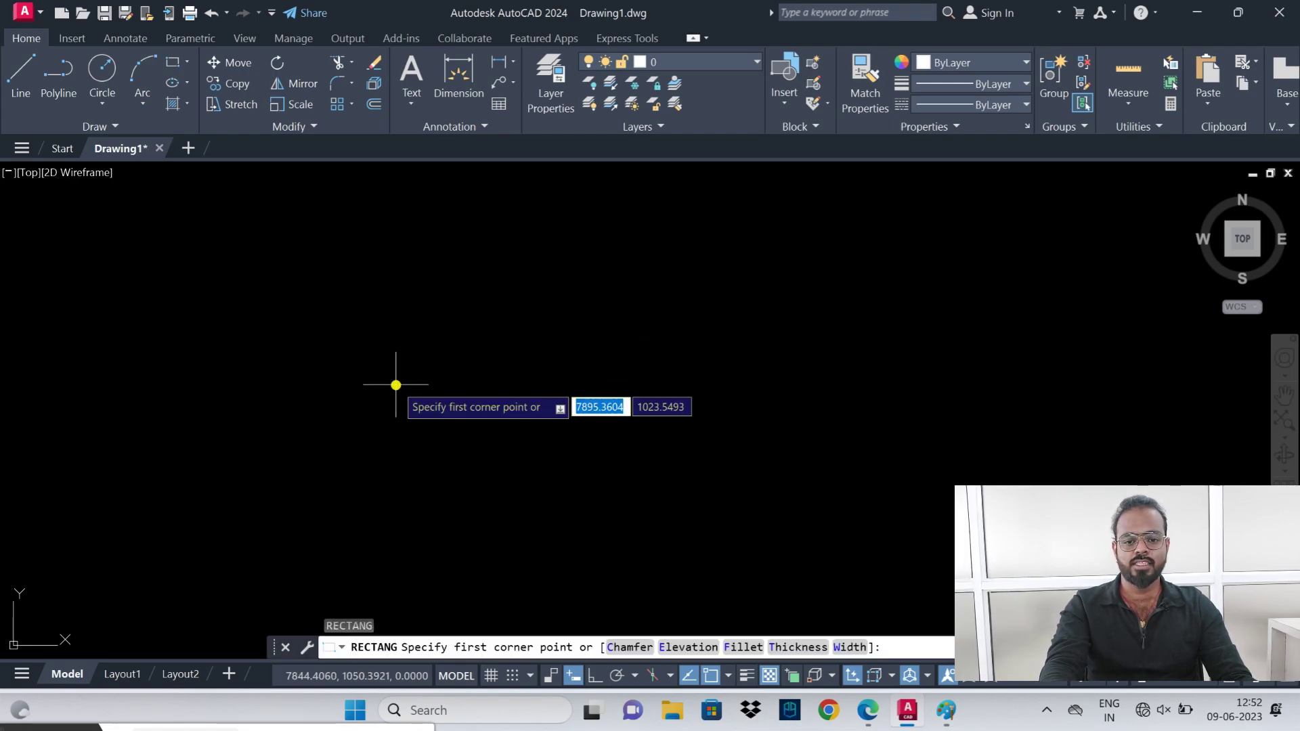
{"action": "left_click", "coordinate": [298, 296]}
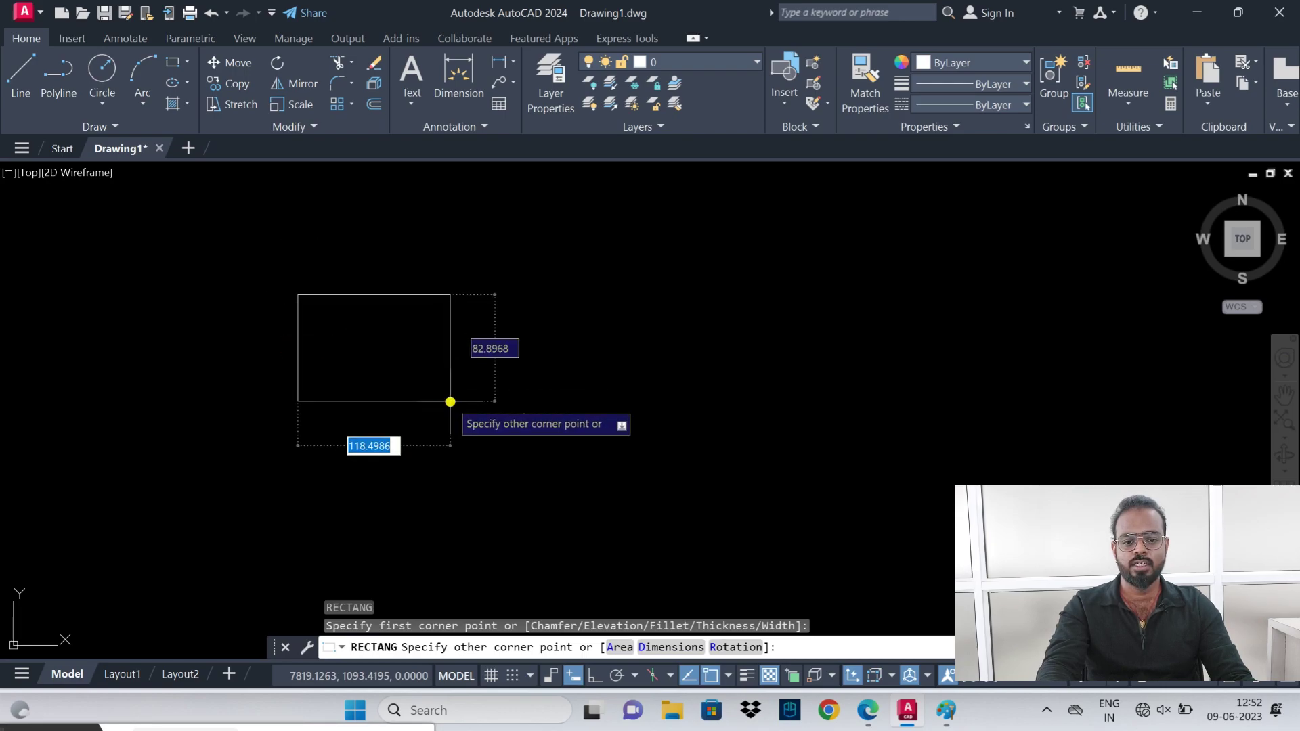
{"action": "type", "text": "D"}
{"action": "key", "text": "Return"}
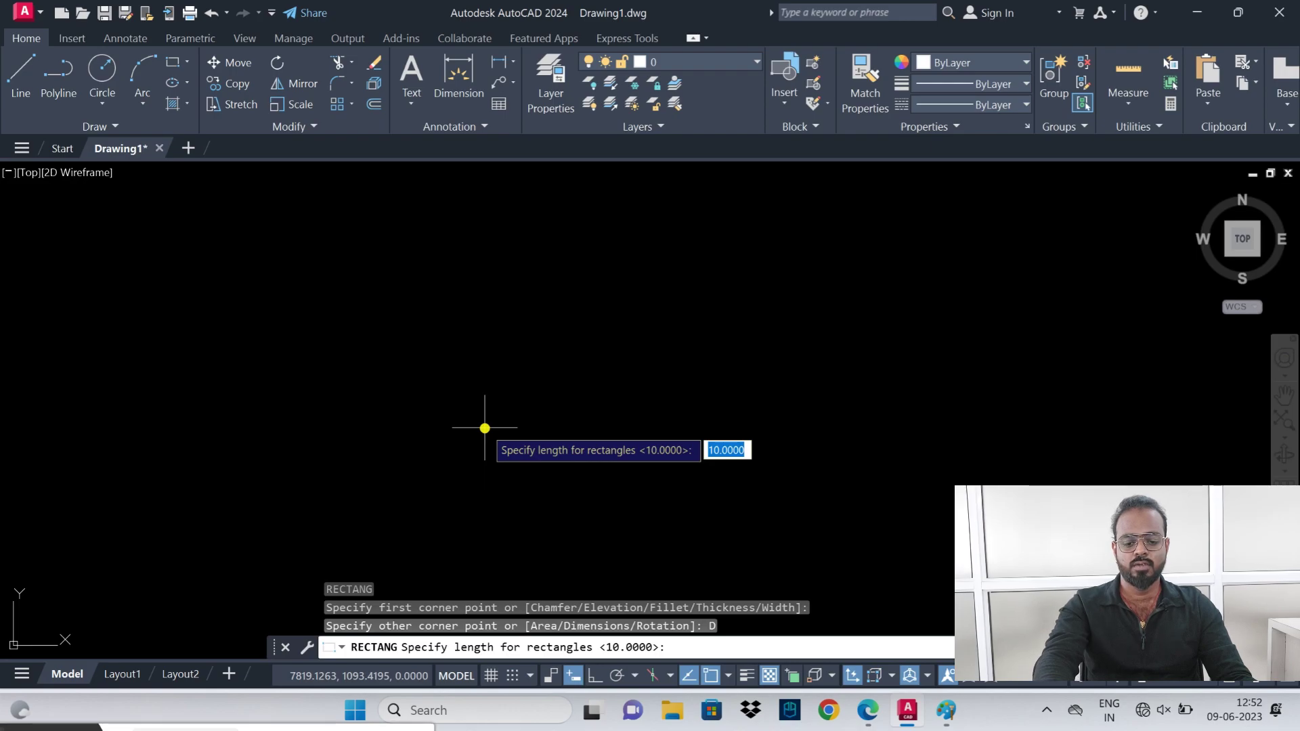
{"action": "type", "text": "50"}
{"action": "key", "text": "Return"}
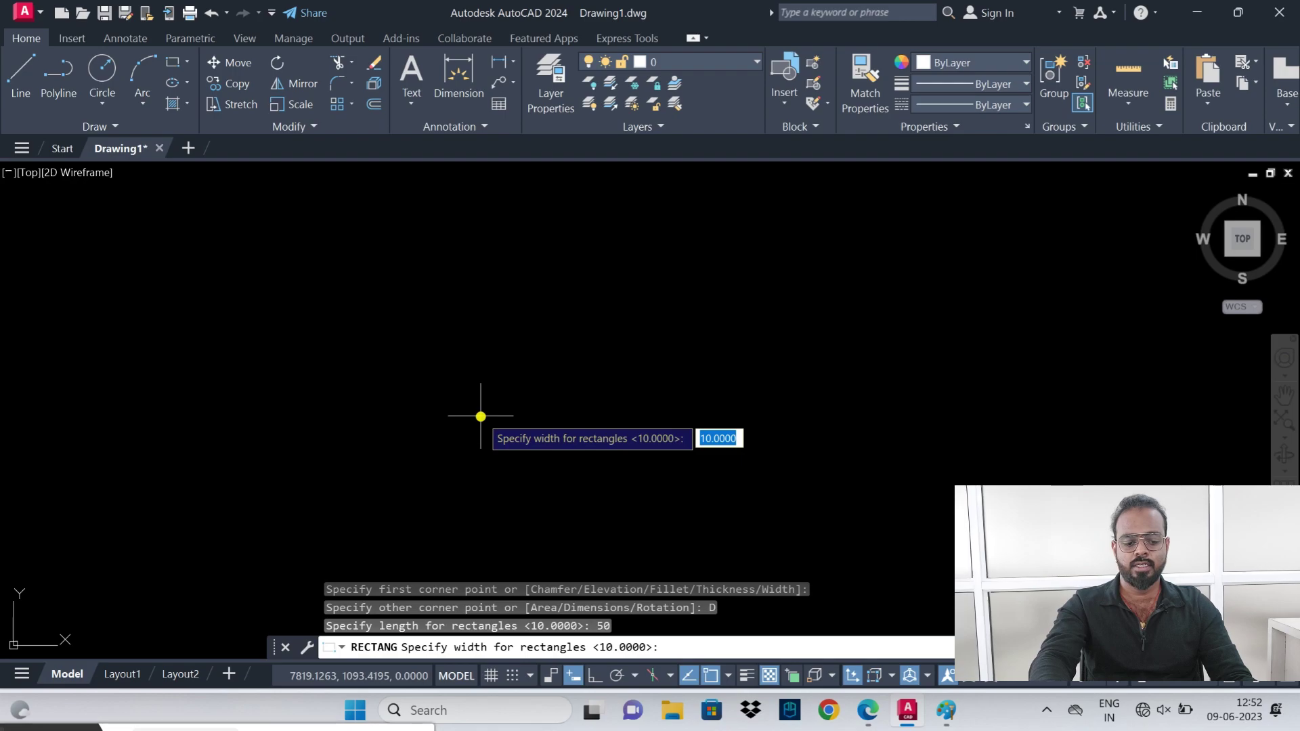
{"action": "type", "text": "30"}
{"action": "key", "text": "Return"}
{"action": "left_click", "coordinate": [481, 416]}
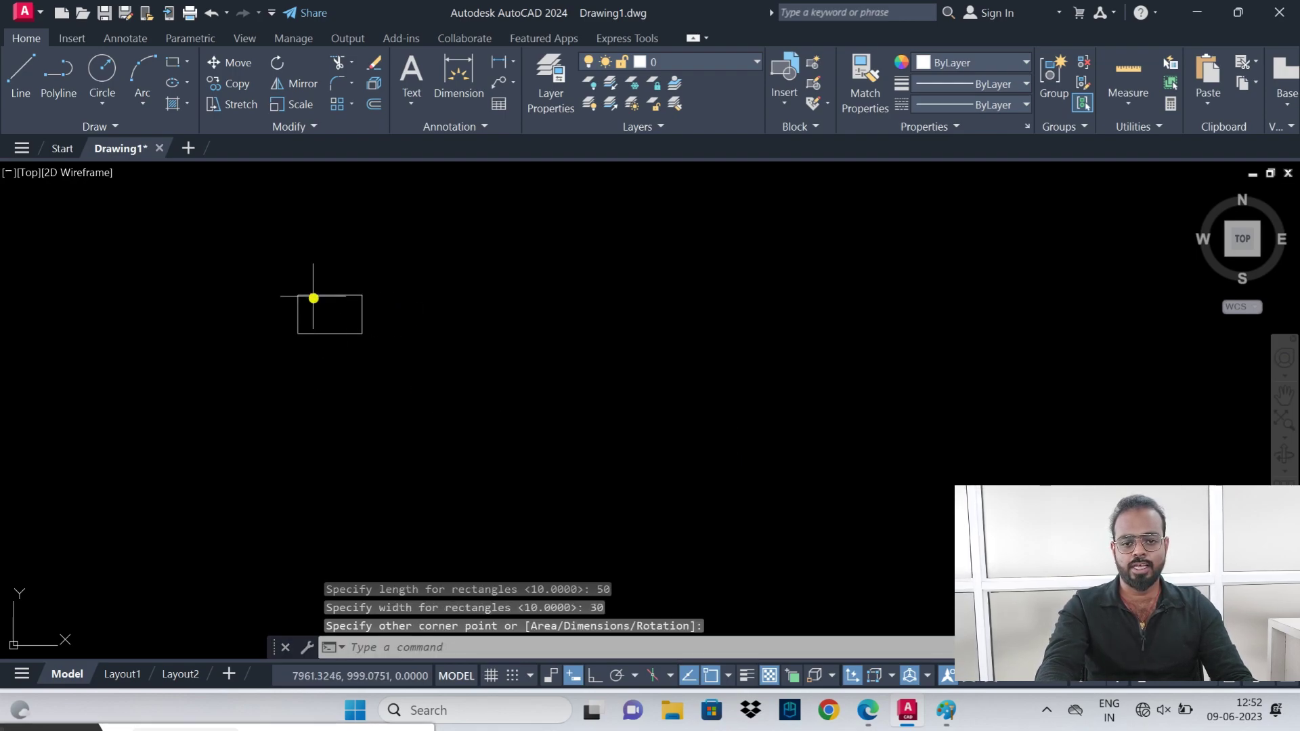
- Zoom and pan to recentre the rectangle, then cancel the active command
{"action": "scroll", "coordinate": [314, 296], "scroll_direction": "up", "scroll_amount": 4}
{"action": "scroll", "coordinate": [342, 328], "scroll_direction": "up", "scroll_amount": 4}
{"action": "middle_click_drag", "start_coordinate": [413, 348], "coordinate": [465, 377]}
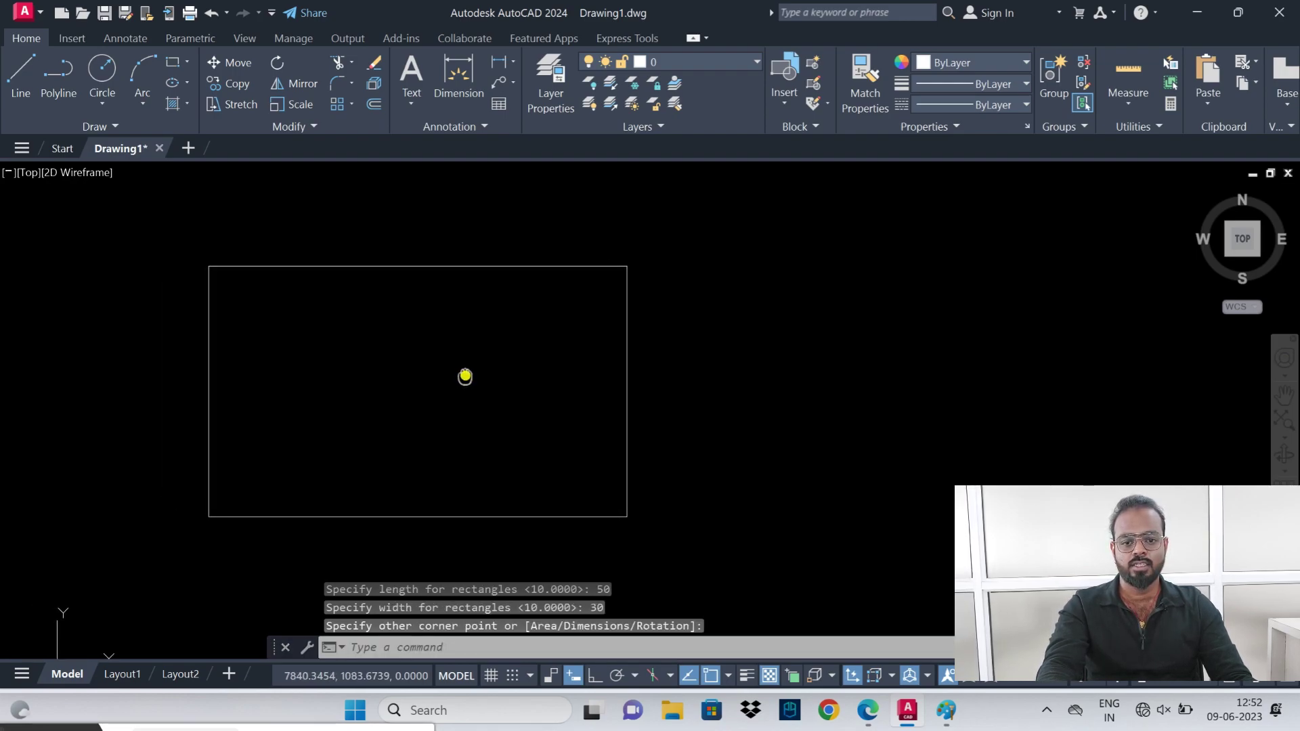
{"action": "scroll", "coordinate": [470, 371], "scroll_direction": "down", "scroll_amount": 2}
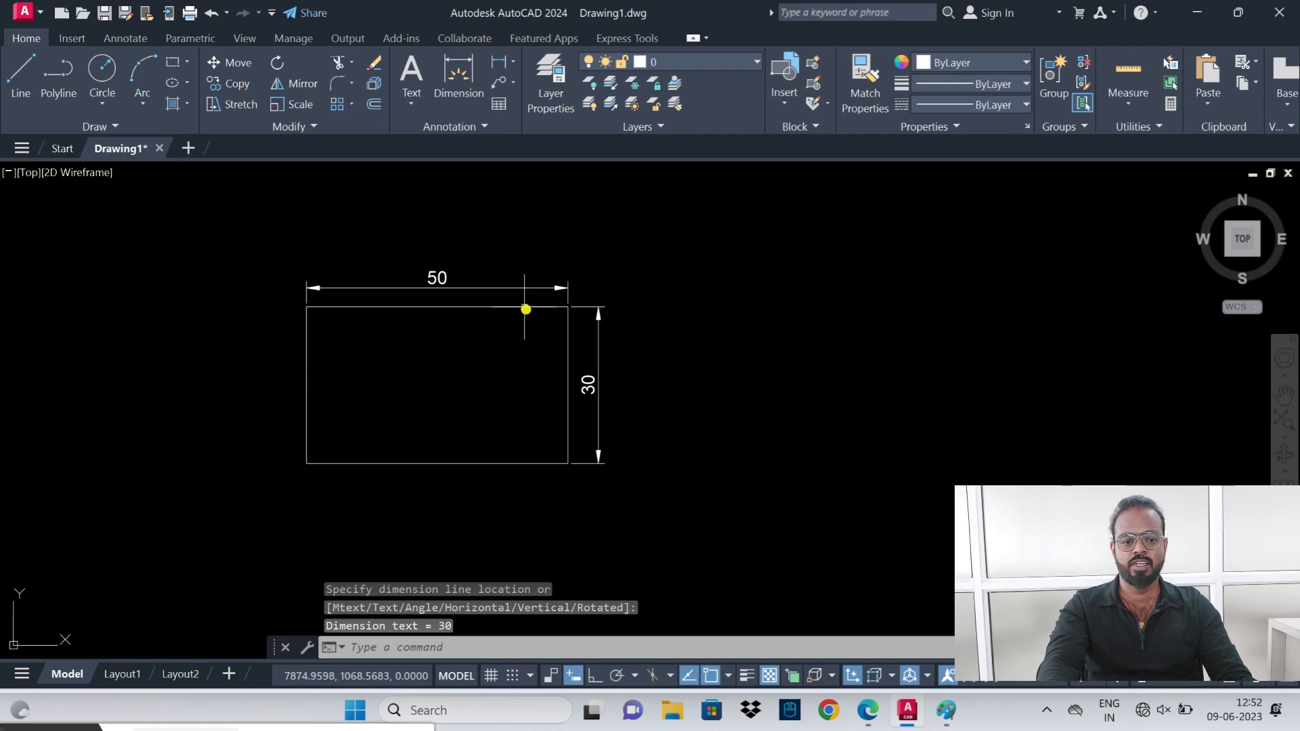
{"action": "key", "text": "Escape"}
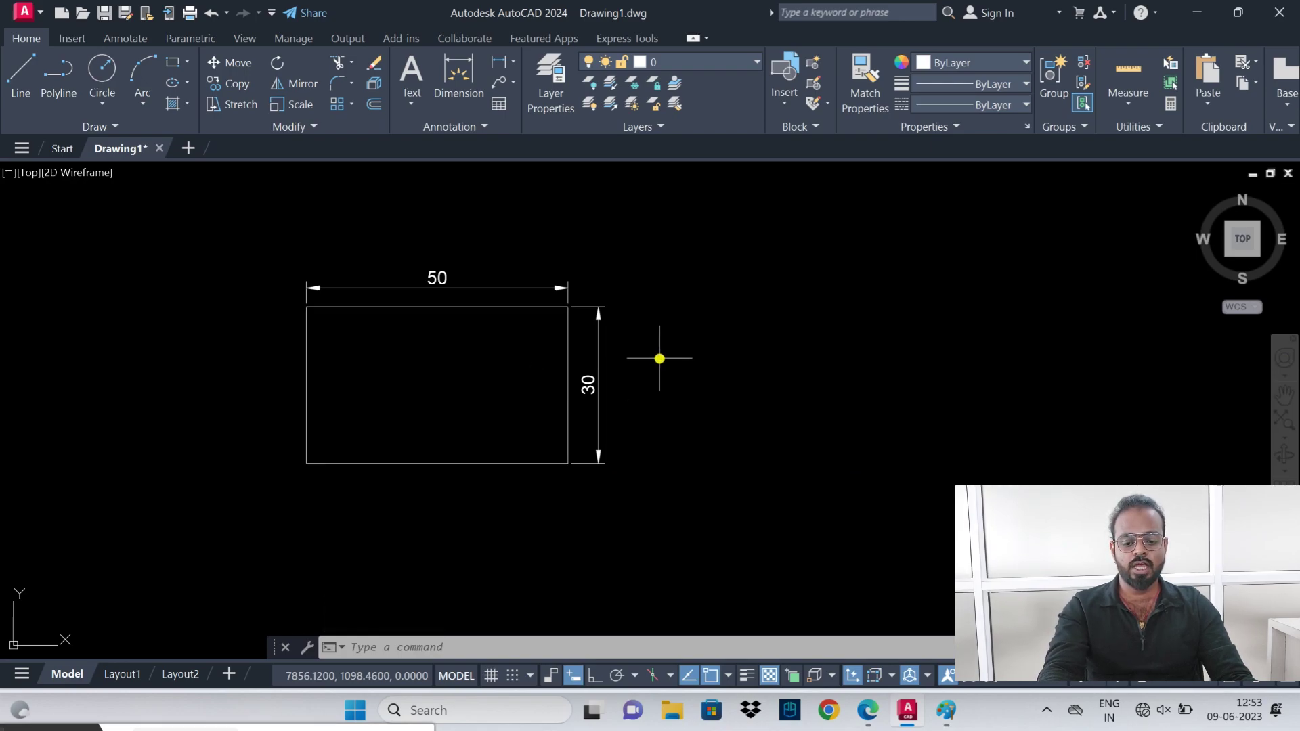
- Scale the rectangle and its dimensions by 2 about its centre, giving 100 by 60
{"action": "type", "text": "sc"}
{"action": "key", "text": "Return"}
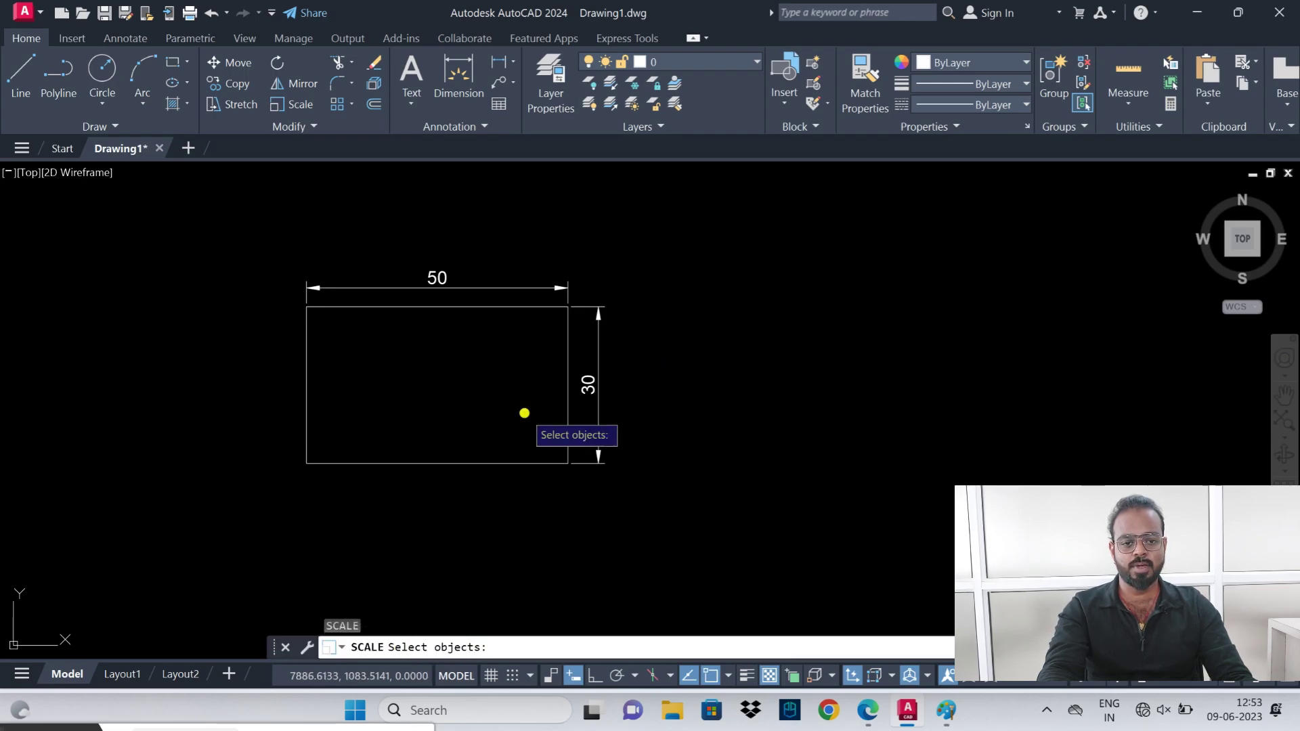
{"action": "left_click", "coordinate": [592, 285]}
{"action": "left_click", "coordinate": [502, 369]}
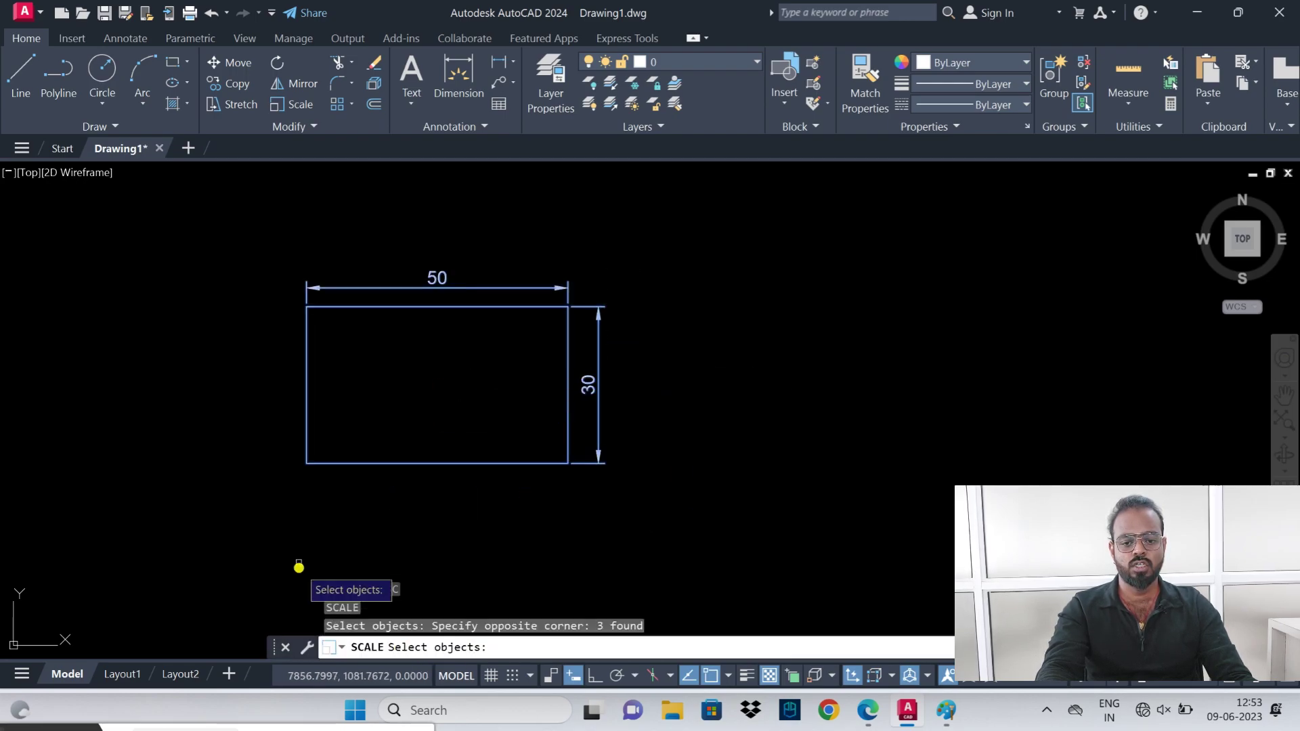
{"action": "key", "text": "Return"}
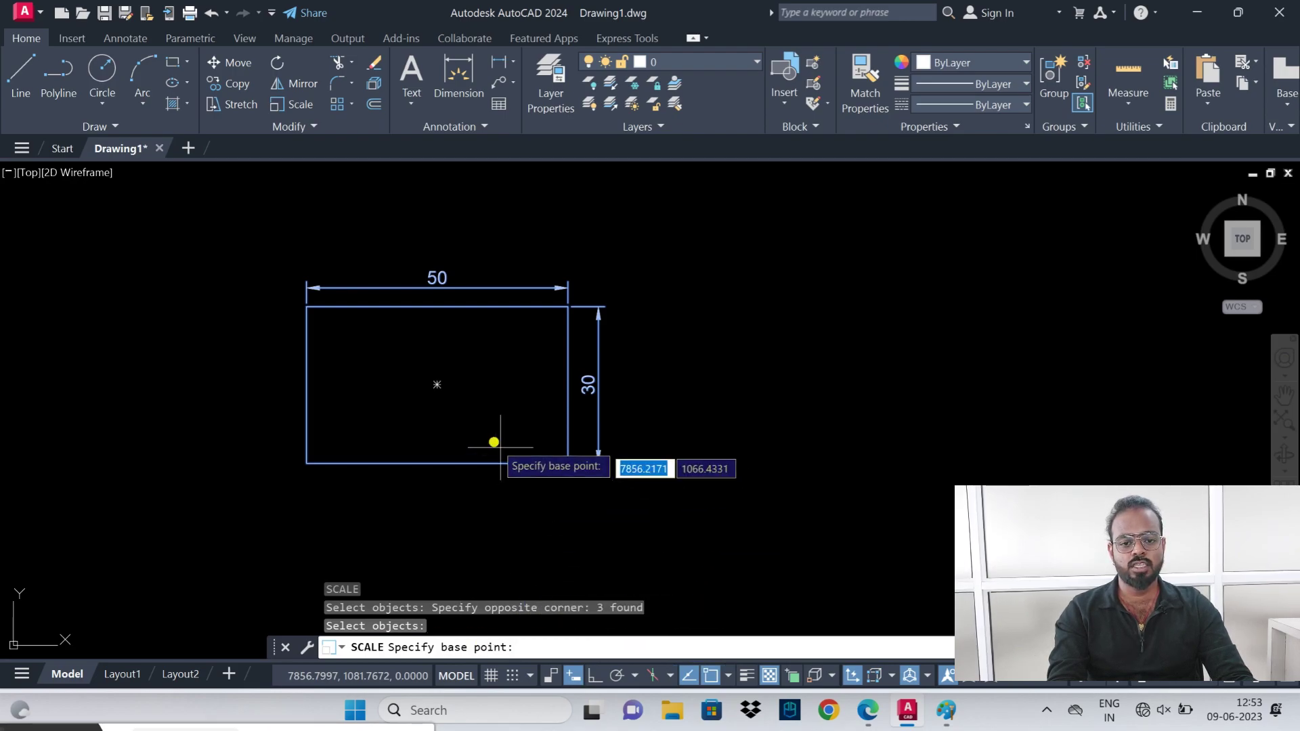
{"action": "left_click", "coordinate": [437, 384]}
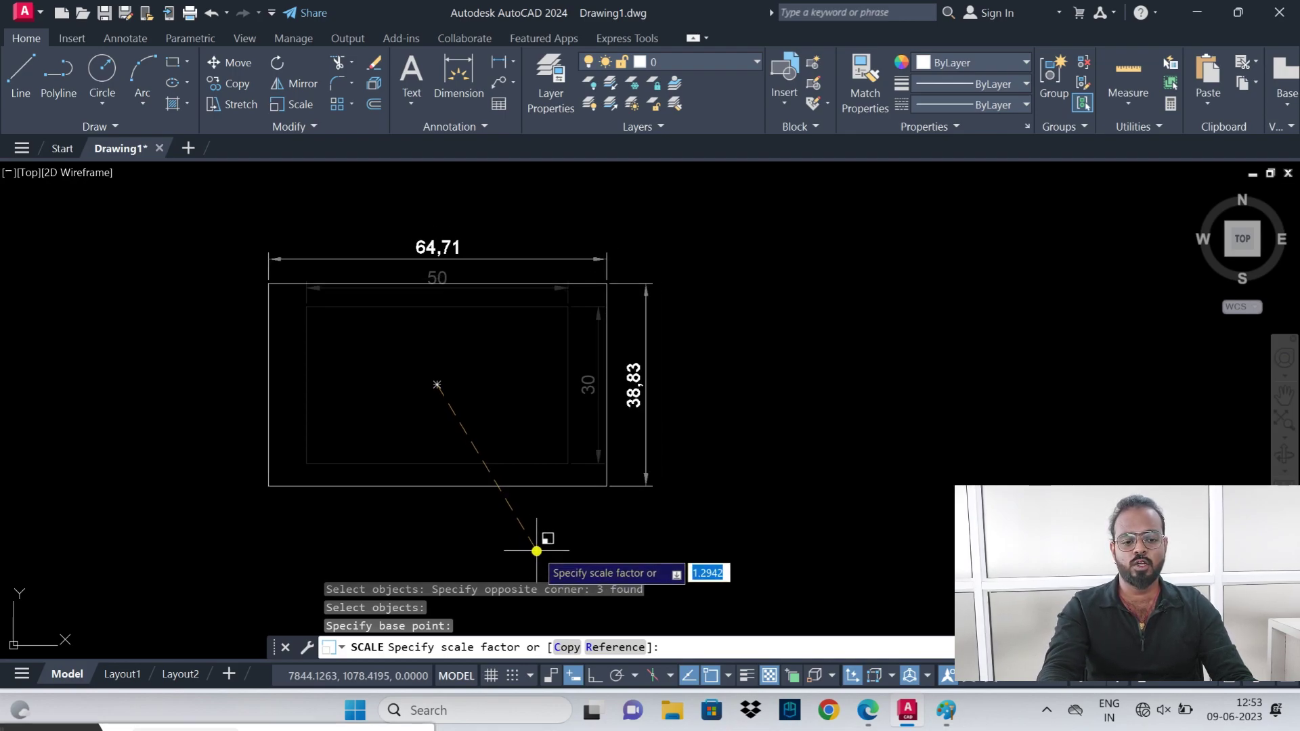
{"action": "type", "text": "2"}
{"action": "key", "text": "Return"}
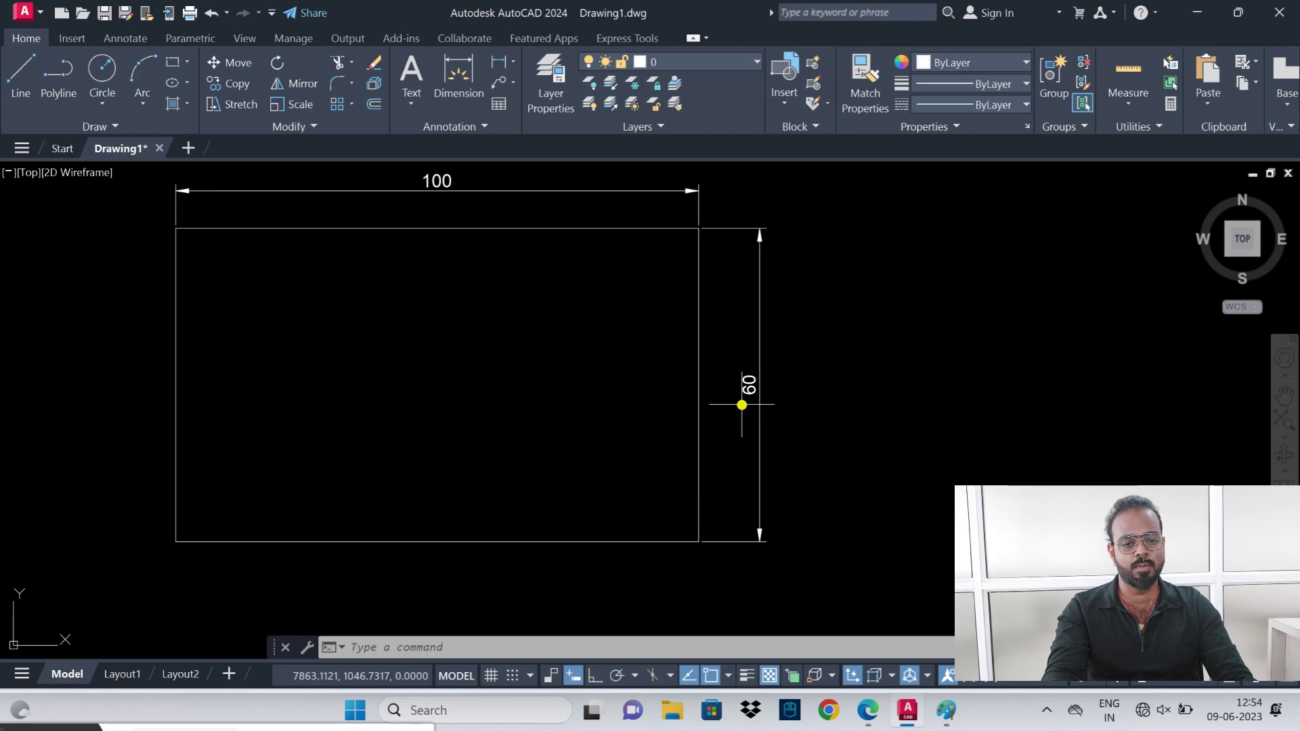
- Scale the rectangle and dimensions by 1/2 about its centre, back to 50 by 30
{"action": "type", "text": "s"}
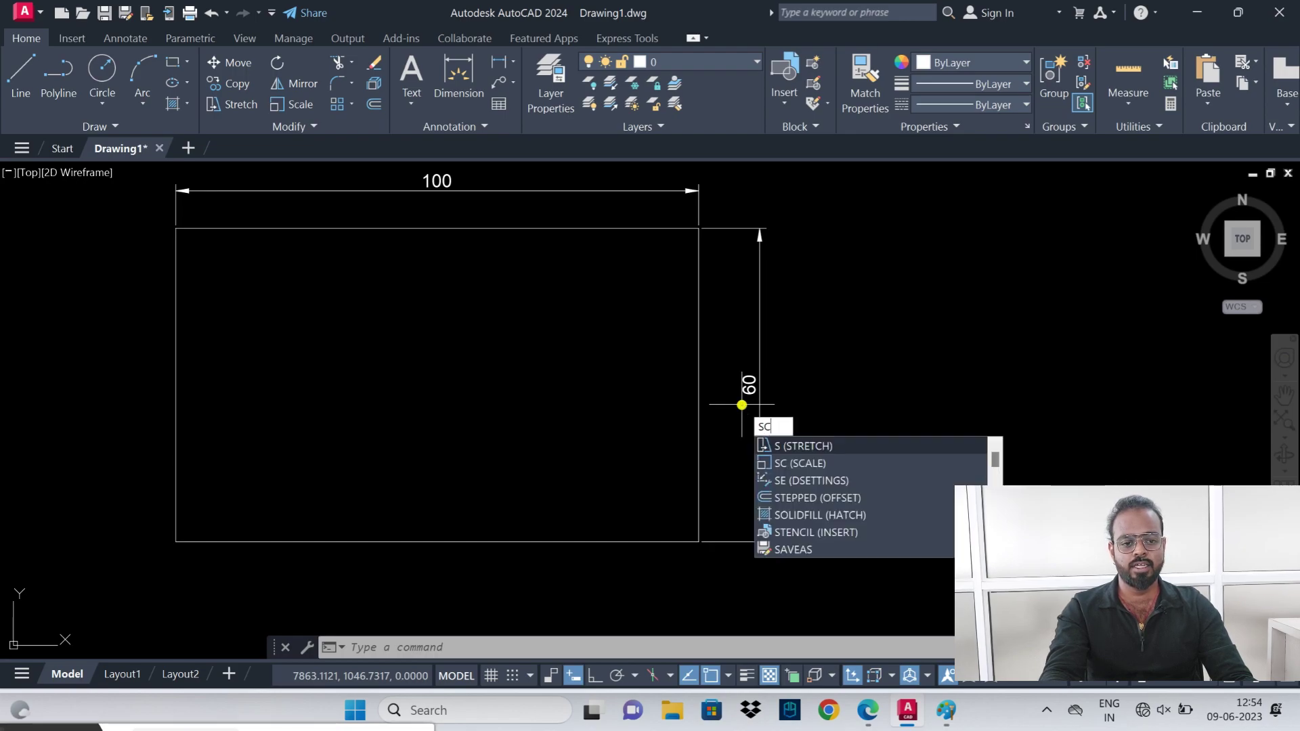
{"action": "key", "text": "Return"}
{"action": "left_click", "coordinate": [750, 189]}
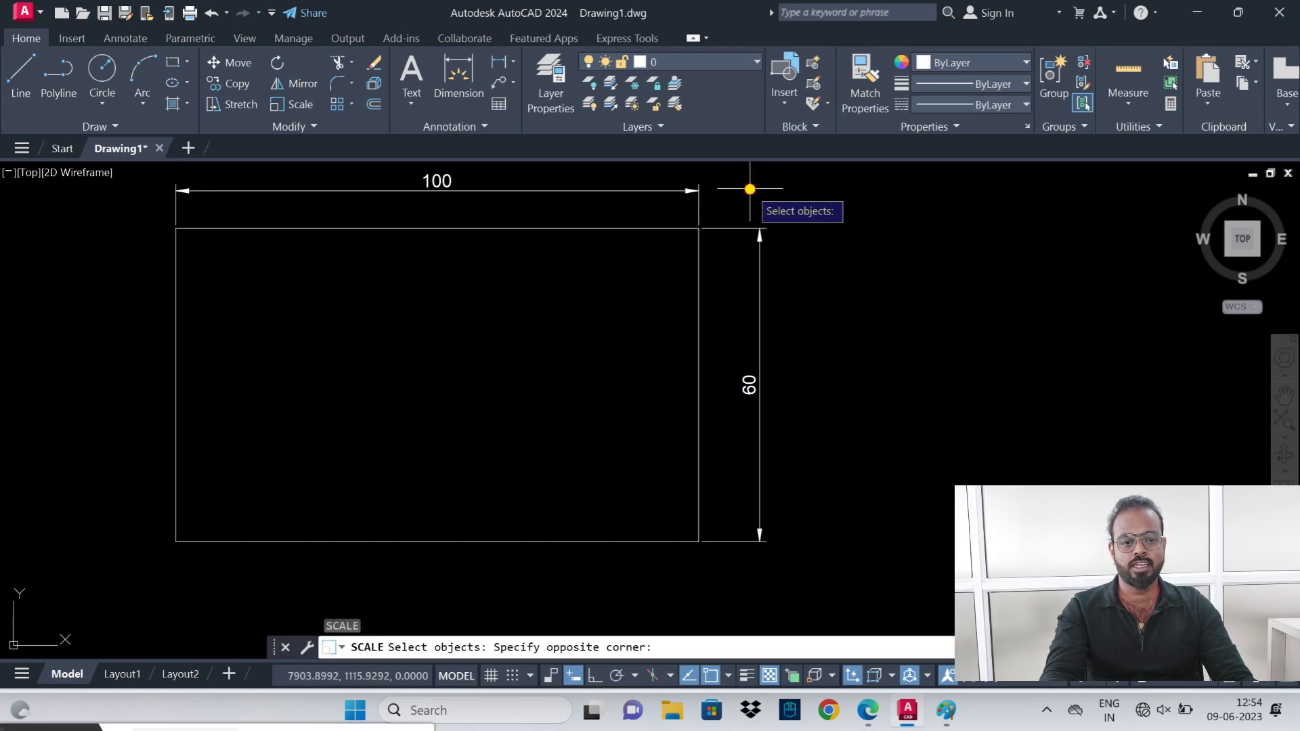
{"action": "left_click", "coordinate": [656, 277]}
{"action": "key", "text": "Return"}
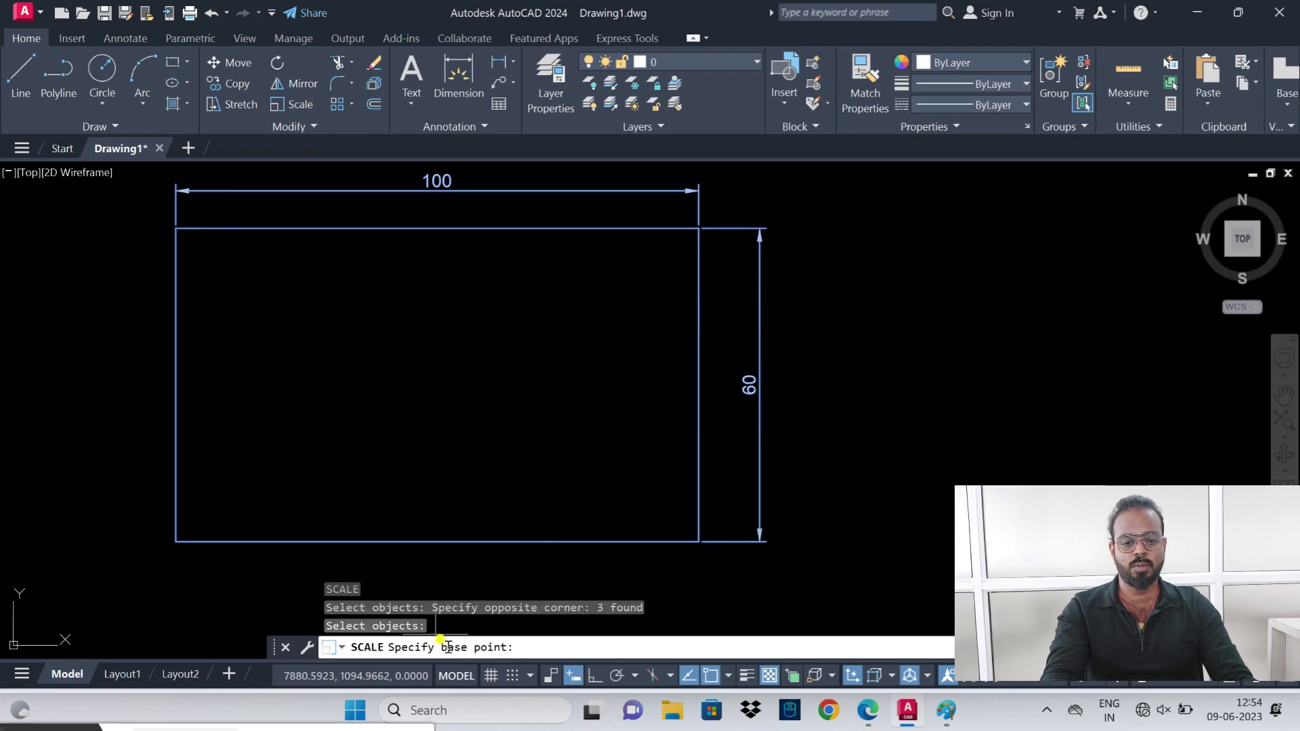
{"action": "left_click", "coordinate": [436, 385]}
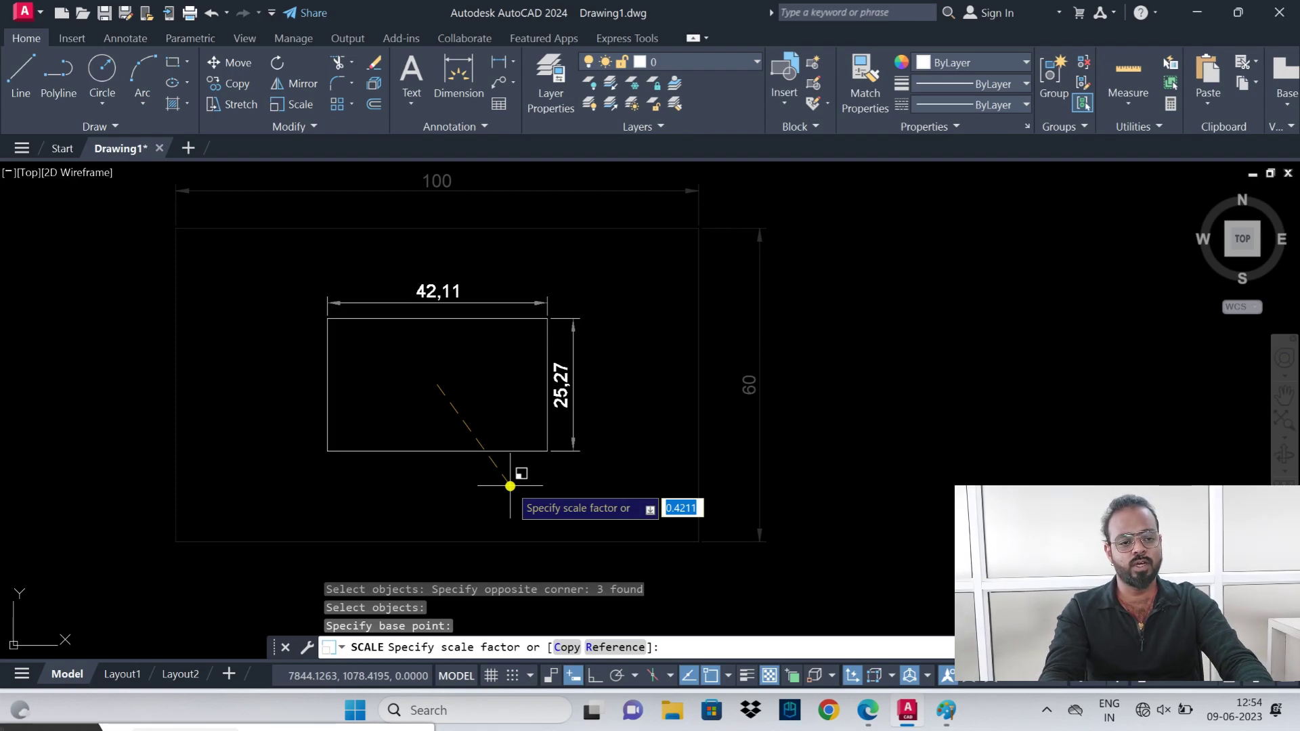
{"action": "type", "text": "1"}
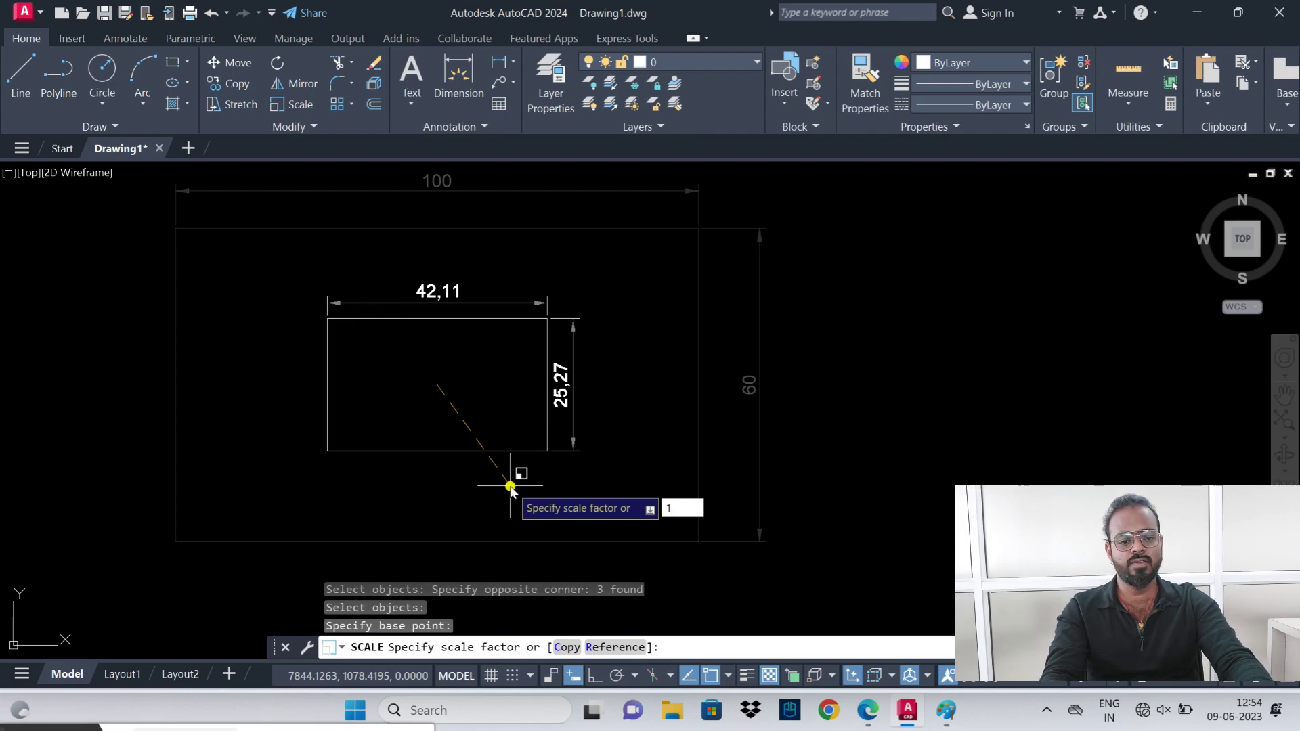
{"action": "type", "text": "/2"}
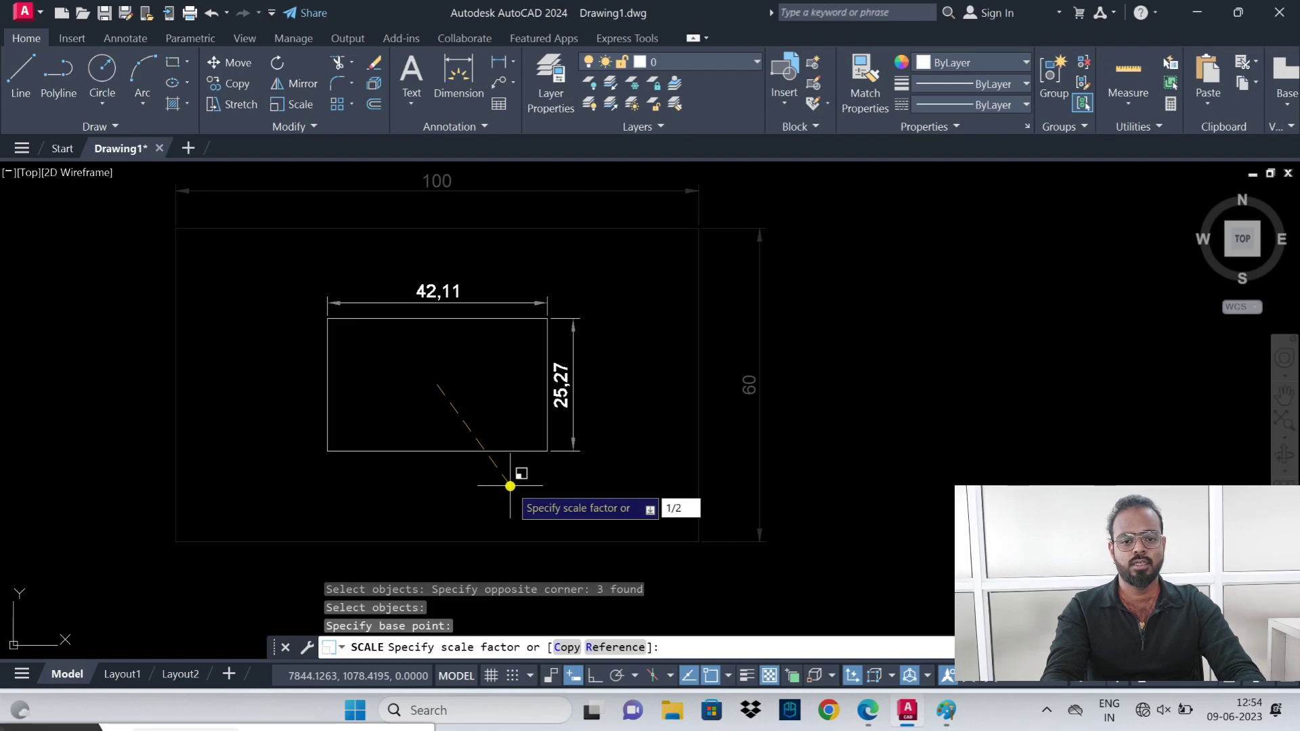
{"action": "key", "text": "Return"}
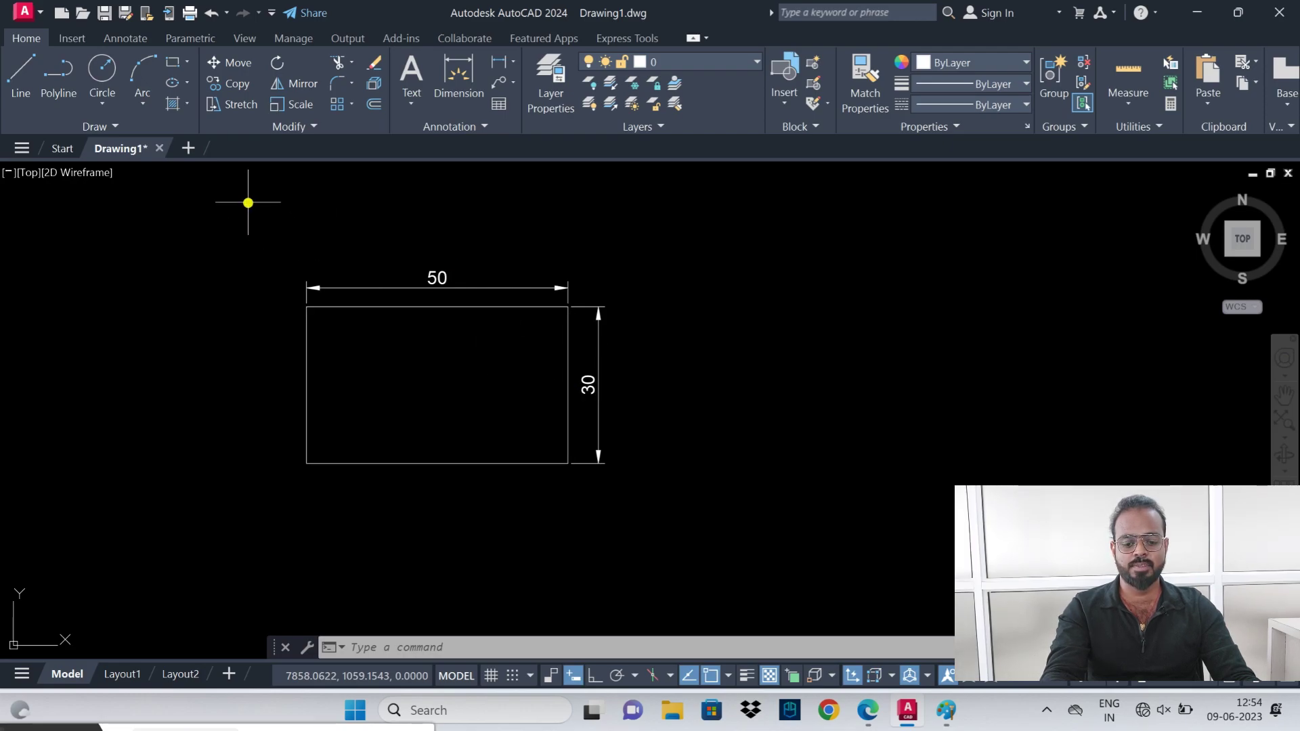
- Draw a radius-8 circle at the rectangle's centre and add its R8 radius dimension
{"action": "type", "text": "c"}
{"action": "key", "text": "Return"}
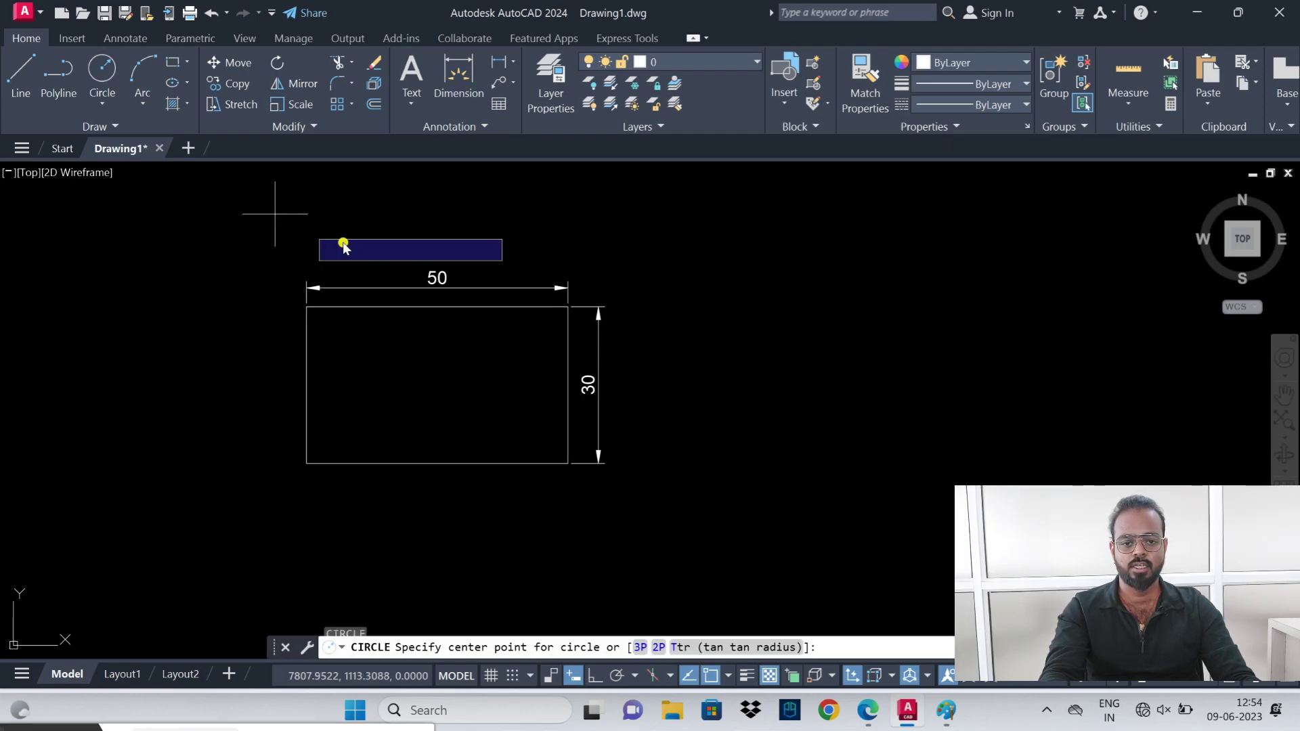
{"action": "left_click", "coordinate": [437, 385]}
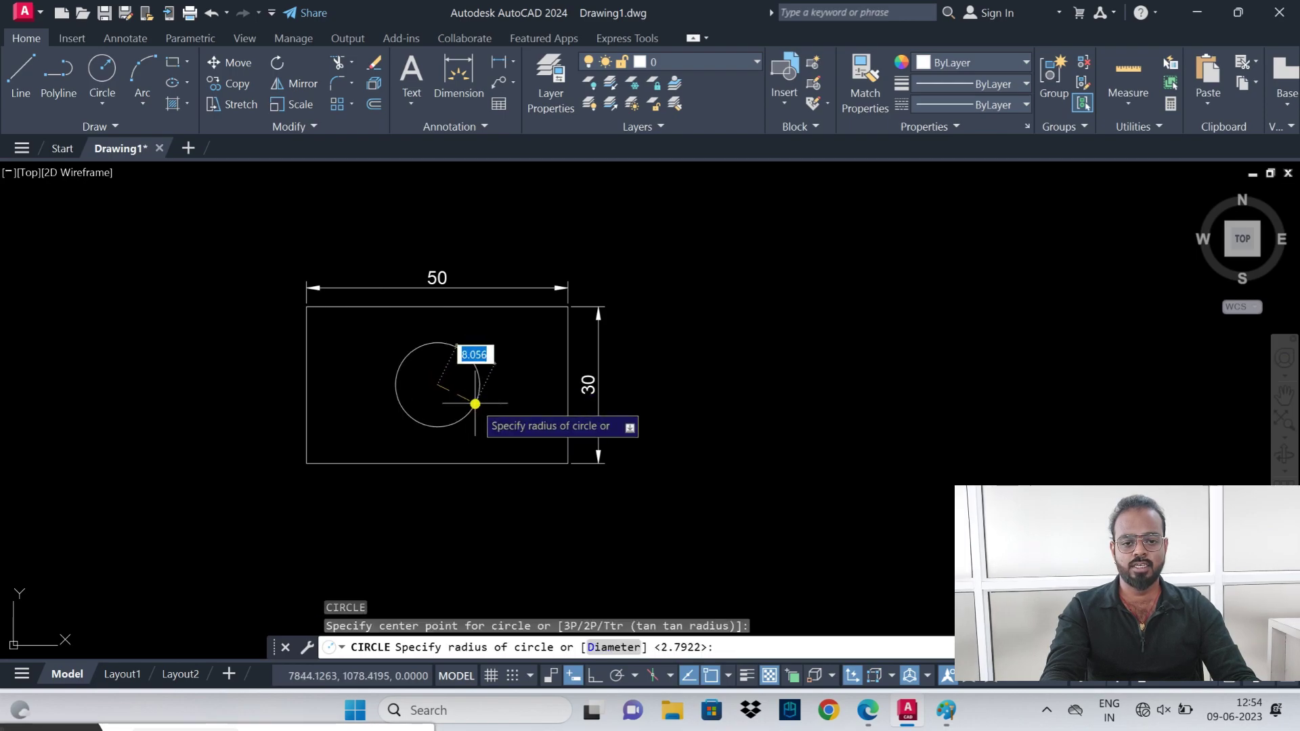
{"action": "type", "text": "8"}
{"action": "key", "text": "Return"}
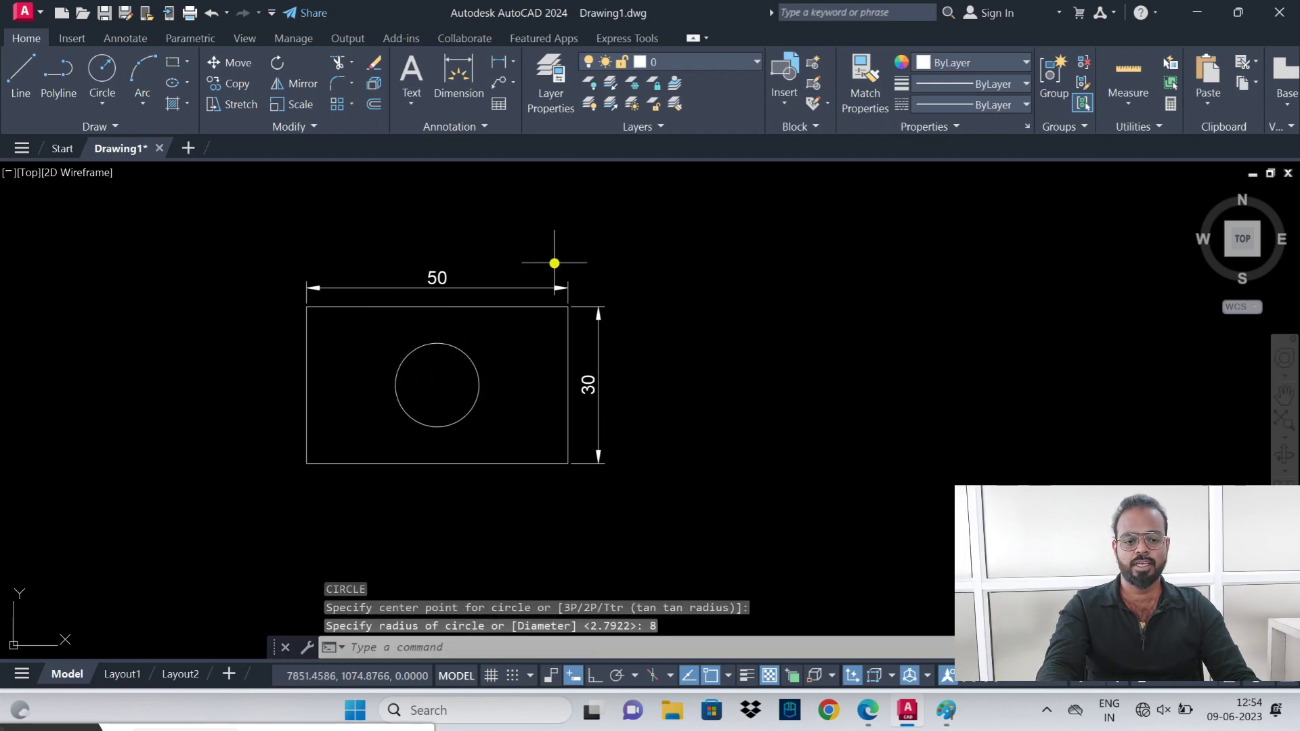
{"action": "type", "text": "dra"}
{"action": "key", "text": "Return"}
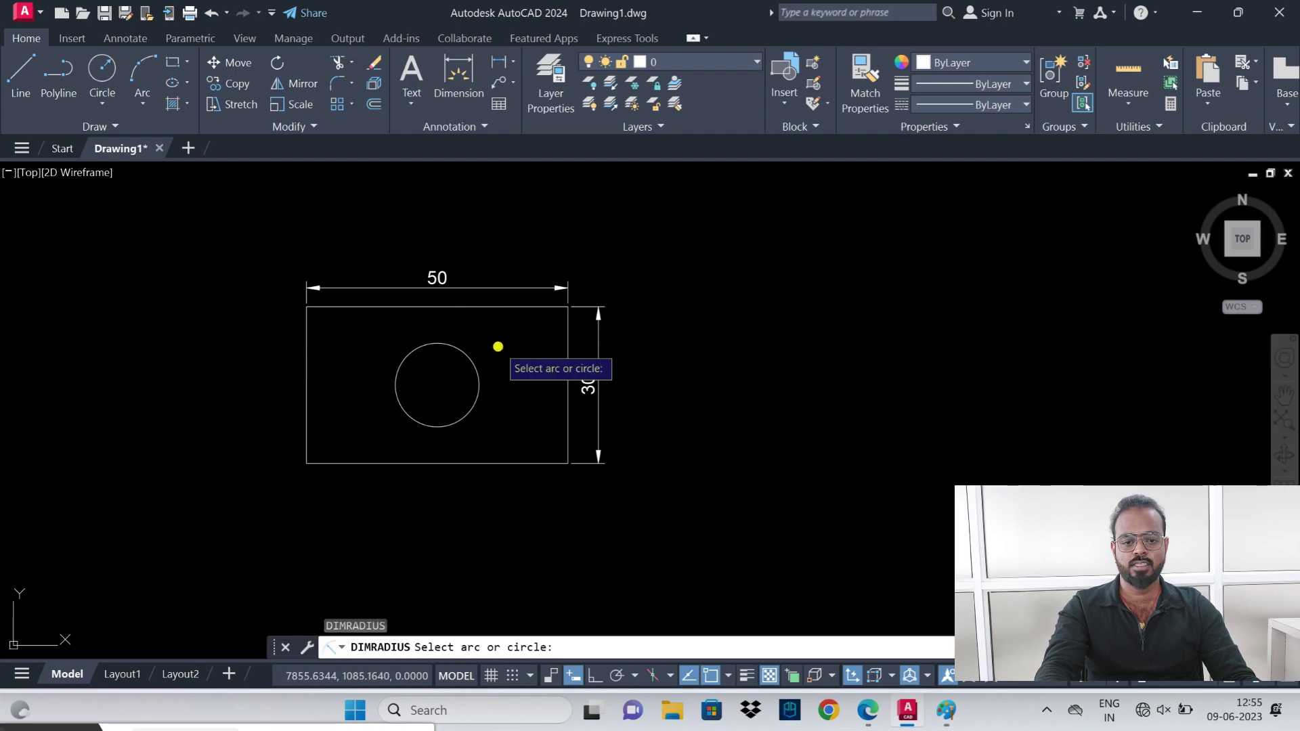
{"action": "left_click", "coordinate": [467, 355]}
{"action": "left_click", "coordinate": [511, 344]}
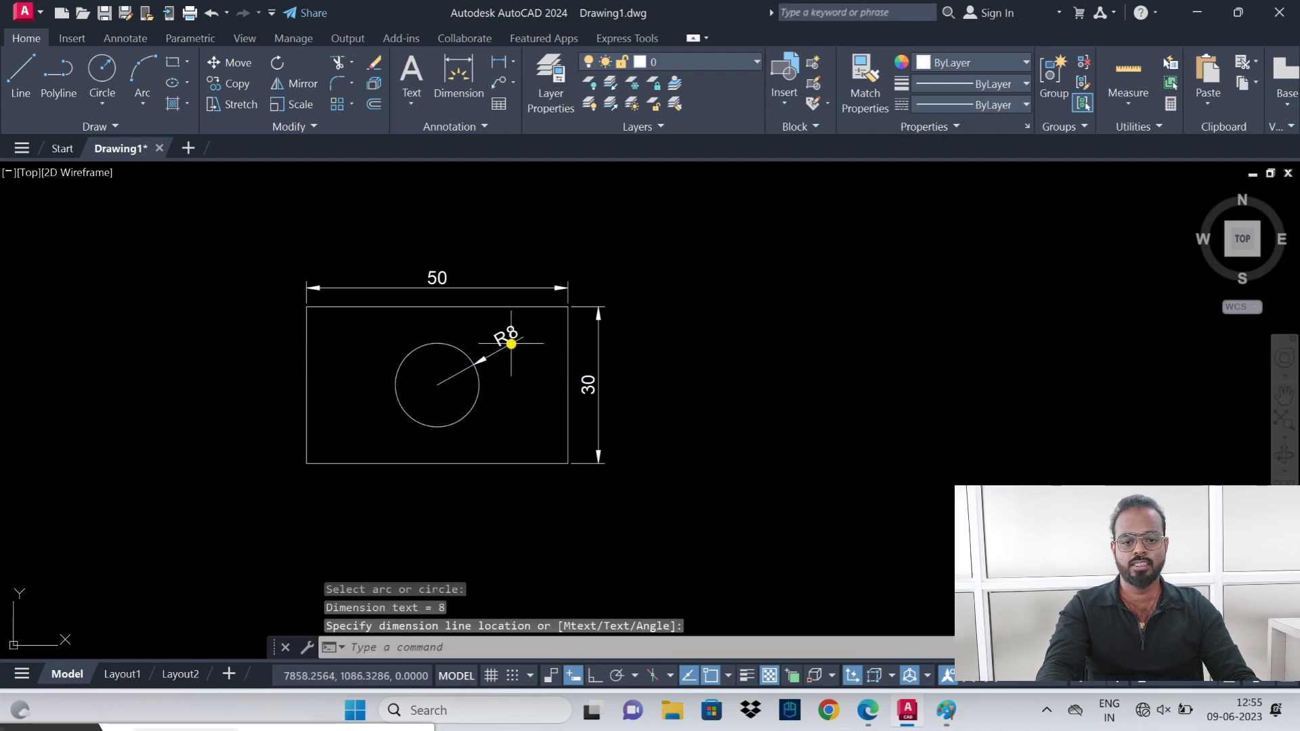
- Draw a radius-5 circle to its left inside the rectangle and dimension it R5
{"action": "type", "text": "c"}
{"action": "key", "text": "Return"}
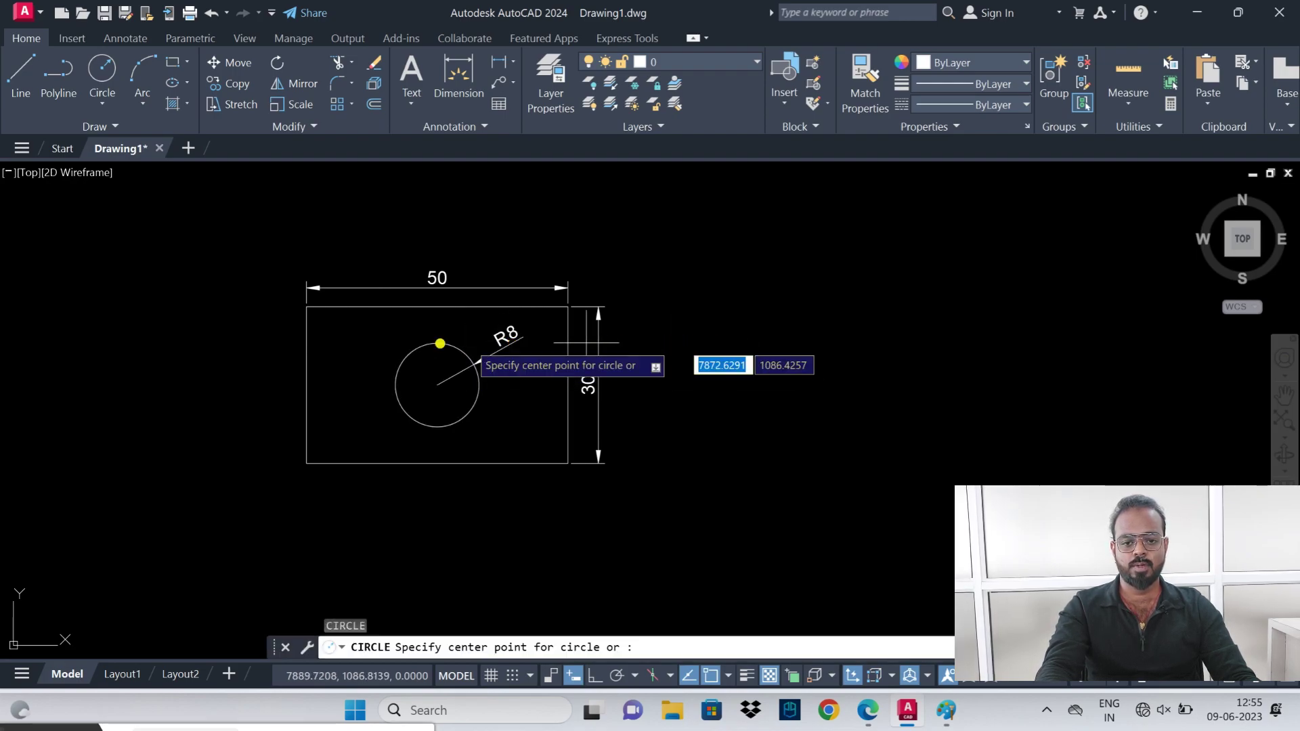
{"action": "left_click", "coordinate": [348, 344]}
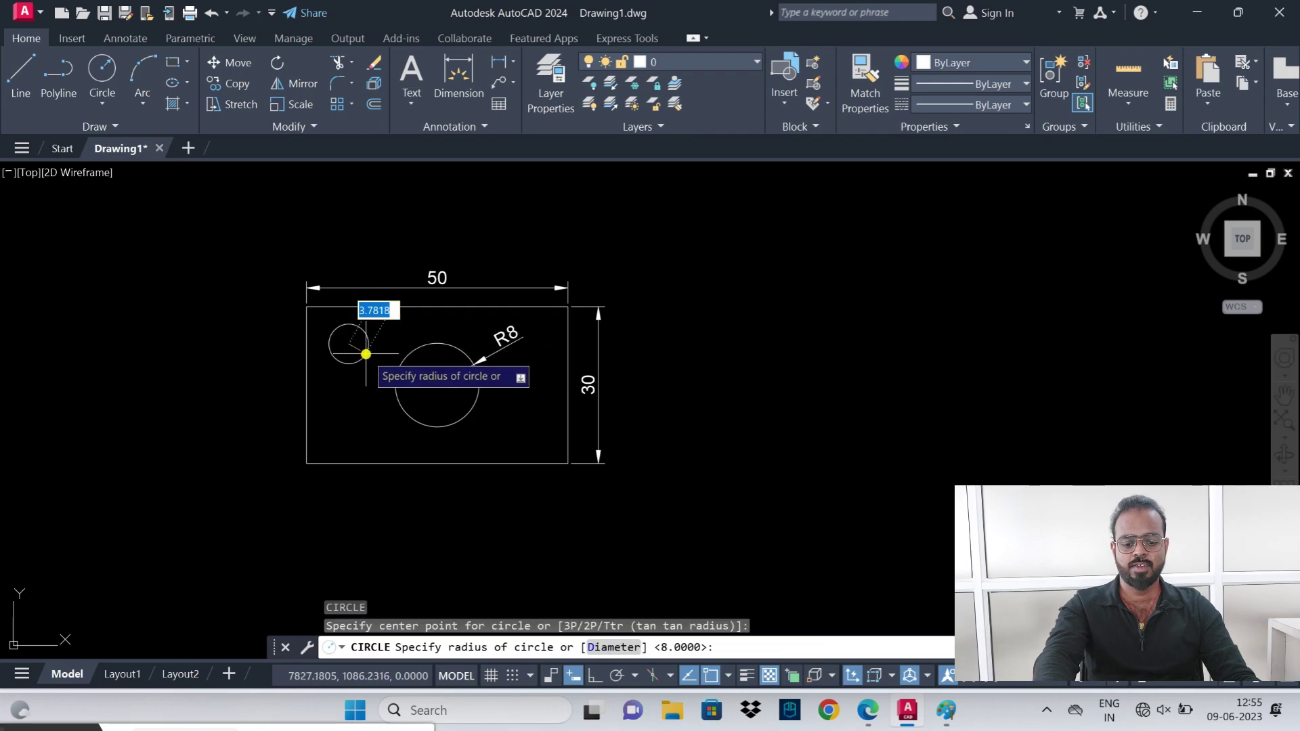
{"action": "type", "text": "5"}
{"action": "key", "text": "Return"}
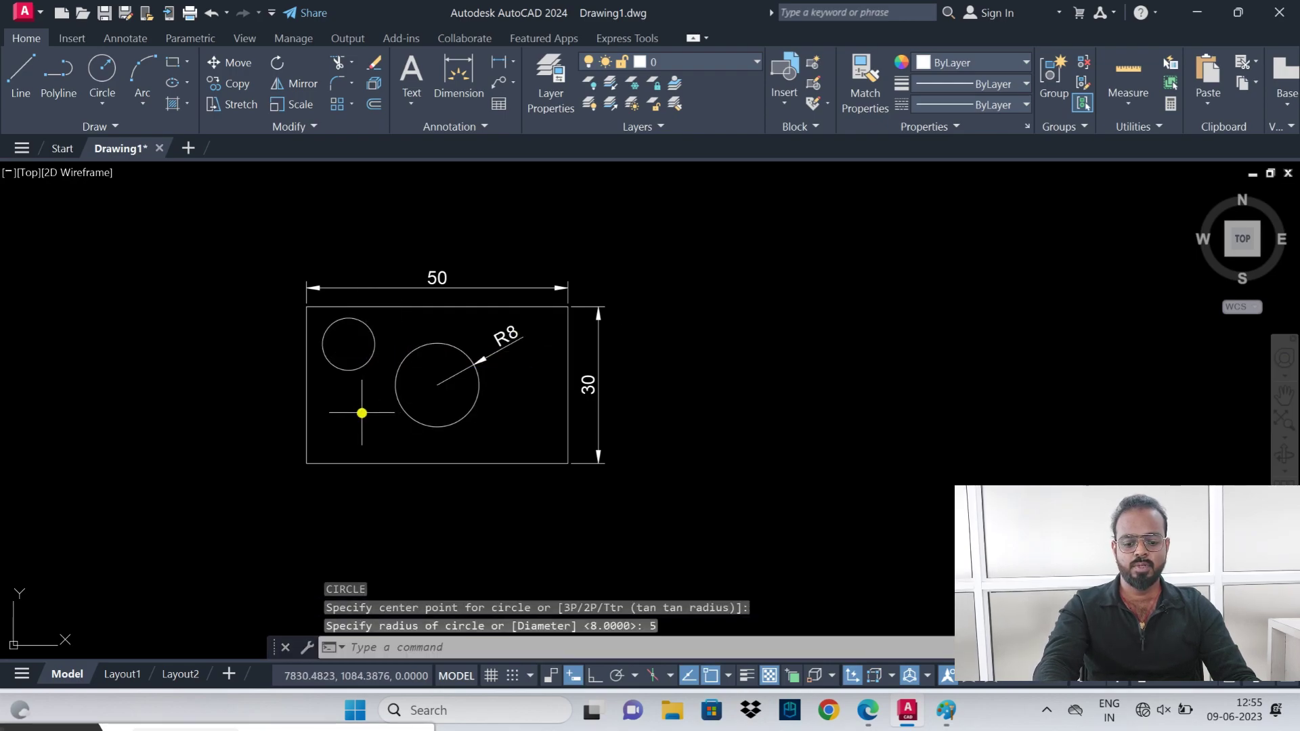
{"action": "type", "text": "DRA"}
{"action": "key", "text": "Return"}
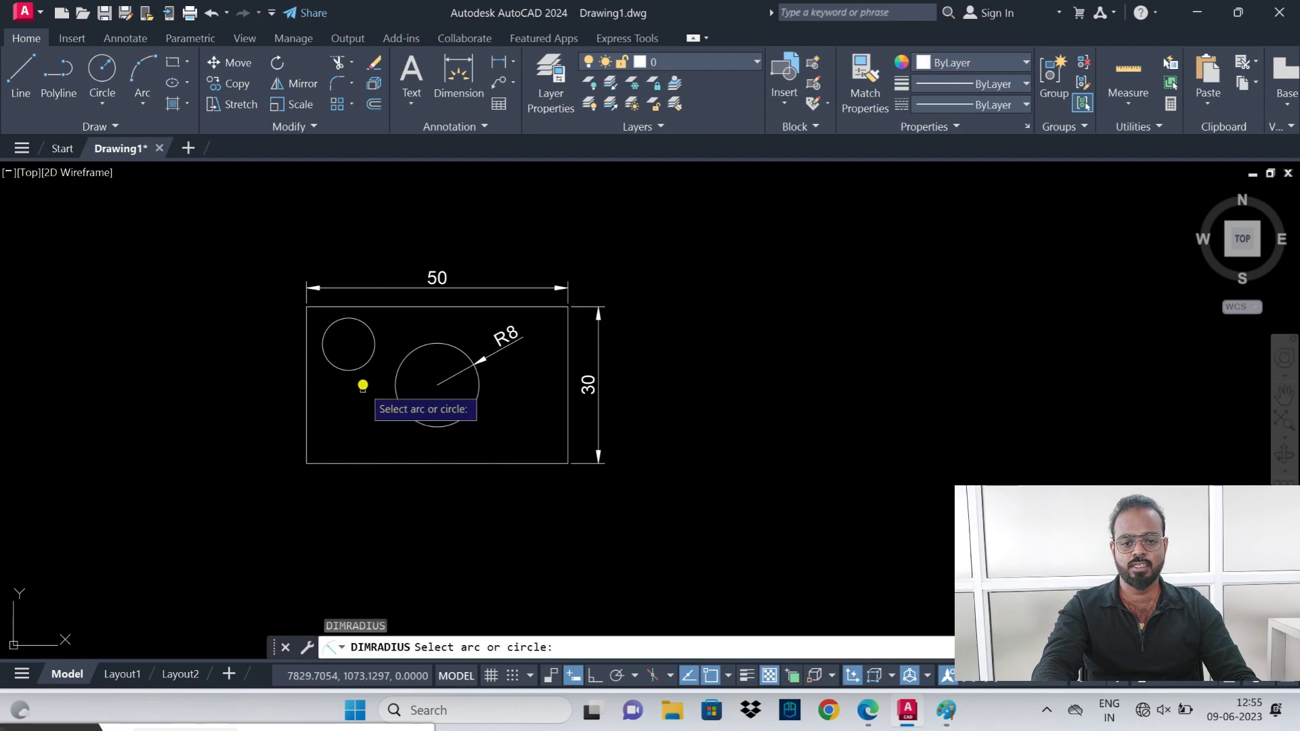
{"action": "left_click", "coordinate": [372, 356]}
{"action": "left_click", "coordinate": [427, 324]}
{"action": "key", "text": "Escape"}
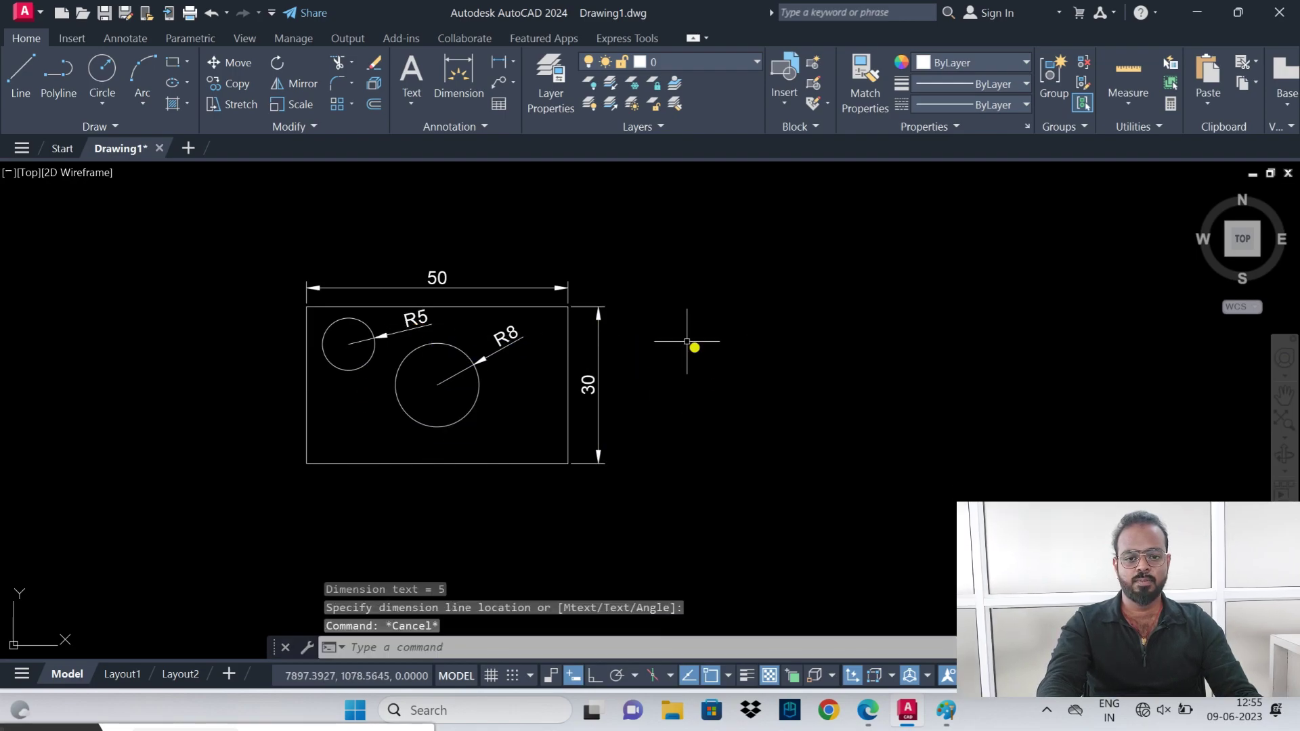
- Scale all seven objects by 4 from the rectangle's lower-left corner: 200 by 120, R32, R20
{"action": "type", "text": "SC"}
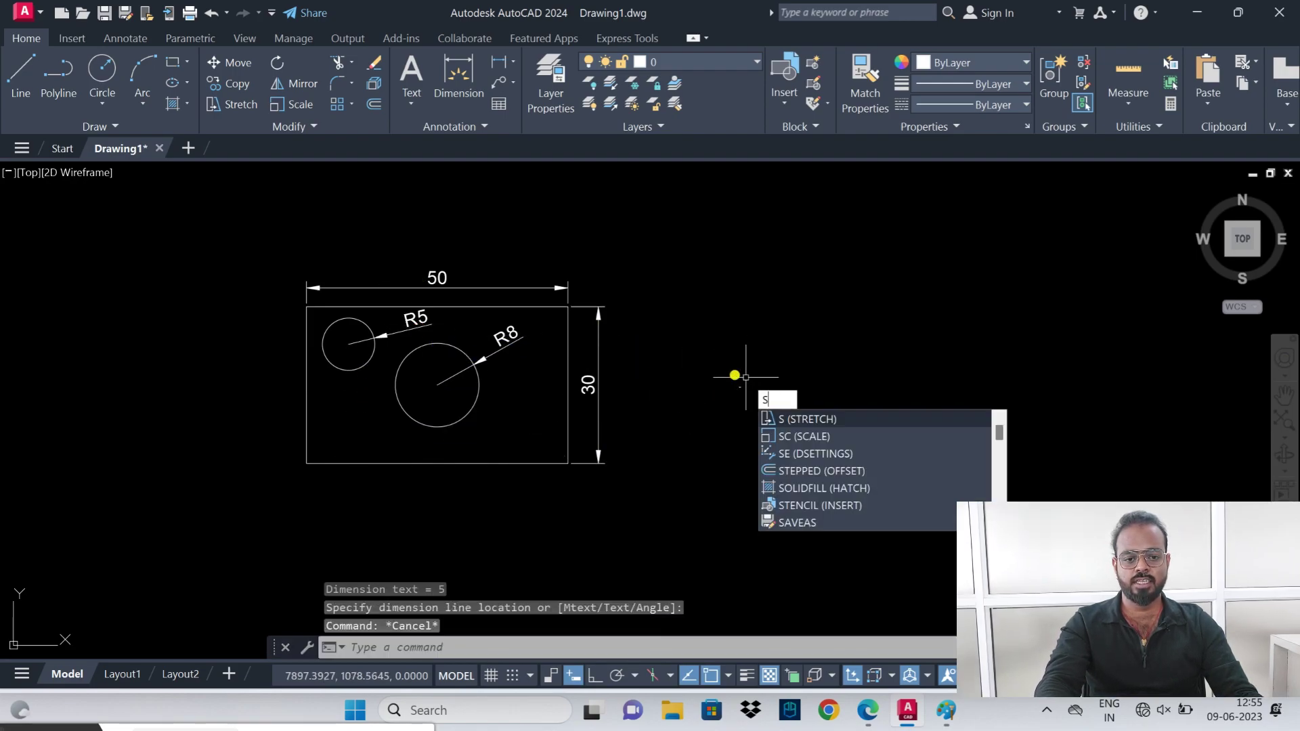
{"action": "key", "text": "Return"}
{"action": "left_click", "coordinate": [675, 247]}
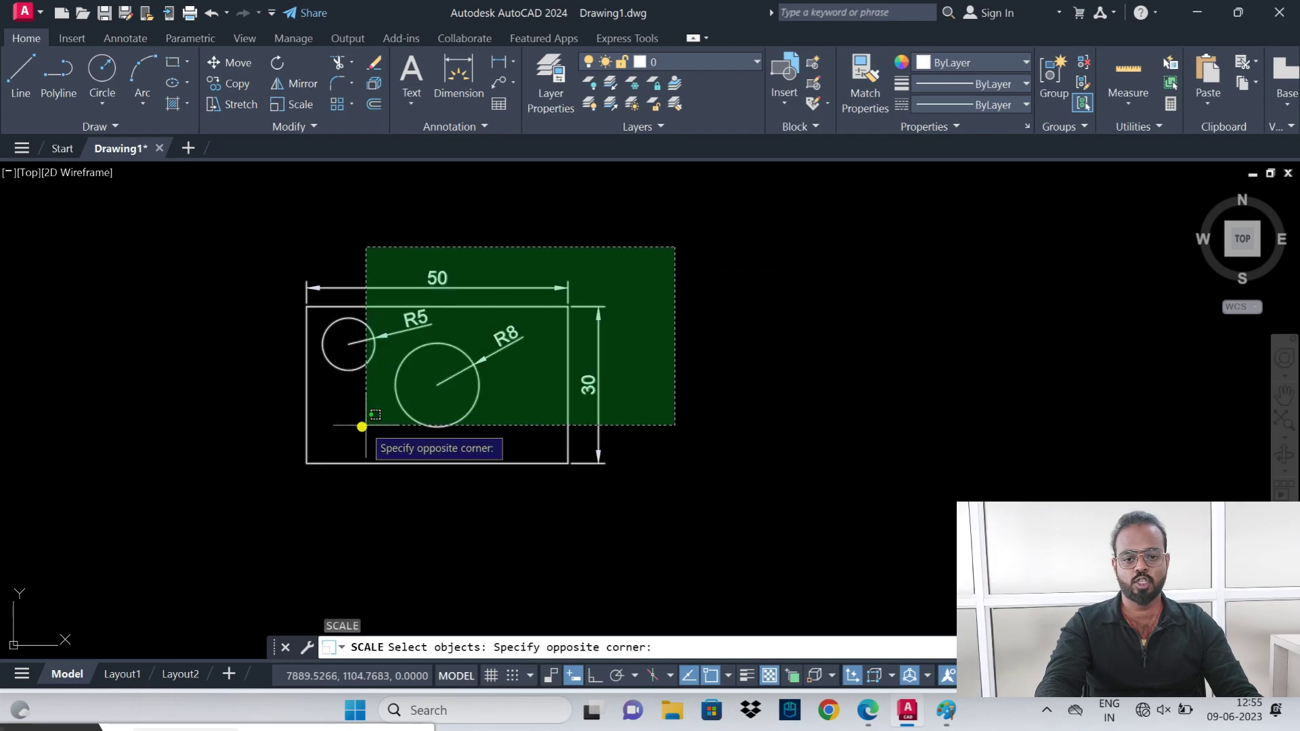
{"action": "left_click", "coordinate": [257, 491]}
{"action": "key", "text": "Return"}
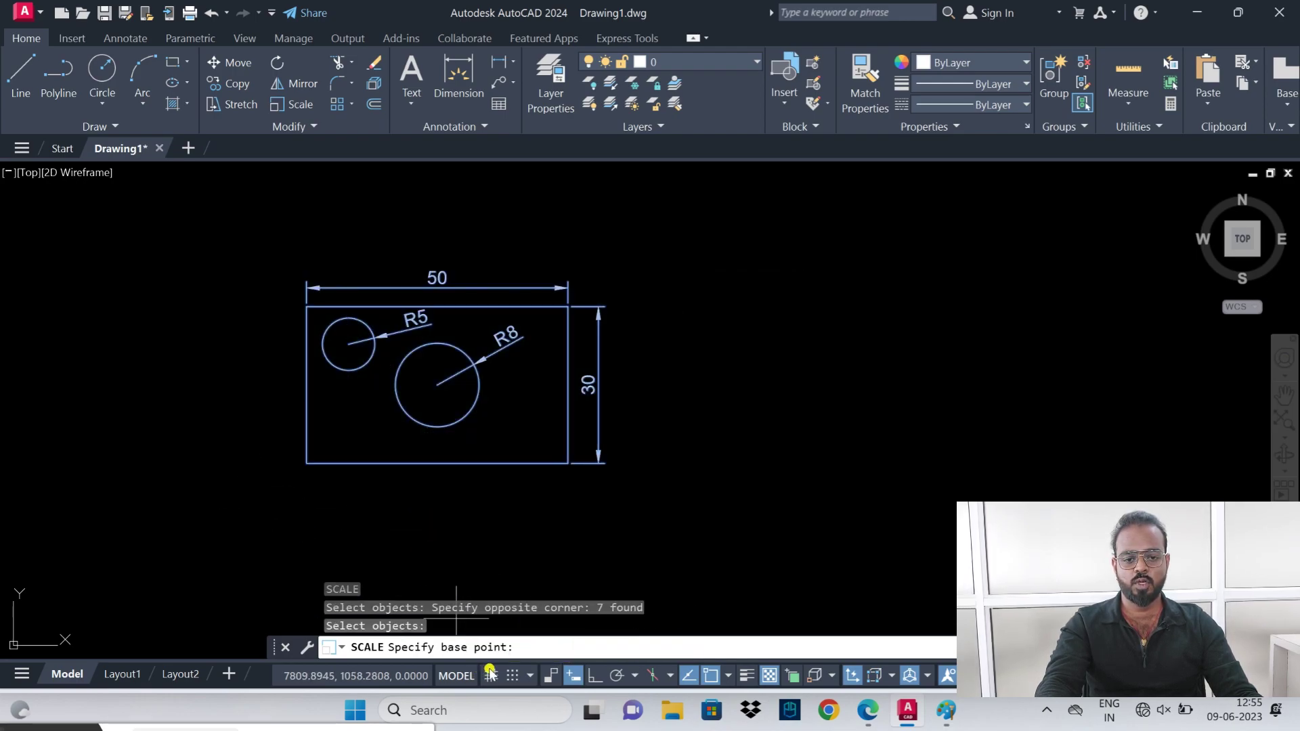
{"action": "left_click", "coordinate": [306, 463]}
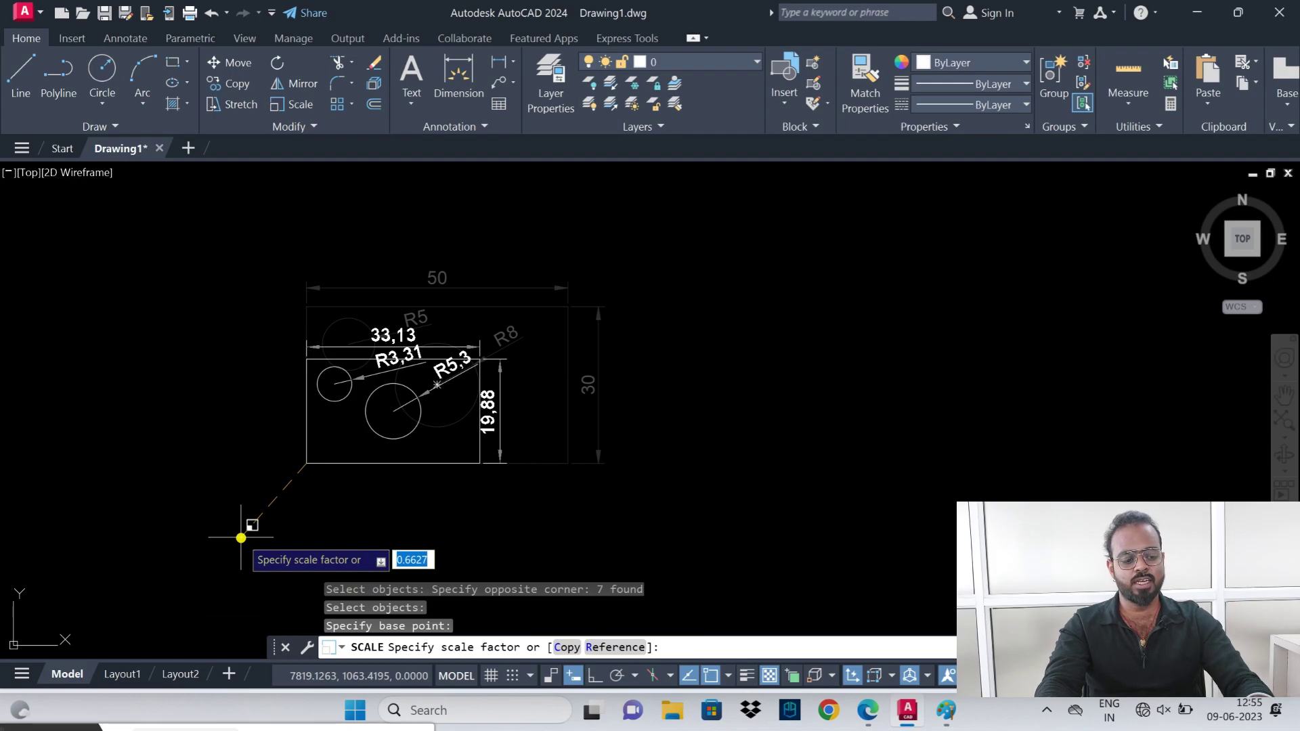
{"action": "type", "text": "4"}
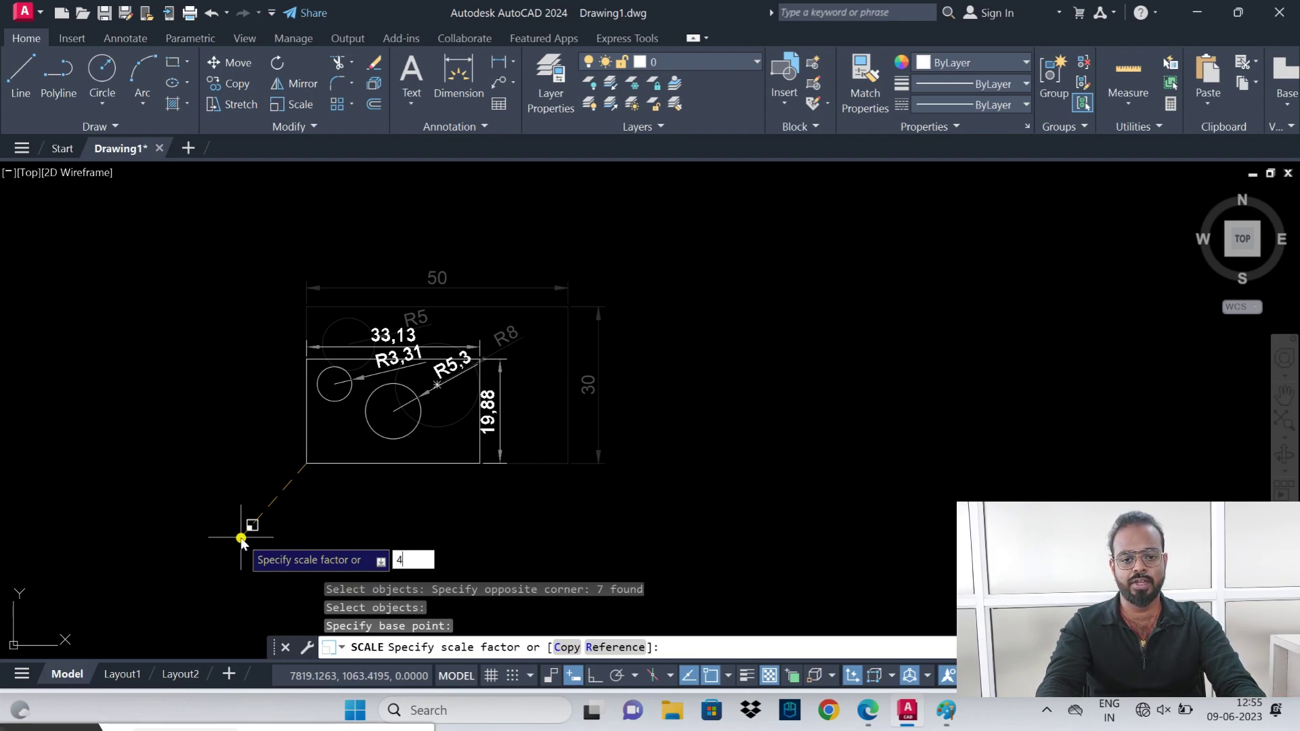
{"action": "key", "text": "Return"}
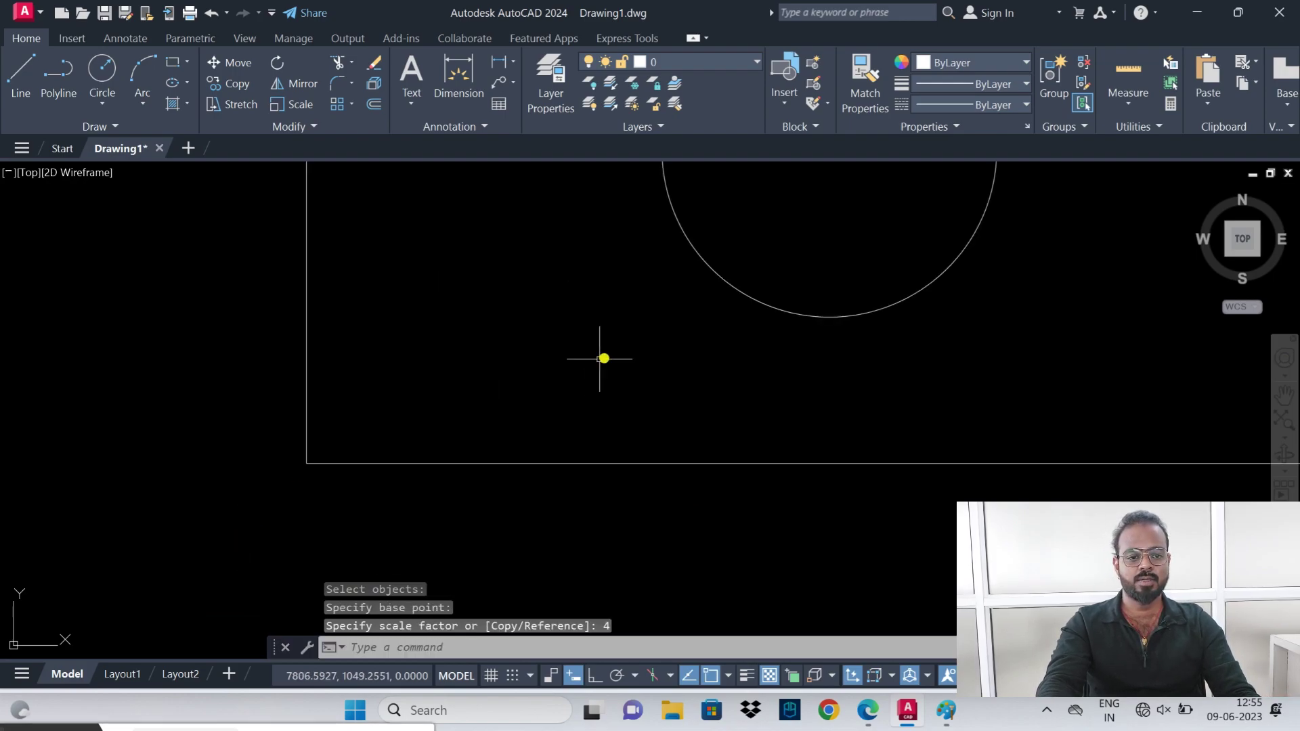
{"action": "scroll", "coordinate": [656, 348], "scroll_direction": "down", "scroll_amount": 2}
{"action": "scroll", "coordinate": [656, 348], "scroll_direction": "down", "scroll_amount": 3}
{"action": "scroll", "coordinate": [686, 302], "scroll_direction": "up", "scroll_amount": 2}
{"action": "scroll", "coordinate": [682, 307], "scroll_direction": "up", "scroll_amount": 1}
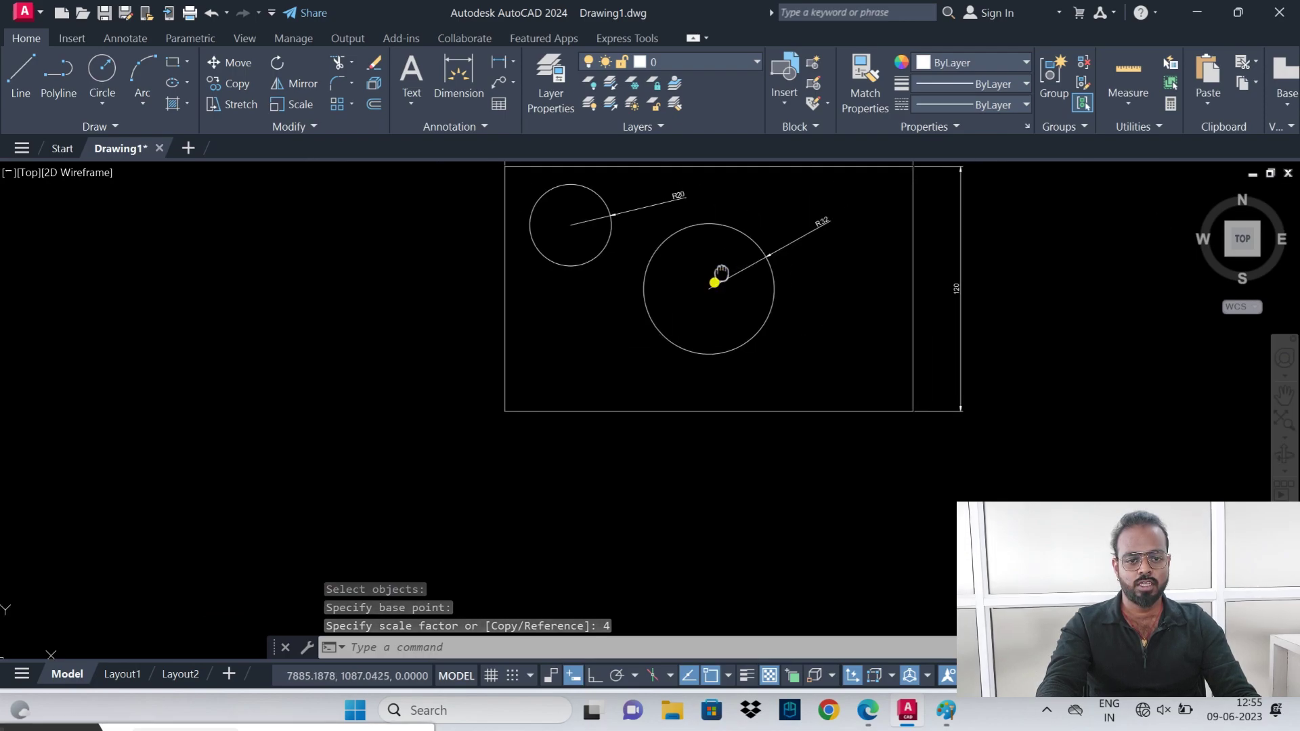
{"action": "scroll", "coordinate": [744, 293], "scroll_direction": "up", "scroll_amount": 1}
{"action": "scroll", "coordinate": [656, 357], "scroll_direction": "up", "scroll_amount": 2}
{"action": "scroll", "coordinate": [651, 336], "scroll_direction": "up", "scroll_amount": 1}
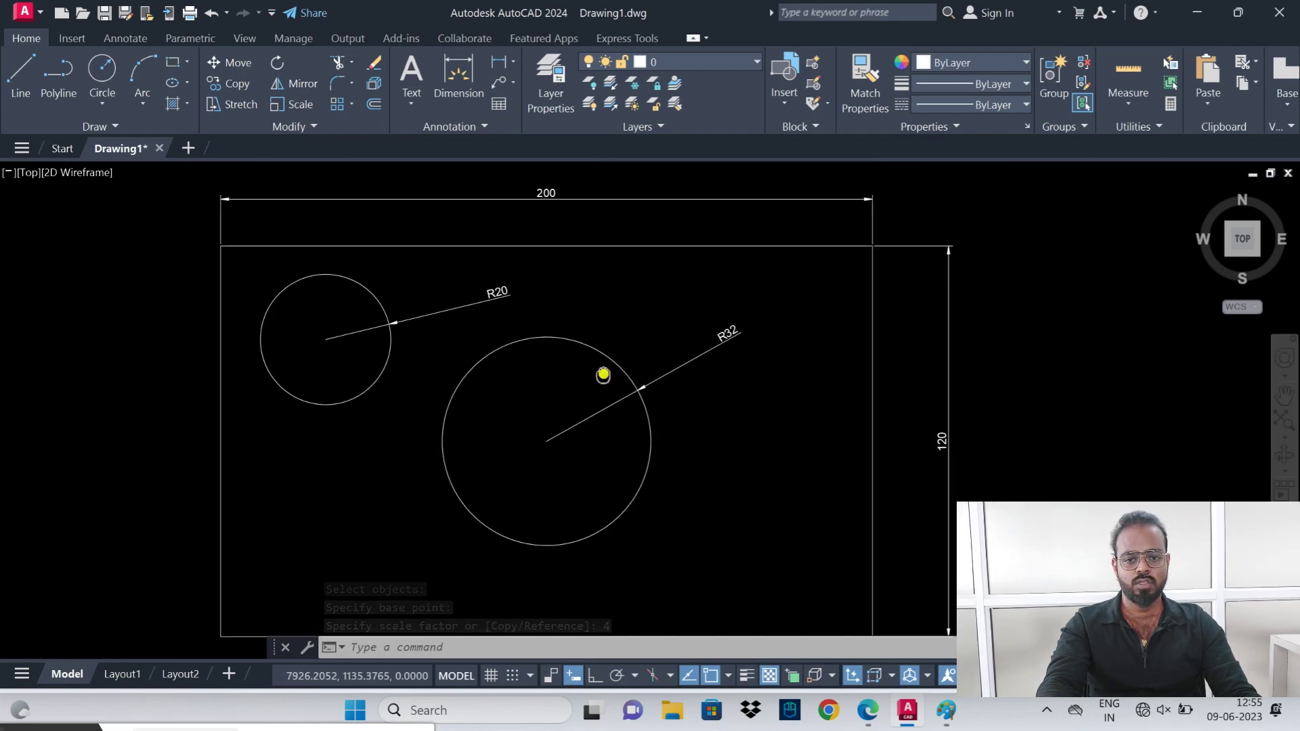
{"action": "scroll", "coordinate": [601, 372], "scroll_direction": "down", "scroll_amount": 2}
{"action": "scroll", "coordinate": [556, 309], "scroll_direction": "up", "scroll_amount": 2}
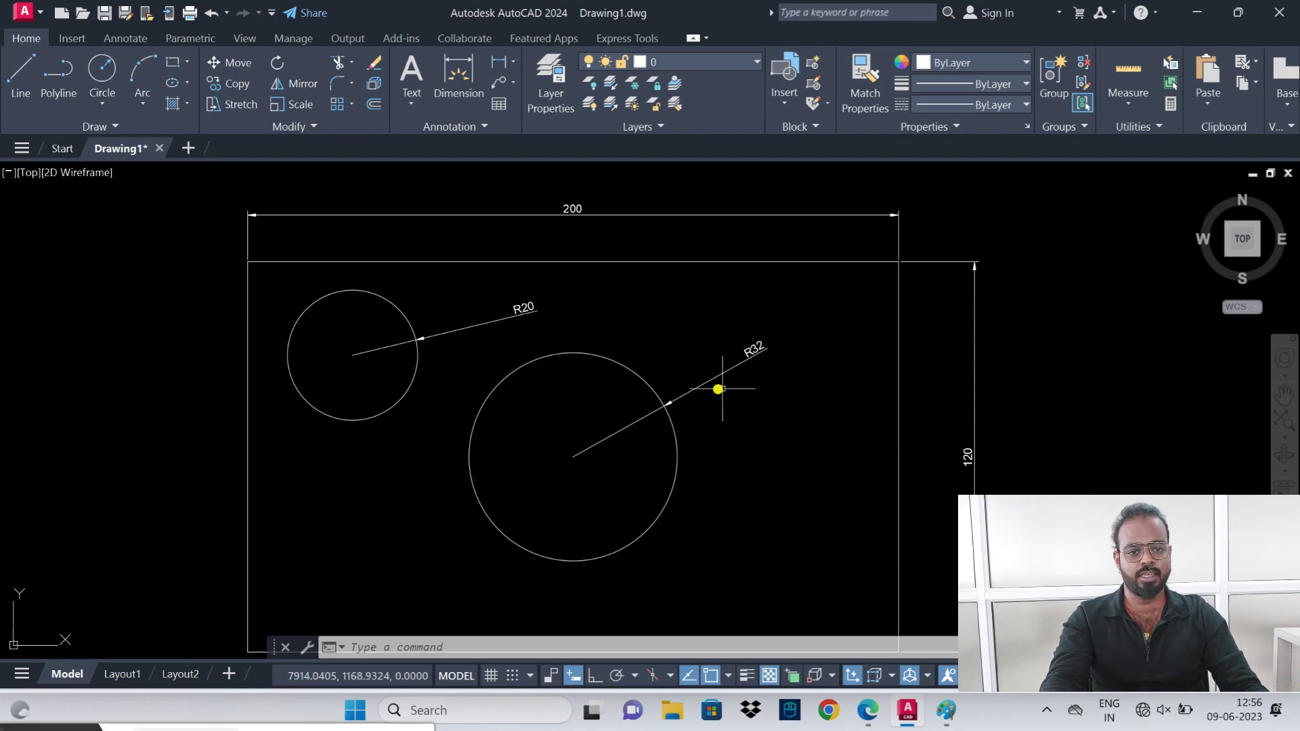
- Show the PDF notes' SCALE and FILLET page and highlight the 'FILLET:- F ENTER' line
{"action": "left_click", "coordinate": [867, 710]}
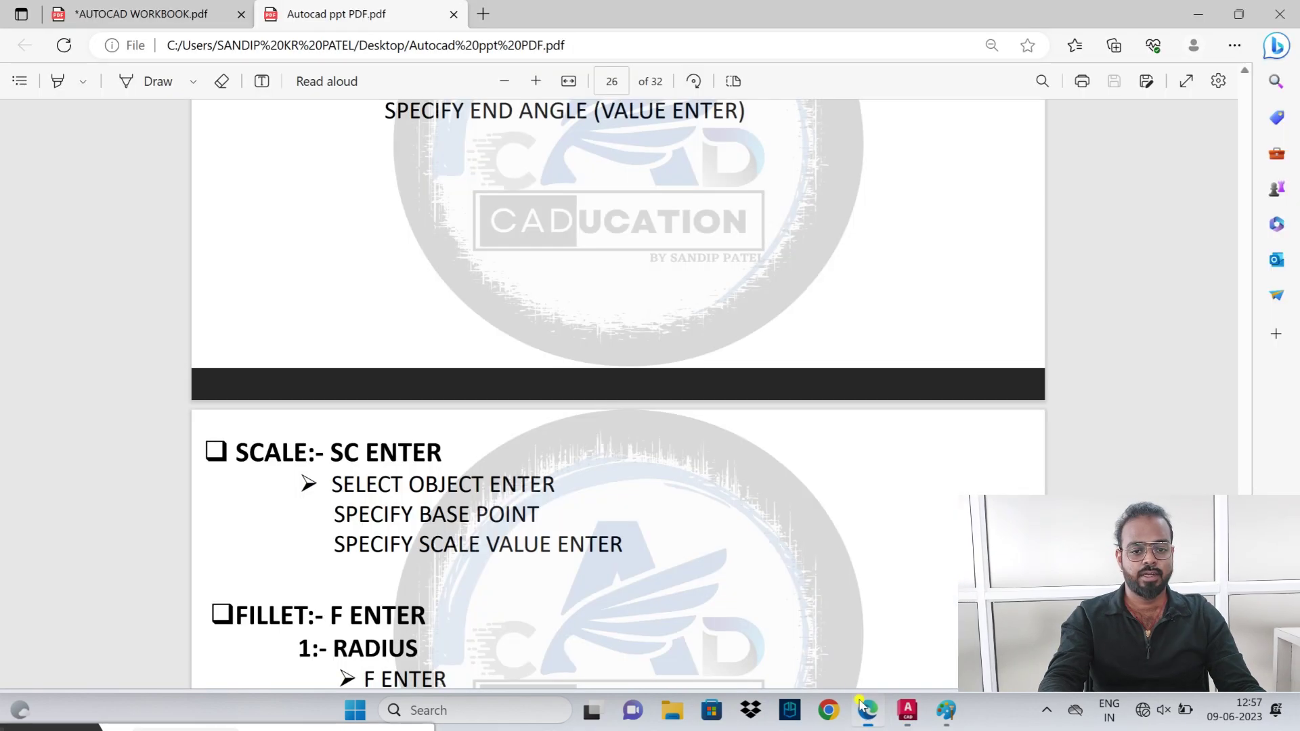
{"action": "scroll", "coordinate": [334, 382], "scroll_direction": "down", "scroll_amount": 5}
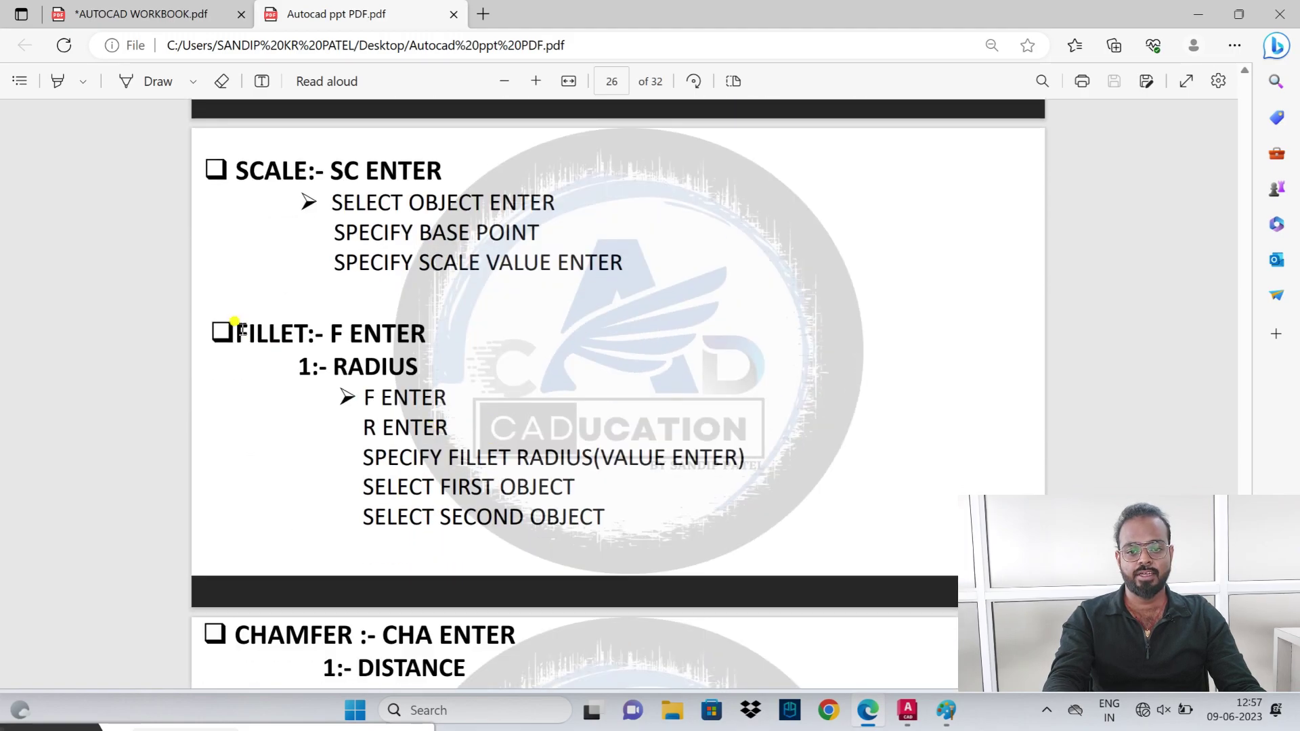
{"action": "left_click_drag", "start_coordinate": [239, 332], "coordinate": [428, 342]}
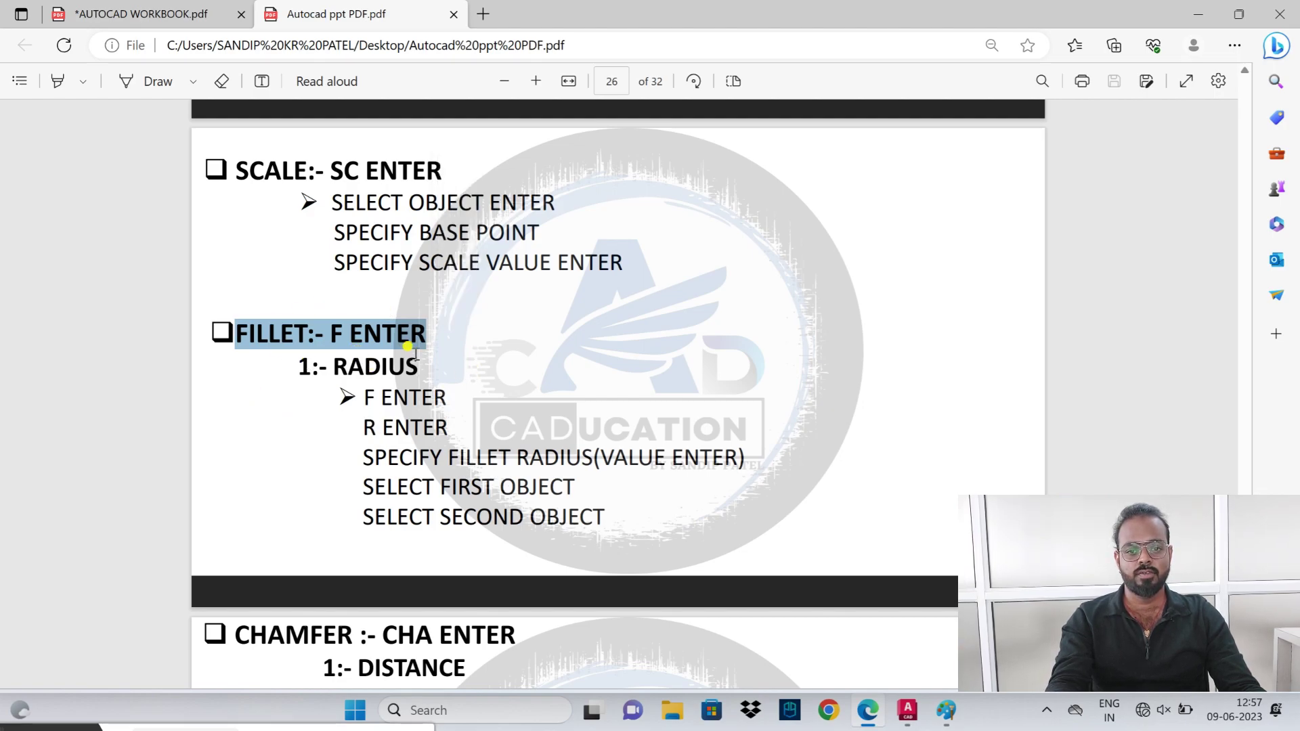
- In Paint, draw a sharp black corner and circle it in red
{"action": "left_click", "coordinate": [947, 722]}
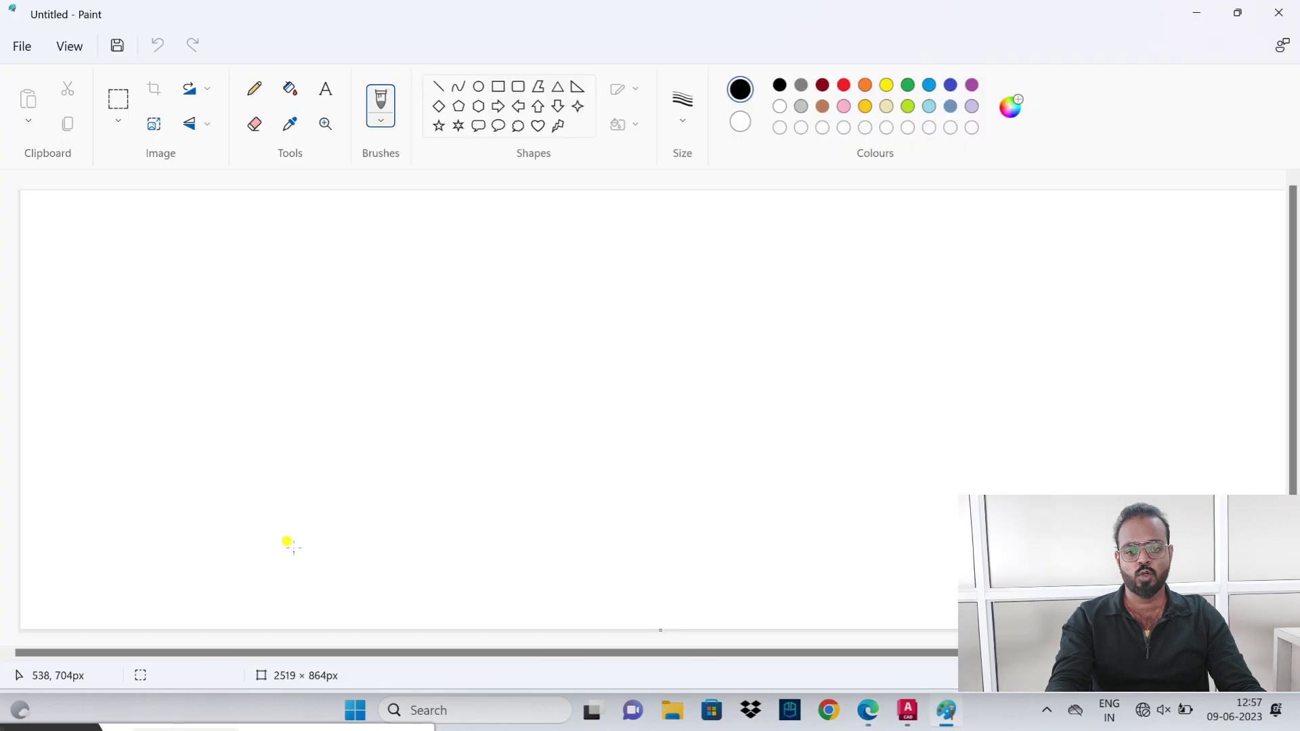
{"action": "mouse_move", "coordinate": [291, 569]}
{"action": "left_mouse_down"}
{"action": "mouse_move", "coordinate": [291, 366]}
{"action": "mouse_move", "coordinate": [440, 355]}
{"action": "left_mouse_up"}
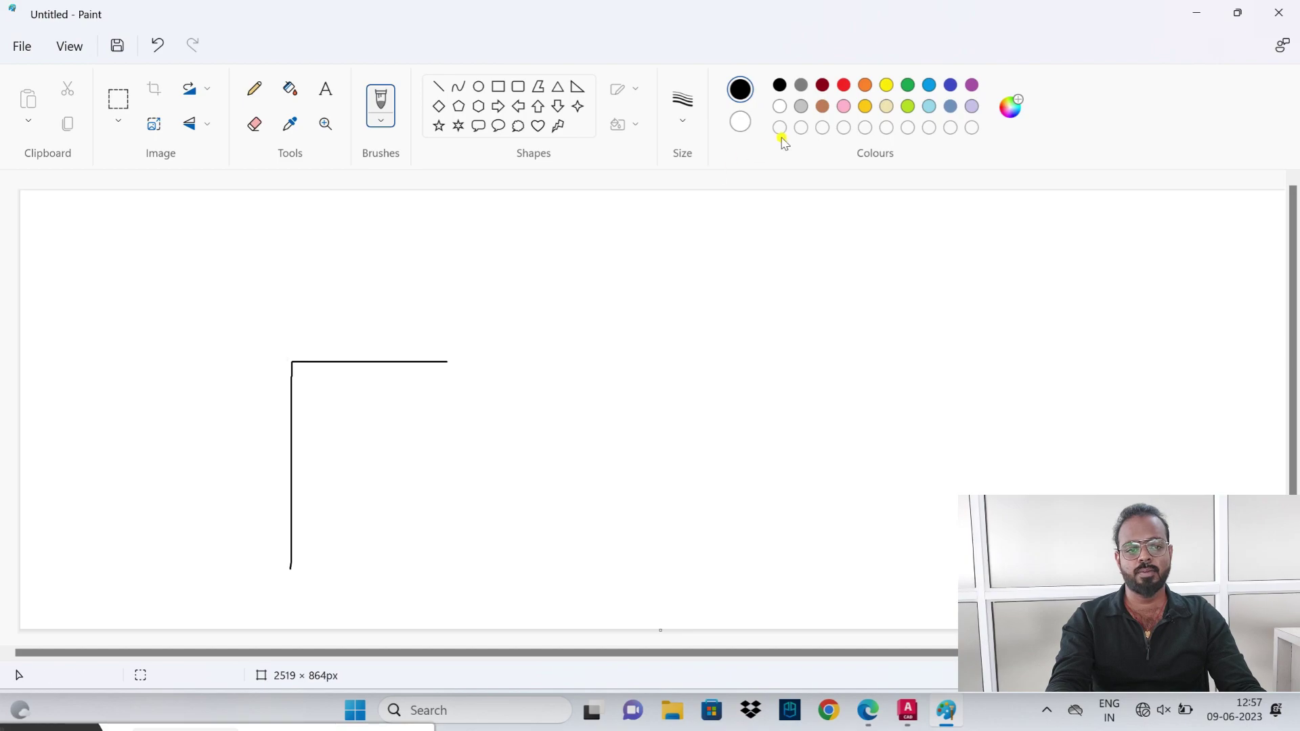
{"action": "left_click", "coordinate": [842, 87]}
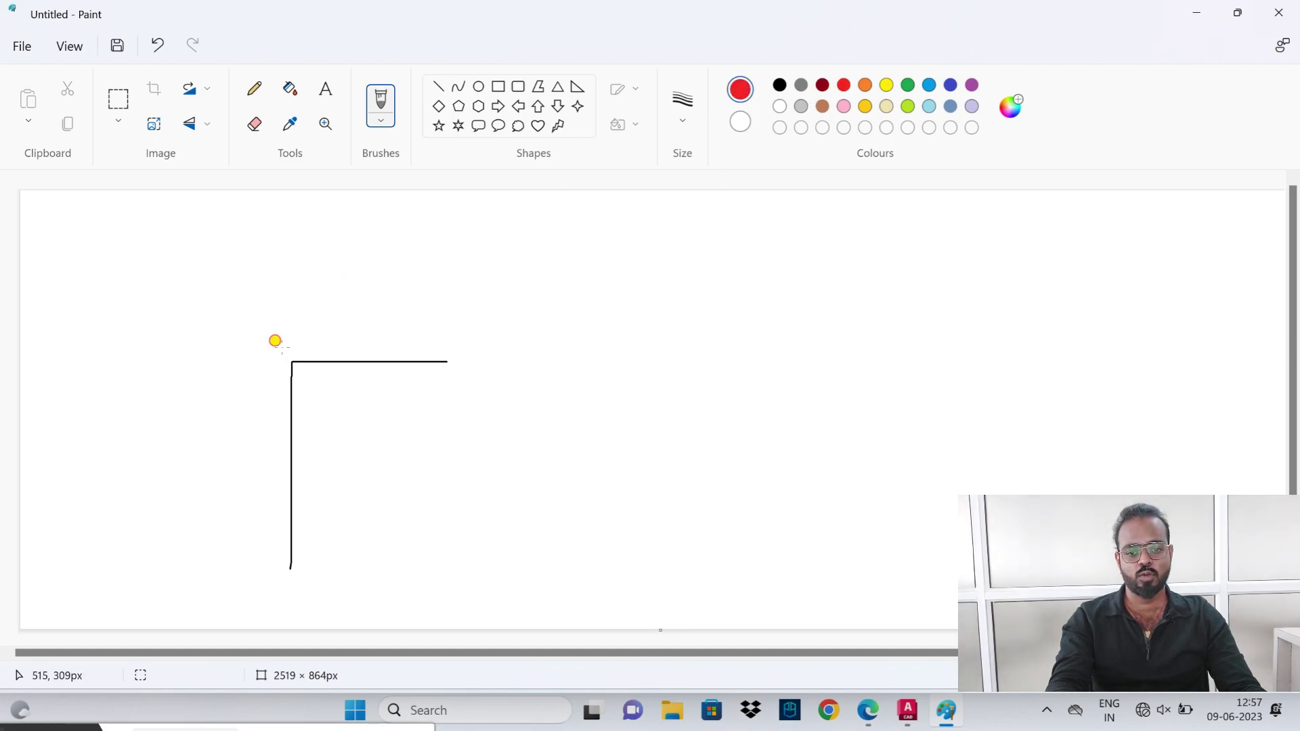
{"action": "mouse_move", "coordinate": [278, 346]}
{"action": "left_mouse_down"}
{"action": "mouse_move", "coordinate": [308, 372]}
{"action": "mouse_move", "coordinate": [265, 344]}
{"action": "left_mouse_up"}
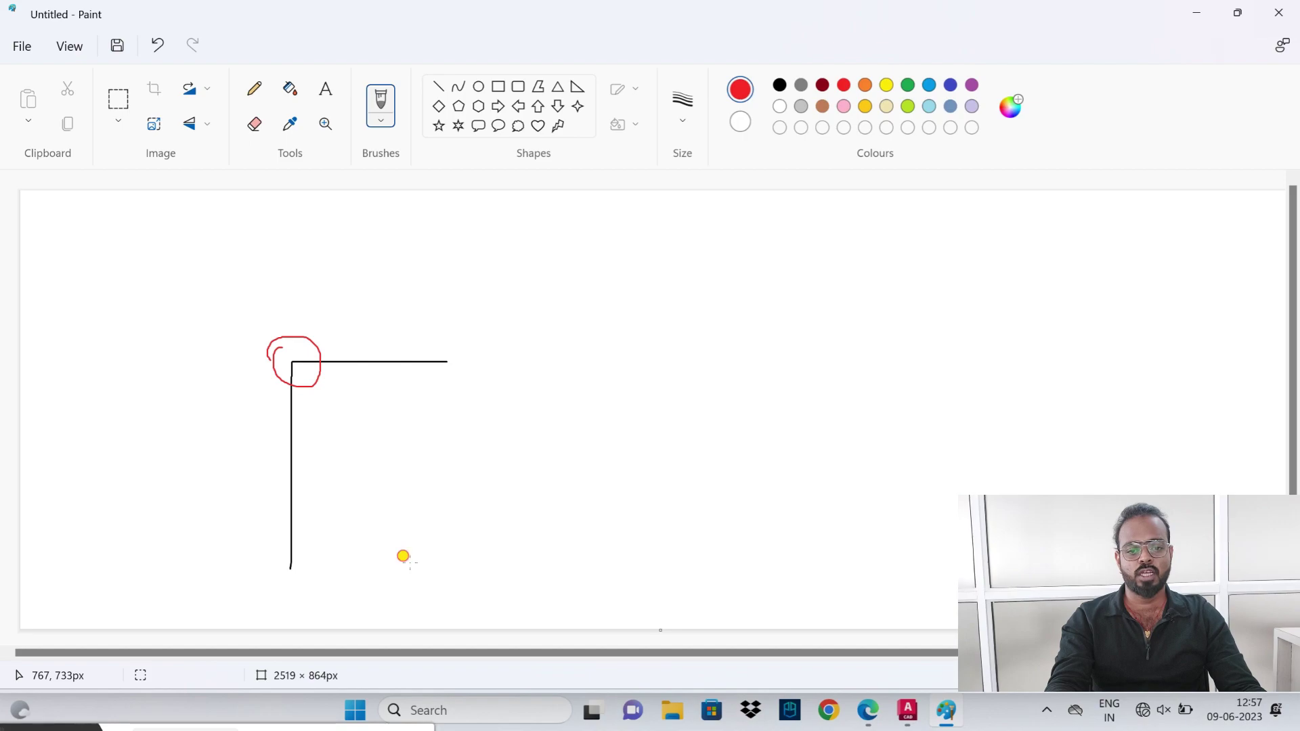
- Sketch a red rounded corner with a pointer, the word 'fillet' and a dashed radius circle
{"action": "mouse_move", "coordinate": [411, 564]}
{"action": "left_mouse_down"}
{"action": "mouse_move", "coordinate": [489, 409]}
{"action": "mouse_move", "coordinate": [628, 407]}
{"action": "left_mouse_up"}
{"action": "mouse_move", "coordinate": [425, 425]}
{"action": "left_mouse_down"}
{"action": "mouse_move", "coordinate": [392, 383]}
{"action": "mouse_move", "coordinate": [383, 331]}
{"action": "left_mouse_up"}
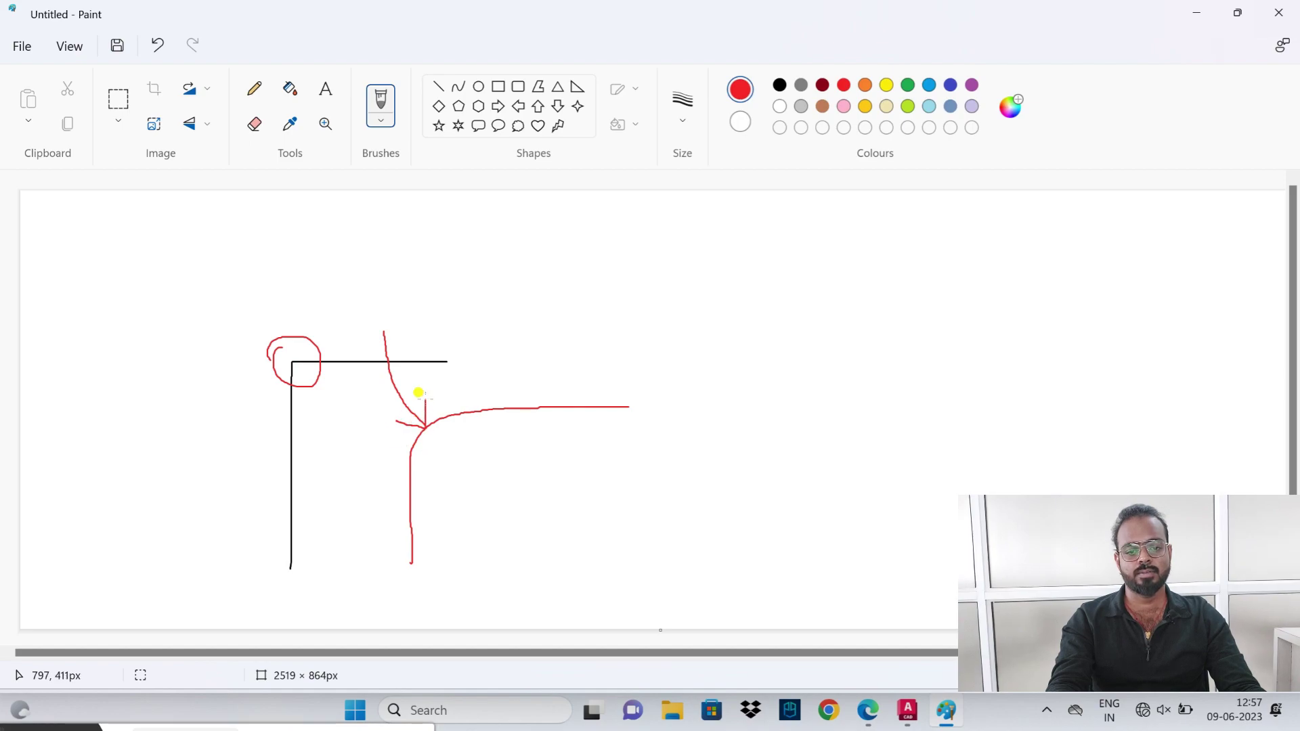
{"action": "mouse_move", "coordinate": [357, 279]}
{"action": "left_mouse_down"}
{"action": "mouse_move", "coordinate": [372, 291]}
{"action": "mouse_move", "coordinate": [392, 238]}
{"action": "mouse_move", "coordinate": [409, 250]}
{"action": "mouse_move", "coordinate": [487, 235]}
{"action": "mouse_move", "coordinate": [514, 259]}
{"action": "left_mouse_up"}
{"action": "mouse_move", "coordinate": [541, 200]}
{"action": "left_mouse_down"}
{"action": "mouse_move", "coordinate": [549, 254]}
{"action": "mouse_move", "coordinate": [566, 219]}
{"action": "left_mouse_up"}
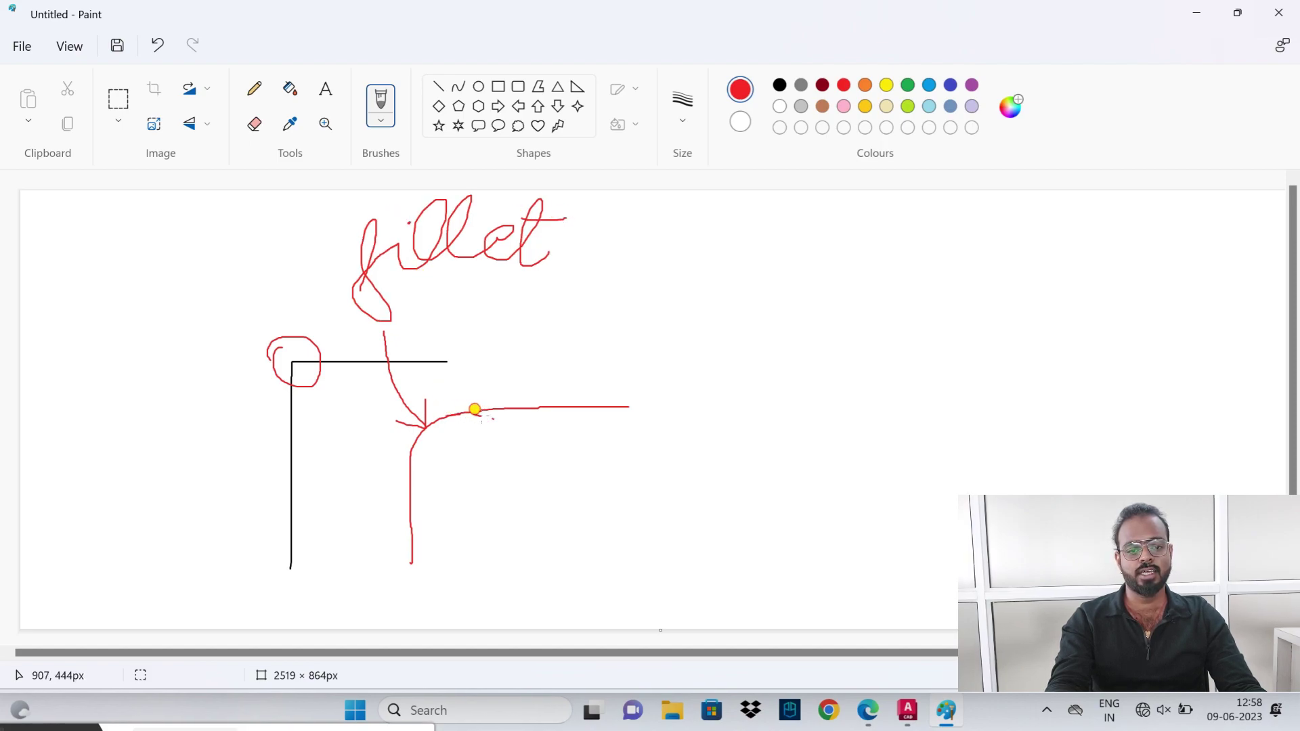
{"action": "left_click_drag", "start_coordinate": [502, 466], "coordinate": [469, 488]}
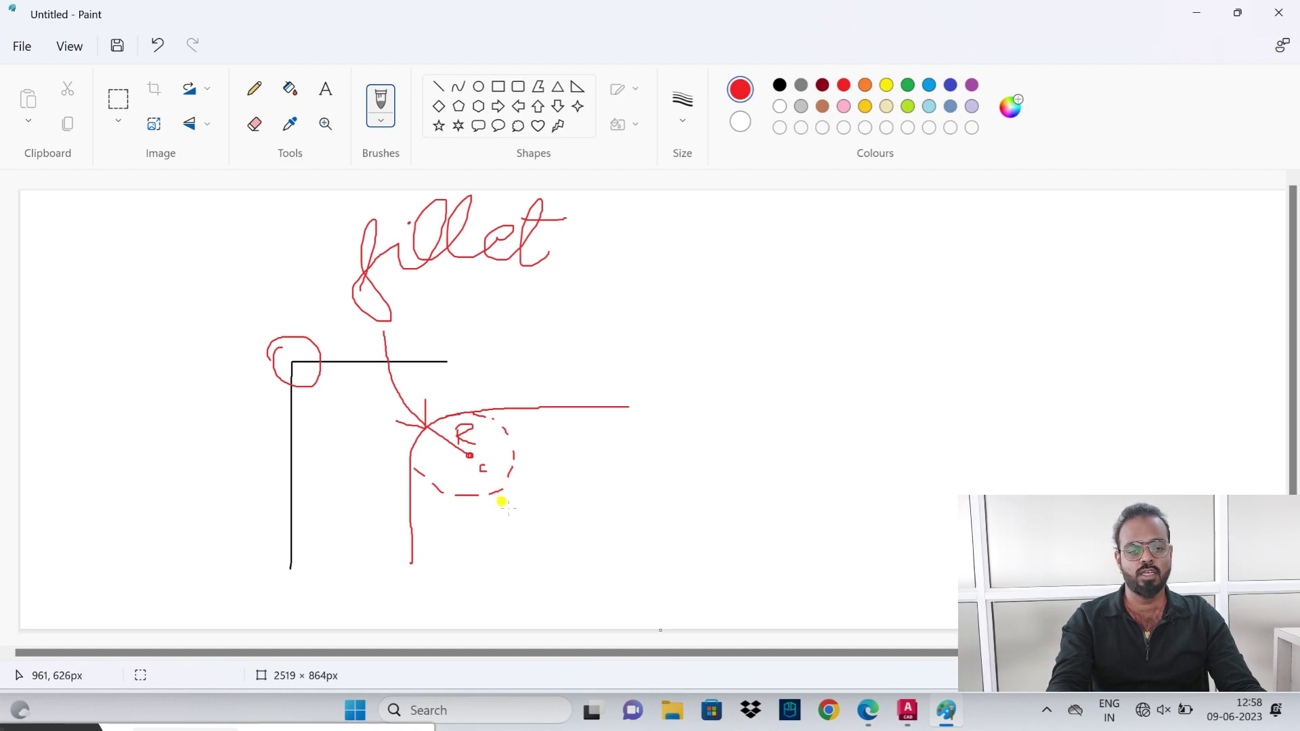
{"action": "mouse_move", "coordinate": [908, 710]}
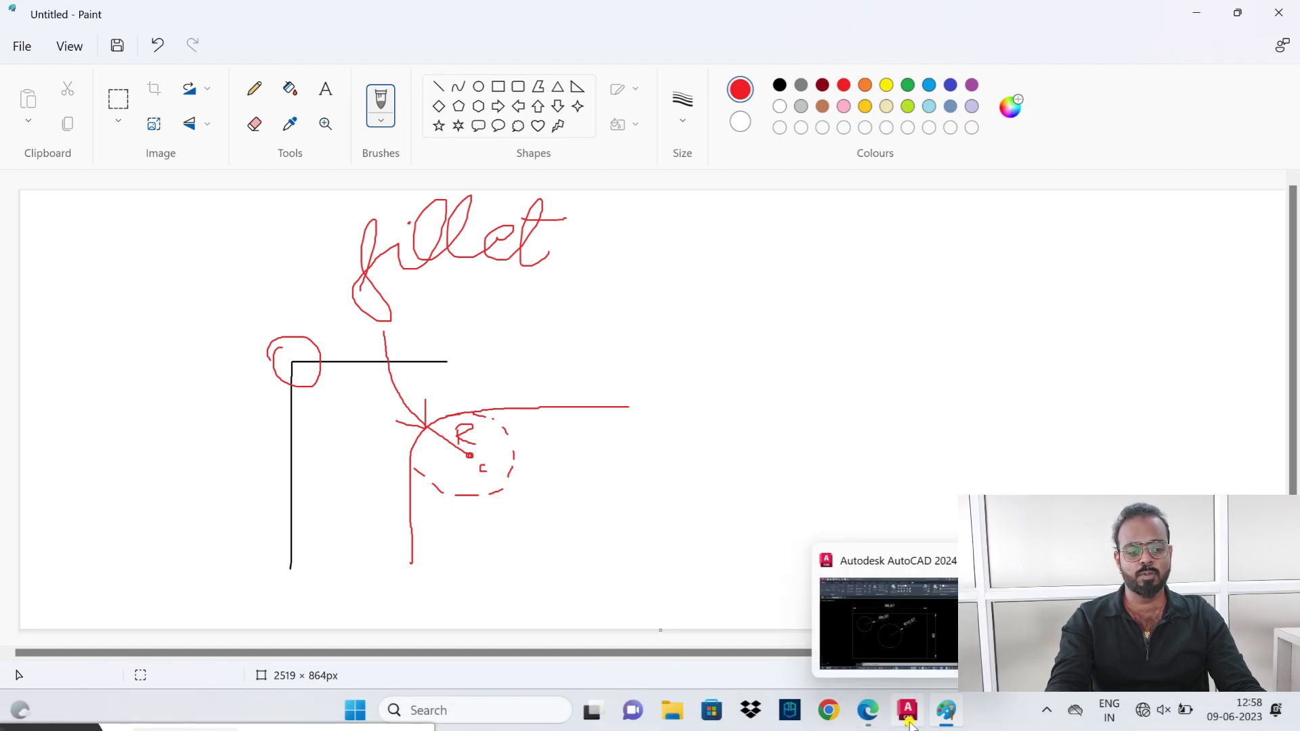
- Draw a four-segment M-shaped zigzag with LINE in the empty space right of the rectangle
{"action": "left_click", "coordinate": [909, 720]}
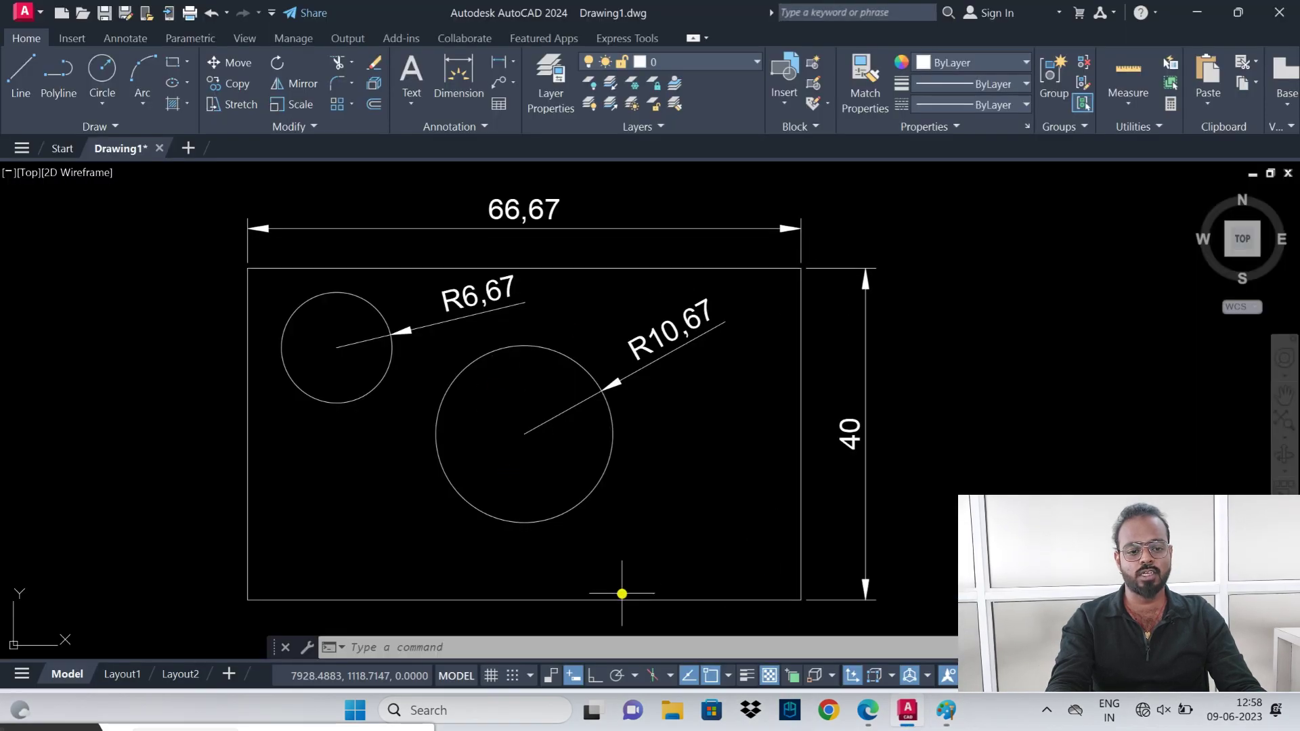
{"action": "mouse_move", "coordinate": [999, 388]}
{"action": "middle_mouse_down"}
{"action": "mouse_move", "coordinate": [488, 362]}
{"action": "mouse_move", "coordinate": [157, 365]}
{"action": "mouse_move", "coordinate": [842, 387]}
{"action": "middle_mouse_up"}
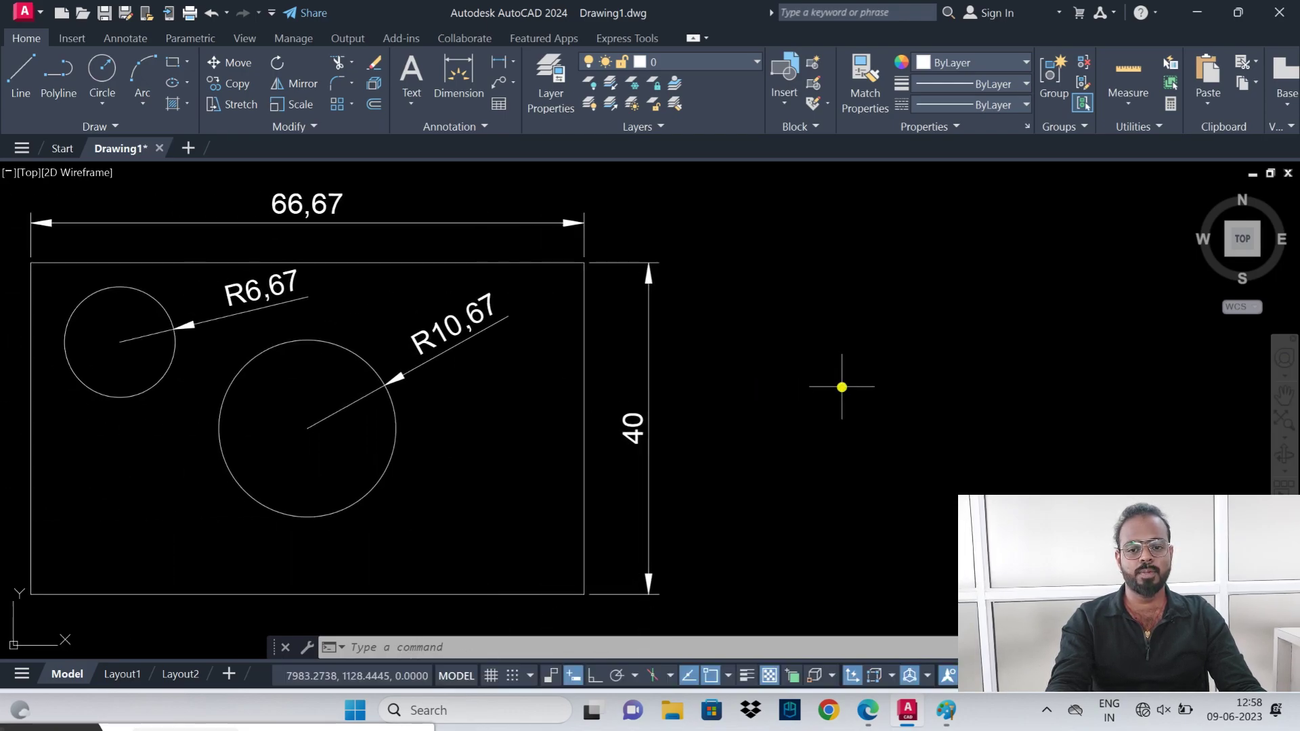
{"action": "middle_click_drag", "start_coordinate": [841, 400], "coordinate": [329, 357]}
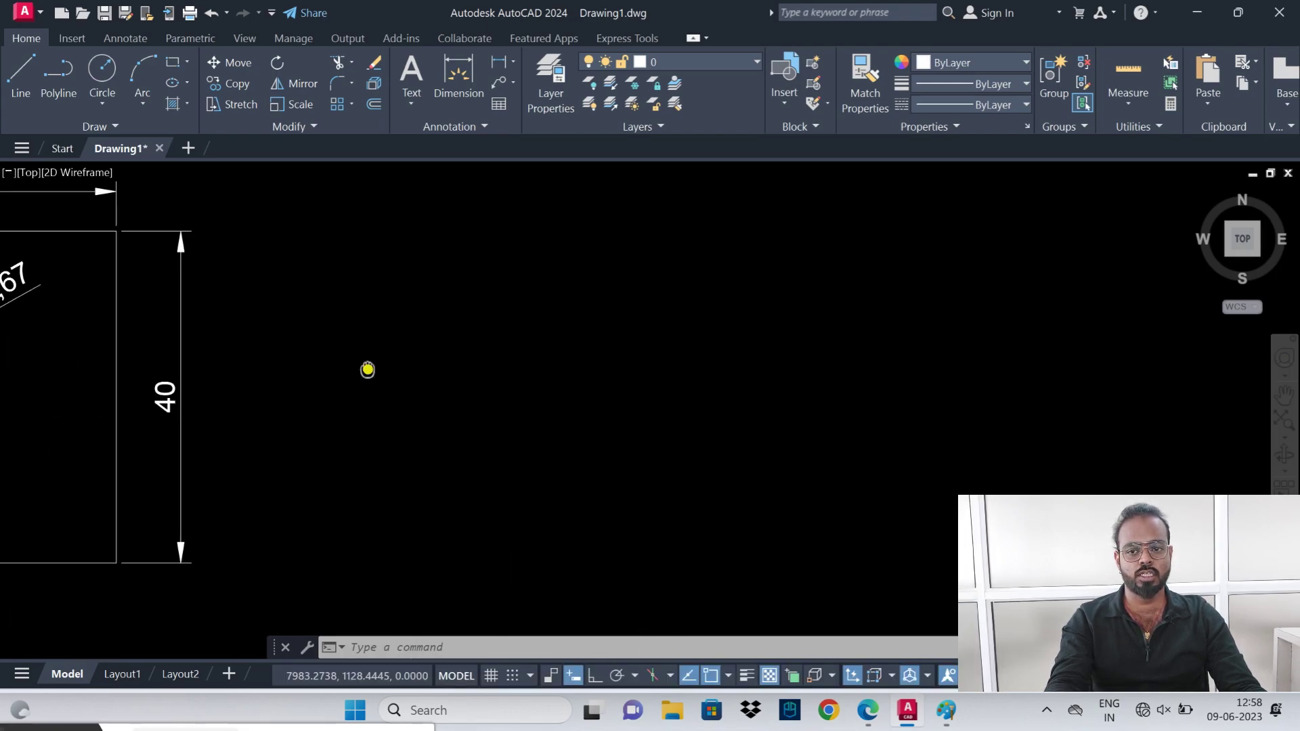
{"action": "type", "text": "l"}
{"action": "key", "text": "Return"}
{"action": "left_click", "coordinate": [279, 526]}
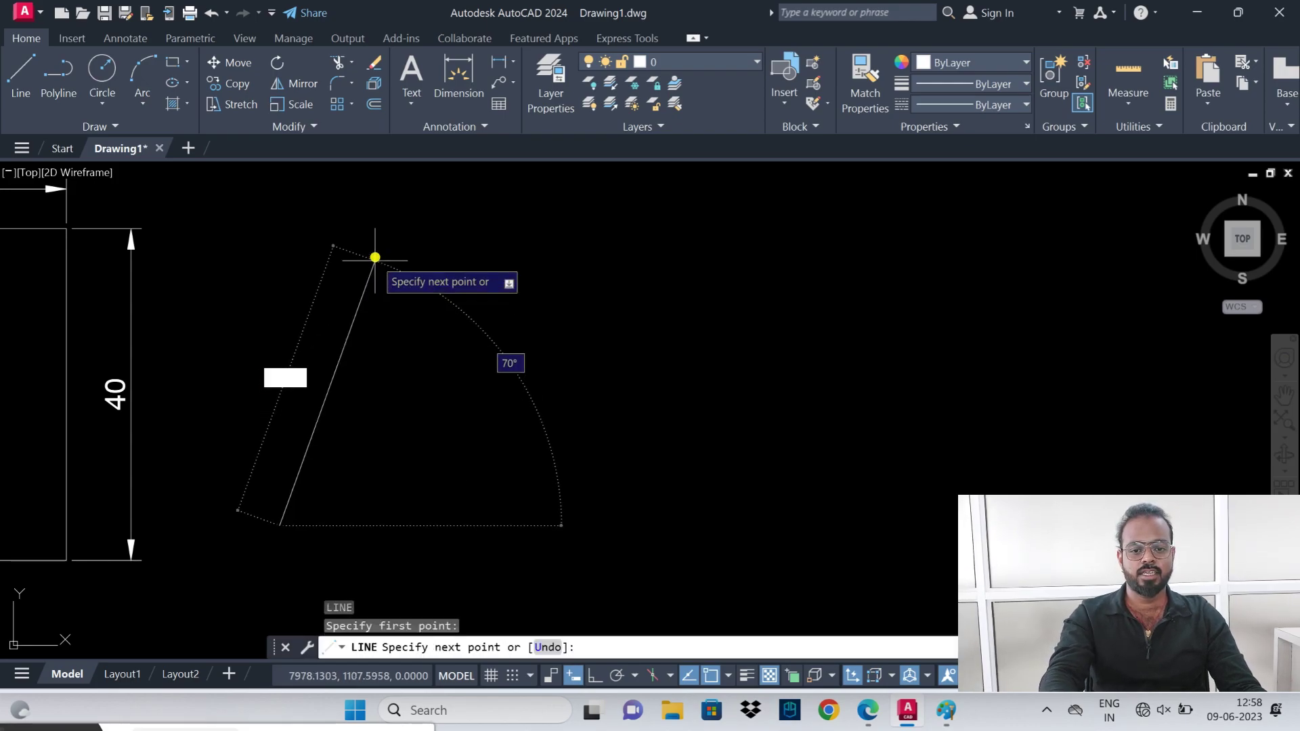
{"action": "left_click", "coordinate": [380, 250]}
{"action": "left_click", "coordinate": [506, 458]}
{"action": "left_click", "coordinate": [643, 246]}
{"action": "left_click", "coordinate": [785, 541]}
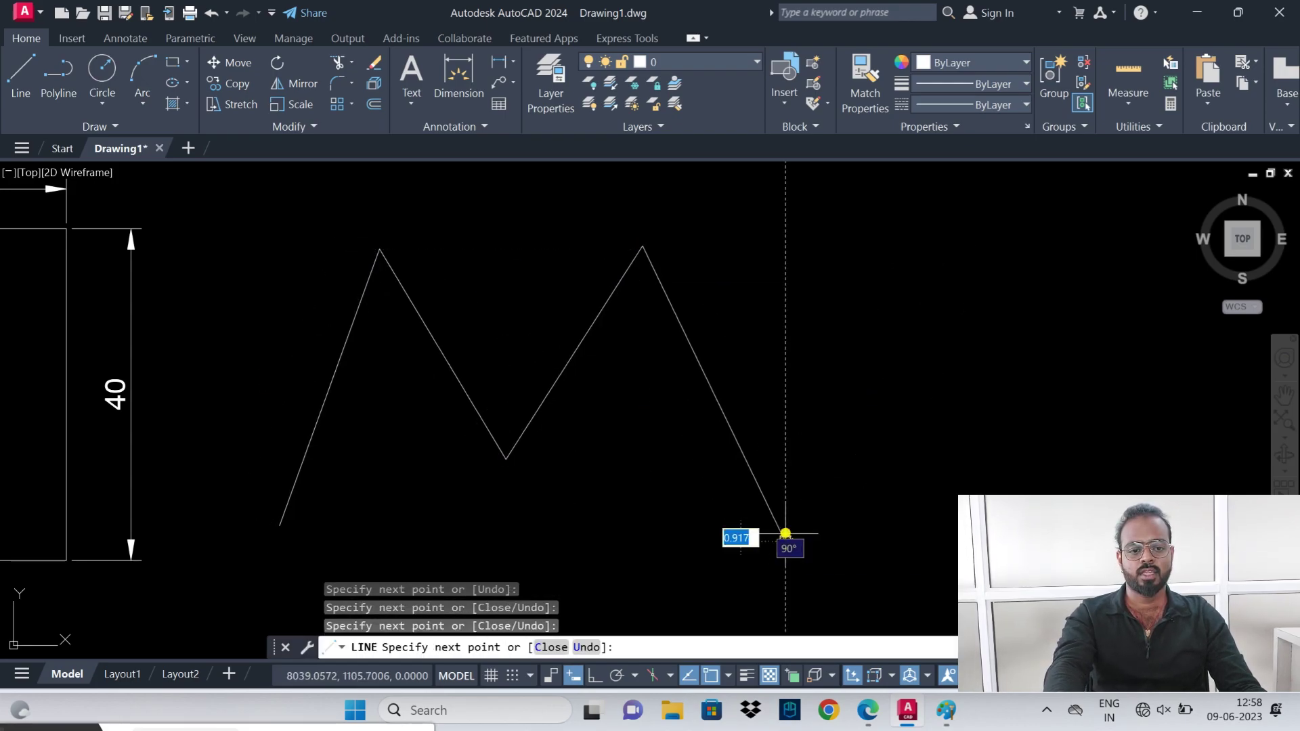
{"action": "key", "text": "Escape"}
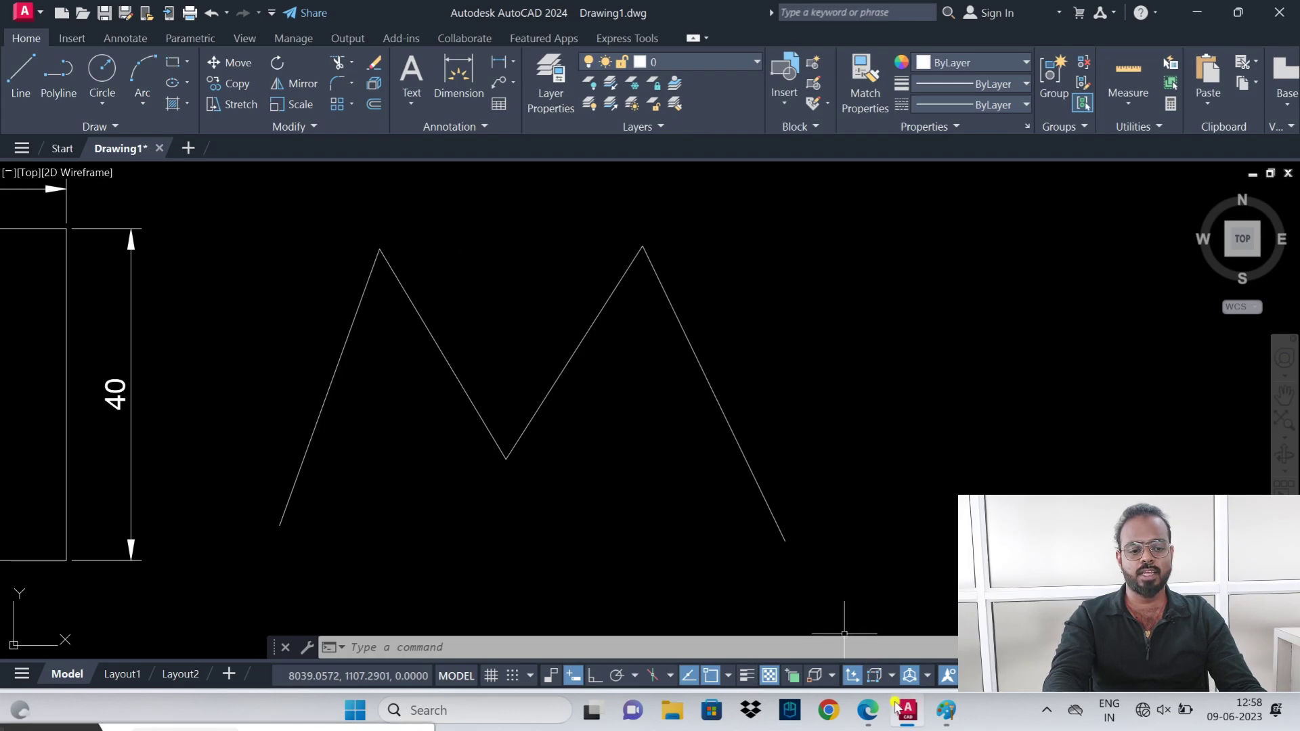
{"action": "left_click", "coordinate": [868, 710]}
- Highlight each FILLET step in turn: F ENTER, R ENTER, radius, first and second objects
{"action": "left_click_drag", "start_coordinate": [366, 397], "coordinate": [450, 399]}
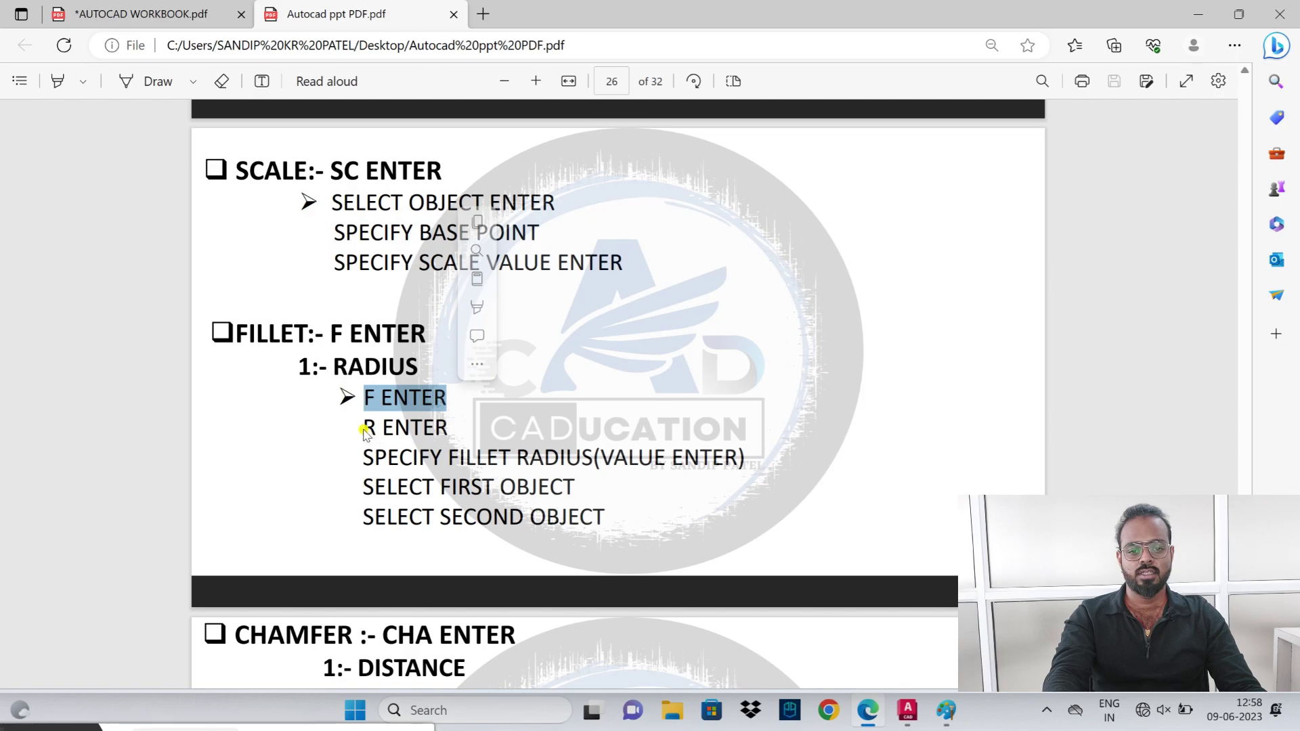
{"action": "left_click_drag", "start_coordinate": [365, 428], "coordinate": [448, 428]}
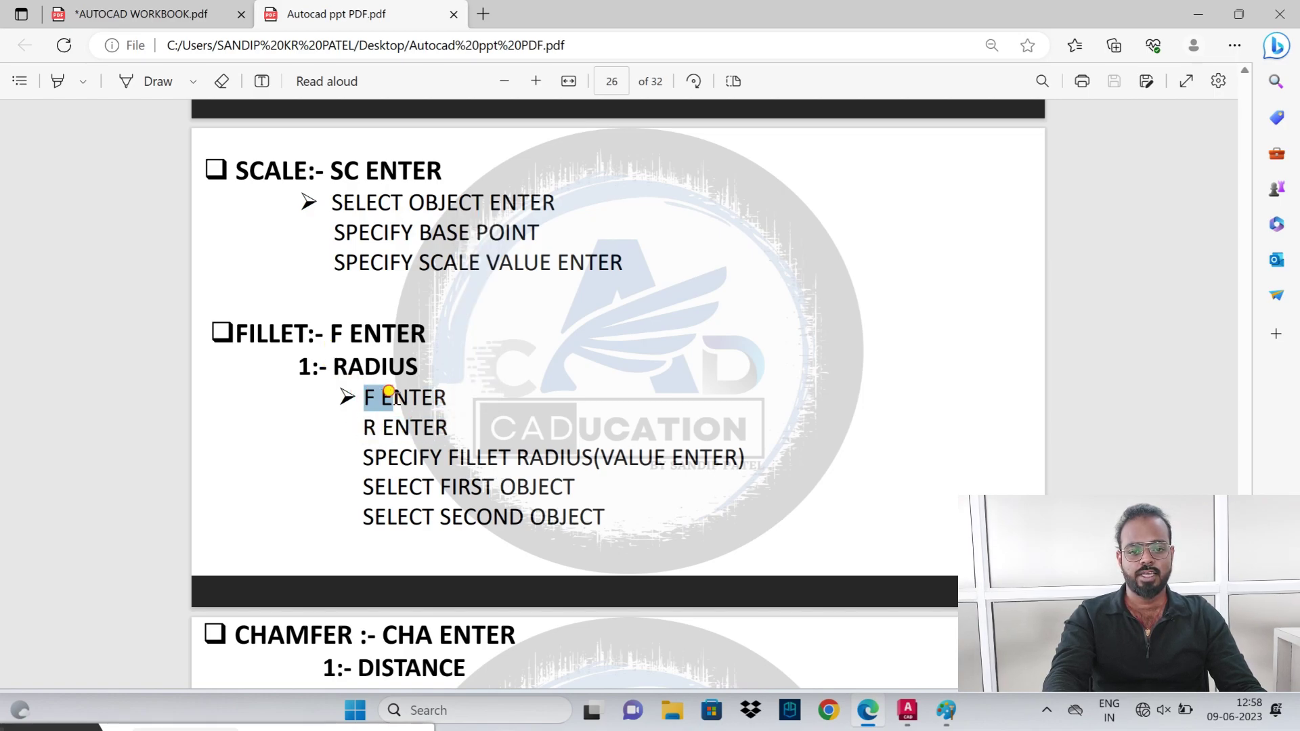
{"action": "left_click_drag", "start_coordinate": [366, 397], "coordinate": [449, 396]}
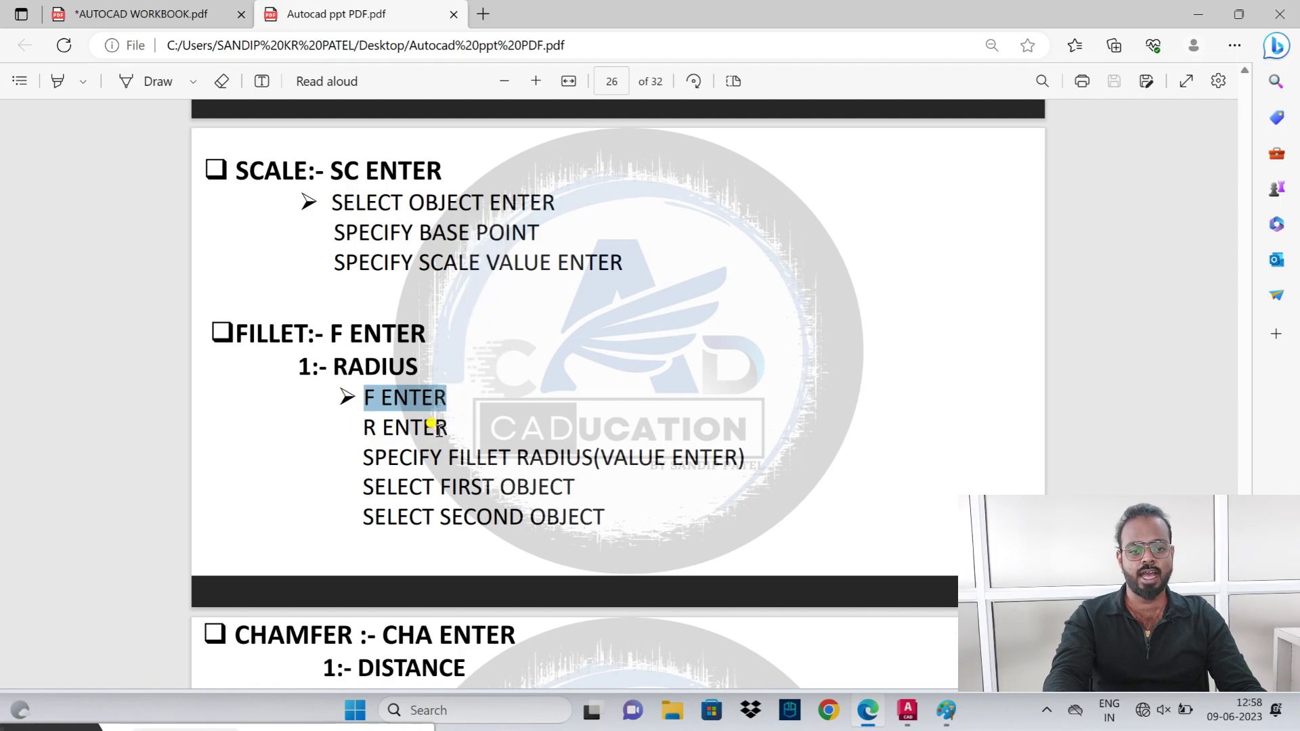
{"action": "left_click_drag", "start_coordinate": [363, 457], "coordinate": [591, 459]}
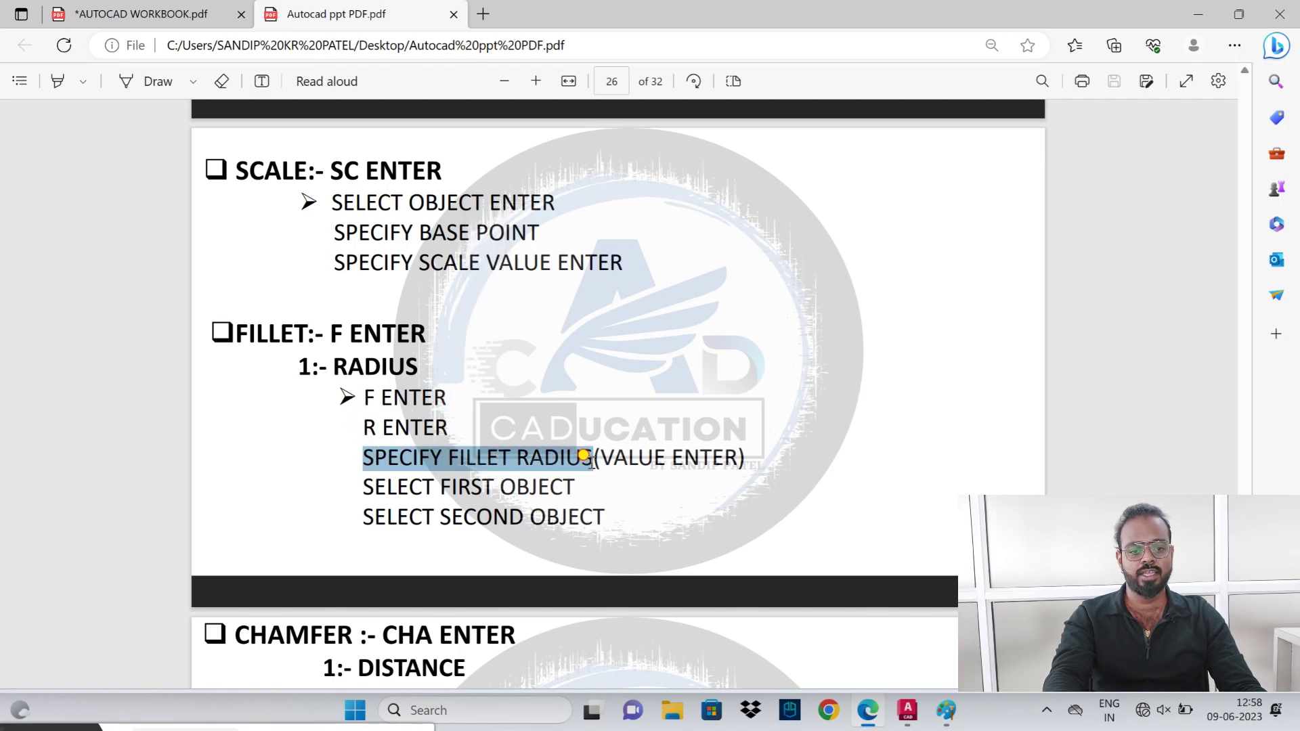
{"action": "left_click_drag", "start_coordinate": [364, 483], "coordinate": [576, 482]}
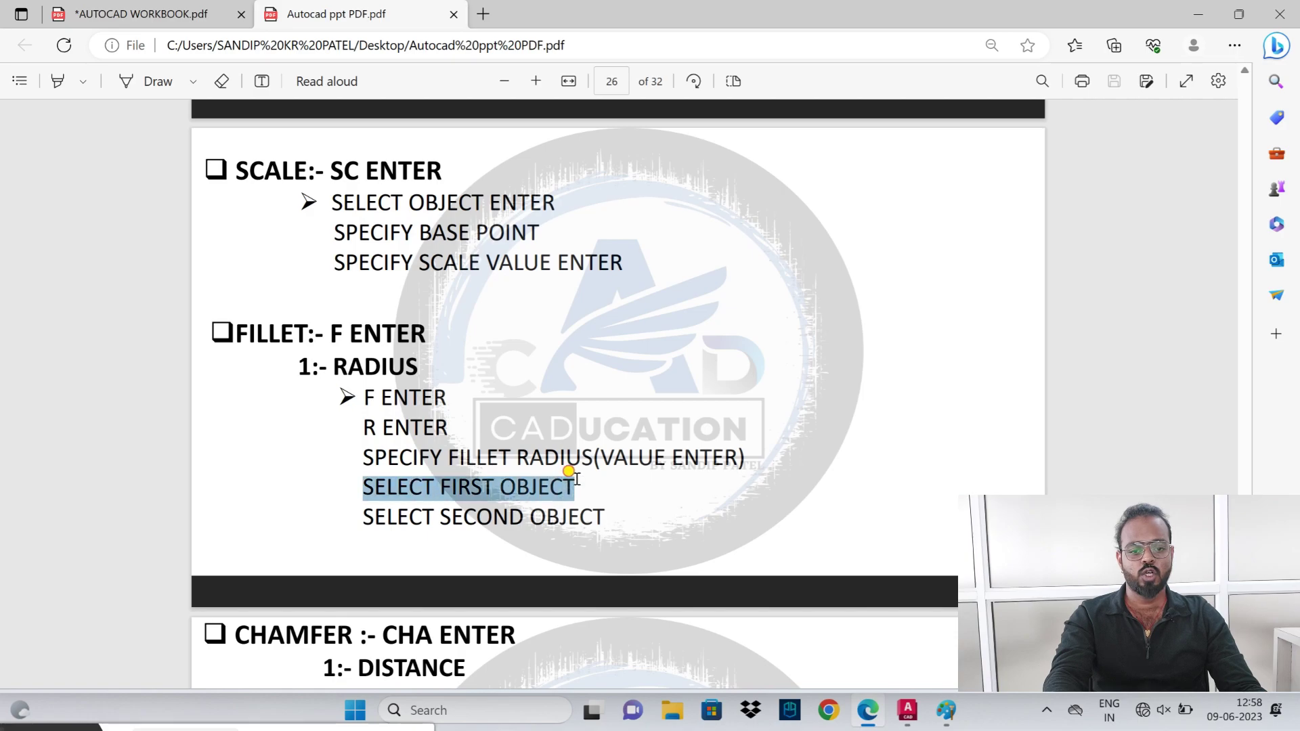
{"action": "left_click_drag", "start_coordinate": [374, 518], "coordinate": [605, 519]}
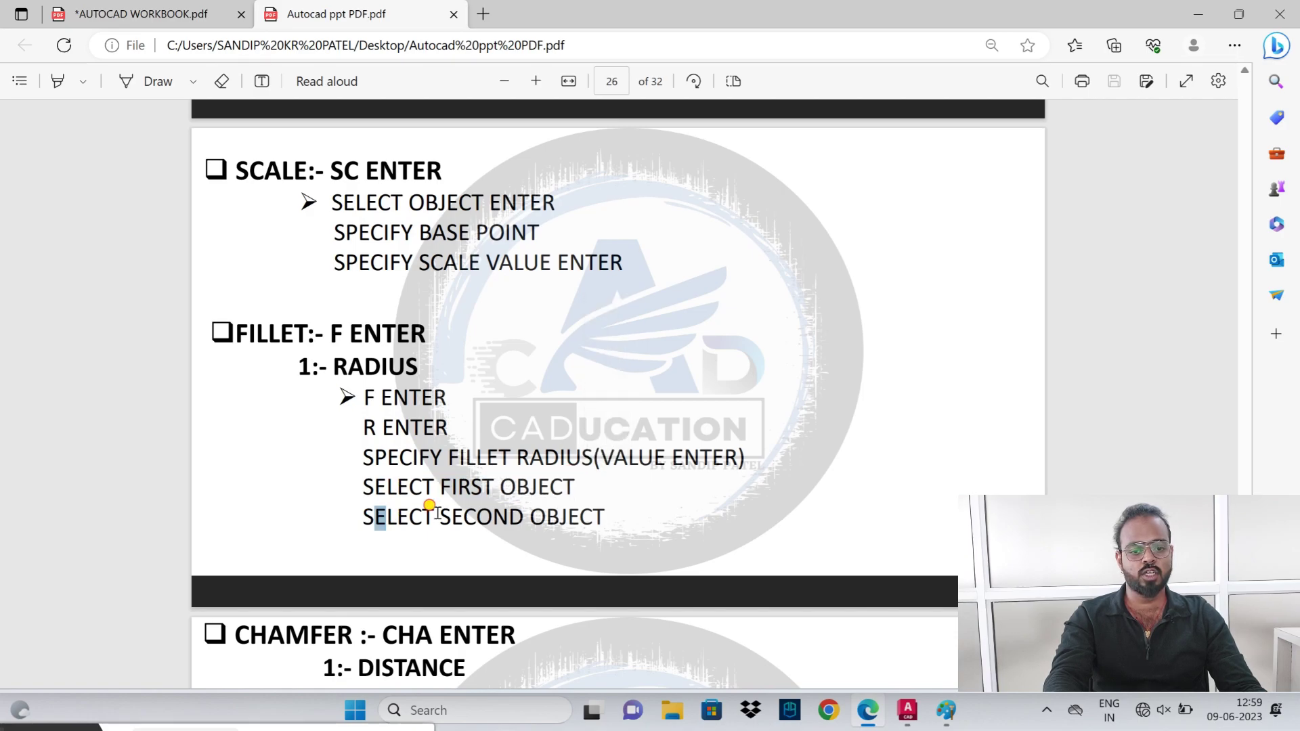
- Round the zigzag's left peak with a radius-2 fillet between its two meeting lines
{"action": "left_click", "coordinate": [908, 710]}
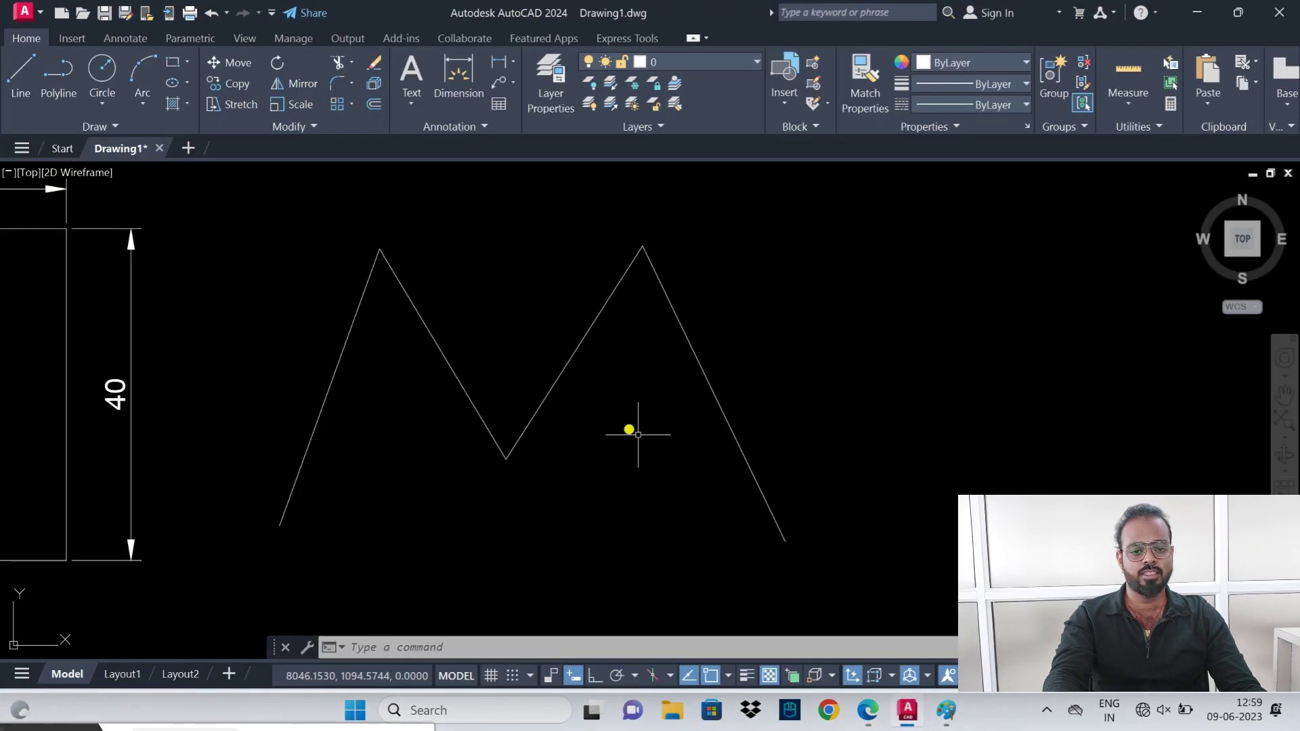
{"action": "type", "text": "f"}
{"action": "key", "text": "Return"}
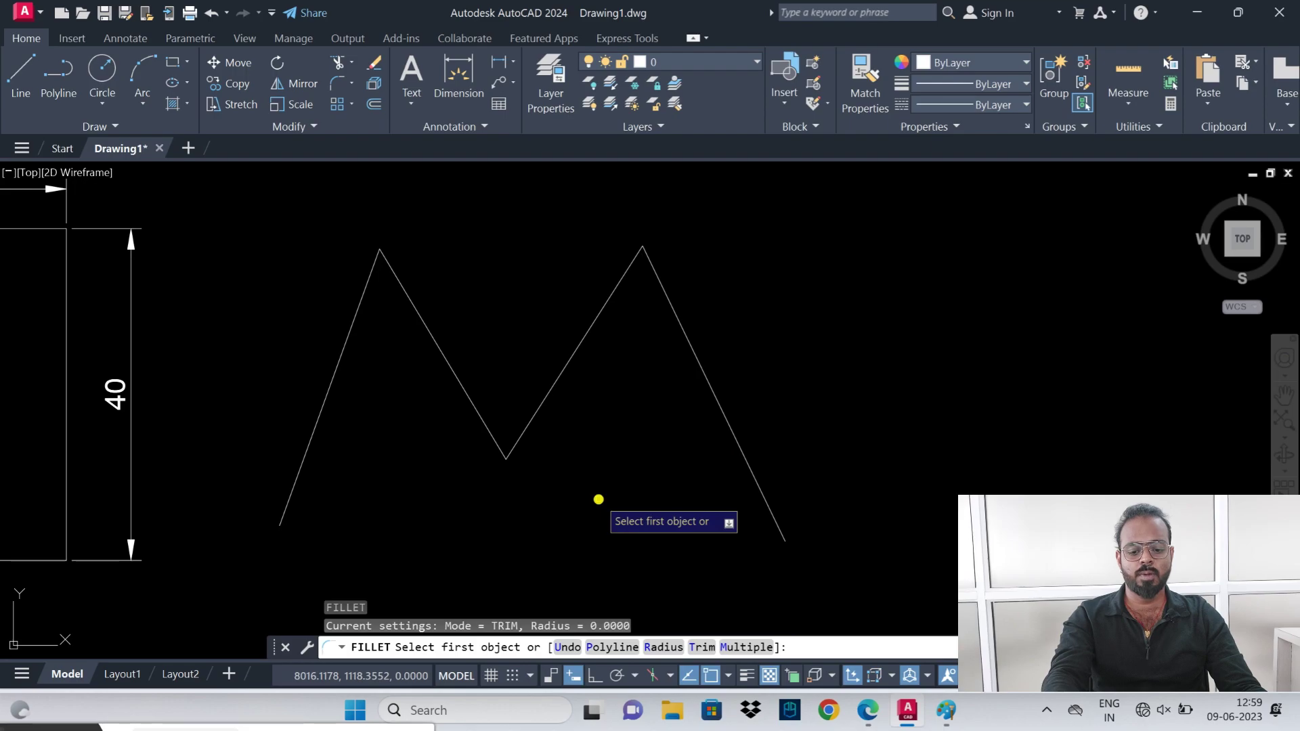
{"action": "type", "text": "R"}
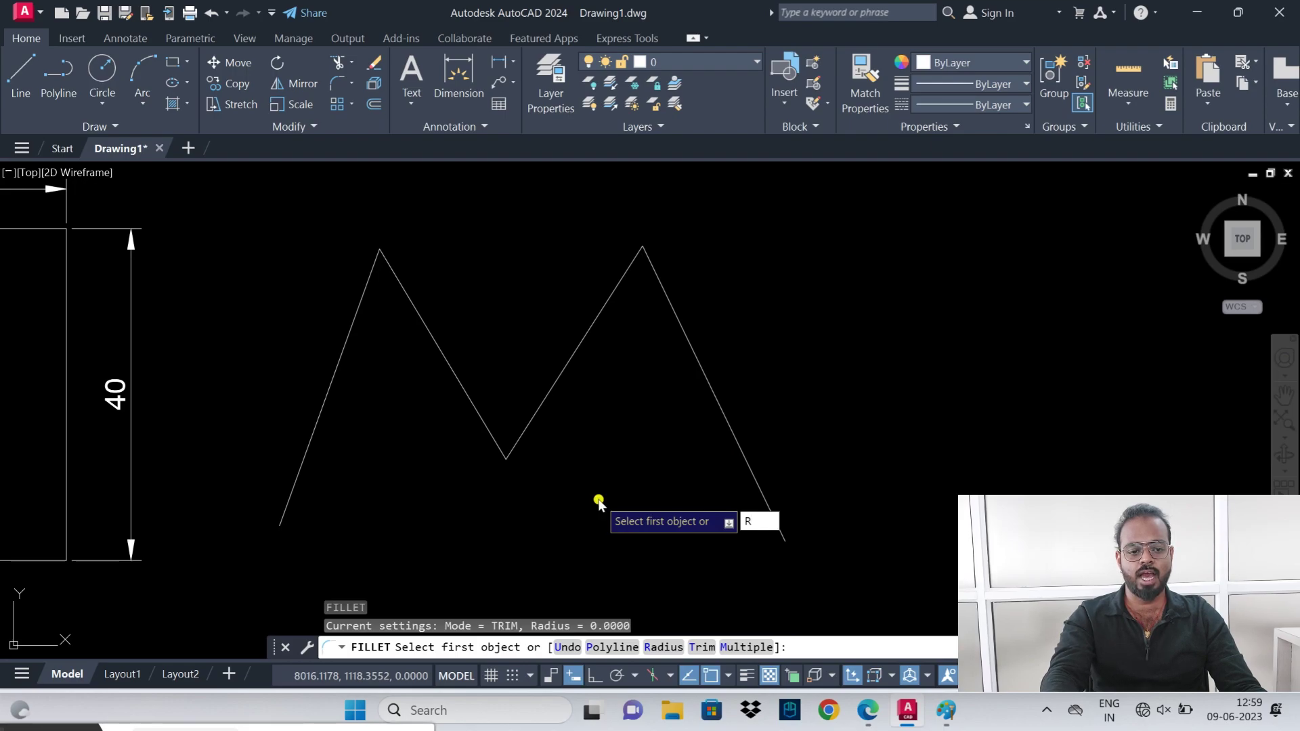
{"action": "key", "text": "Return"}
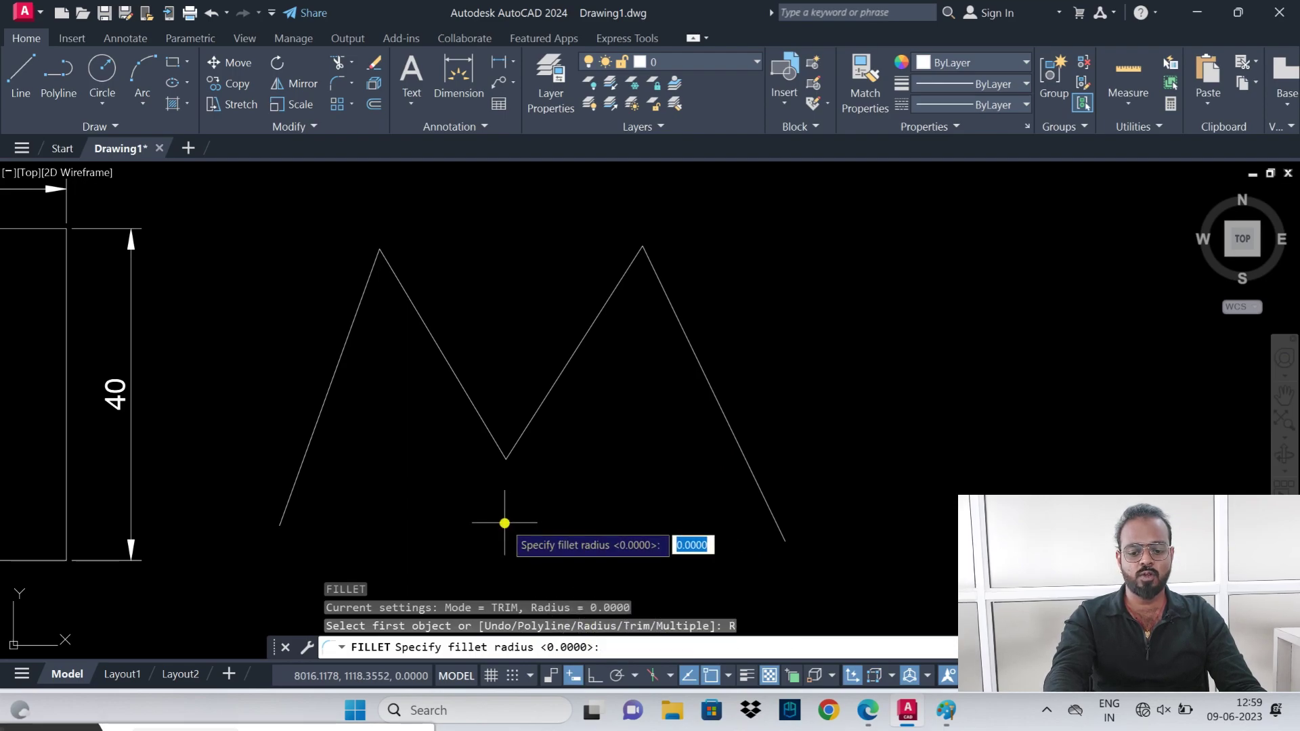
{"action": "type", "text": "2"}
{"action": "key", "text": "Return"}
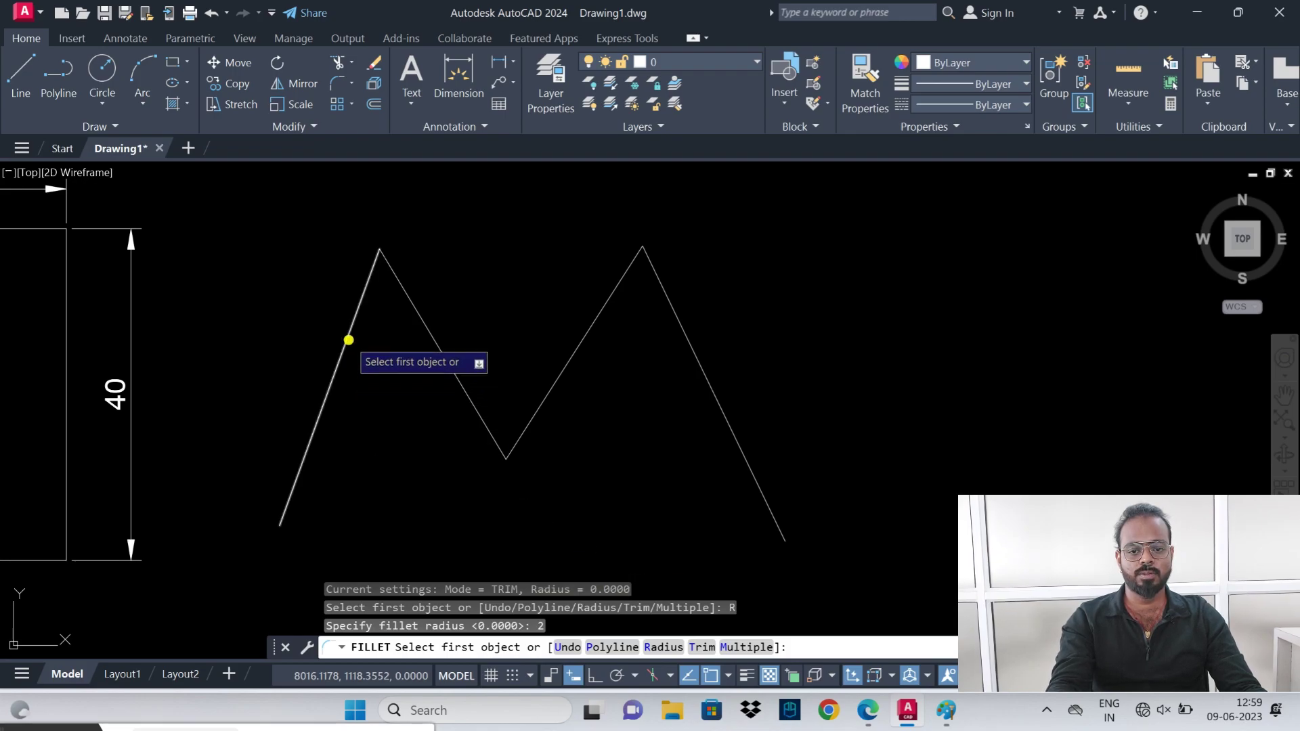
{"action": "left_click", "coordinate": [349, 340]}
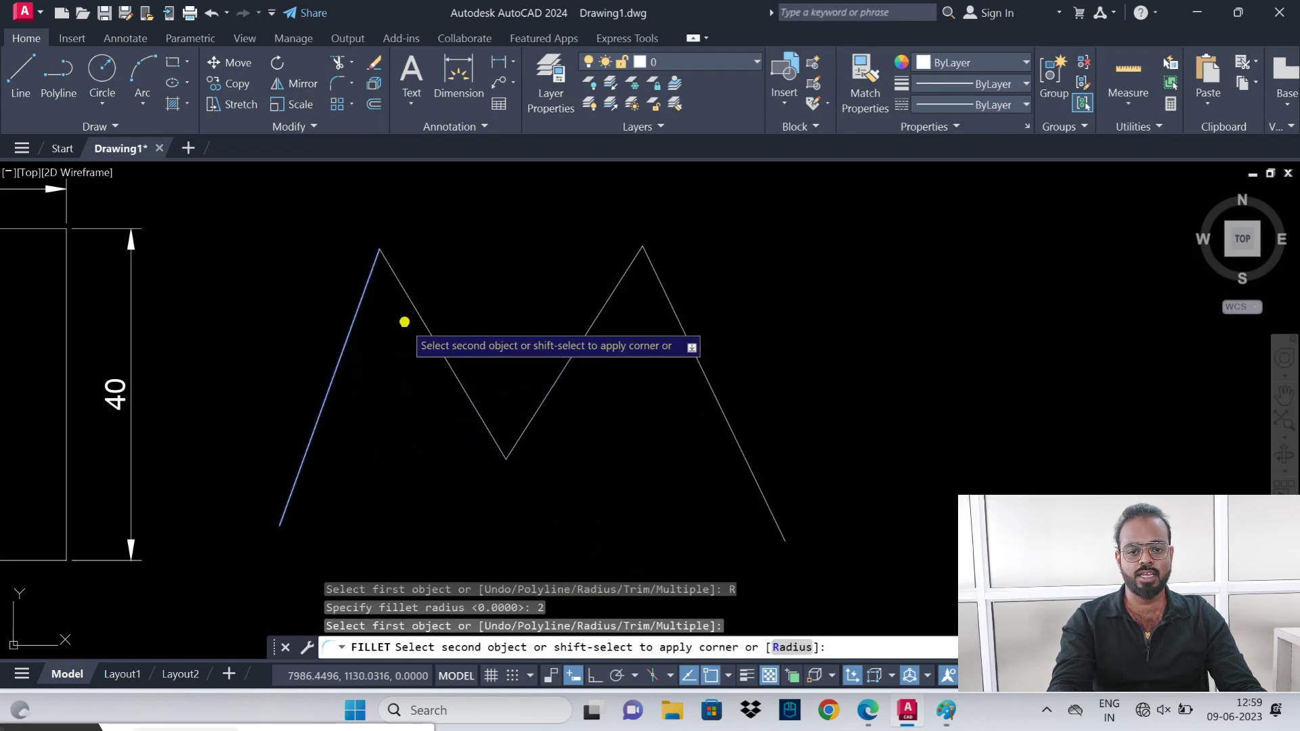
{"action": "left_click", "coordinate": [410, 297]}
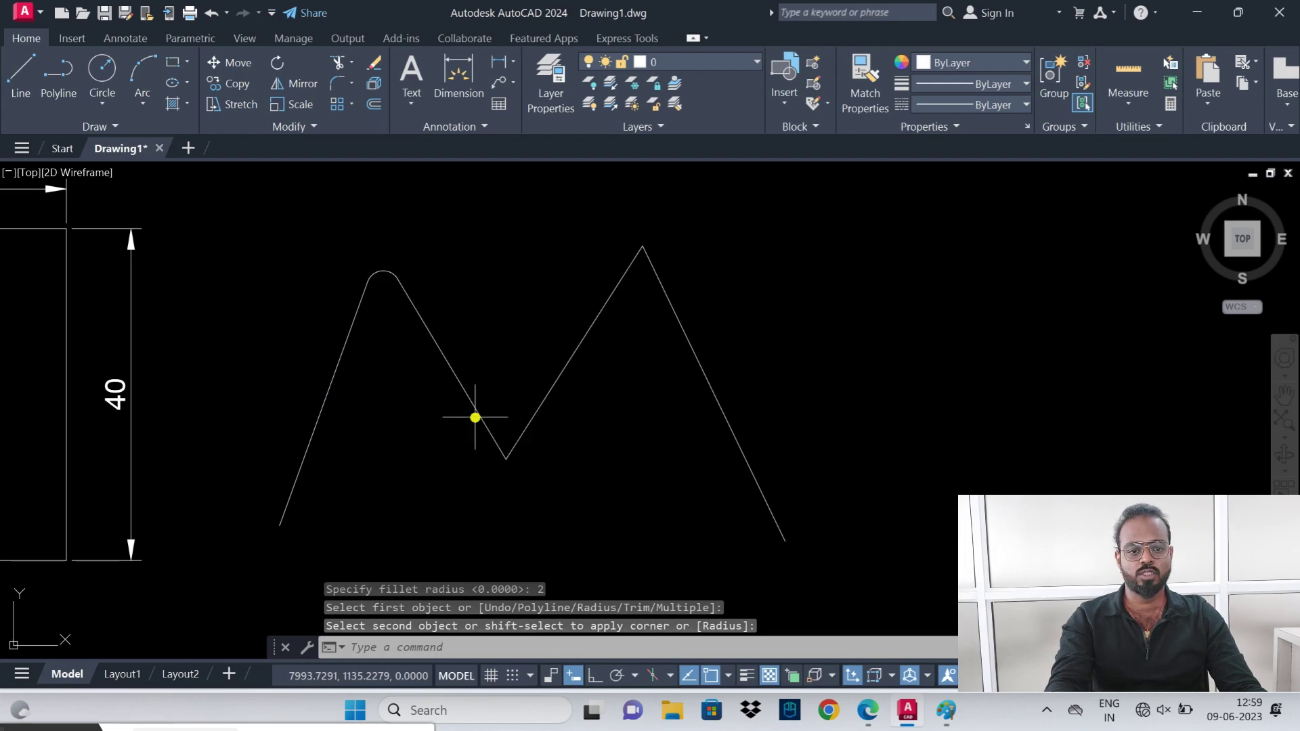
- Fillet the zigzag's valley with radius 3
{"action": "type", "text": "F"}
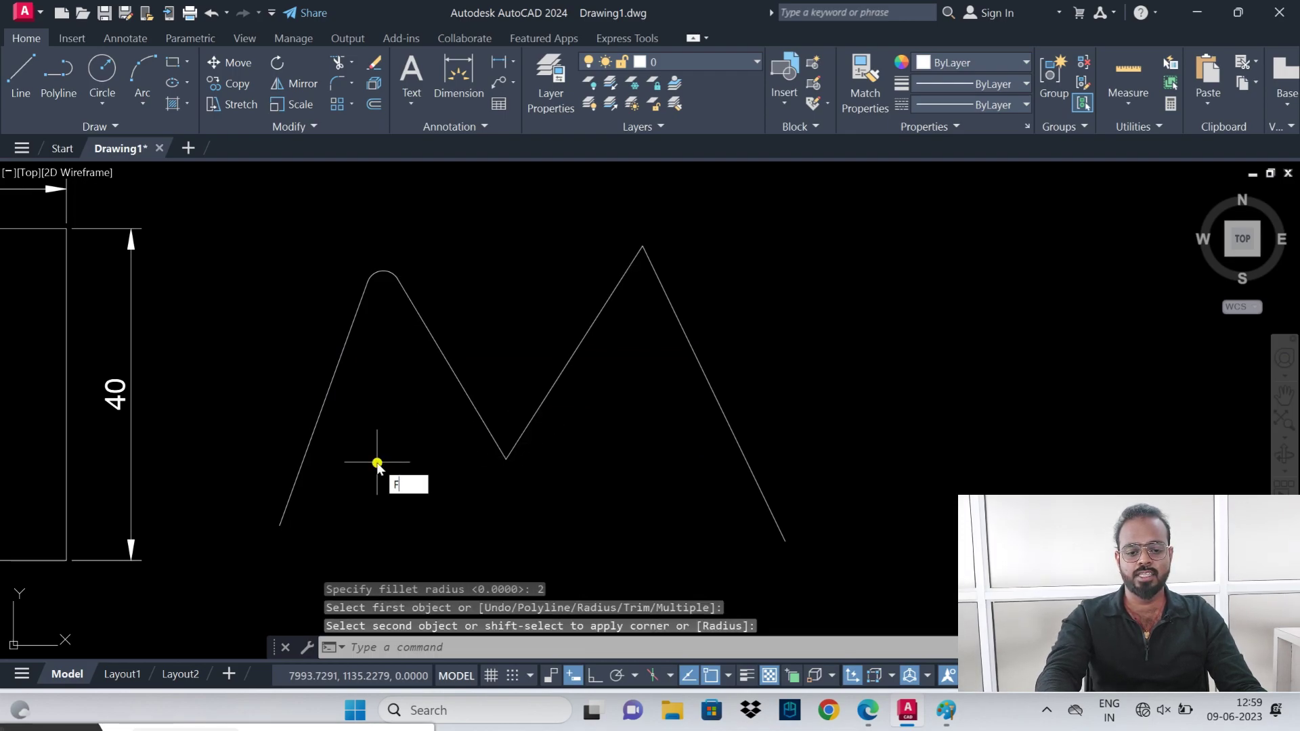
{"action": "key", "text": "Return"}
{"action": "type", "text": "R"}
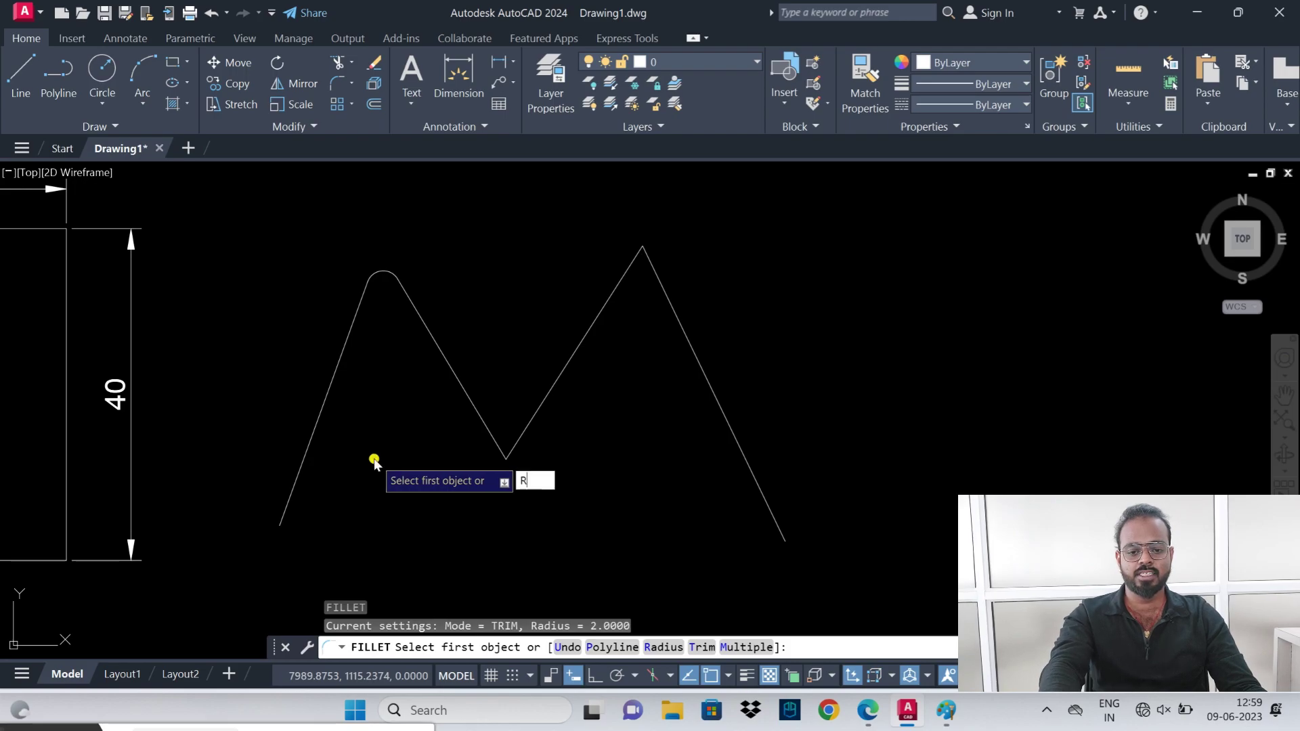
{"action": "key", "text": "Return"}
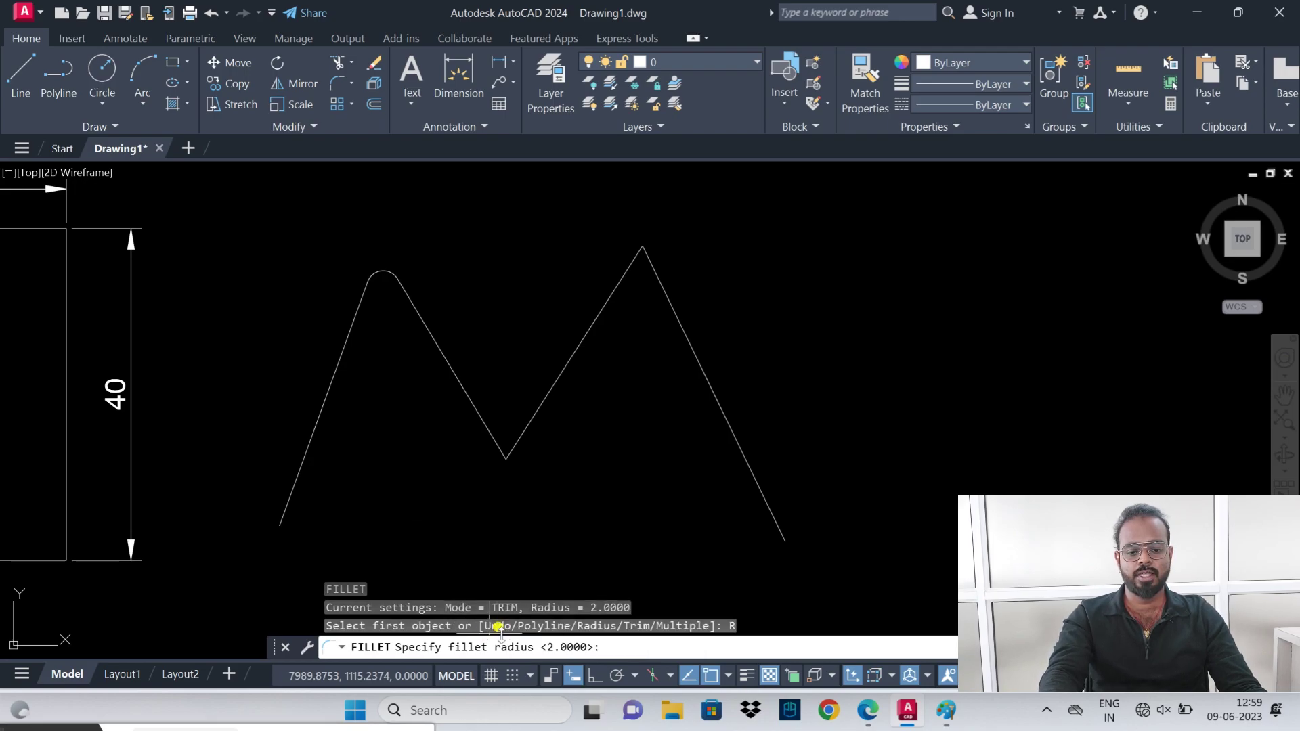
{"action": "type", "text": "3"}
{"action": "key", "text": "Return"}
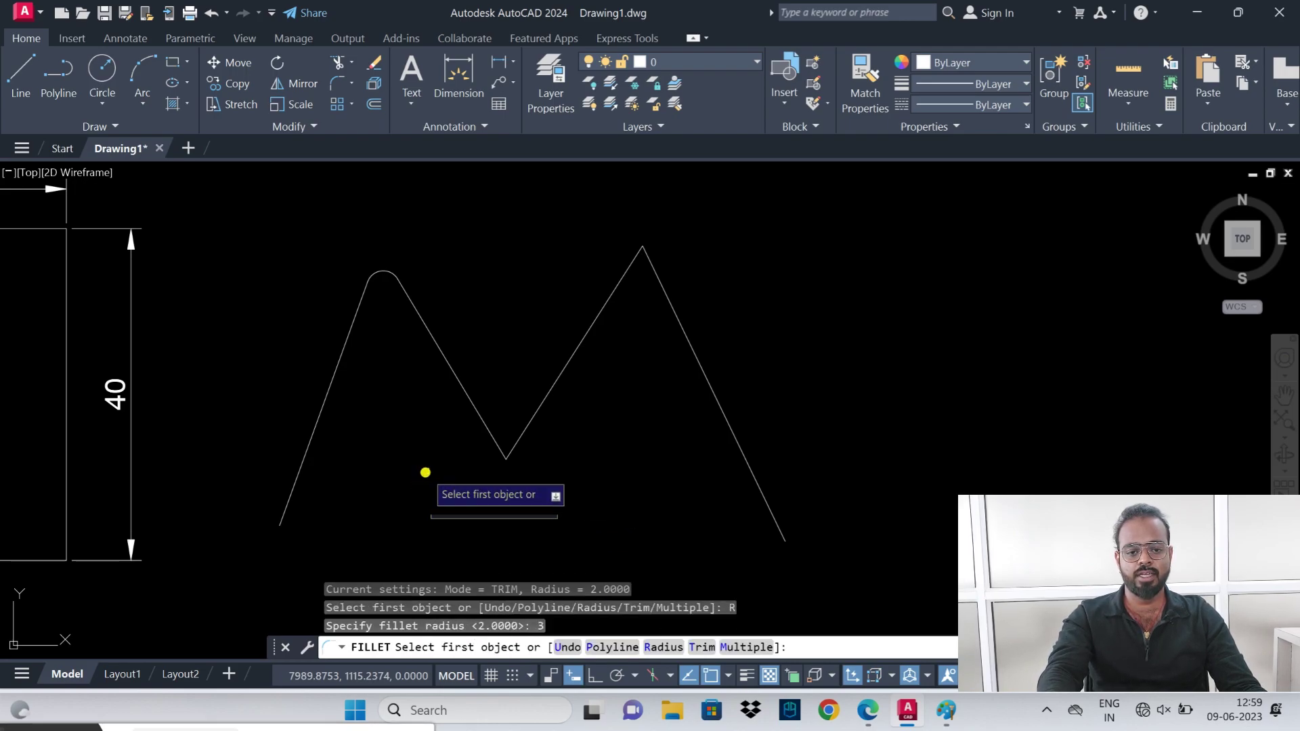
{"action": "left_click", "coordinate": [478, 414]}
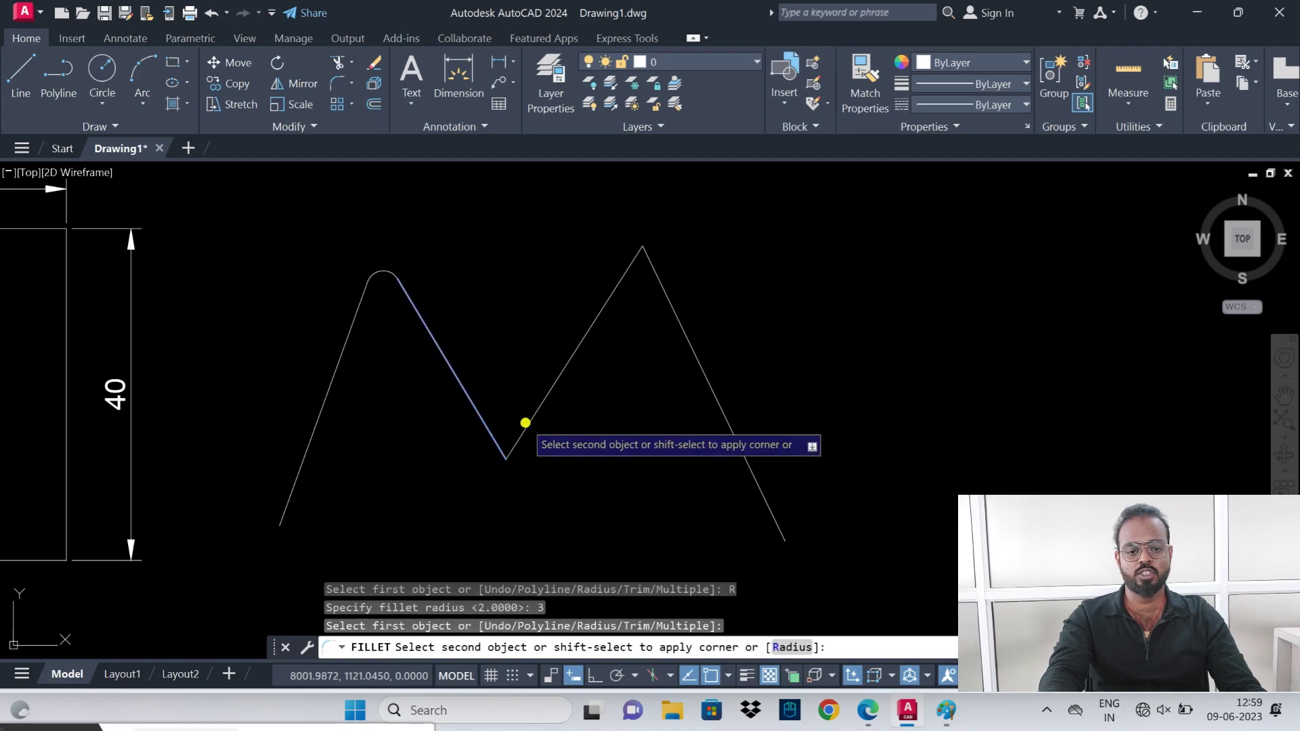
{"action": "left_click", "coordinate": [529, 424]}
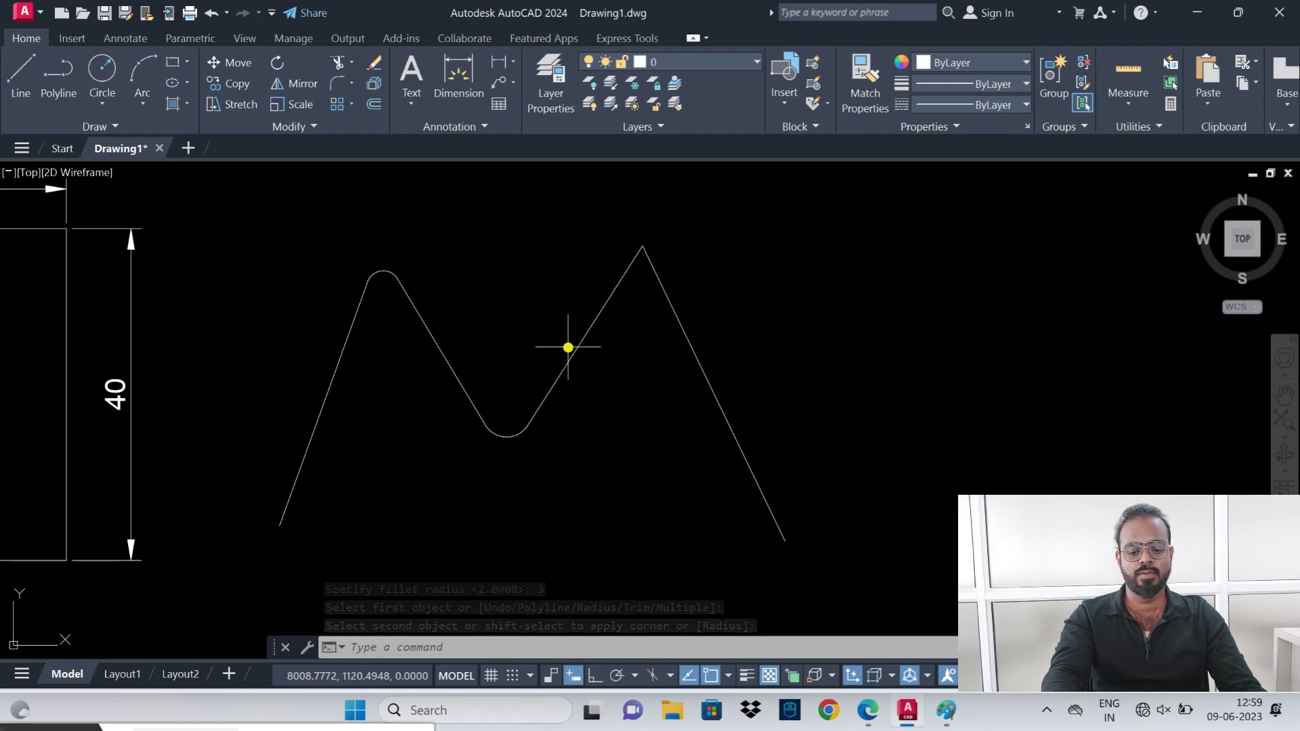
- Fillet the right peak with radius 4, then undo the fillets back to sharp corners
{"action": "type", "text": "f"}
{"action": "key", "text": "Return"}
{"action": "type", "text": "r"}
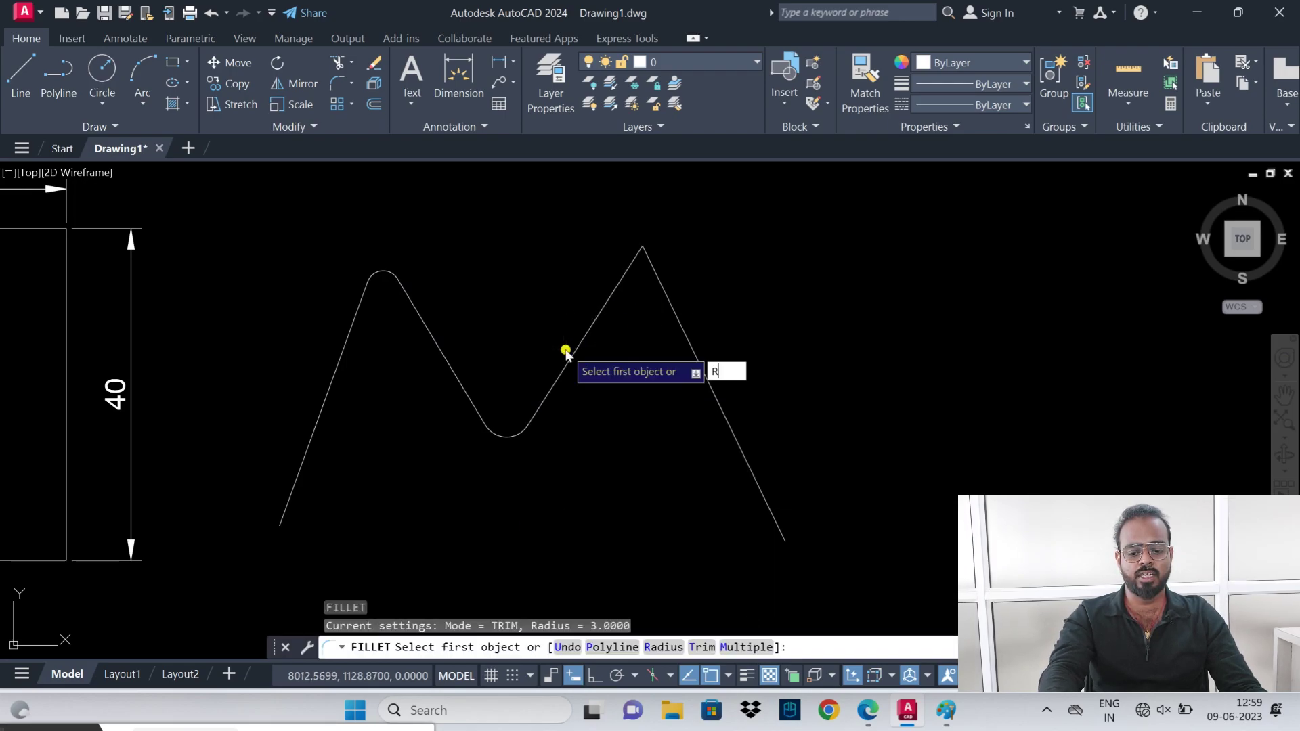
{"action": "key", "text": "Return"}
{"action": "type", "text": "4"}
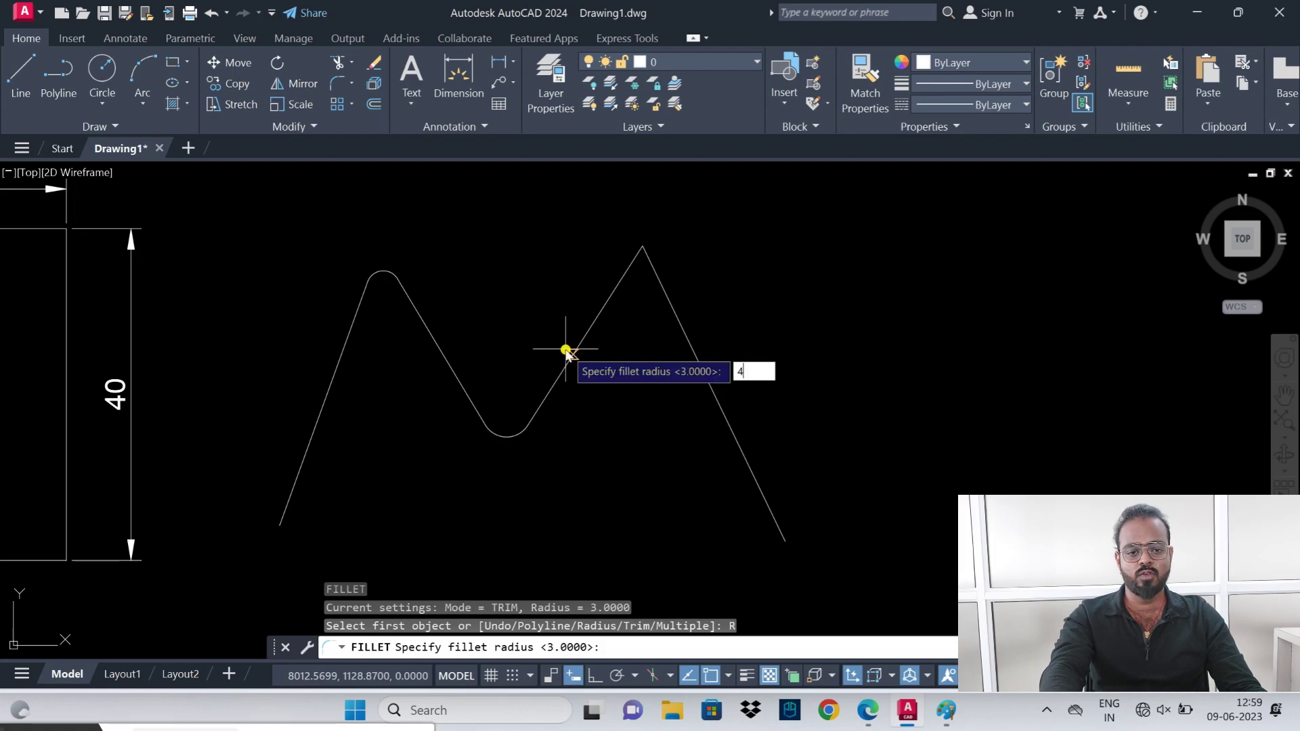
{"action": "key", "text": "Return"}
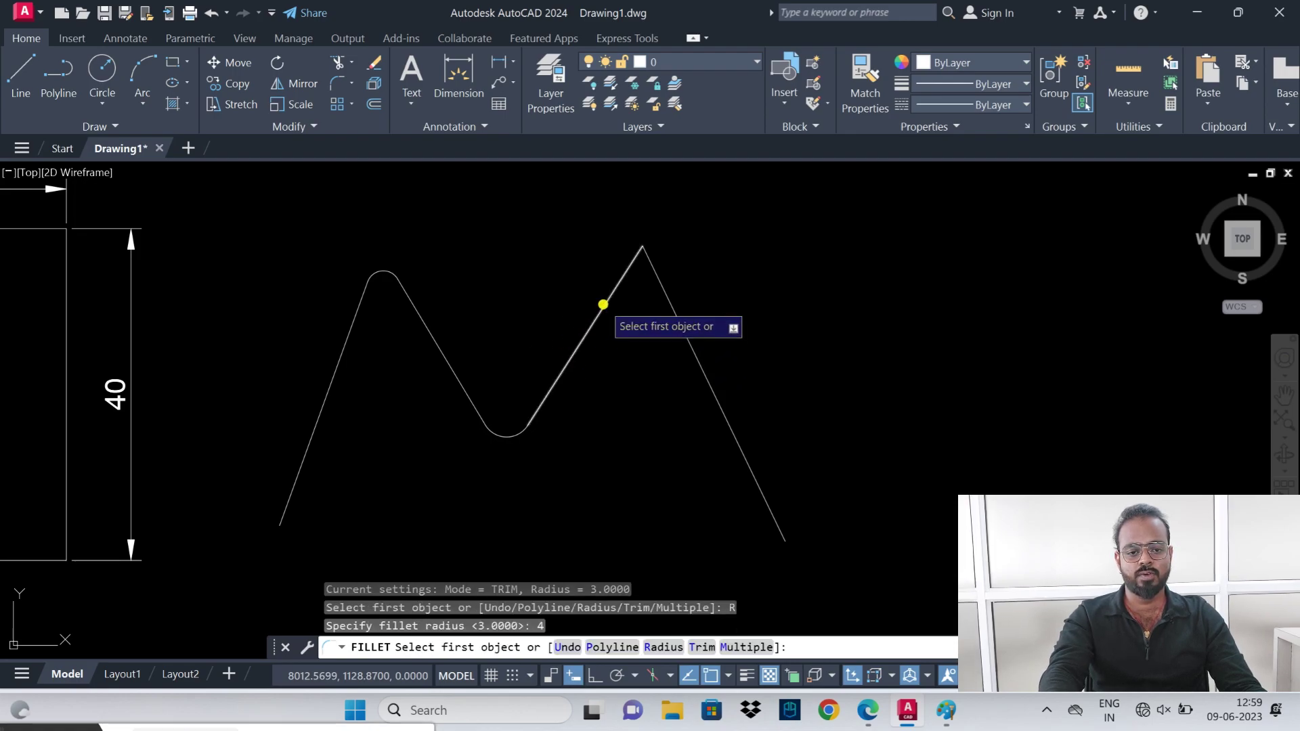
{"action": "left_click", "coordinate": [604, 304]}
{"action": "left_click", "coordinate": [666, 298]}
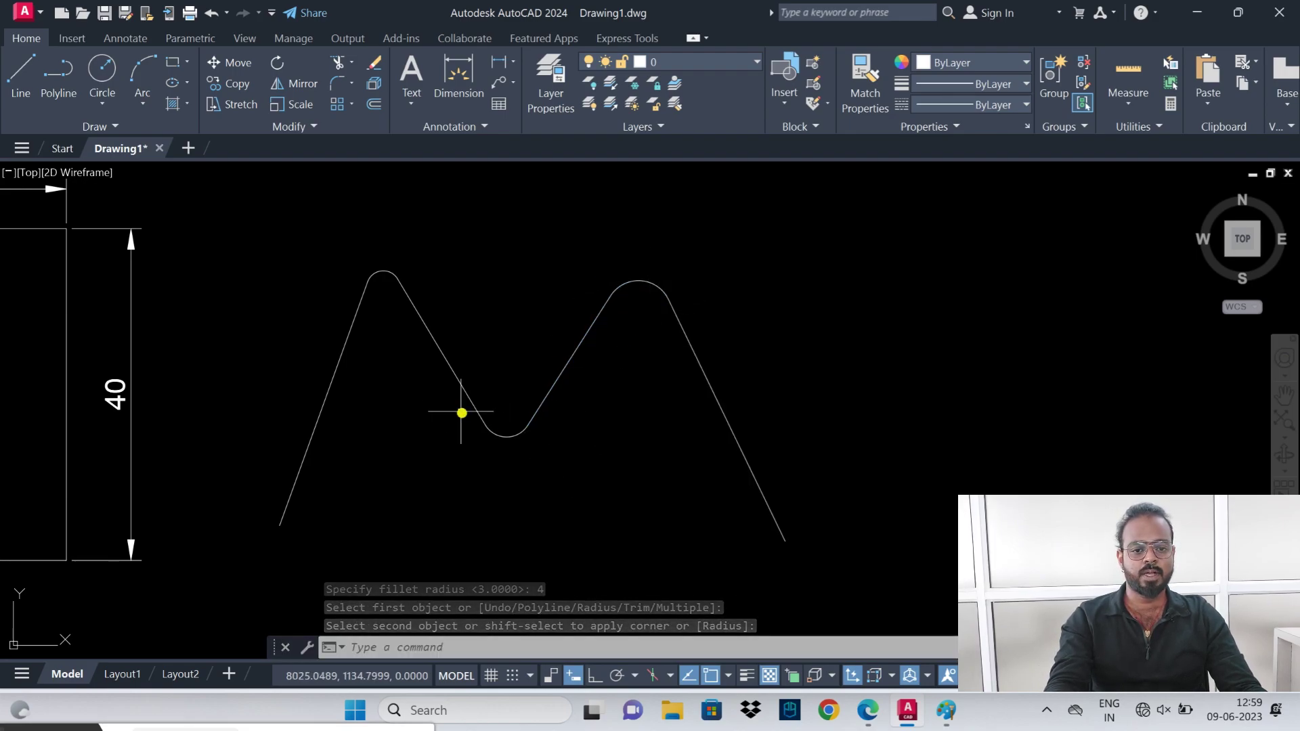
{"action": "key", "text": "ctrl+z"}
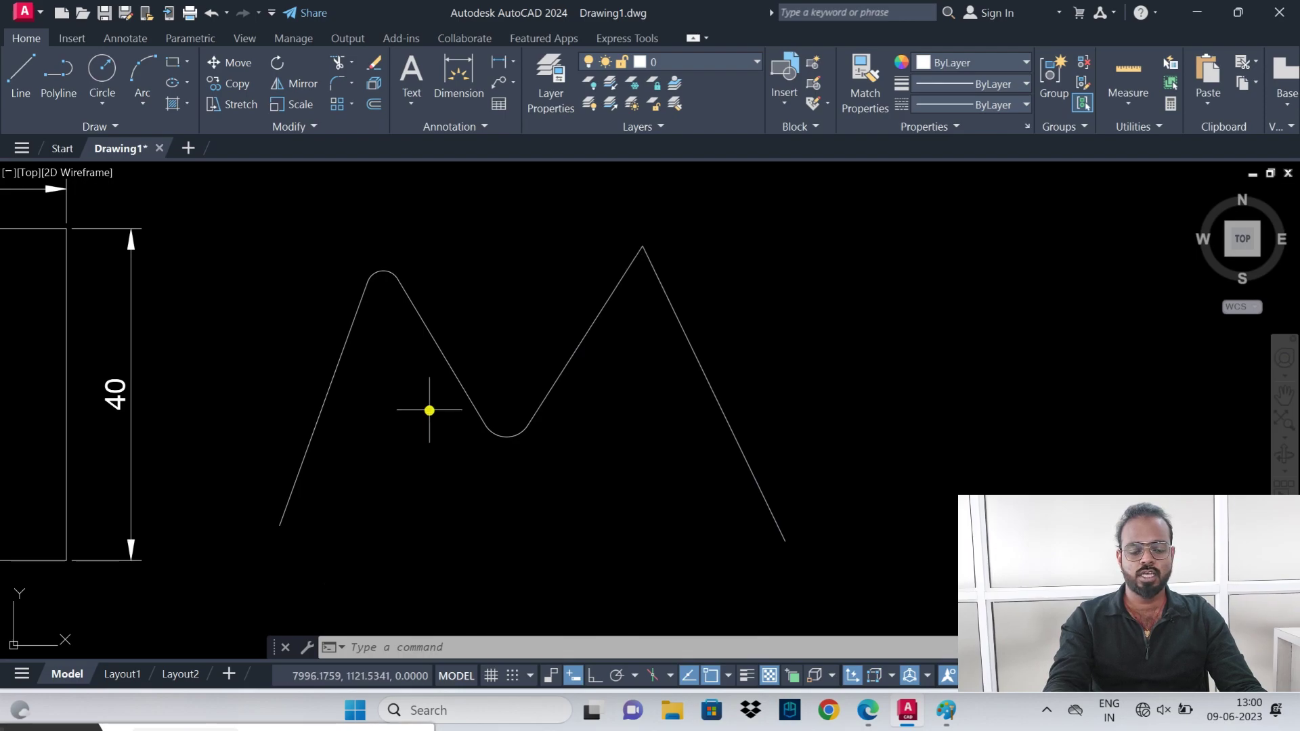
{"action": "key", "text": "ctrl+z"}
{"action": "key", "text": "ctrl+z"}
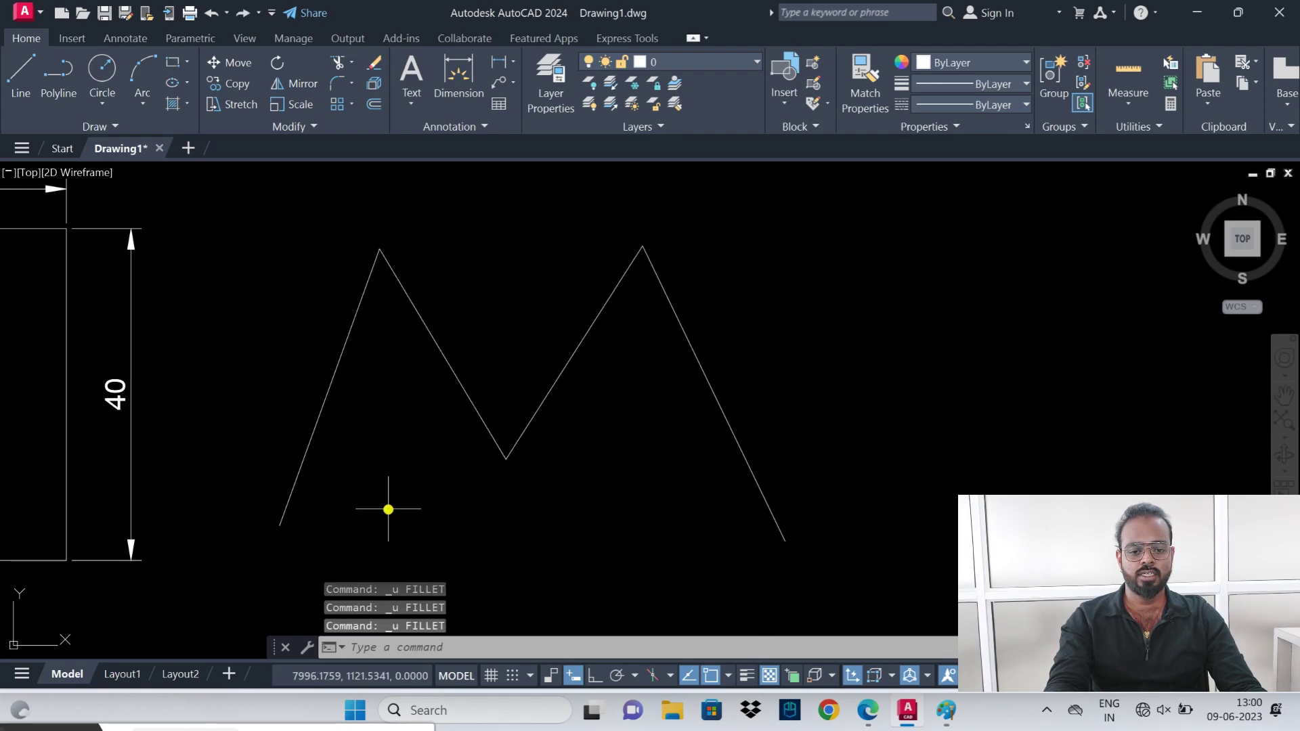
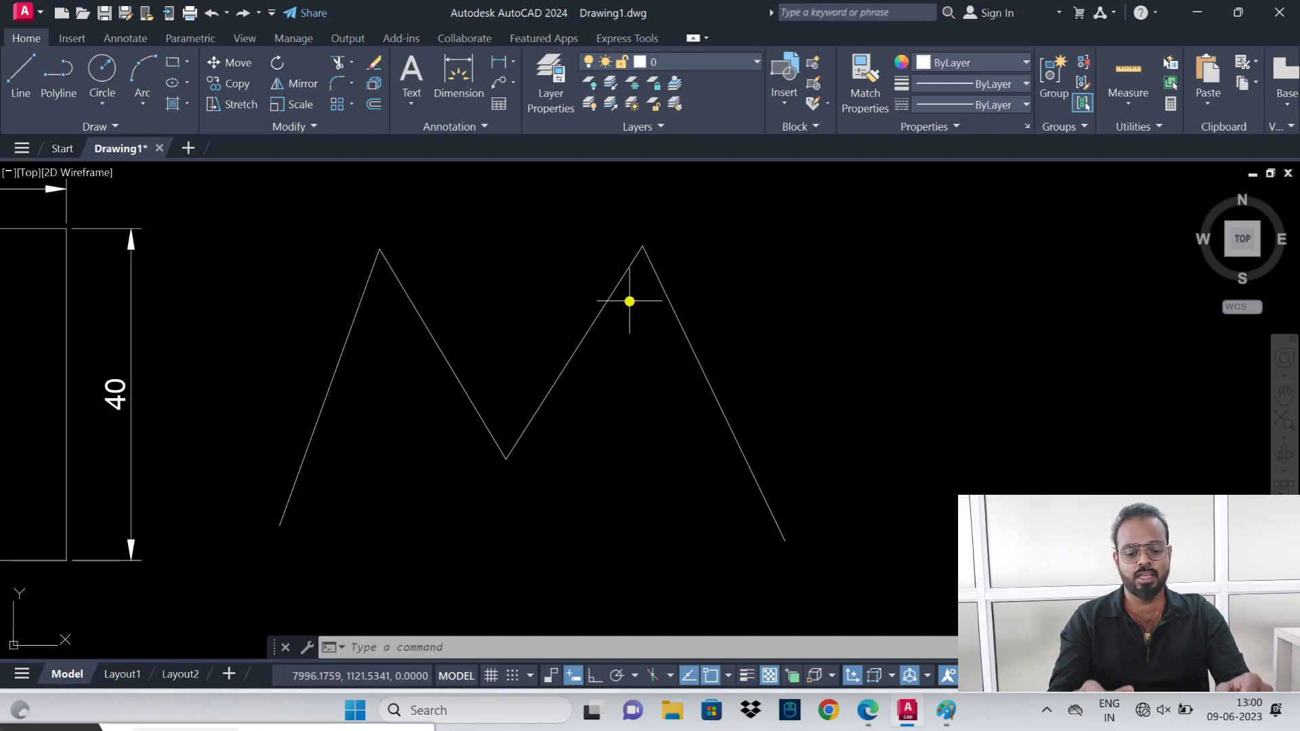
- Start a fillet with radius 3.5 in Multiple mode
{"action": "type", "text": "f"}
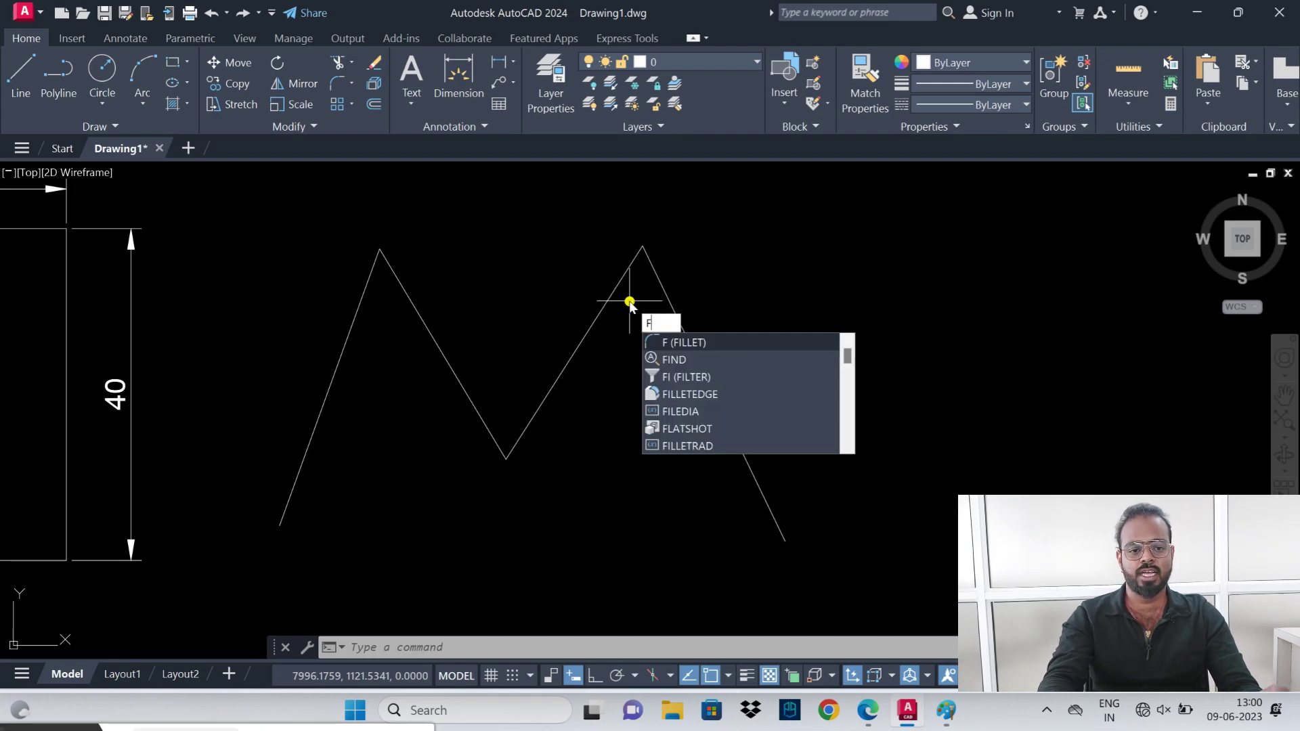
{"action": "key", "text": "Return"}
{"action": "type", "text": "R"}
{"action": "key", "text": "Return"}
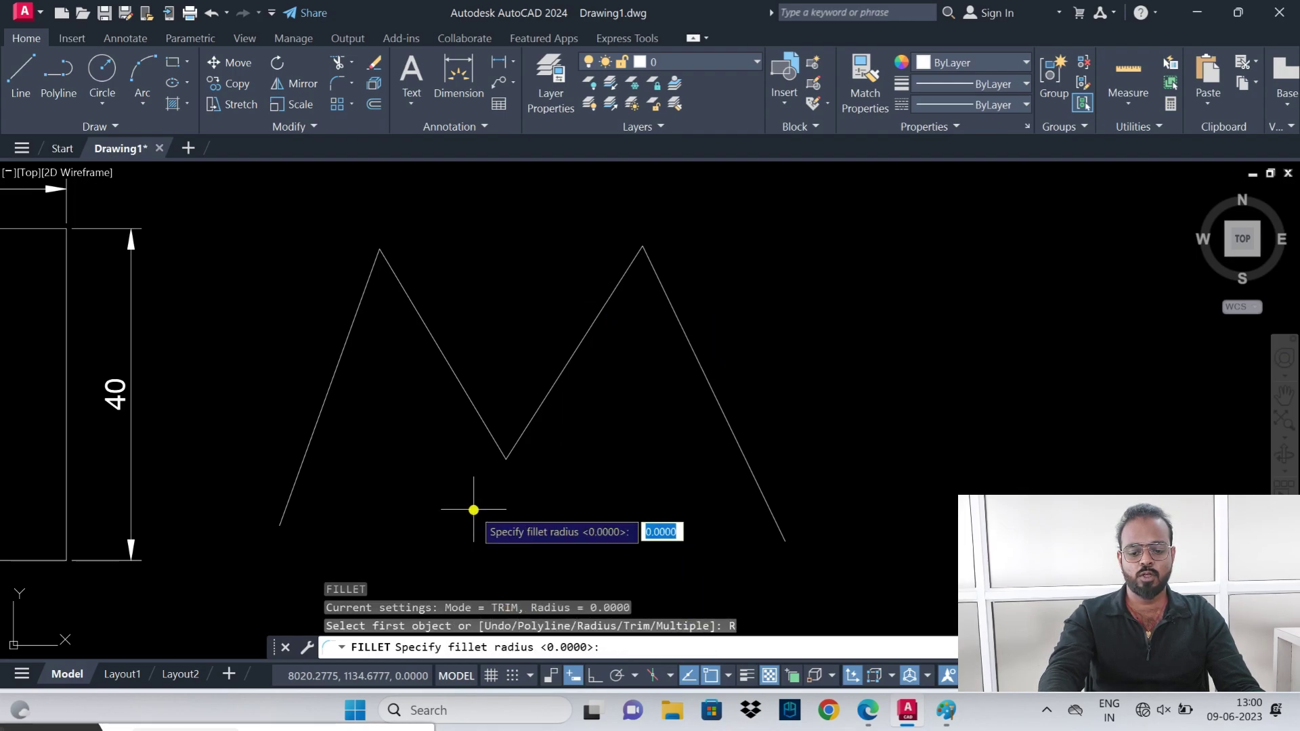
{"action": "type", "text": "3.5"}
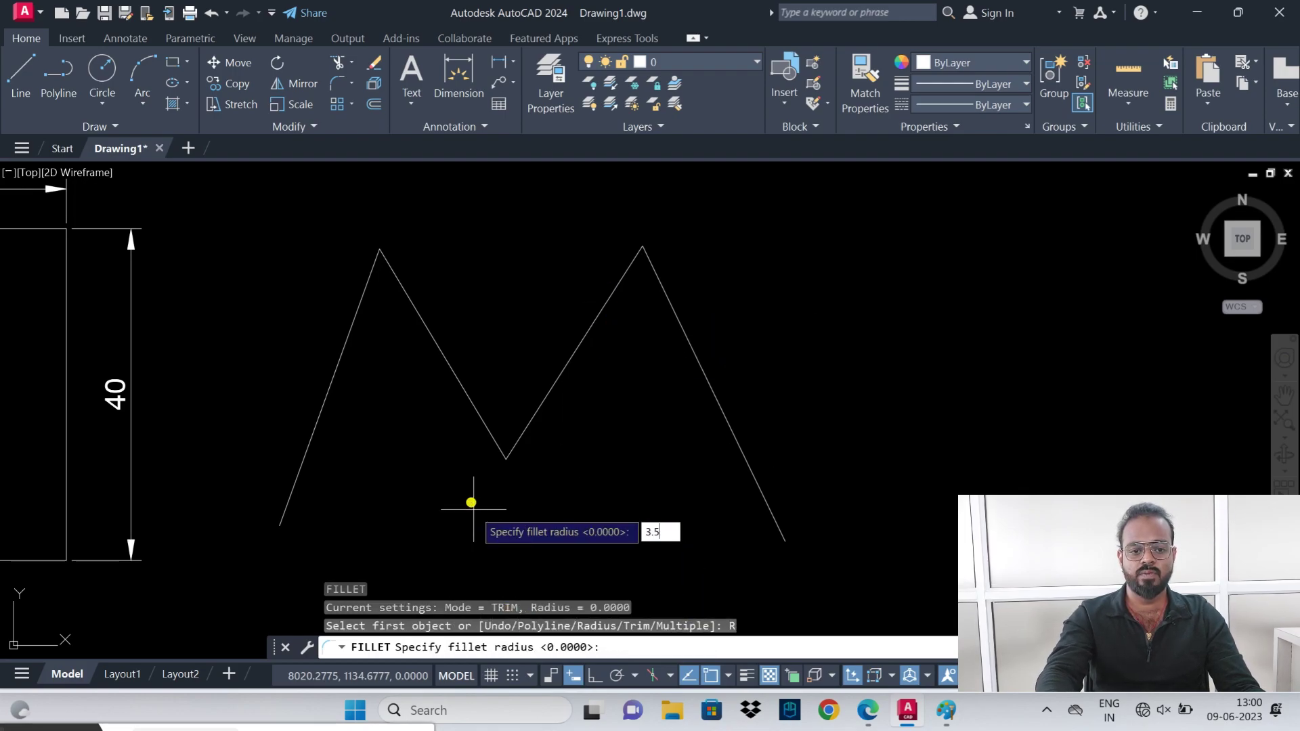
{"action": "key", "text": "Return"}
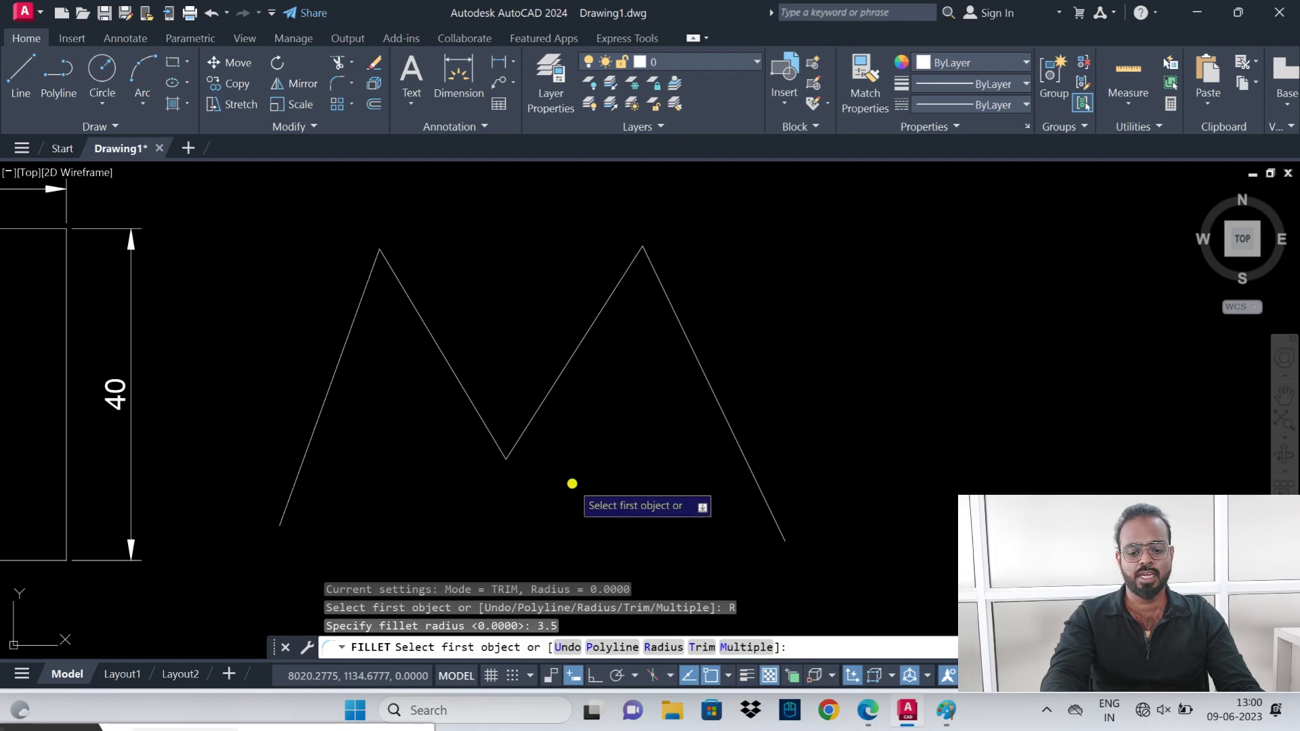
{"action": "type", "text": "M"}
{"action": "key", "text": "Return"}
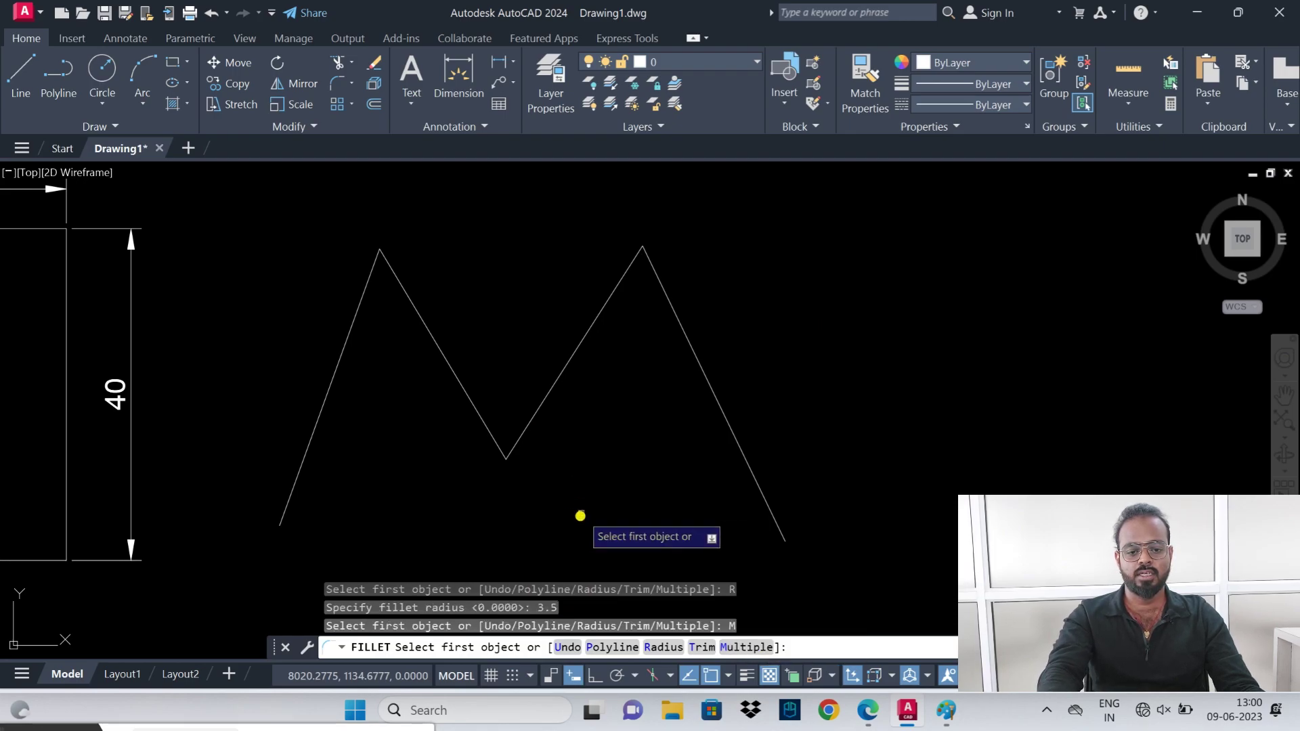
- Round the zigzag's left peak, middle valley and right peak
{"action": "left_click", "coordinate": [353, 333]}
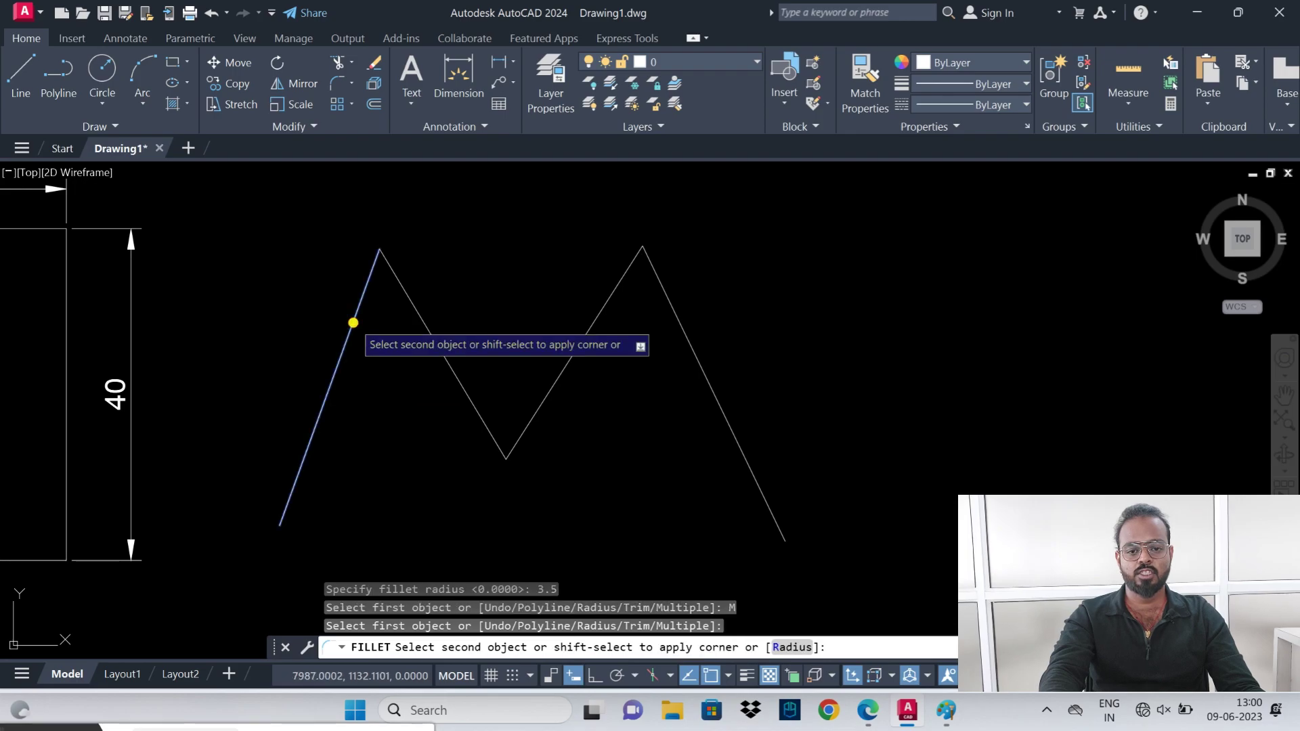
{"action": "left_click", "coordinate": [418, 312]}
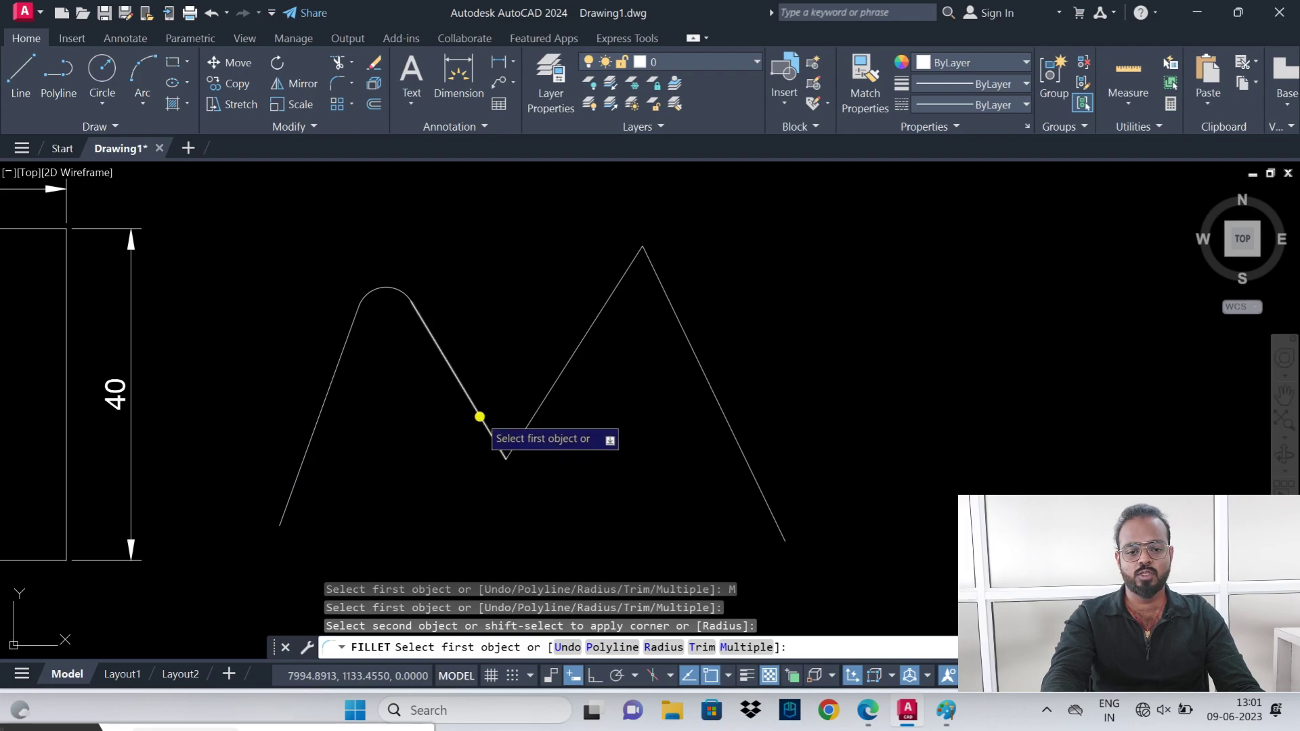
{"action": "left_click", "coordinate": [479, 418]}
{"action": "left_click", "coordinate": [532, 421]}
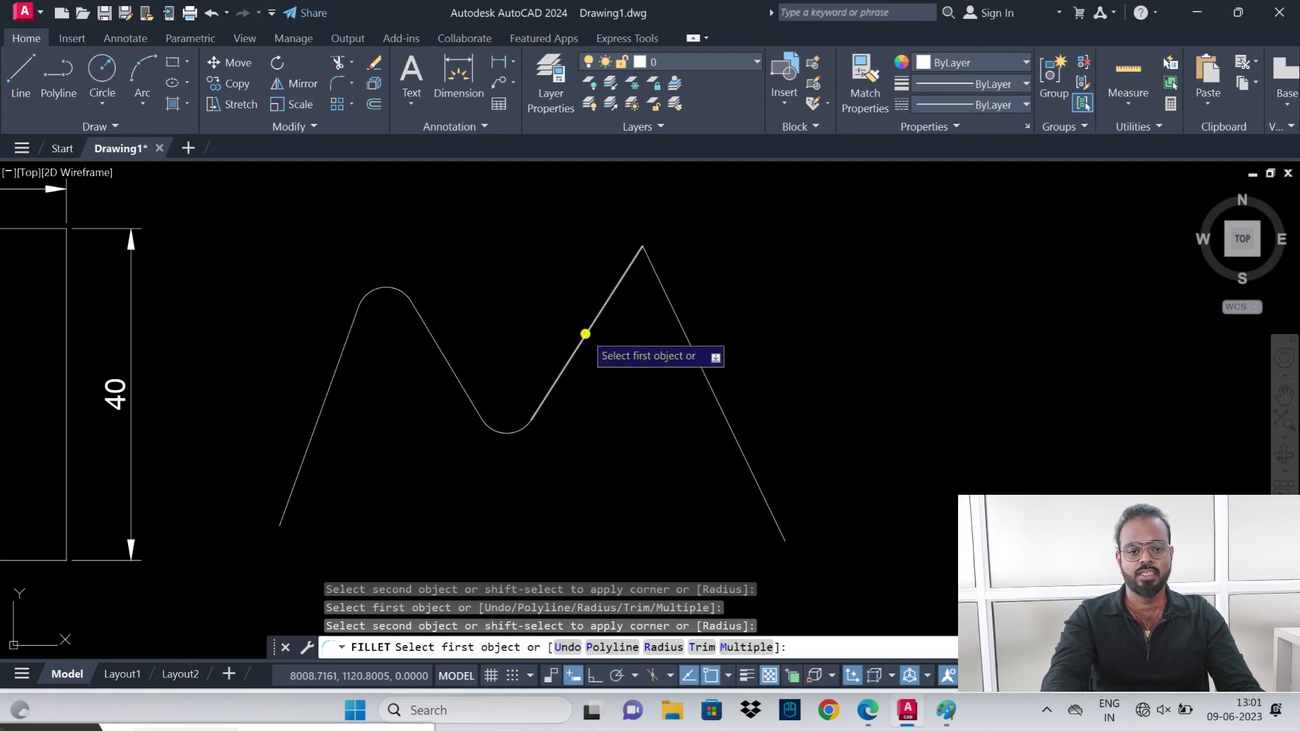
{"action": "left_click", "coordinate": [587, 337]}
{"action": "left_click", "coordinate": [662, 296]}
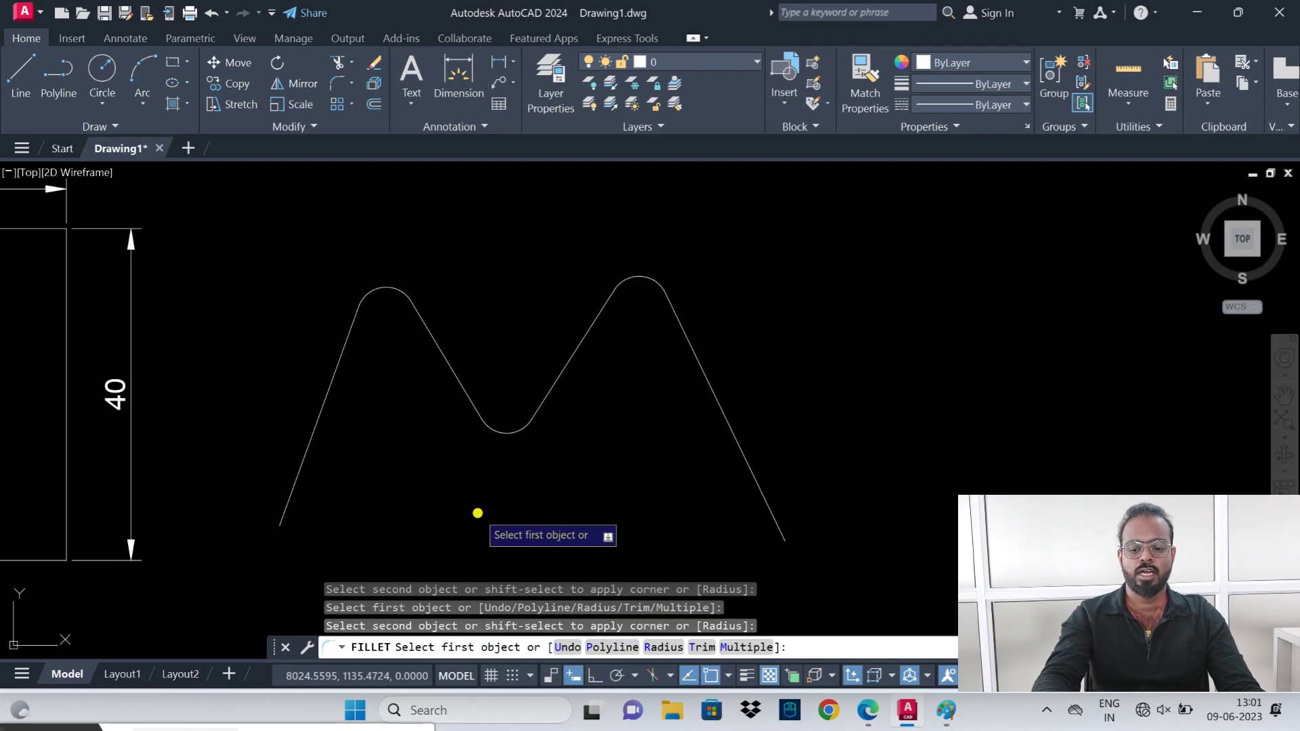
{"action": "key", "text": "Escape"}
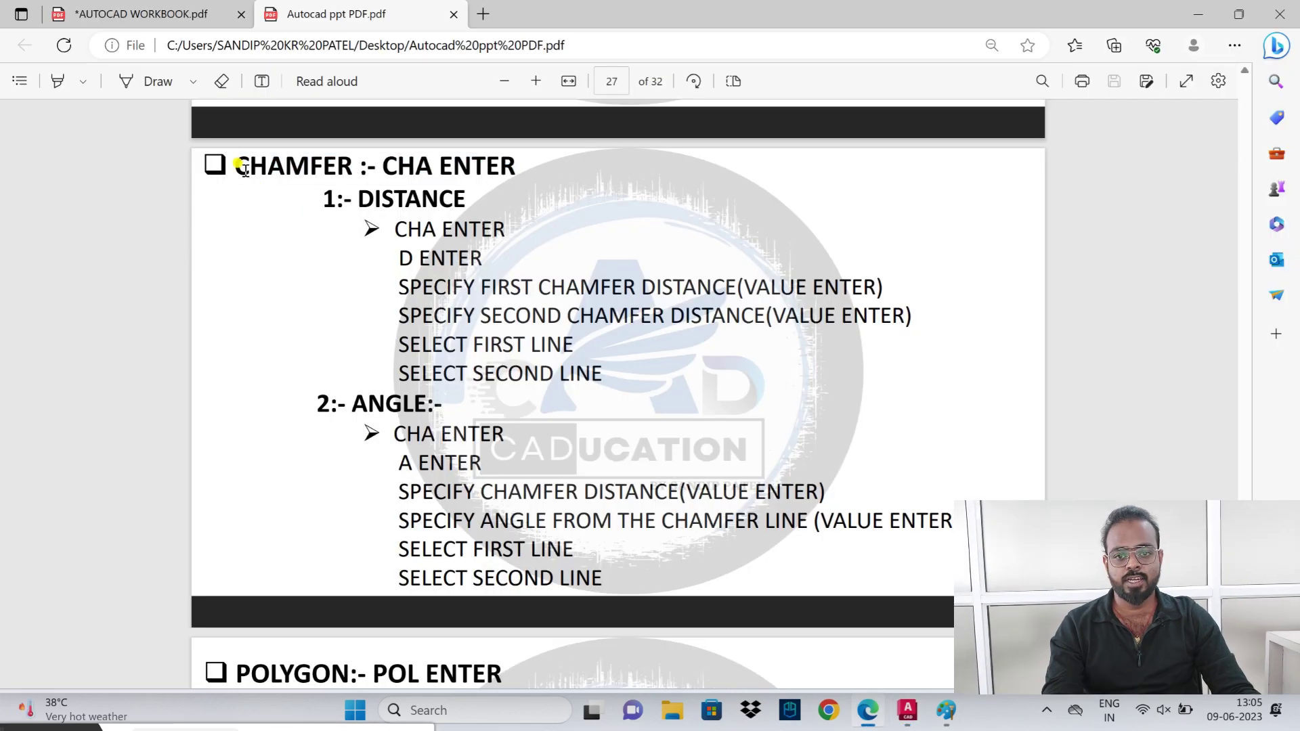
- Highlight the CHAMFER heading in the notes, then bring up the Paint corner sketch
{"action": "left_click_drag", "start_coordinate": [237, 166], "coordinate": [514, 170]}
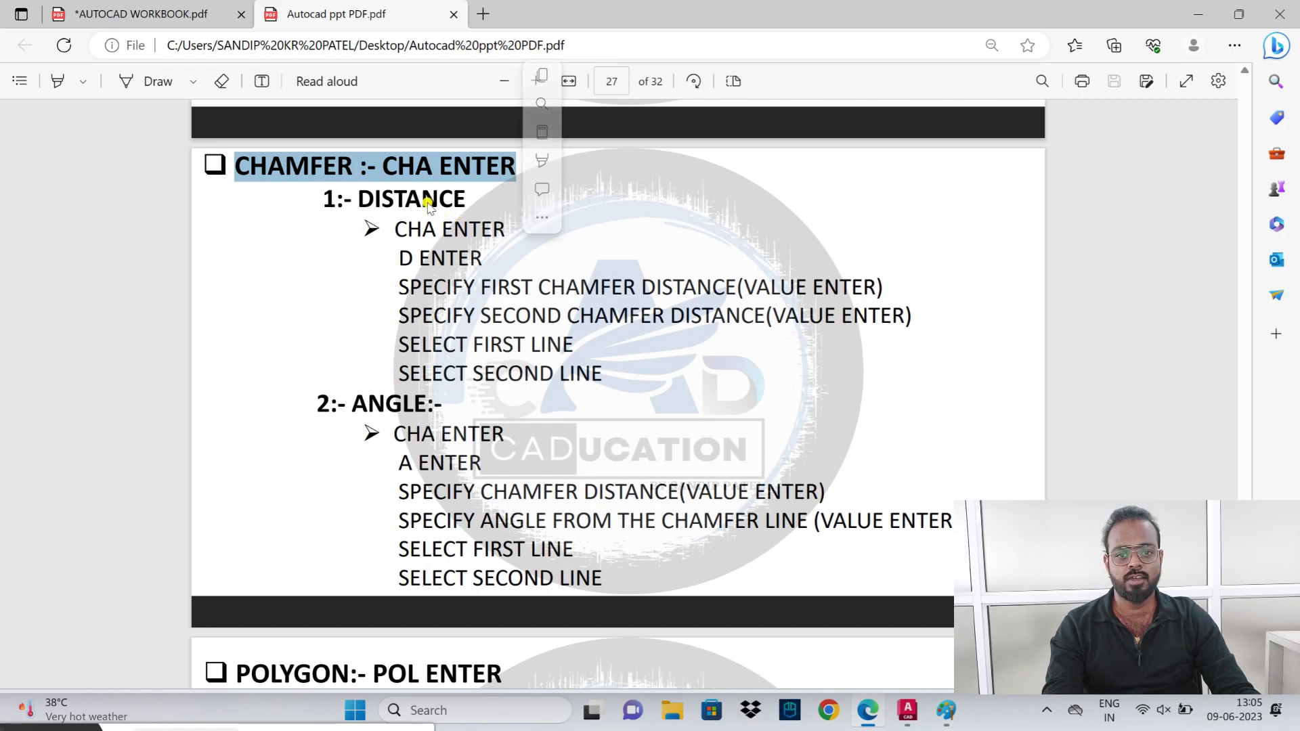
{"action": "left_click", "coordinate": [908, 722]}
{"action": "left_click", "coordinate": [948, 721]}
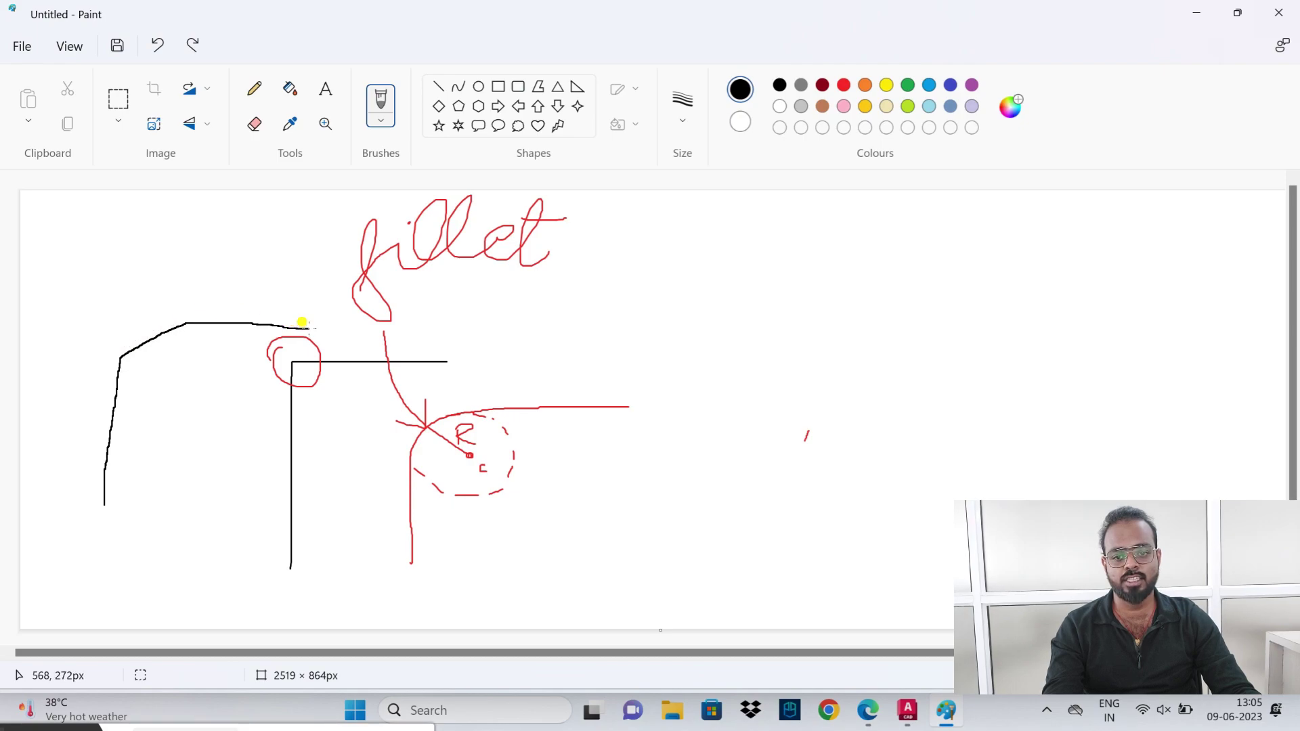
- Add a pencil stroke to the Paint chamfer sketch, then return to AutoCAD and pan left
{"action": "left_click_drag", "start_coordinate": [172, 345], "coordinate": [176, 362]}
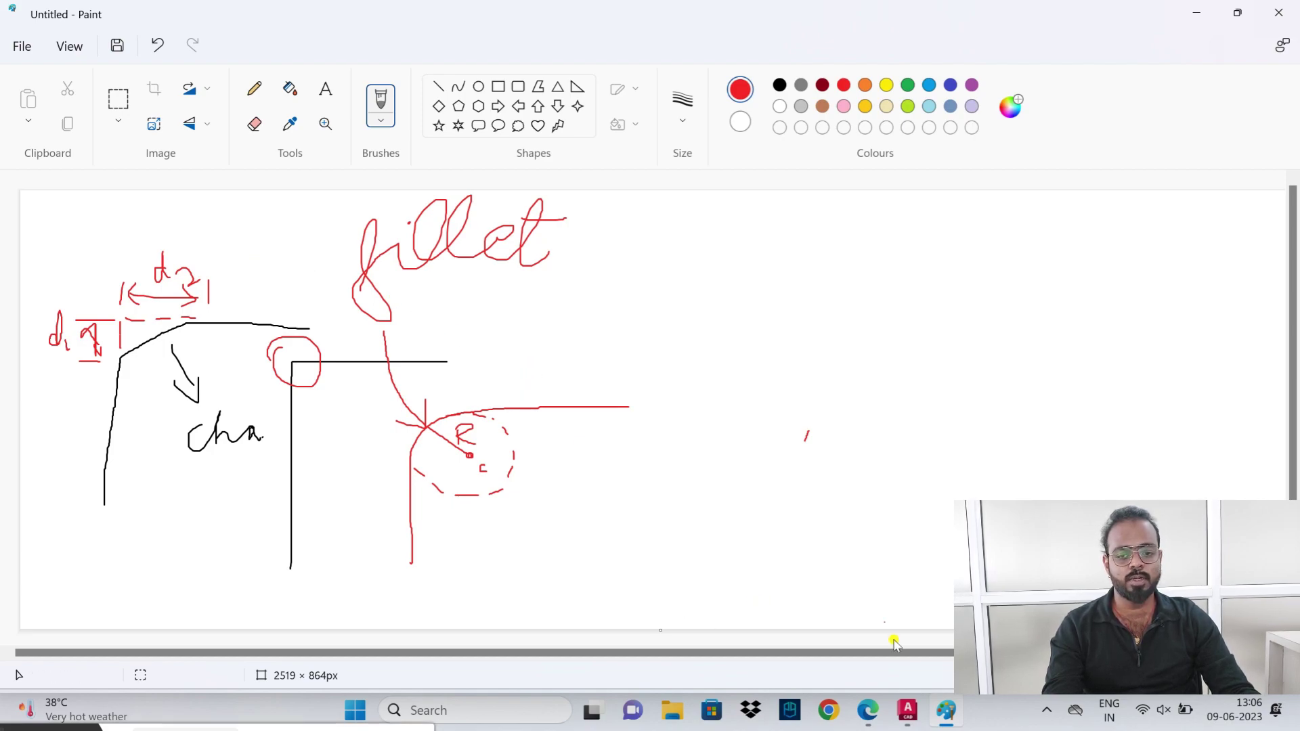
{"action": "mouse_move", "coordinate": [908, 710]}
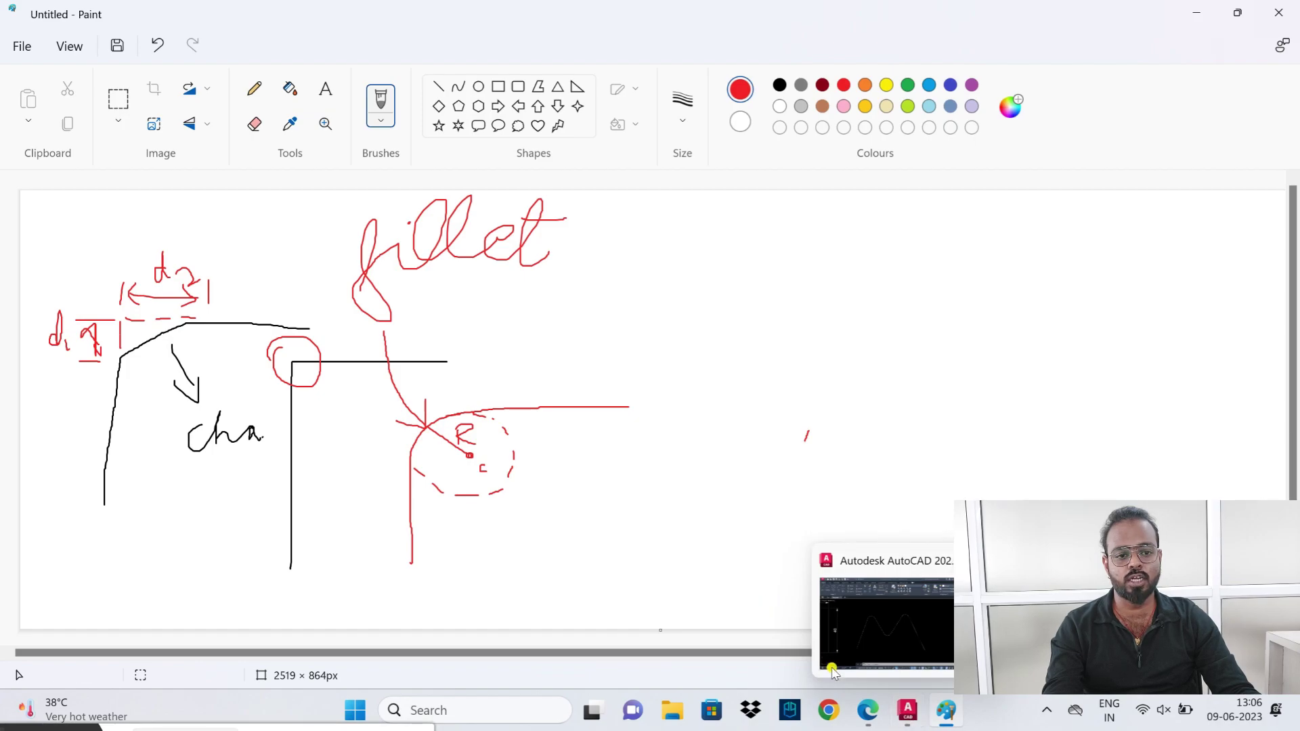
{"action": "left_click", "coordinate": [898, 722]}
{"action": "mouse_move", "coordinate": [901, 365]}
{"action": "middle_mouse_down"}
{"action": "mouse_move", "coordinate": [761, 363]}
{"action": "mouse_move", "coordinate": [810, 368]}
{"action": "middle_mouse_up"}
- Undo the pan and the three 3.5-radius fillets, restoring the zigzag's sharp corners
{"action": "key", "text": "ctrl+z"}
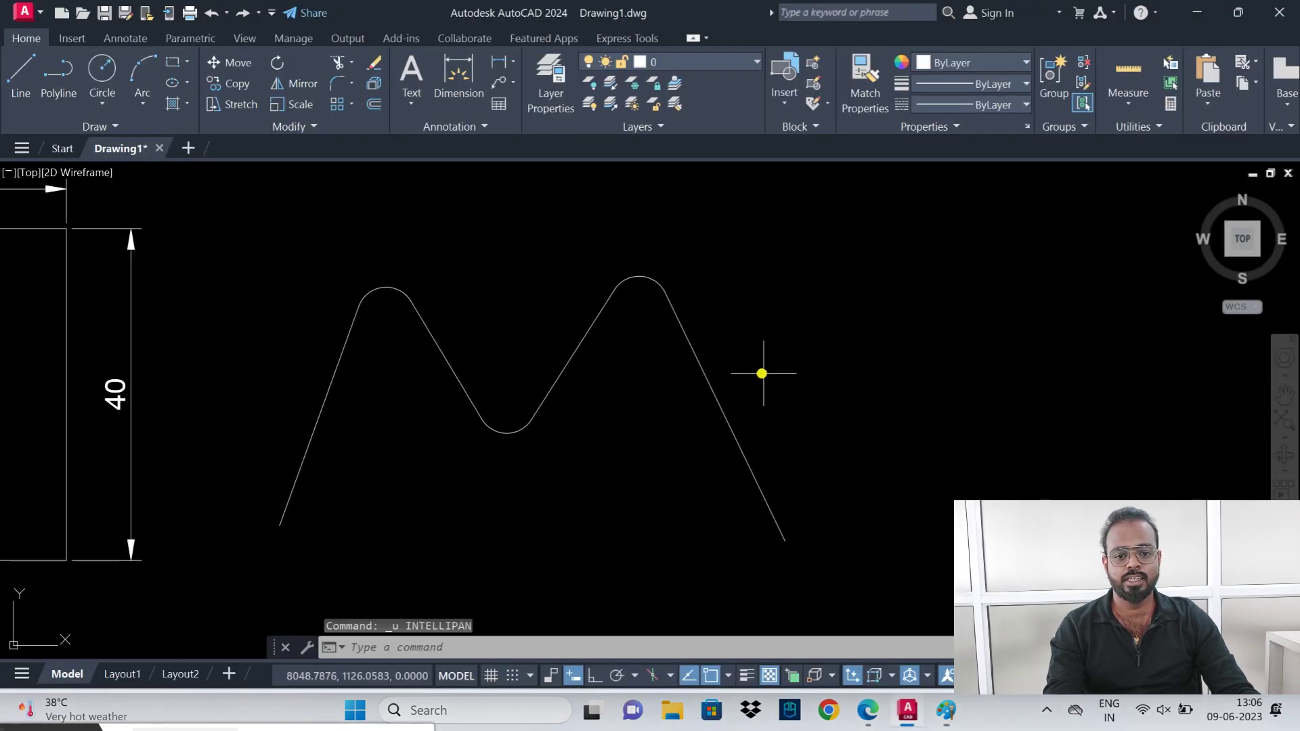
{"action": "key", "text": "ctrl+z"}
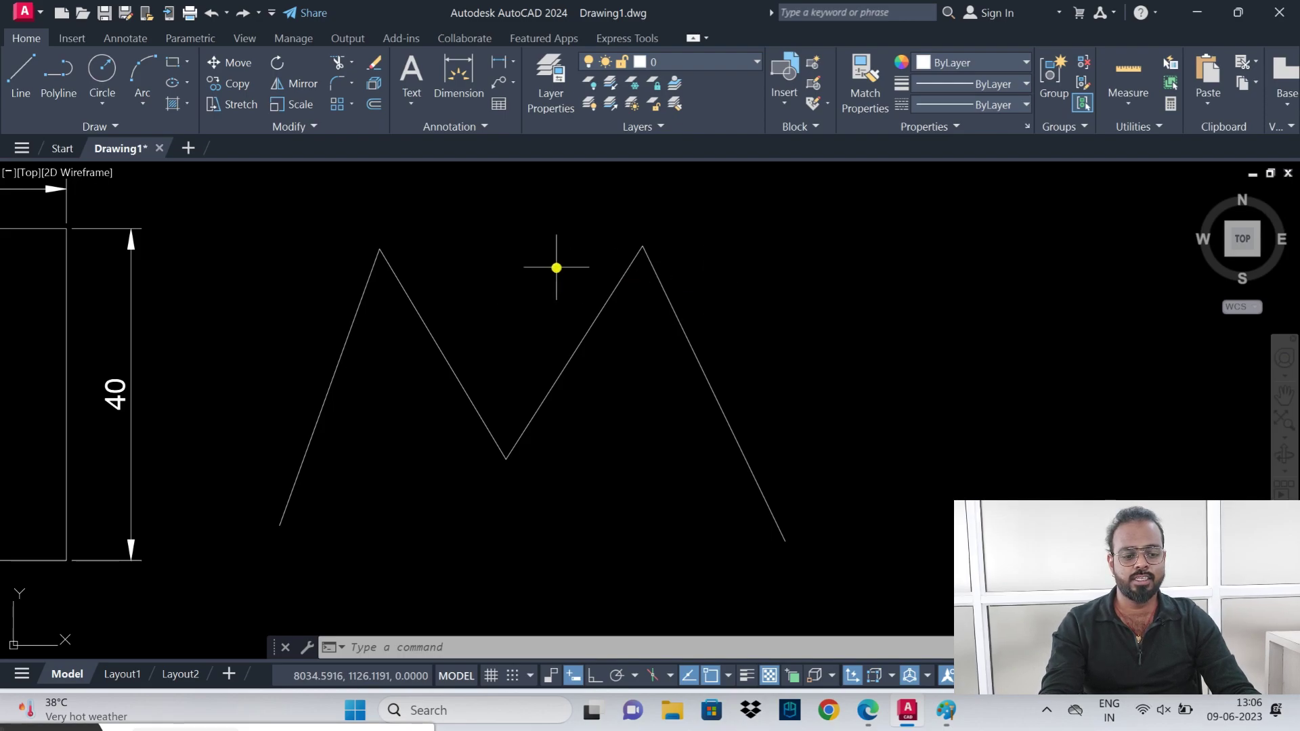
- Review the PDF's DISTANCE and ANGLE chamfer steps: CHA, D, two distances, two lines
{"action": "left_click", "coordinate": [868, 711]}
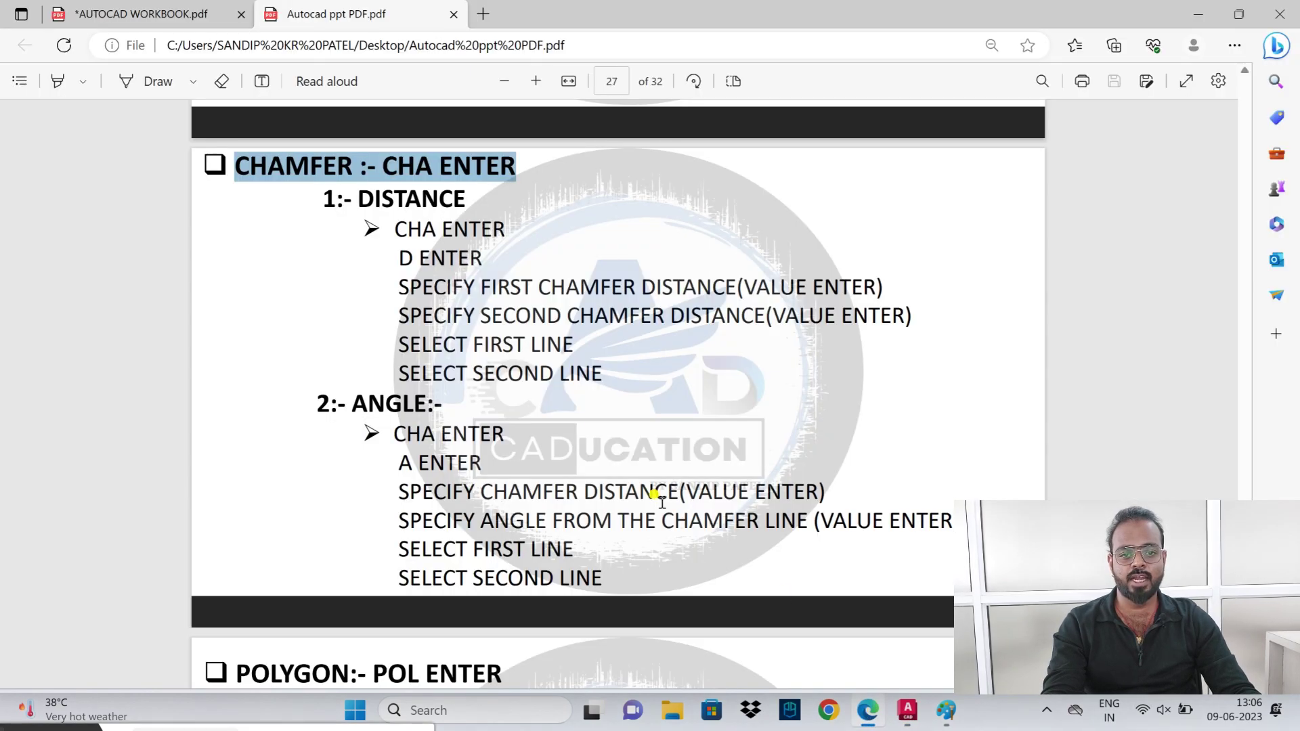
{"action": "left_click_drag", "start_coordinate": [319, 191], "coordinate": [478, 197]}
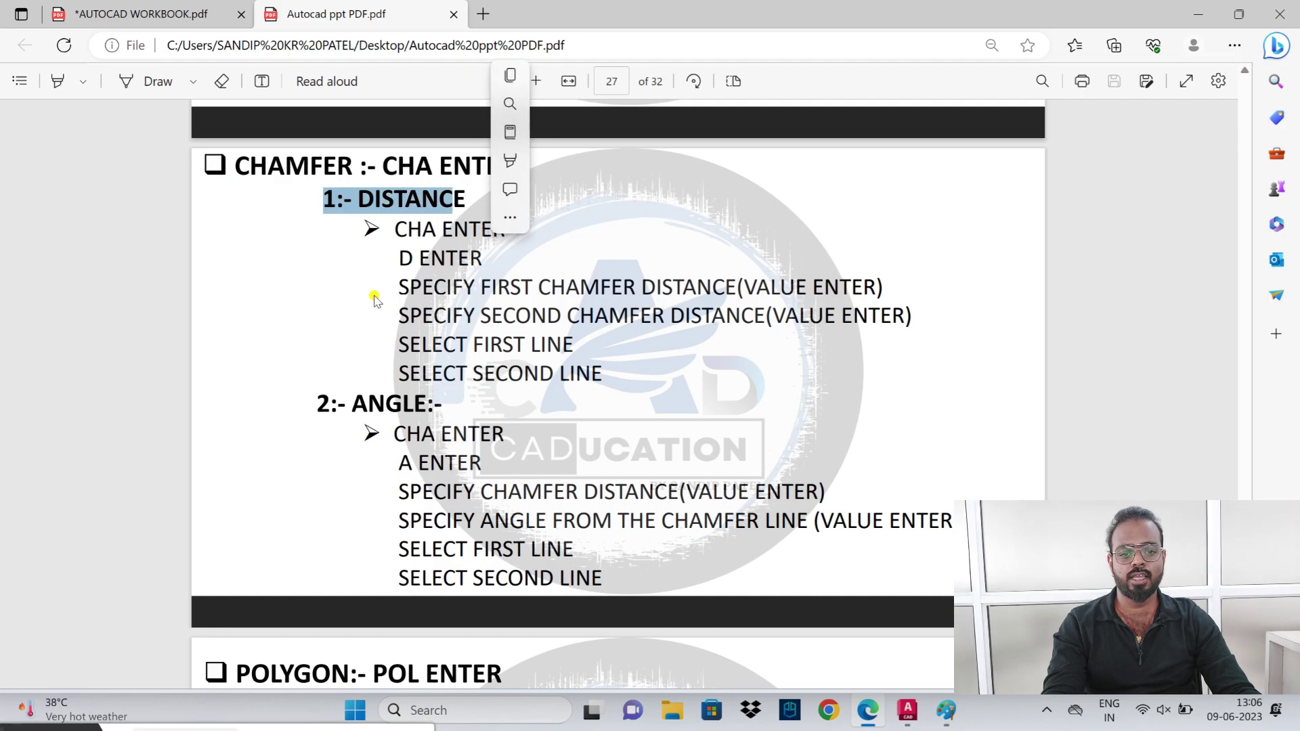
{"action": "left_click_drag", "start_coordinate": [313, 399], "coordinate": [455, 405]}
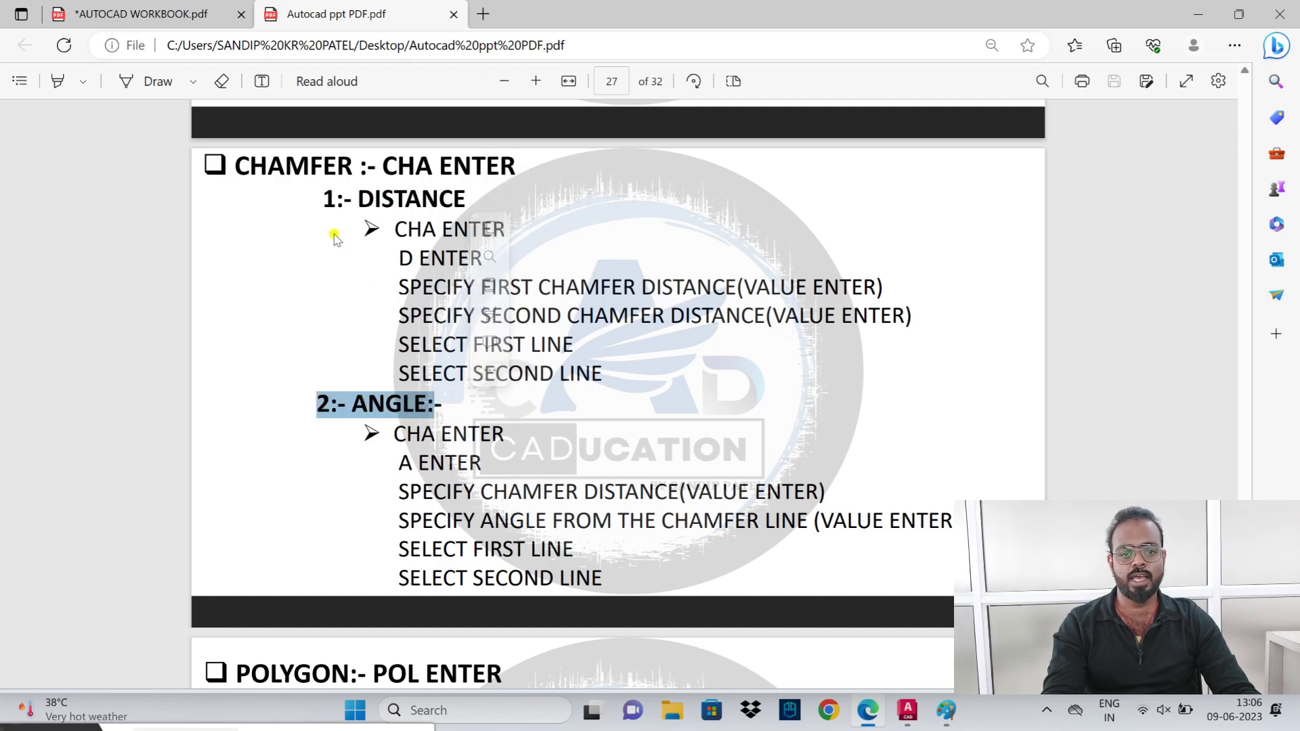
{"action": "left_click_drag", "start_coordinate": [324, 198], "coordinate": [468, 200]}
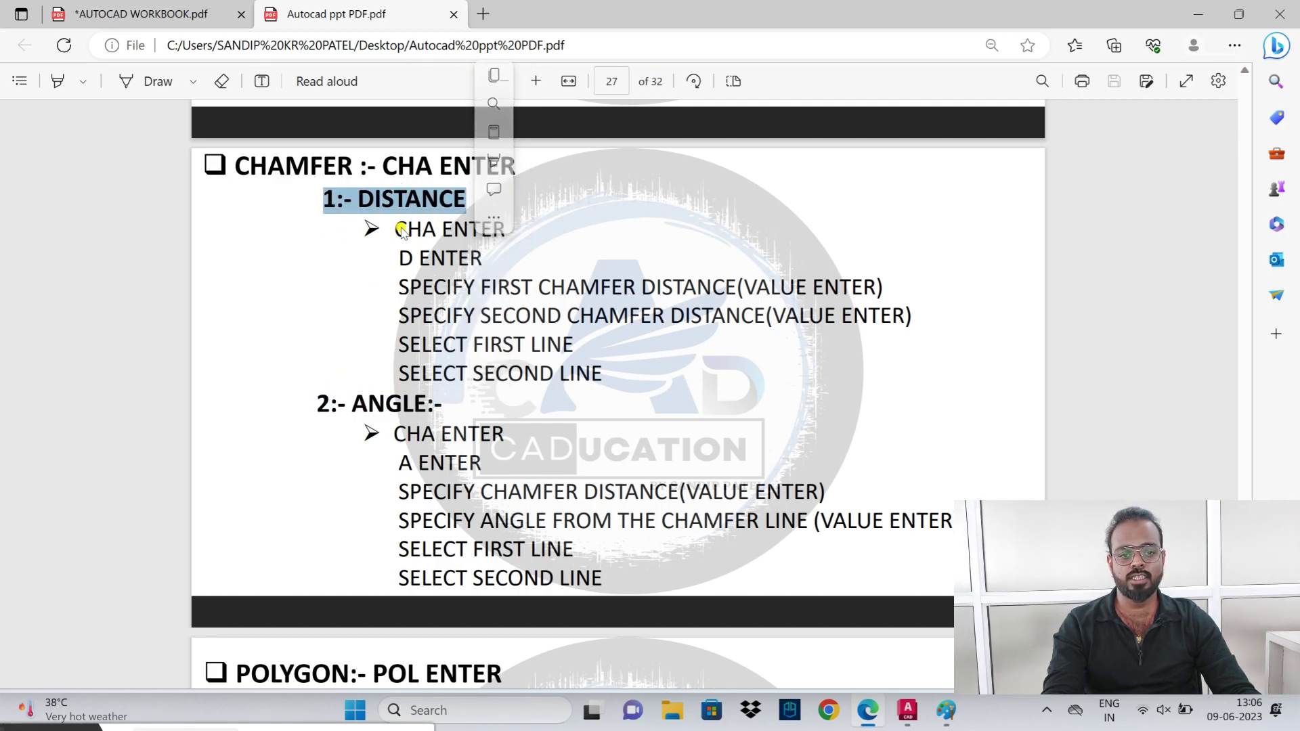
{"action": "left_click_drag", "start_coordinate": [397, 230], "coordinate": [507, 230]}
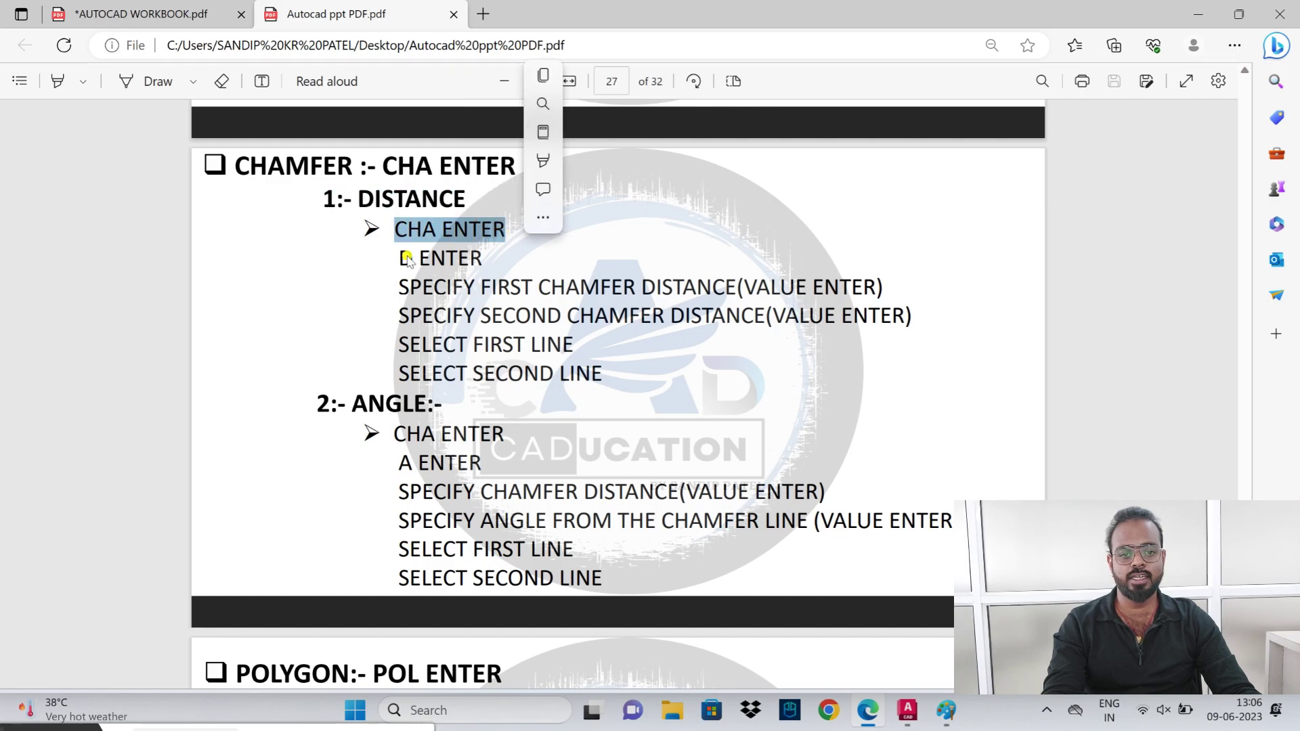
{"action": "left_click_drag", "start_coordinate": [400, 258], "coordinate": [482, 258]}
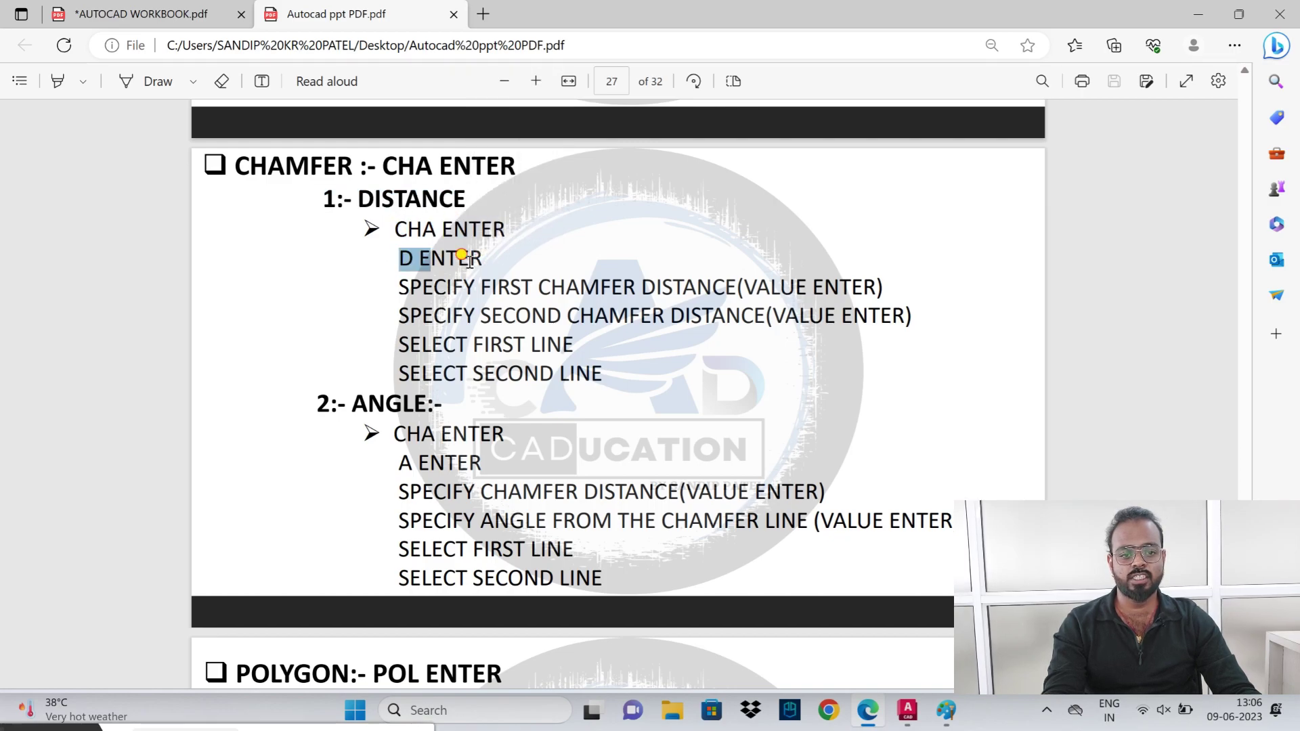
{"action": "left_click_drag", "start_coordinate": [397, 287], "coordinate": [724, 290]}
{"action": "left_click_drag", "start_coordinate": [434, 315], "coordinate": [647, 301]}
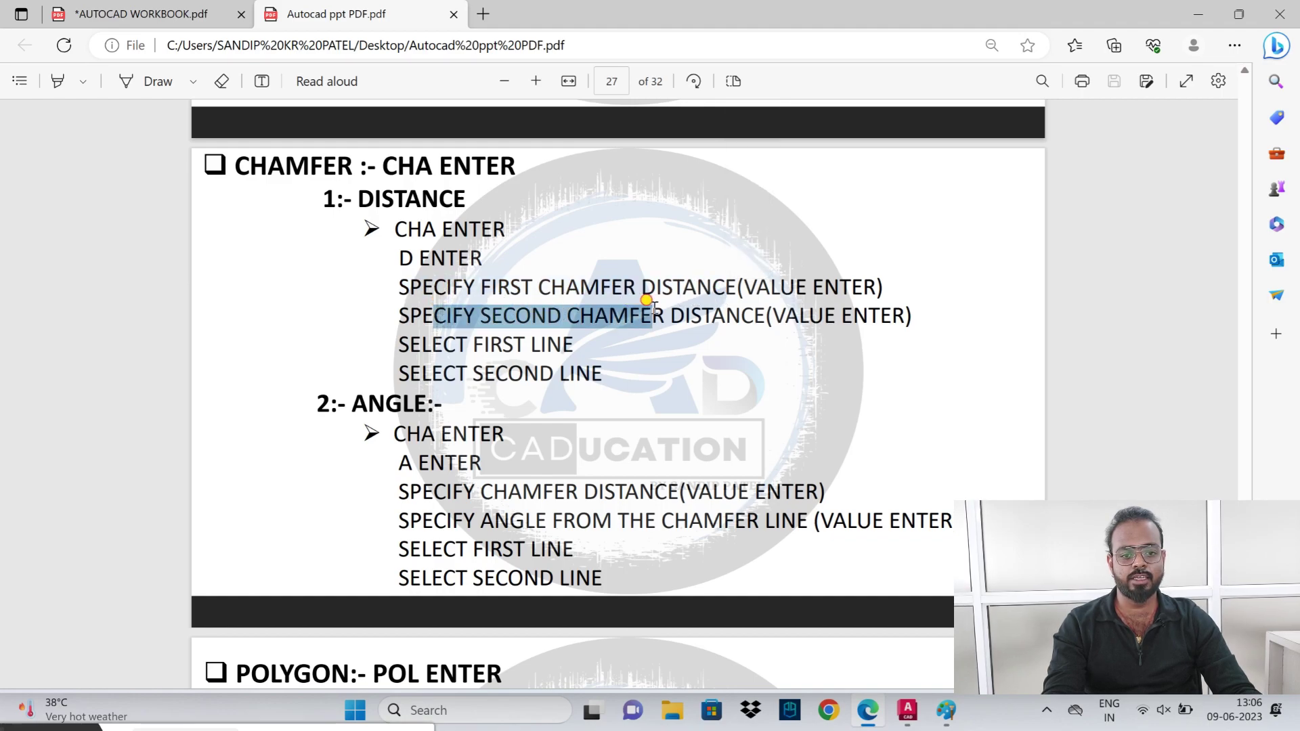
{"action": "left_click_drag", "start_coordinate": [456, 345], "coordinate": [563, 345]}
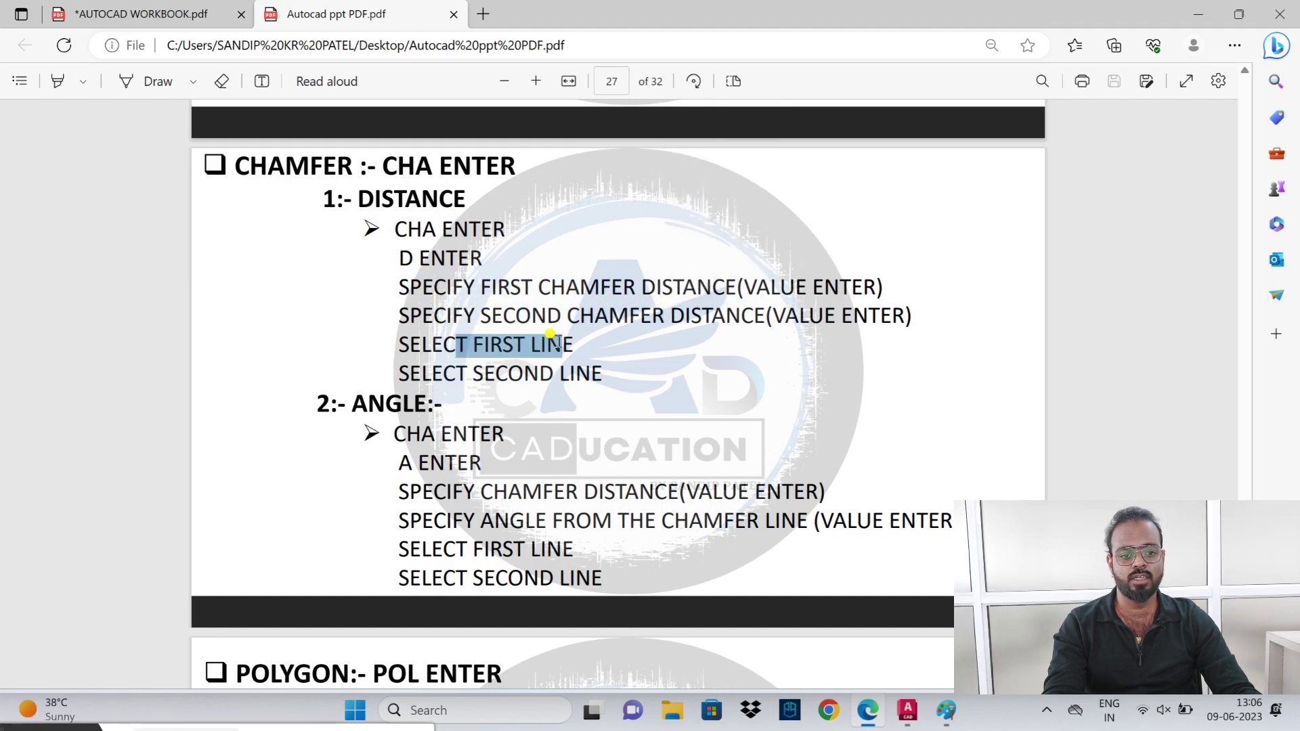
{"action": "left_click_drag", "start_coordinate": [426, 374], "coordinate": [603, 381]}
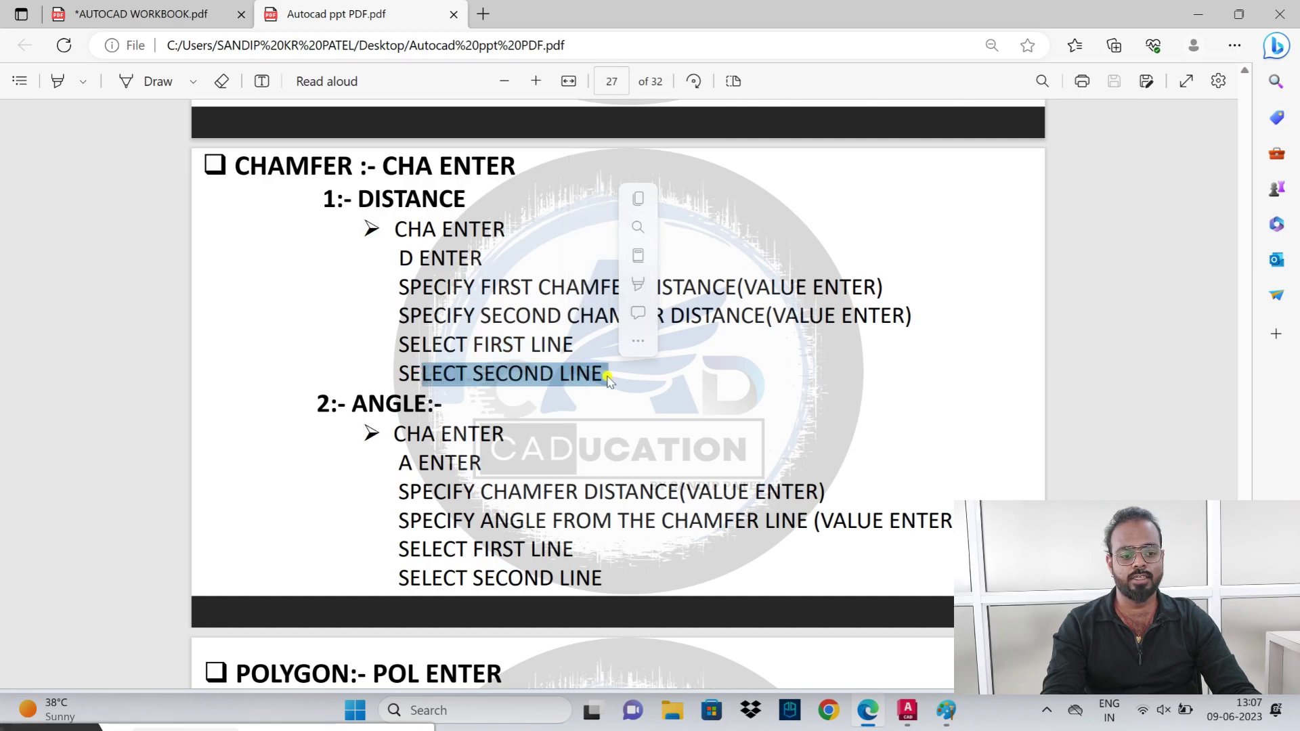
- Return to AutoCAD and start the LINE command
{"action": "left_click", "coordinate": [908, 712]}
{"action": "type", "text": "l"}
{"action": "key", "text": "Return"}
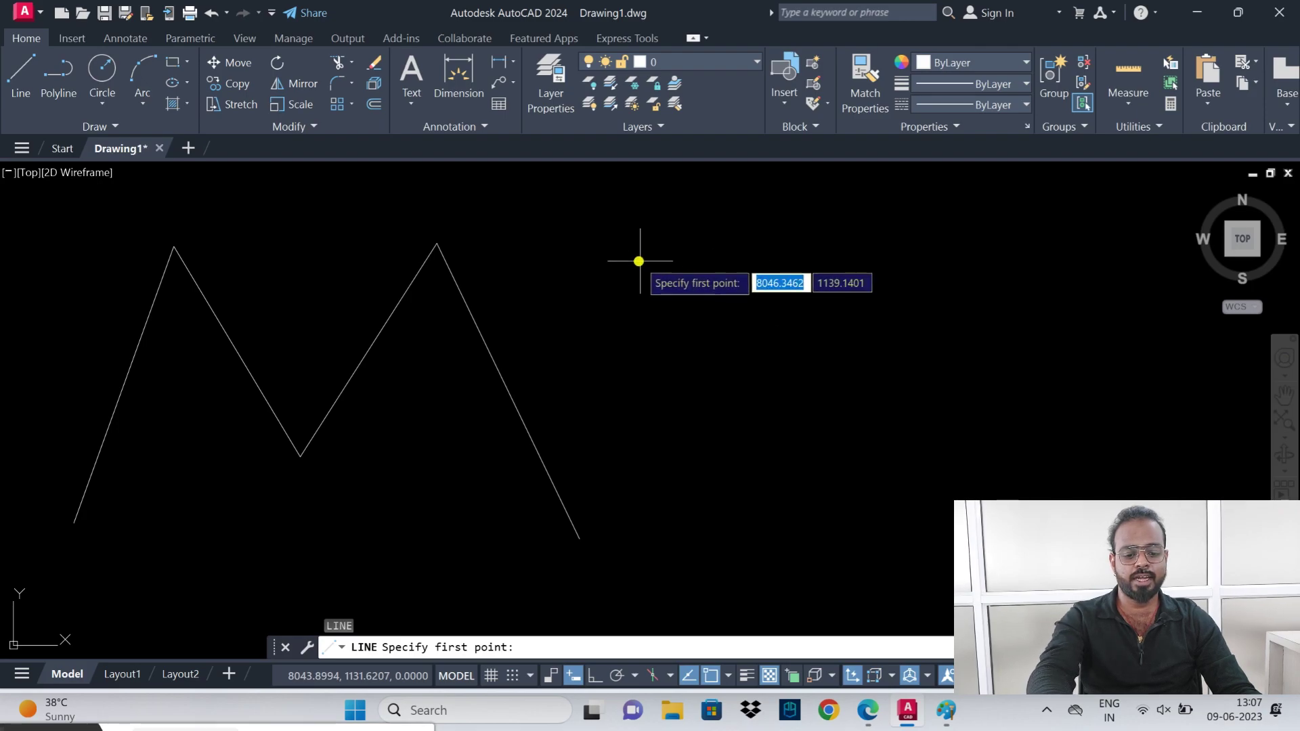
- Draw a closed four-line rectangle beside the zigzag and centre it in view
{"action": "left_click", "coordinate": [638, 256]}
{"action": "left_click", "coordinate": [949, 255]}
{"action": "left_click", "coordinate": [949, 445]}
{"action": "left_click", "coordinate": [639, 445]}
{"action": "left_click", "coordinate": [638, 255]}
{"action": "key", "text": "Escape"}
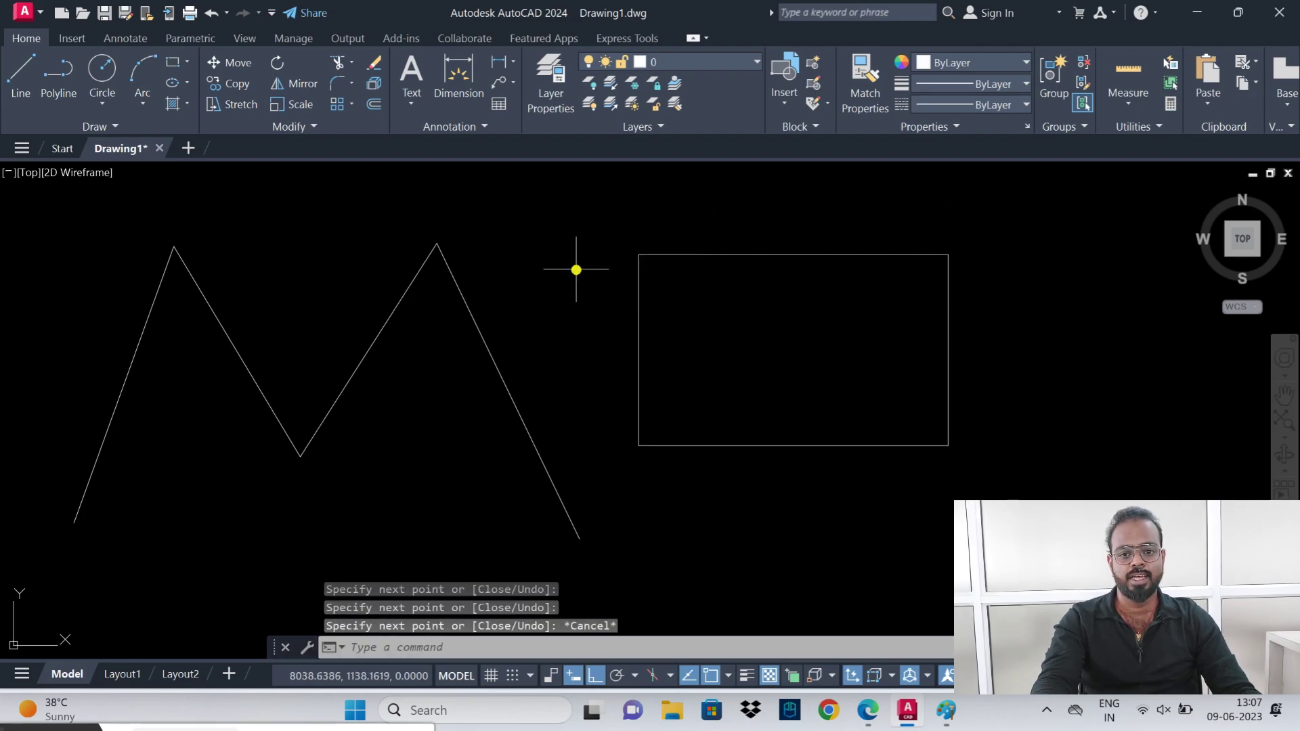
{"action": "middle_click_drag", "start_coordinate": [464, 315], "coordinate": [515, 304]}
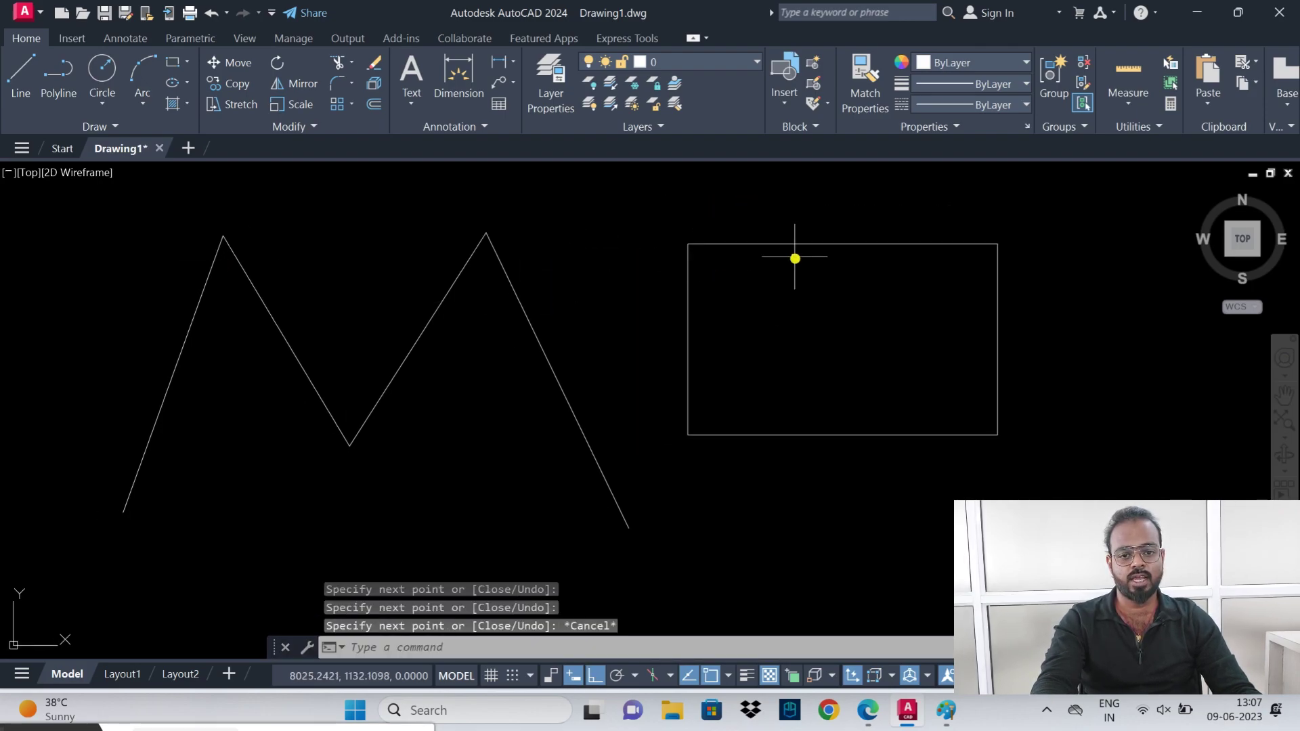
{"action": "middle_click_drag", "start_coordinate": [703, 275], "coordinate": [427, 302]}
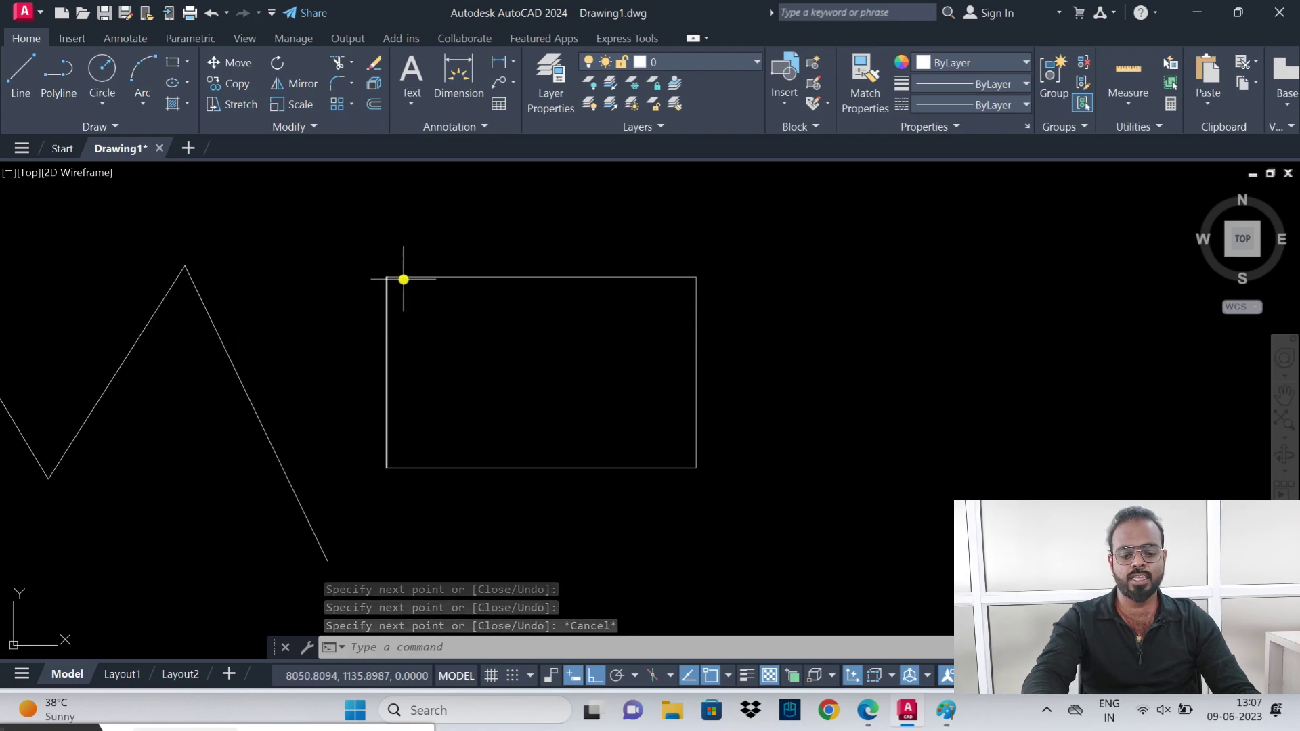
- Chamfer the rectangle's left and top edges with distances 2 and 4
{"action": "type", "text": "CH"}
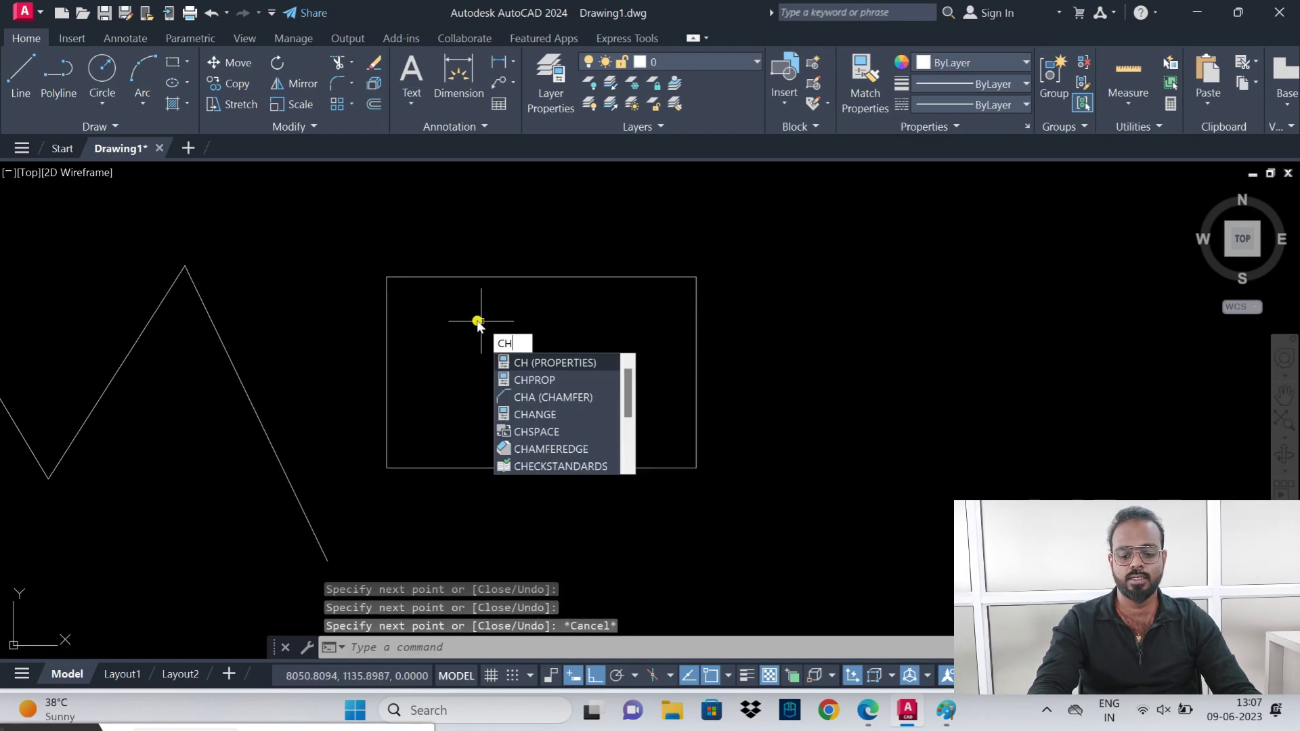
{"action": "key", "text": "Caps_Lock"}
{"action": "type", "text": "A"}
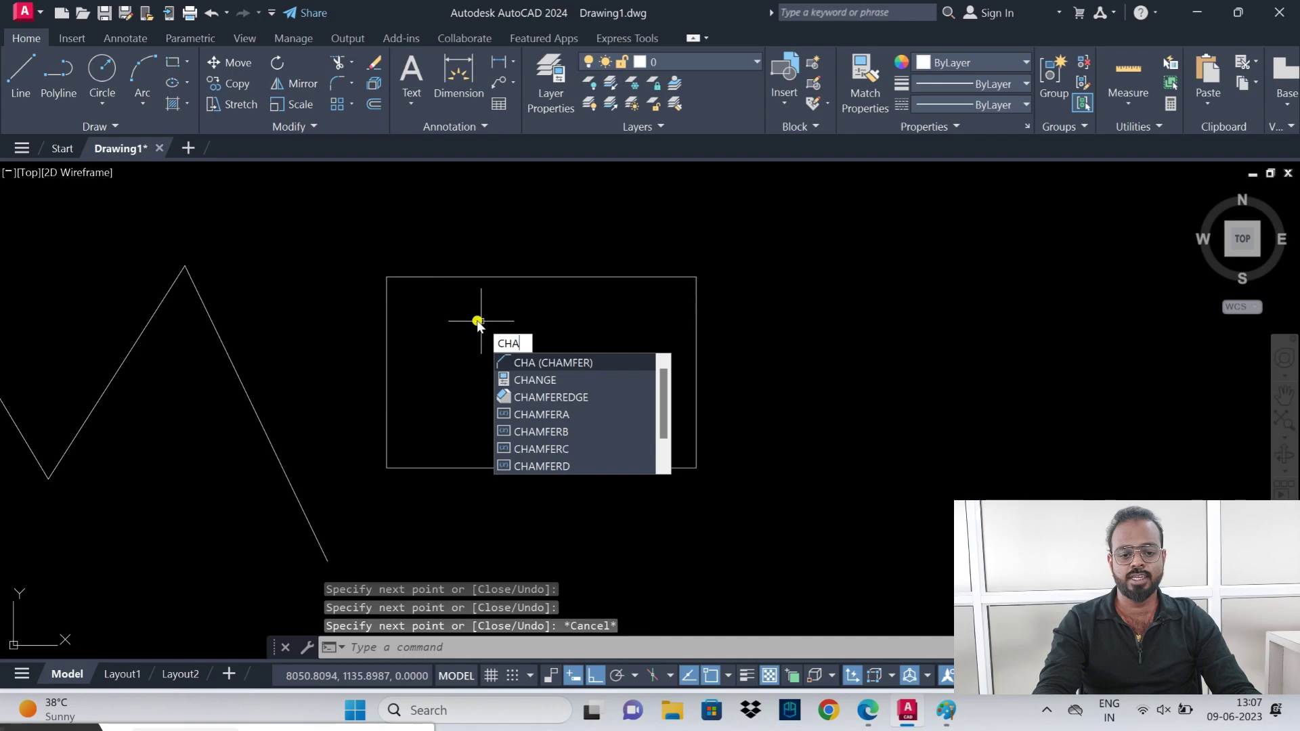
{"action": "key", "text": "Return"}
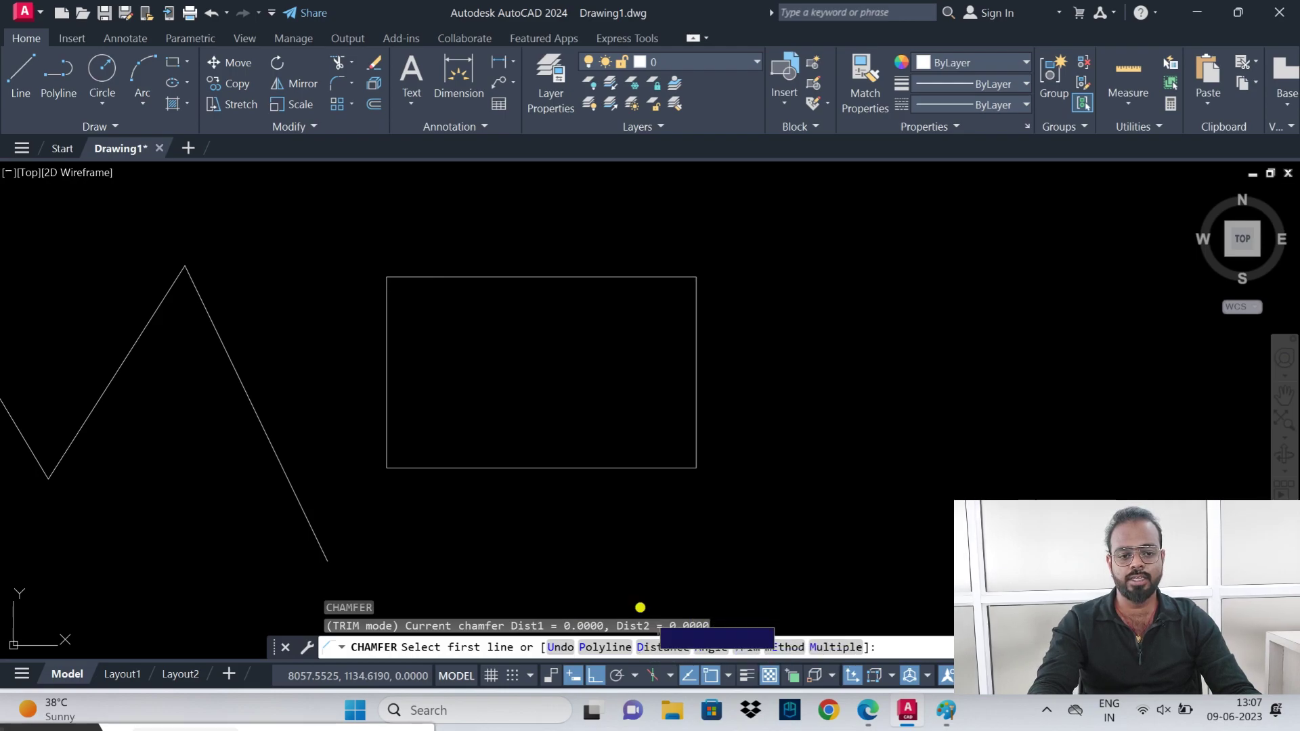
{"action": "type", "text": "d"}
{"action": "key", "text": "Return"}
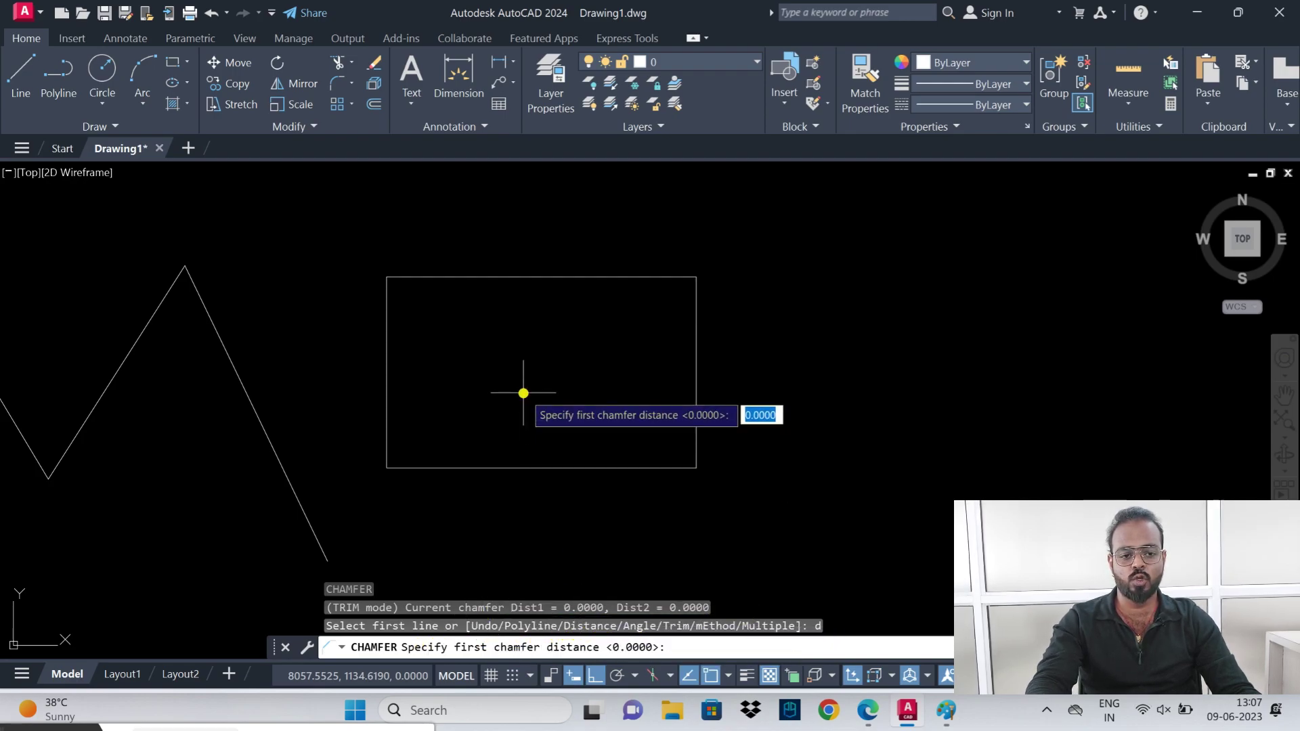
{"action": "type", "text": "2"}
{"action": "key", "text": "Return"}
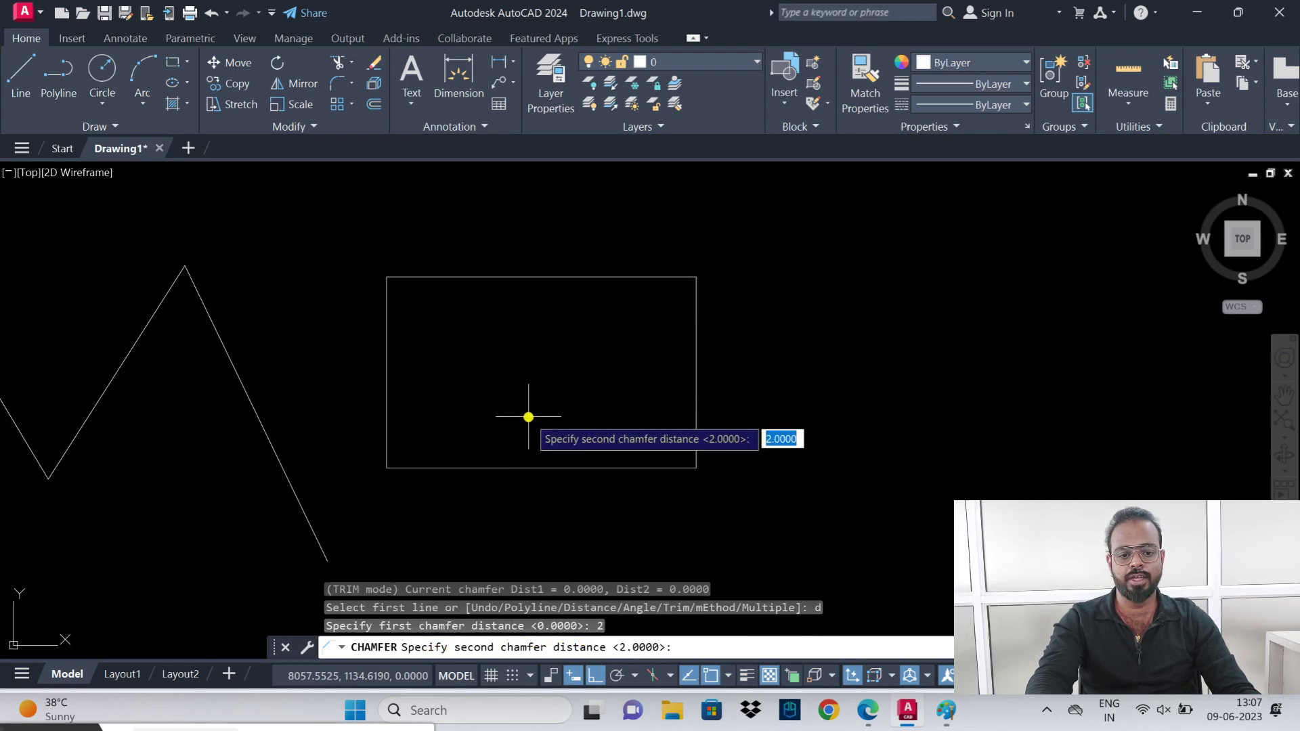
{"action": "type", "text": "4"}
{"action": "key", "text": "Return"}
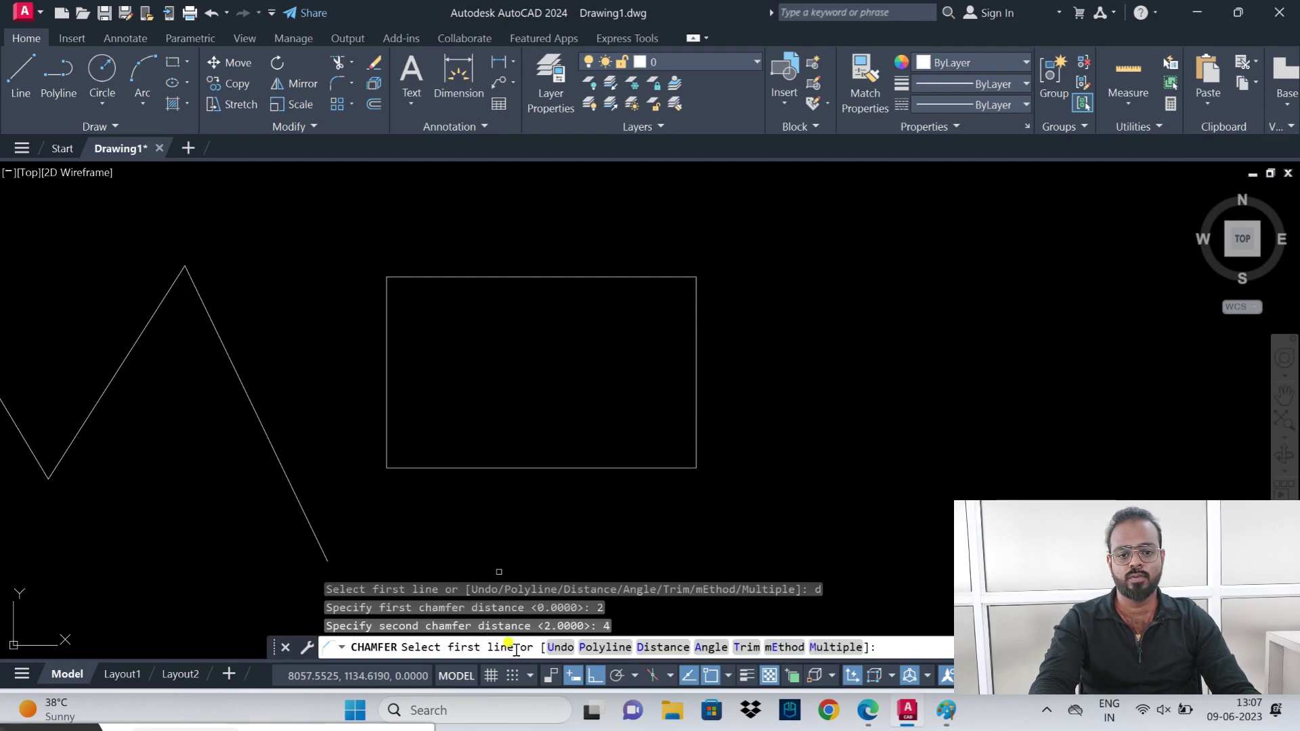
{"action": "left_click", "coordinate": [387, 328]}
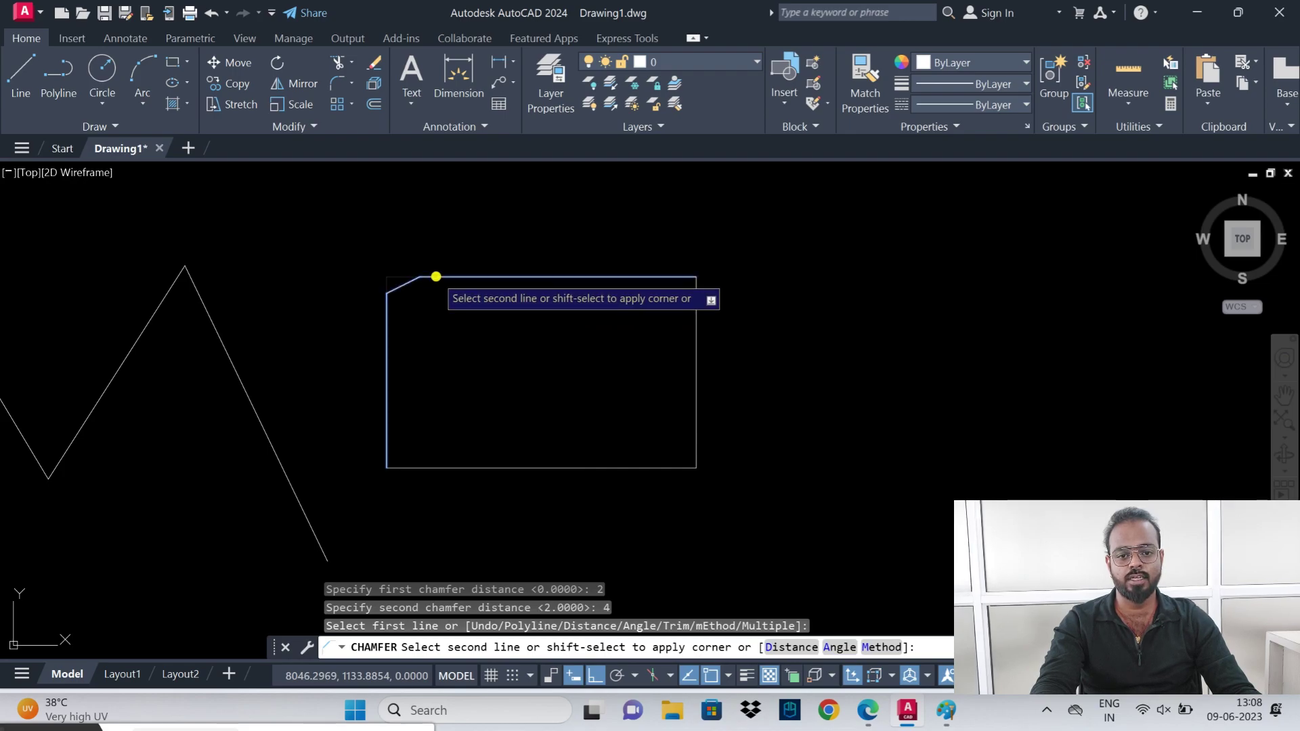
{"action": "left_click", "coordinate": [436, 276]}
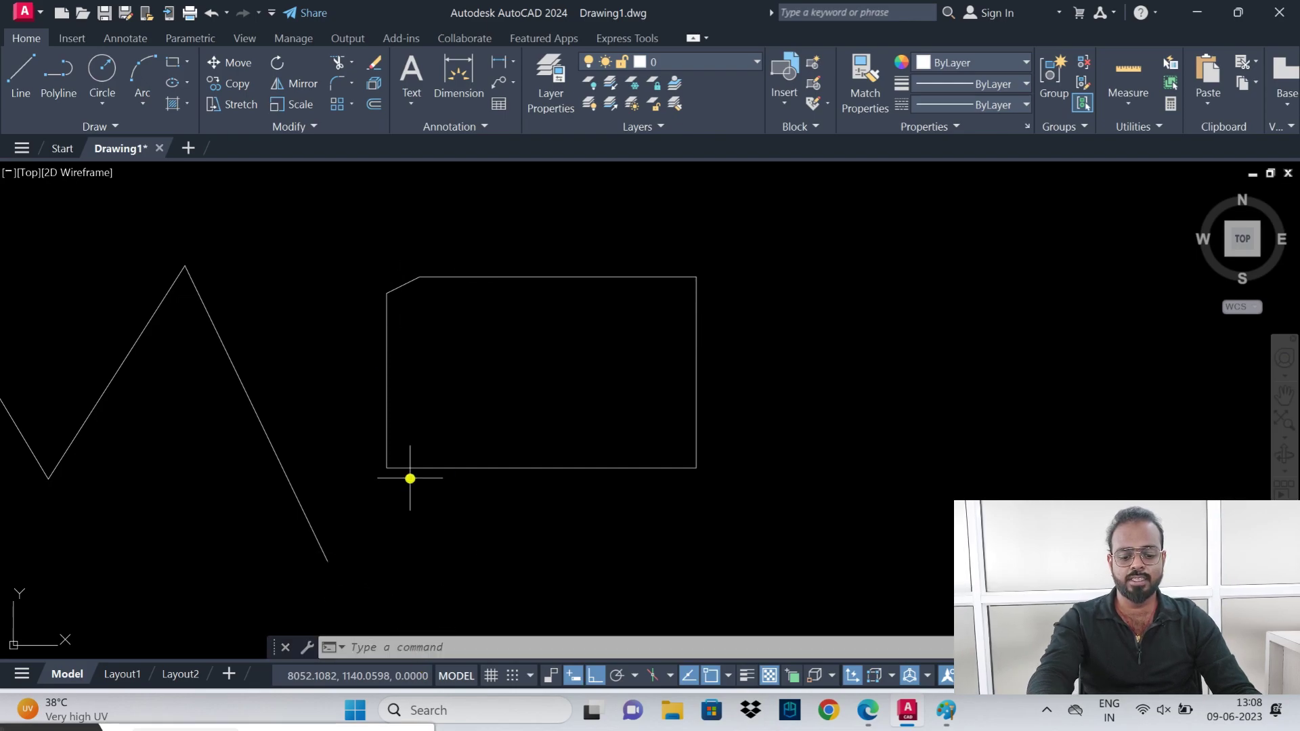
- Chamfer the rectangle's left and bottom edges with distances 5 and 9, then pan right
{"action": "type", "text": "CH"}
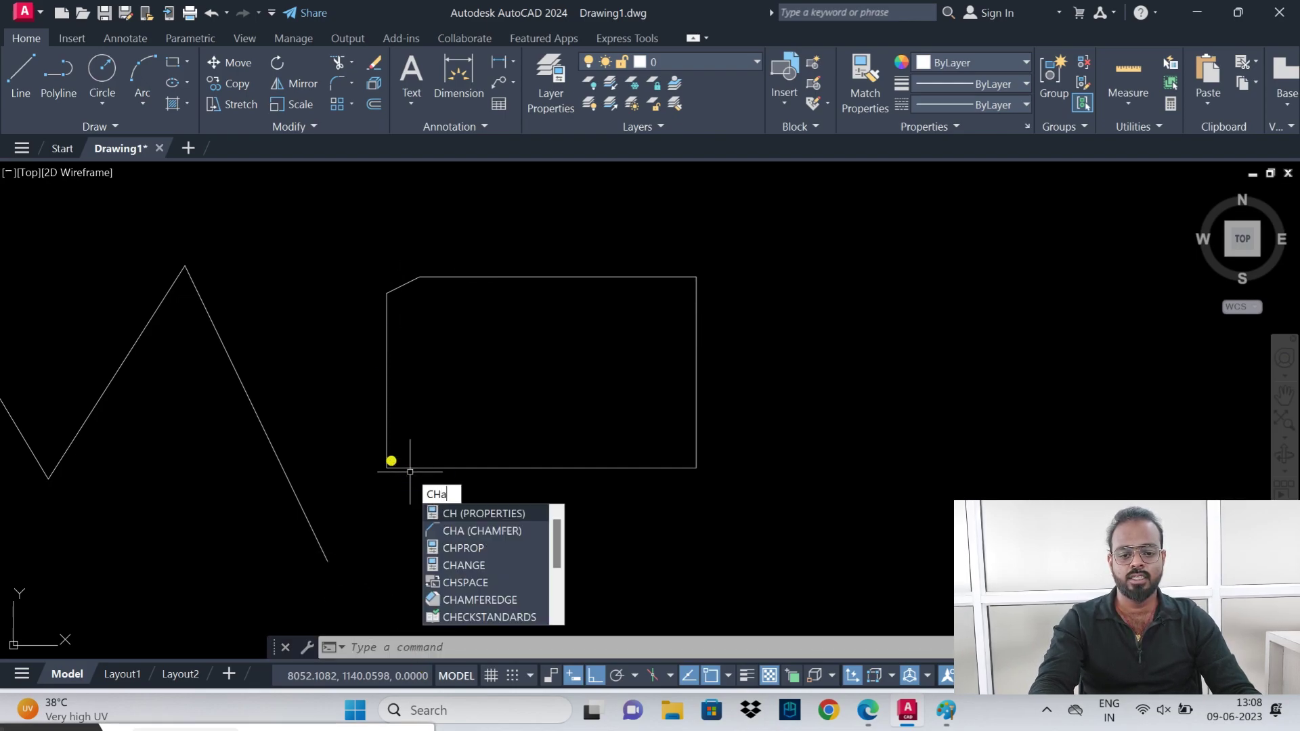
{"action": "type", "text": "A"}
{"action": "key", "text": "Return"}
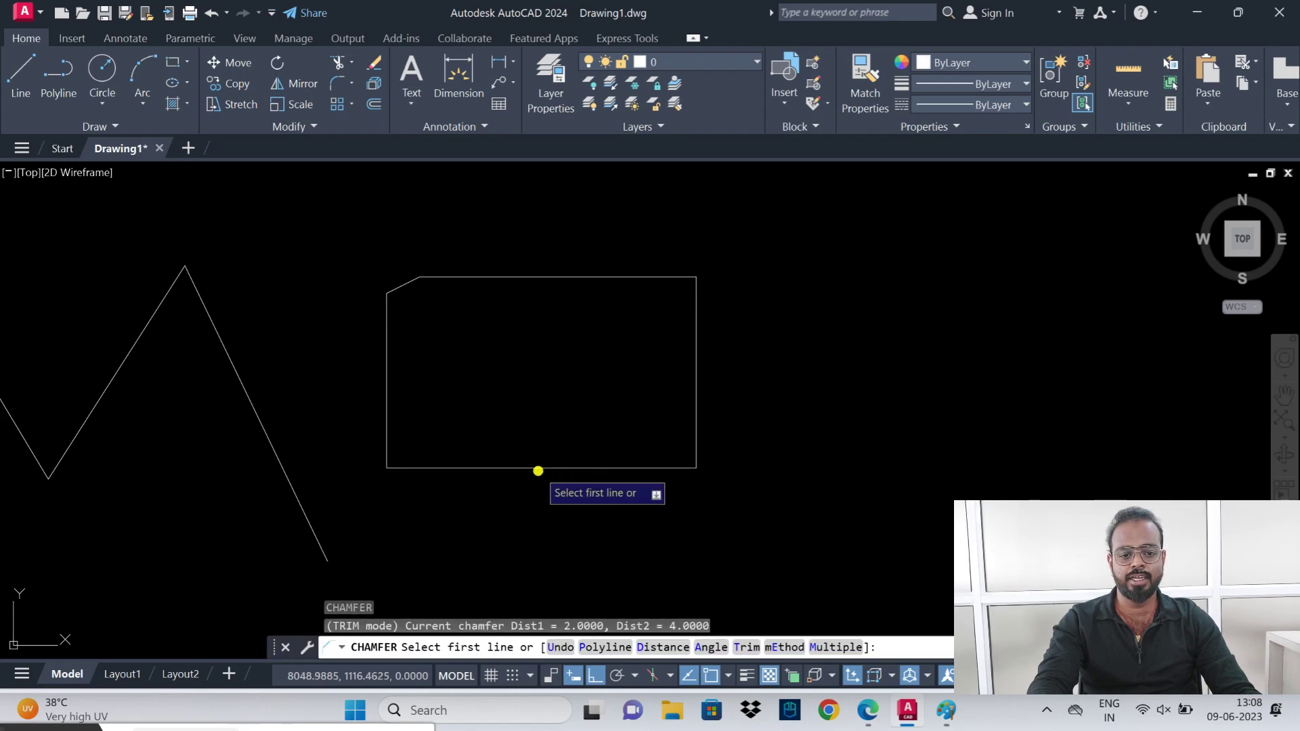
{"action": "type", "text": "d"}
{"action": "key", "text": "Return"}
{"action": "type", "text": "5"}
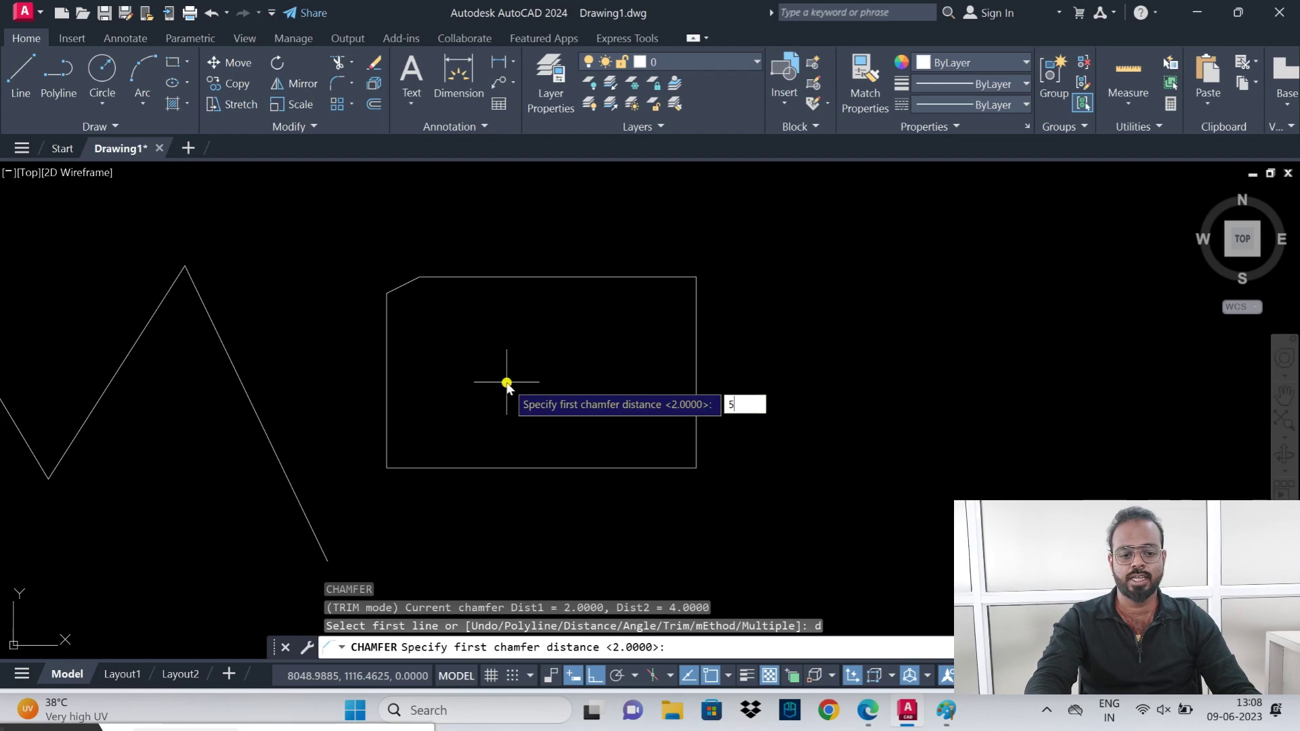
{"action": "key", "text": "Return"}
{"action": "type", "text": "9"}
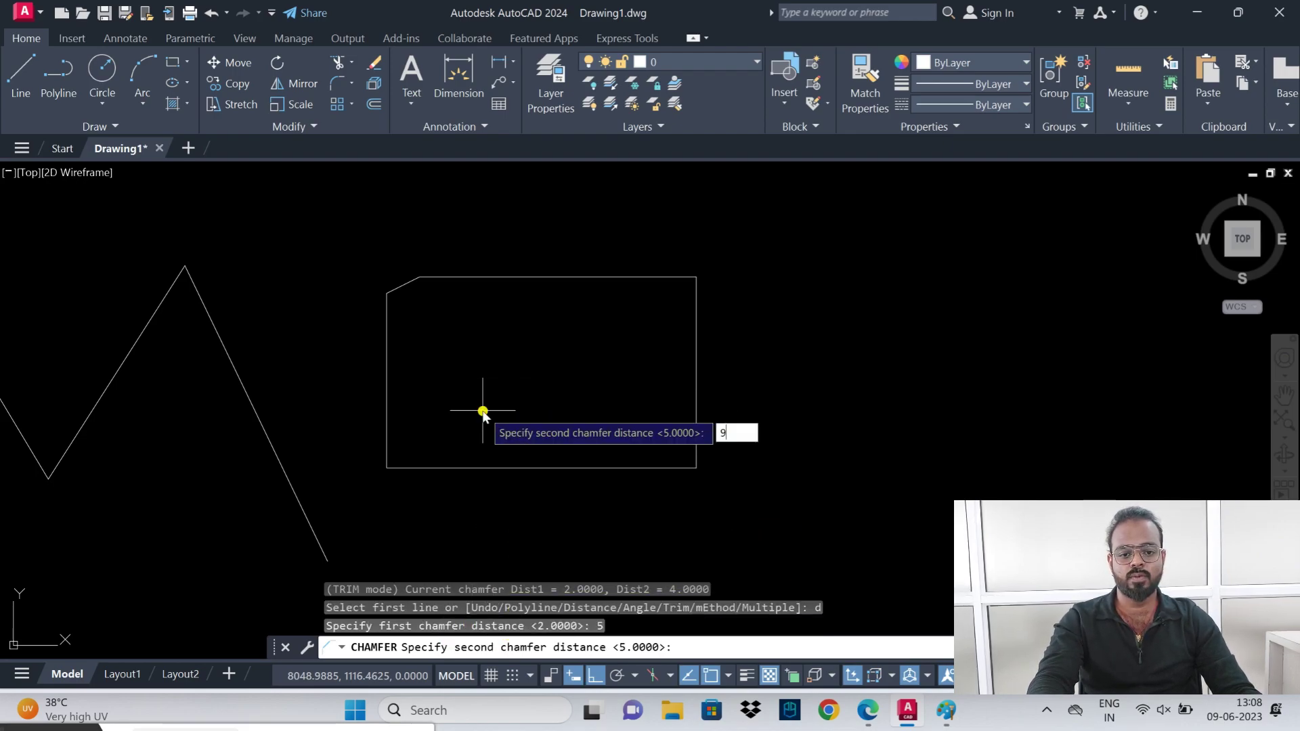
{"action": "key", "text": "Return"}
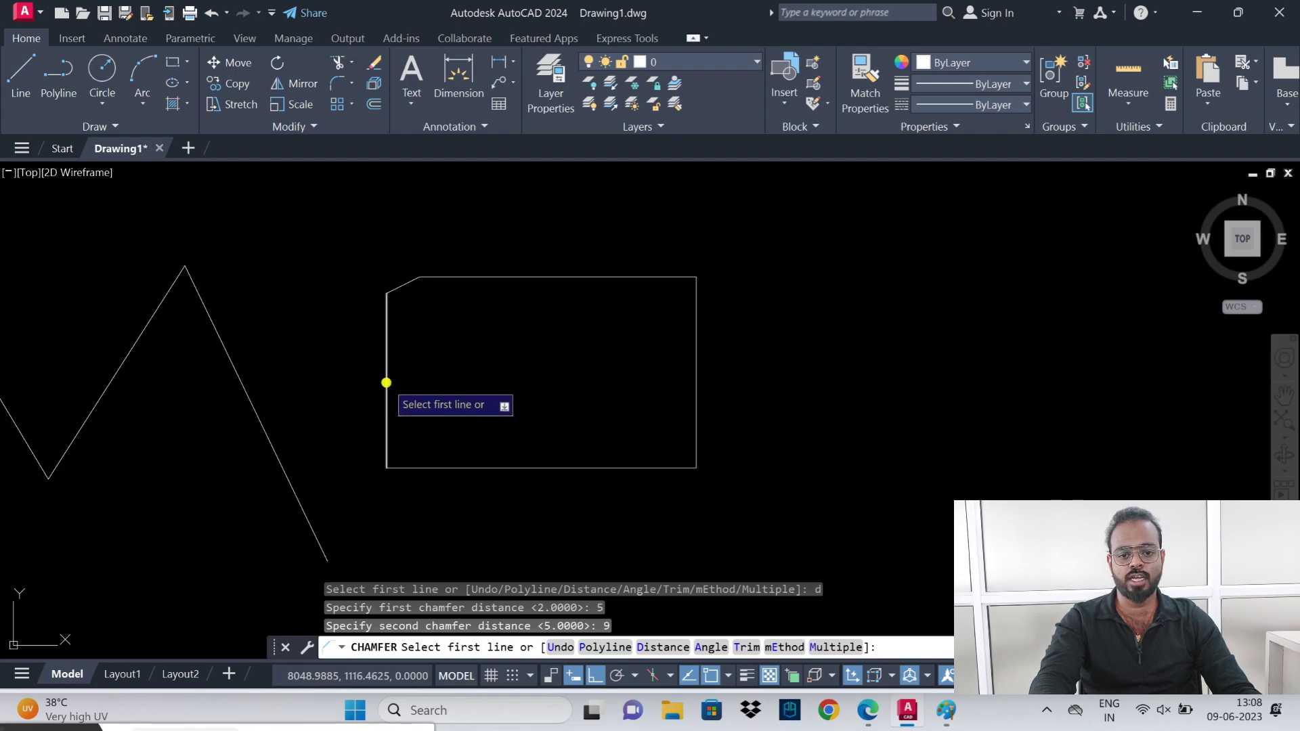
{"action": "left_click", "coordinate": [386, 382]}
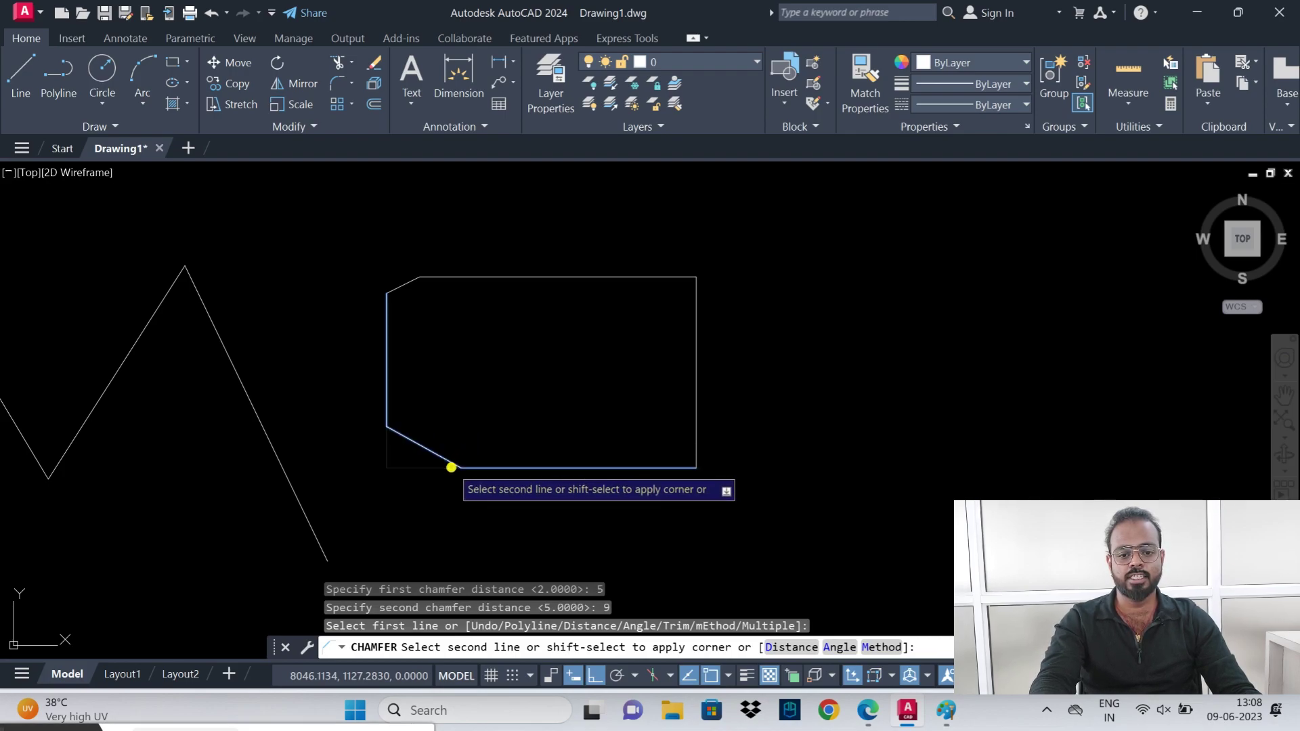
{"action": "left_click", "coordinate": [452, 467]}
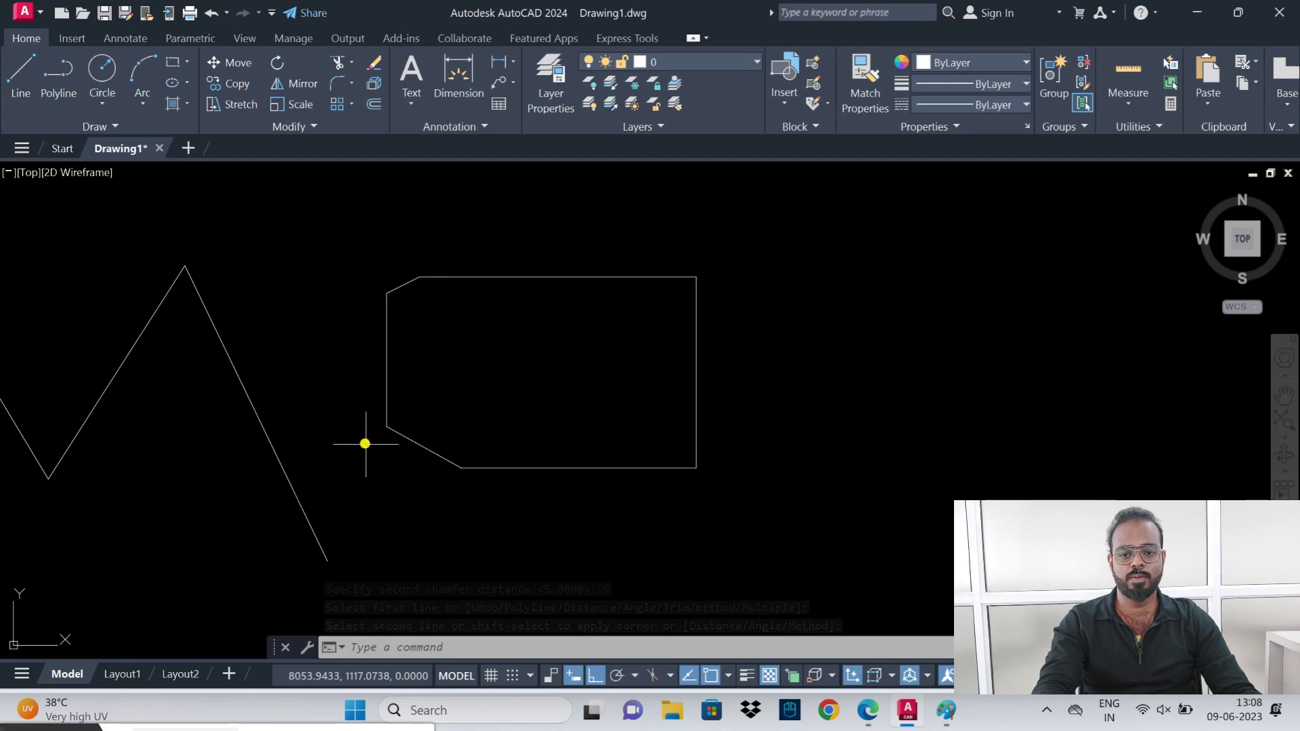
{"action": "middle_click_drag", "start_coordinate": [340, 407], "coordinate": [612, 424]}
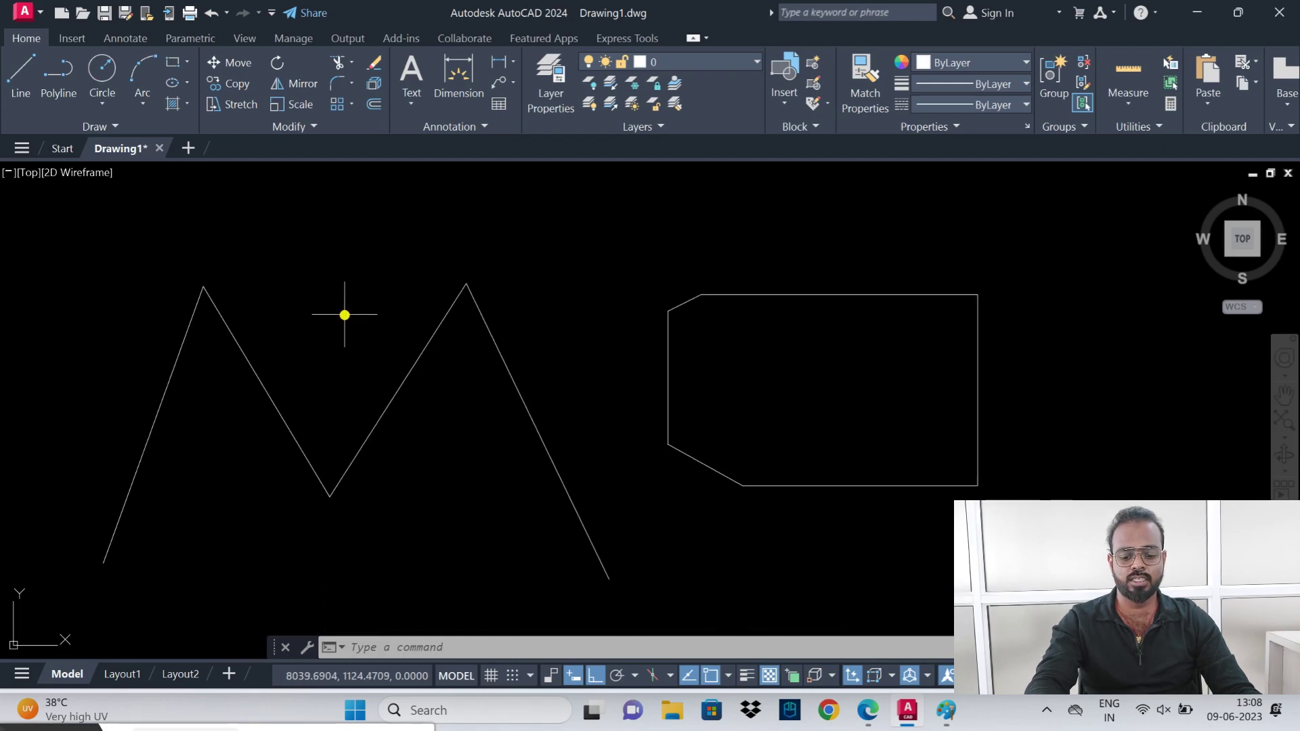
{"action": "type", "text": "cha"}
{"action": "key", "text": "Return"}
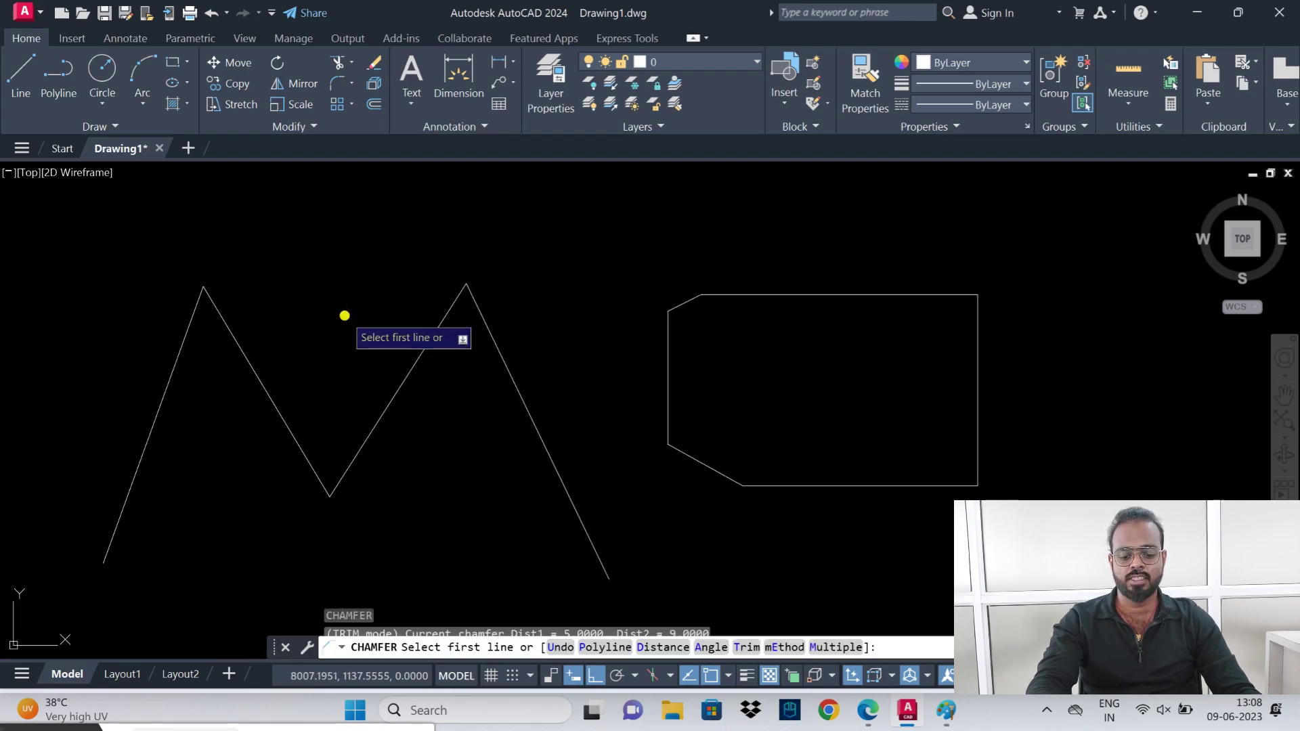
{"action": "type", "text": "d"}
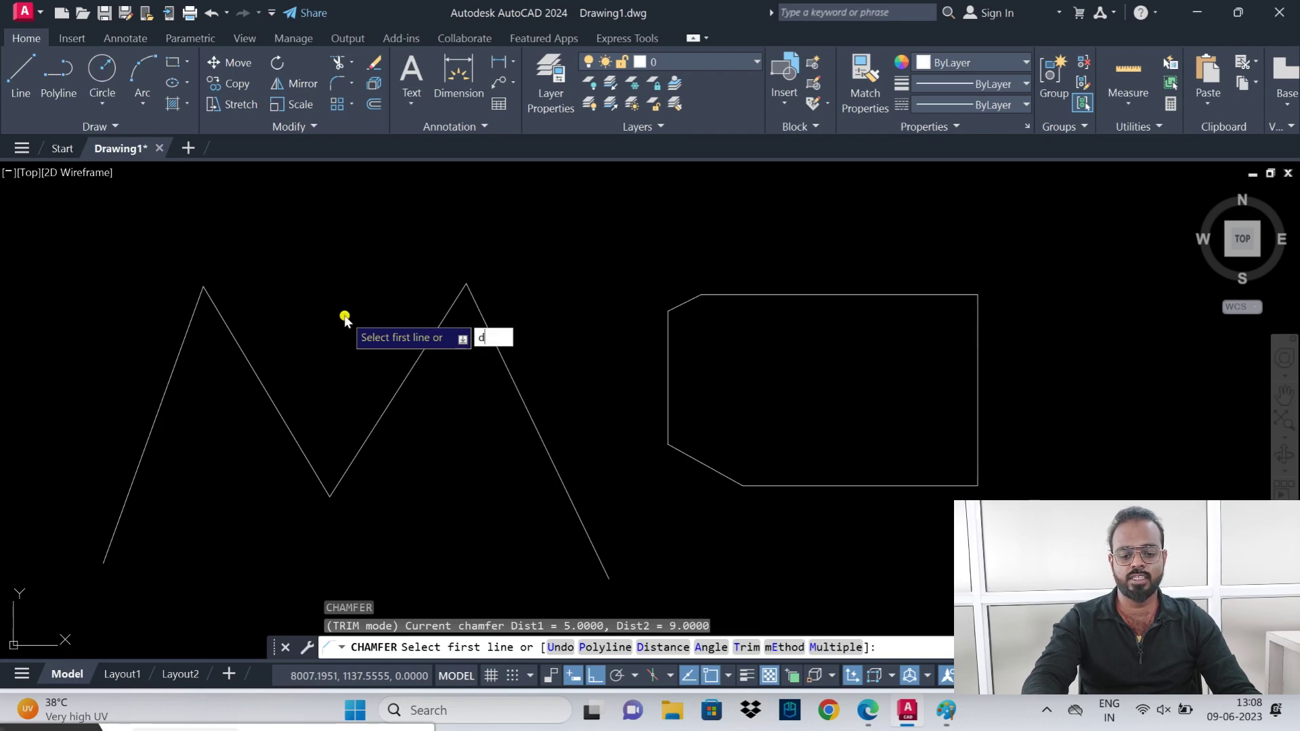
{"action": "key", "text": "Return"}
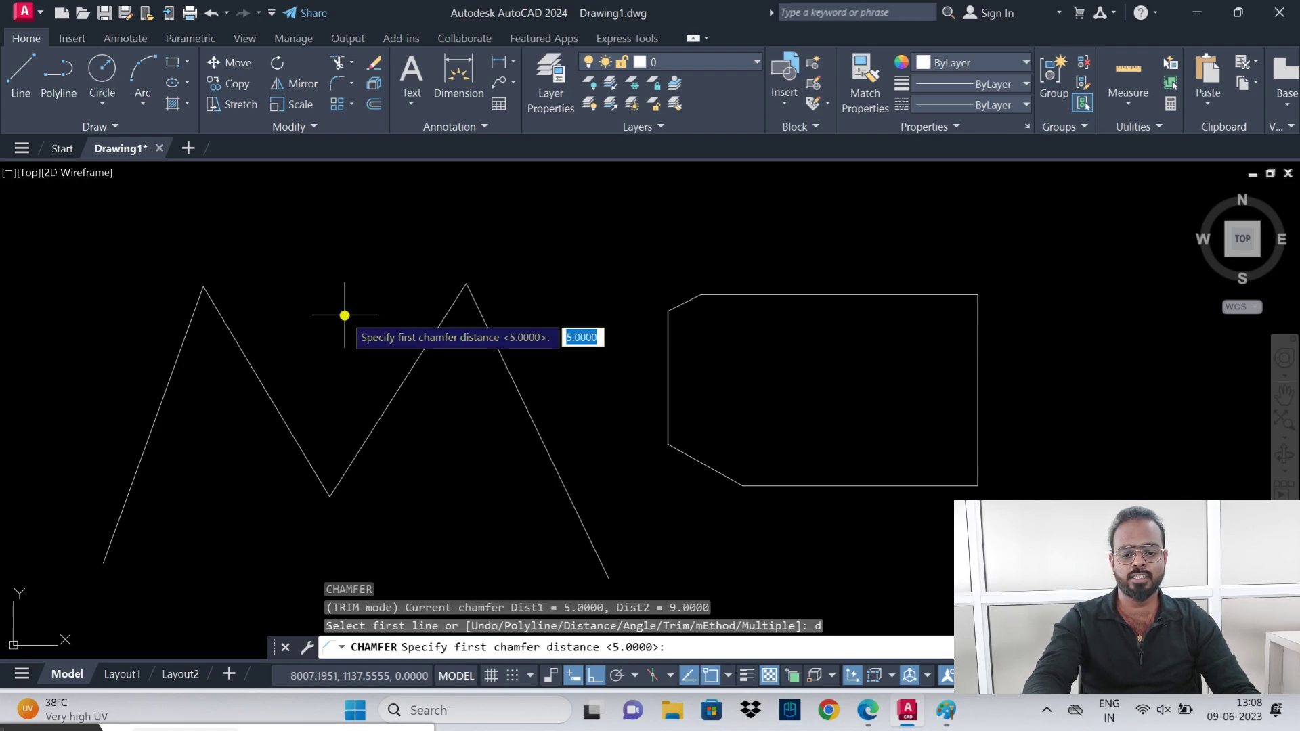
{"action": "type", "text": "6"}
{"action": "key", "text": "Return"}
{"action": "type", "text": "10"}
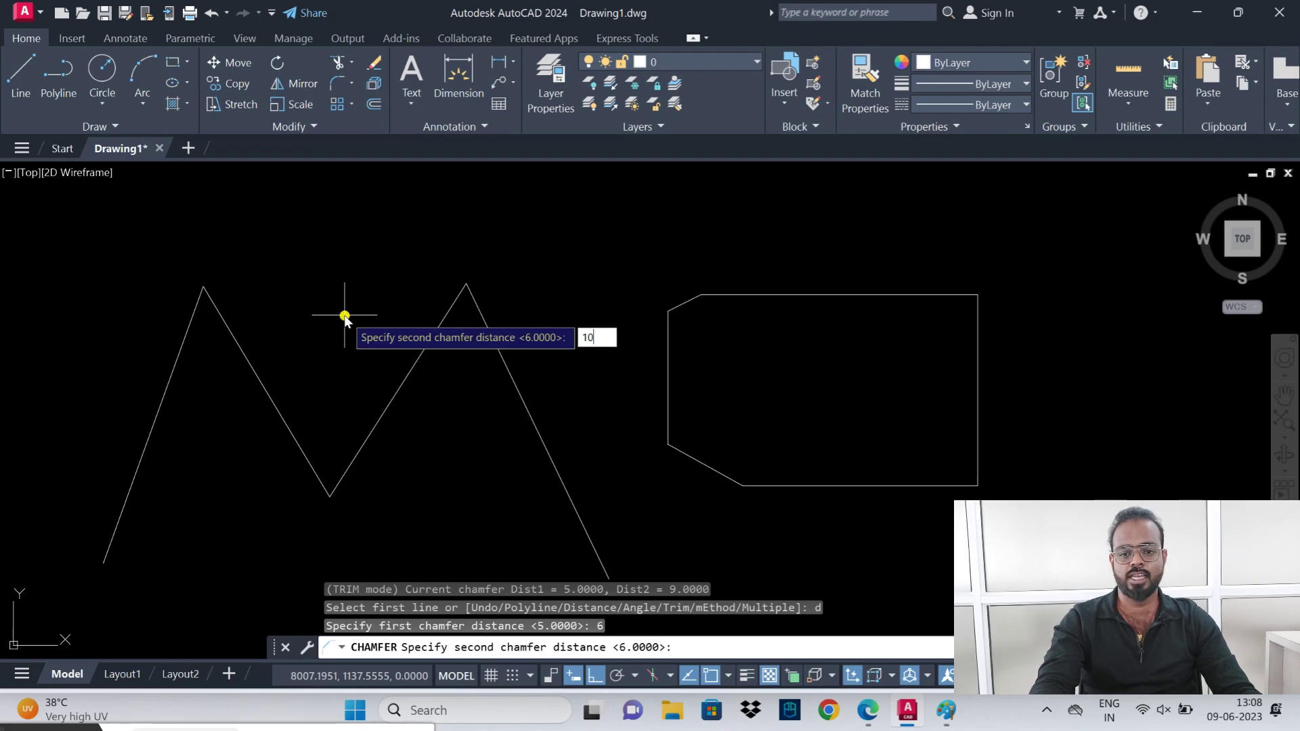
{"action": "key", "text": "Return"}
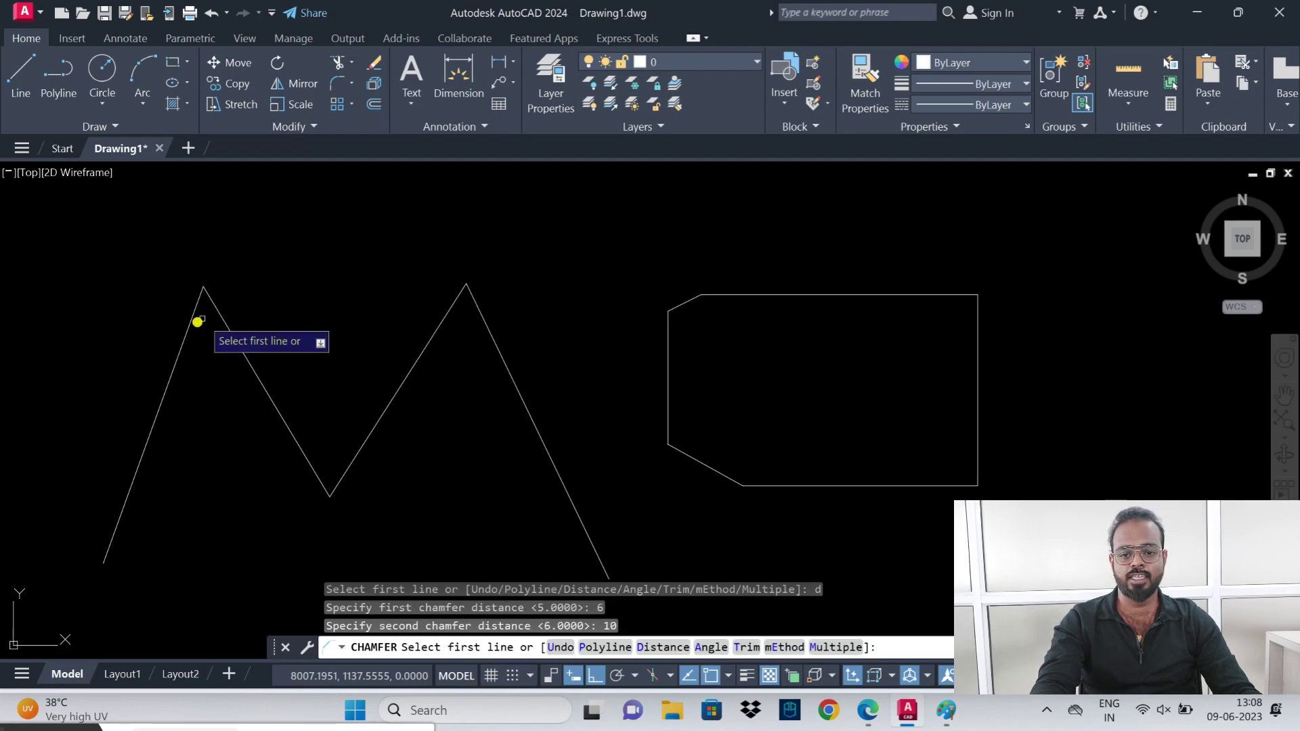
{"action": "left_click", "coordinate": [183, 339]}
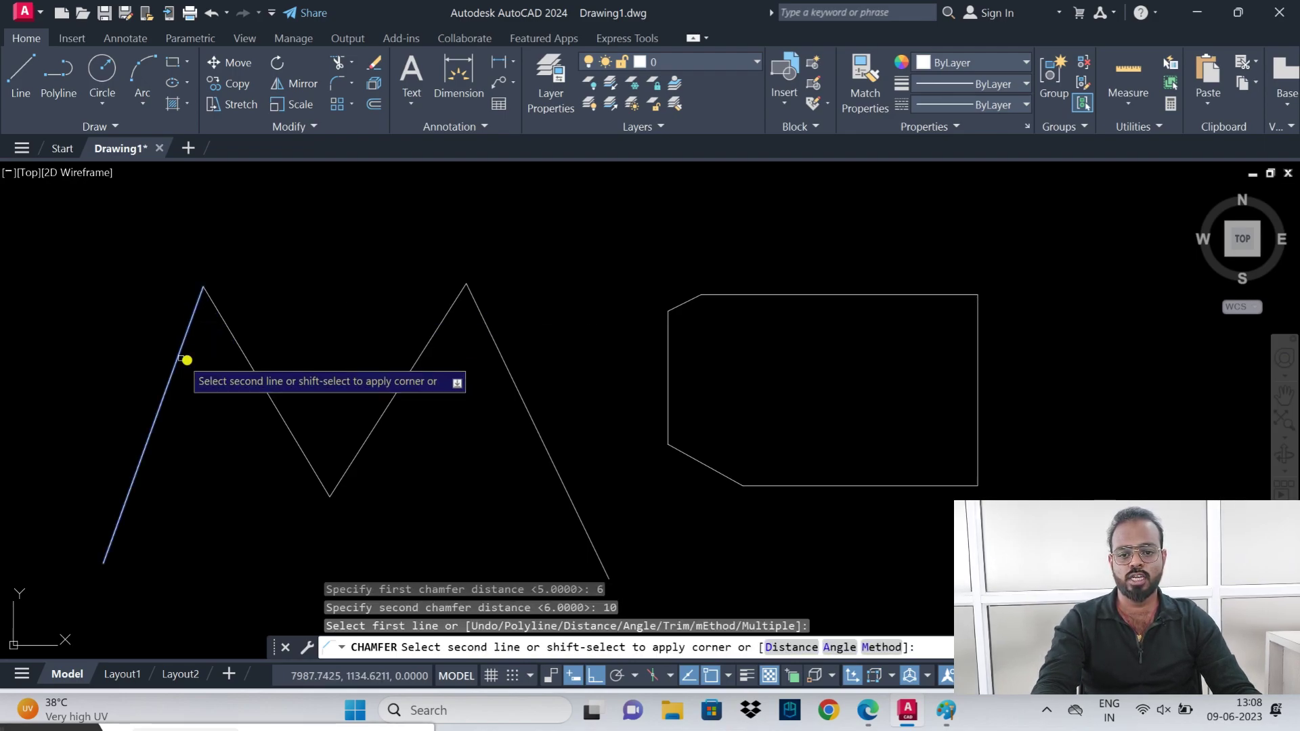
{"action": "left_click", "coordinate": [256, 372]}
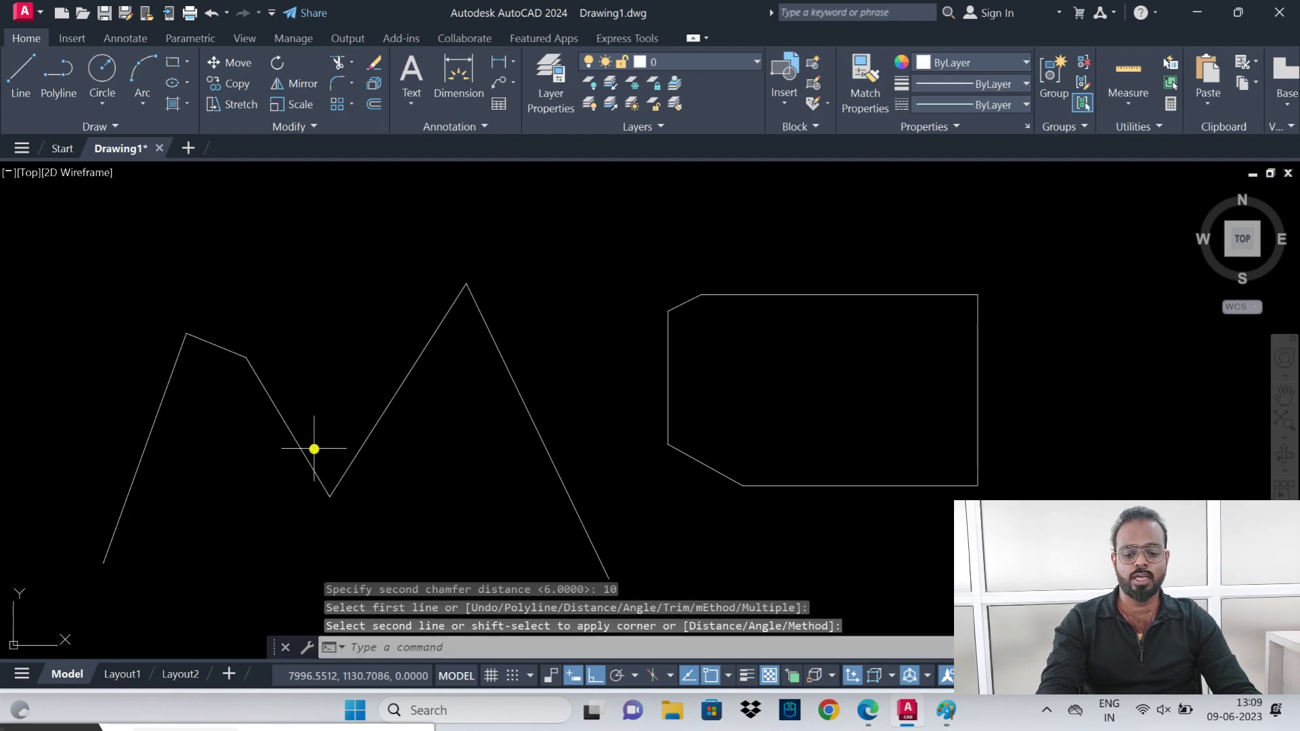
- Undo the rectangle's chamfers to restore square corners and pan the view right
{"action": "key", "text": "ctrl+z"}
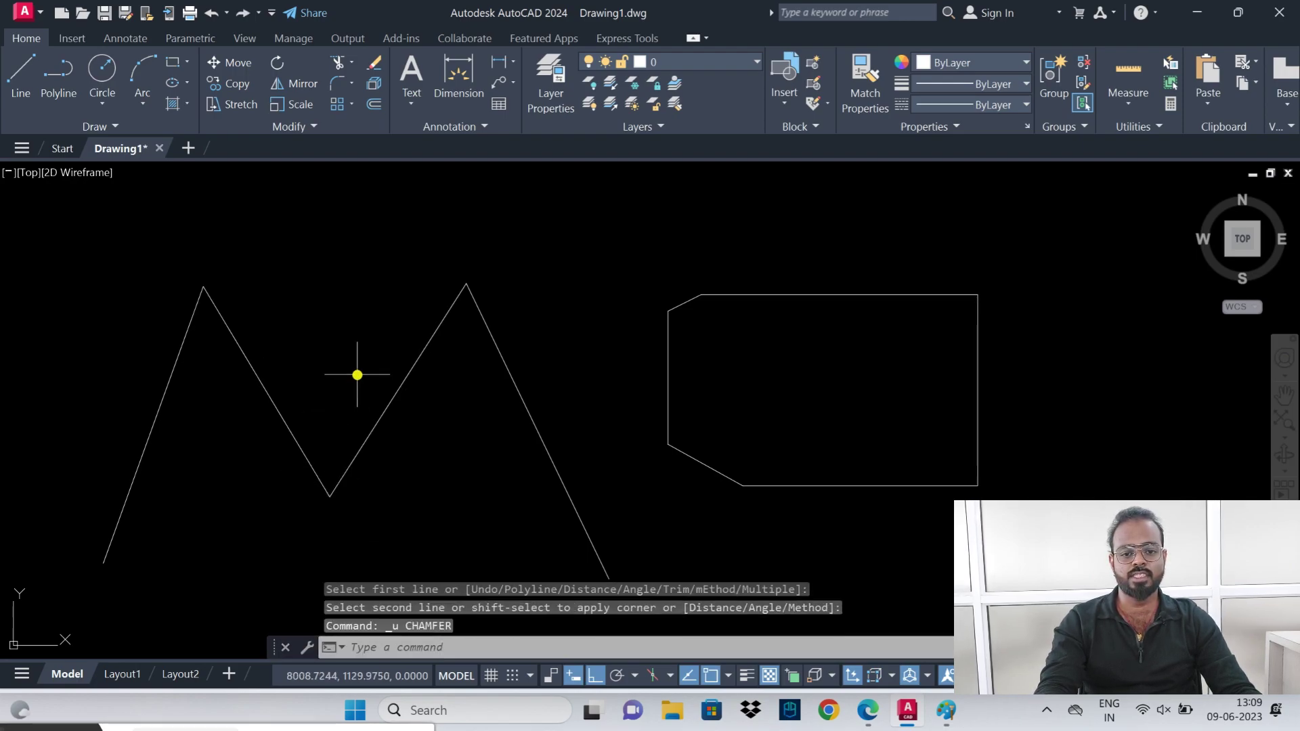
{"action": "key", "text": "ctrl+z"}
{"action": "key", "text": "ctrl+z"}
{"action": "key", "text": "ctrl+z"}
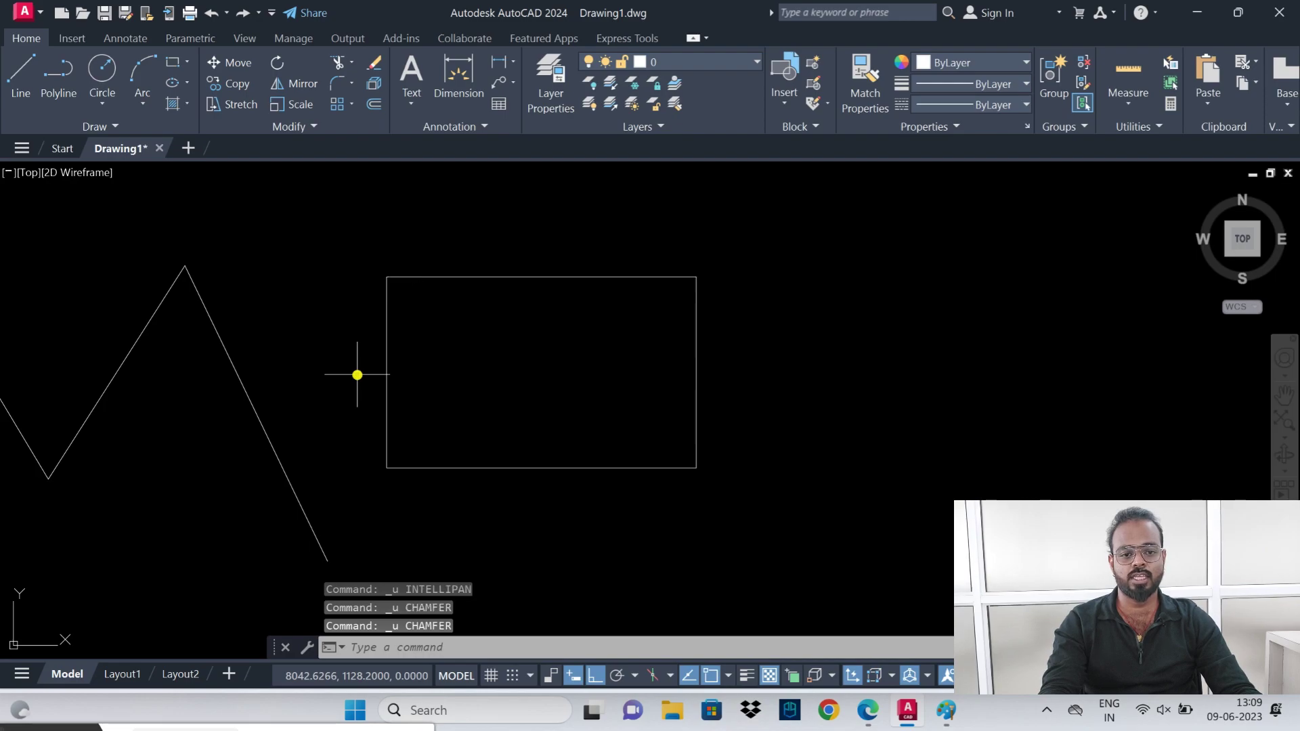
{"action": "mouse_move", "coordinate": [357, 371]}
{"action": "middle_mouse_down"}
{"action": "mouse_move", "coordinate": [493, 374]}
{"action": "mouse_move", "coordinate": [466, 372]}
{"action": "middle_mouse_up"}
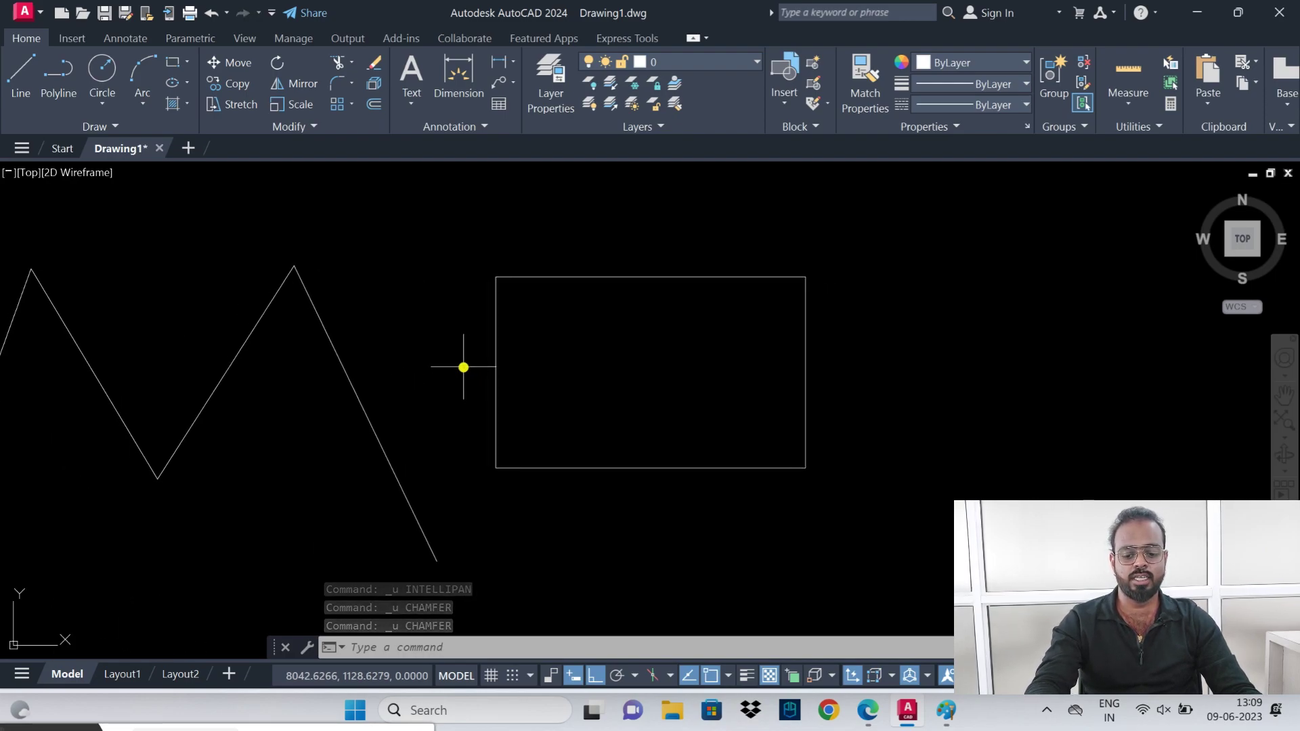
- Start a chamfer with new distances 8 and 12
{"action": "type", "text": "ch"}
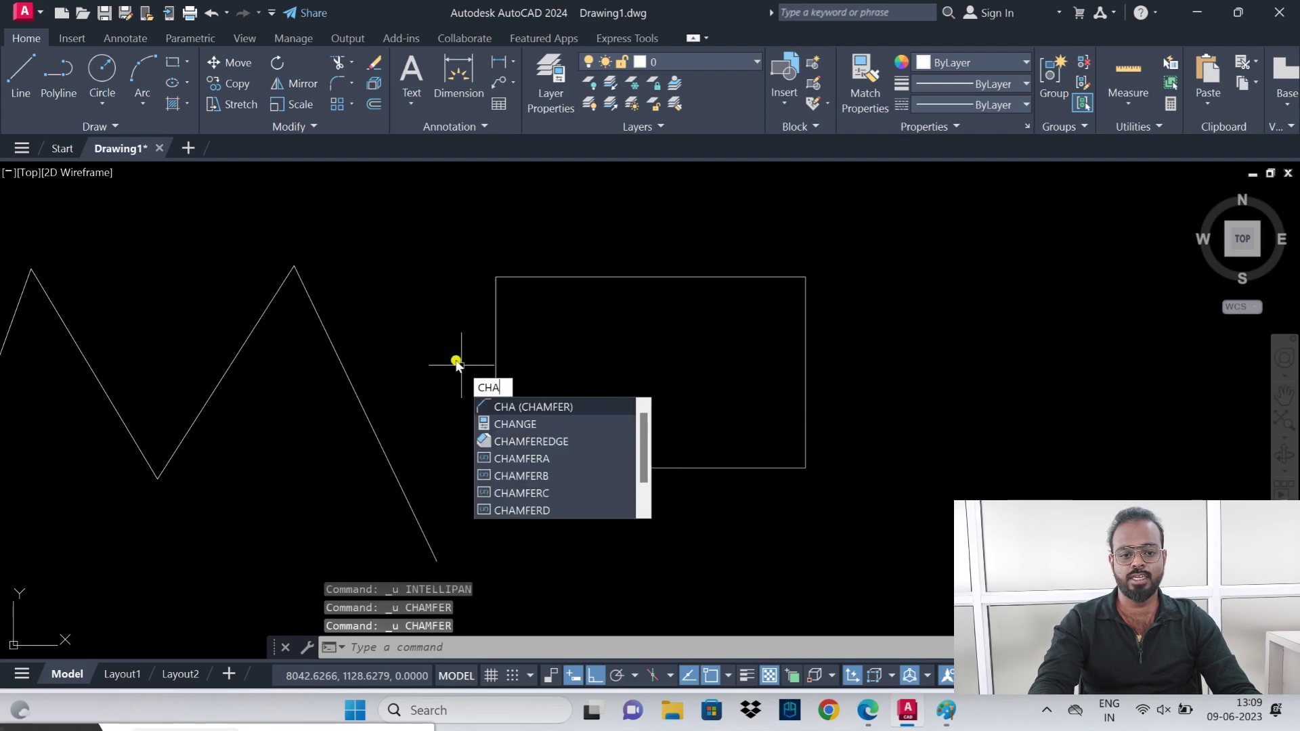
{"action": "key", "text": "Return"}
{"action": "key", "text": "Return"}
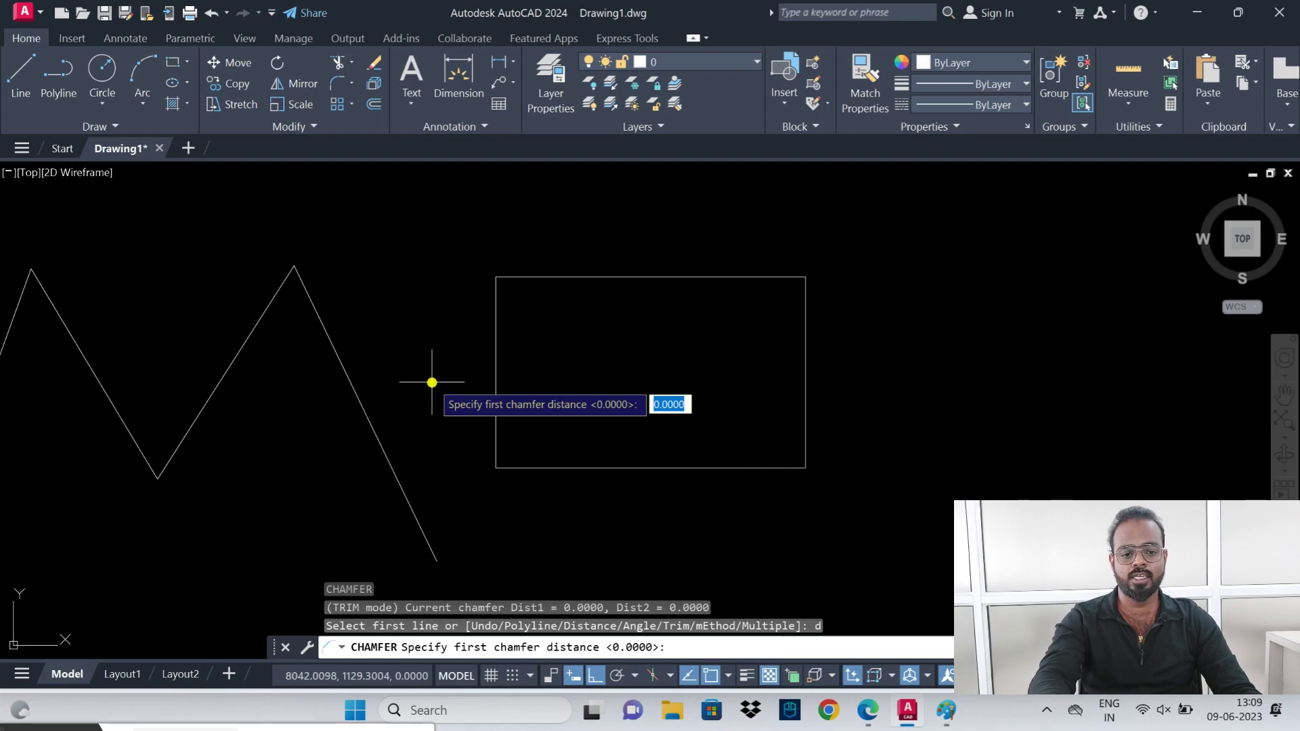
{"action": "type", "text": "8"}
{"action": "key", "text": "Return"}
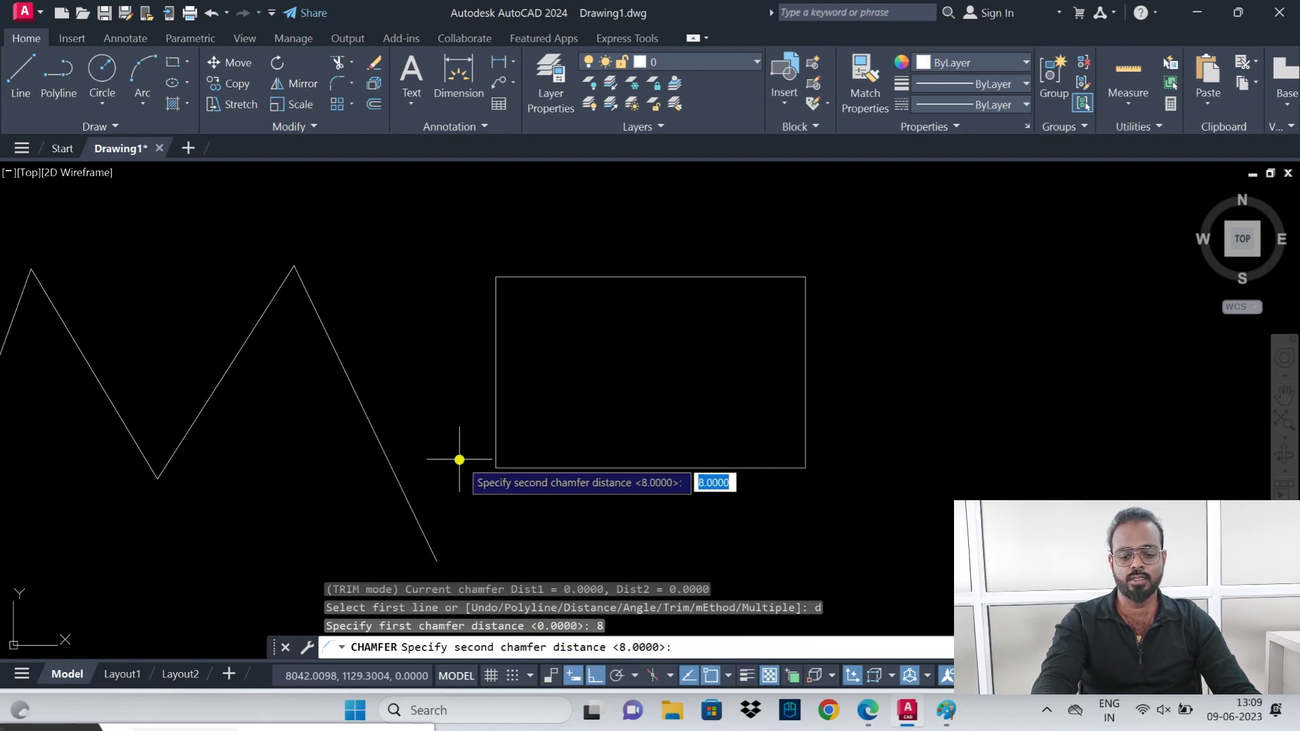
{"action": "type", "text": "12"}
{"action": "key", "text": "Return"}
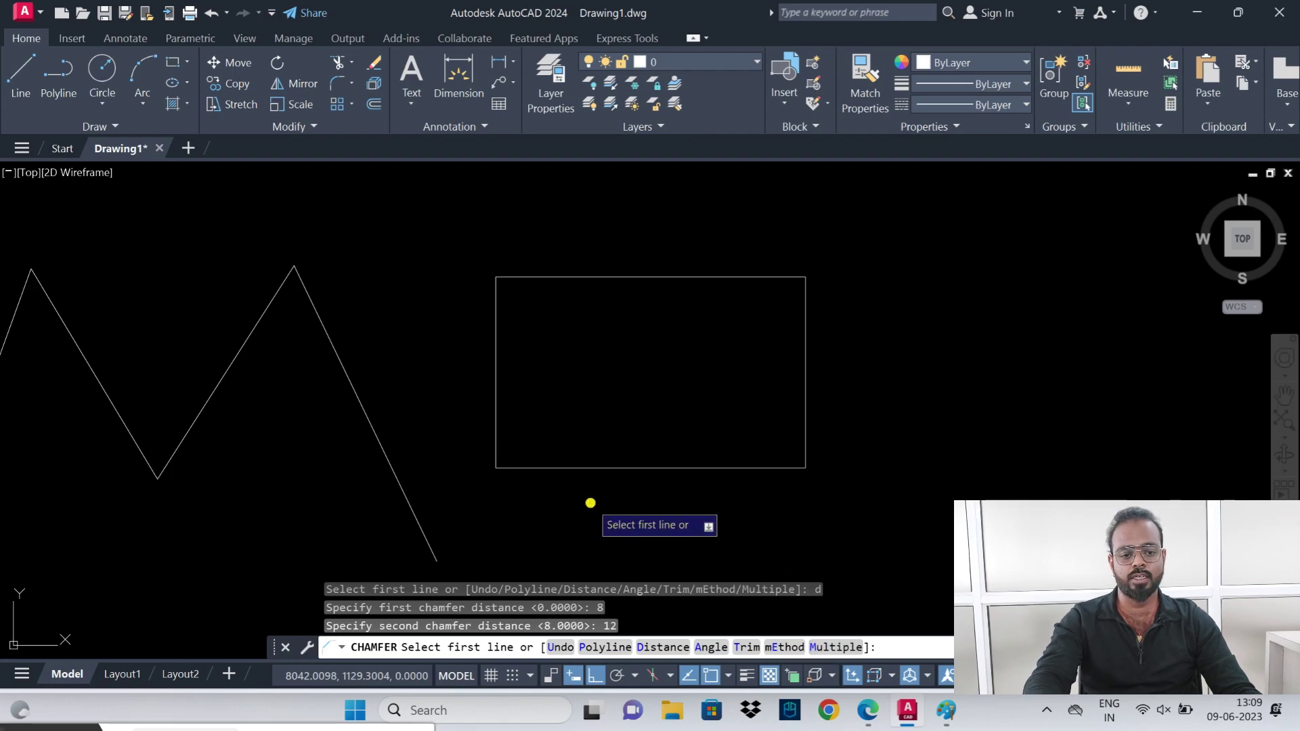
- In Multiple mode, chamfer all four rectangle corners at 8 and 12
{"action": "type", "text": "m"}
{"action": "key", "text": "Return"}
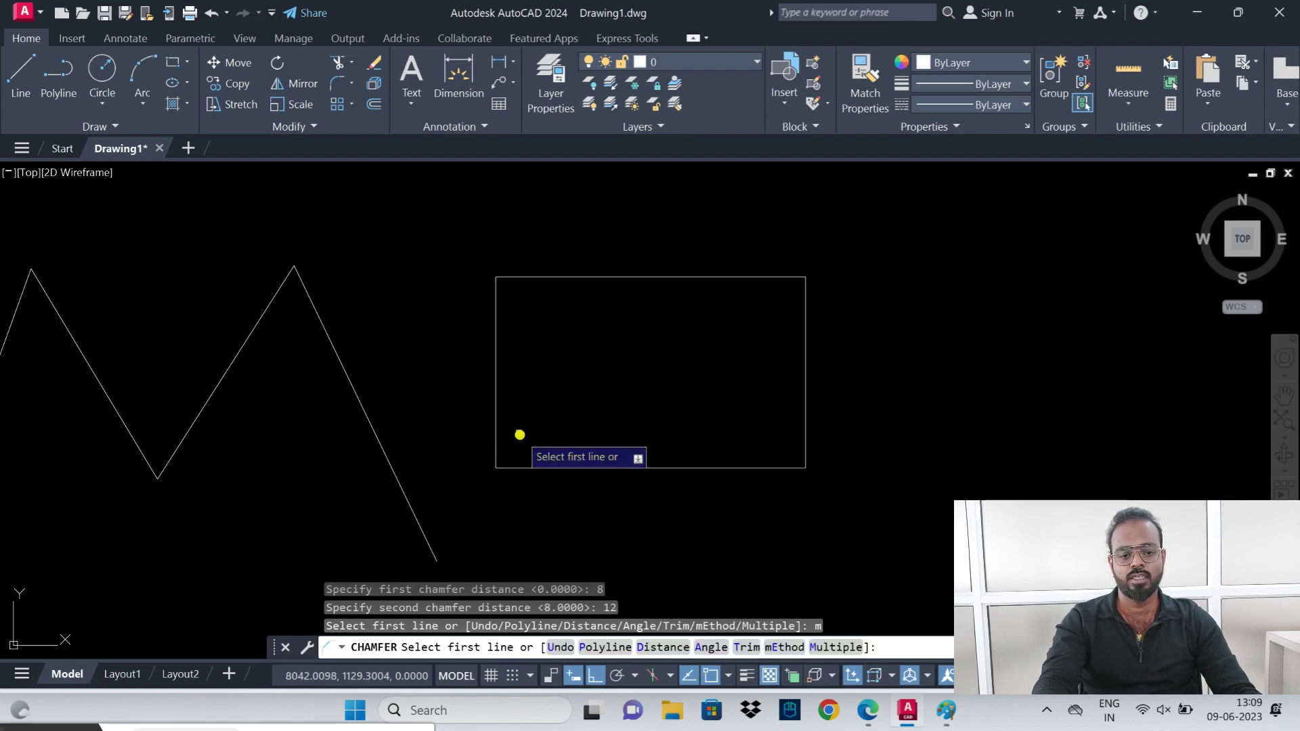
{"action": "left_click", "coordinate": [497, 356]}
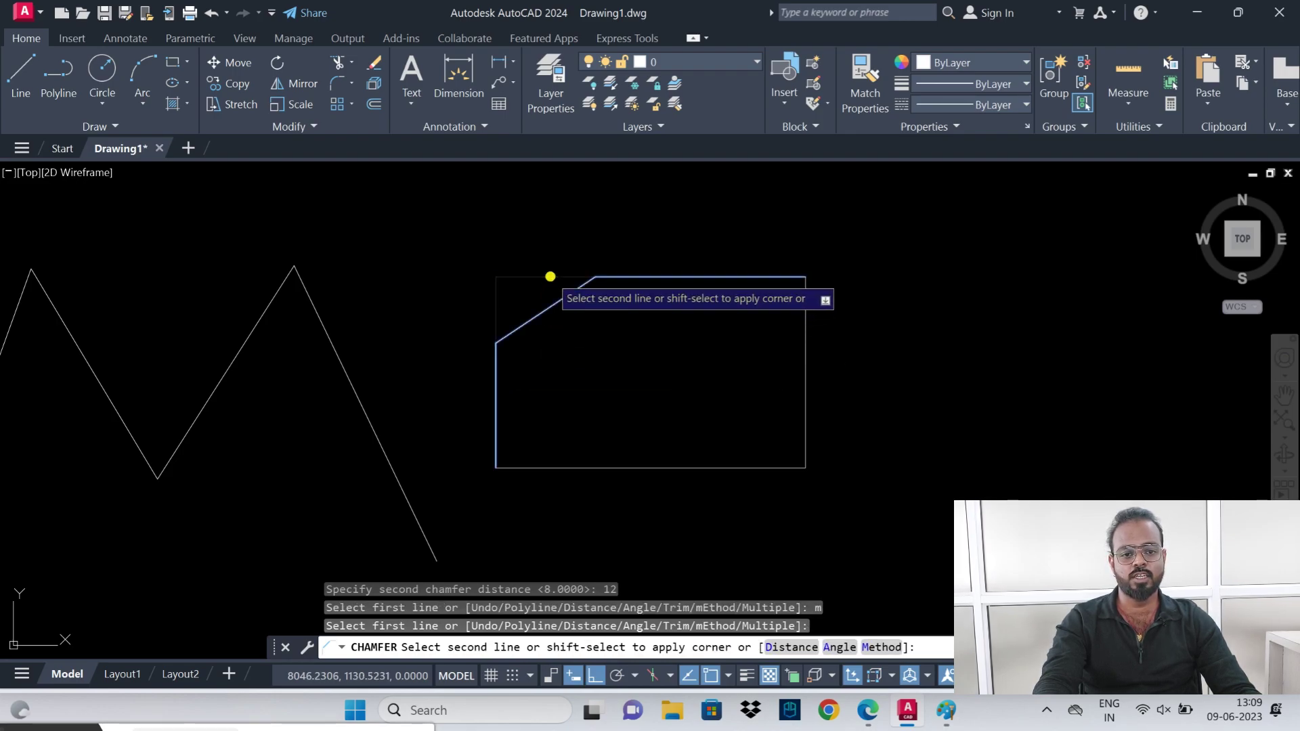
{"action": "left_click", "coordinate": [550, 277]}
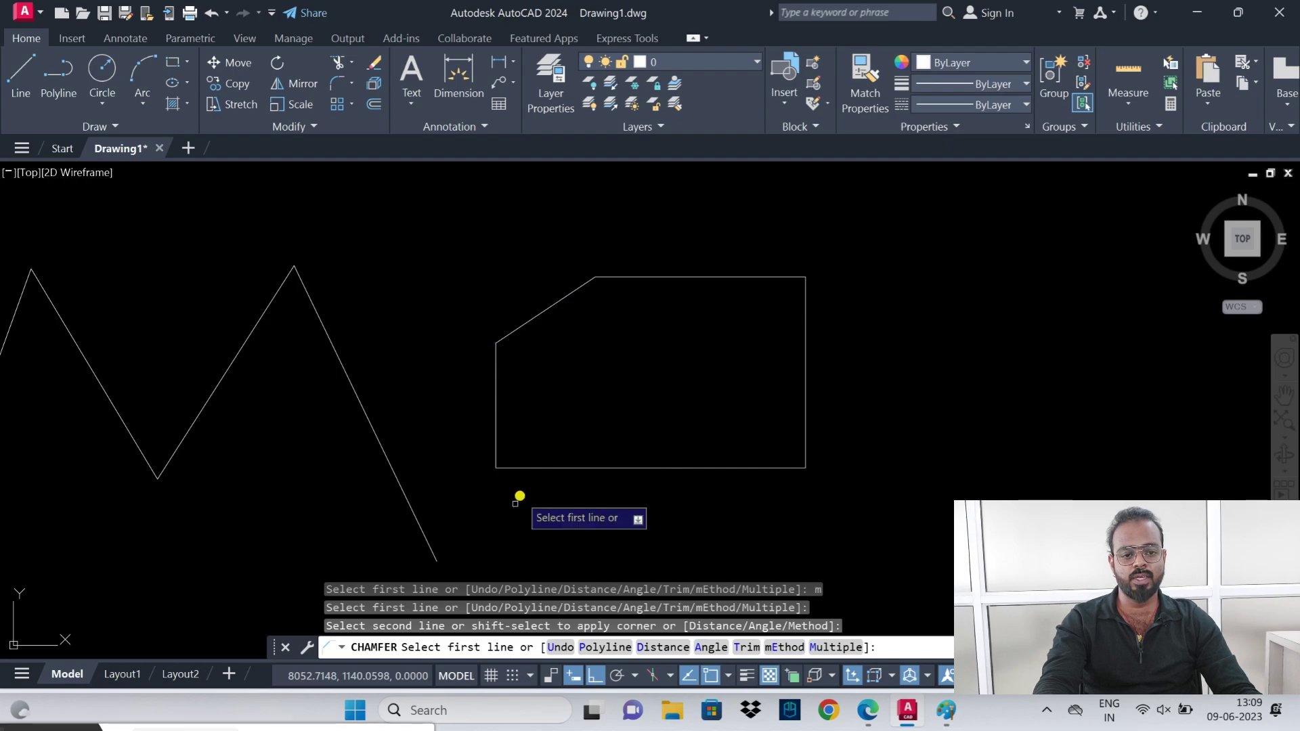
{"action": "left_click", "coordinate": [806, 366]}
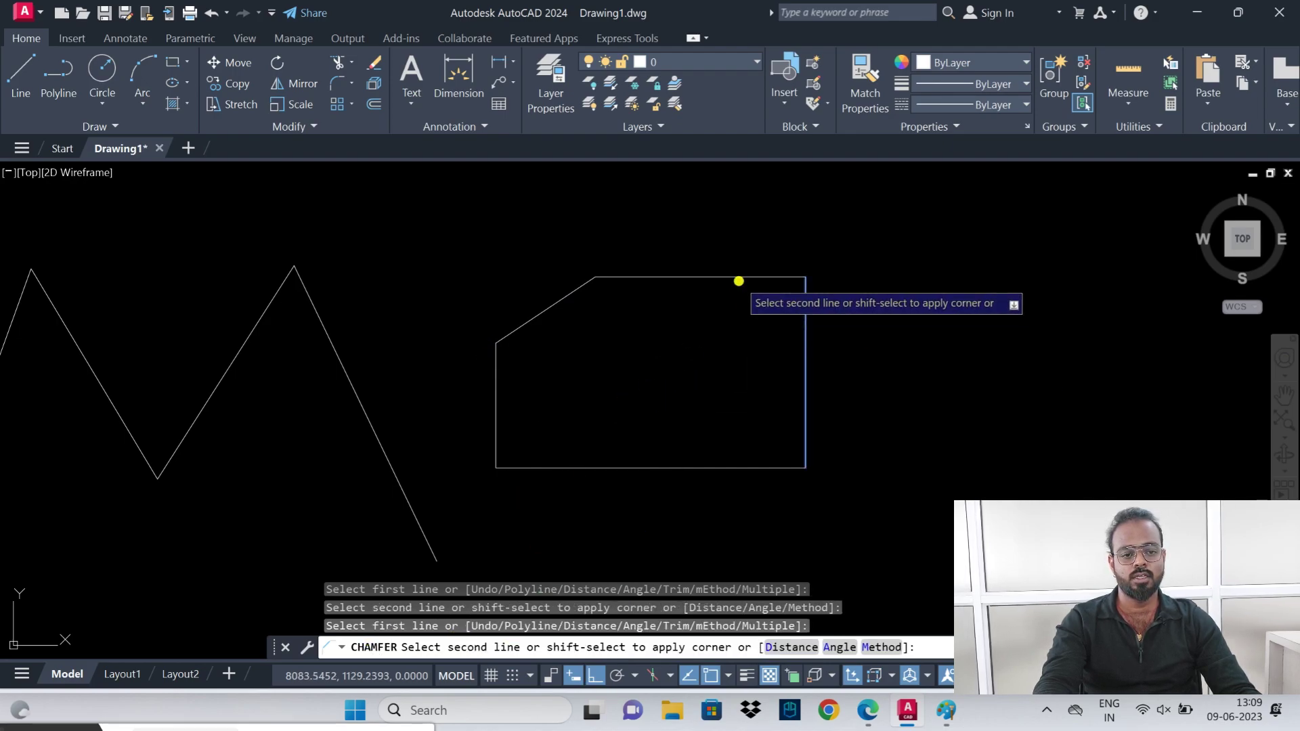
{"action": "left_click", "coordinate": [731, 277]}
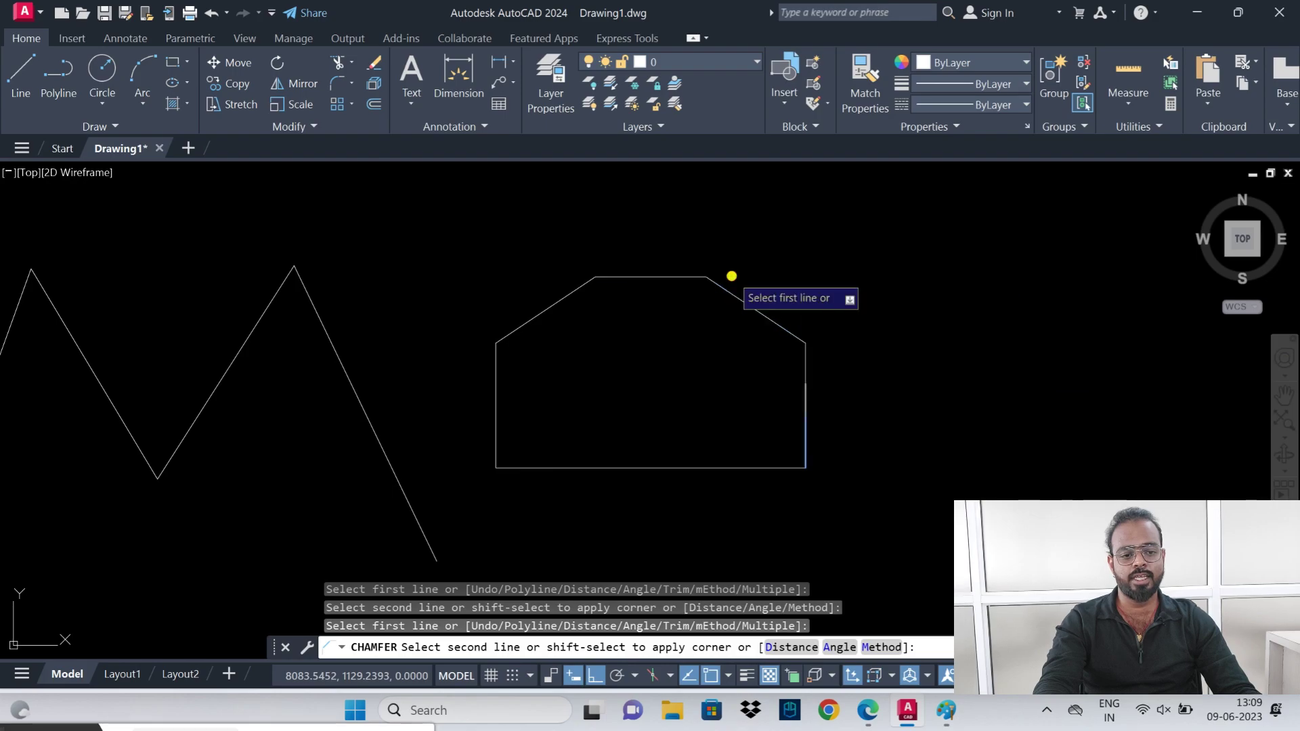
{"action": "left_click", "coordinate": [806, 414]}
{"action": "left_click", "coordinate": [741, 466]}
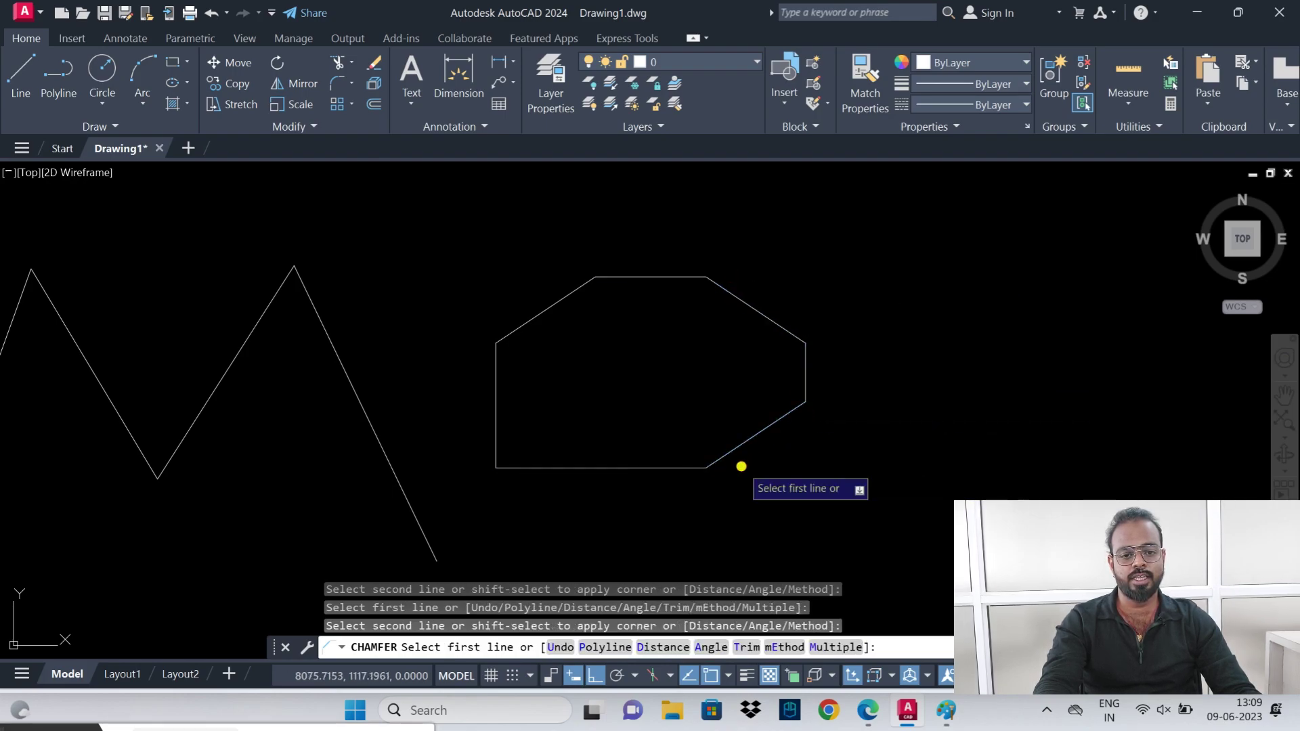
{"action": "left_click", "coordinate": [499, 394]}
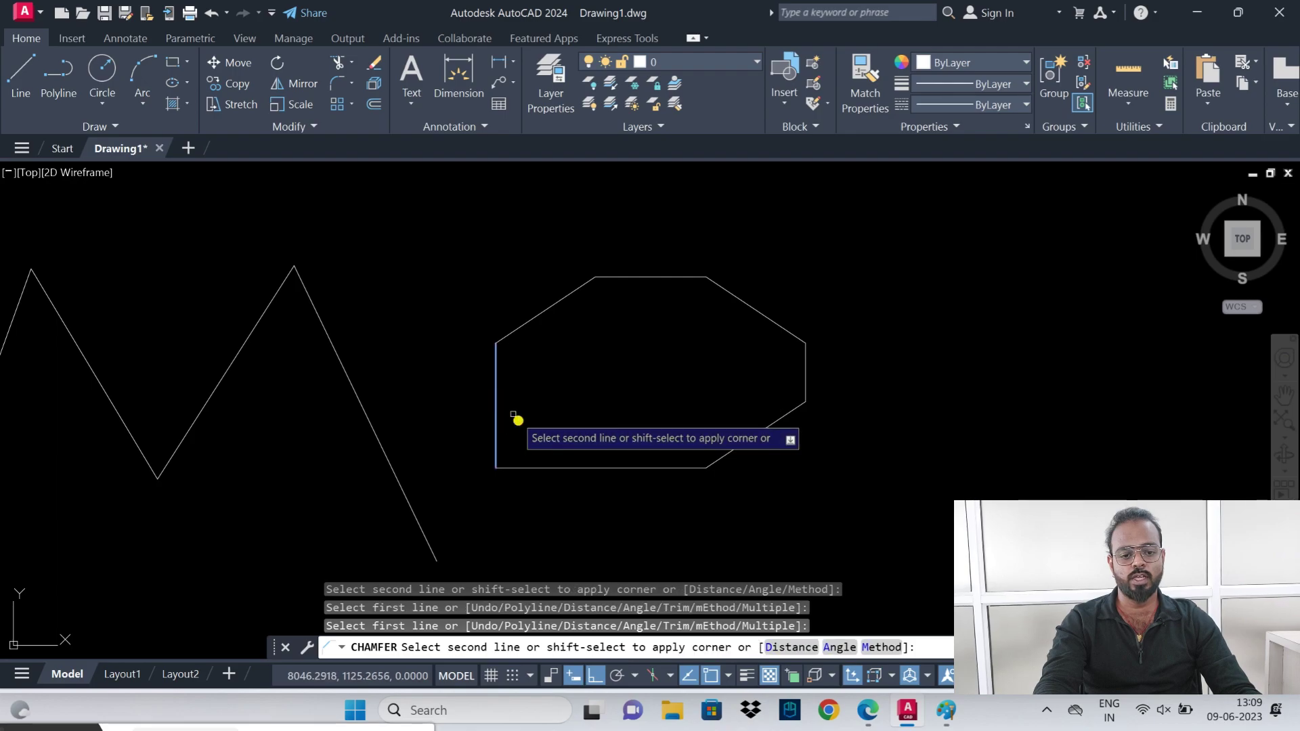
{"action": "left_click", "coordinate": [570, 469]}
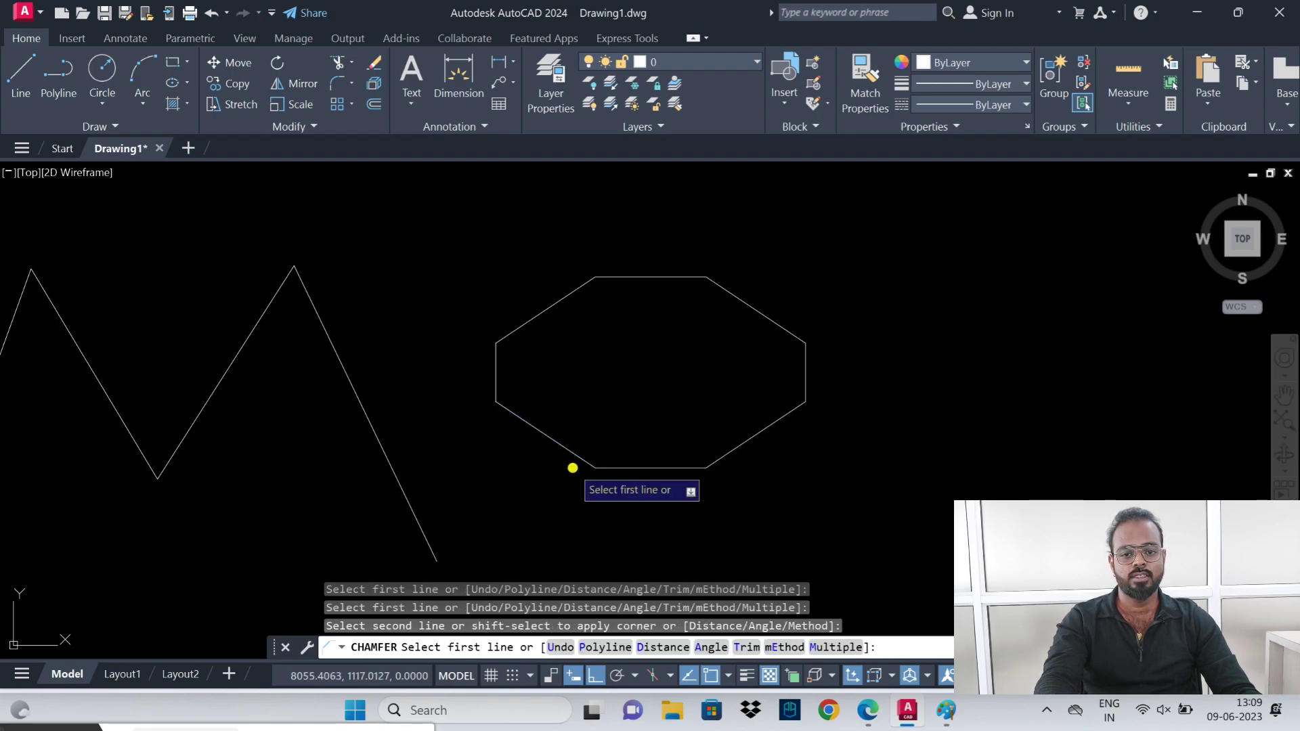
- Chamfer the zigzag's peak and valley, then undo all the trial chamfers
{"action": "left_click", "coordinate": [251, 335]}
{"action": "left_click", "coordinate": [348, 381]}
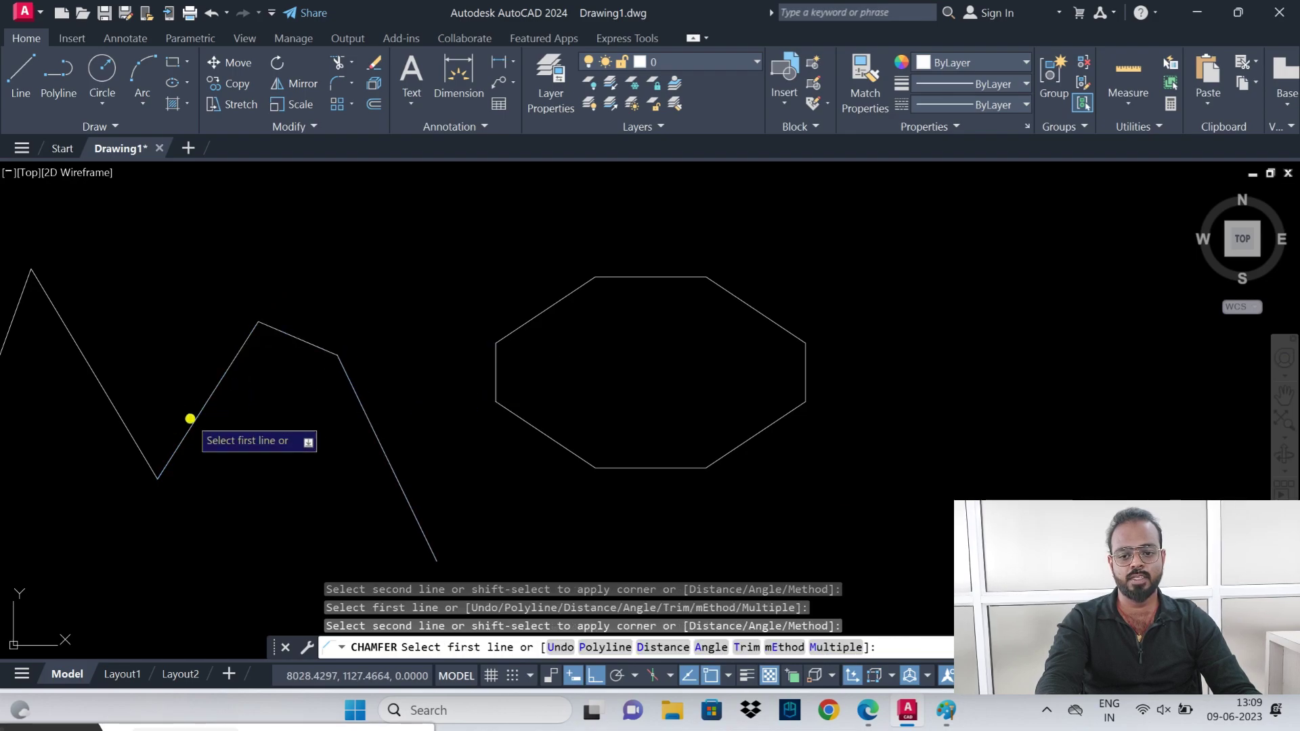
{"action": "left_click", "coordinate": [195, 421]}
{"action": "left_click", "coordinate": [115, 405]}
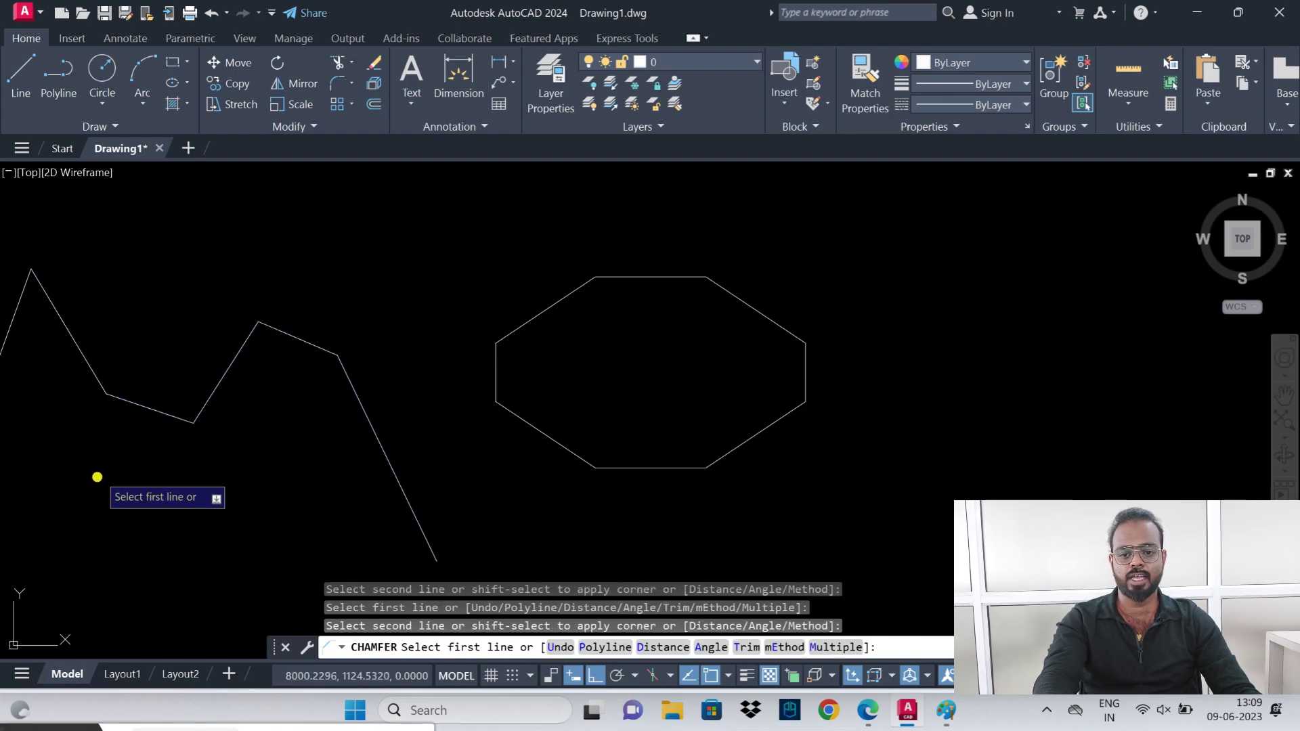
{"action": "key", "text": "Escape"}
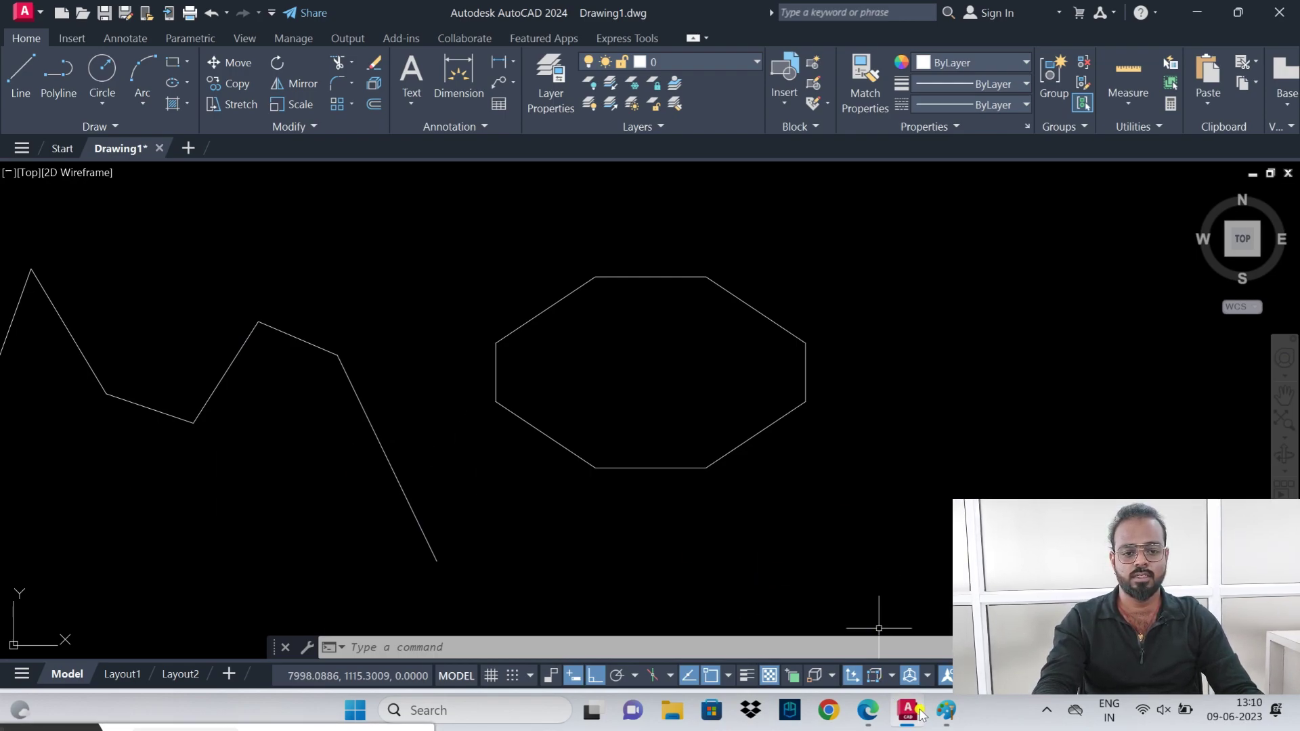
{"action": "key", "text": "ctrl+z"}
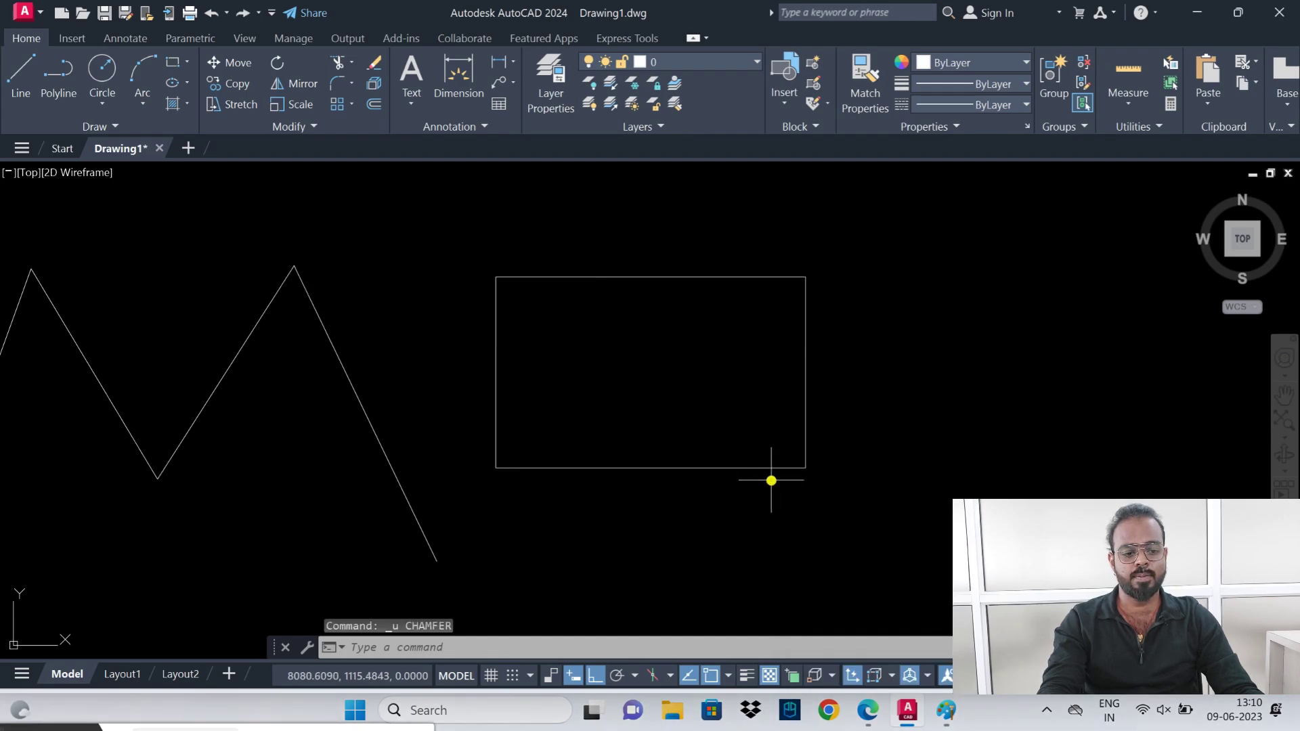
- Mark the '2:- ANGLE' heading in the chamfer PDF, then bring up the Paint sketch
{"action": "left_click", "coordinate": [864, 713]}
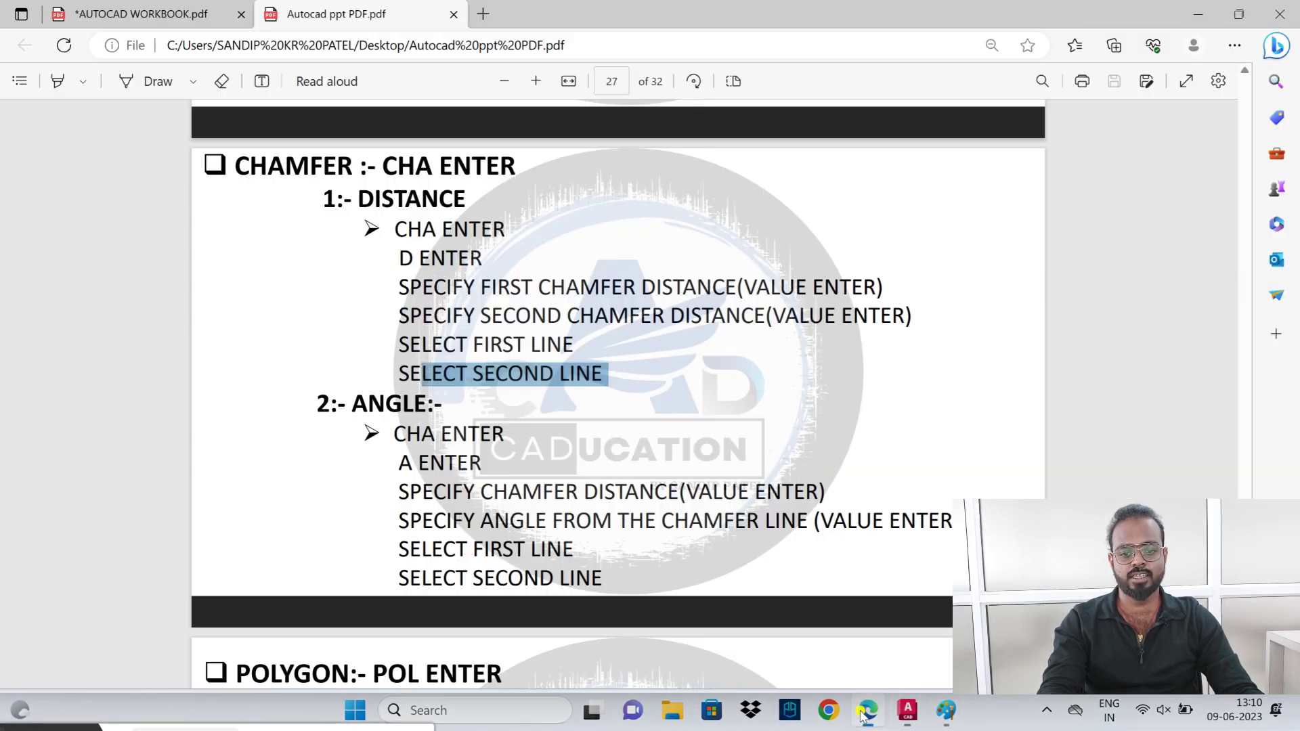
{"action": "left_click_drag", "start_coordinate": [310, 400], "coordinate": [415, 400]}
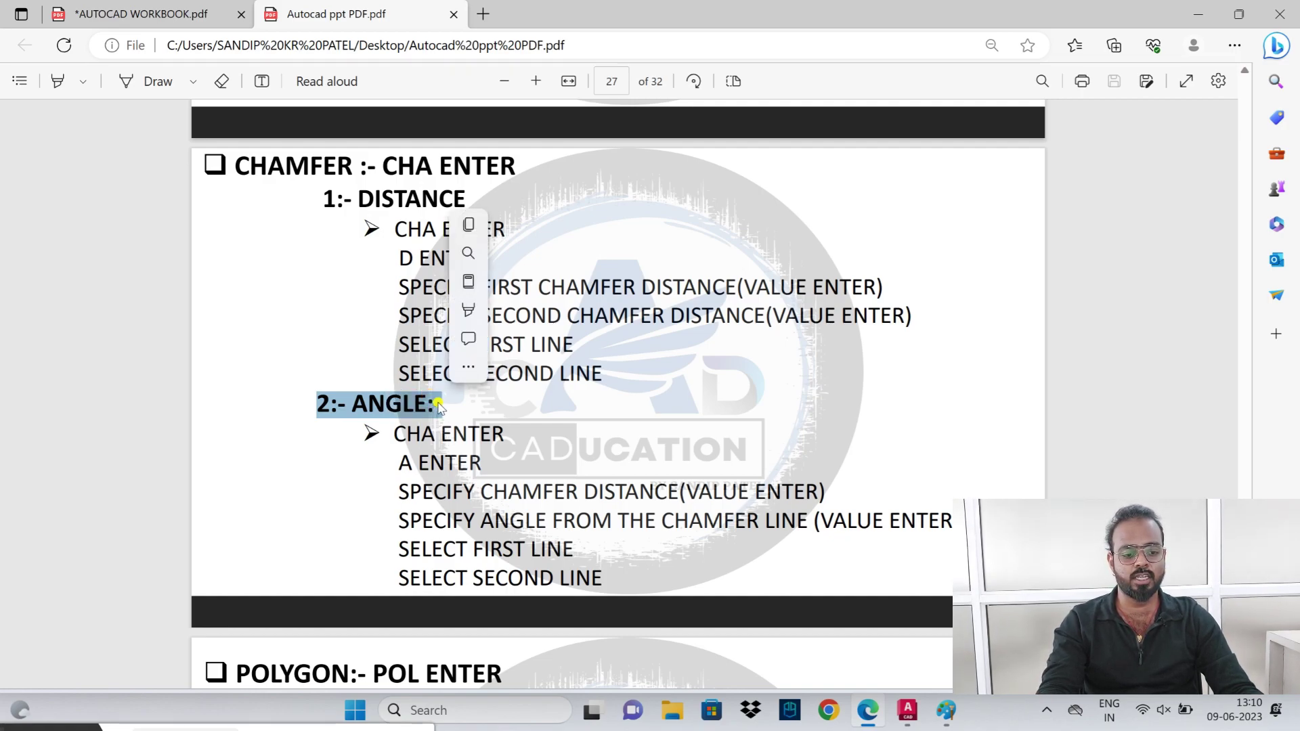
{"action": "left_click", "coordinate": [947, 710]}
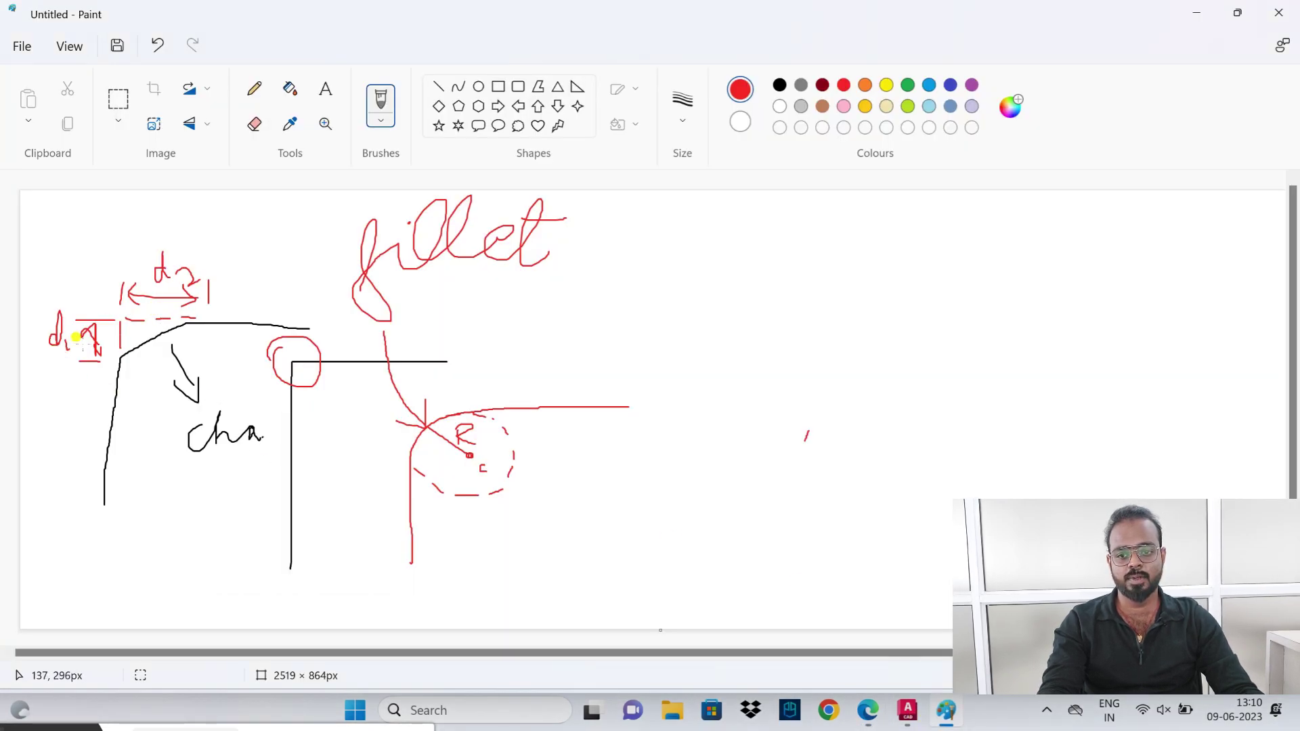
- Circle d1 in red, circle d2 in green, and add a green 'D x A' note beside fillet
{"action": "left_click_drag", "start_coordinate": [37, 298], "coordinate": [40, 357]}
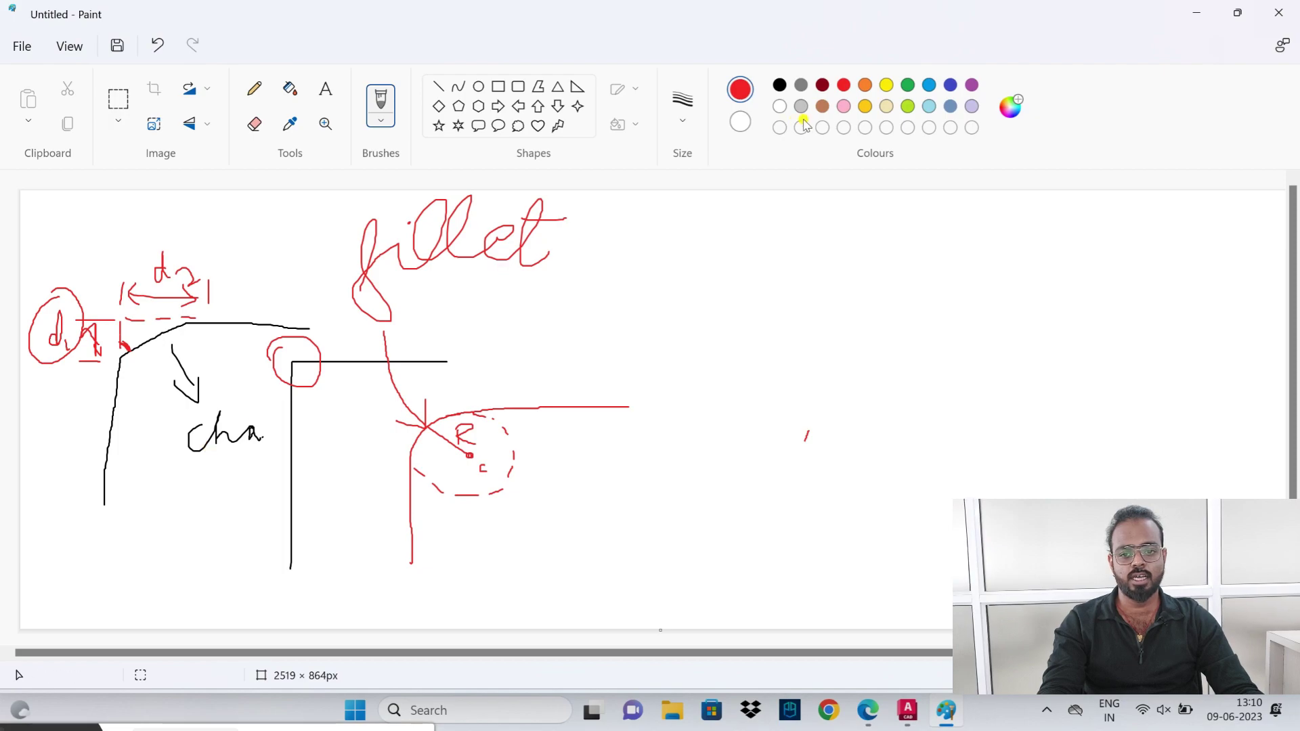
{"action": "left_click", "coordinate": [907, 85]}
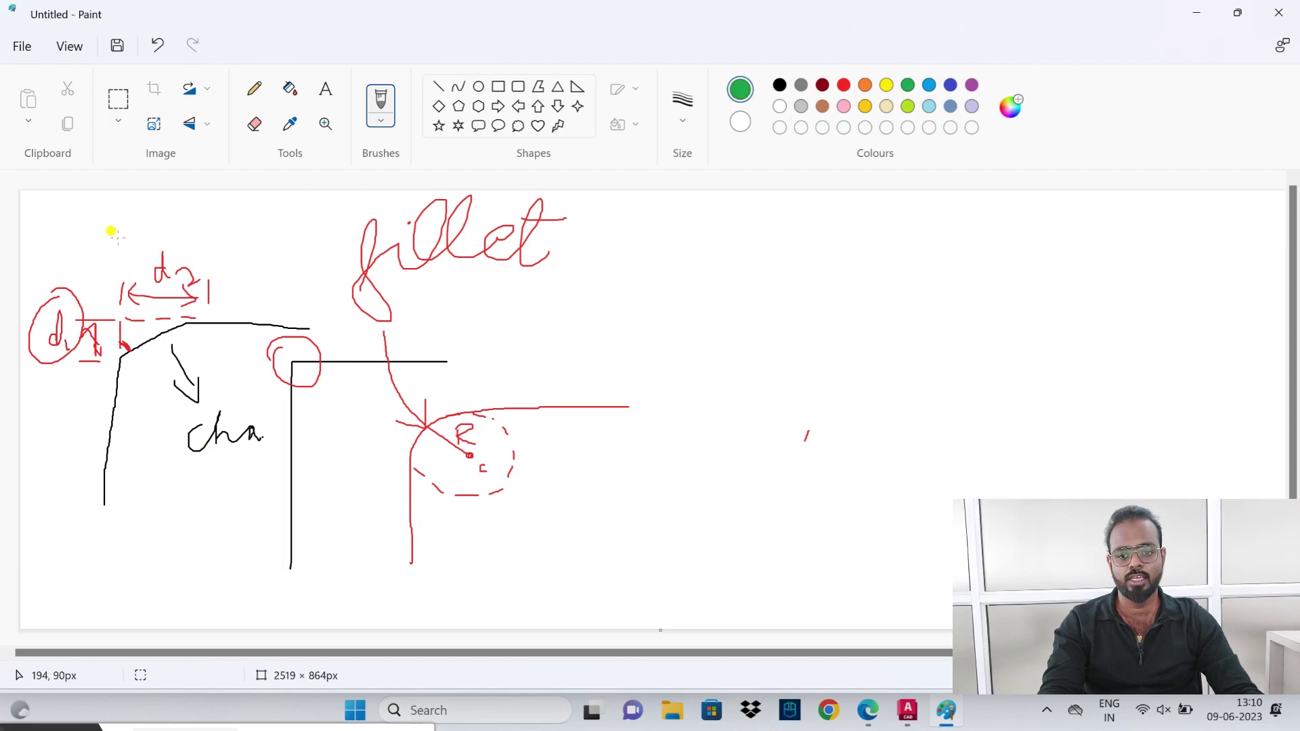
{"action": "mouse_move", "coordinate": [133, 277]}
{"action": "left_mouse_down"}
{"action": "mouse_move", "coordinate": [227, 238]}
{"action": "mouse_move", "coordinate": [128, 231]}
{"action": "left_mouse_up"}
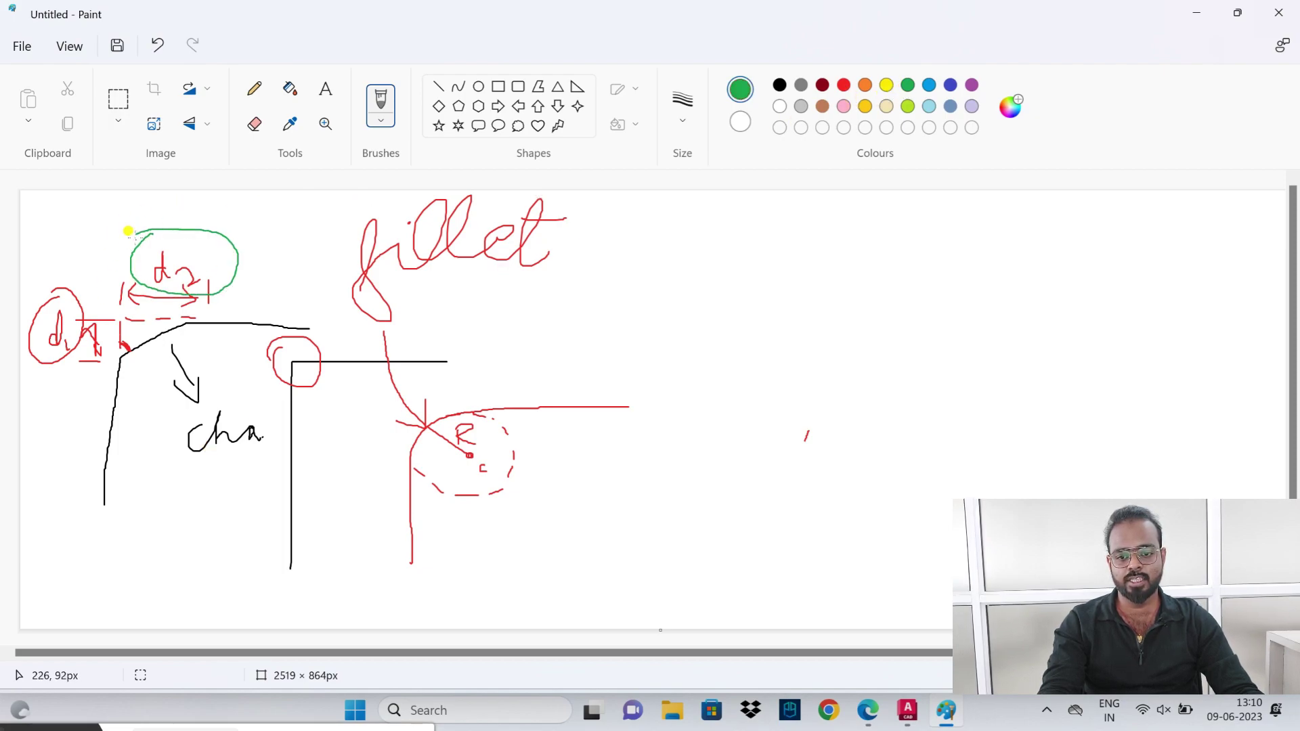
{"action": "left_click_drag", "start_coordinate": [160, 325], "coordinate": [153, 313]}
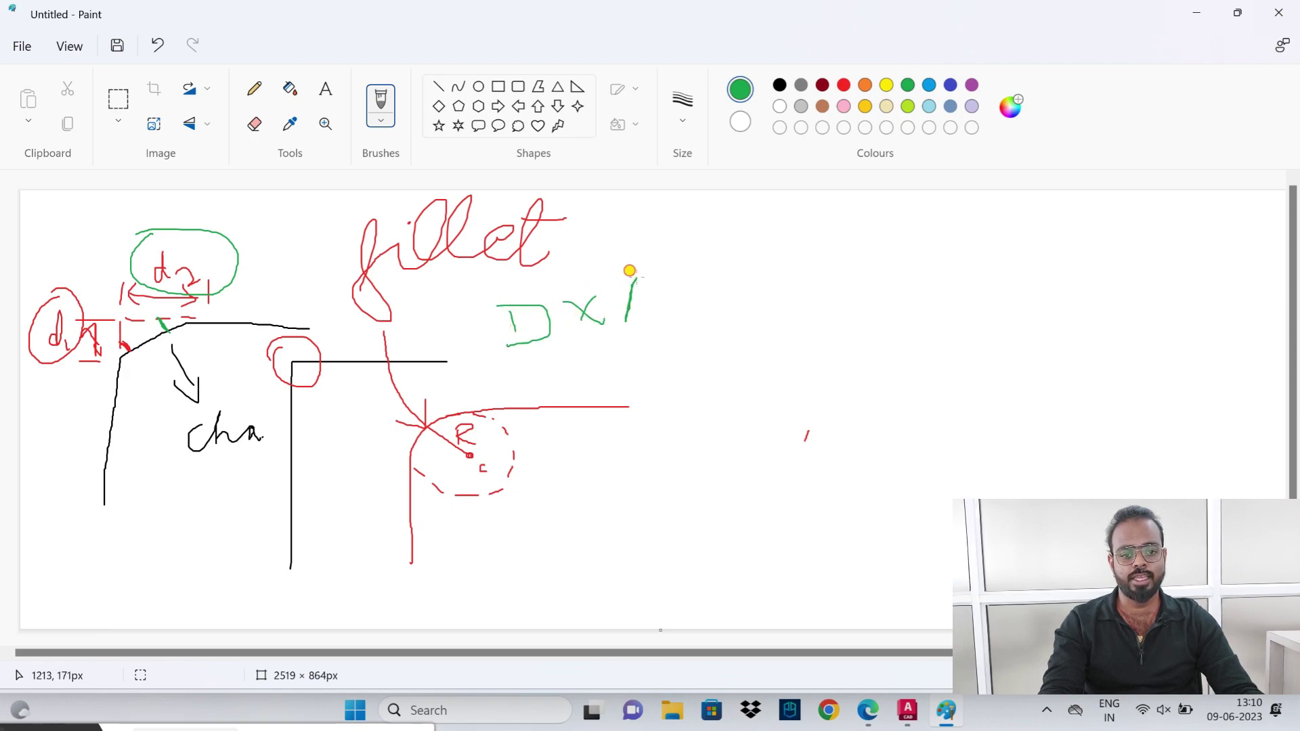
{"action": "left_click_drag", "start_coordinate": [505, 356], "coordinate": [707, 328]}
- Highlight each angle-method chamfer step: CHA, A, distance, angle, first line, second line
{"action": "key", "text": "alt+Tab"}
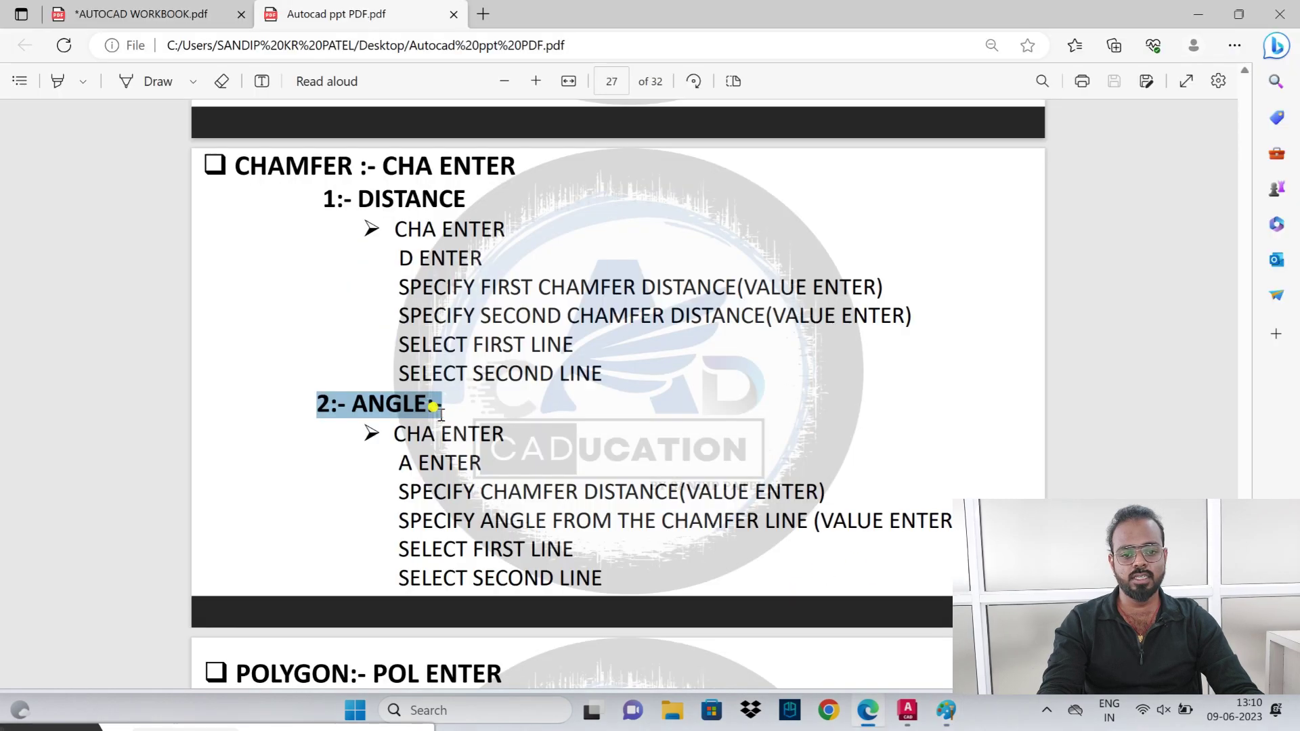
{"action": "left_click_drag", "start_coordinate": [396, 434], "coordinate": [525, 430]}
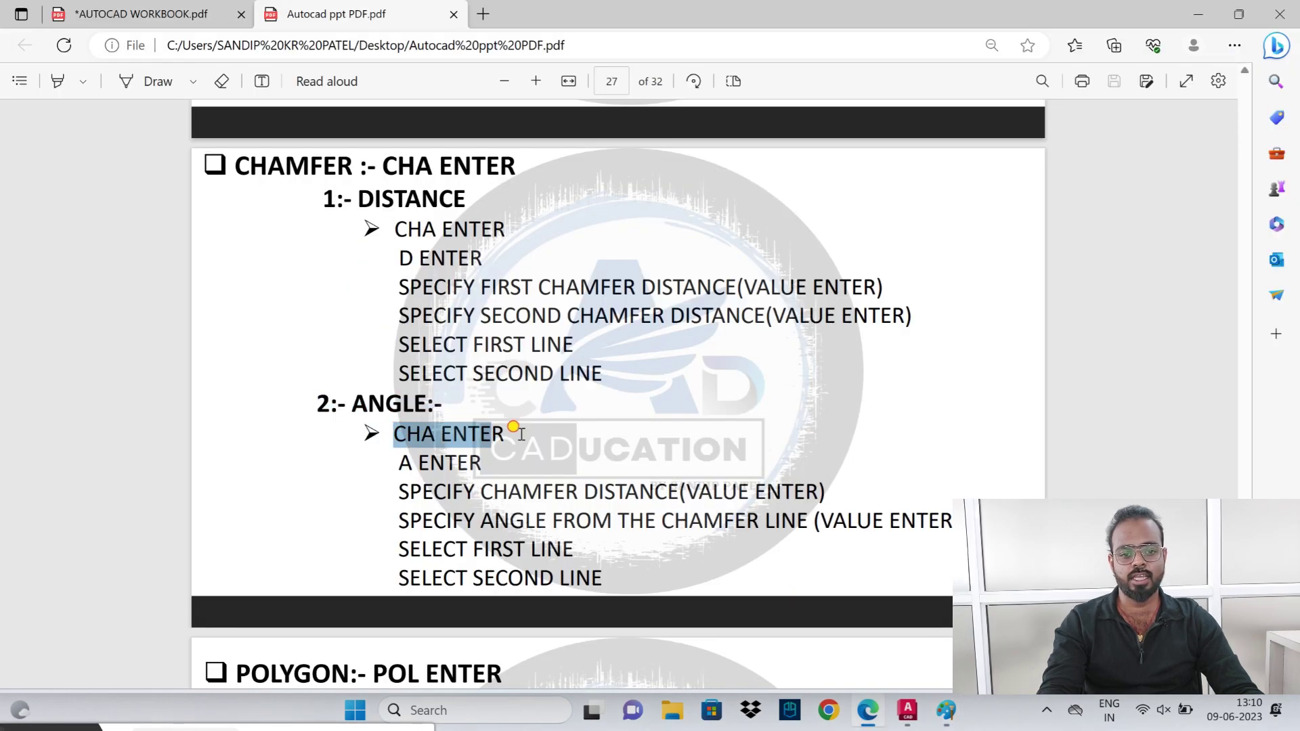
{"action": "left_click_drag", "start_coordinate": [395, 461], "coordinate": [504, 468]}
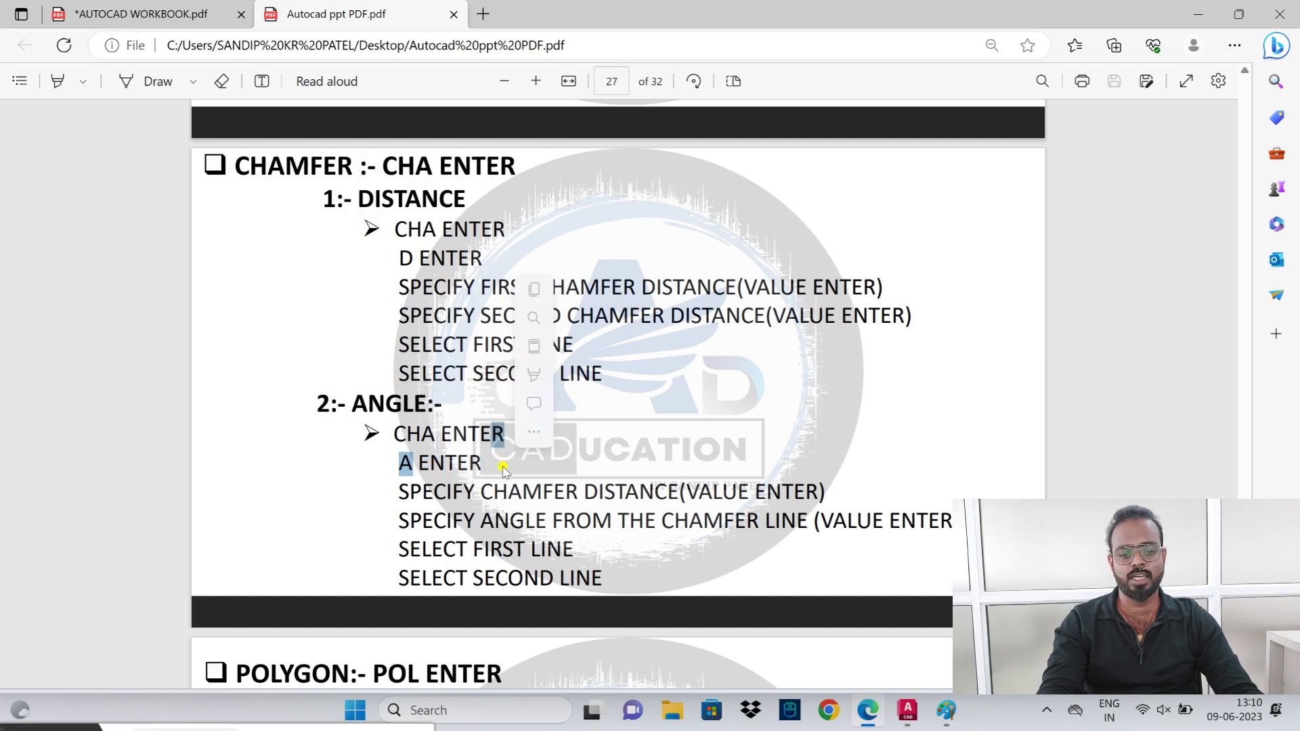
{"action": "left_click_drag", "start_coordinate": [399, 491], "coordinate": [667, 491]}
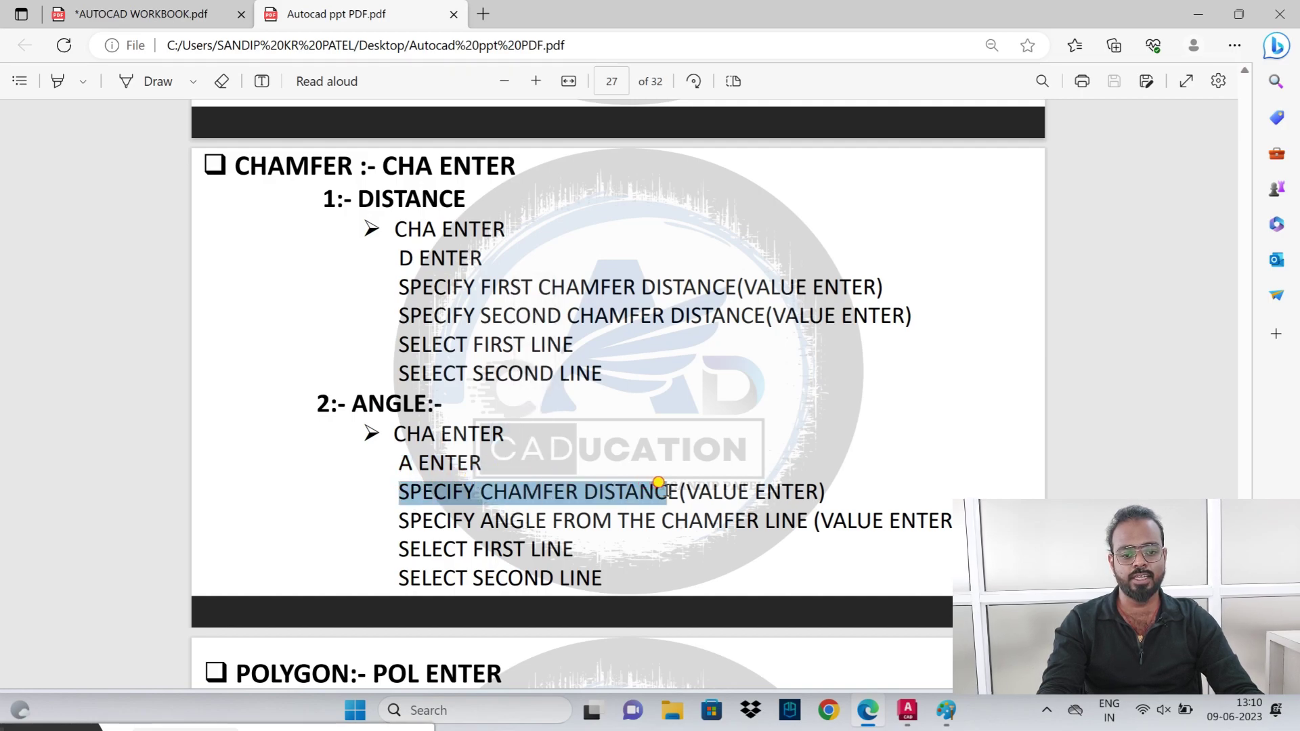
{"action": "left_click_drag", "start_coordinate": [399, 521], "coordinate": [803, 525]}
{"action": "left_click_drag", "start_coordinate": [409, 550], "coordinate": [535, 549]}
{"action": "left_click_drag", "start_coordinate": [422, 579], "coordinate": [584, 575]}
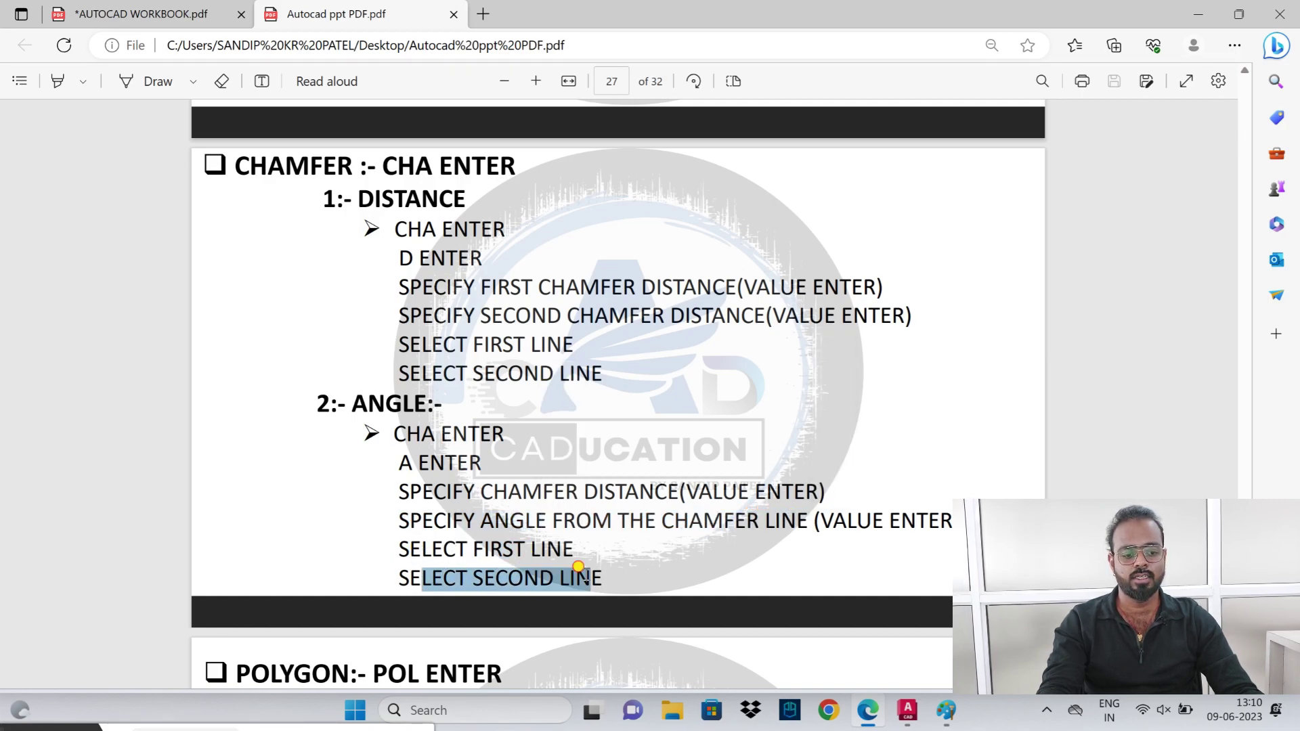
{"action": "left_click", "coordinate": [909, 710]}
- Chamfer the rectangle's top-left corner by angle: length 6, 30 degrees from the left edge
{"action": "type", "text": "C"}
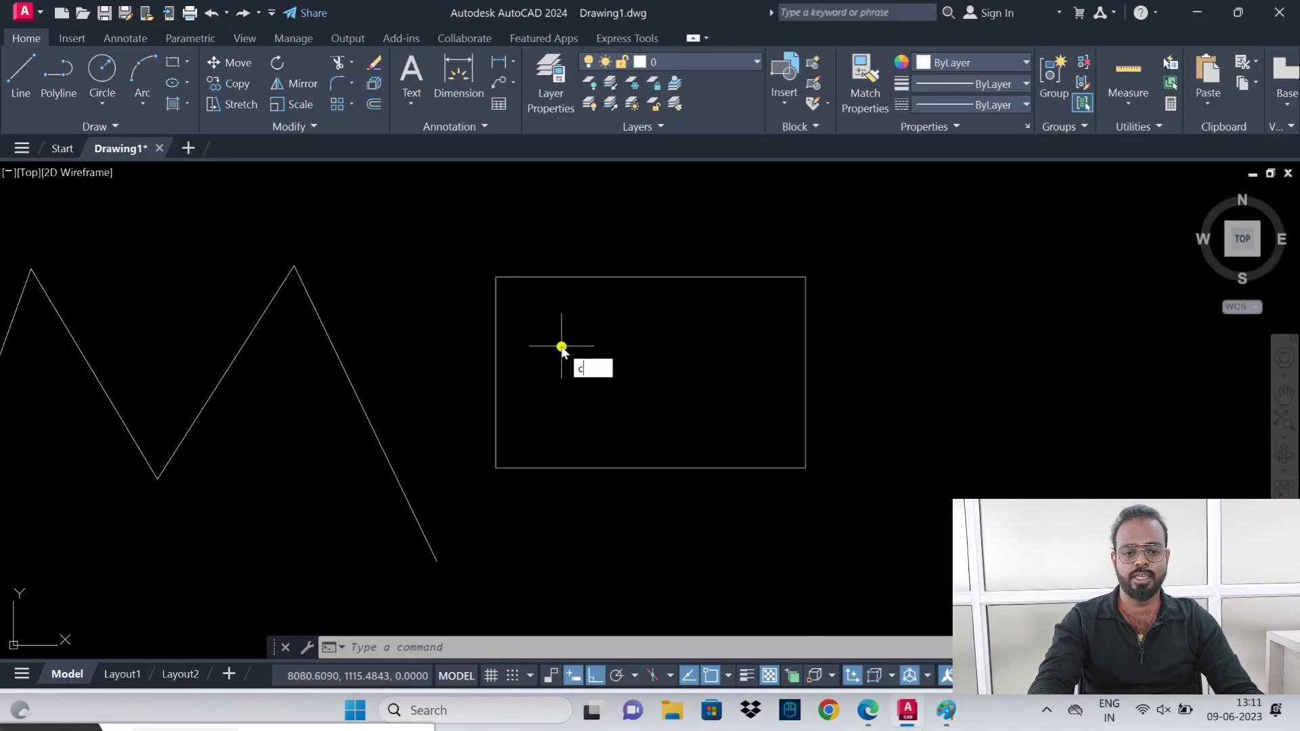
{"action": "type", "text": "HA"}
{"action": "key", "text": "Return"}
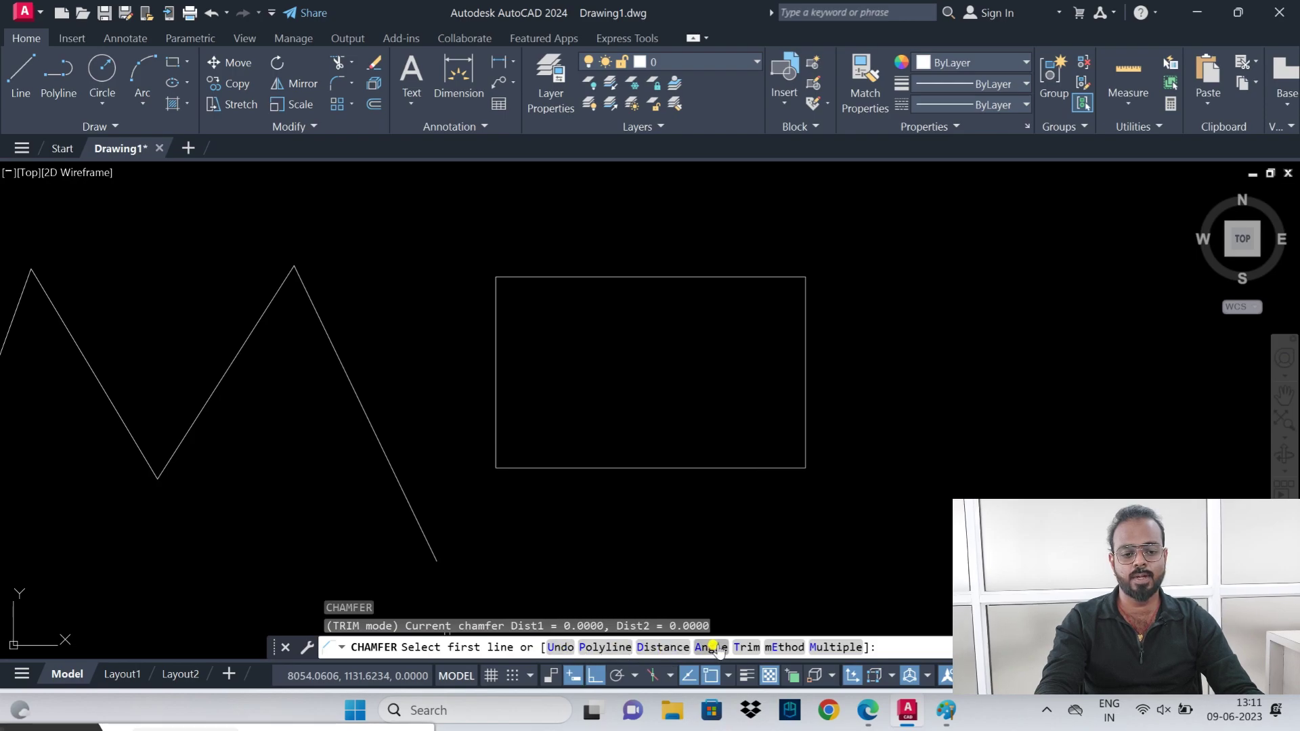
{"action": "type", "text": "a"}
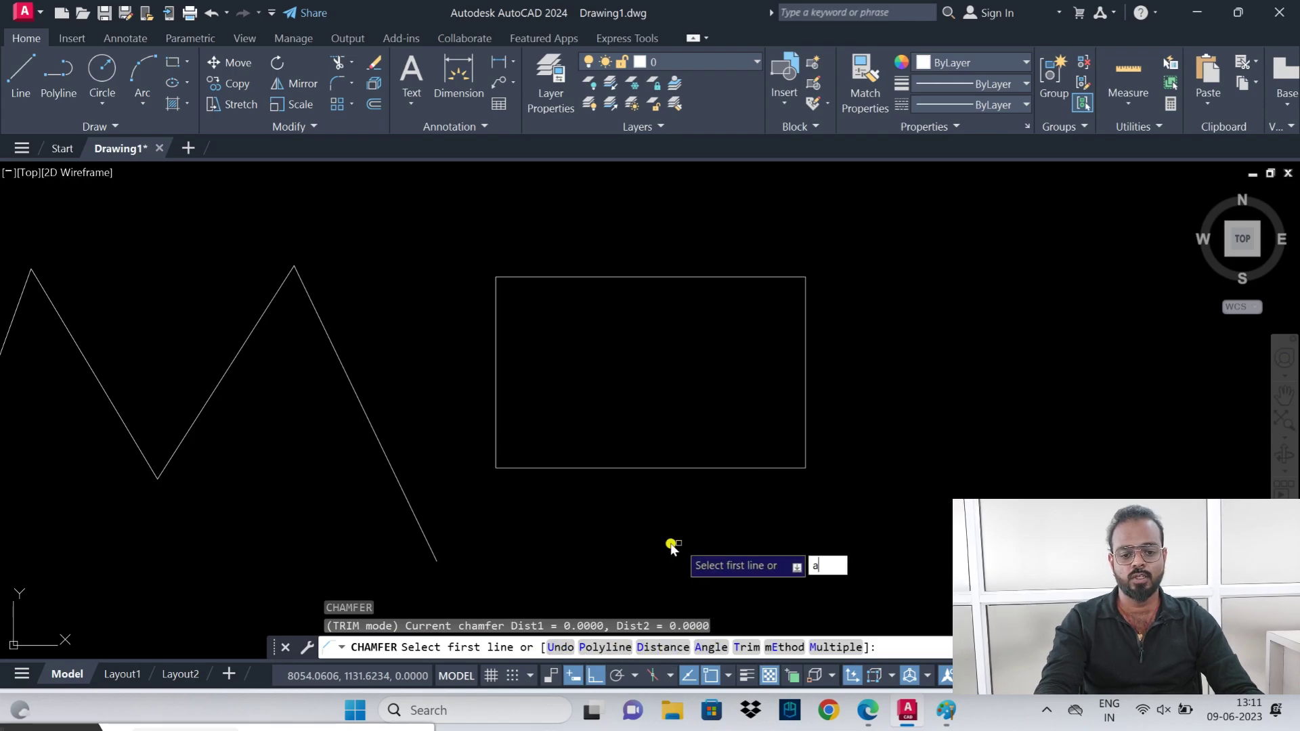
{"action": "key", "text": "Return"}
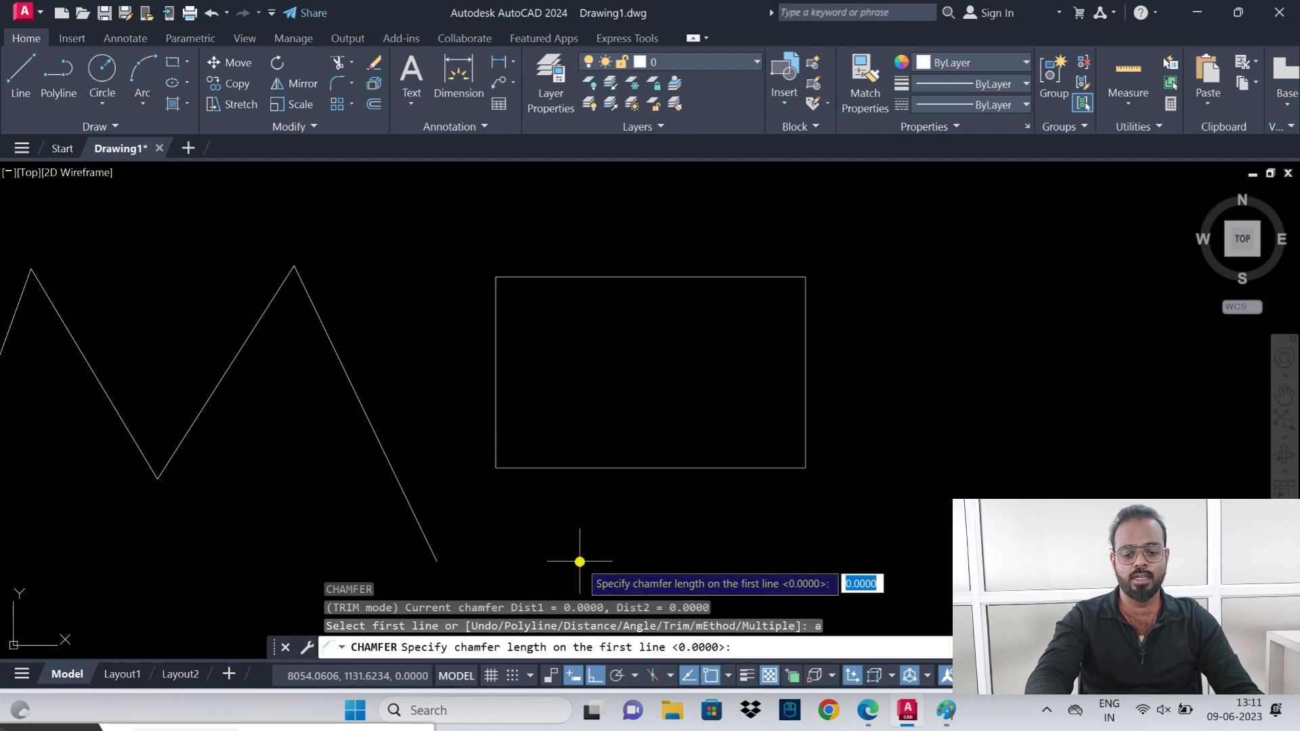
{"action": "type", "text": "6"}
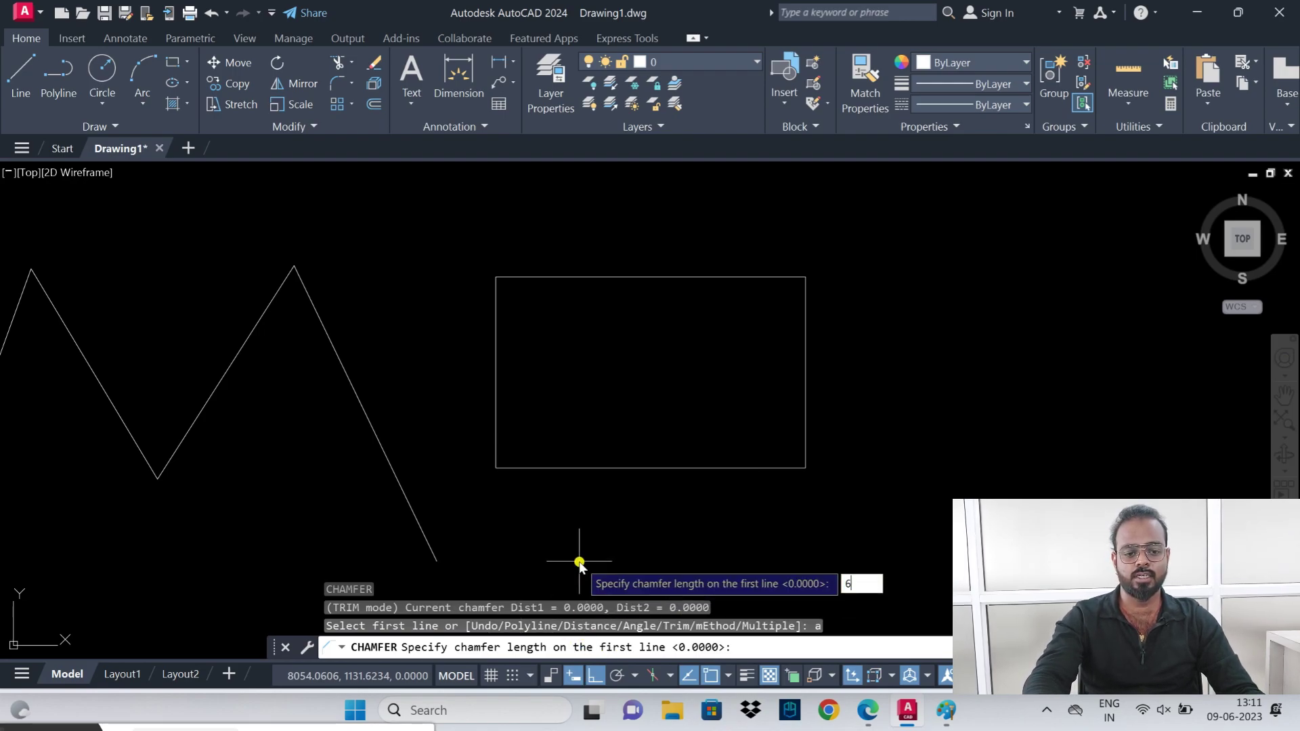
{"action": "key", "text": "Return"}
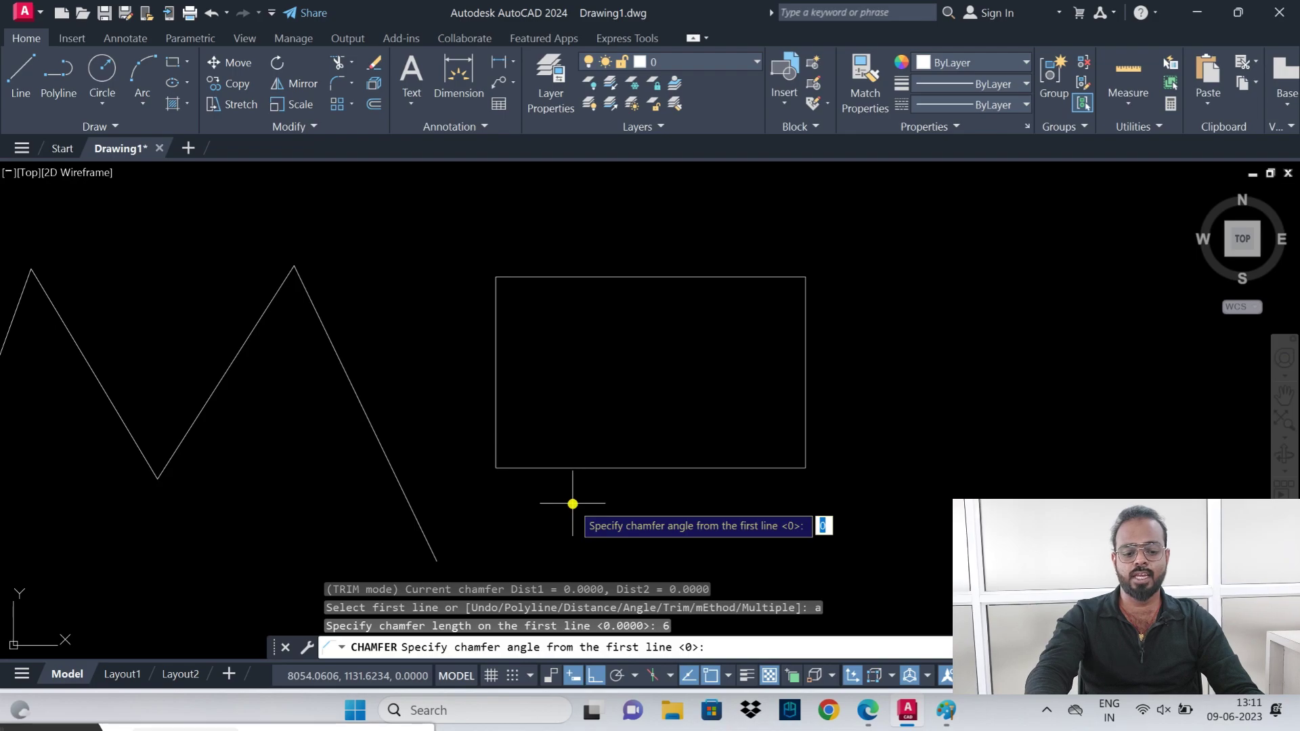
{"action": "type", "text": "3"}
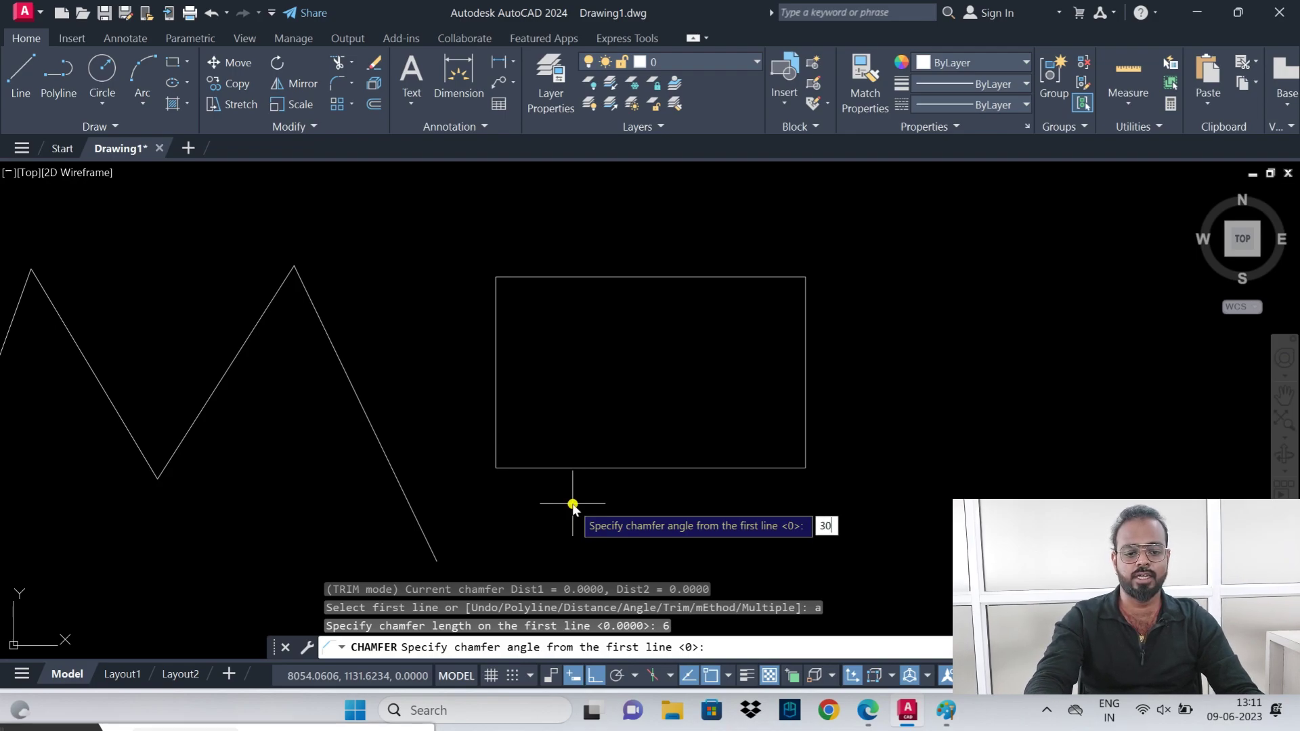
{"action": "key", "text": "Return"}
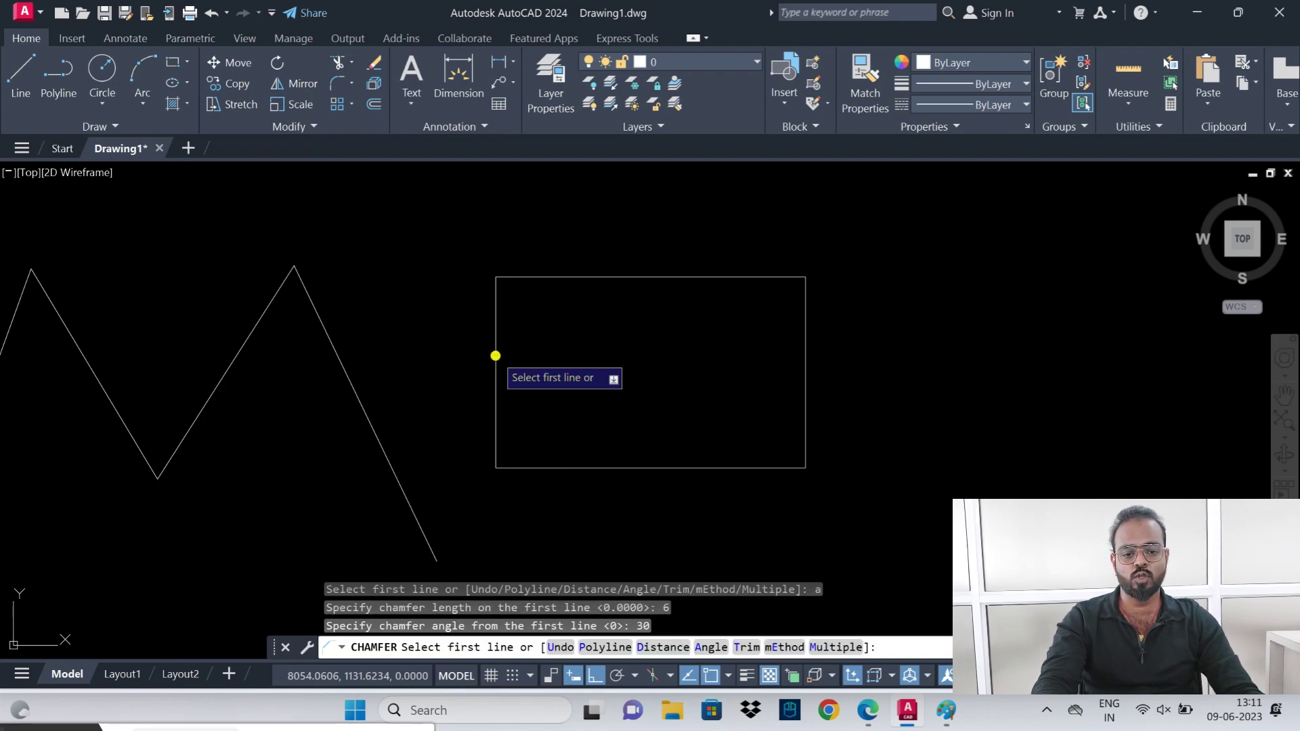
{"action": "left_click", "coordinate": [494, 326]}
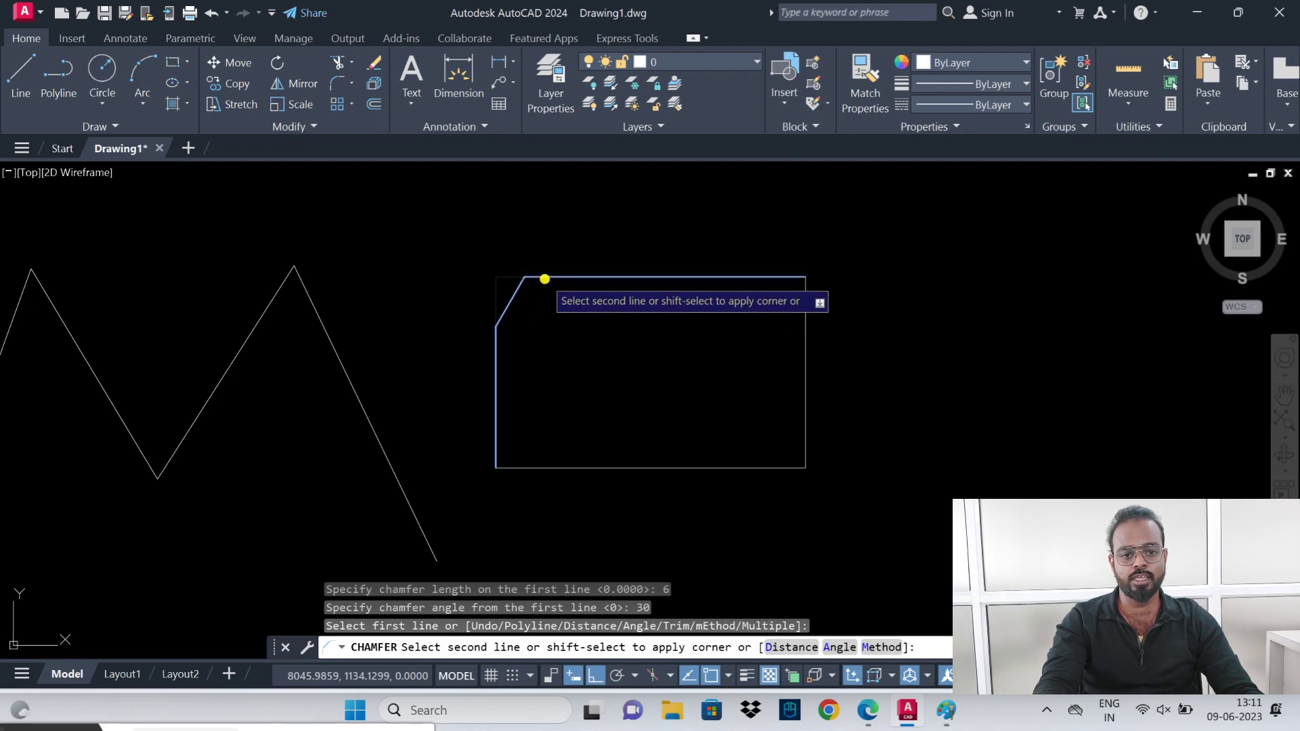
{"action": "left_click", "coordinate": [544, 279]}
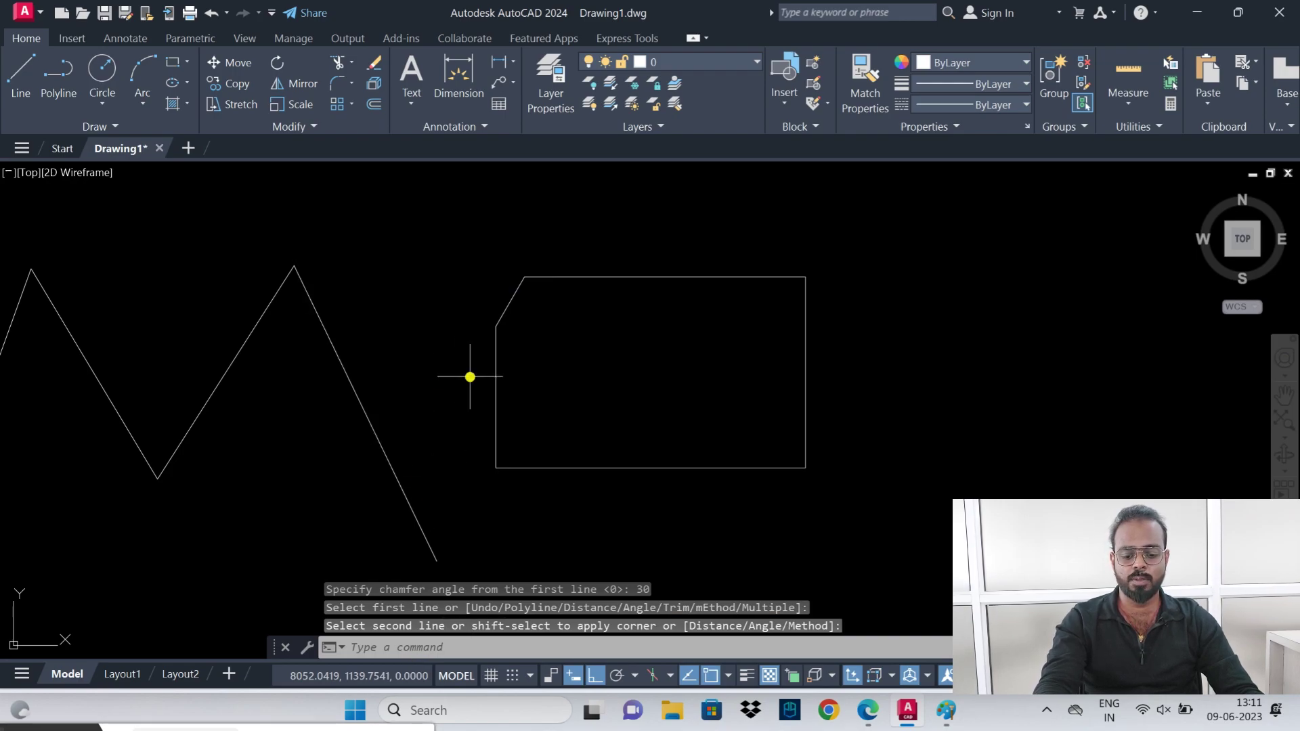
- Start an angle-method chamfer with length 10, angle 60 degrees, in Multiple mode
{"action": "type", "text": "CH"}
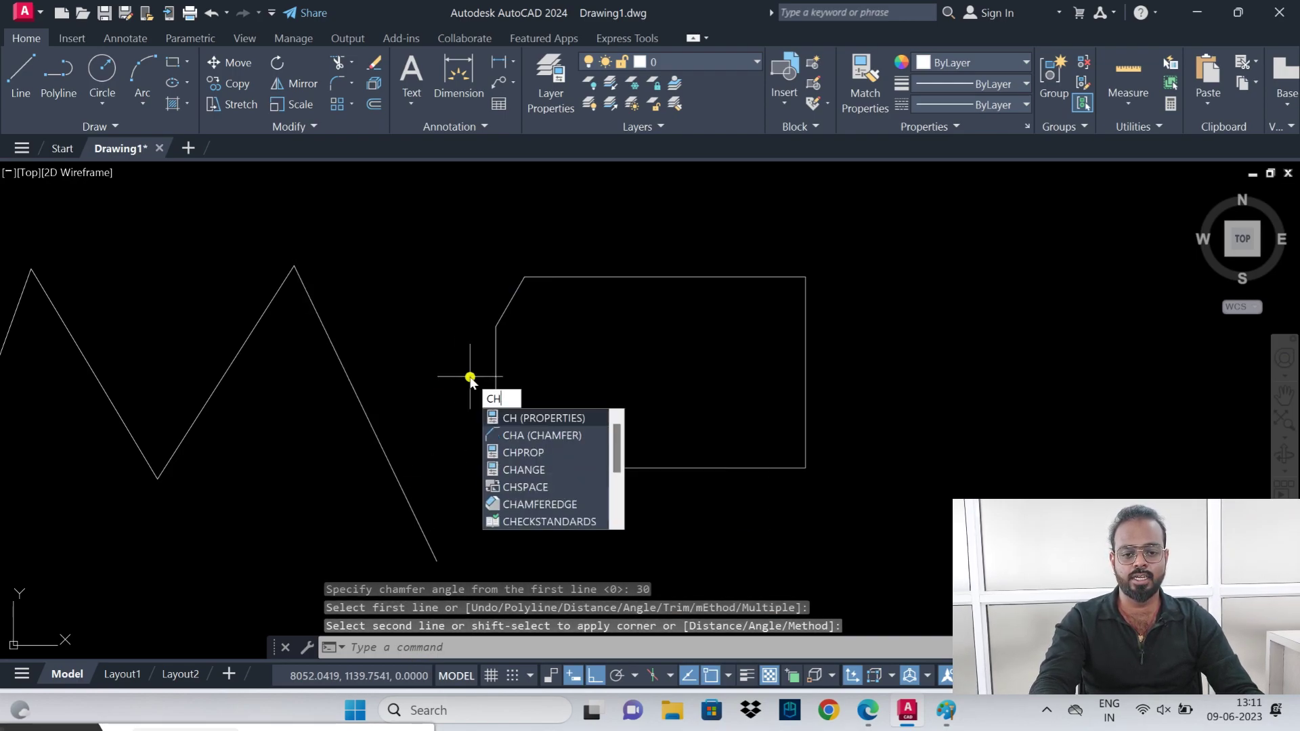
{"action": "type", "text": "A"}
{"action": "key", "text": "Return"}
{"action": "type", "text": "a"}
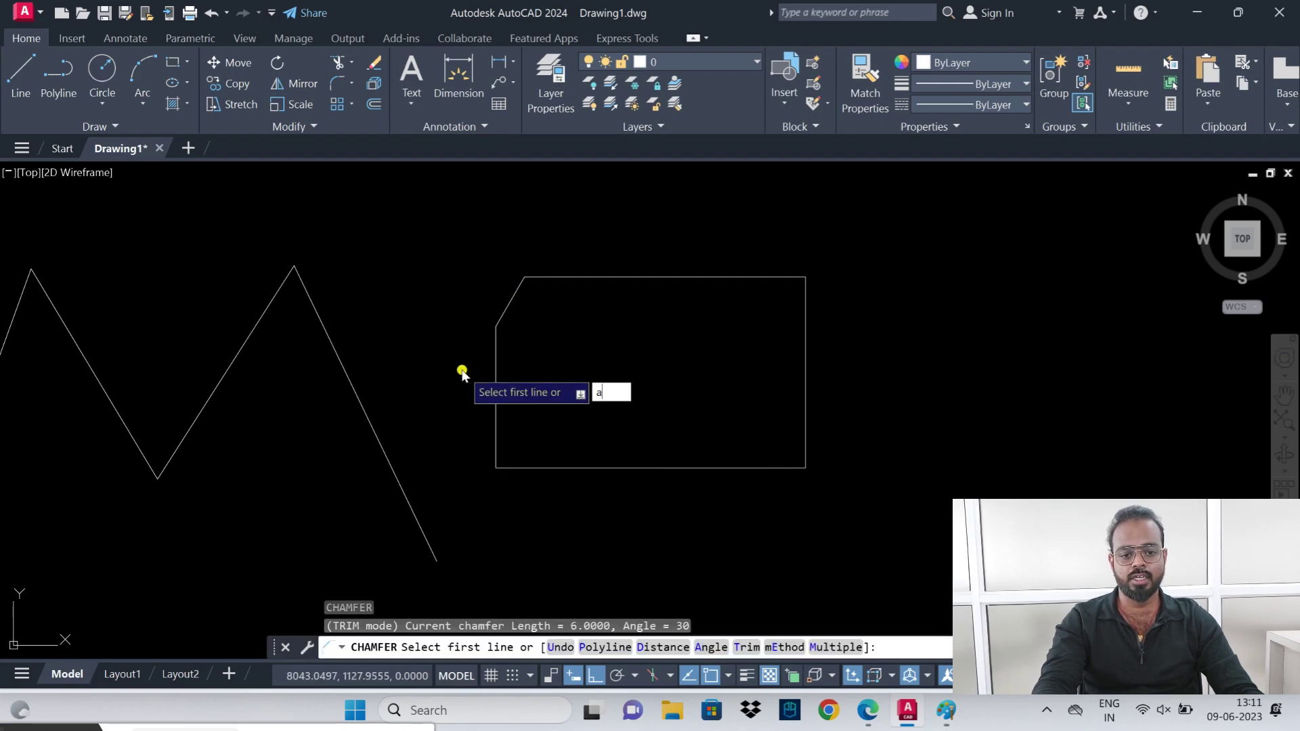
{"action": "key", "text": "Return"}
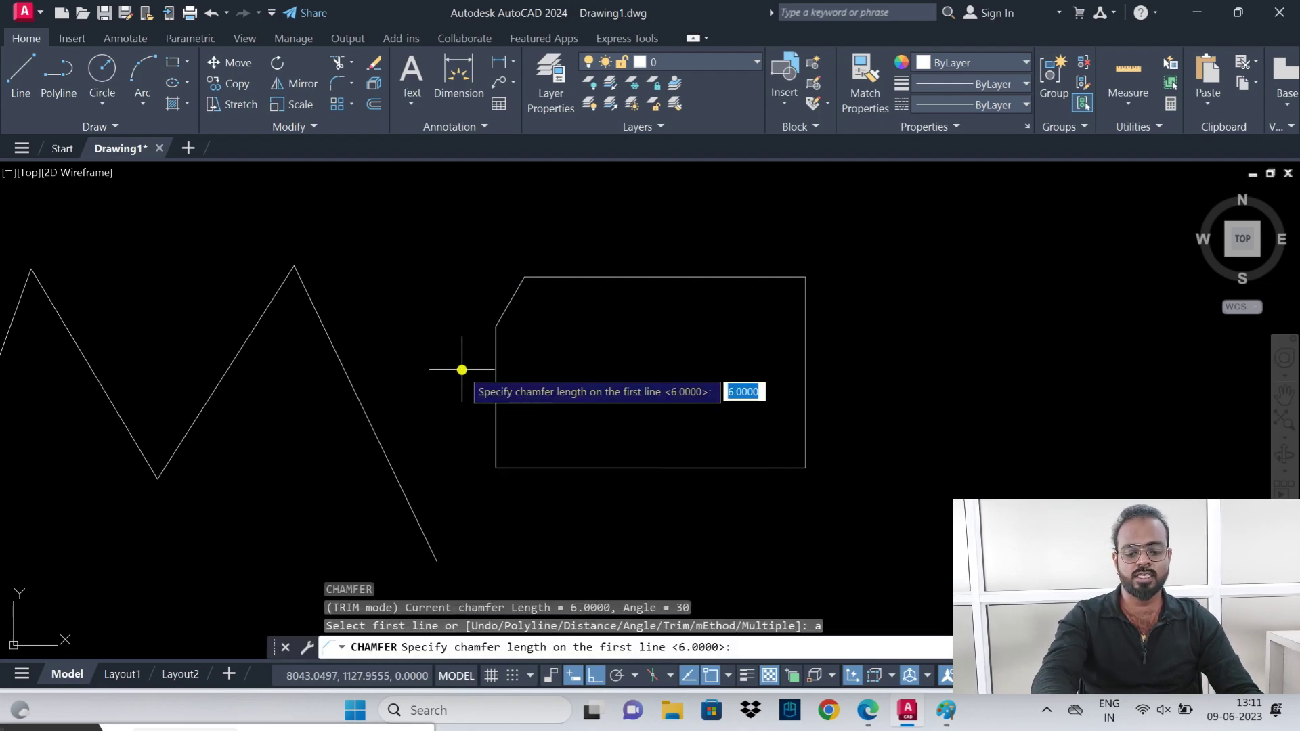
{"action": "type", "text": "10"}
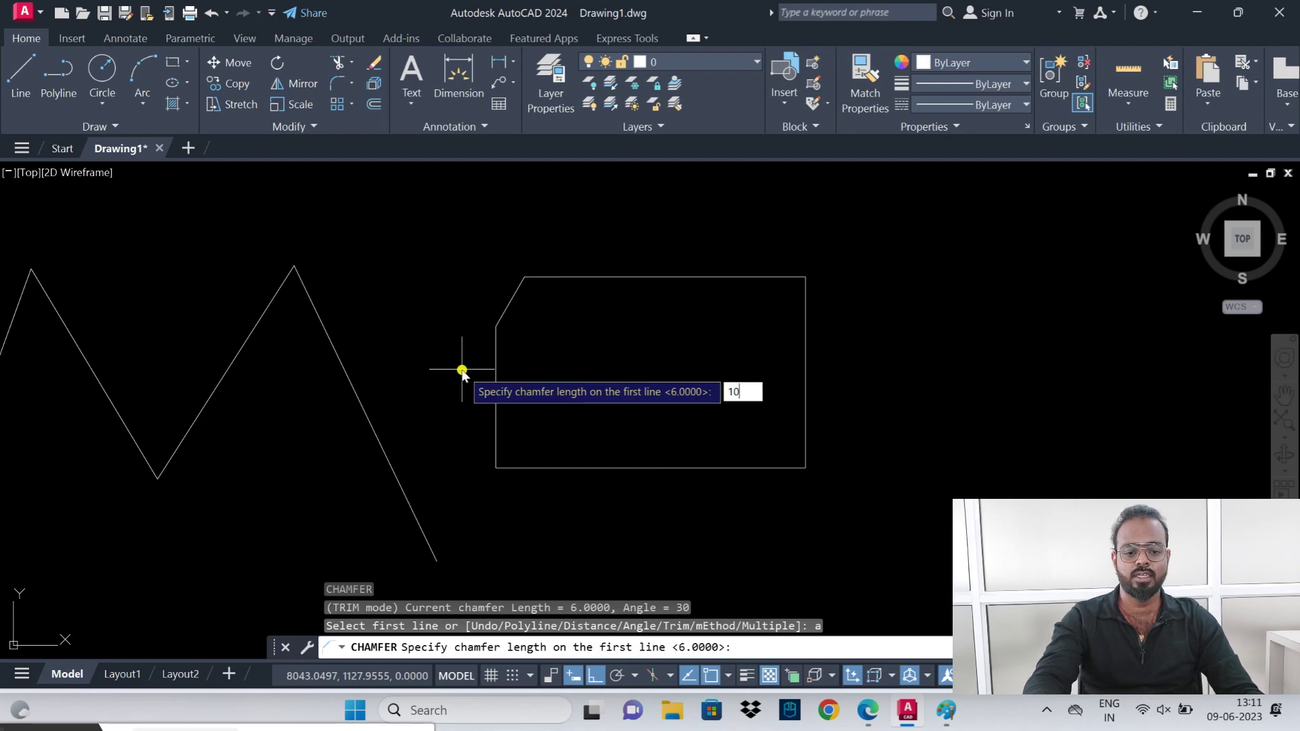
{"action": "key", "text": "Return"}
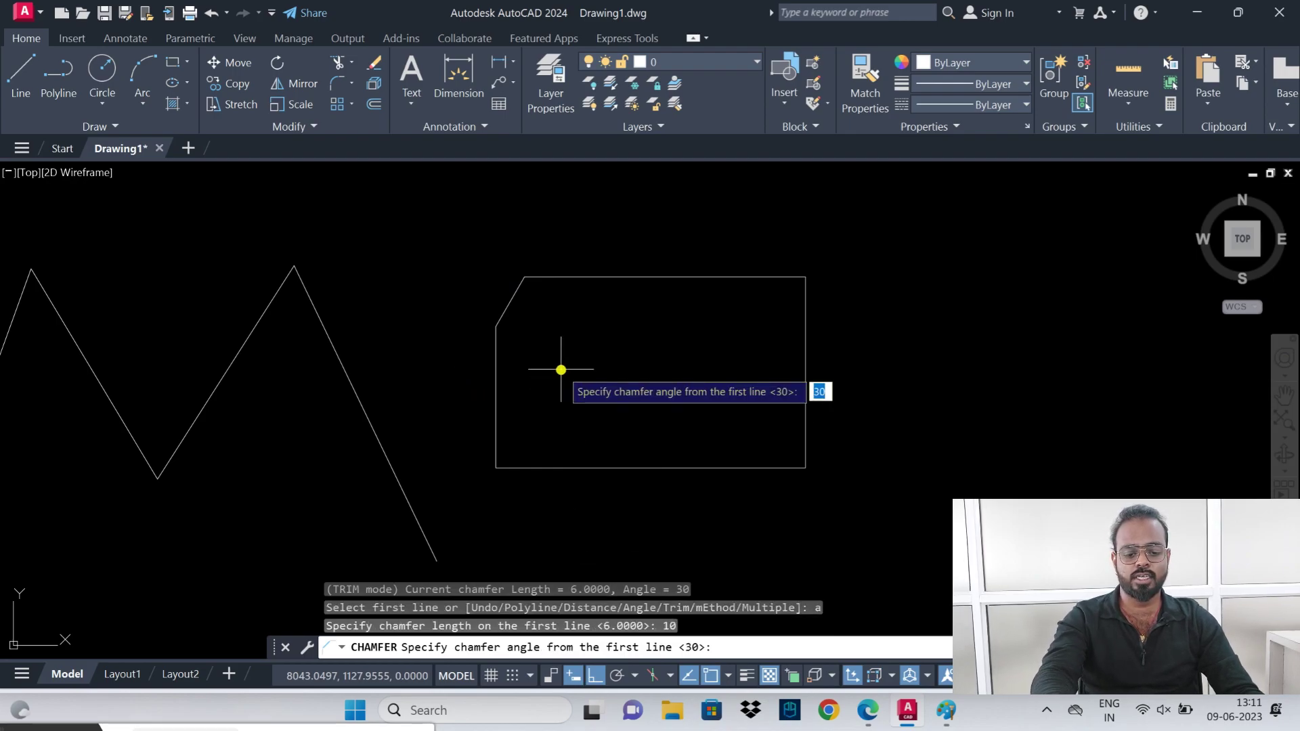
{"action": "type", "text": "60"}
{"action": "key", "text": "Return"}
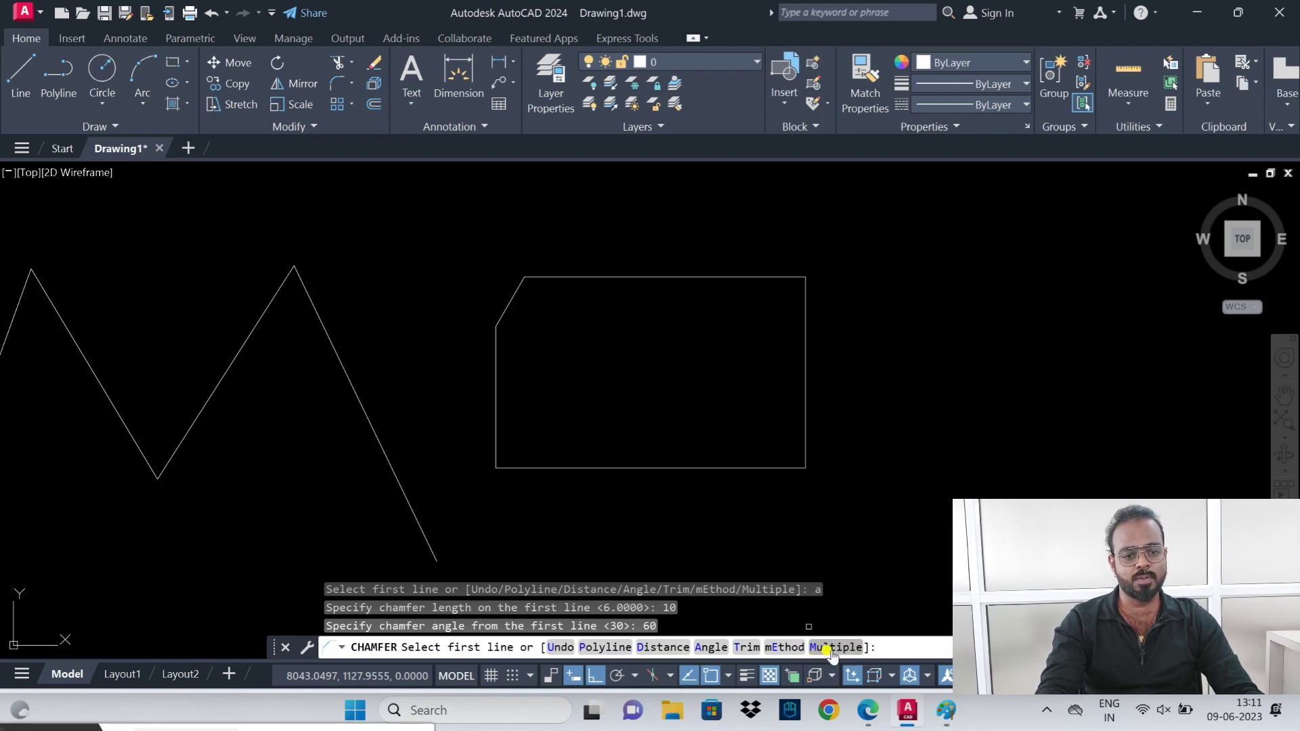
{"action": "type", "text": "m"}
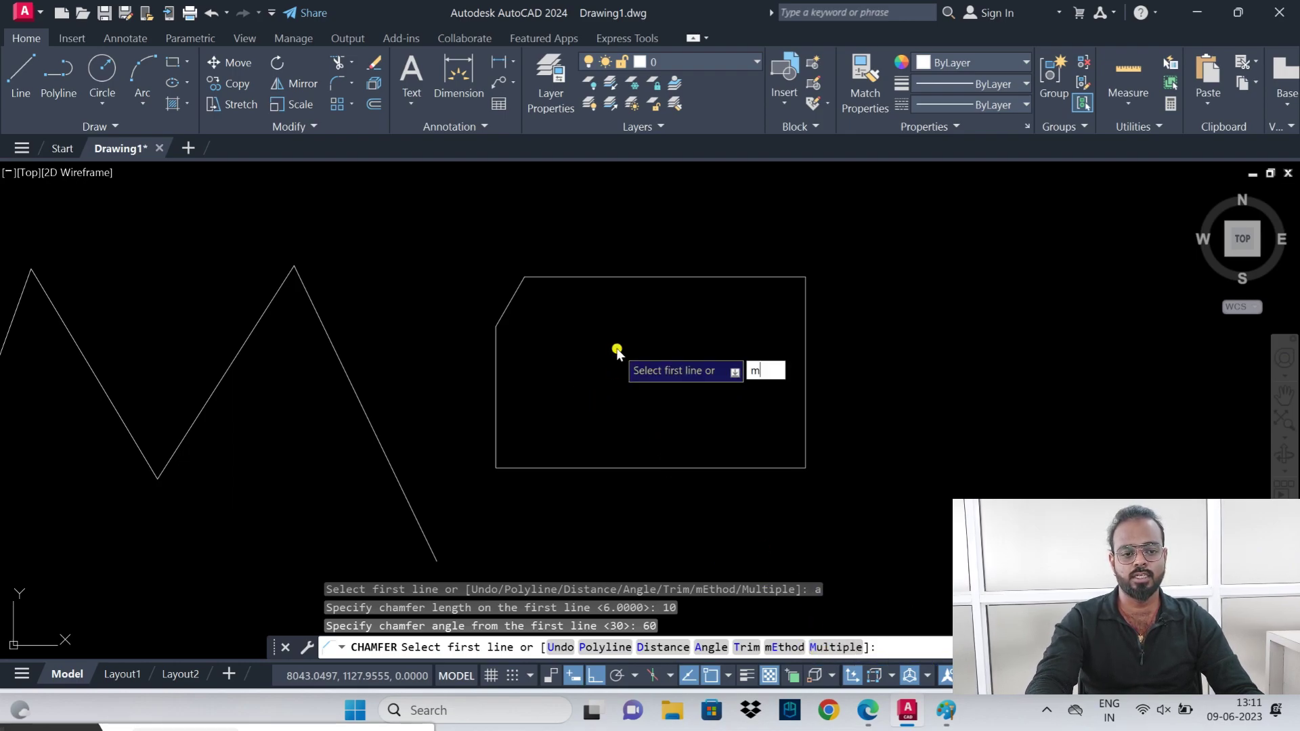
{"action": "key", "text": "Return"}
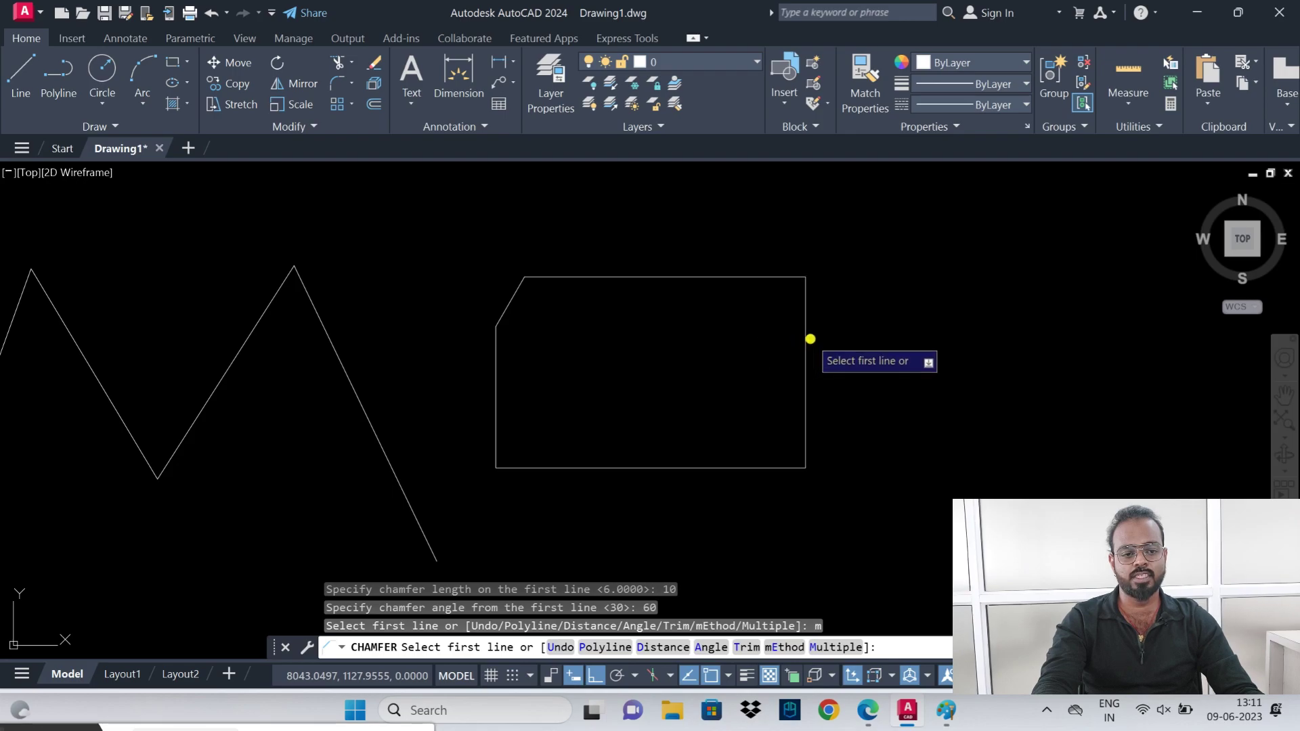
- Chamfer the rectangle's top-right, bottom-right and bottom-left corners
{"action": "left_click", "coordinate": [809, 334]}
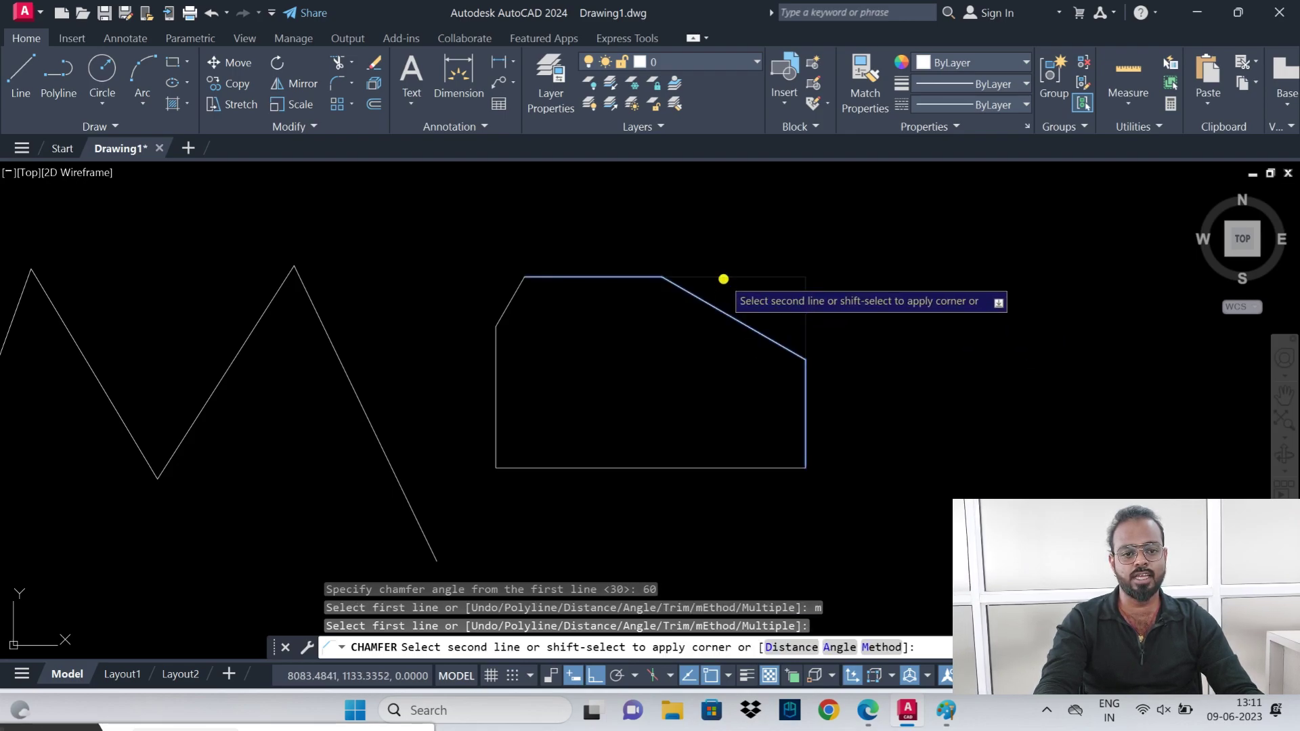
{"action": "left_click", "coordinate": [723, 279]}
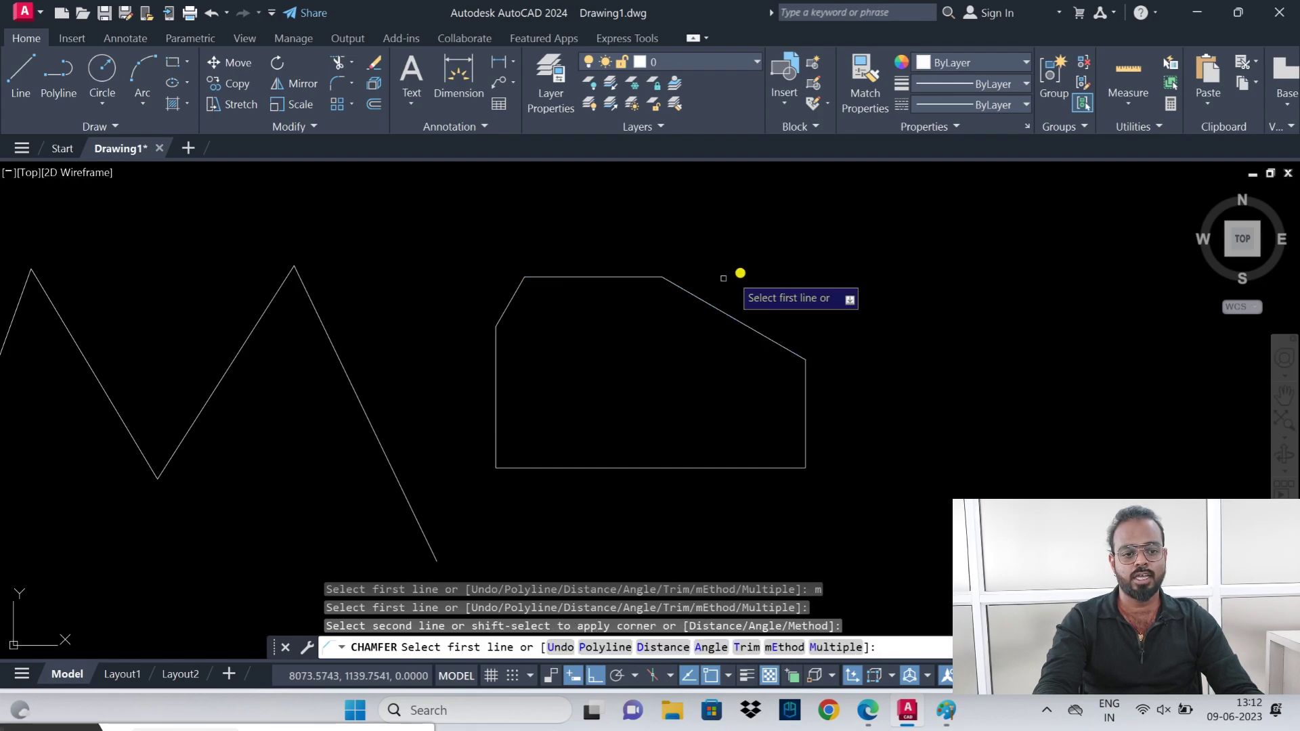
{"action": "left_click", "coordinate": [806, 405]}
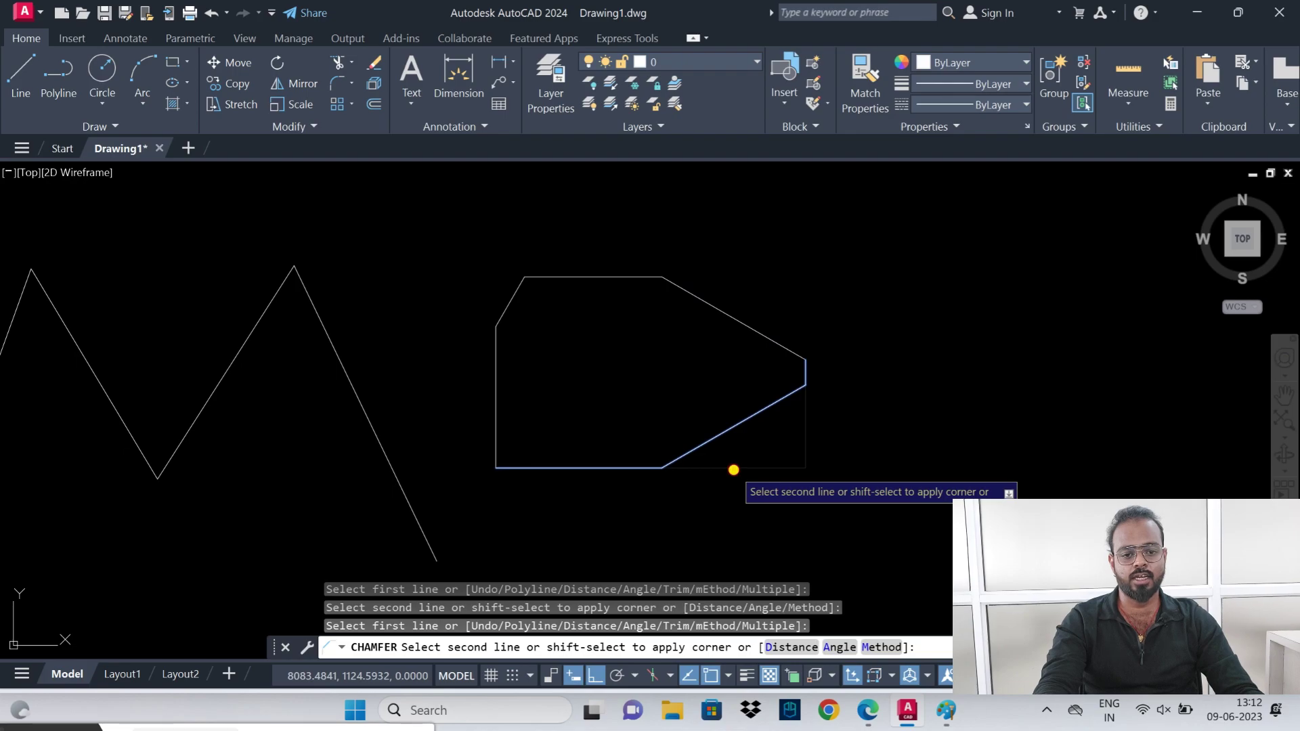
{"action": "left_click", "coordinate": [734, 470]}
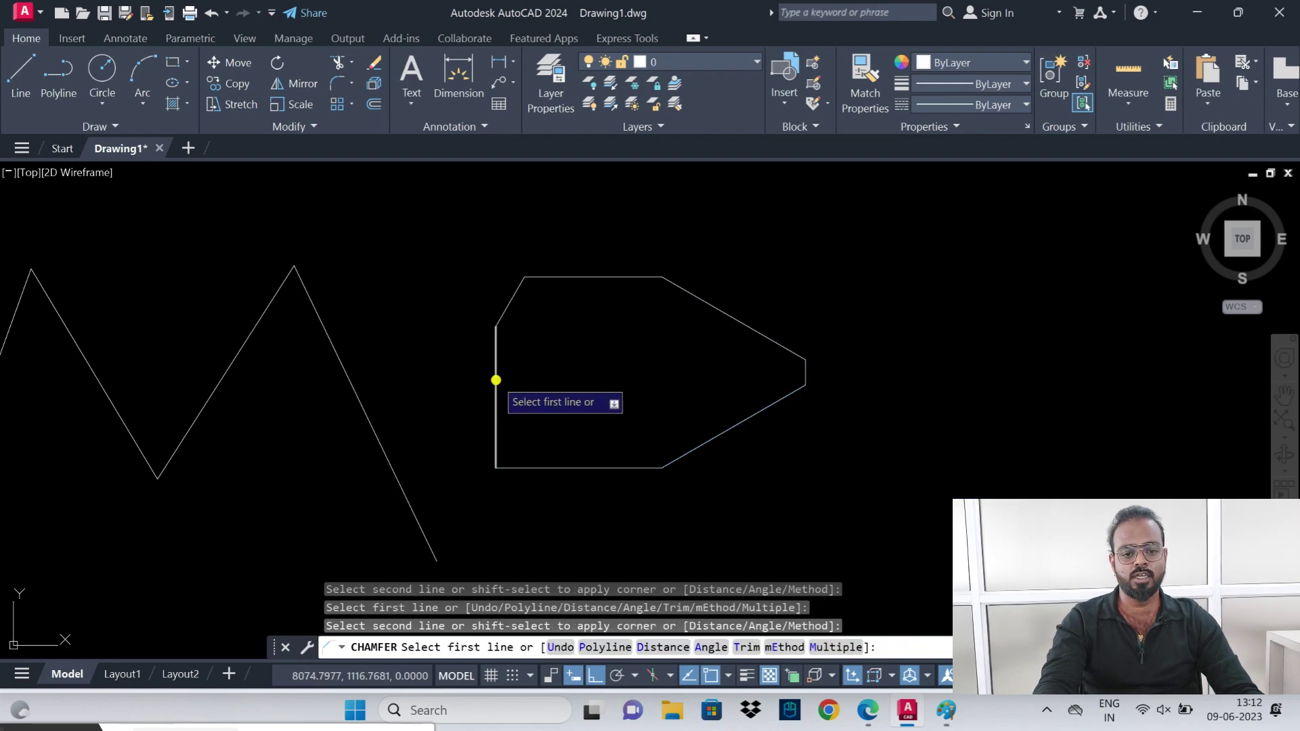
{"action": "left_click", "coordinate": [496, 380]}
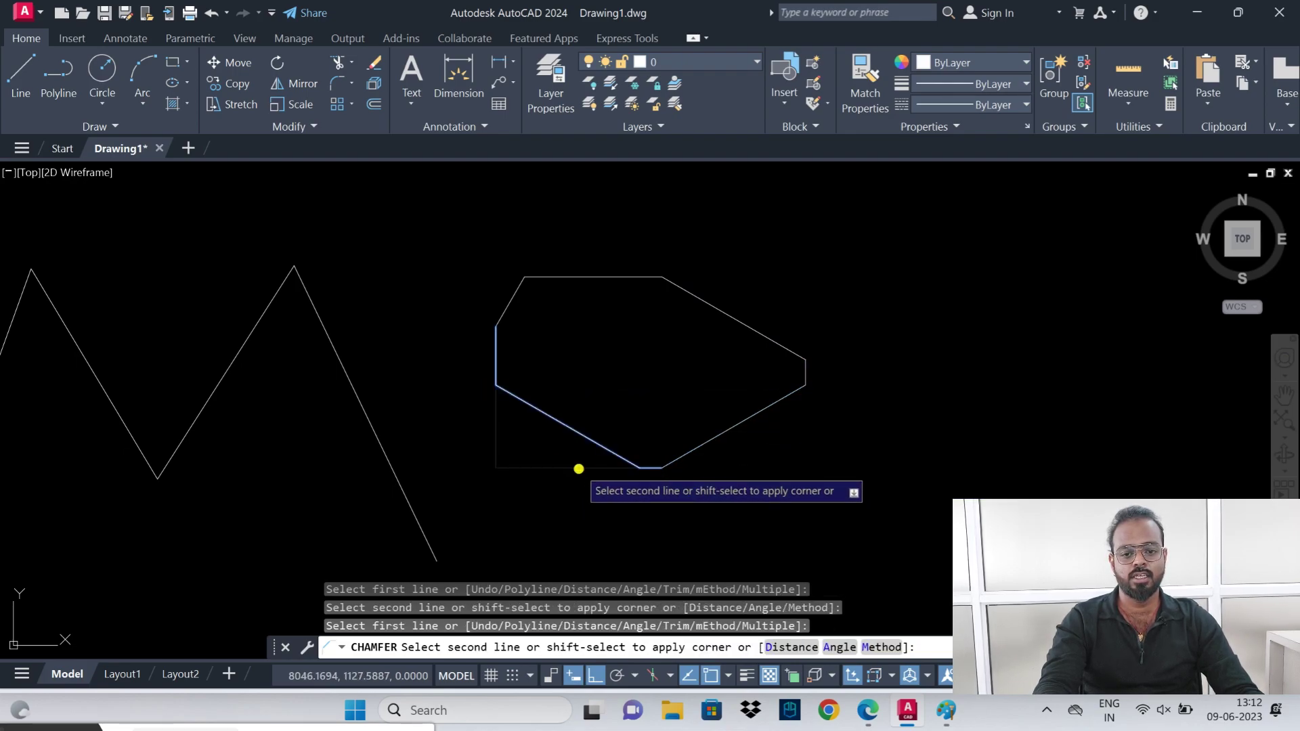
{"action": "left_click", "coordinate": [578, 469]}
- Chamfer the zigzag's top apex and lower vertex, then end the command
{"action": "left_click", "coordinate": [355, 398]}
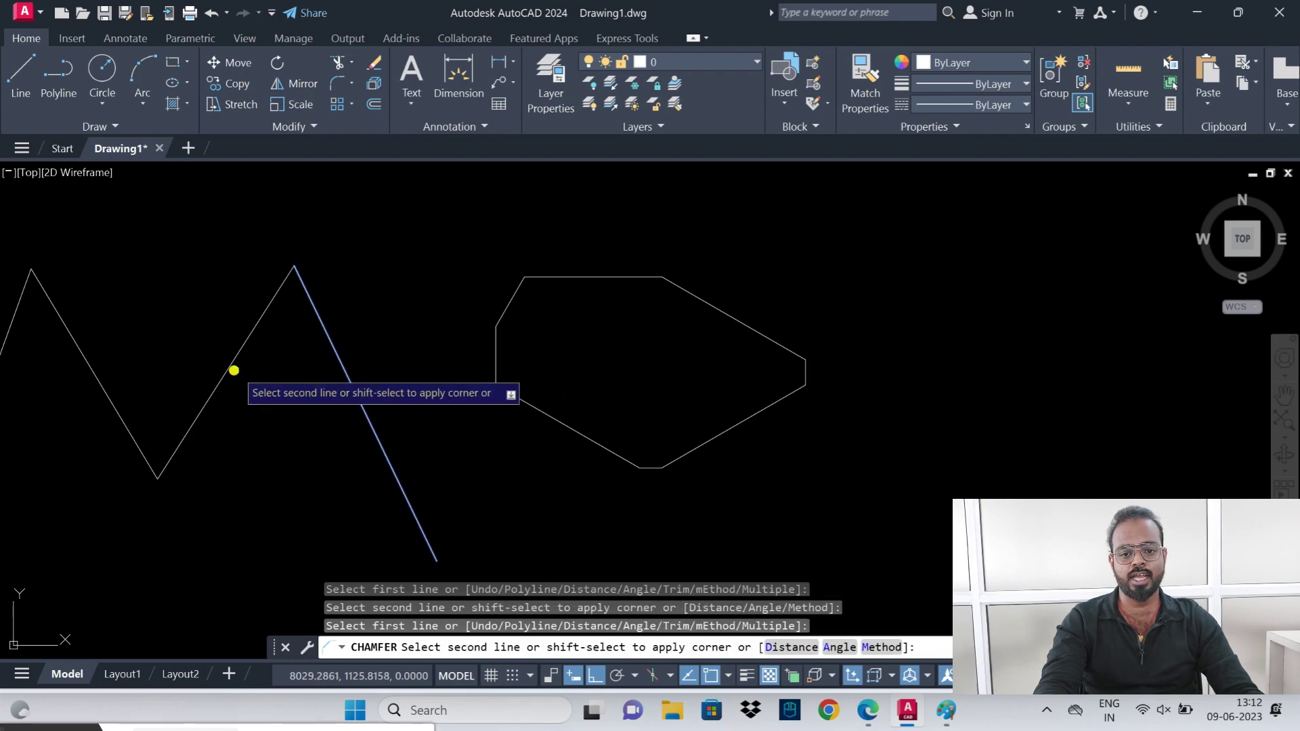
{"action": "left_click", "coordinate": [229, 365]}
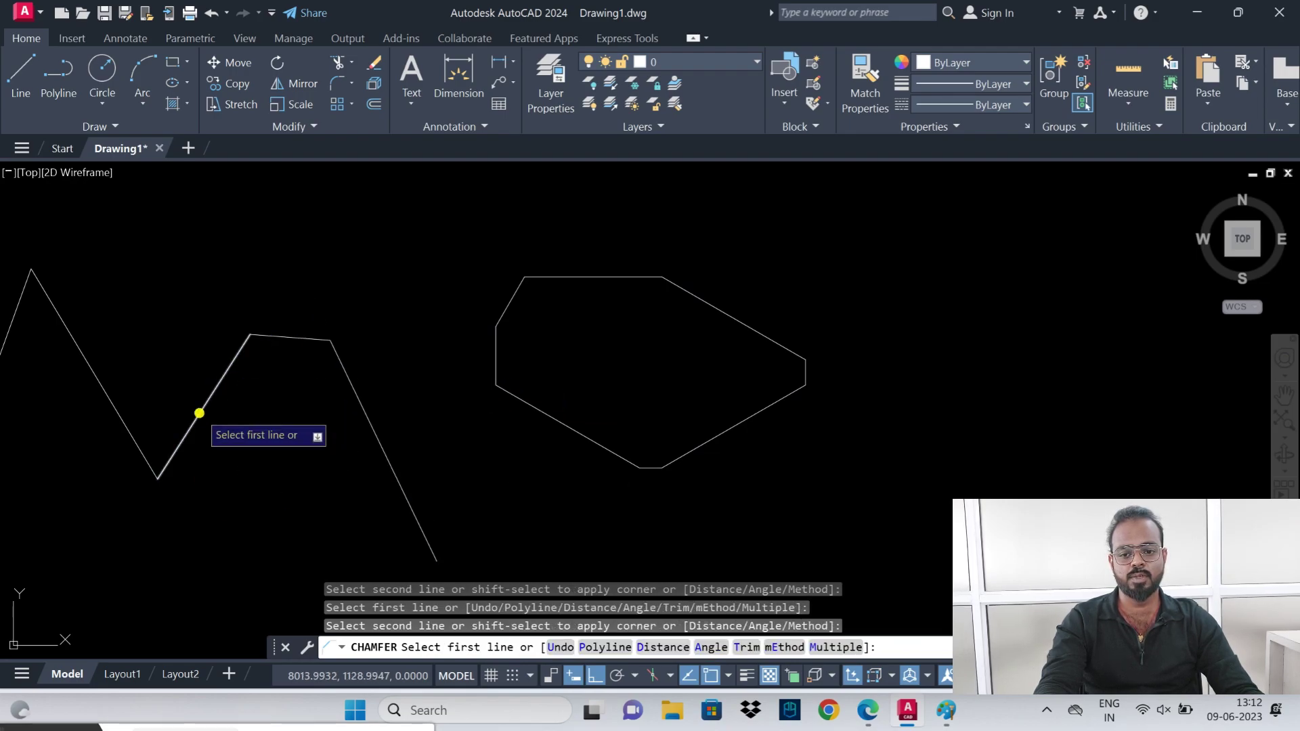
{"action": "left_click", "coordinate": [200, 413]}
{"action": "left_click", "coordinate": [118, 412]}
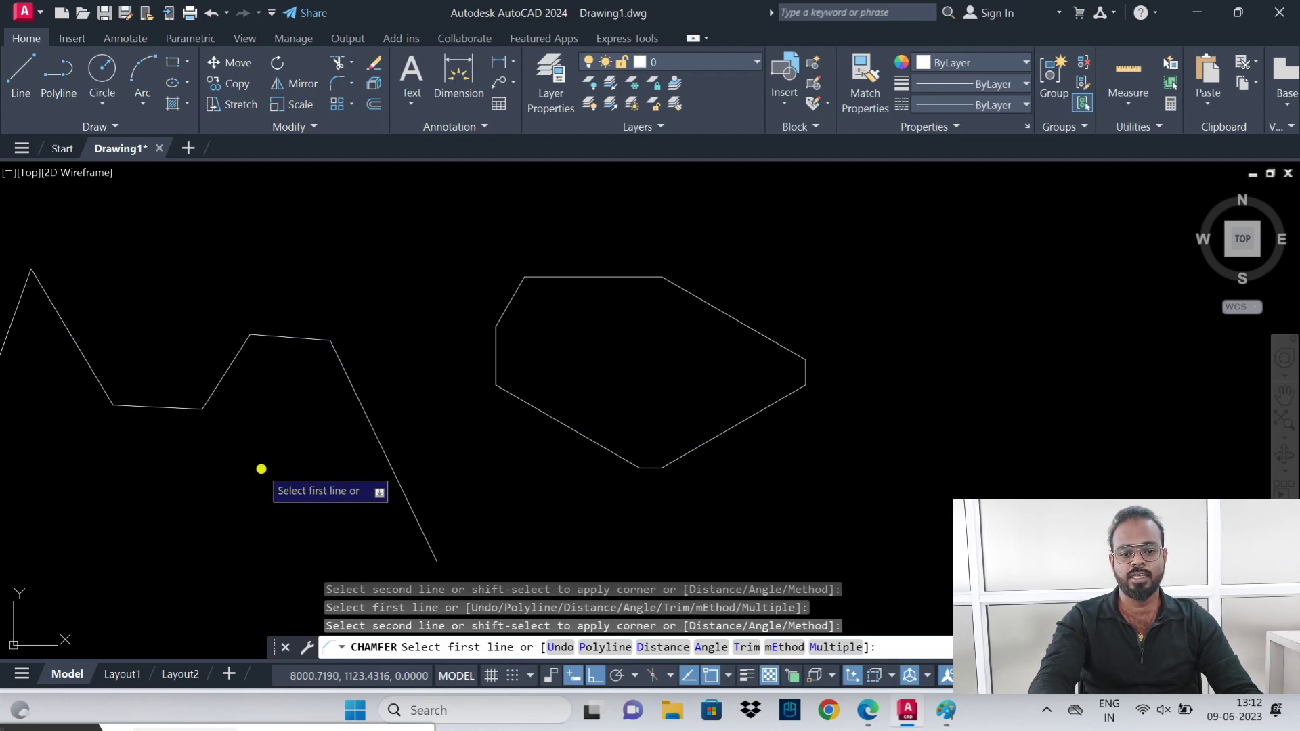
{"action": "key", "text": "Escape"}
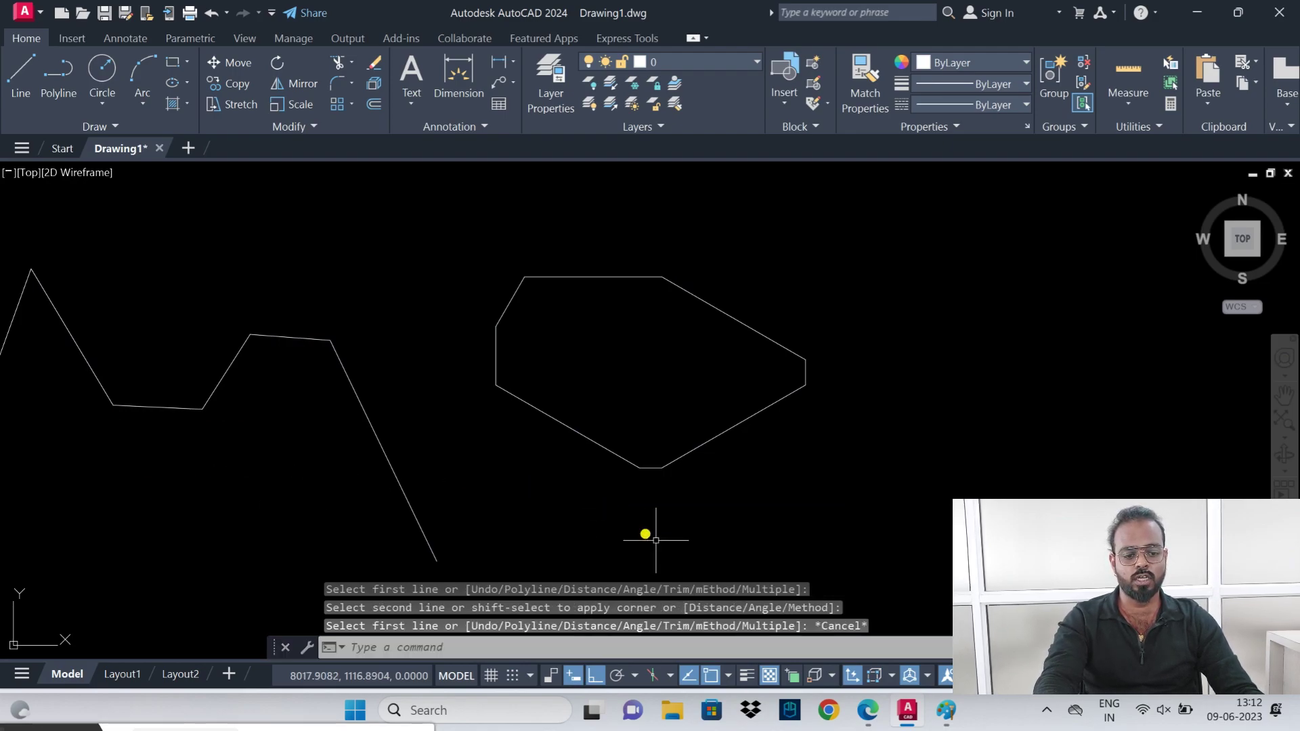
- Bring the AUTOCAD WORKBOOK.pdf document to the front in Edge
{"action": "left_click", "coordinate": [867, 708]}
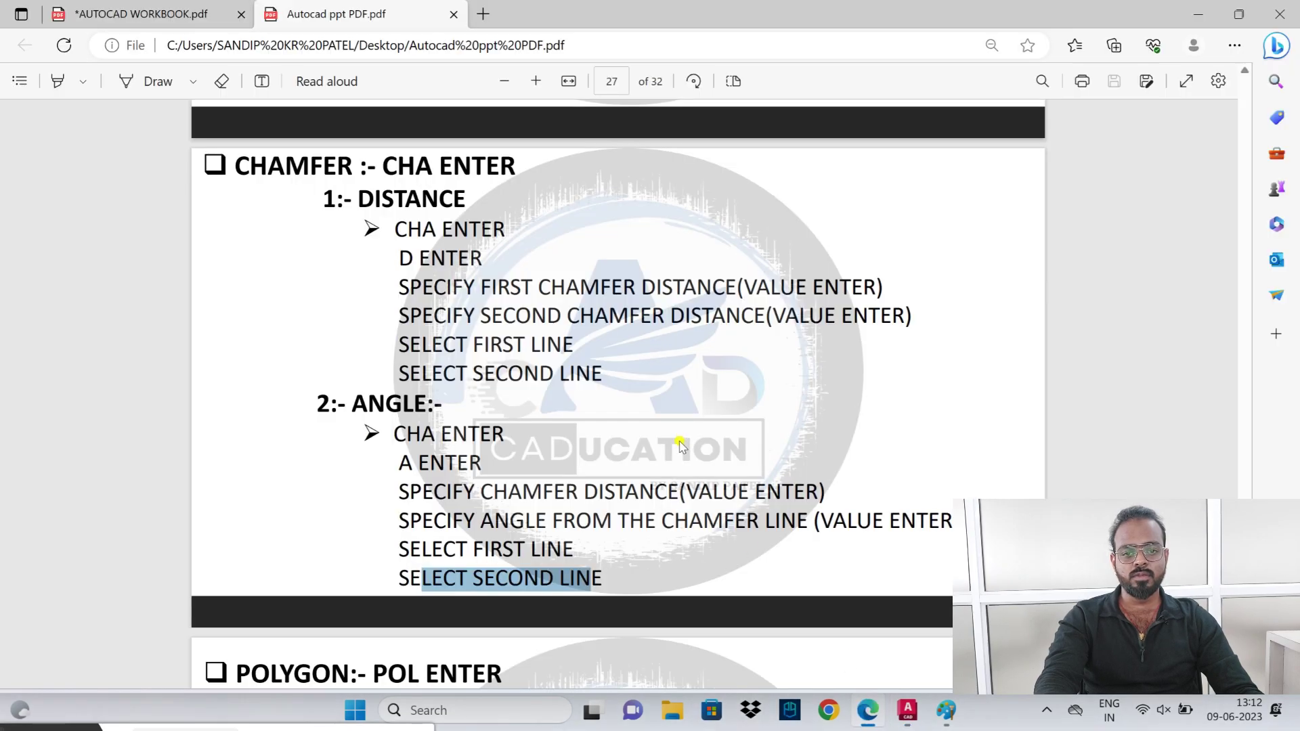
{"action": "left_click", "coordinate": [910, 710]}
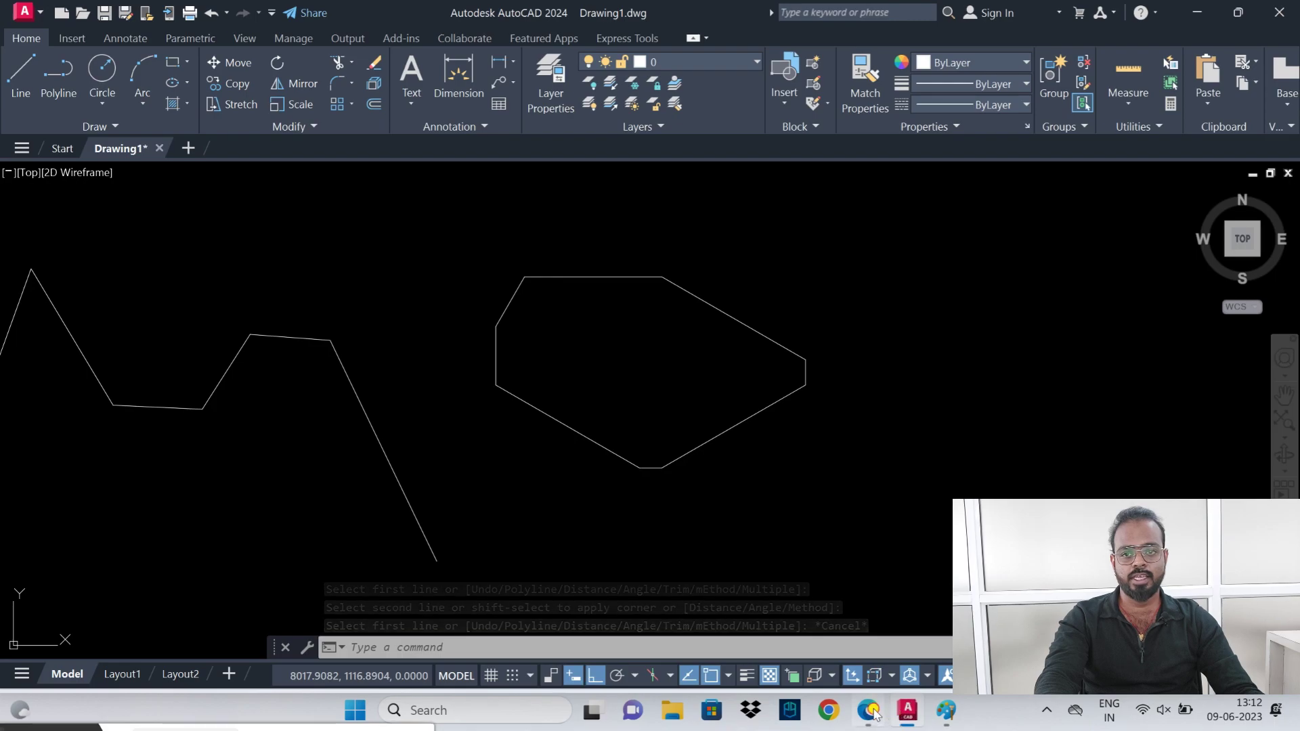
{"action": "left_click", "coordinate": [869, 711]}
{"action": "left_click", "coordinate": [142, 13]}
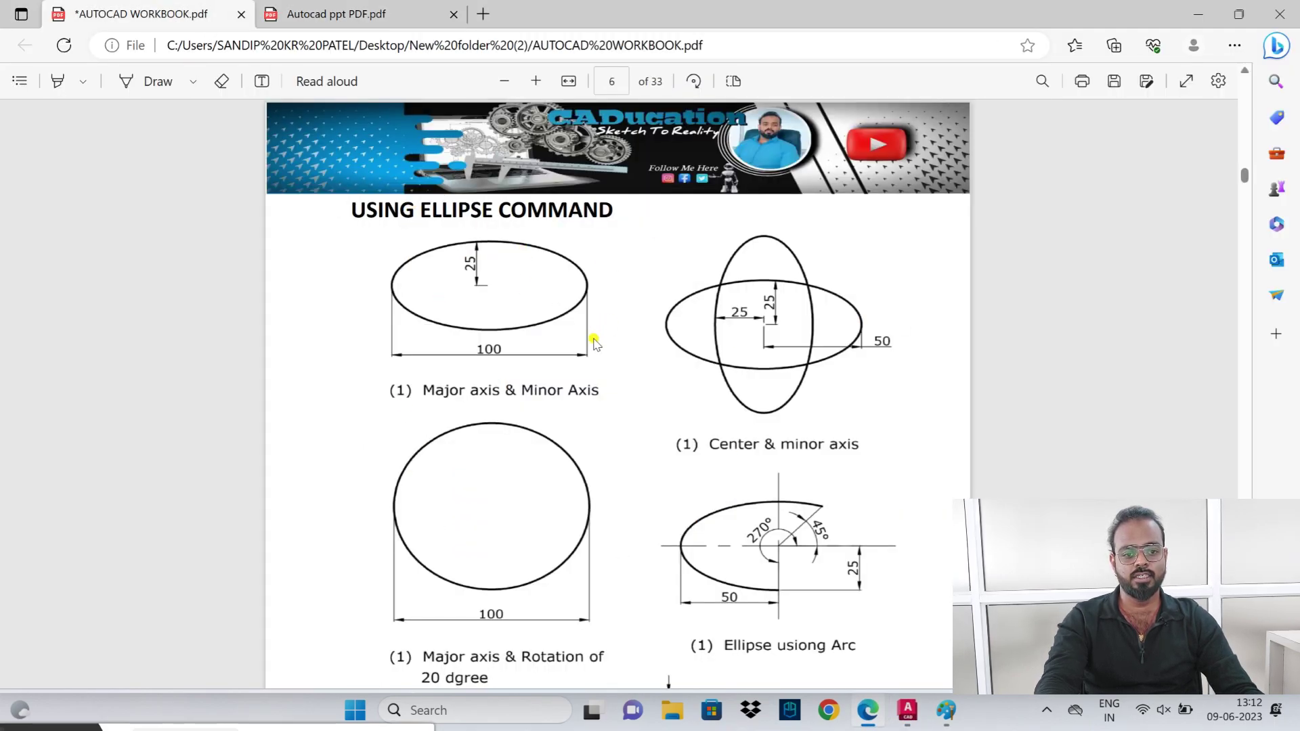
- Scroll the workbook from page 6's ellipse exercises down to page 15's gear drawings
{"action": "scroll", "coordinate": [594, 343], "scroll_direction": "down", "scroll_amount": 6}
{"action": "scroll", "coordinate": [607, 386], "scroll_direction": "up", "scroll_amount": 4}
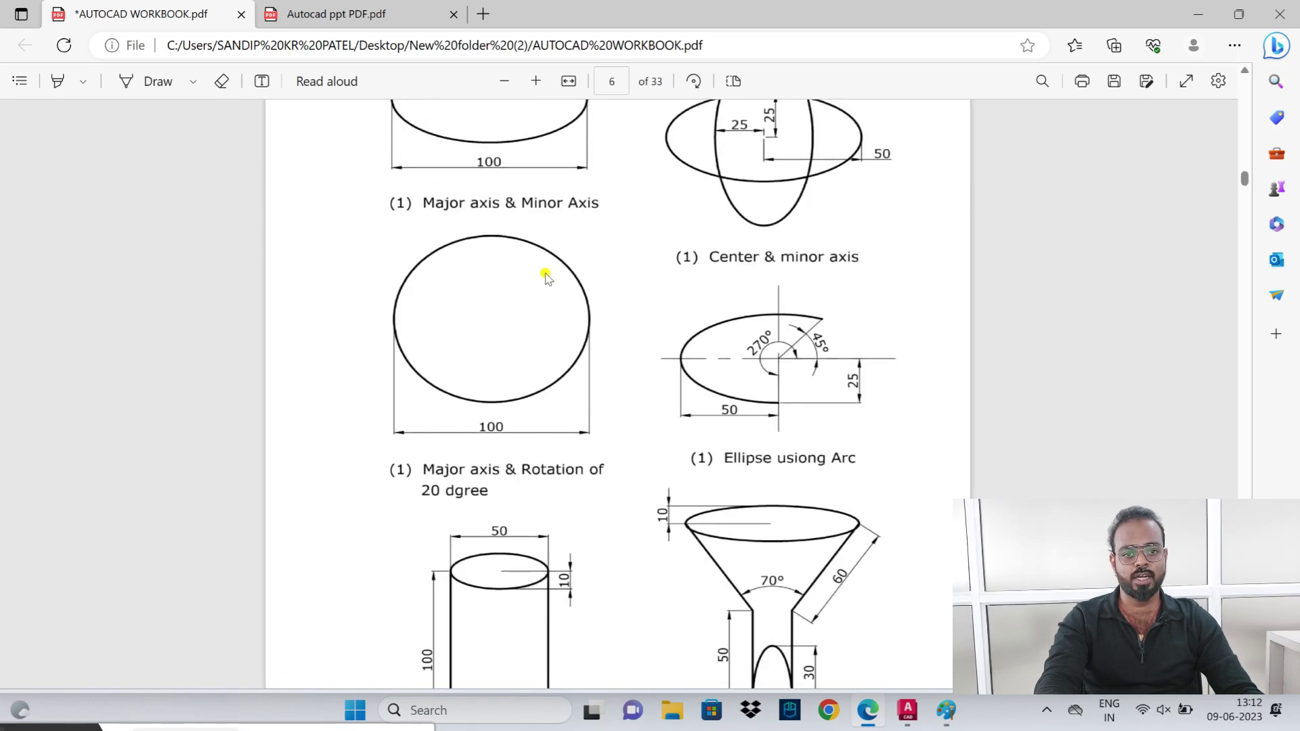
{"action": "scroll", "coordinate": [547, 278], "scroll_direction": "up", "scroll_amount": 2}
{"action": "scroll", "coordinate": [552, 258], "scroll_direction": "up", "scroll_amount": 3}
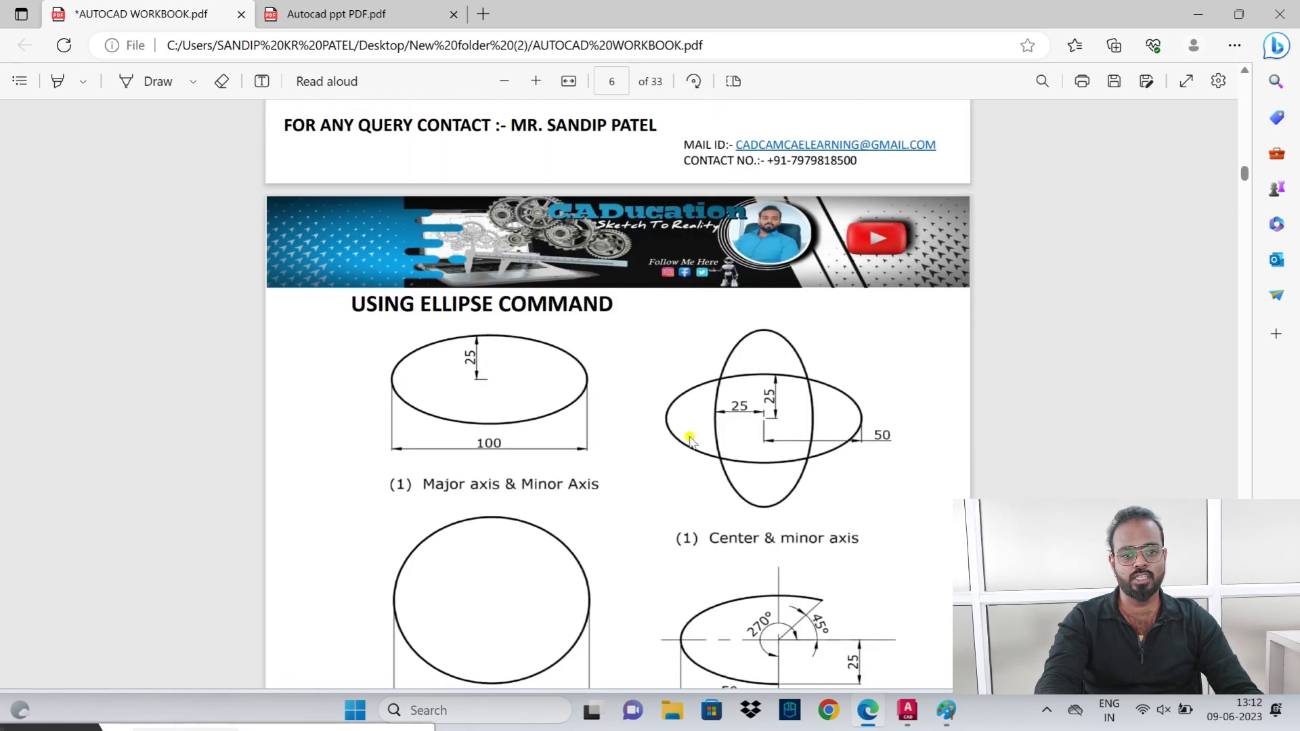
{"action": "scroll", "coordinate": [689, 439], "scroll_direction": "down", "scroll_amount": 3}
{"action": "scroll", "coordinate": [690, 439], "scroll_direction": "down", "scroll_amount": 2}
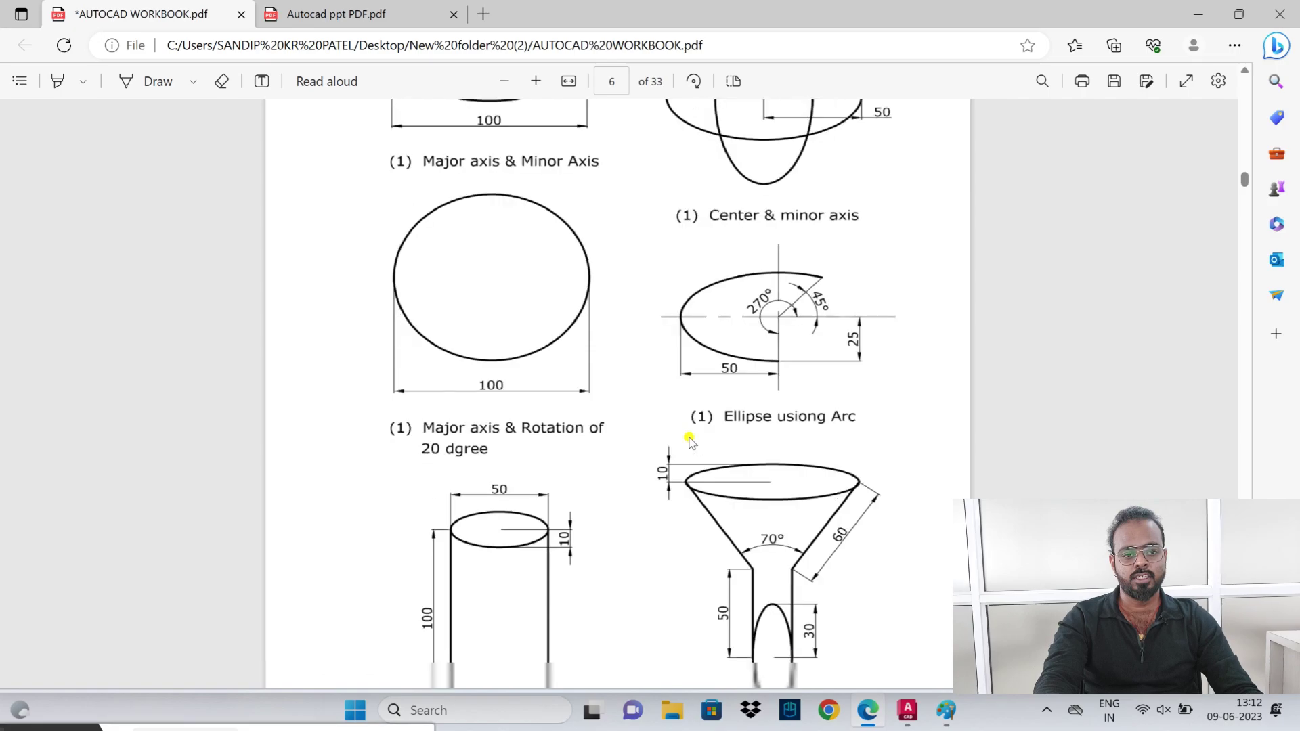
{"action": "scroll", "coordinate": [689, 439], "scroll_direction": "down", "scroll_amount": 6}
{"action": "scroll", "coordinate": [691, 436], "scroll_direction": "up", "scroll_amount": 1}
{"action": "scroll", "coordinate": [691, 435], "scroll_direction": "down", "scroll_amount": 1}
{"action": "scroll", "coordinate": [692, 435], "scroll_direction": "up", "scroll_amount": 8}
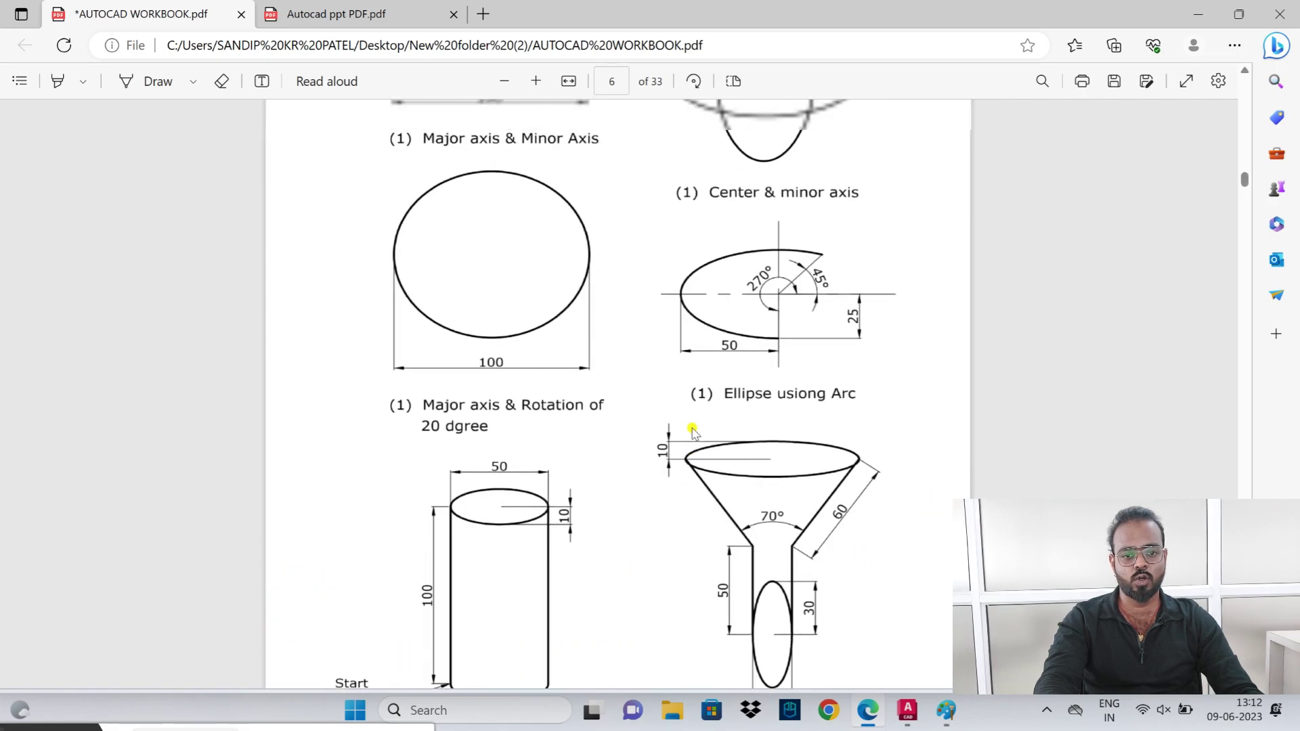
{"action": "scroll", "coordinate": [691, 431], "scroll_direction": "up", "scroll_amount": 4}
{"action": "scroll", "coordinate": [689, 447], "scroll_direction": "down", "scroll_amount": 7}
{"action": "scroll", "coordinate": [688, 462], "scroll_direction": "down", "scroll_amount": 9}
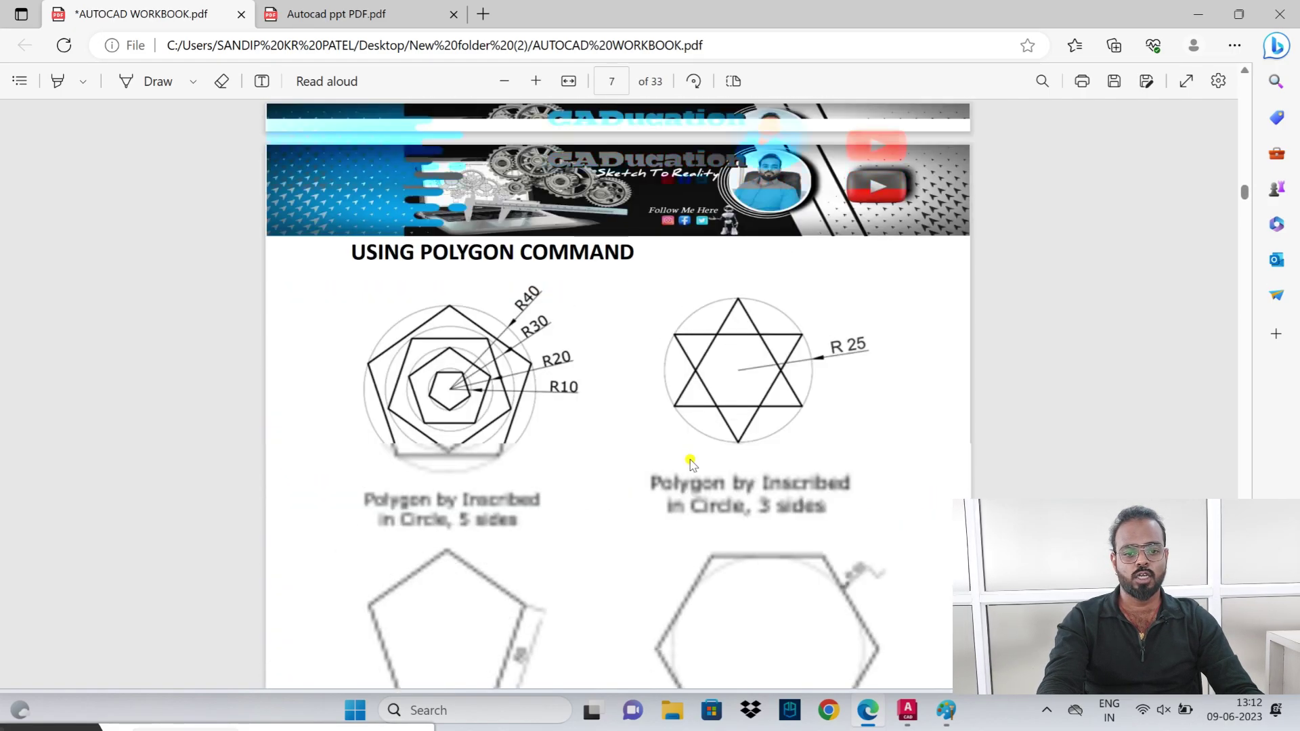
{"action": "scroll", "coordinate": [688, 463], "scroll_direction": "down", "scroll_amount": 9}
{"action": "scroll", "coordinate": [688, 462], "scroll_direction": "down", "scroll_amount": 5}
{"action": "scroll", "coordinate": [689, 464], "scroll_direction": "down", "scroll_amount": 10}
{"action": "scroll", "coordinate": [688, 462], "scroll_direction": "down", "scroll_amount": 6}
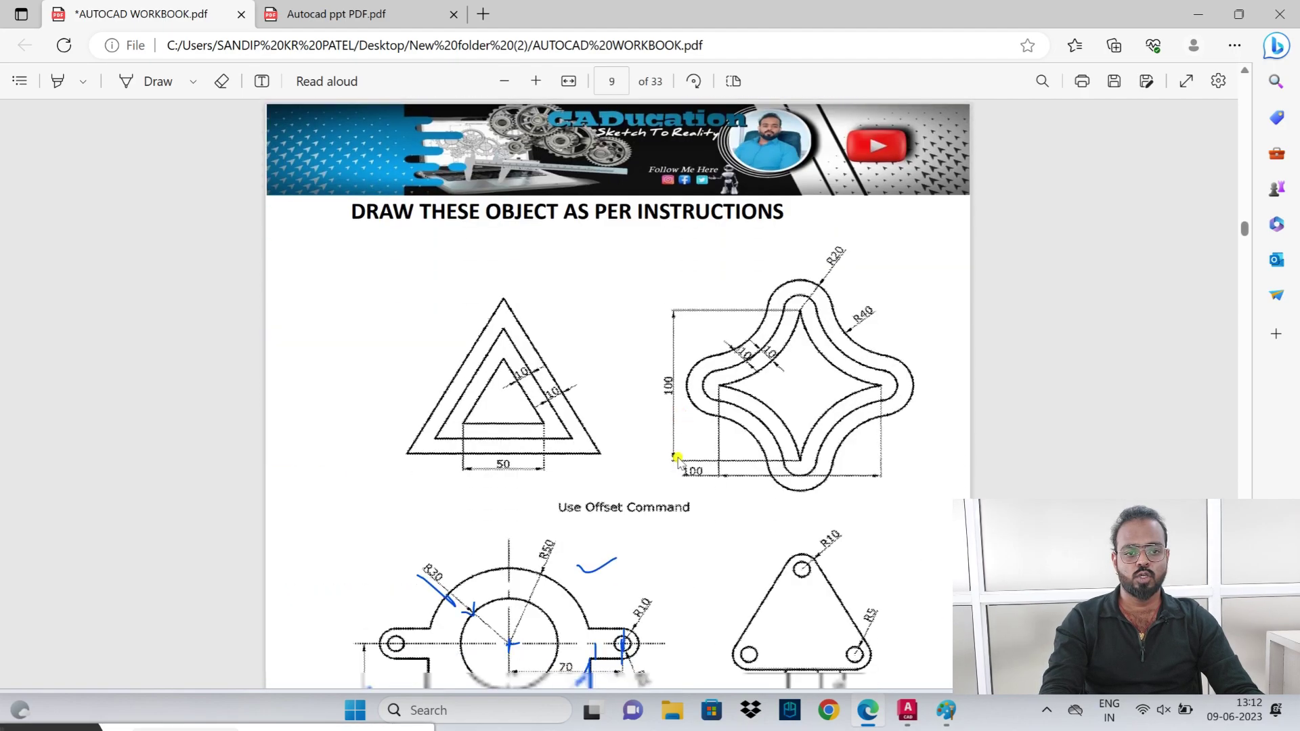
{"action": "scroll", "coordinate": [680, 459], "scroll_direction": "down", "scroll_amount": 6}
{"action": "scroll", "coordinate": [677, 456], "scroll_direction": "down", "scroll_amount": 2}
{"action": "scroll", "coordinate": [677, 458], "scroll_direction": "down", "scroll_amount": 3}
{"action": "scroll", "coordinate": [680, 461], "scroll_direction": "down", "scroll_amount": 3}
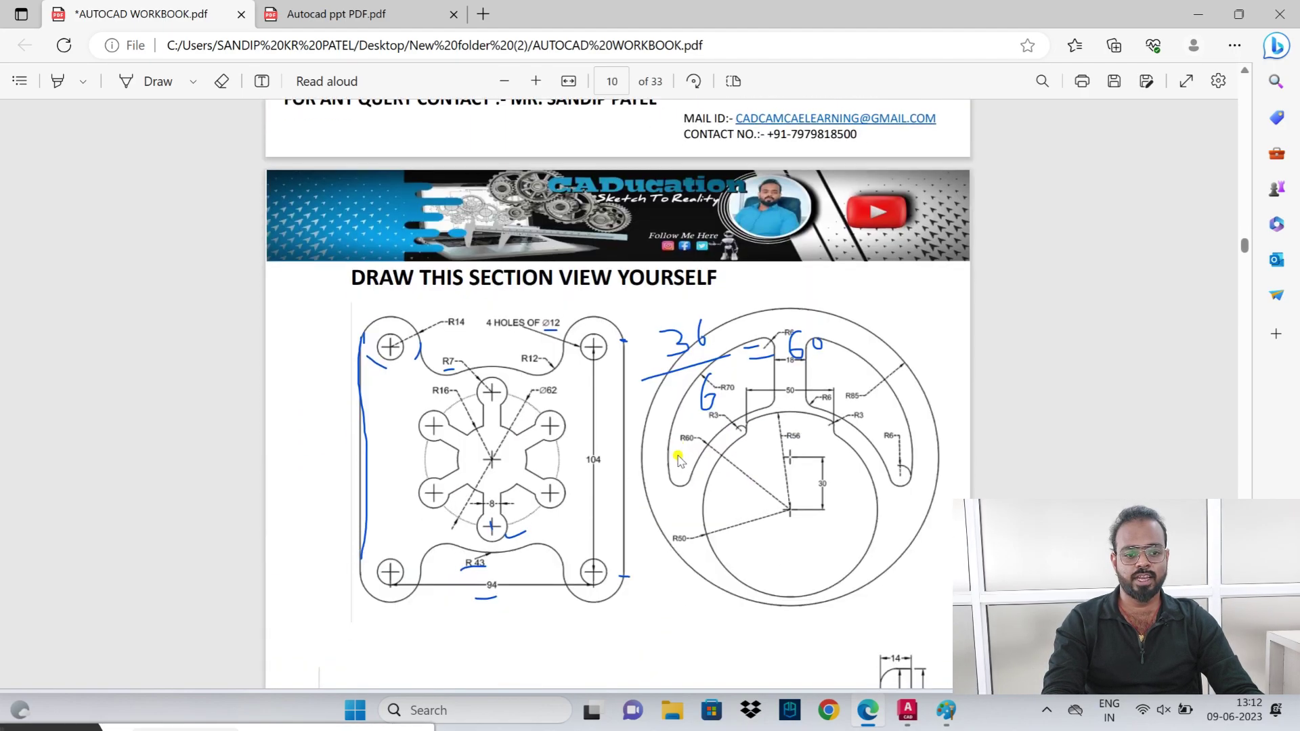
{"action": "scroll", "coordinate": [680, 460], "scroll_direction": "down", "scroll_amount": 3}
{"action": "scroll", "coordinate": [681, 455], "scroll_direction": "down", "scroll_amount": 5}
{"action": "scroll", "coordinate": [680, 453], "scroll_direction": "down", "scroll_amount": 2}
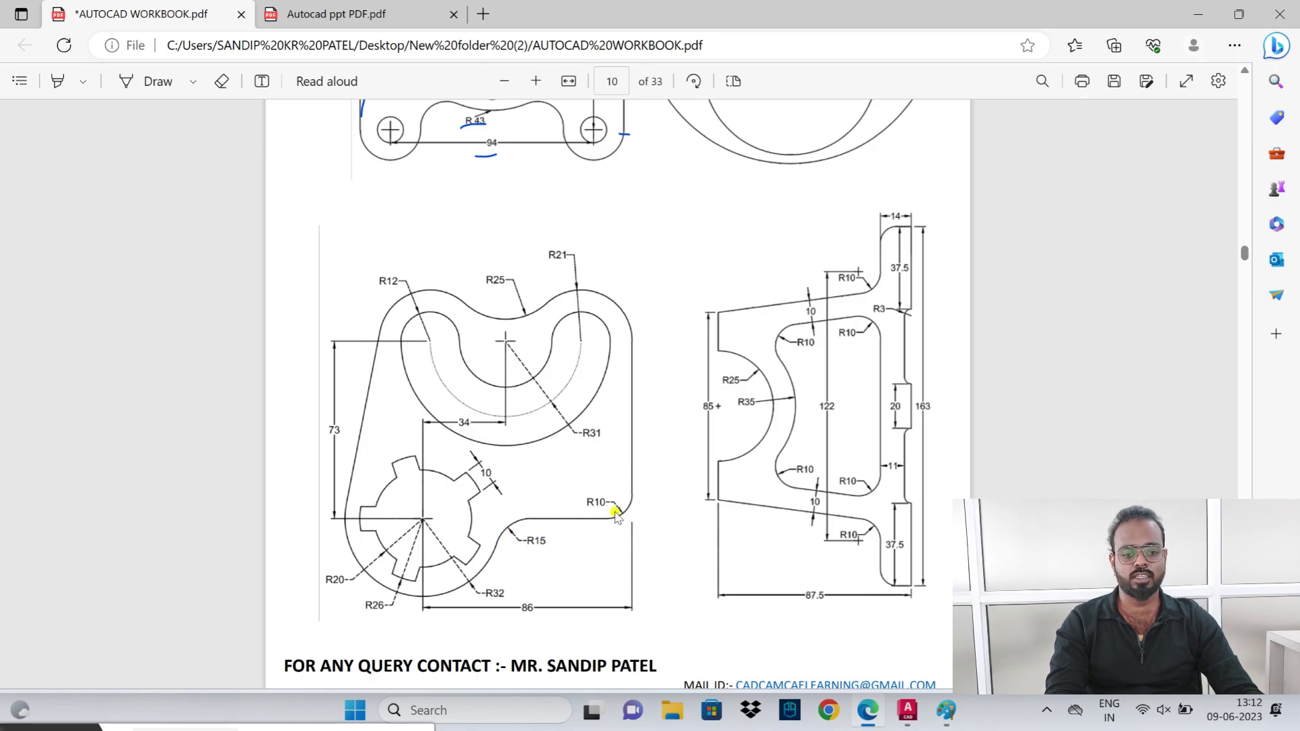
{"action": "scroll", "coordinate": [583, 504], "scroll_direction": "down", "scroll_amount": 1}
{"action": "scroll", "coordinate": [560, 497], "scroll_direction": "down", "scroll_amount": 5}
{"action": "scroll", "coordinate": [555, 499], "scroll_direction": "down", "scroll_amount": 3}
{"action": "scroll", "coordinate": [562, 508], "scroll_direction": "down", "scroll_amount": 3}
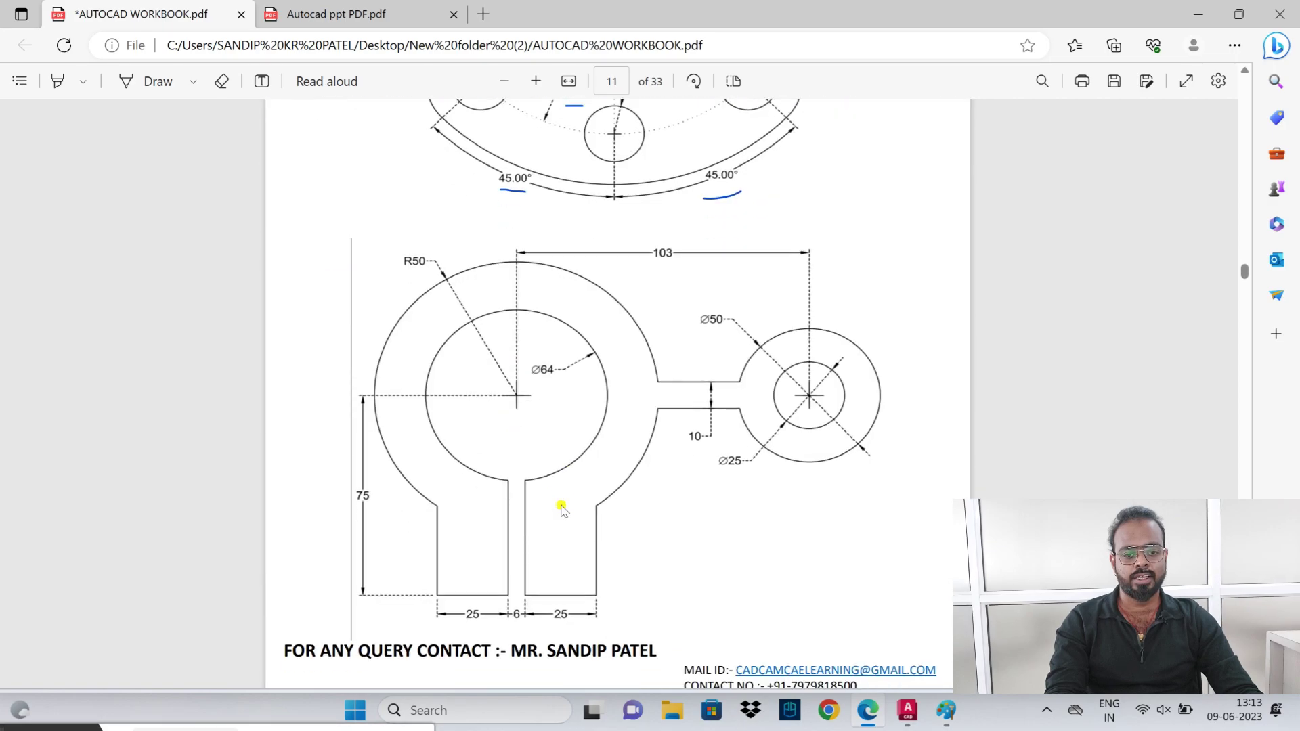
{"action": "scroll", "coordinate": [561, 510], "scroll_direction": "down", "scroll_amount": 4}
{"action": "scroll", "coordinate": [562, 509], "scroll_direction": "down", "scroll_amount": 6}
{"action": "scroll", "coordinate": [562, 509], "scroll_direction": "down", "scroll_amount": 5}
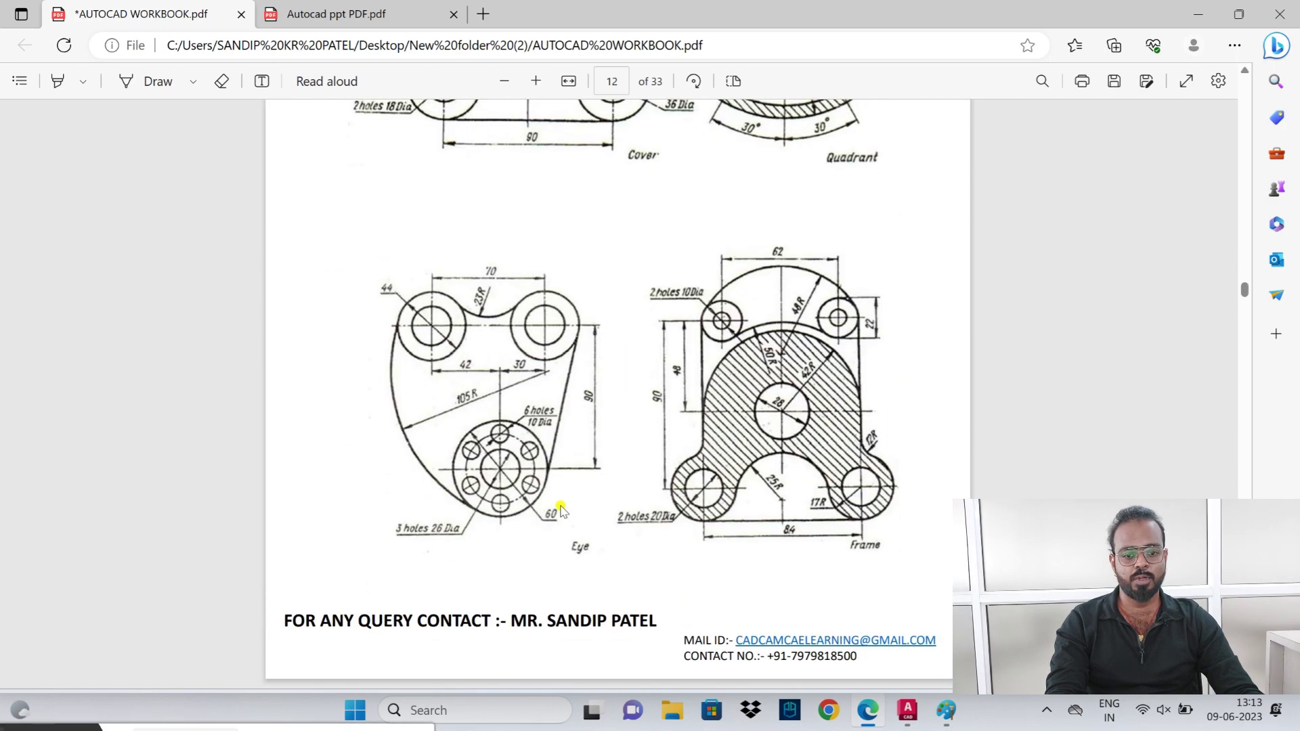
{"action": "scroll", "coordinate": [557, 502], "scroll_direction": "down", "scroll_amount": 5}
{"action": "scroll", "coordinate": [556, 502], "scroll_direction": "down", "scroll_amount": 5}
{"action": "scroll", "coordinate": [557, 501], "scroll_direction": "down", "scroll_amount": 10}
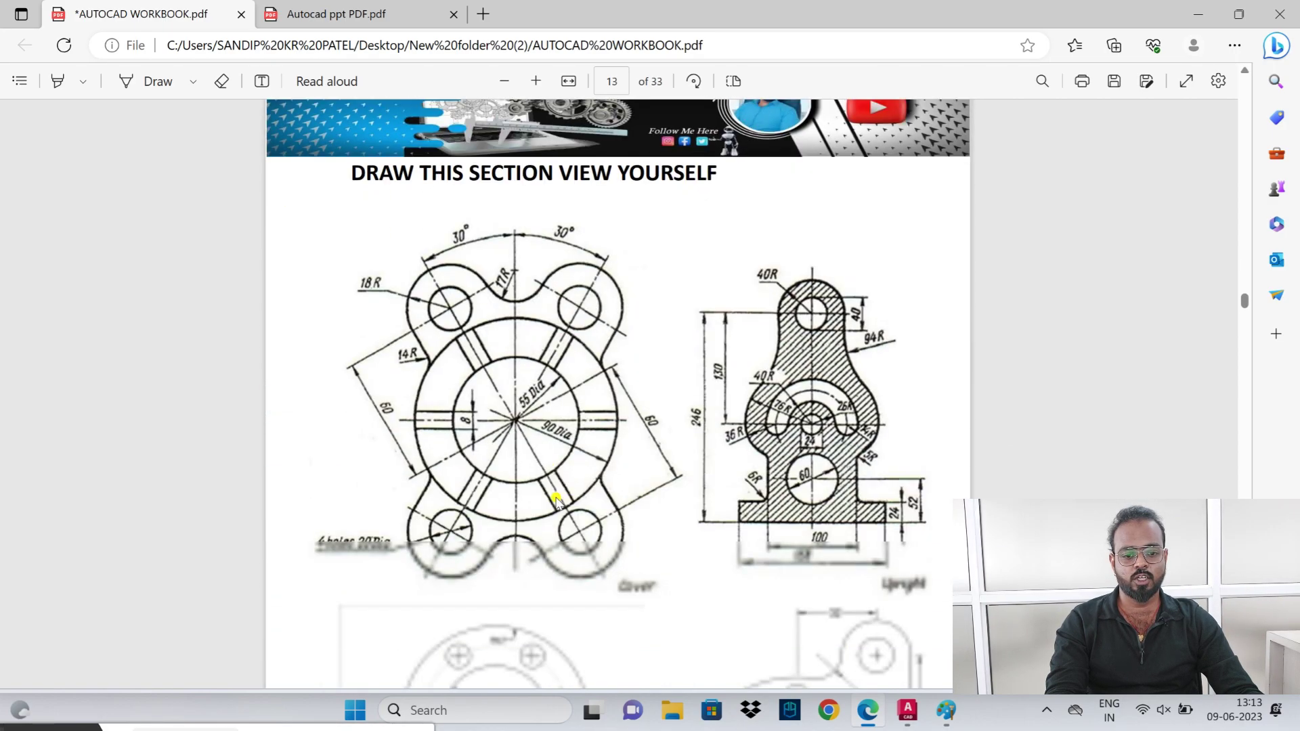
{"action": "scroll", "coordinate": [557, 501], "scroll_direction": "down", "scroll_amount": 3}
{"action": "scroll", "coordinate": [557, 502], "scroll_direction": "down", "scroll_amount": 5}
{"action": "scroll", "coordinate": [555, 502], "scroll_direction": "down", "scroll_amount": 10}
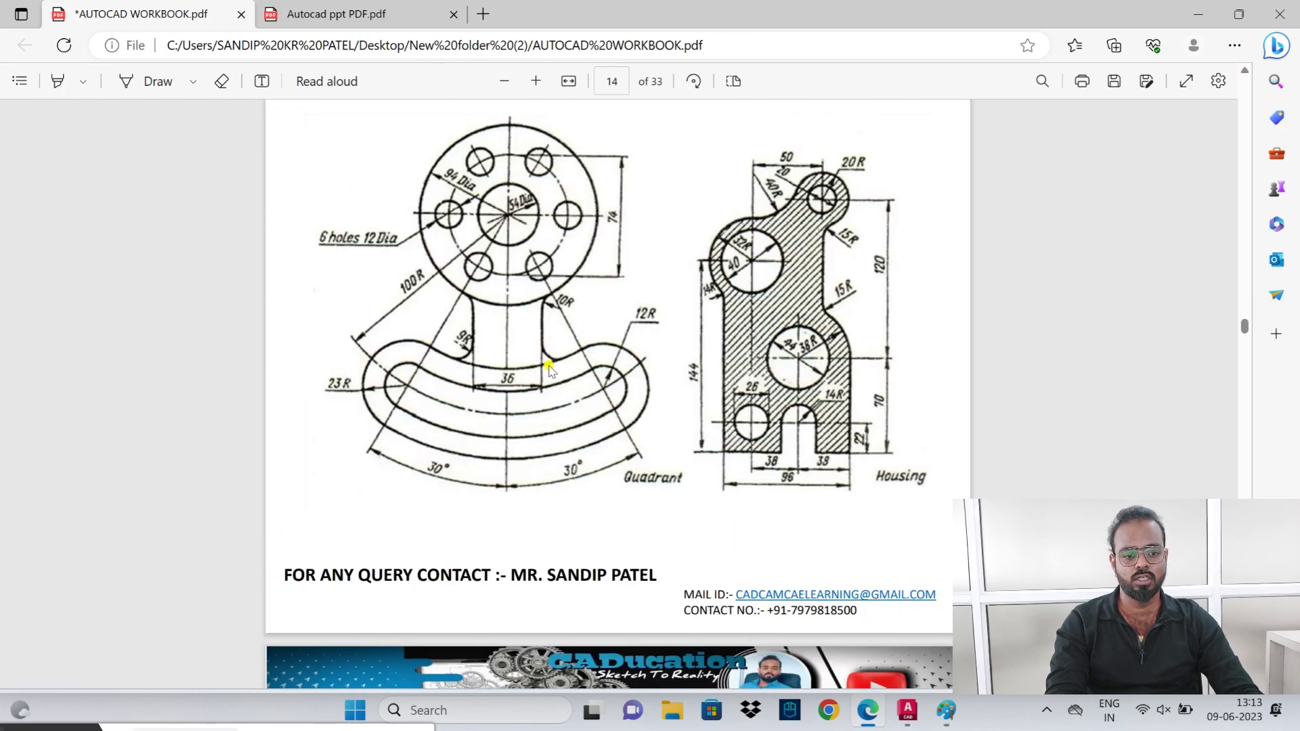
{"action": "scroll", "coordinate": [626, 464], "scroll_direction": "down", "scroll_amount": 10}
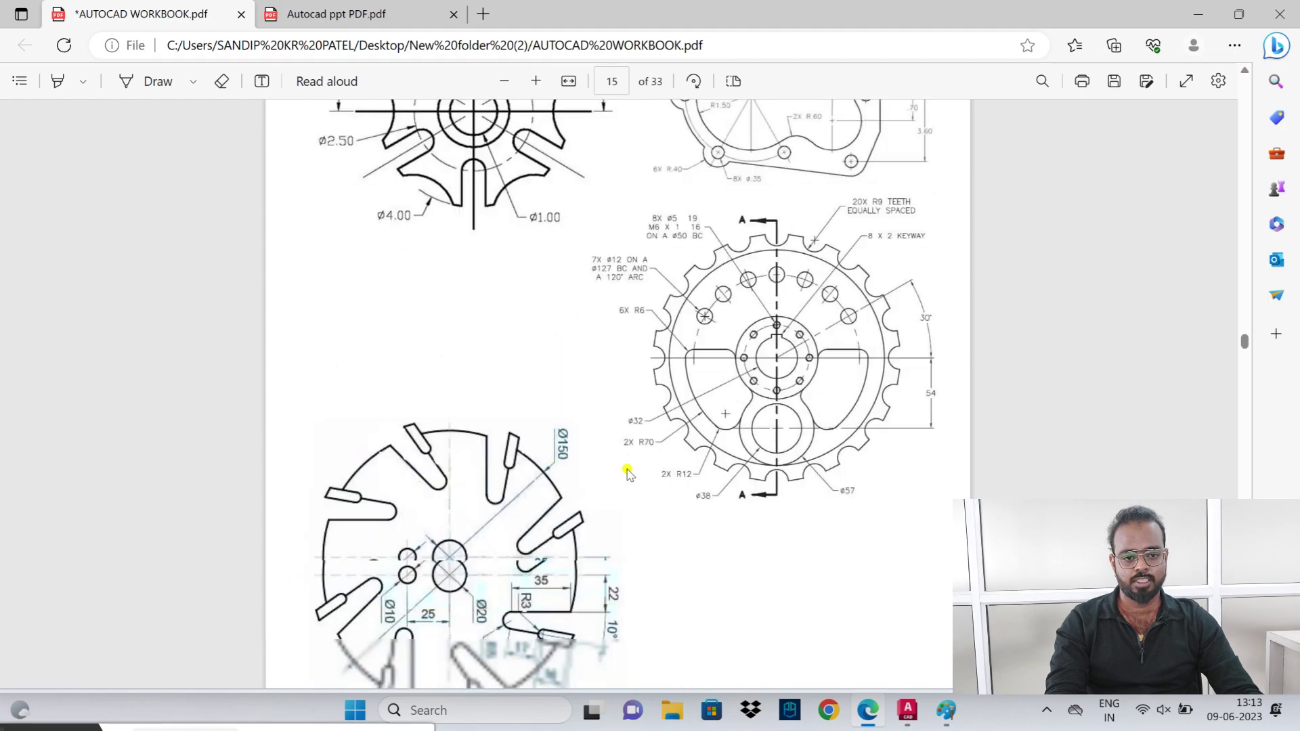